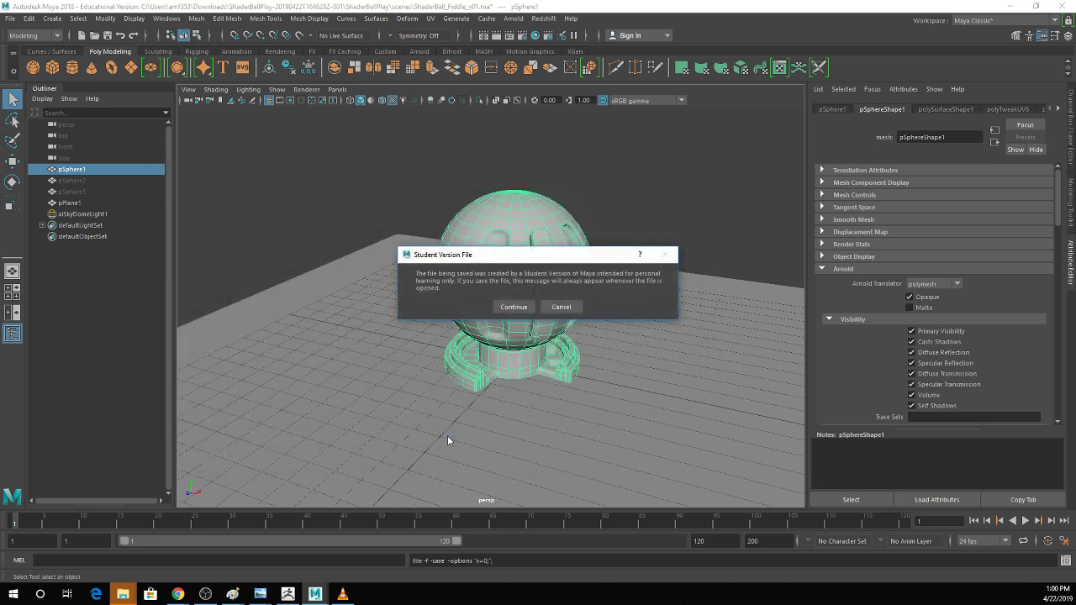
Complete saving the scene as ShaderBall_Demo_01.mb and assign the existing lambert1 material to the shader ball.
key(Return)
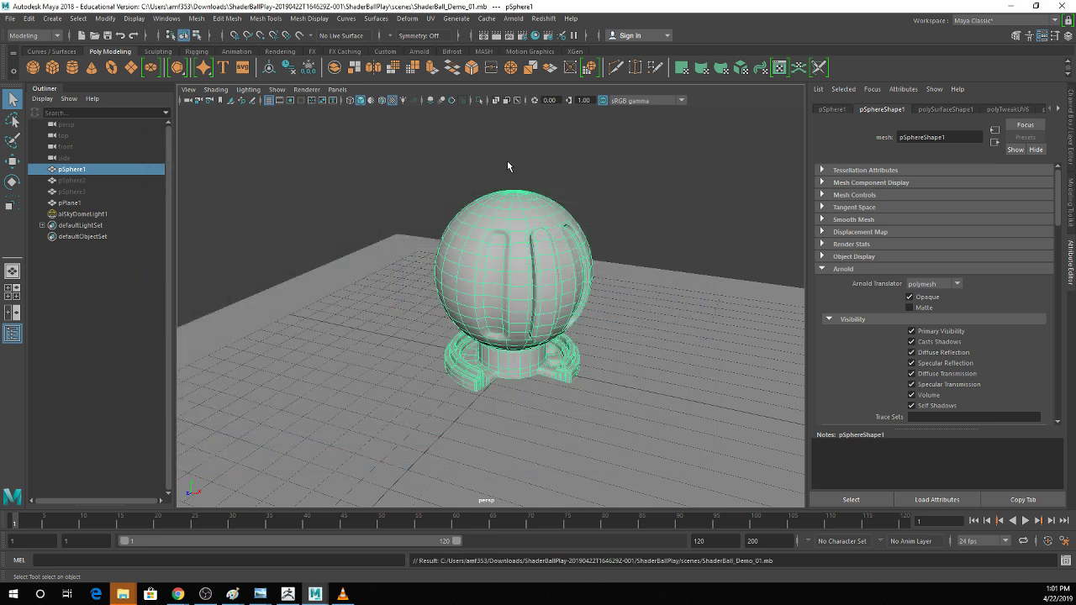
right_click(528, 220)
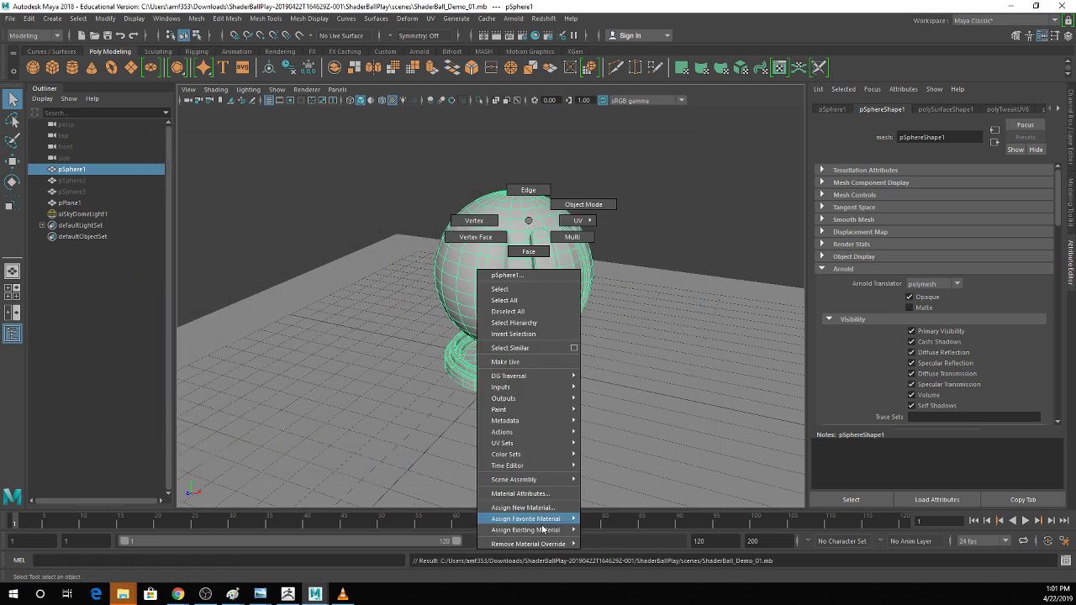
mouse_move(561, 531)
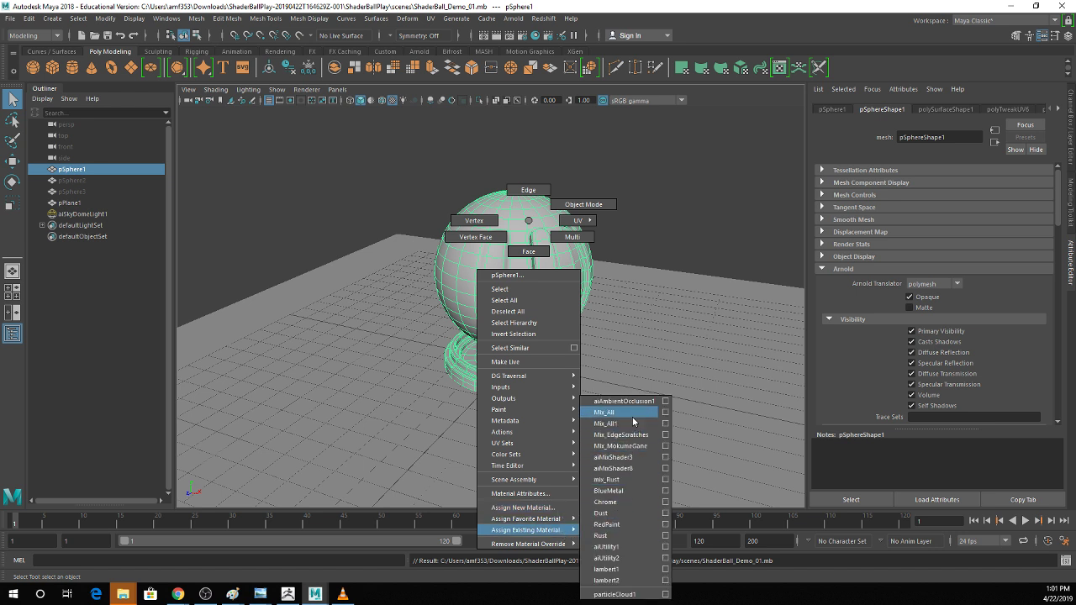
click(637, 569)
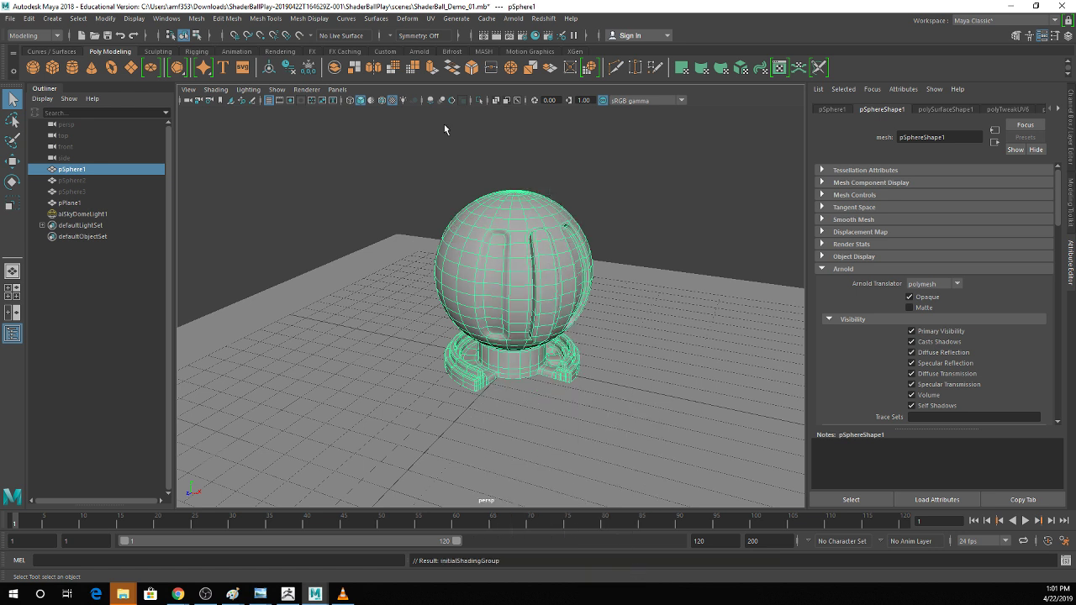
Delete all unused shading nodes from the scene in the Hypershade and put its window away.
click(513, 19)
mouse_move(550, 77)
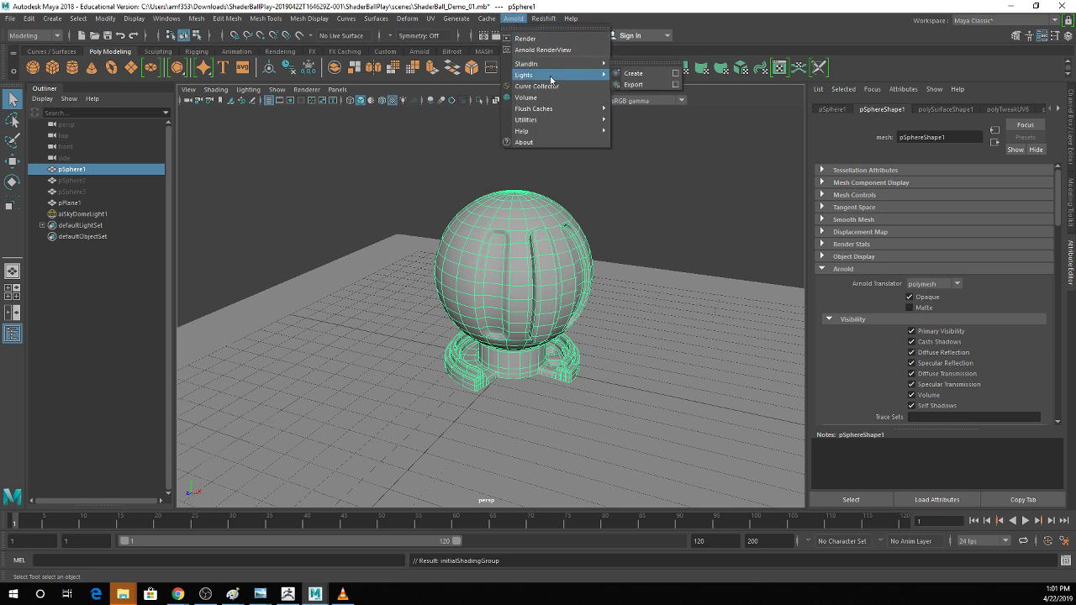
click(545, 38)
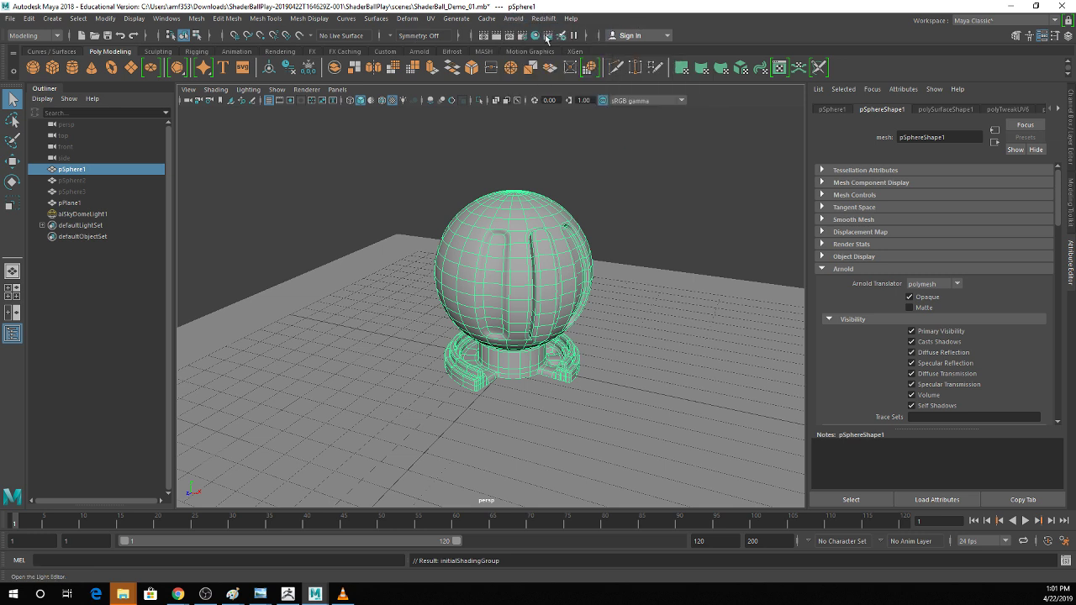
click(535, 35)
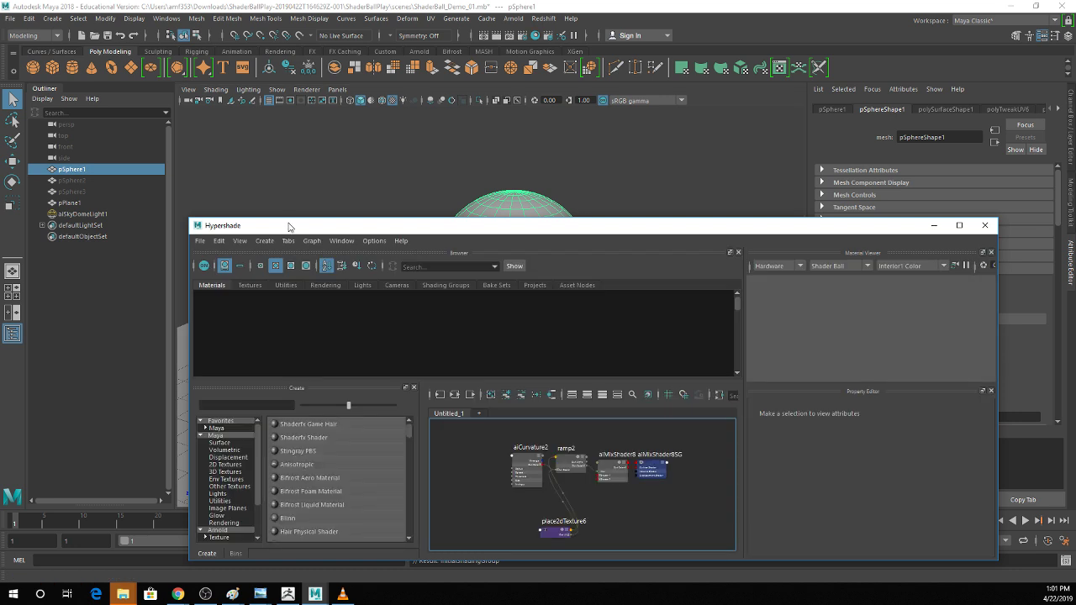
drag(288, 227, 283, 104)
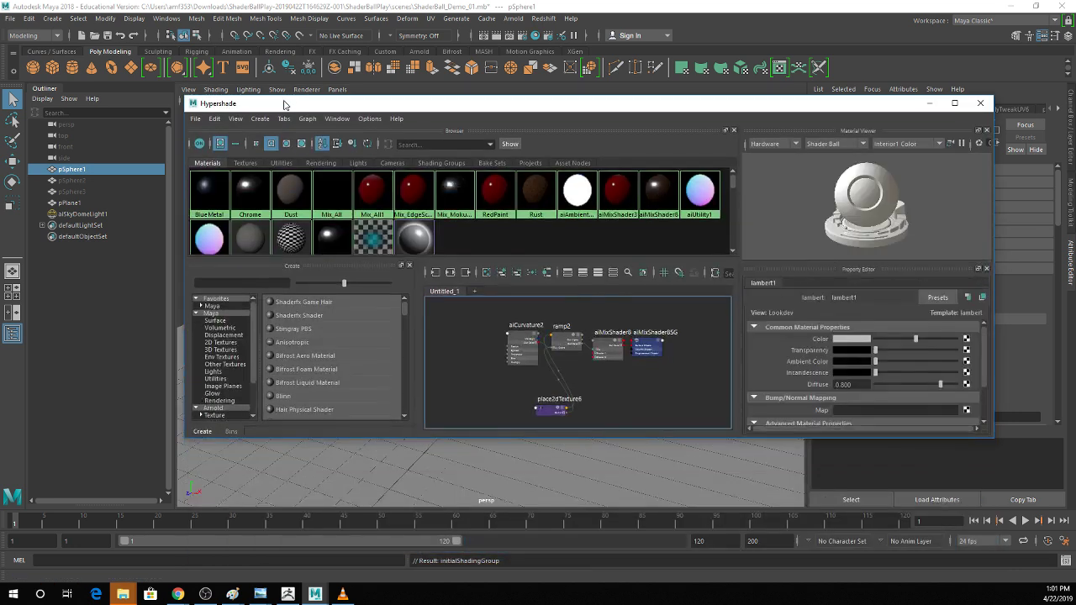
click(213, 120)
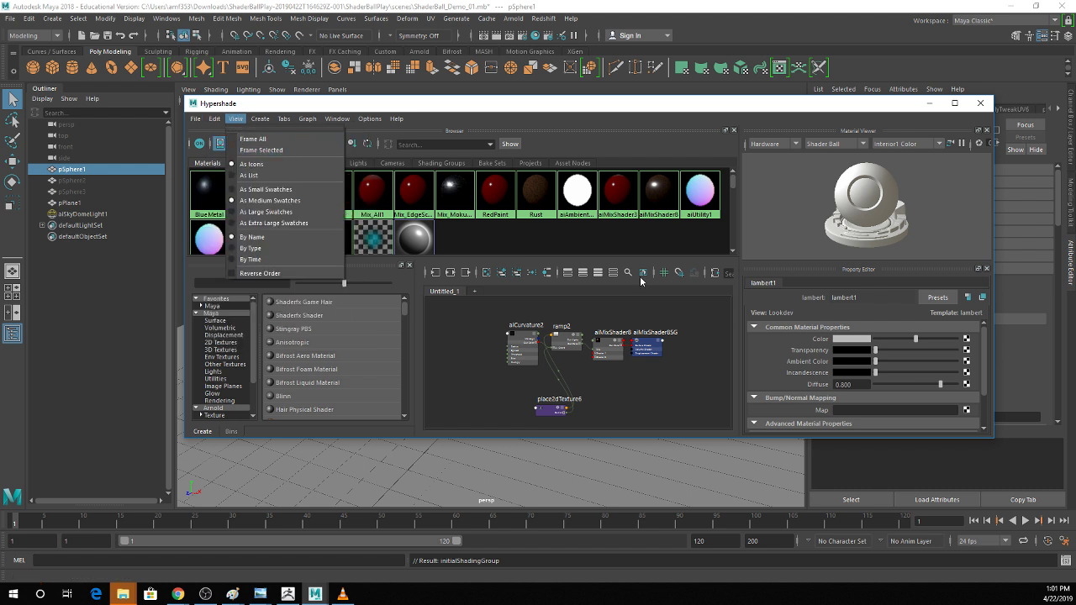
click(548, 242)
click(214, 119)
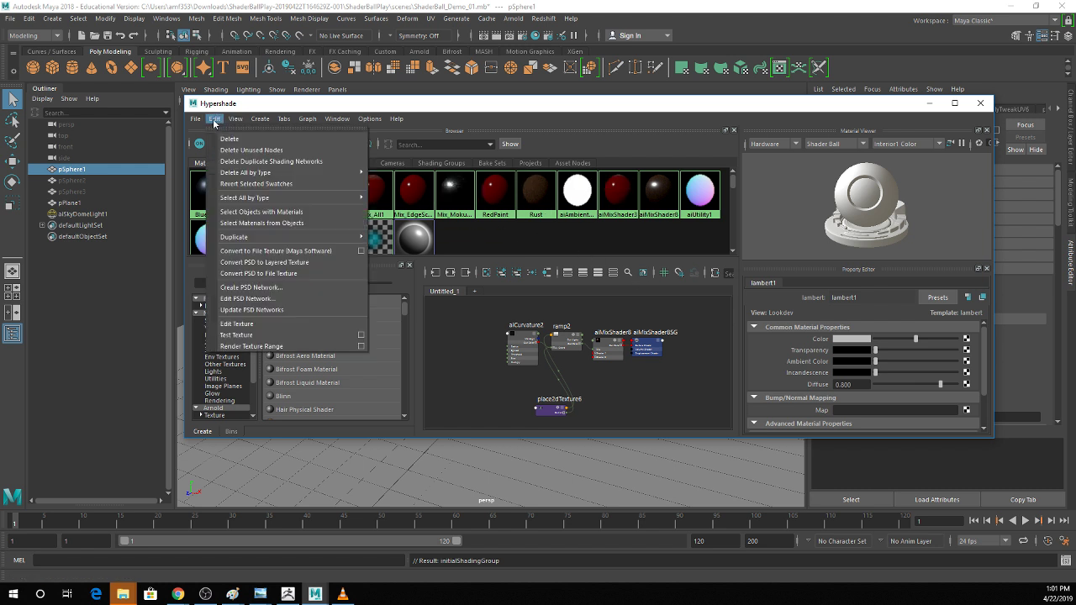
click(250, 150)
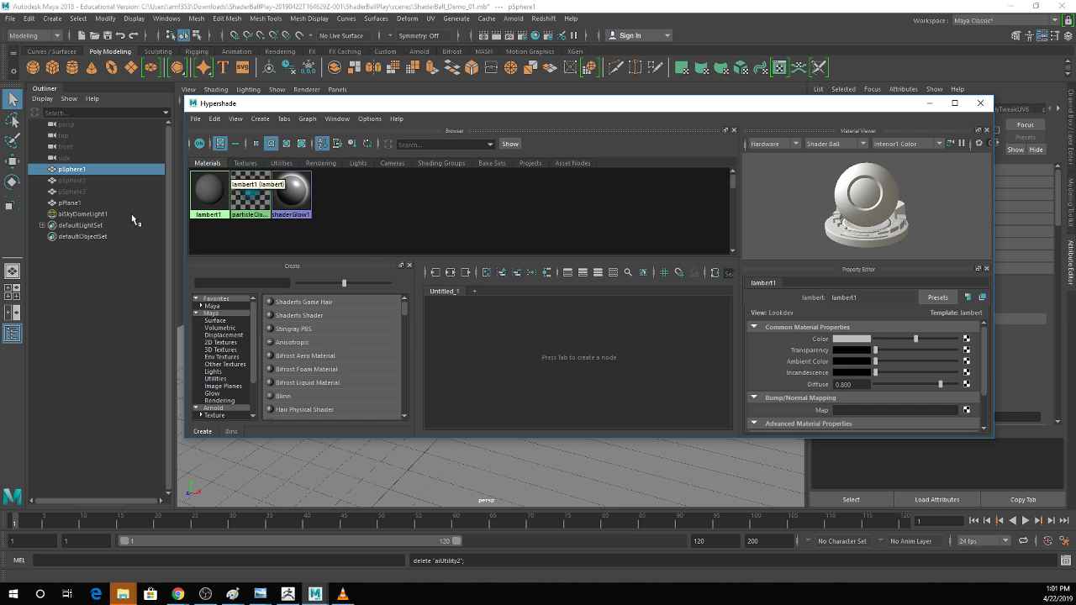
click(928, 105)
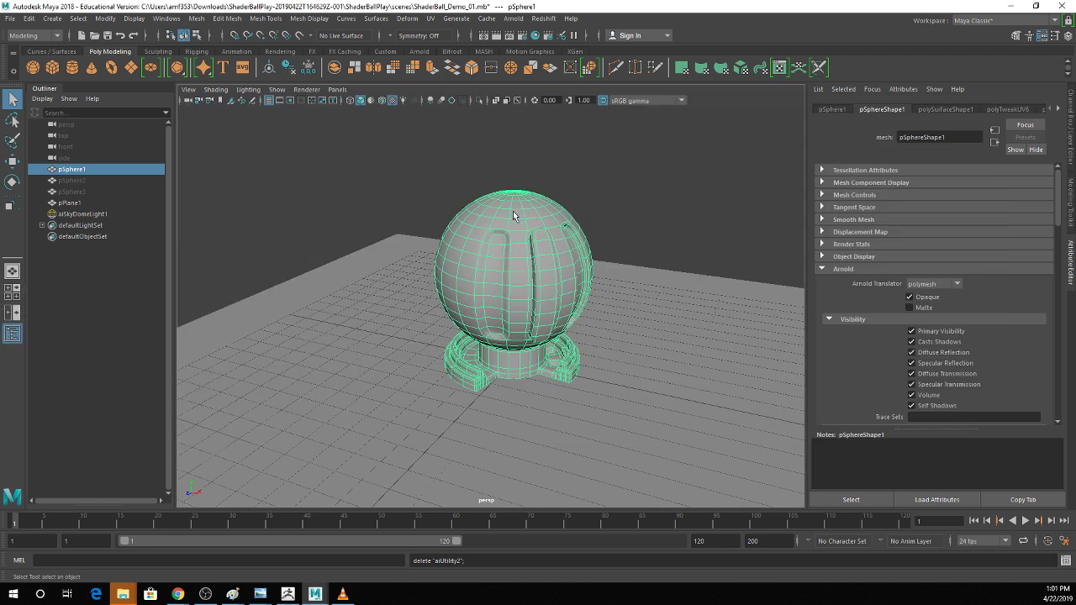
Bring up the new-material chooser for the shader ball and start a live render in the Arnold RenderView.
alt+drag(513, 211, 517, 309)
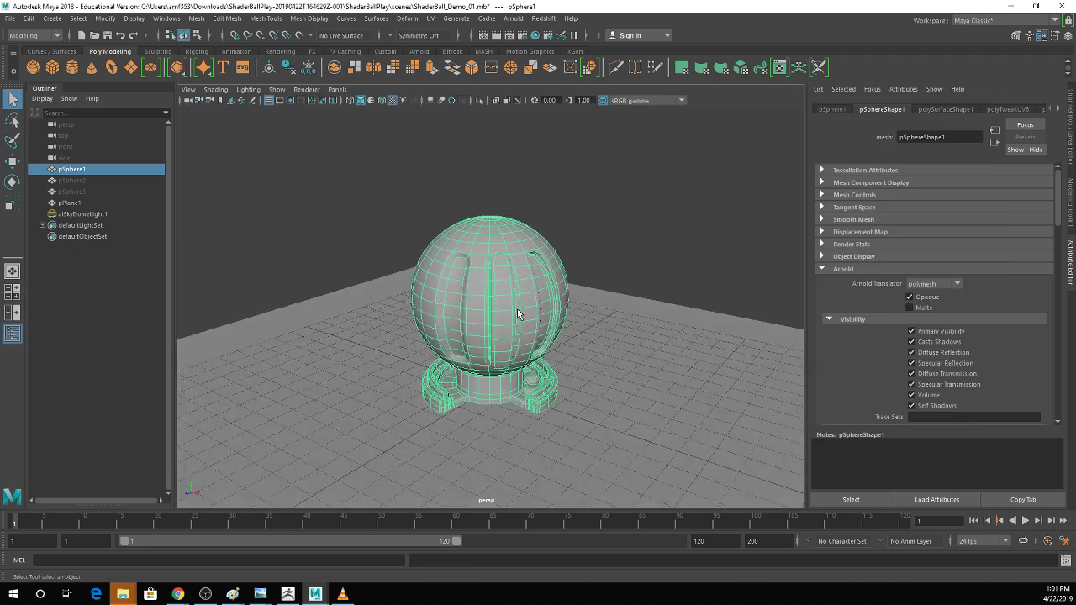
right_drag(473, 230, 495, 507)
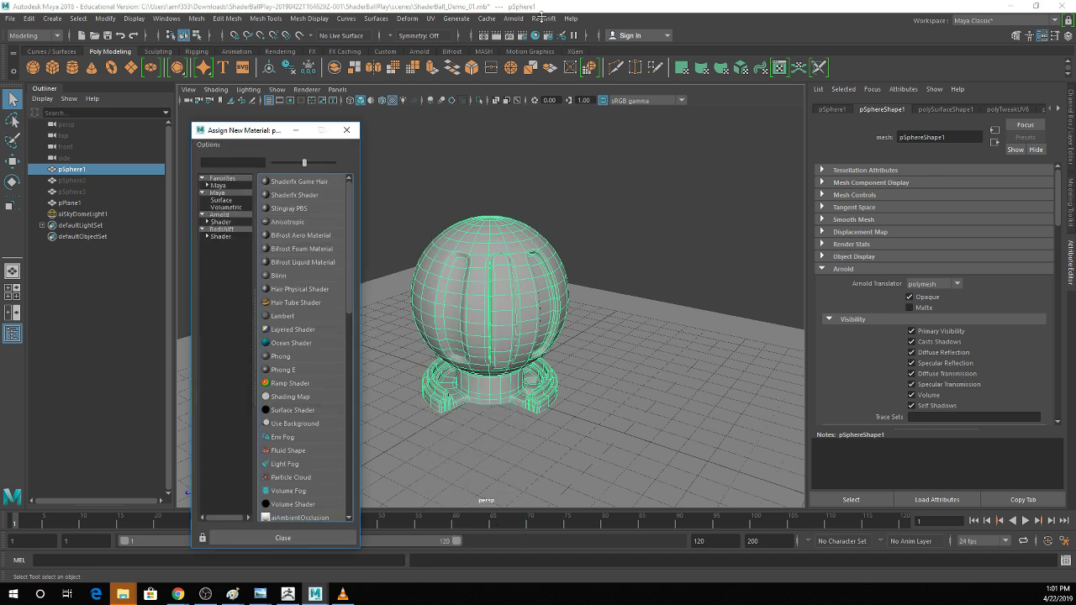
click(512, 18)
click(529, 51)
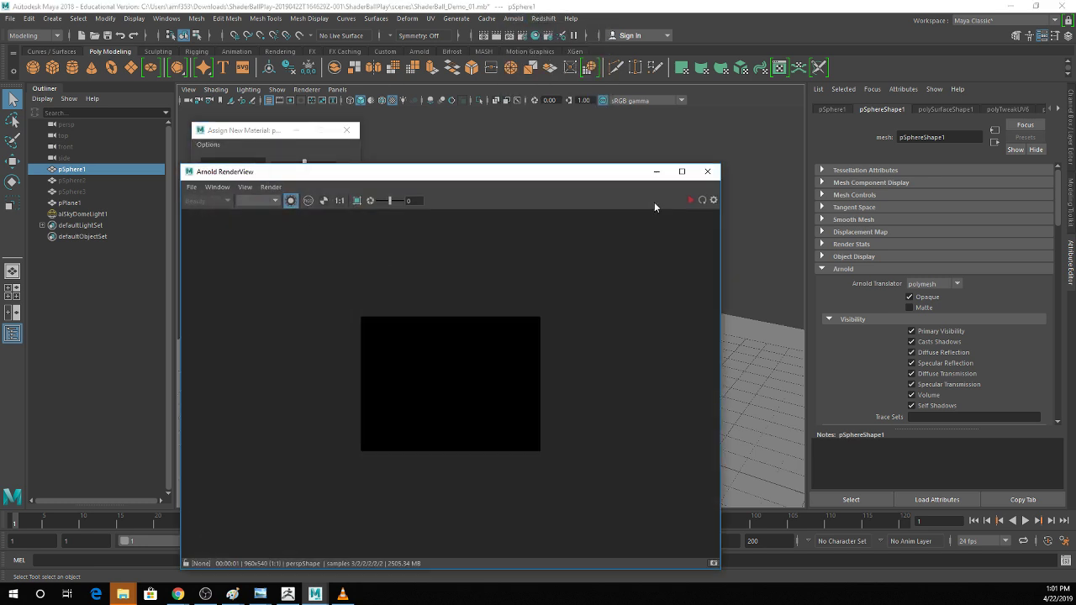
click(690, 200)
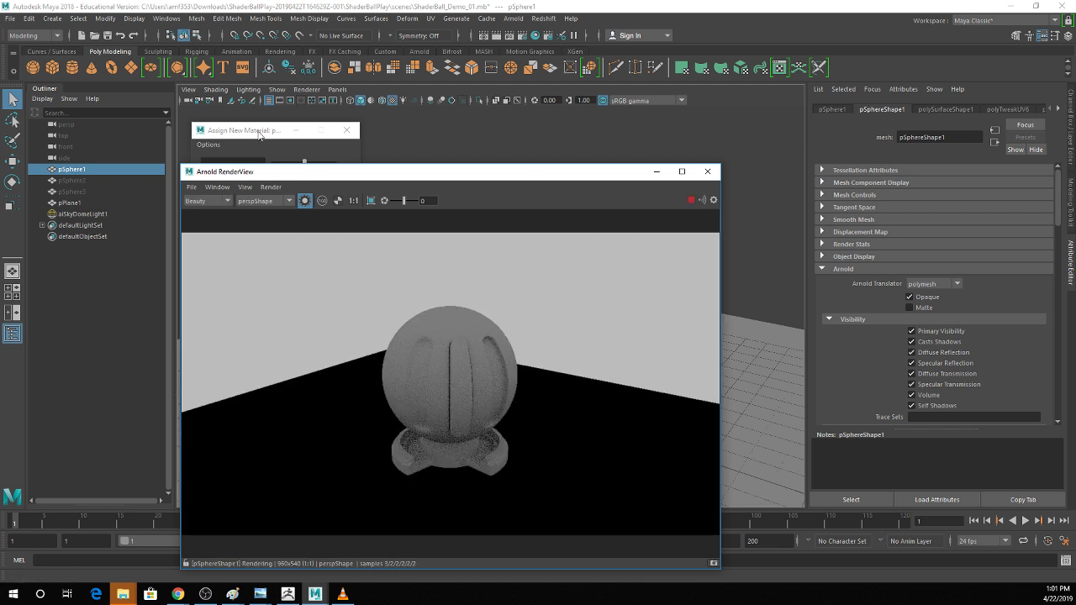
Assign a new Arnold aiStandardSurface material to the shader ball.
click(259, 135)
click(222, 215)
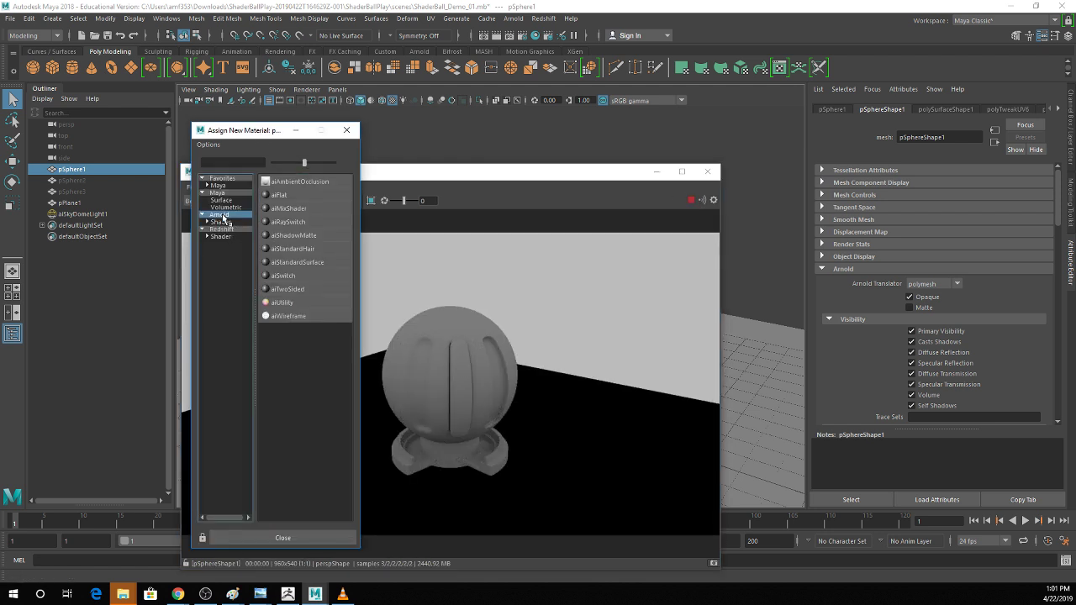
click(301, 263)
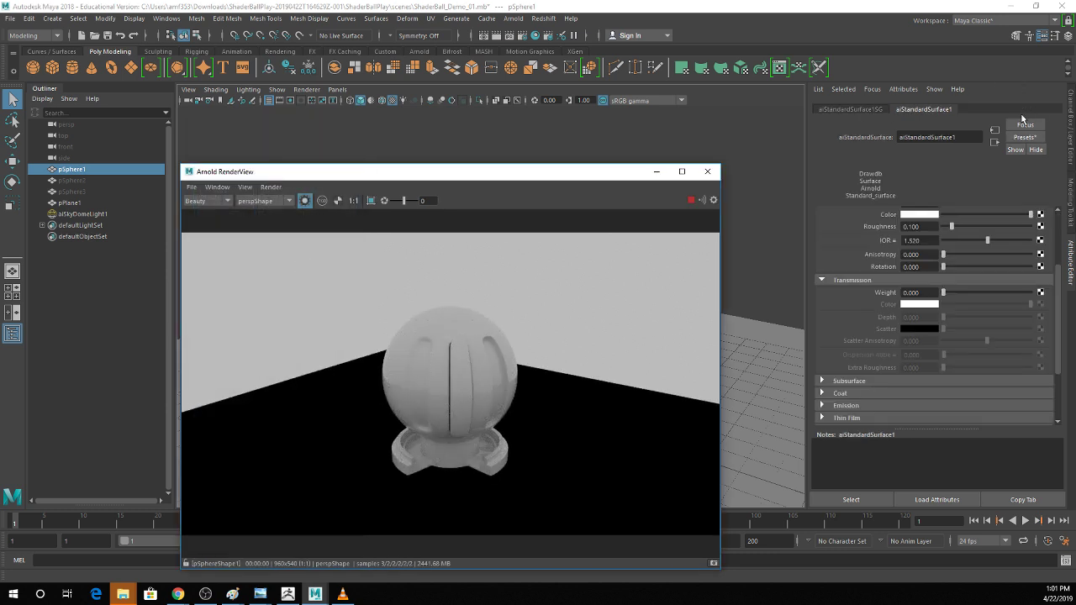
Move the render window clear of the shader ball and rename the ball's aiStandardSurface material as BananaYellow.
drag(617, 177, 338, 264)
click(494, 243)
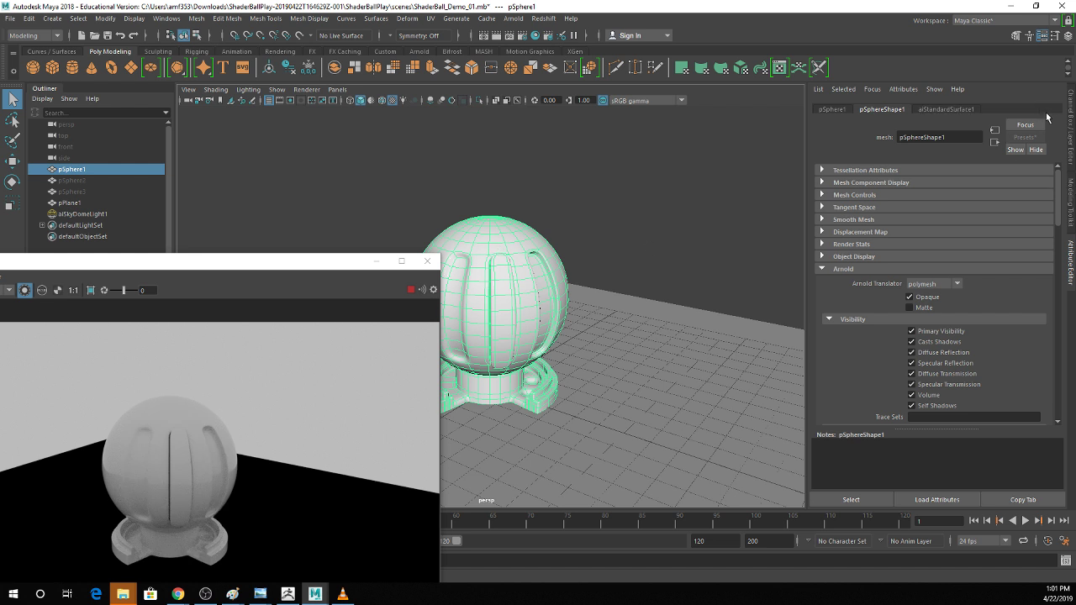
click(946, 109)
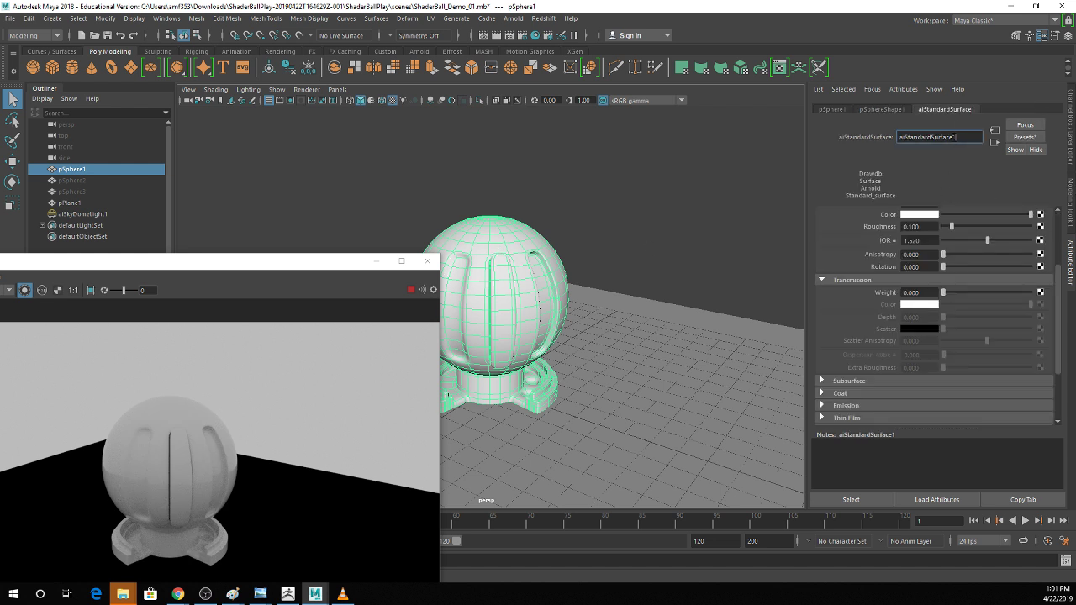
text(BananaYellow)
key(Return)
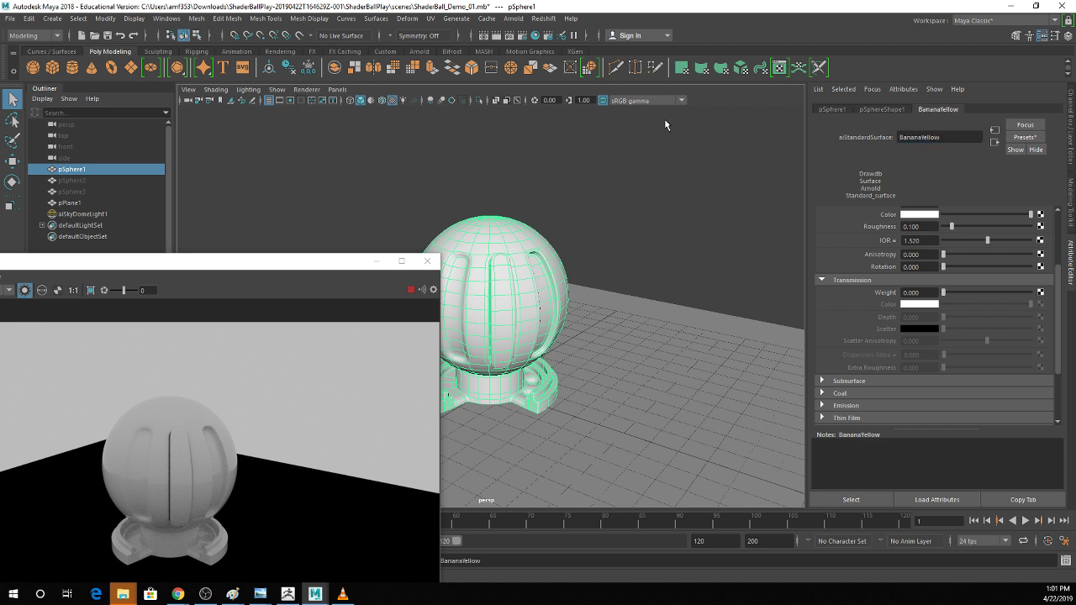
Replace the BananaYellow material's settings with the Balloon preset.
click(1025, 137)
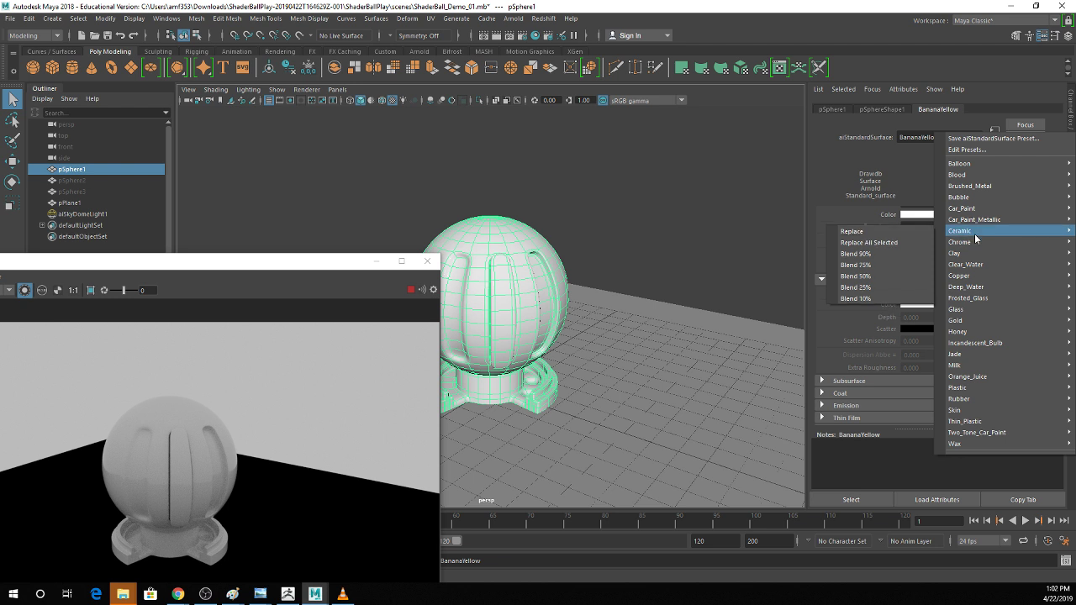
mouse_move(976, 197)
mouse_move(980, 168)
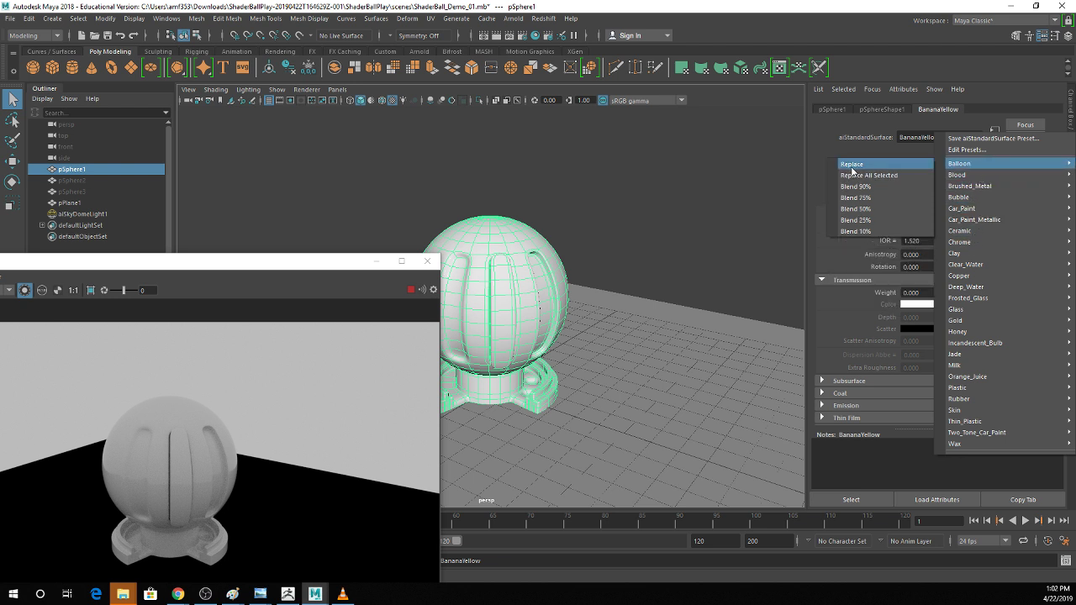
click(853, 164)
Set both the specular color and the base color of the BananaYellow material to yellow.
click(913, 217)
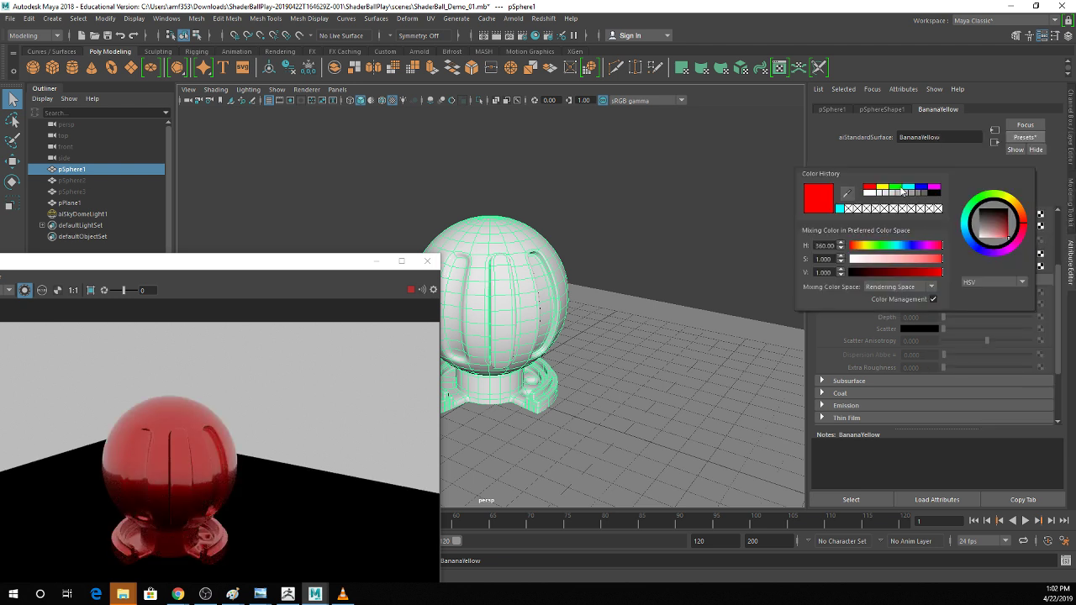
click(885, 188)
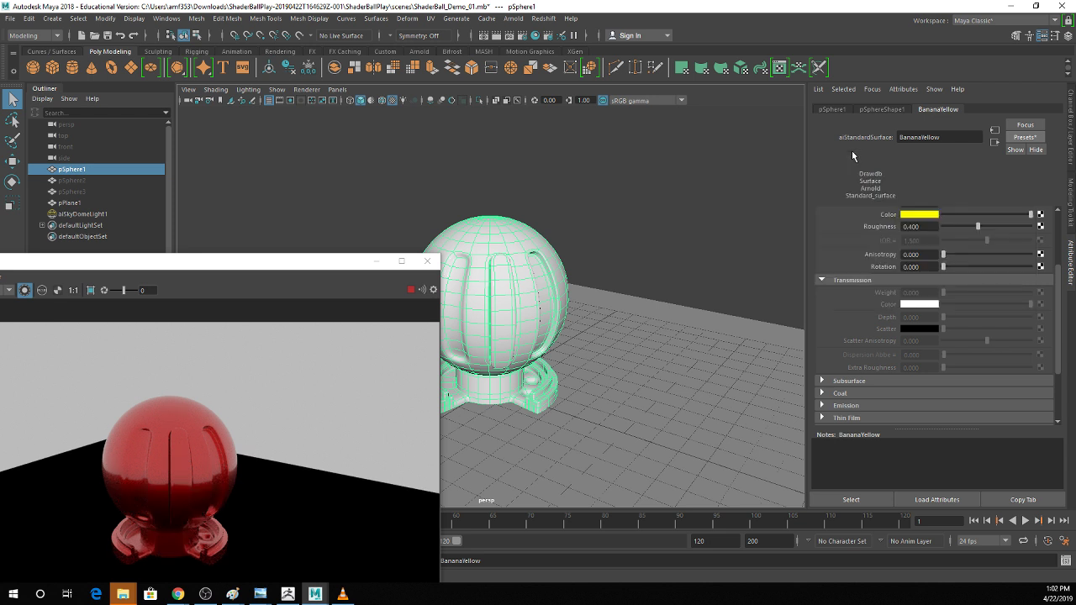
scroll(945, 227, up, 3)
click(933, 252)
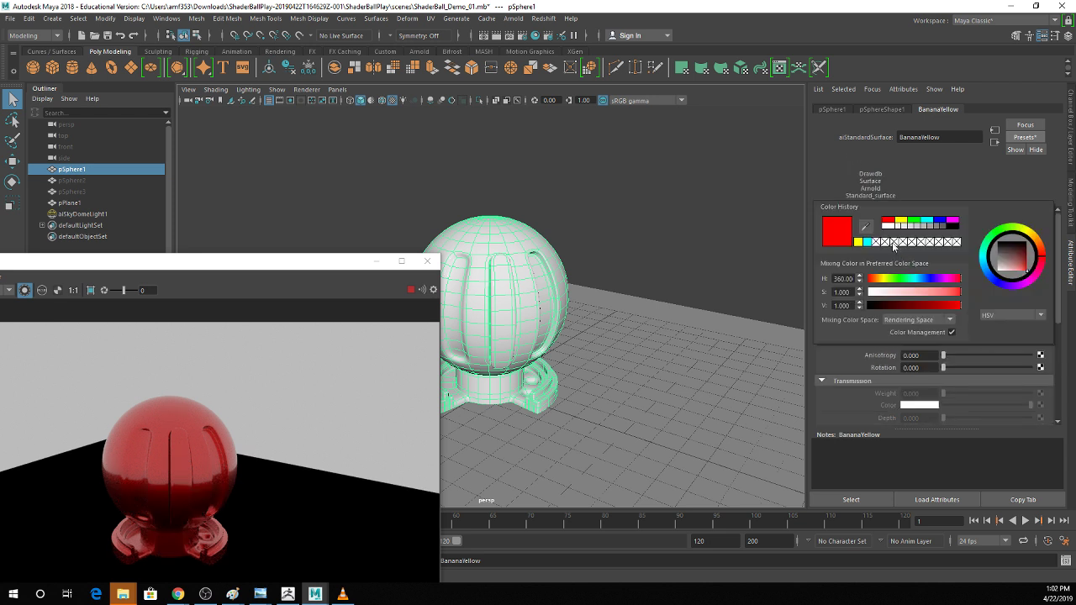
click(896, 223)
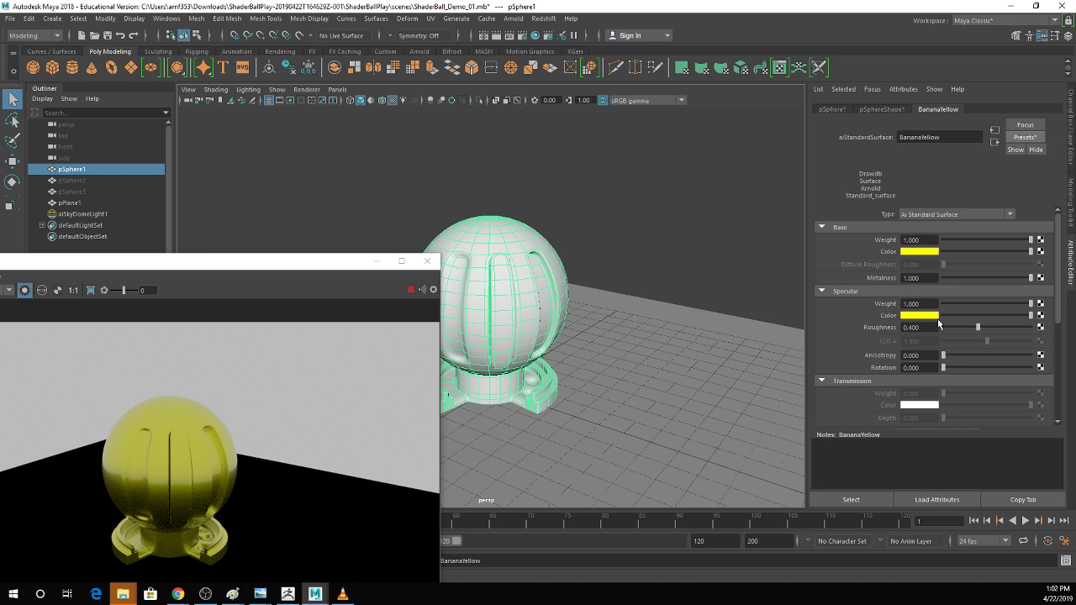
Shift the specular color of BananaYellow to a salmon tone with hue about 13.8 and saturation about 0.71.
click(920, 316)
click(901, 358)
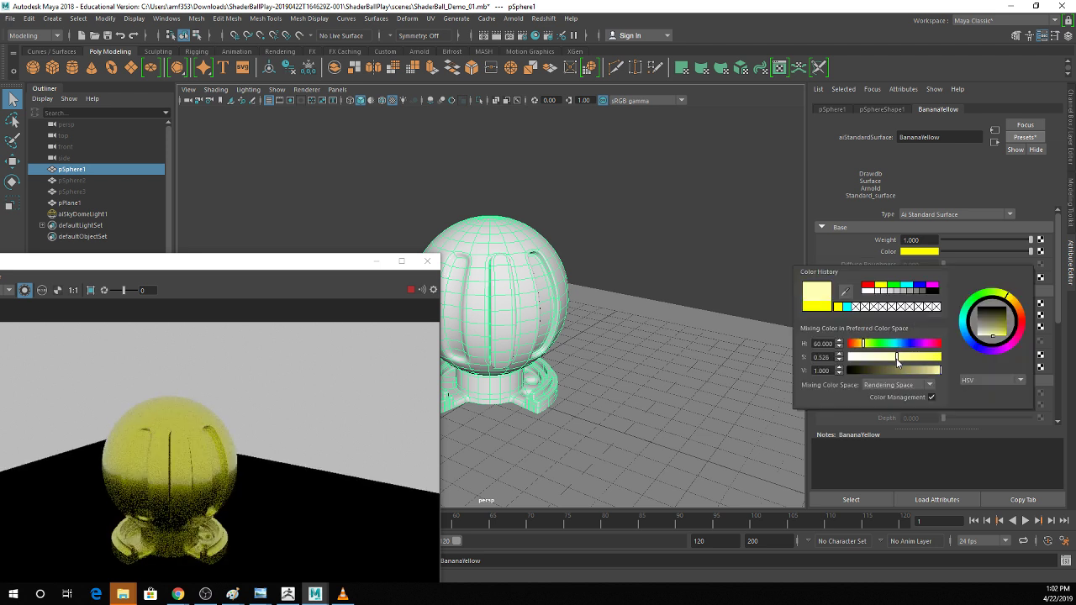
drag(862, 343, 852, 343)
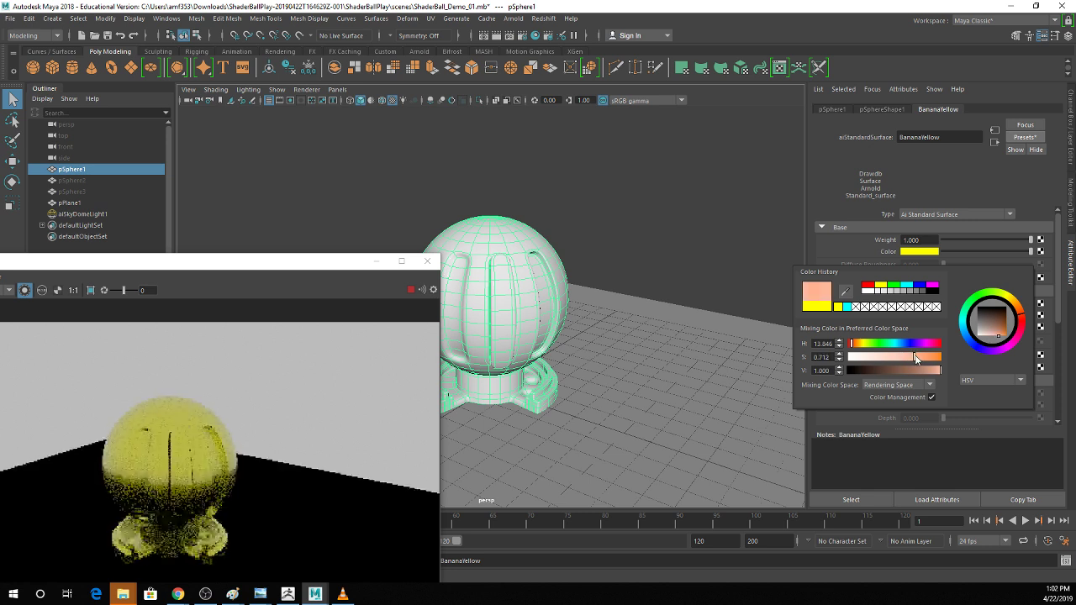
Open the image selection for the sky dome light's file texture and browse to the Documents folder.
click(473, 202)
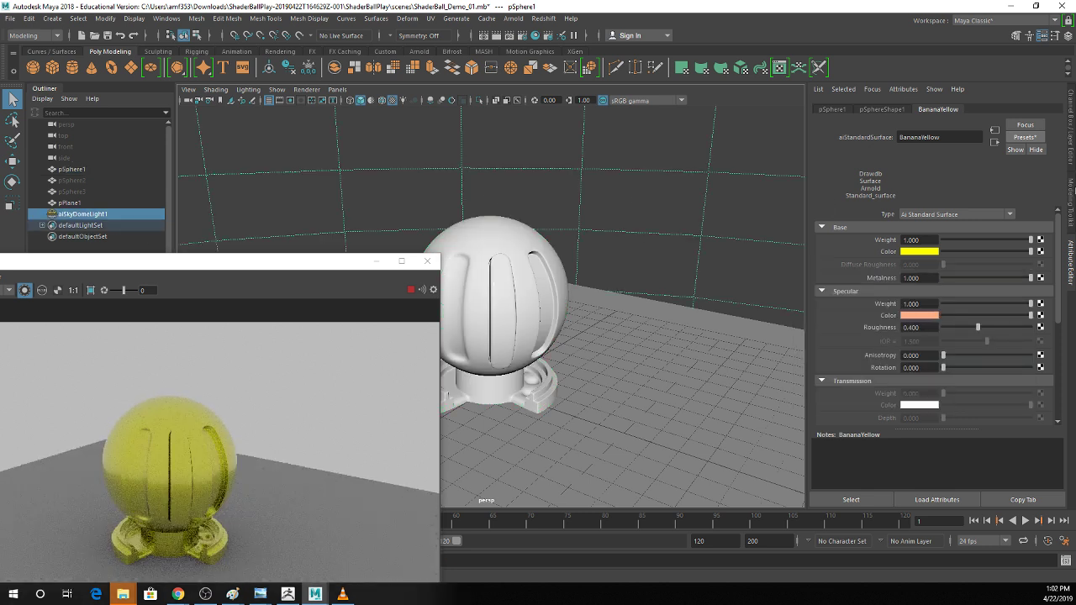
click(1028, 109)
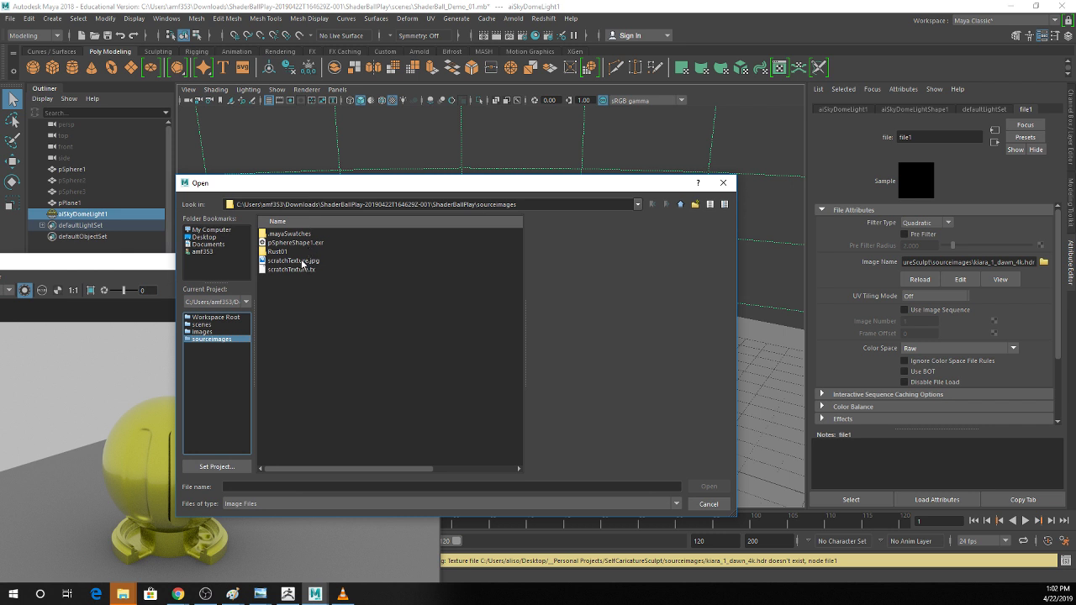
click(206, 324)
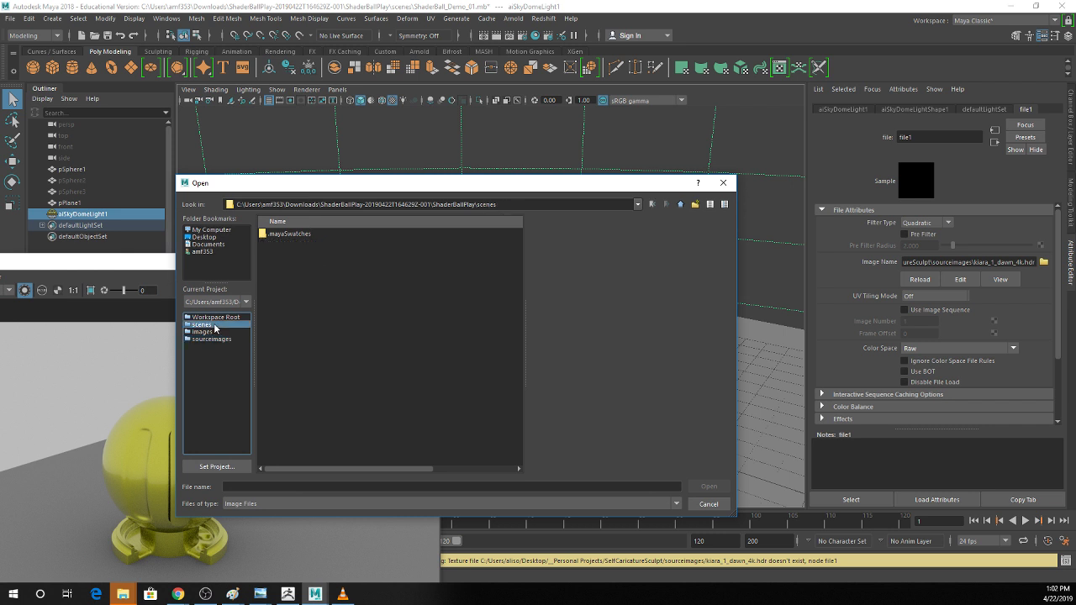
click(210, 243)
click(204, 237)
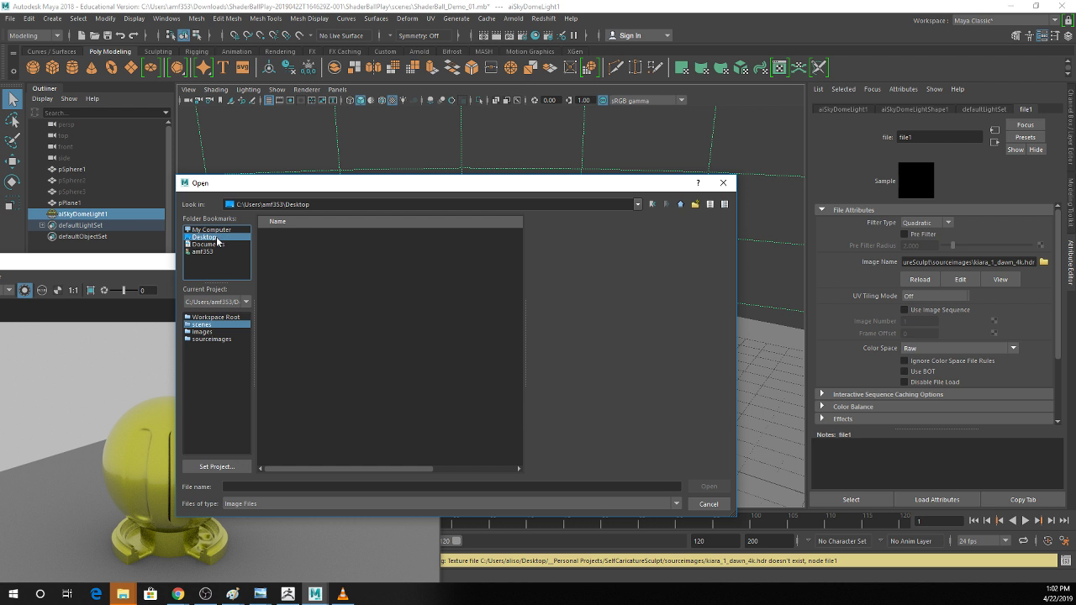
click(215, 247)
click(214, 238)
click(214, 245)
Load the kiara_1_dawn_4k image from the default Maya project's sourceimages folder into the sky dome's file texture.
double_click(282, 242)
double_click(281, 244)
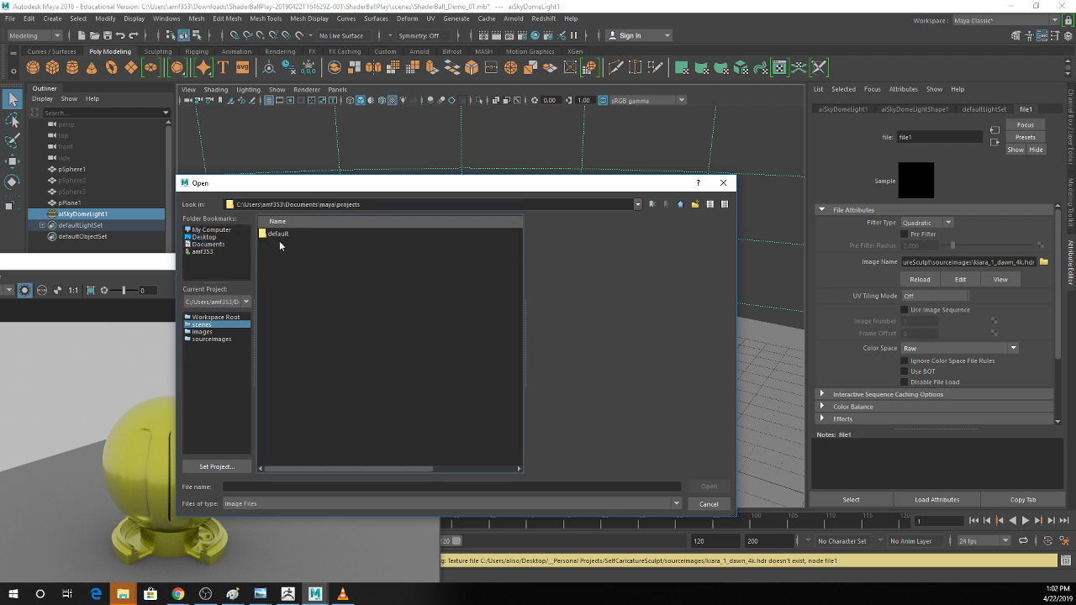
double_click(279, 233)
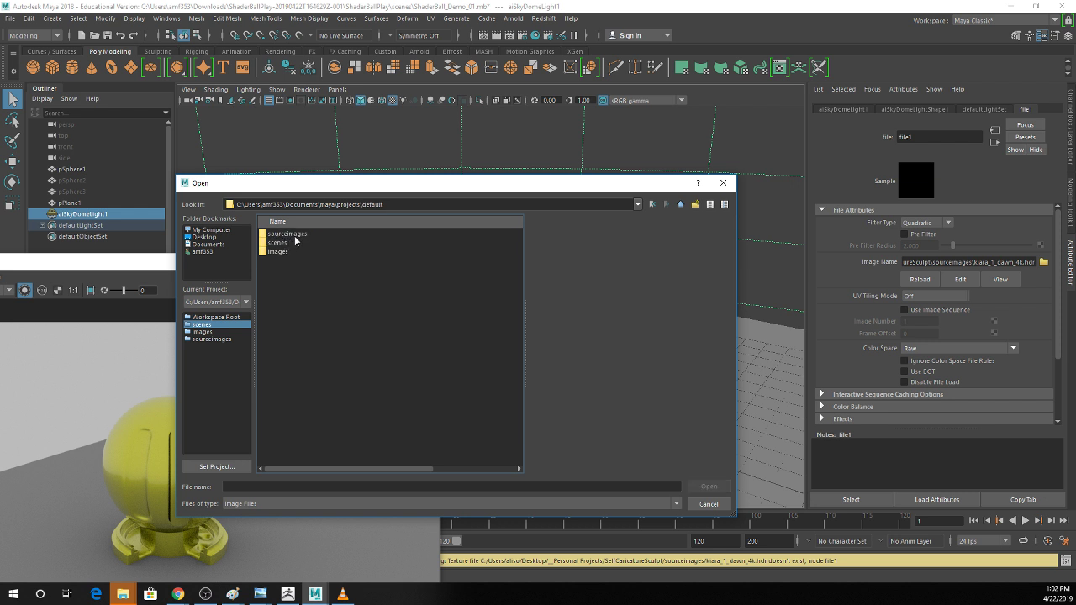
double_click(295, 236)
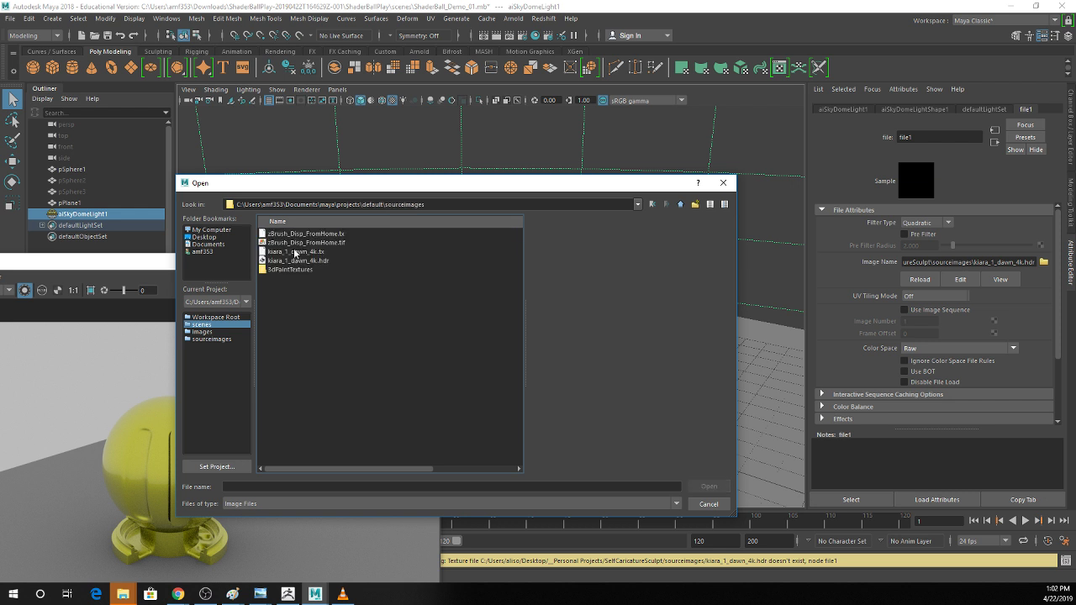
click(295, 251)
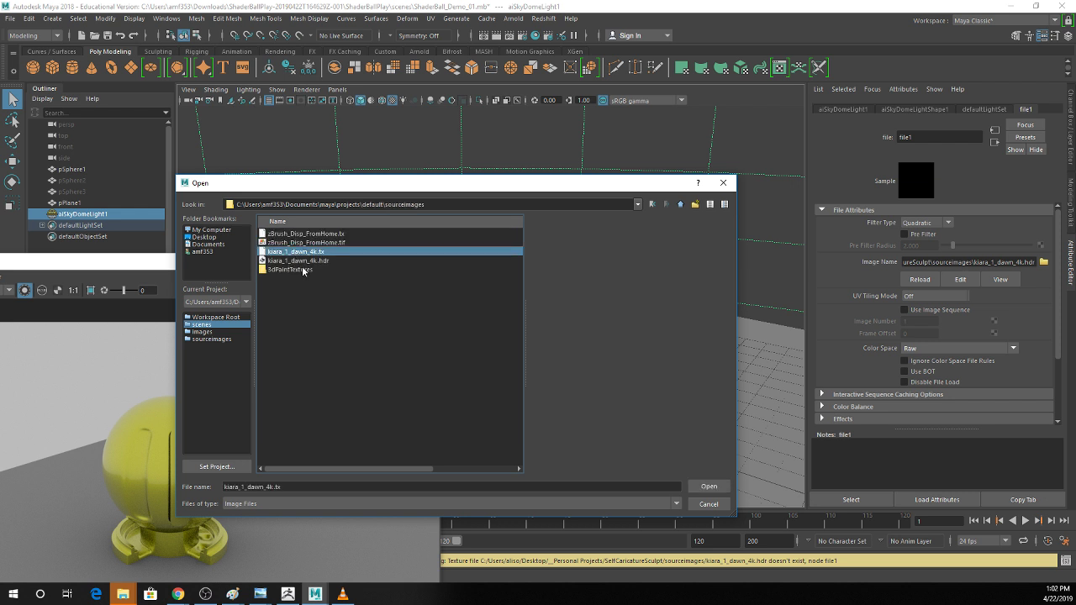
key(Return)
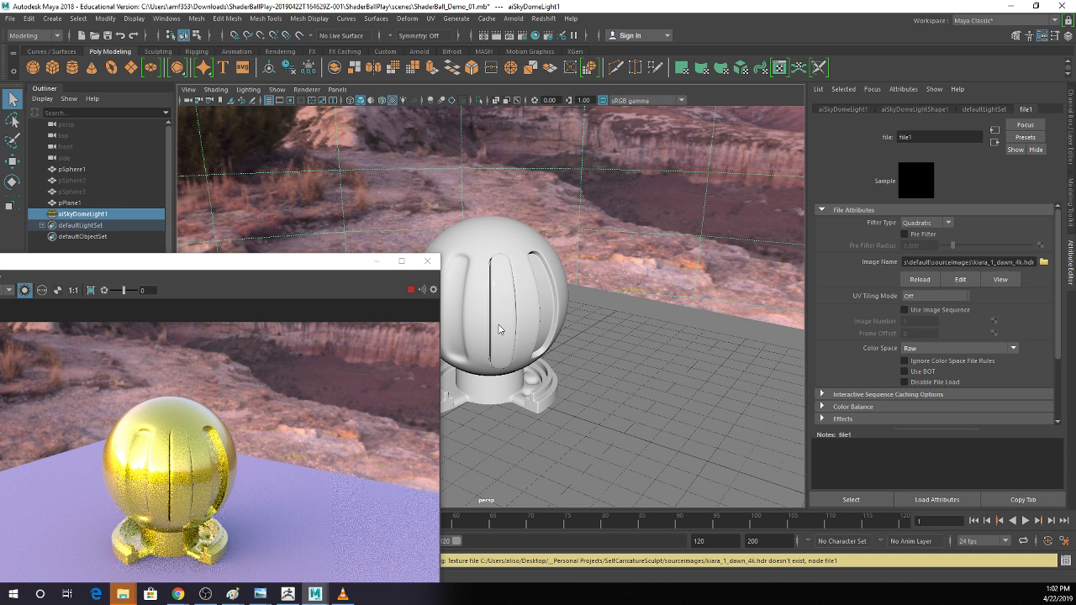
Assign a new Arnold aiStandardSurface material to the shader ball.
click(530, 275)
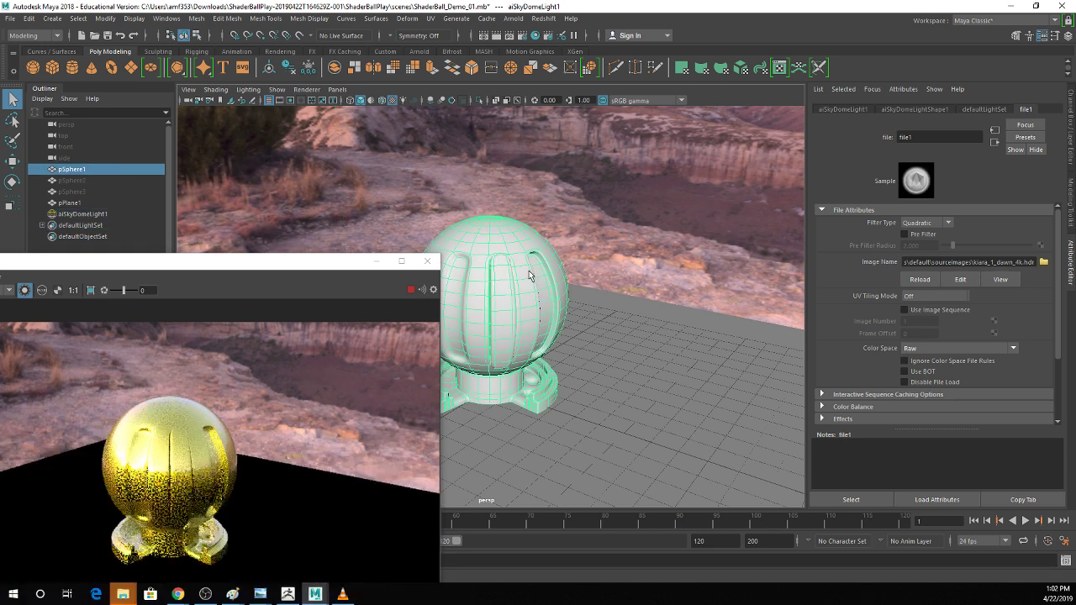
right_drag(498, 253, 522, 543)
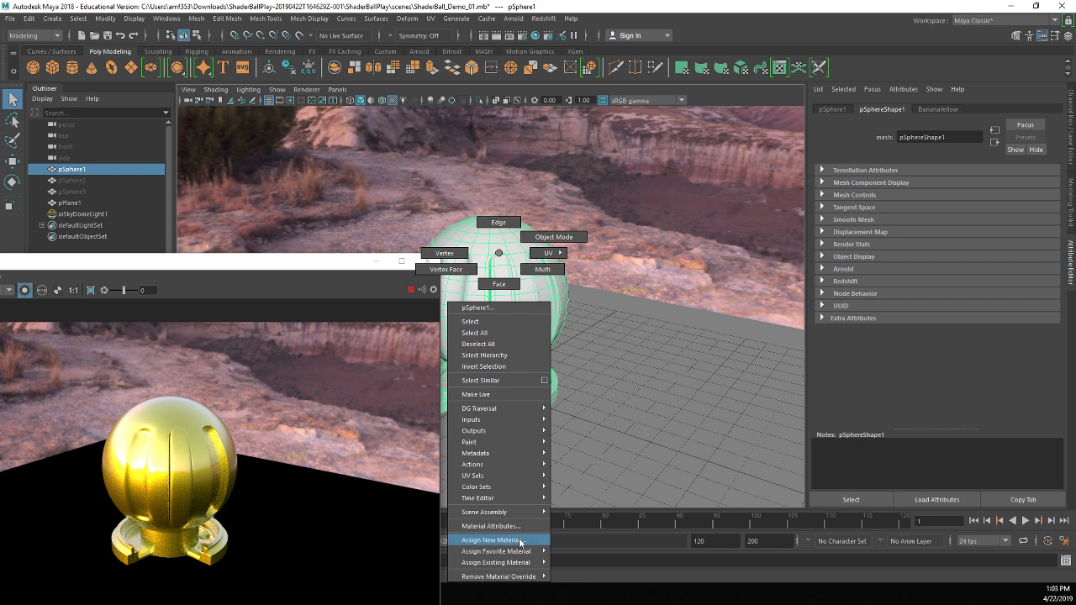
right_drag(520, 541, 521, 541)
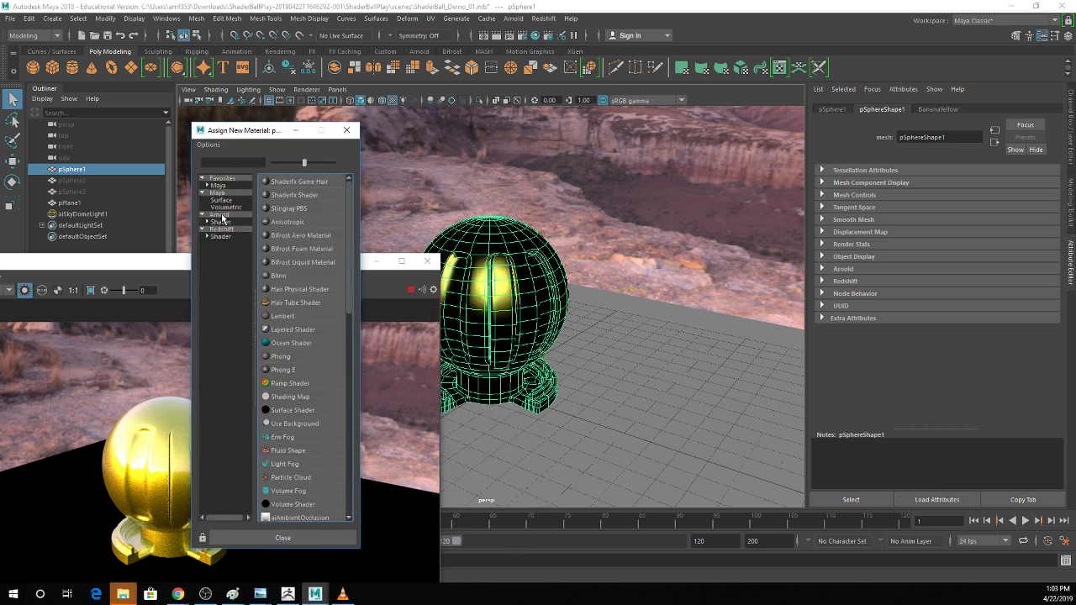
click(221, 218)
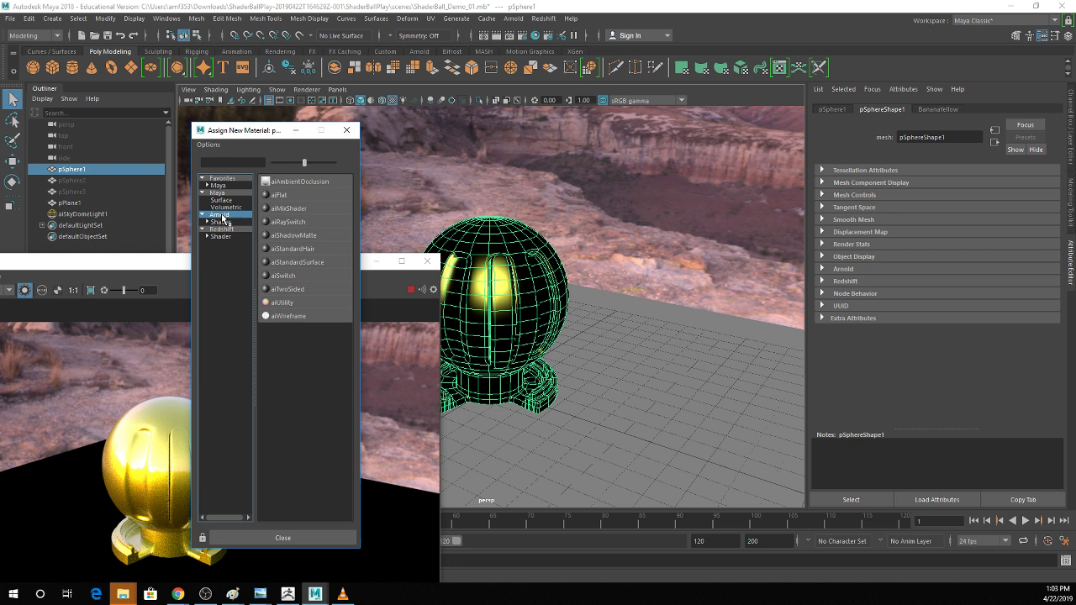
click(297, 260)
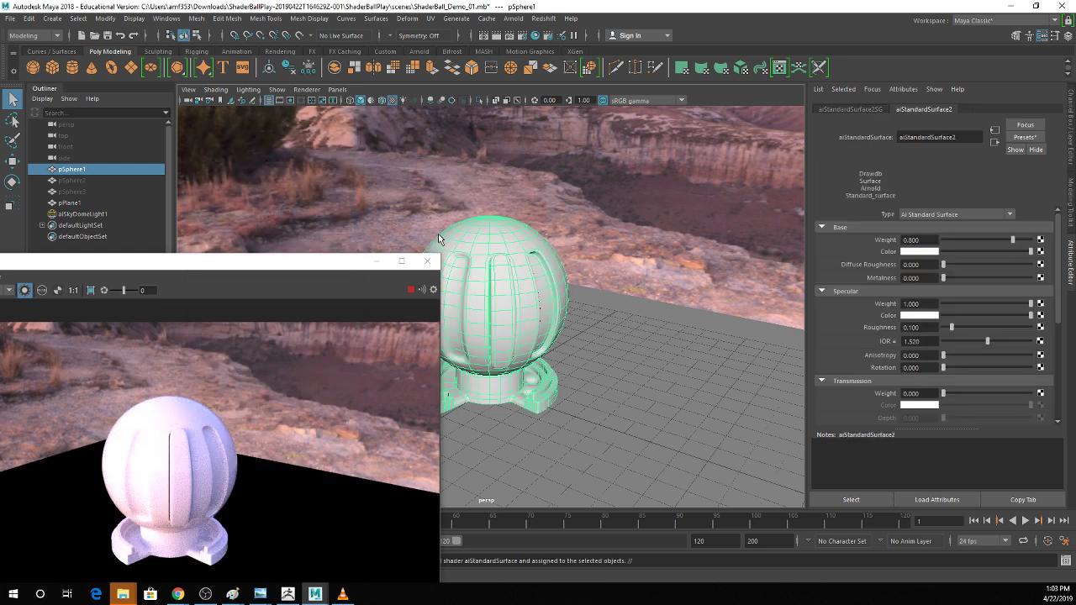
Replace the new aiStandardSurface material's settings with the Chrome preset.
click(955, 217)
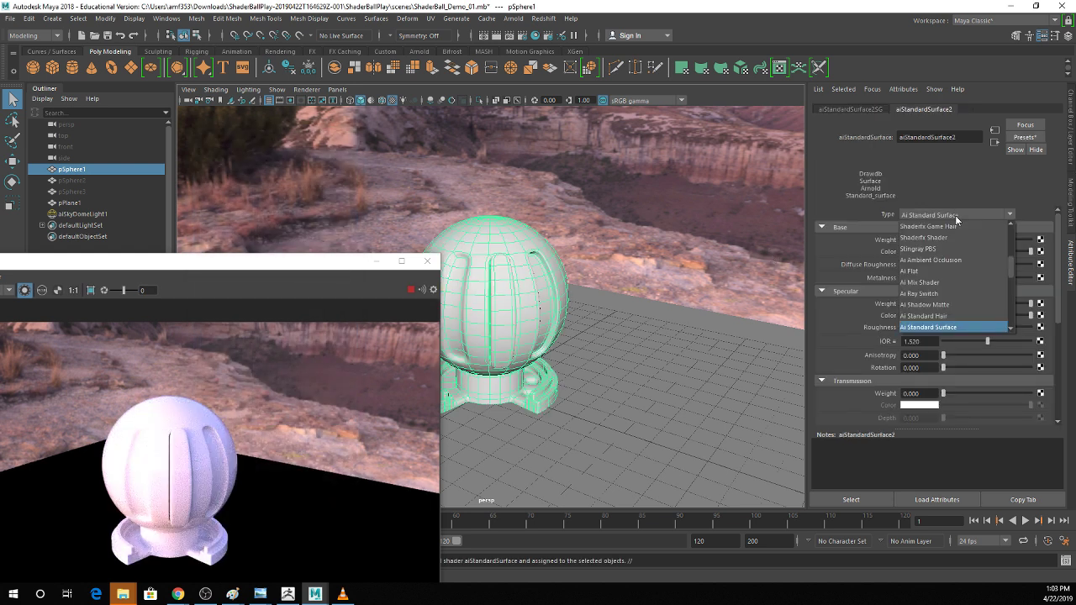
click(1026, 137)
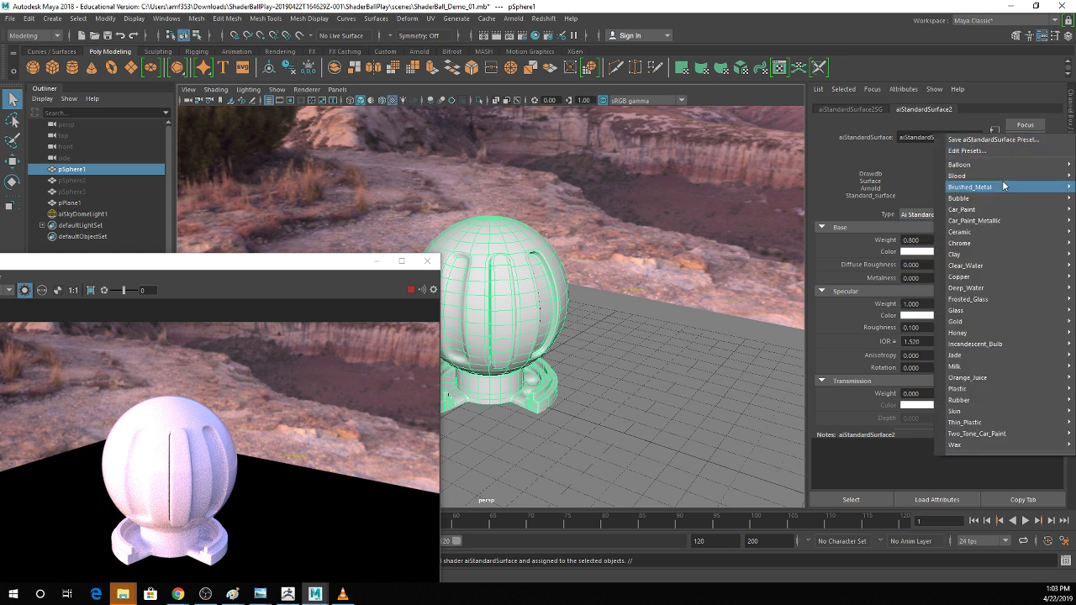
mouse_move(970, 253)
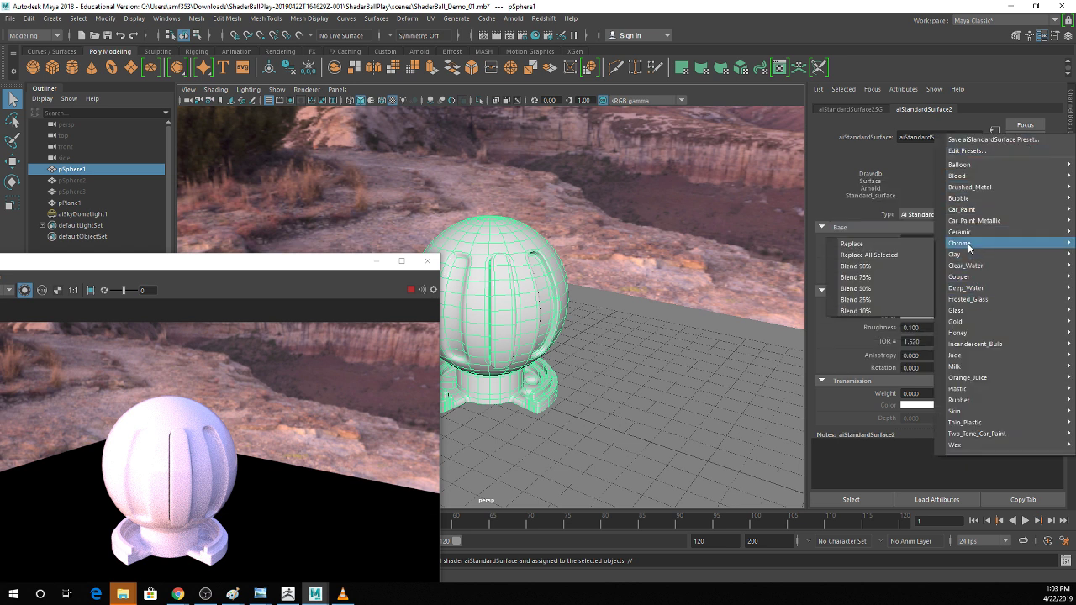
click(853, 242)
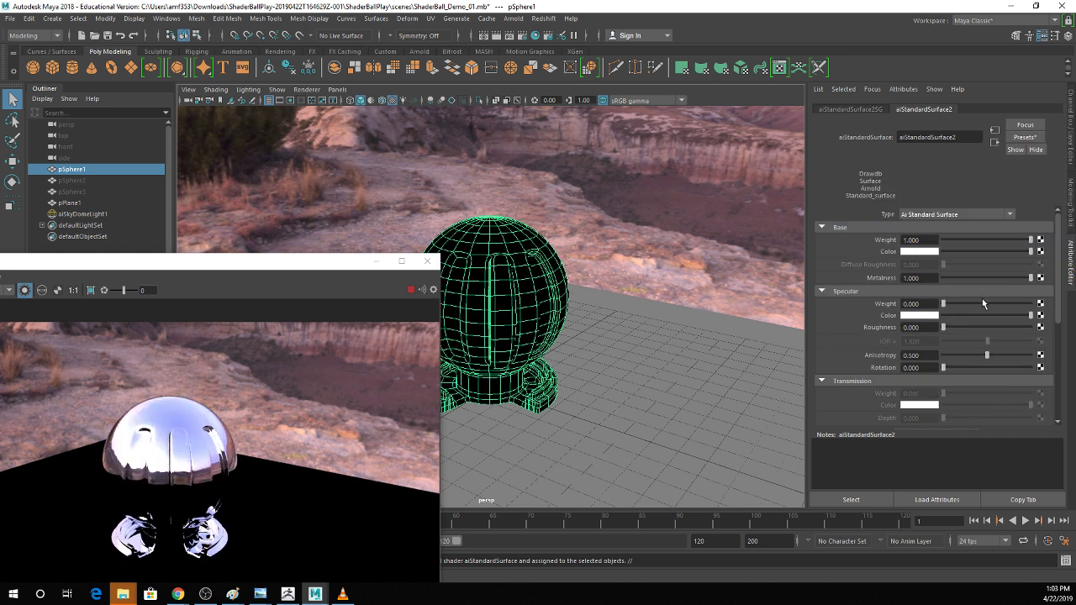
Set the chrome material's specular roughness to about 0.364 and darken its base color to a very dark gray.
drag(955, 327, 974, 327)
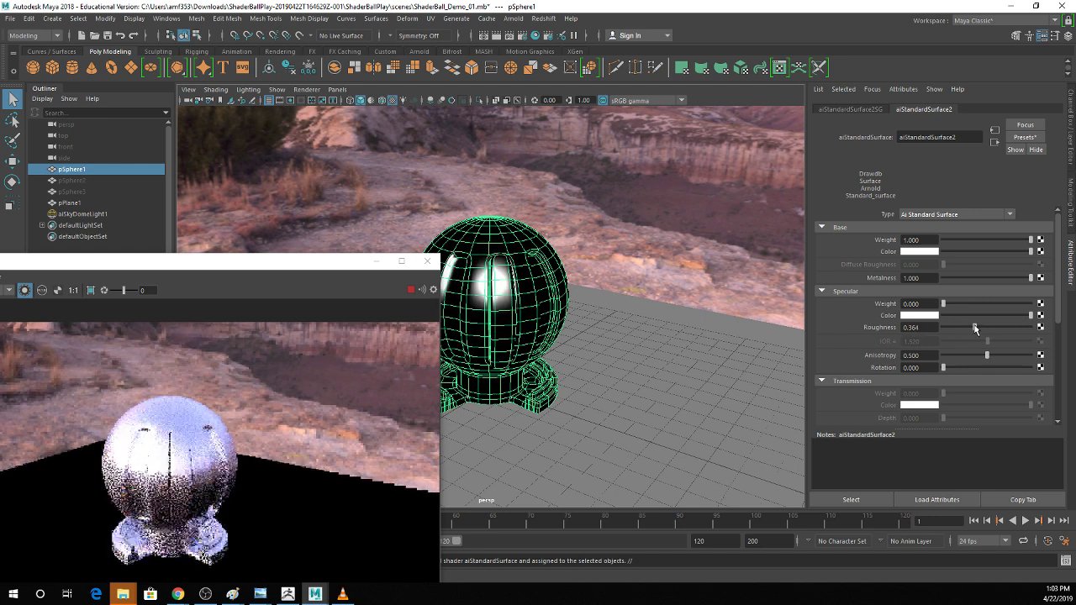
drag(964, 252, 949, 257)
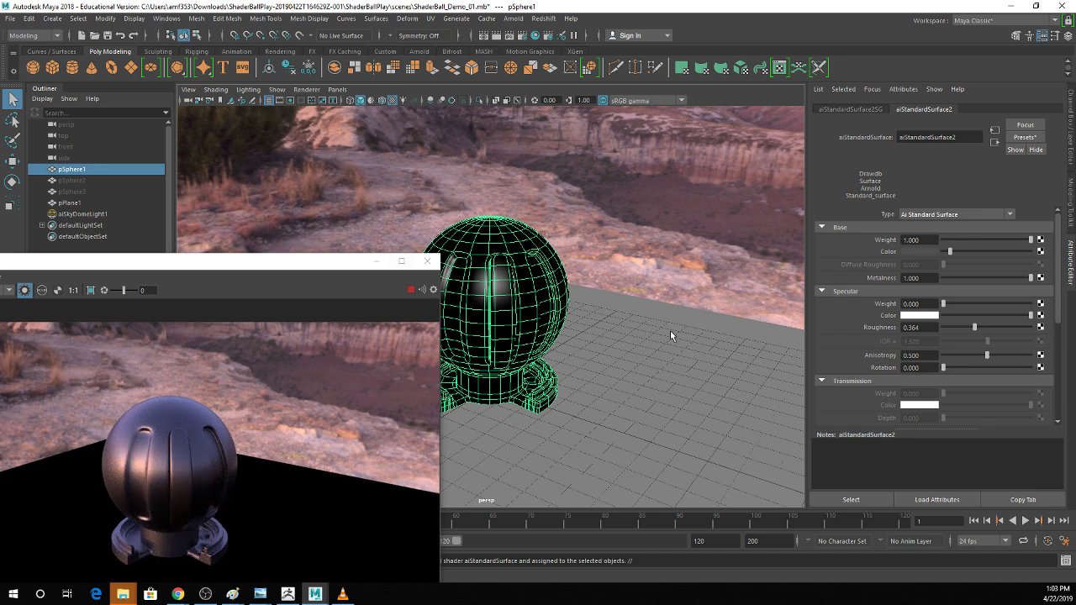
Check the isolated render with the ground plane selected, and reselect the shader ball to compare.
click(607, 319)
drag(195, 267, 324, 215)
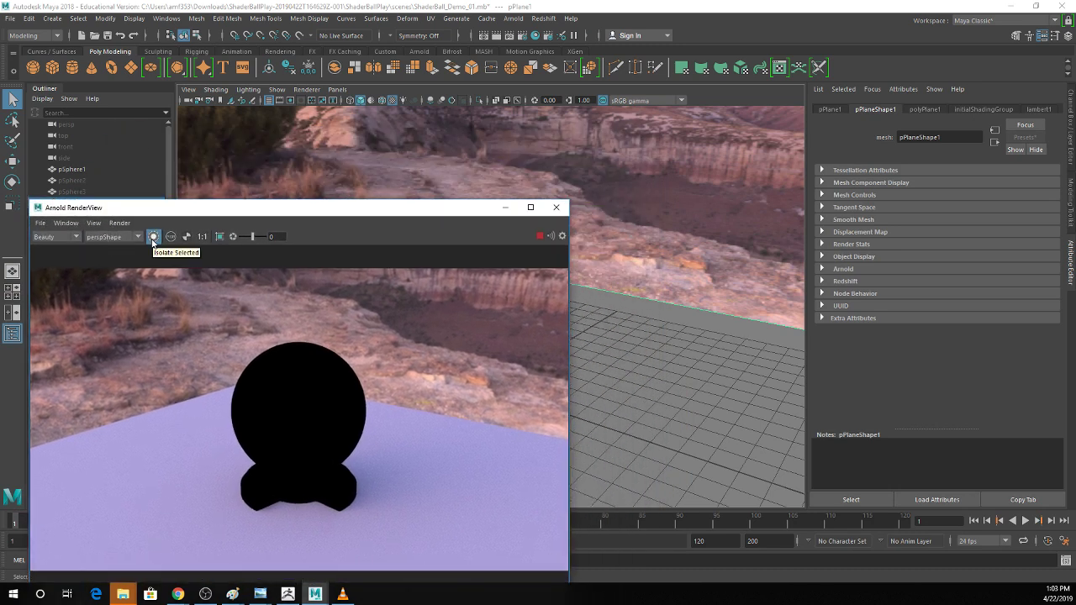
drag(283, 209, 260, 284)
click(477, 235)
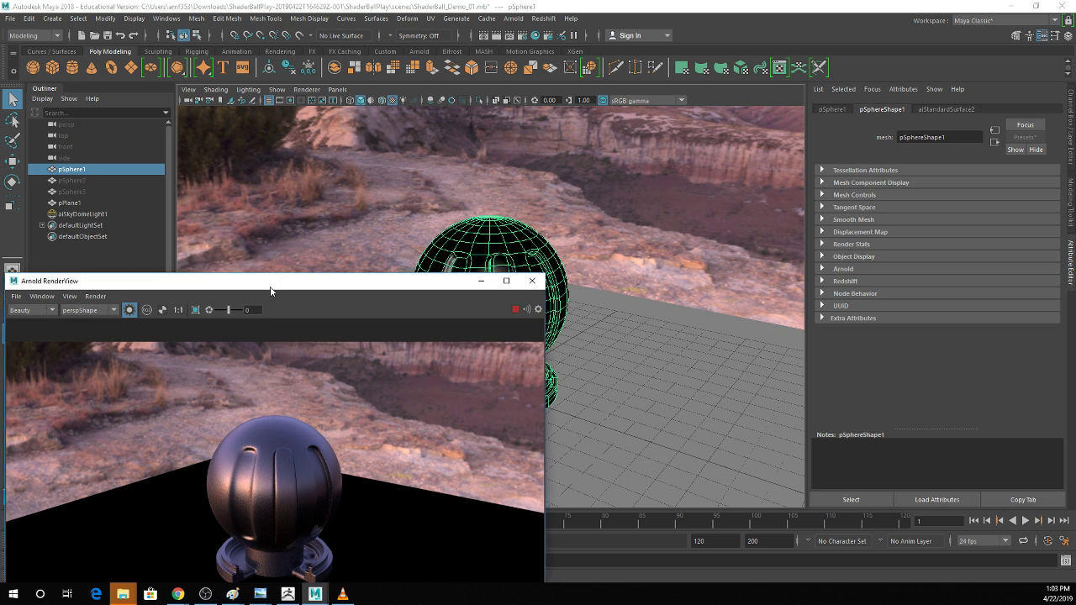
Move the render window aside and, with Hypershade open, rename the aiStandardSurface2 material as GunMetal.
drag(282, 284, 123, 136)
click(535, 36)
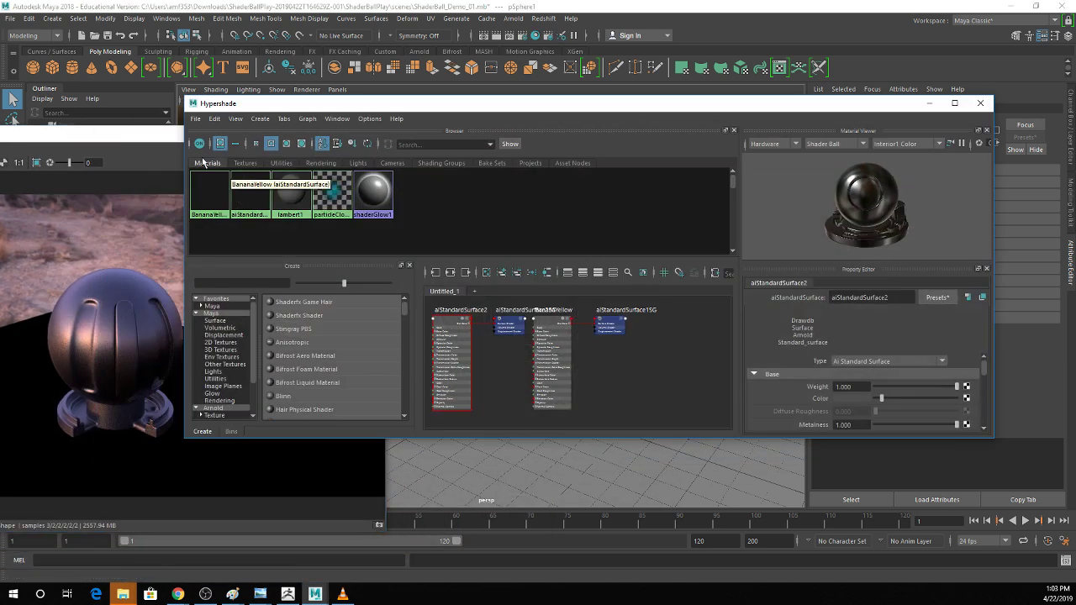
click(249, 193)
drag(905, 107, 884, 190)
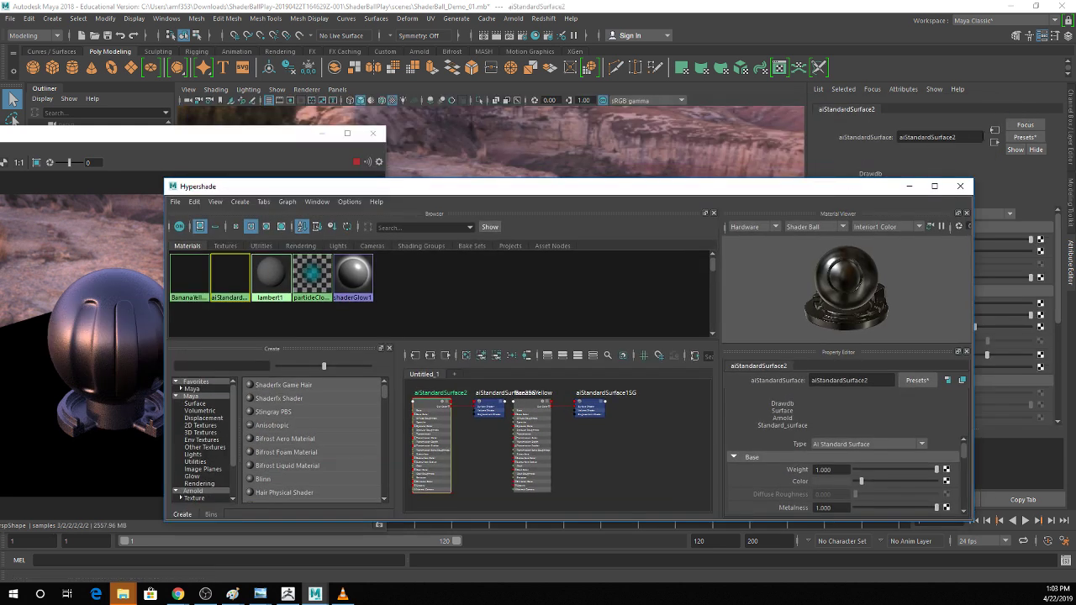
text(Gun)
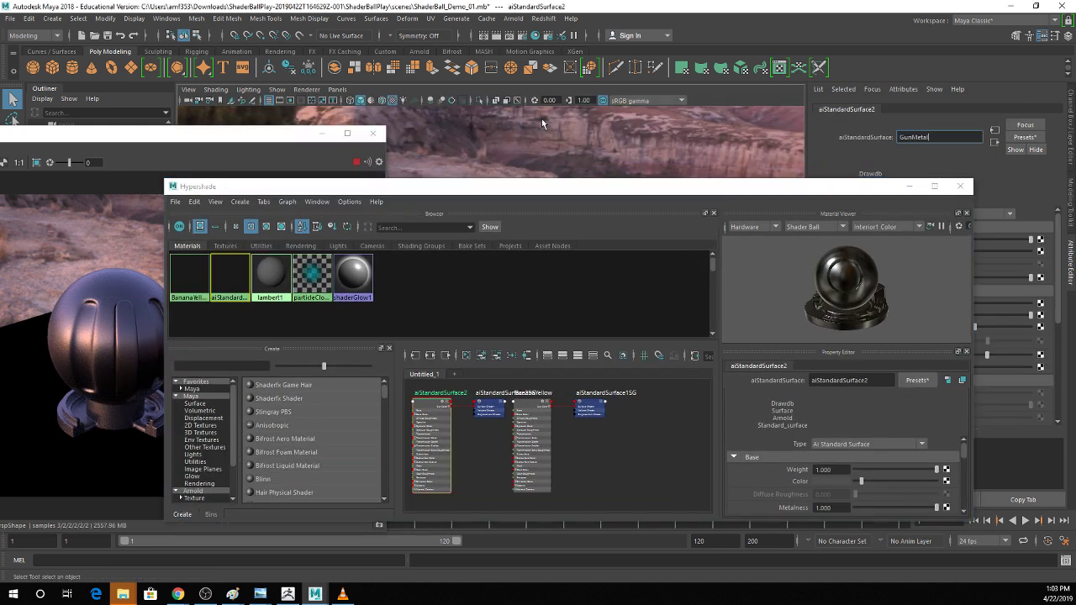
text(Metal)
key(Return)
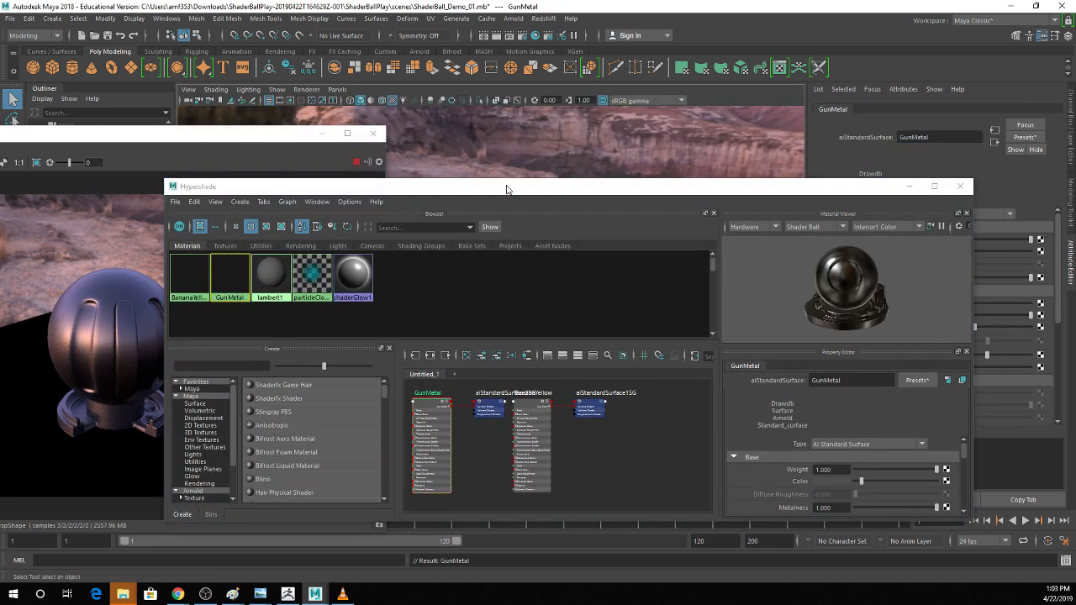
Reposition and enlarge the Hypershade window so it sits beside the rendered shader ball.
drag(506, 189, 557, 120)
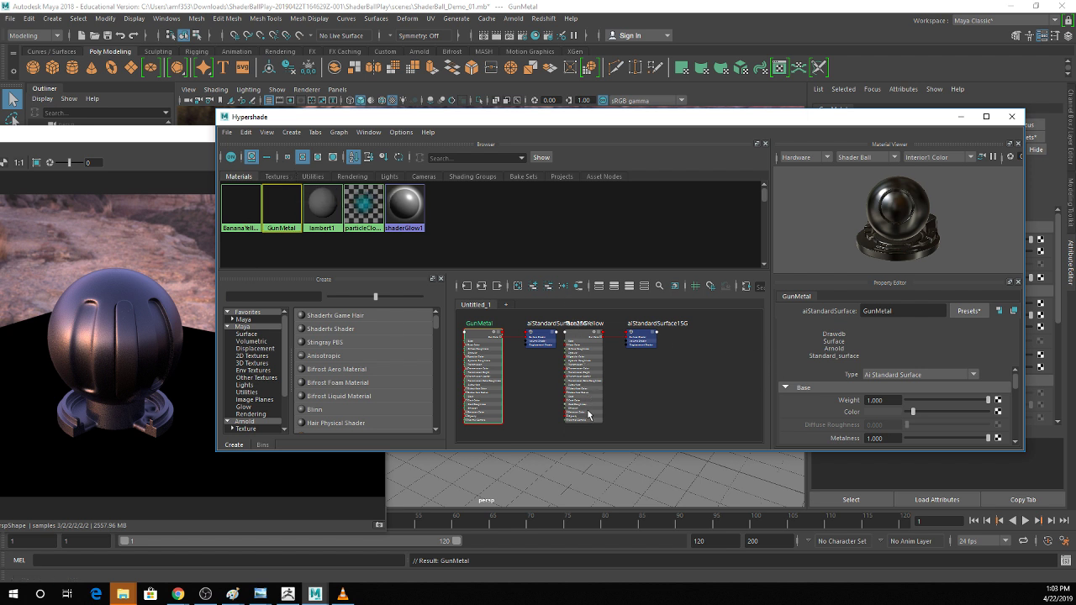
drag(578, 452, 578, 522)
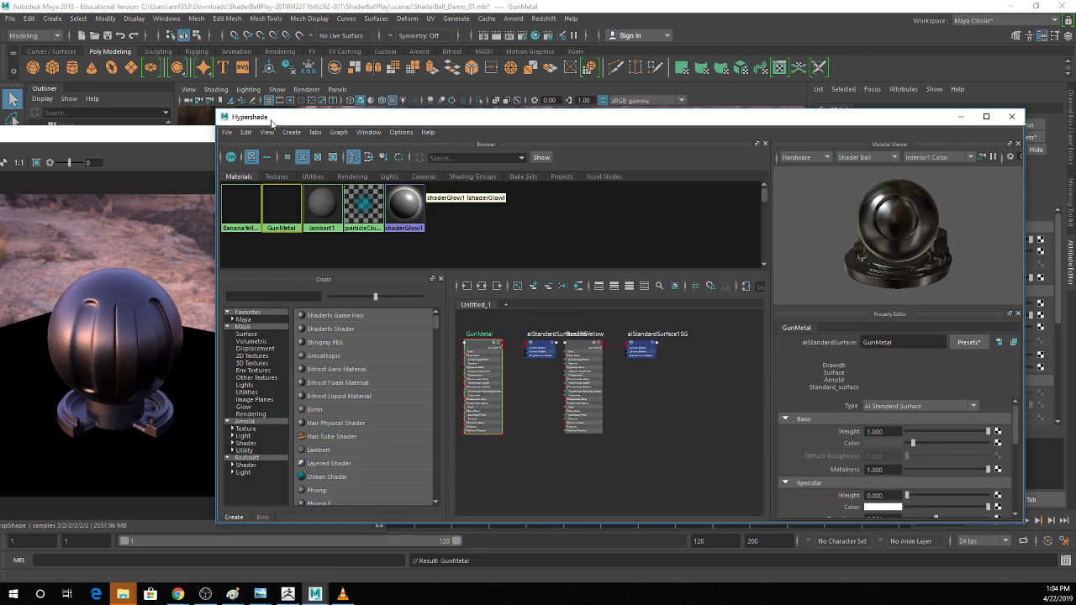
drag(210, 168, 344, 168)
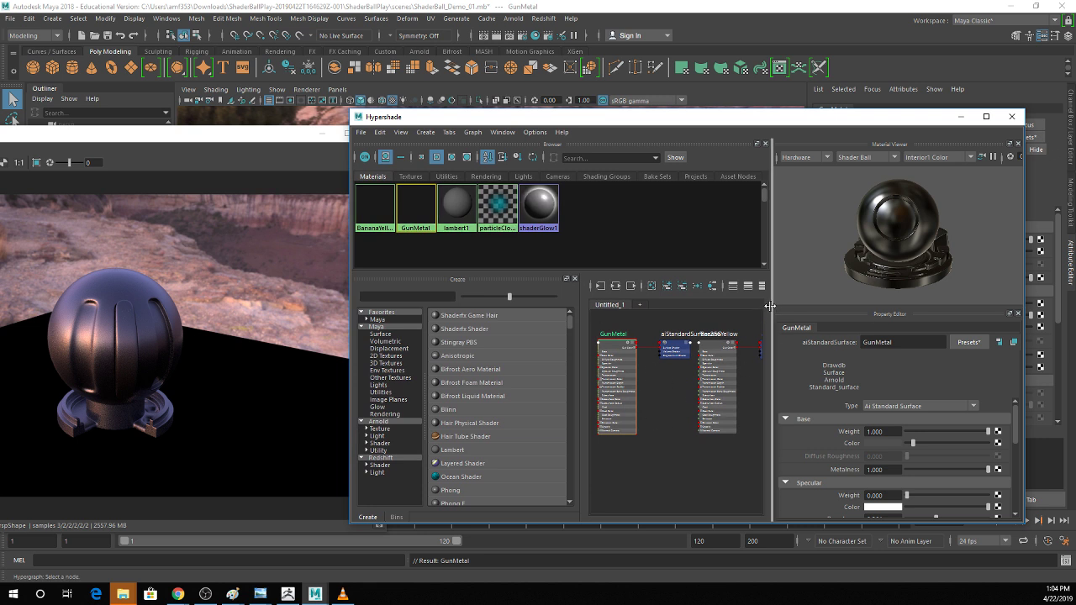
drag(683, 123, 529, 86)
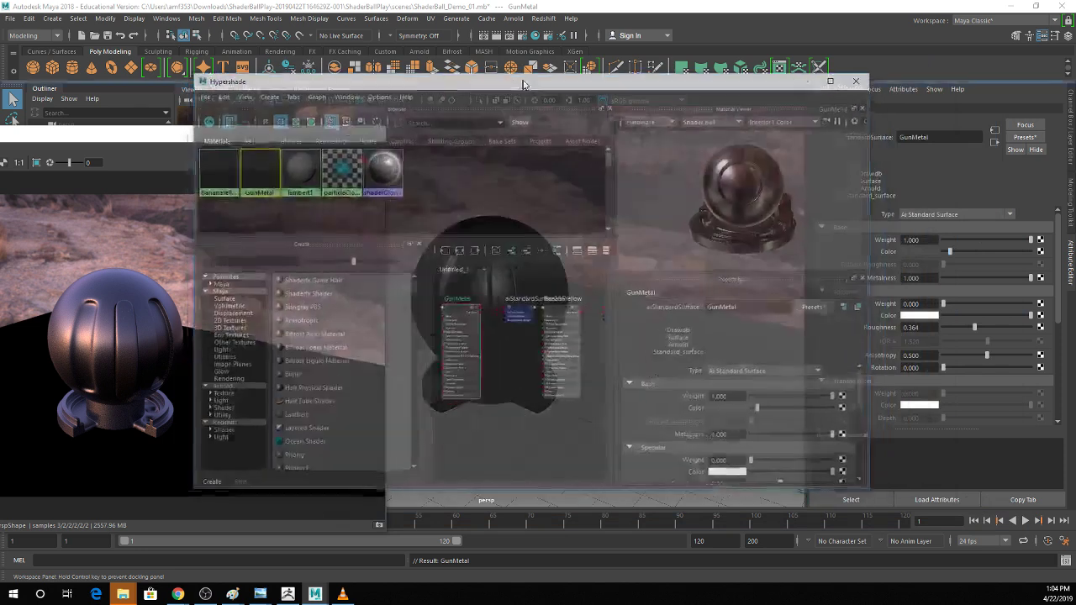
drag(872, 308, 1038, 308)
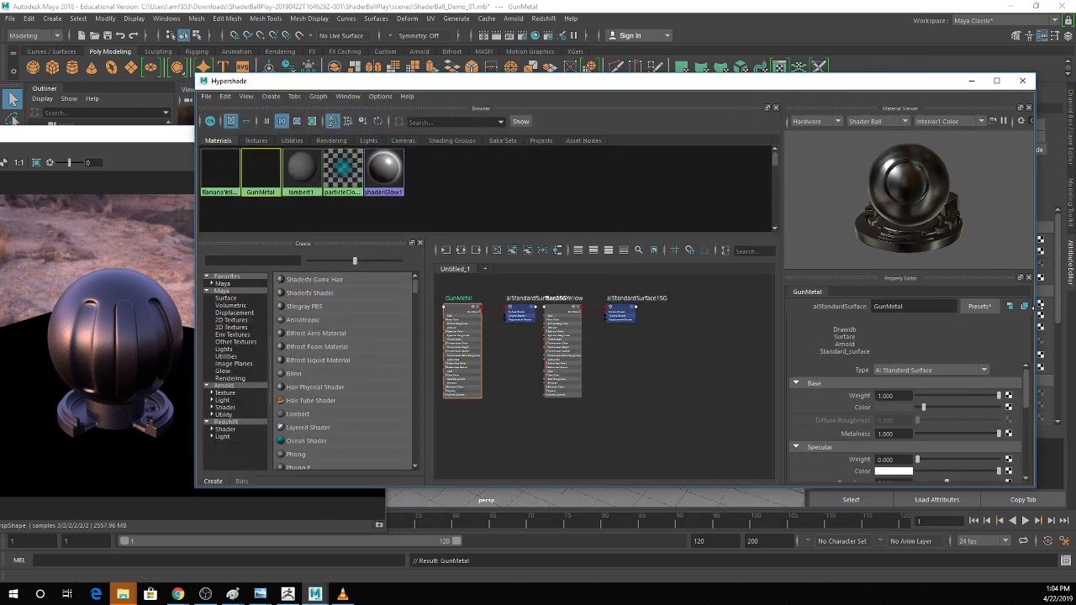
Graph only the BananaYellow material's input and output connections, and clear the Hypershade work area.
alt+middle_drag(514, 358, 549, 405)
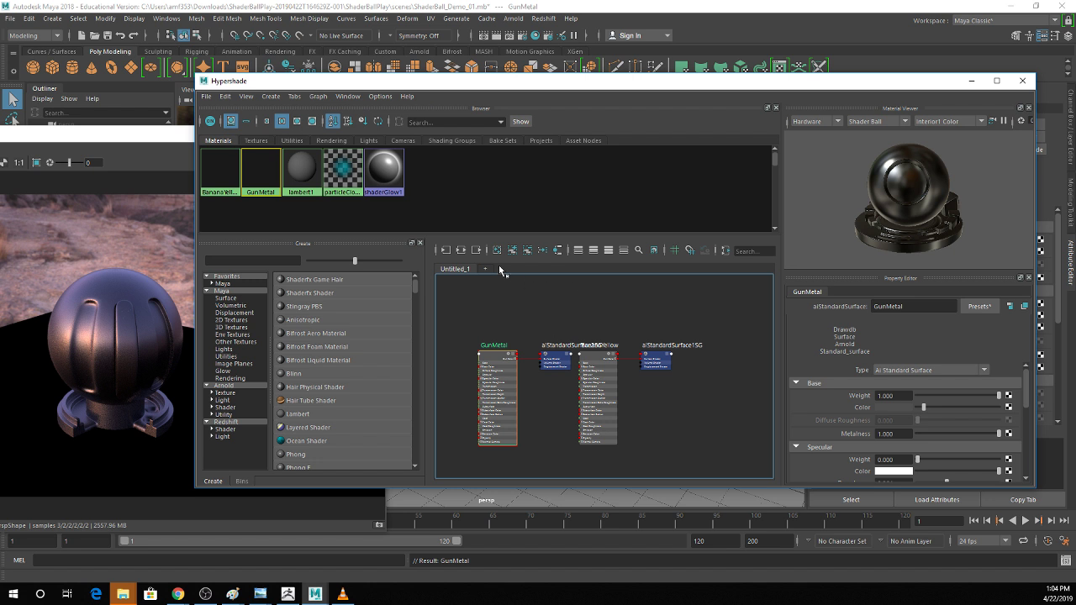
click(591, 361)
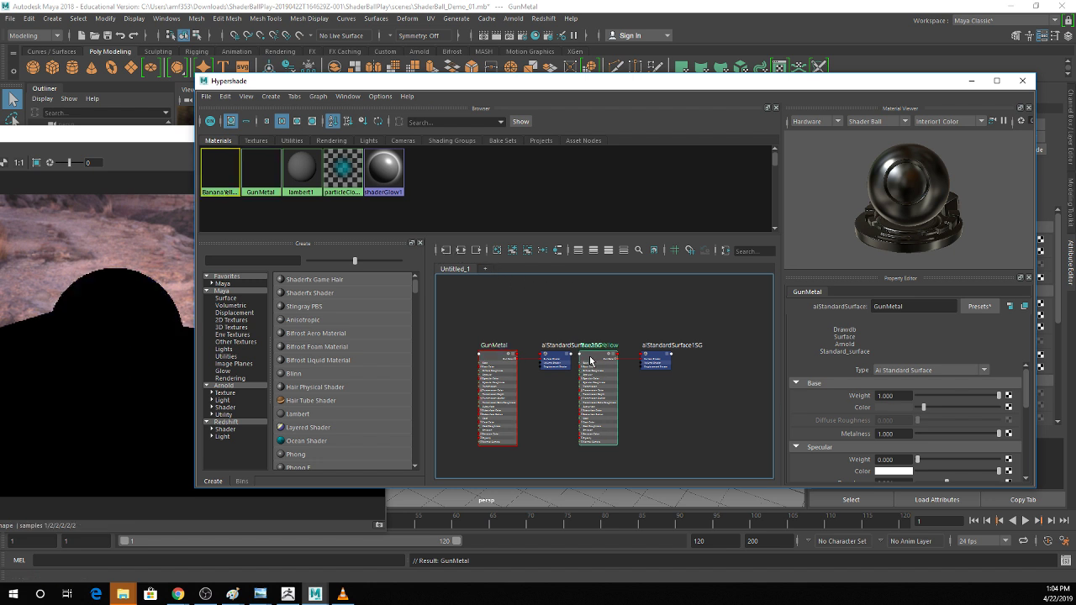
click(462, 250)
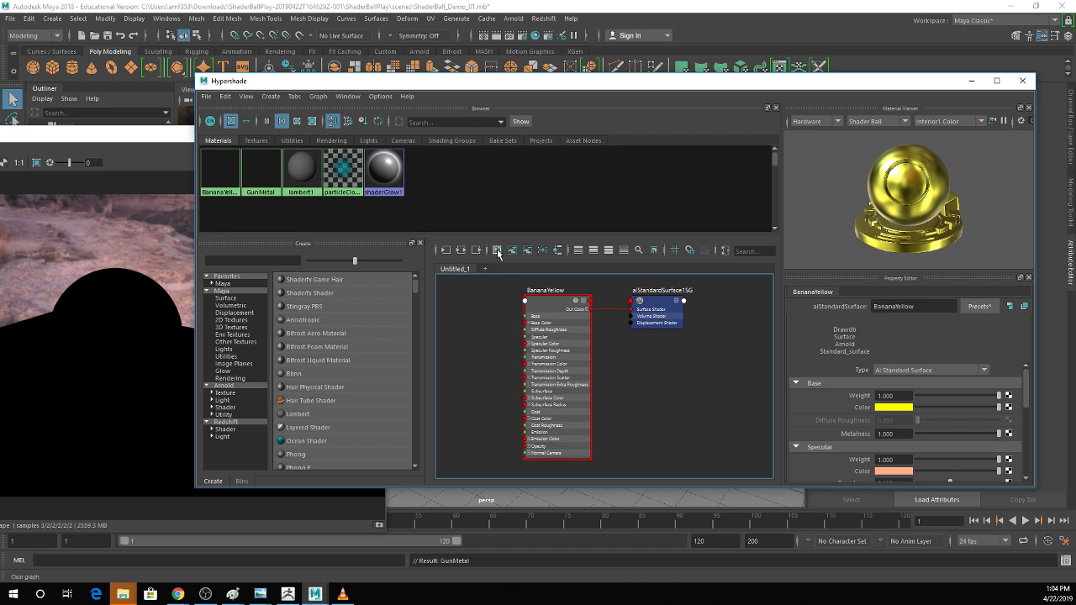
click(498, 250)
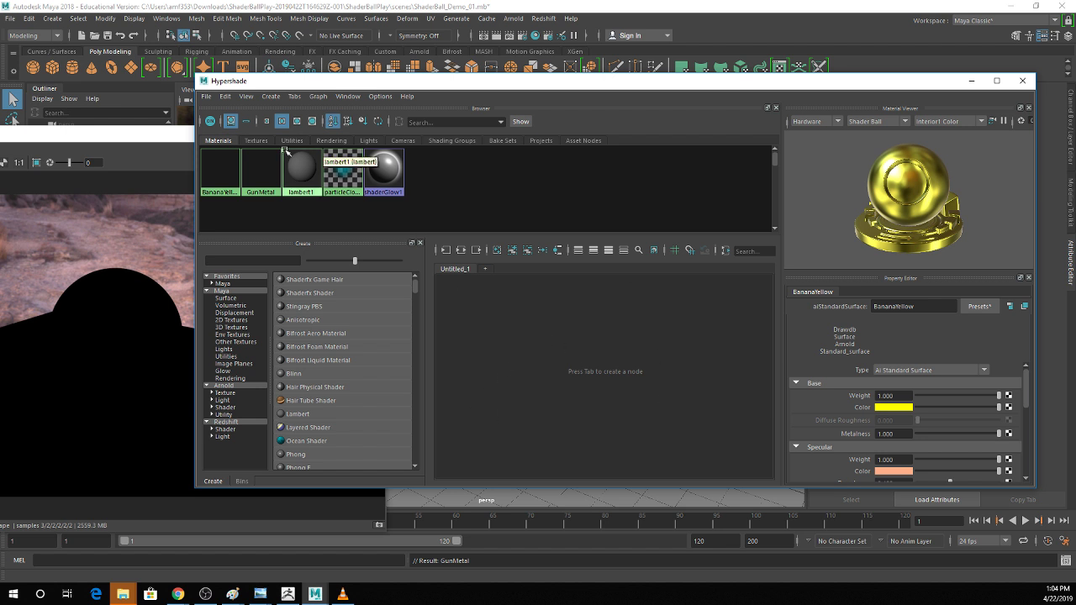
Graph the GunMetal material with its input and output connections, and add the BananaYellow material to the same work area.
click(259, 167)
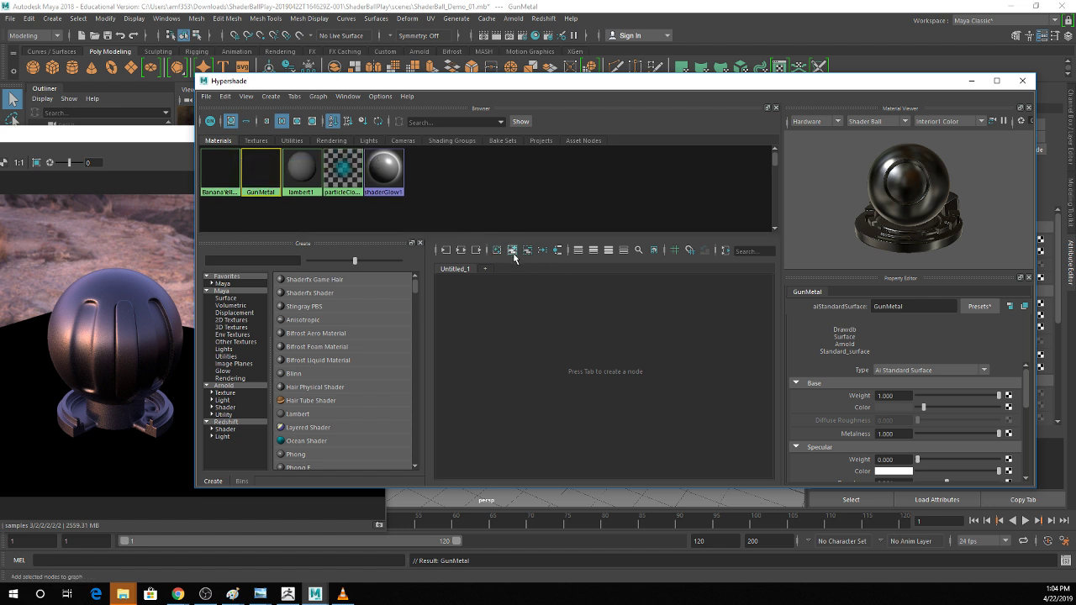
click(514, 253)
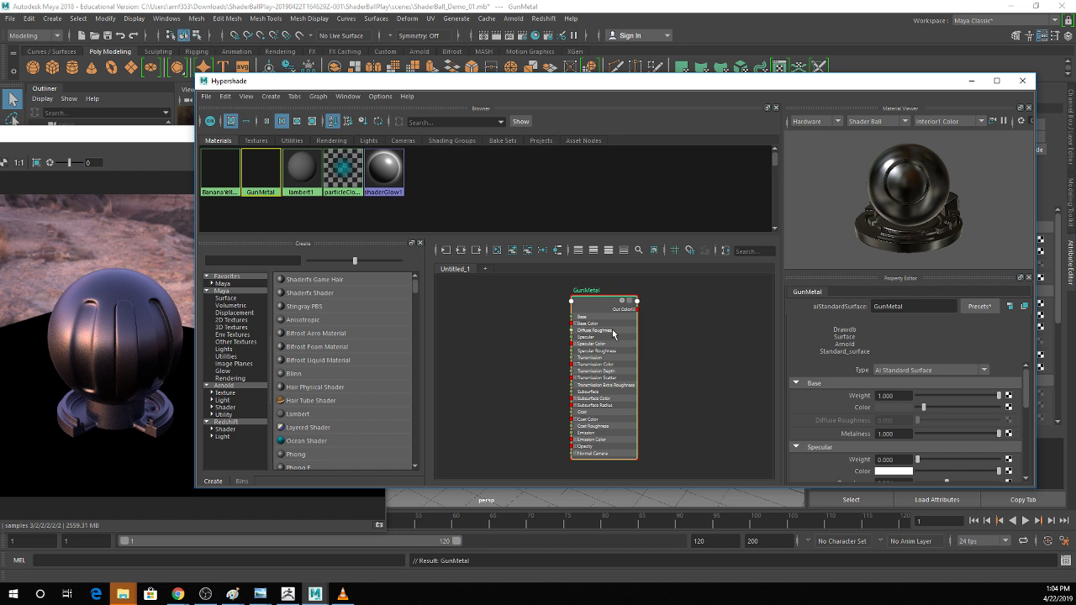
click(460, 251)
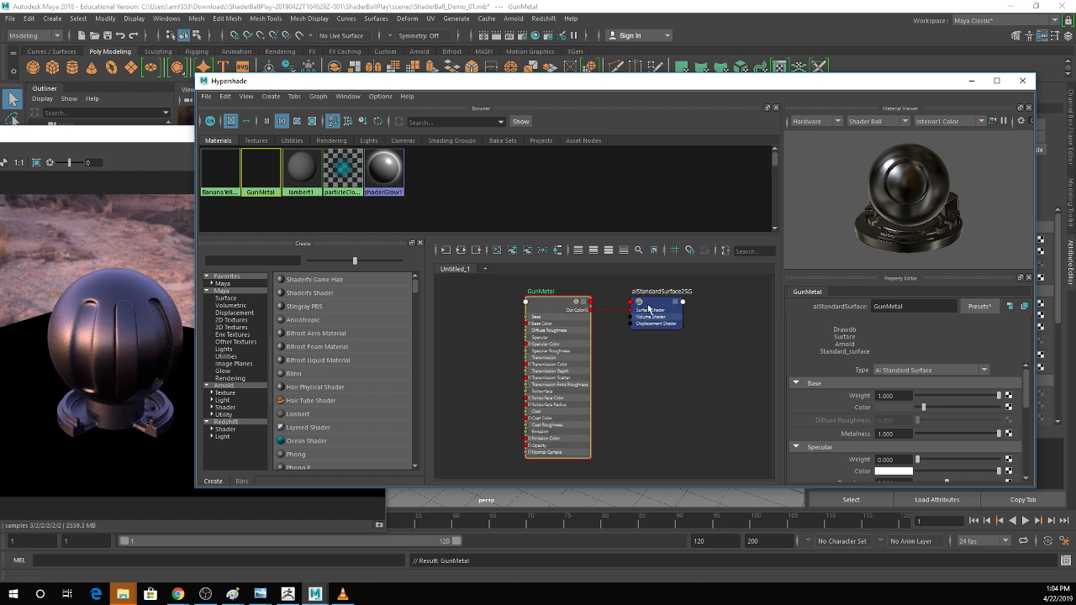
click(220, 172)
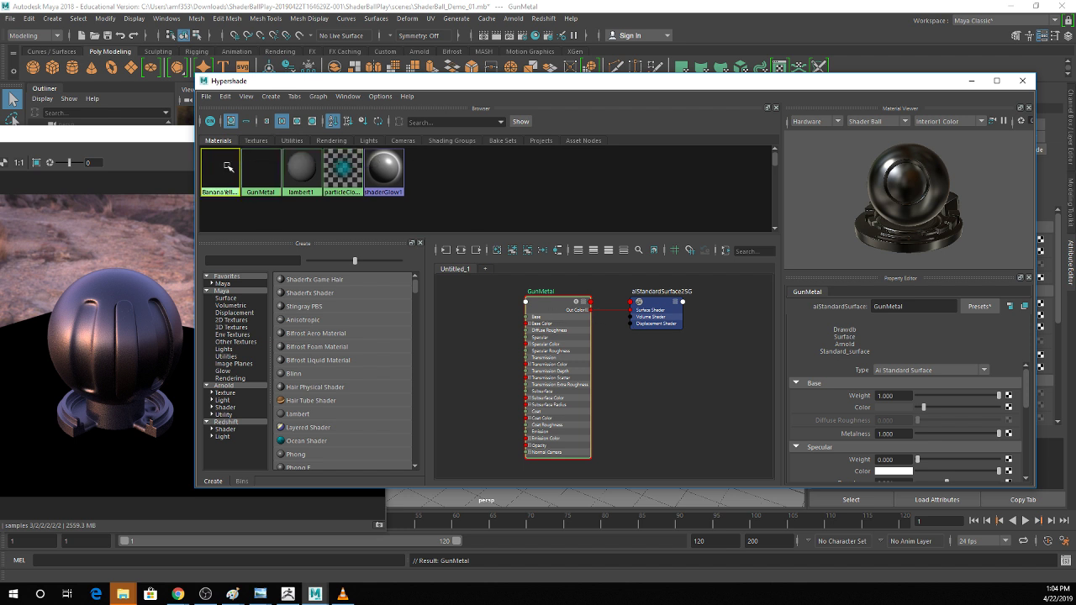
click(512, 250)
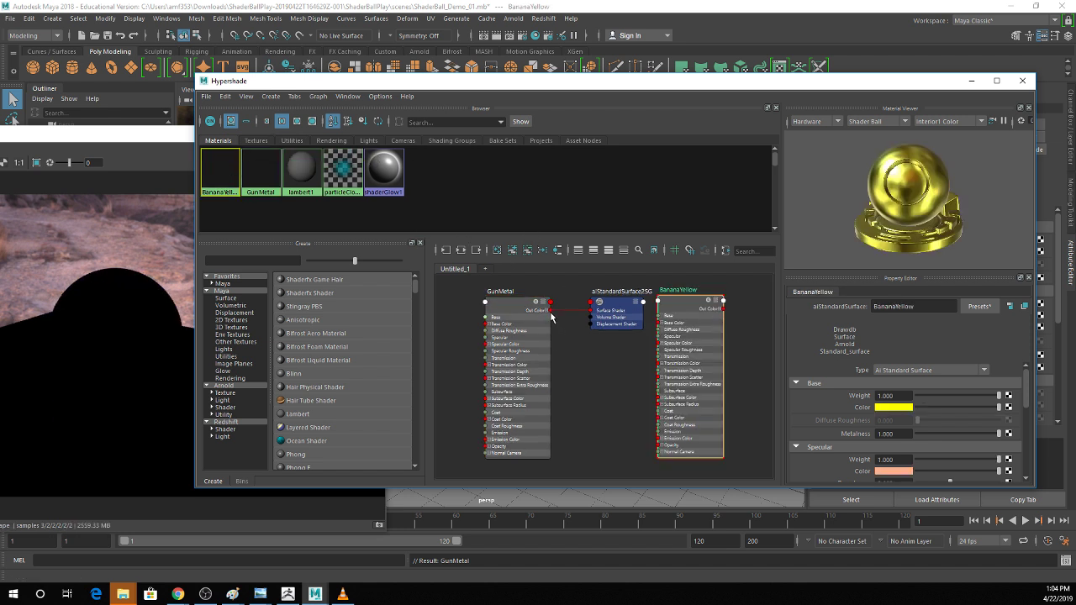
Remove the GunMetal node from the work area graph without deleting the material.
click(510, 308)
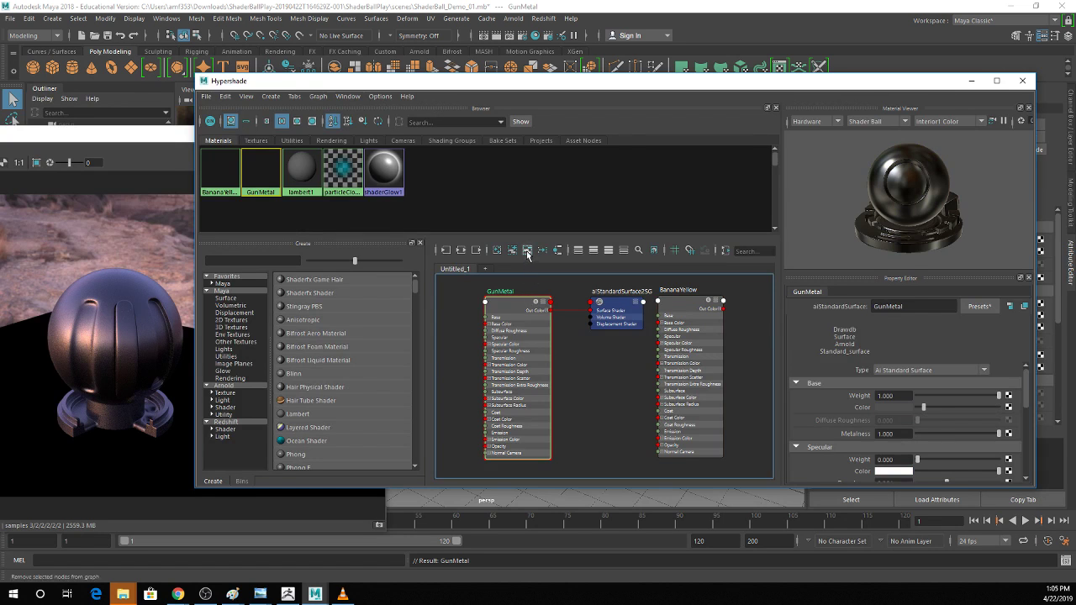
click(527, 250)
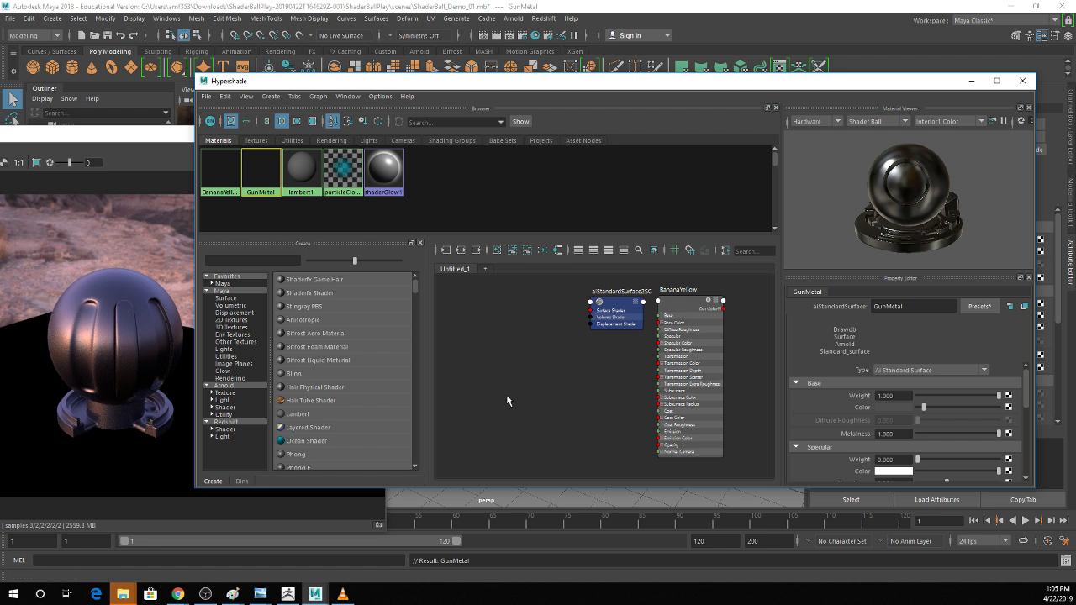
Undo the last selection, delete the BananaYellow material from the scene, and undo that deletion.
key(ctrl+z)
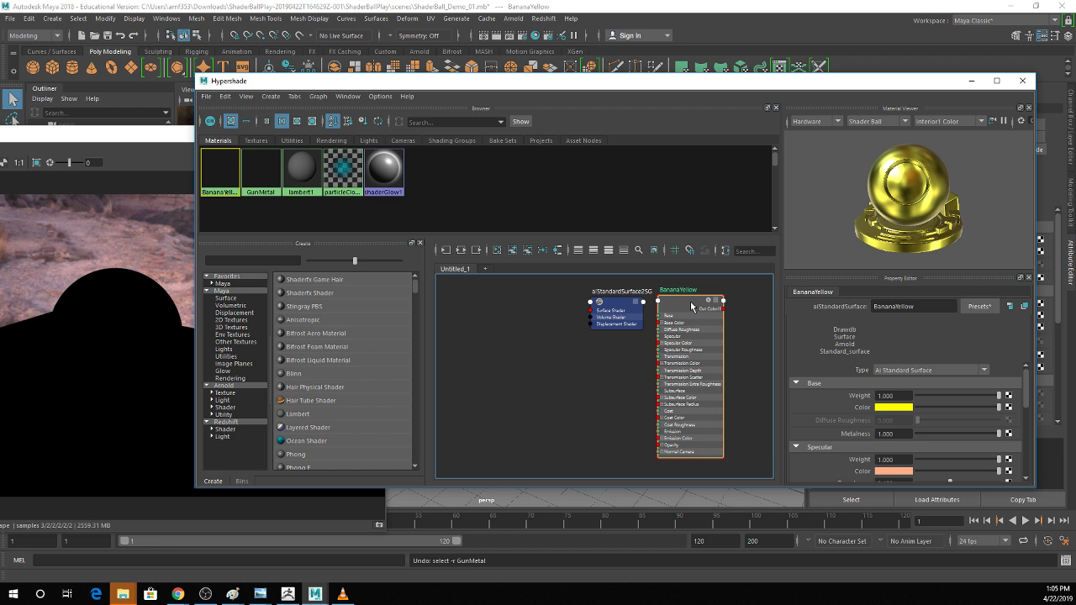
key(Delete)
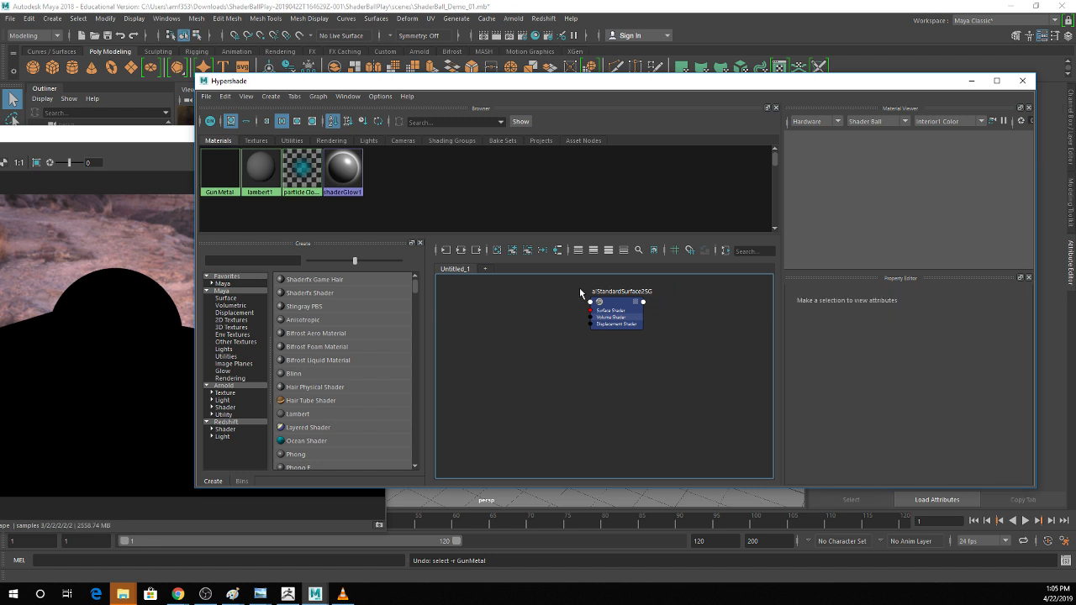
key(ctrl+z)
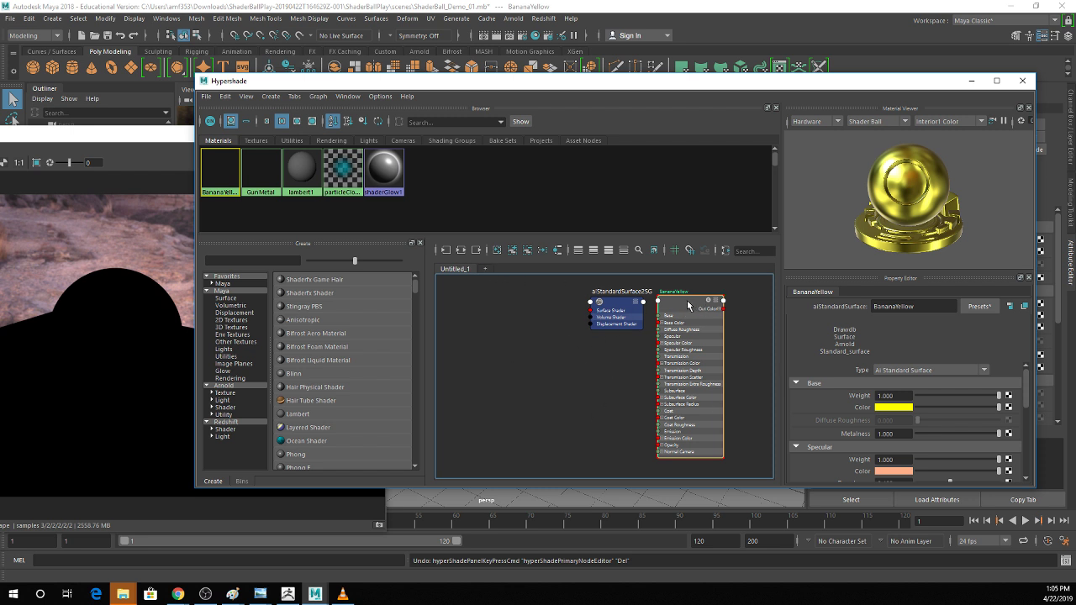
Place the BananaYellow node before the aiStandardSurface2SG node and cycle its attribute display modes, ending on connected attributes only.
drag(680, 307, 526, 314)
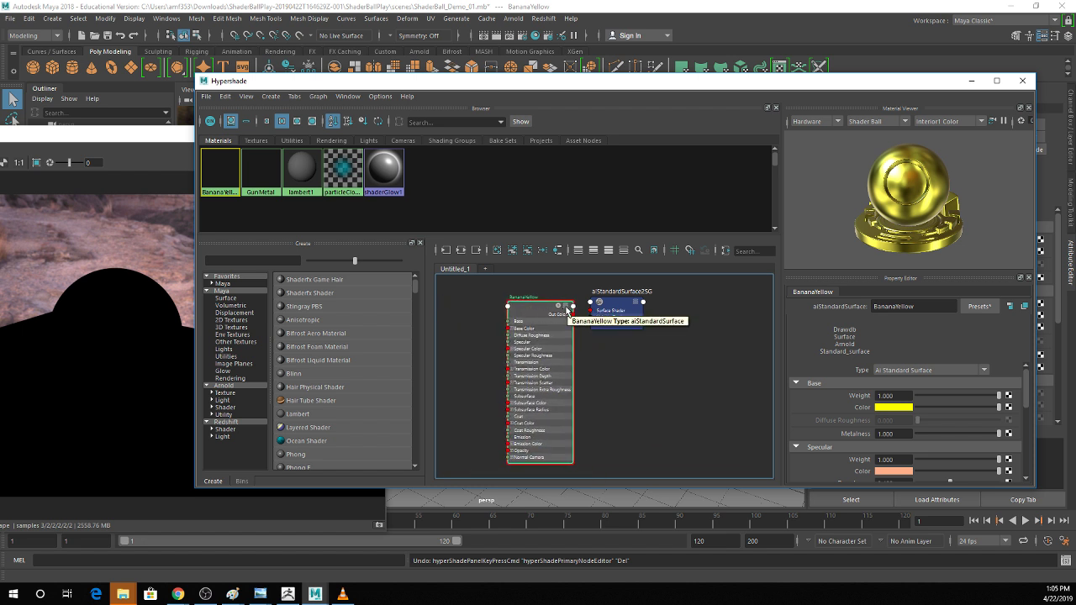
click(567, 309)
click(567, 309)
click(566, 310)
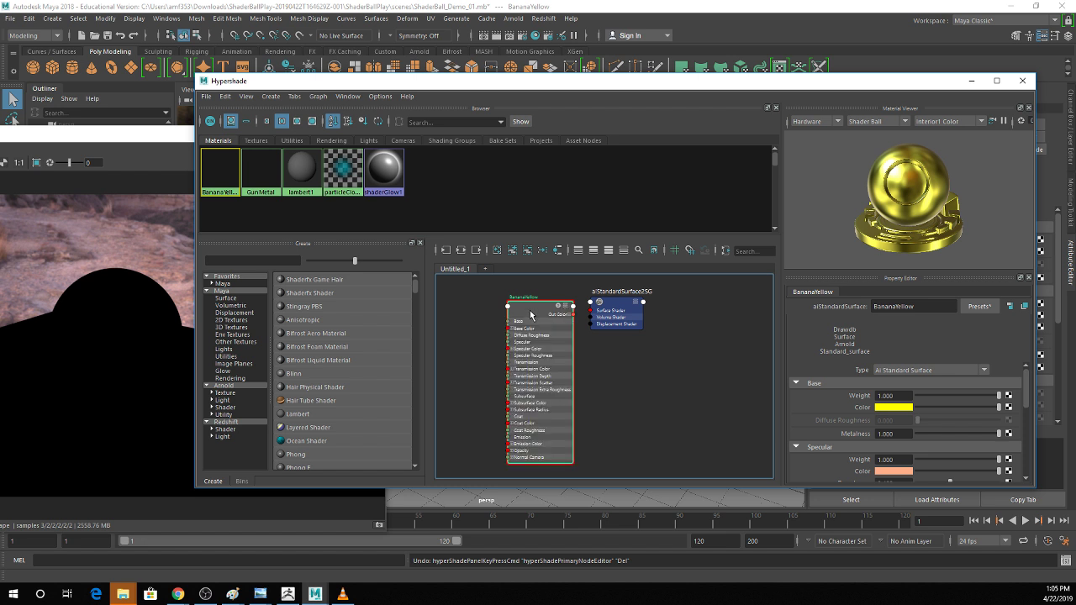
key(2)
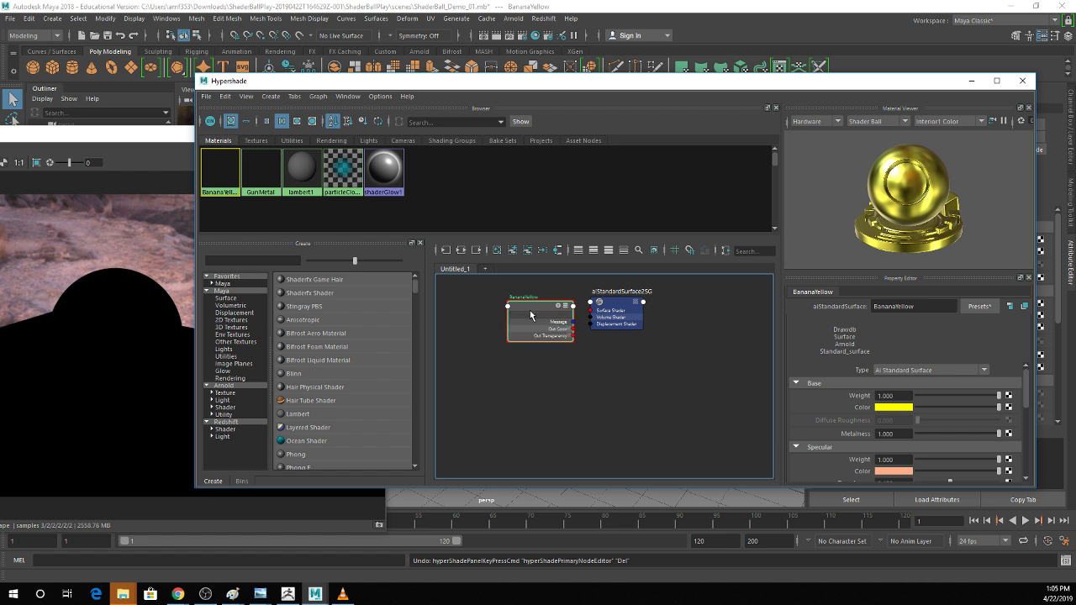
key(3)
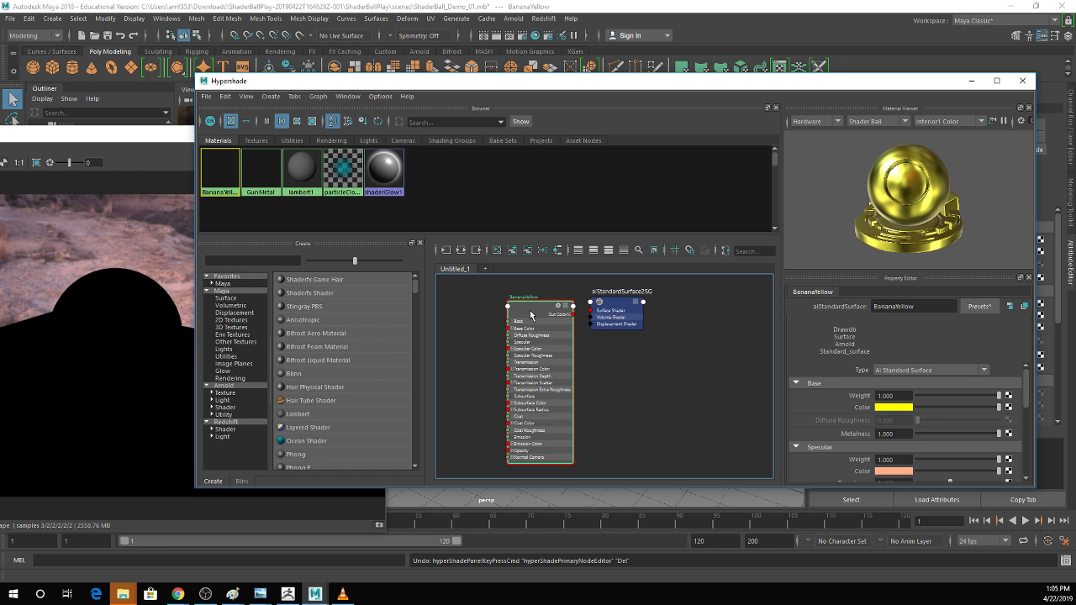
key(1)
key(2)
key(3)
key(1)
key(2)
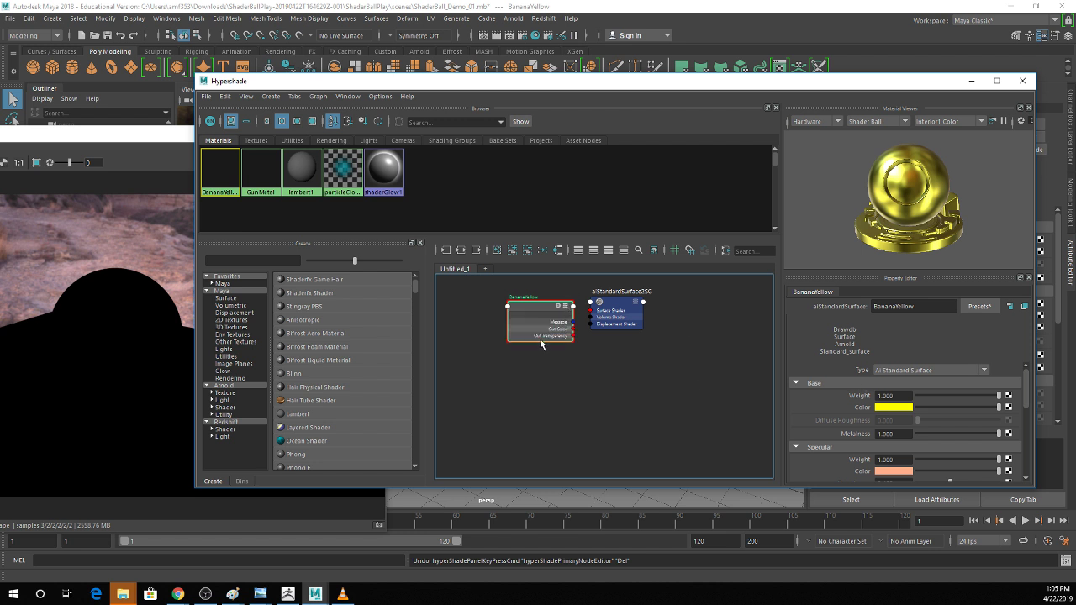
Examine the BananaYellow and aiStandardSurface2SG nodes in the work area at different zoom levels.
scroll(561, 387, down, 5)
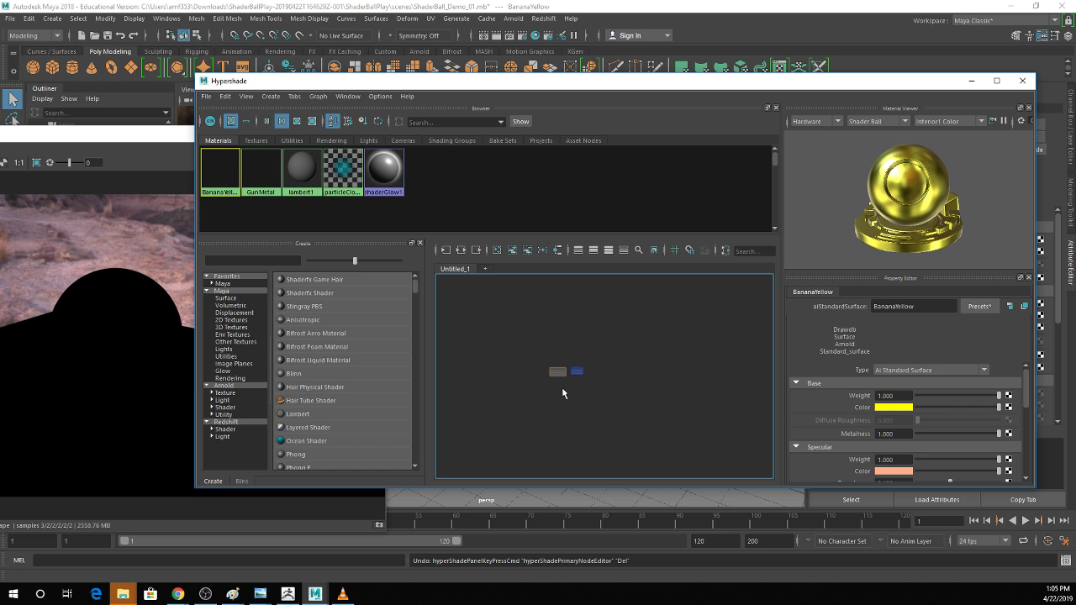
scroll(561, 387, up, 5)
scroll(562, 387, down, 2)
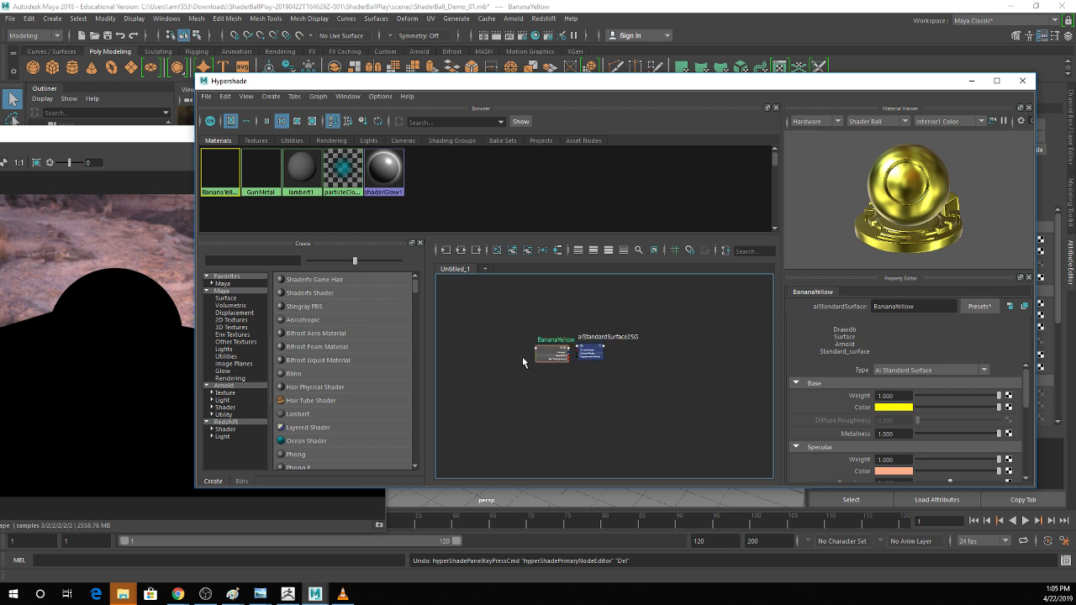
scroll(522, 357, down, 2)
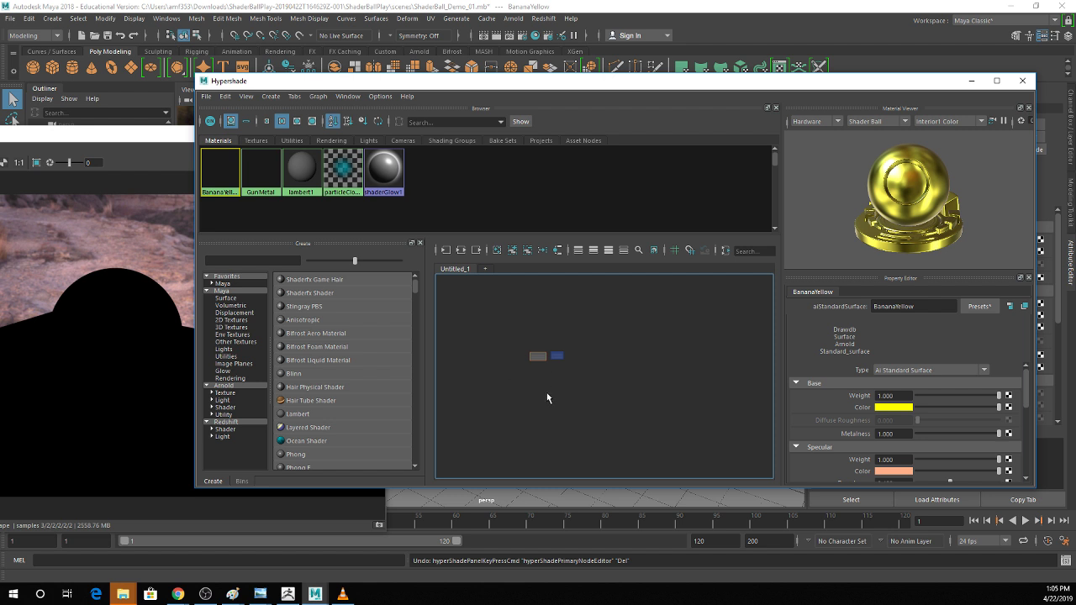
alt+middle_drag(538, 373, 491, 338)
alt+middle_drag(542, 372, 634, 406)
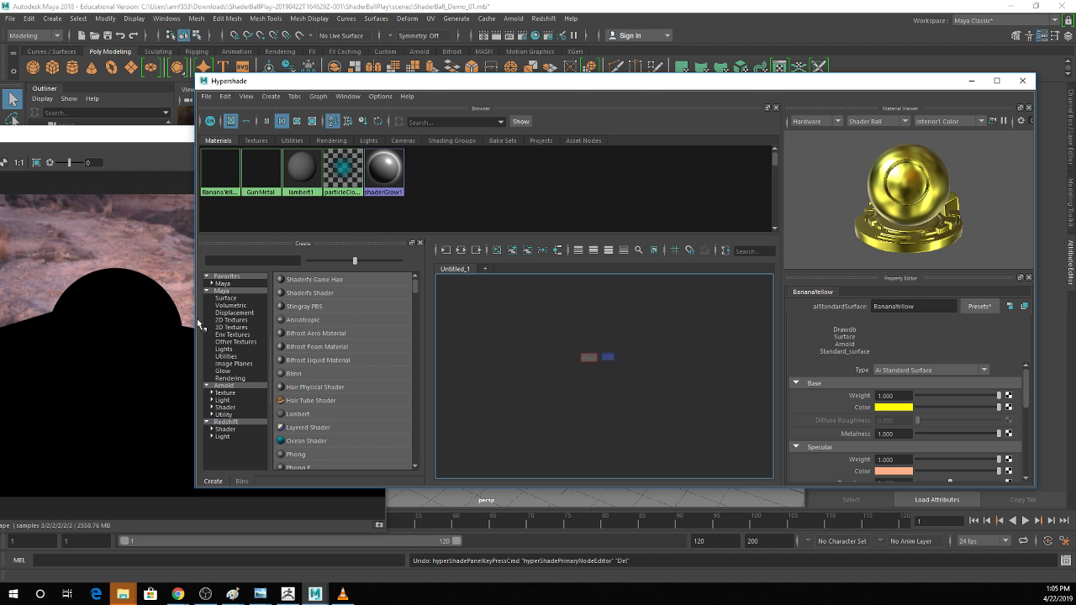
scroll(614, 327, up, 5)
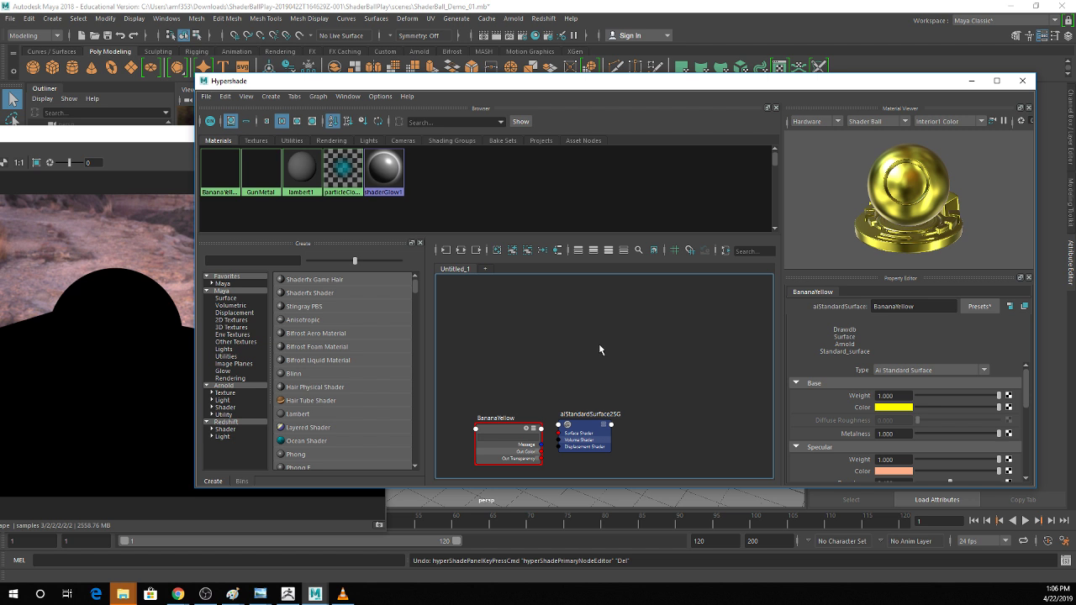
alt+middle_drag(571, 372, 603, 319)
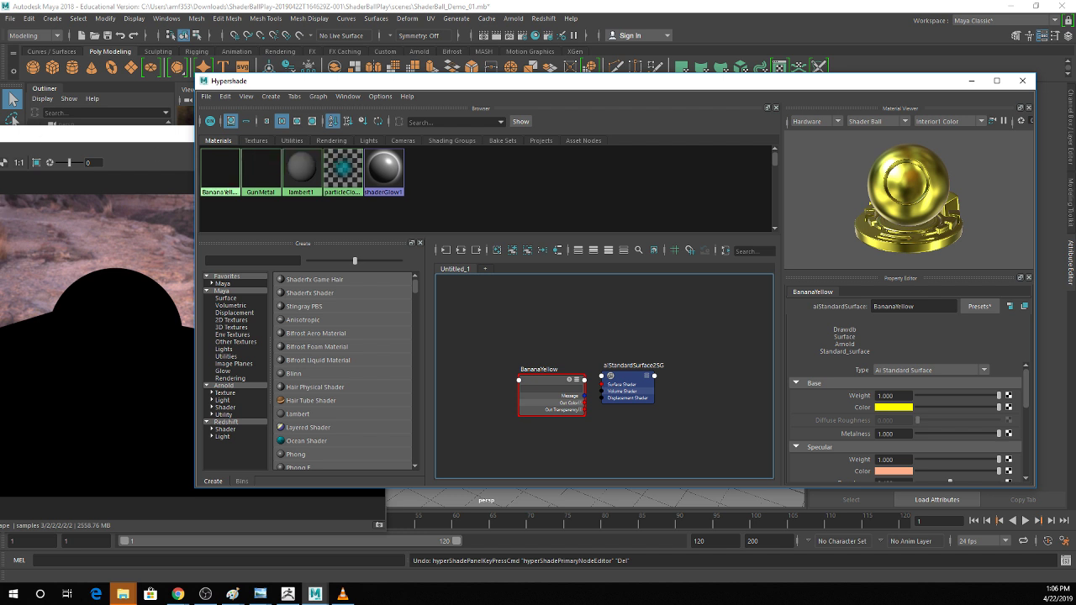
Search for "mix" in the work area and create an aiMixShader node above the existing nodes.
key(Tab)
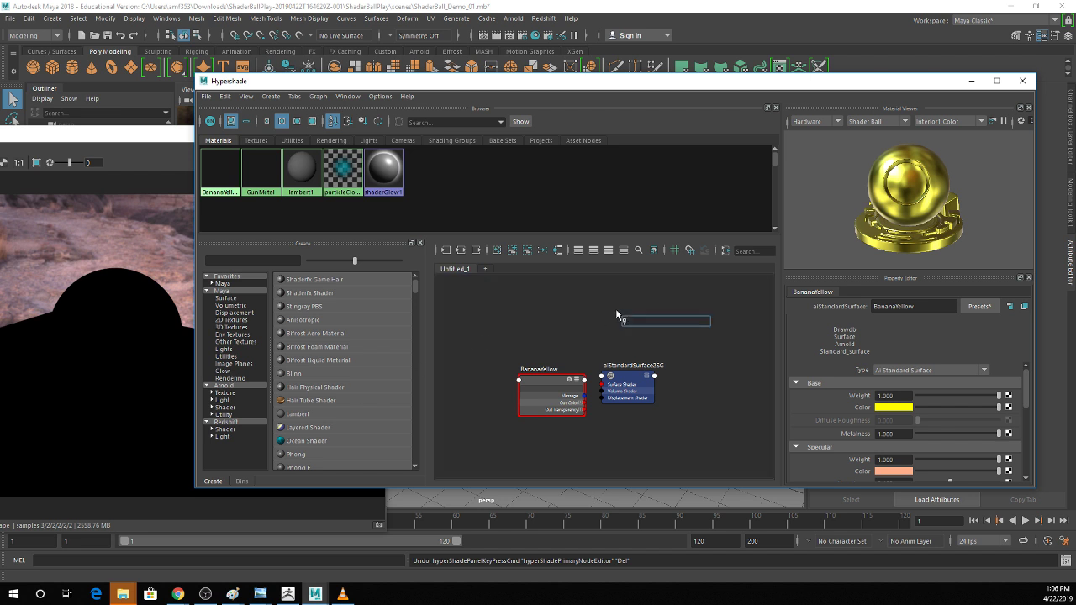
key(BackSpace)
text(mix)
click(629, 331)
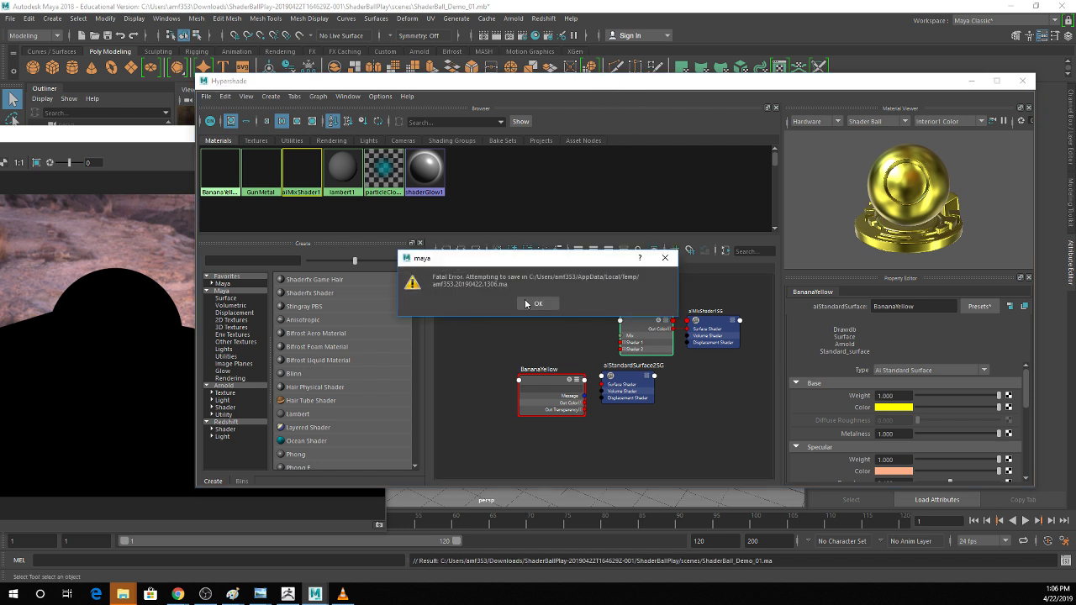
Acknowledge the fatal error and recover the crash-saved Temp scene in the restarted Maya, closing the leftover Hypershade and crash log.
click(542, 304)
click(526, 305)
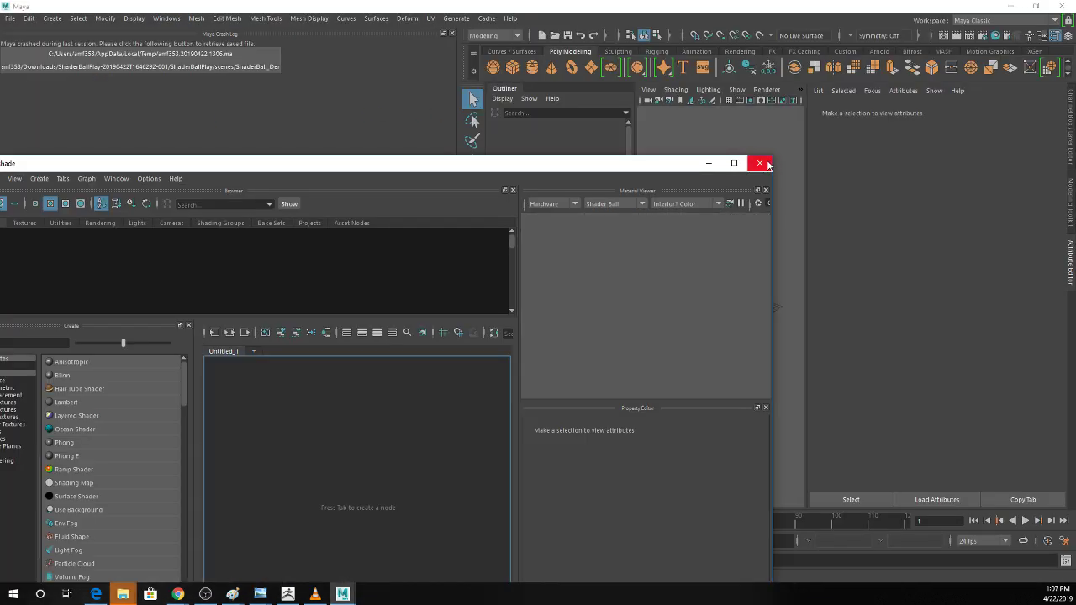
click(760, 163)
click(167, 53)
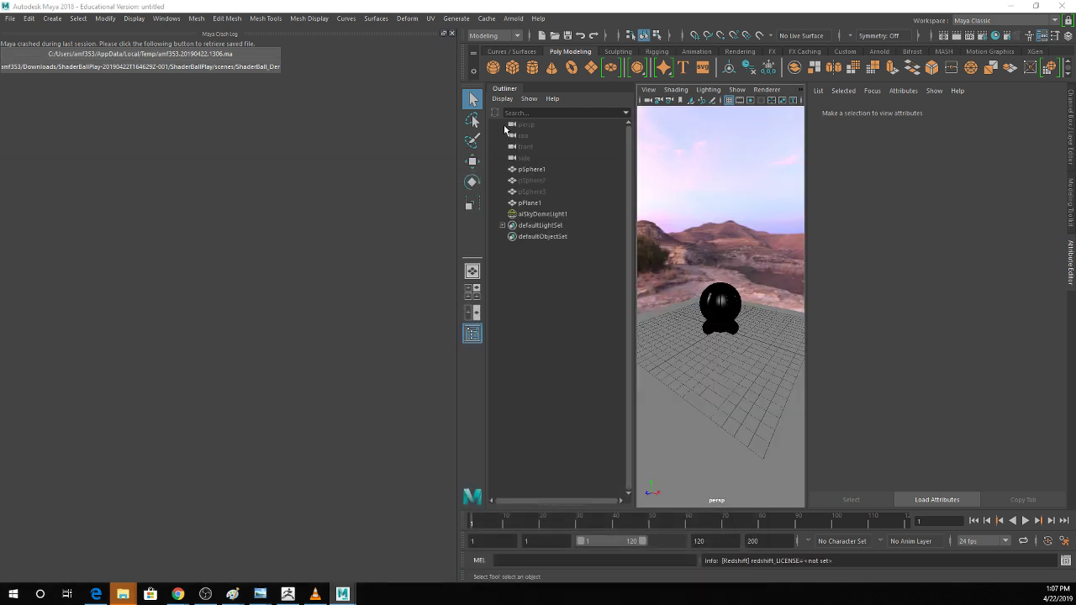
click(451, 34)
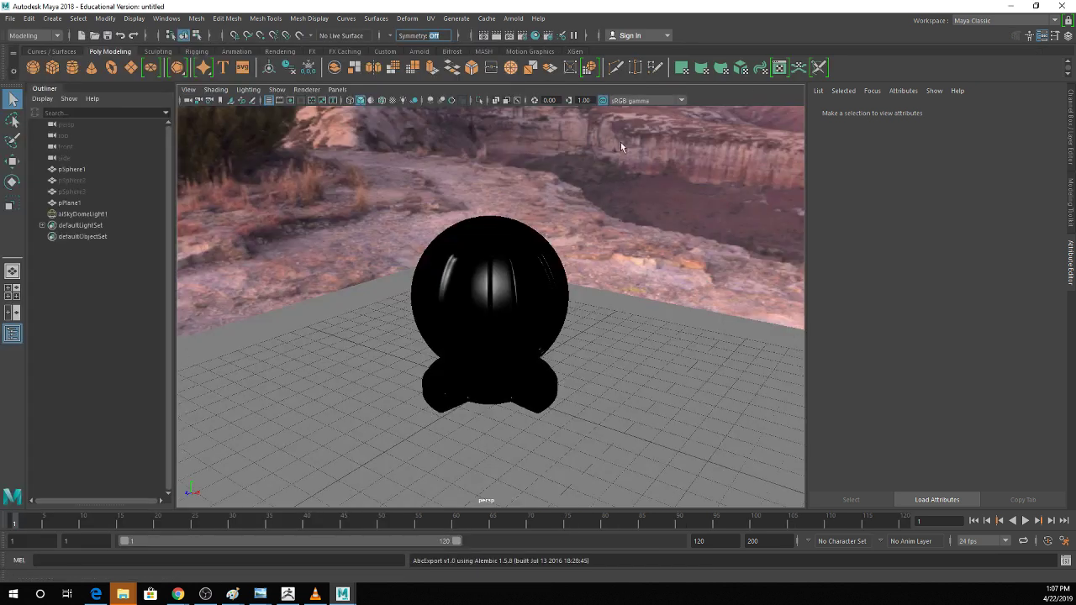
Reopen the Arnold render view and Hypershade, and arrange them so the rendered shader ball stays visible beside the material graph.
click(512, 19)
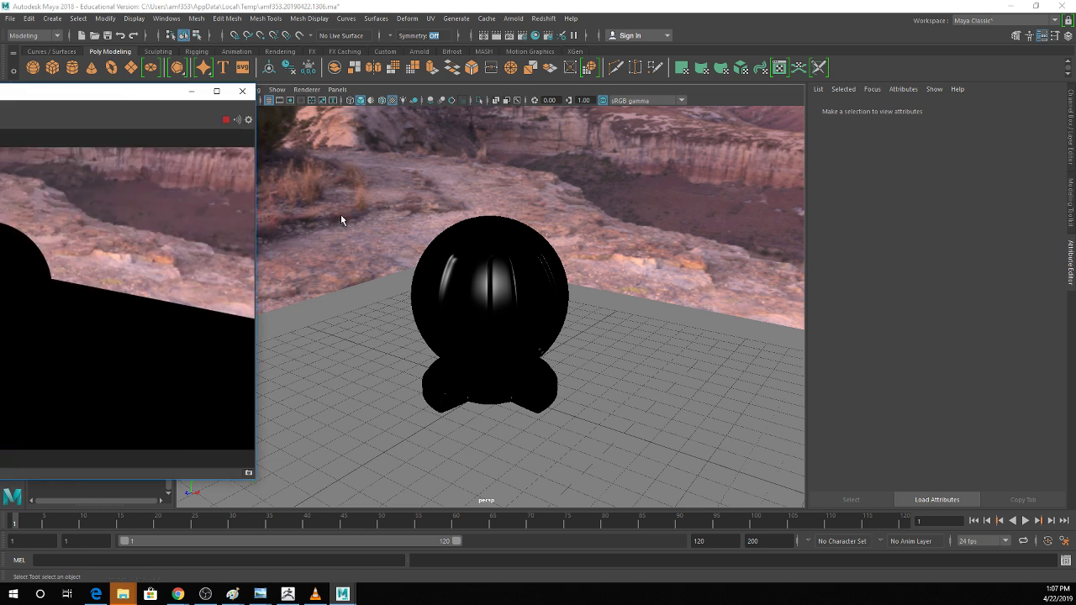
drag(33, 100, 152, 112)
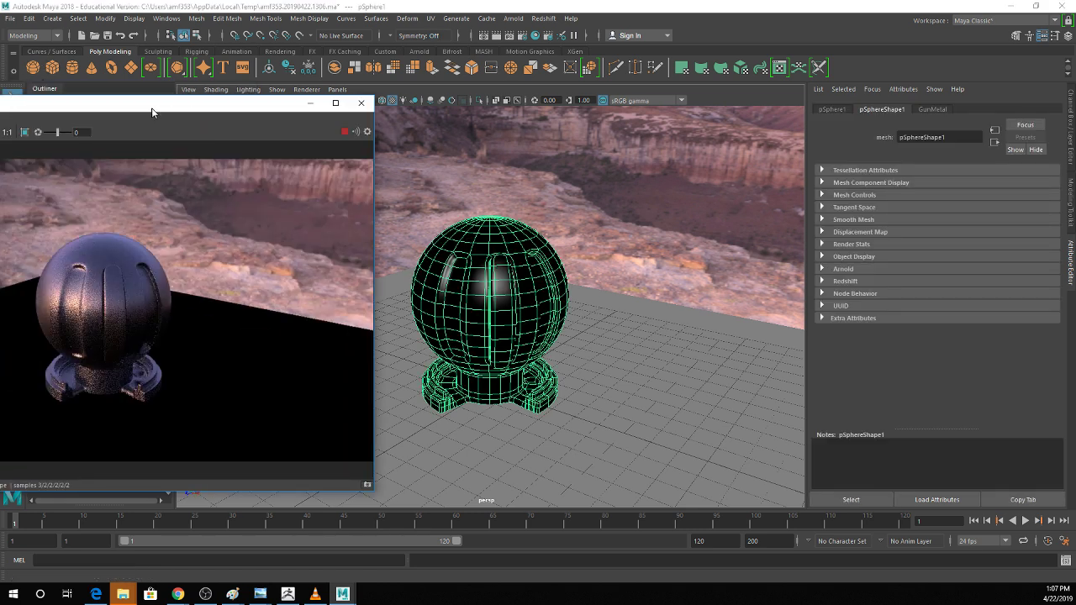
click(535, 36)
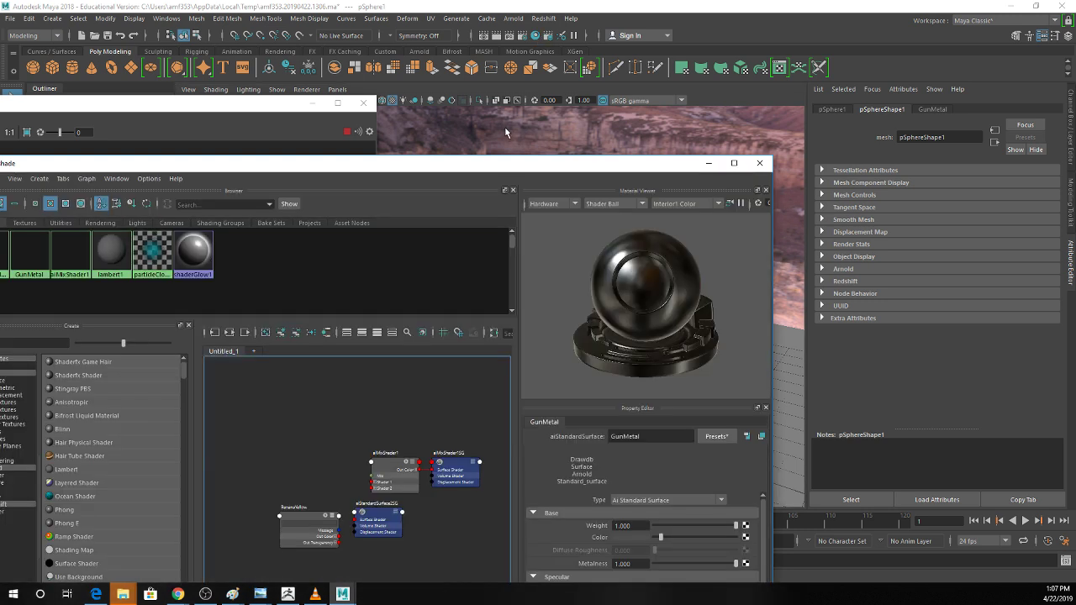
drag(494, 166, 730, 63)
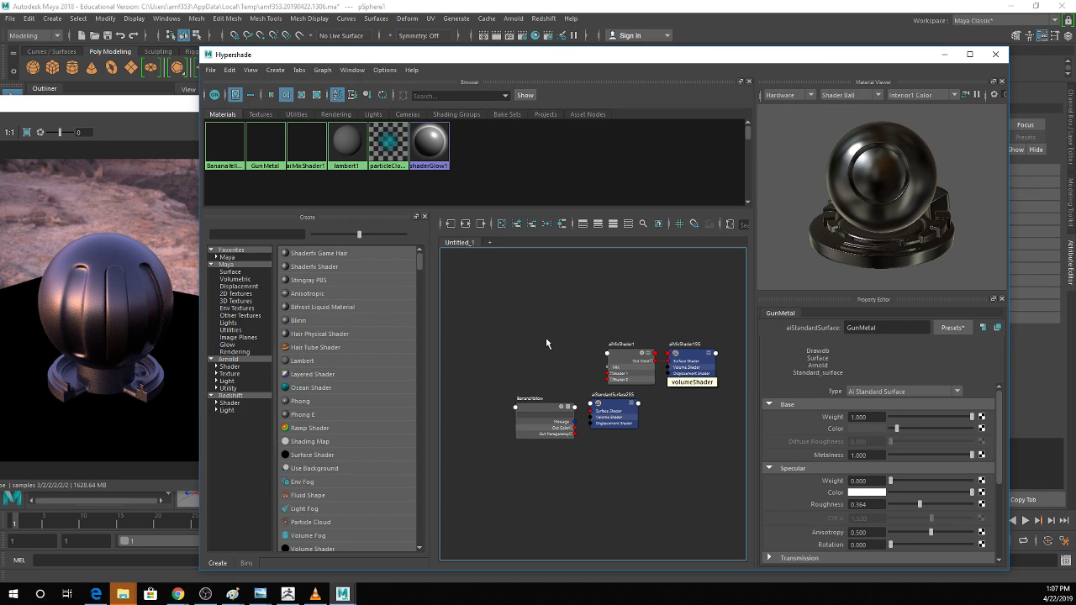
Connect GunMetal as shader1 and BananaYellow as shader2 of aiMixShader1.
click(634, 360)
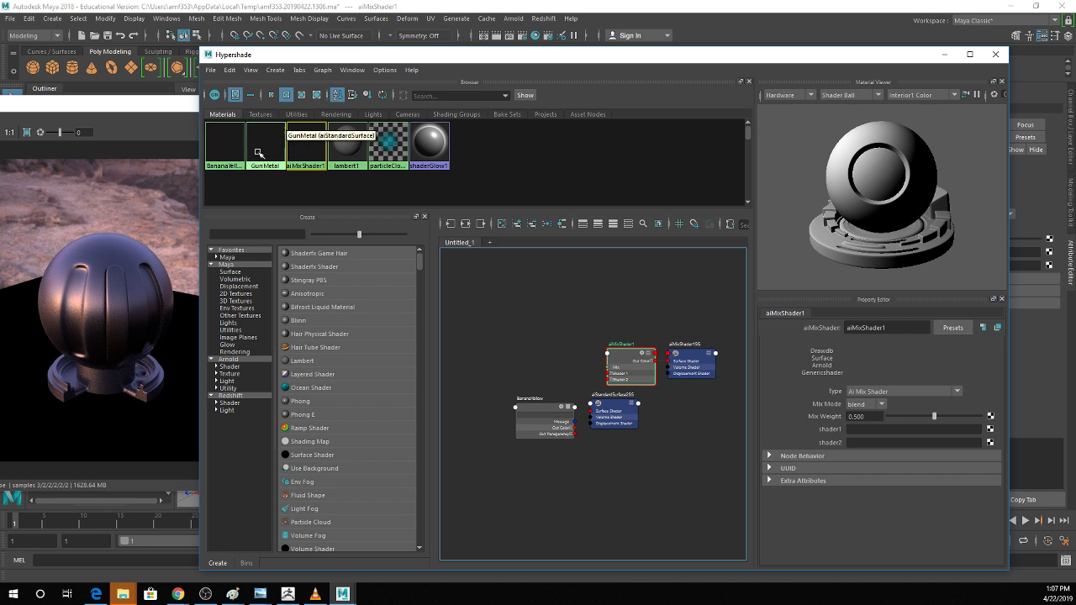
middle_drag(269, 168, 891, 429)
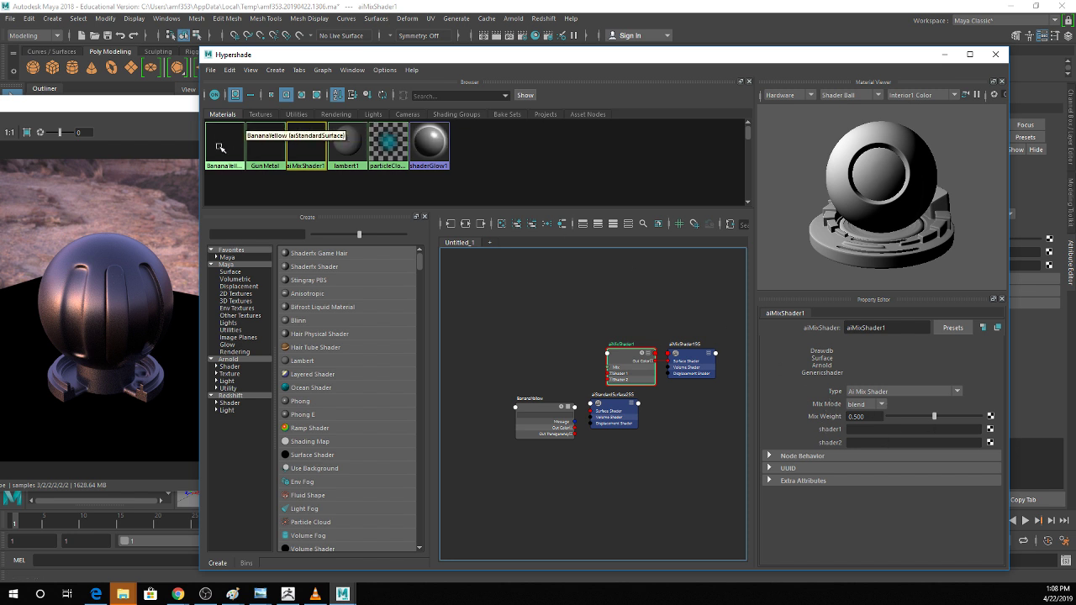
middle_drag(264, 143, 830, 430)
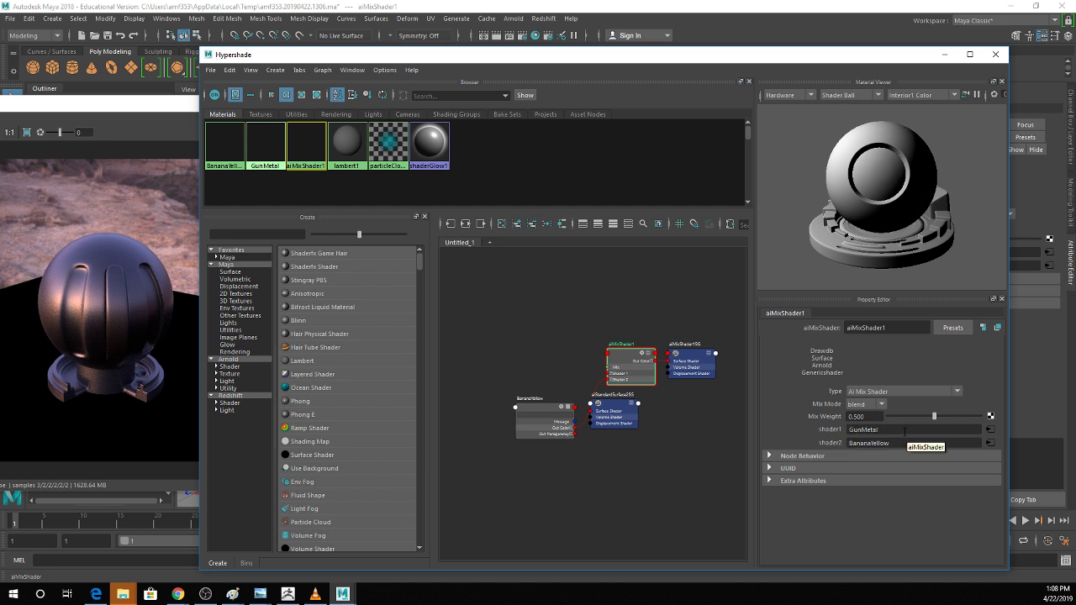
Assign aiMixShader1 to the shader ball, moving Hypershade out of the way and back beside the render.
drag(768, 61, 723, 360)
click(396, 318)
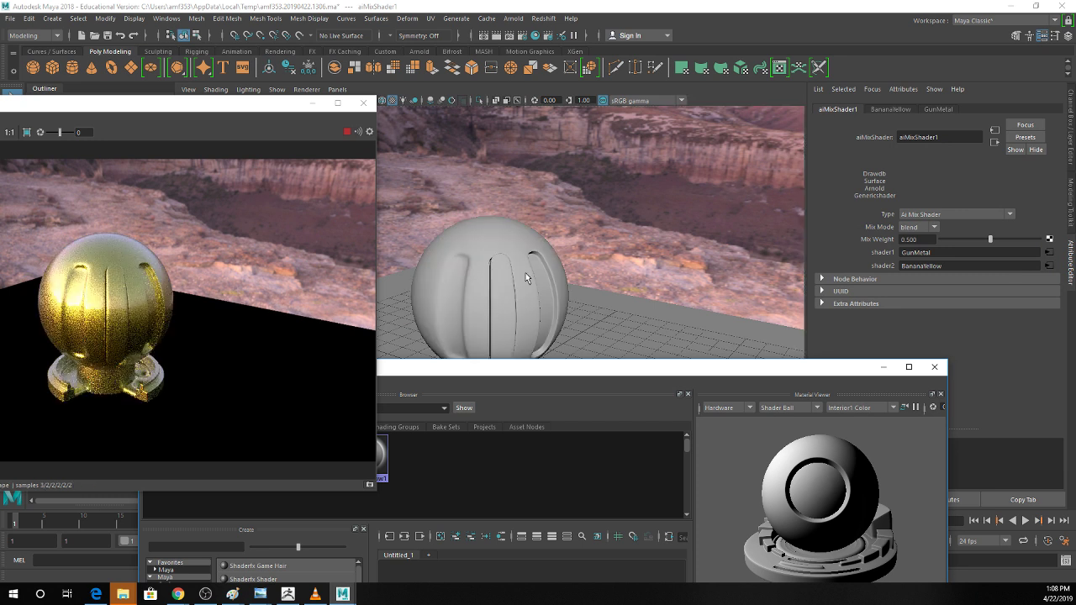
drag(551, 369, 661, 66)
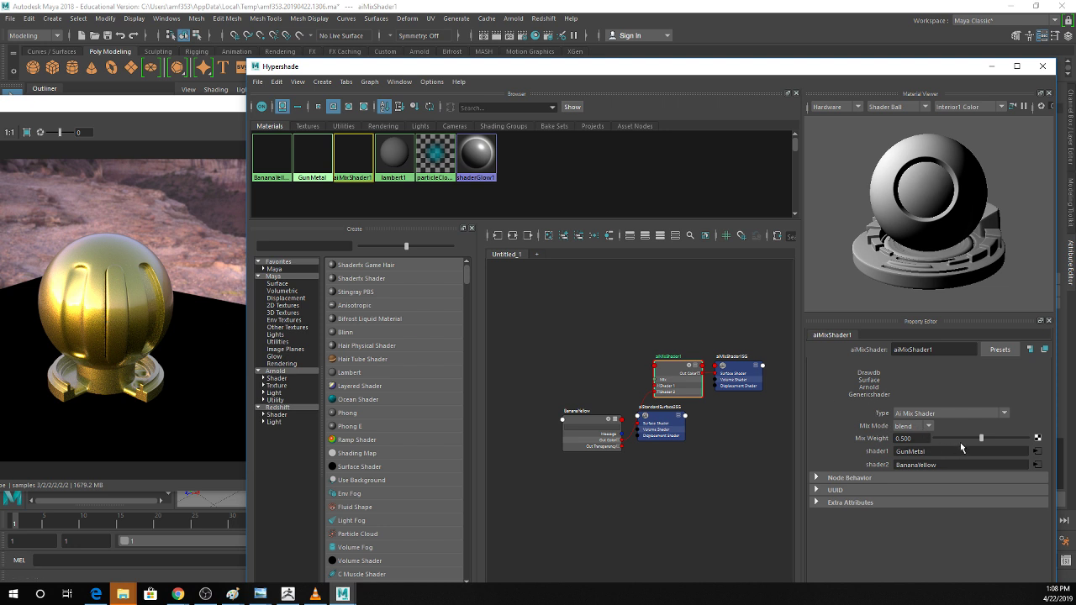
Compare the blend on the ball by setting aiMixShader1's mix weight to 0, to 1, and to 0.319.
drag(981, 440, 933, 445)
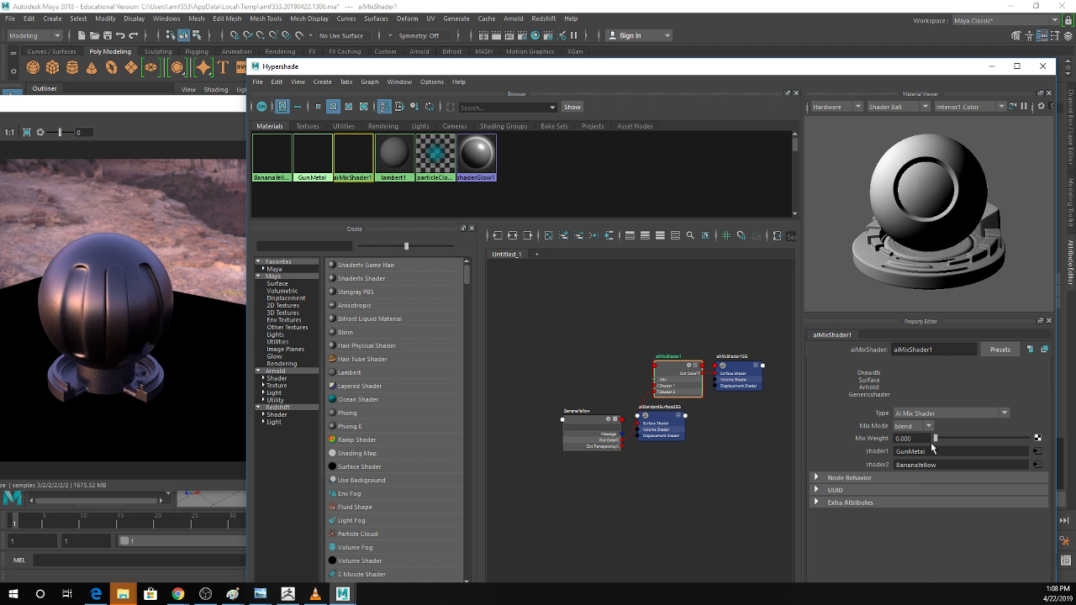
drag(935, 438, 1069, 431)
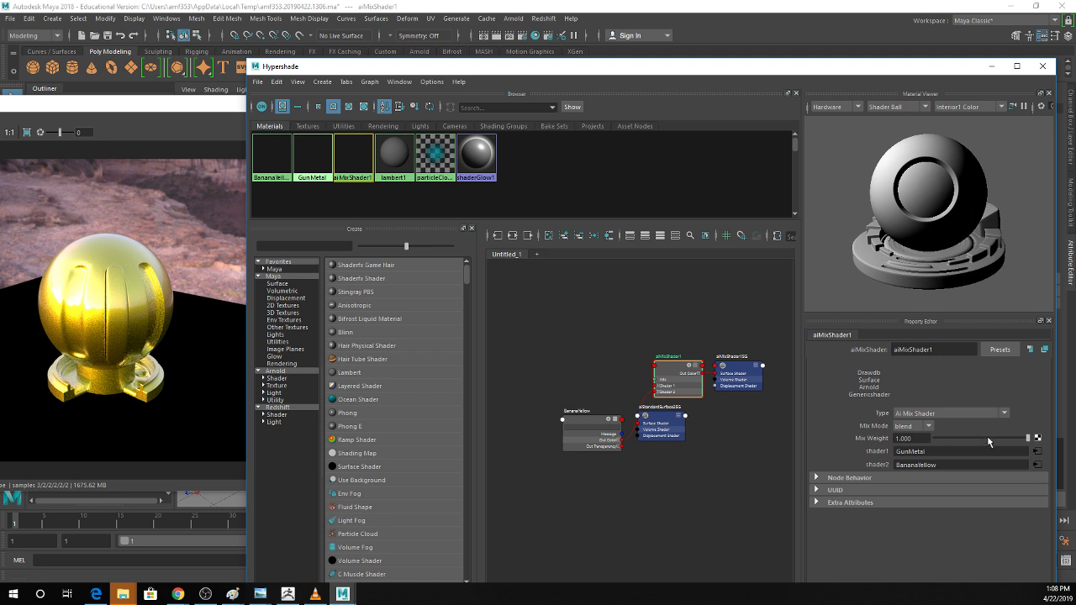
drag(988, 441, 964, 445)
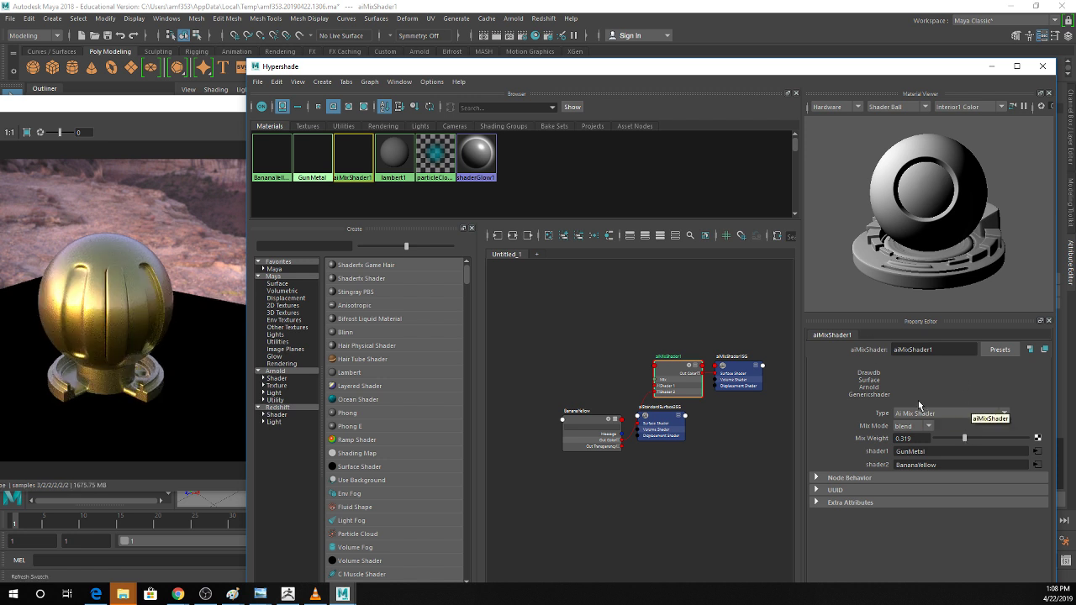
Map a checker texture to aiMixShader1's mix weight and move the aiMixShader1 node clear of the overlapping nodes.
click(1037, 438)
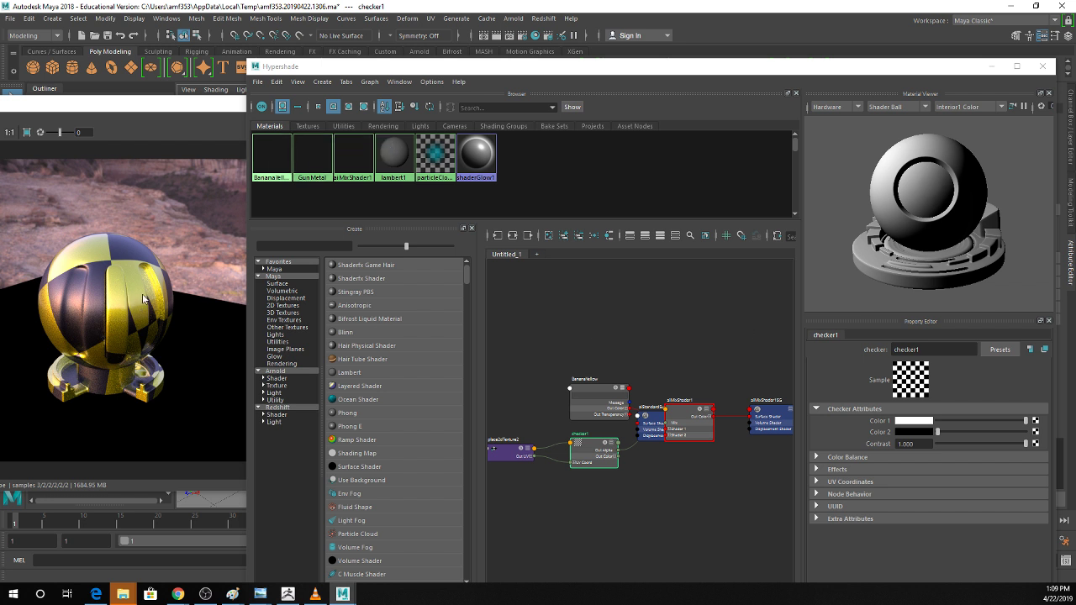
drag(683, 415, 694, 343)
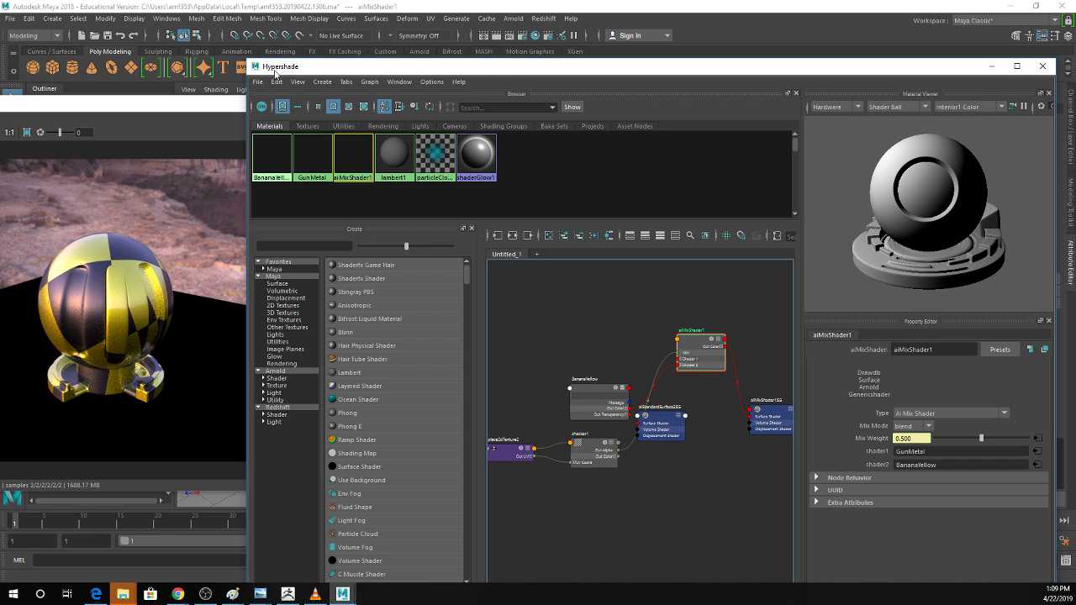
Uncover the viewport by moving Hypershade down, and delete the current shader ball from the scene.
drag(276, 73, 301, 247)
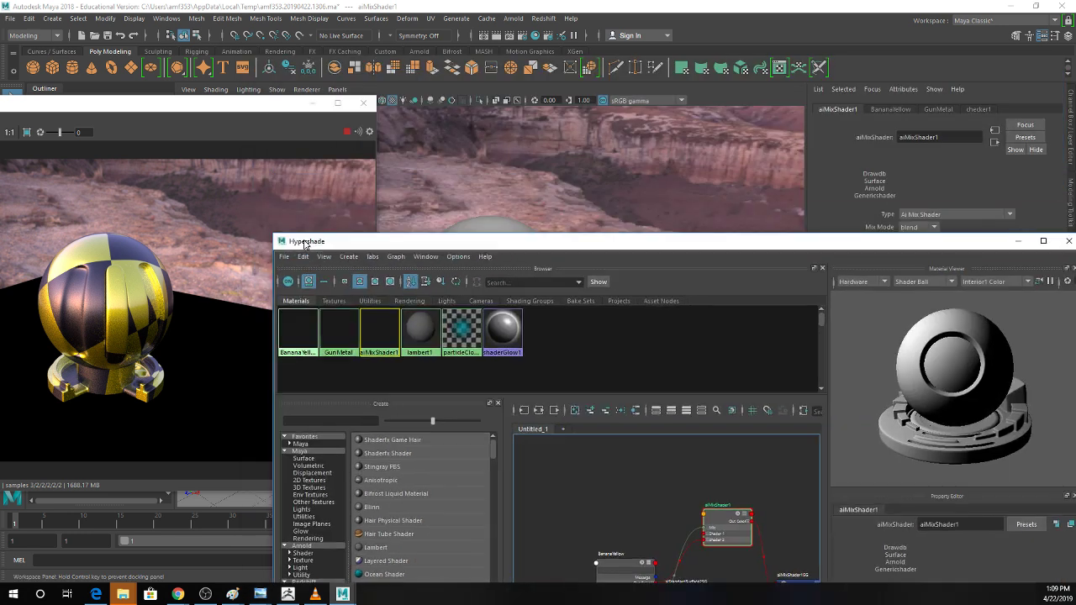
click(479, 220)
key(Delete)
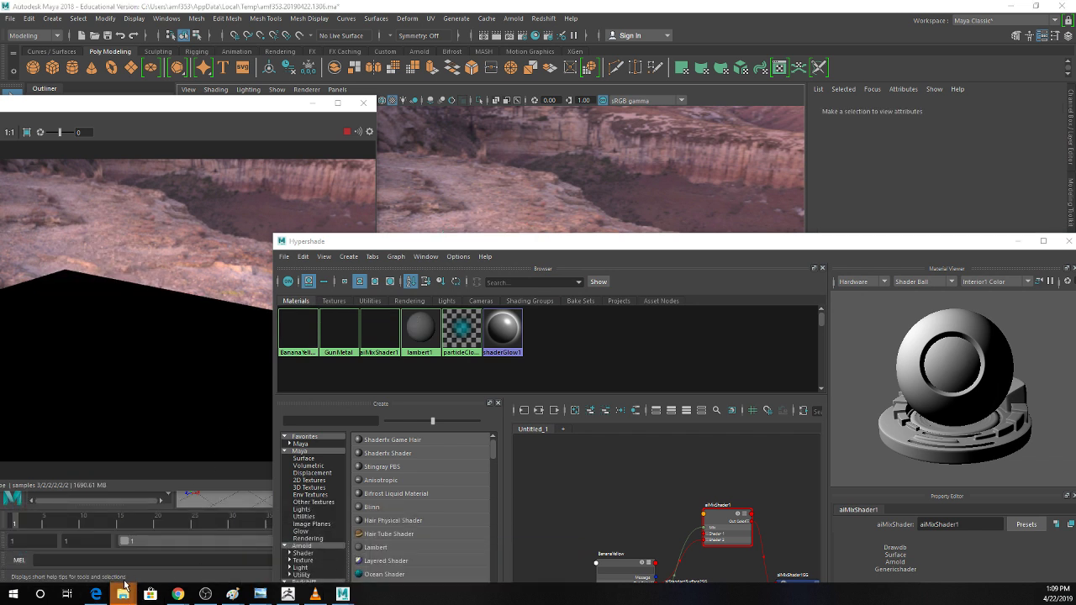
Bring ShaderBall_v01.obj into the scene from the scenes folder of the extracted ShaderBallPlay project in Downloads.
mouse_move(122, 594)
click(423, 554)
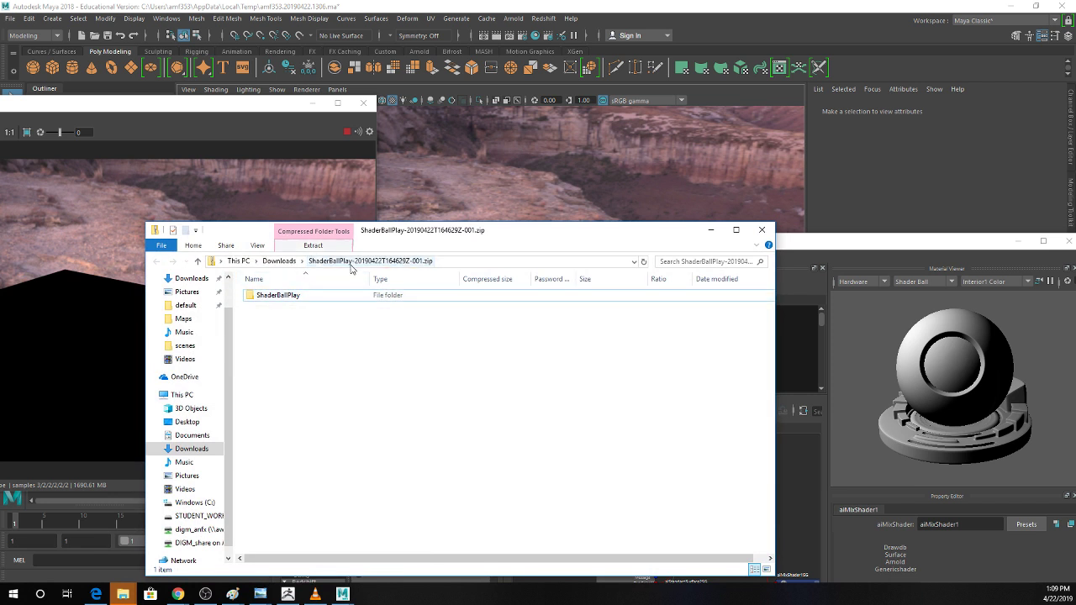
double_click(312, 295)
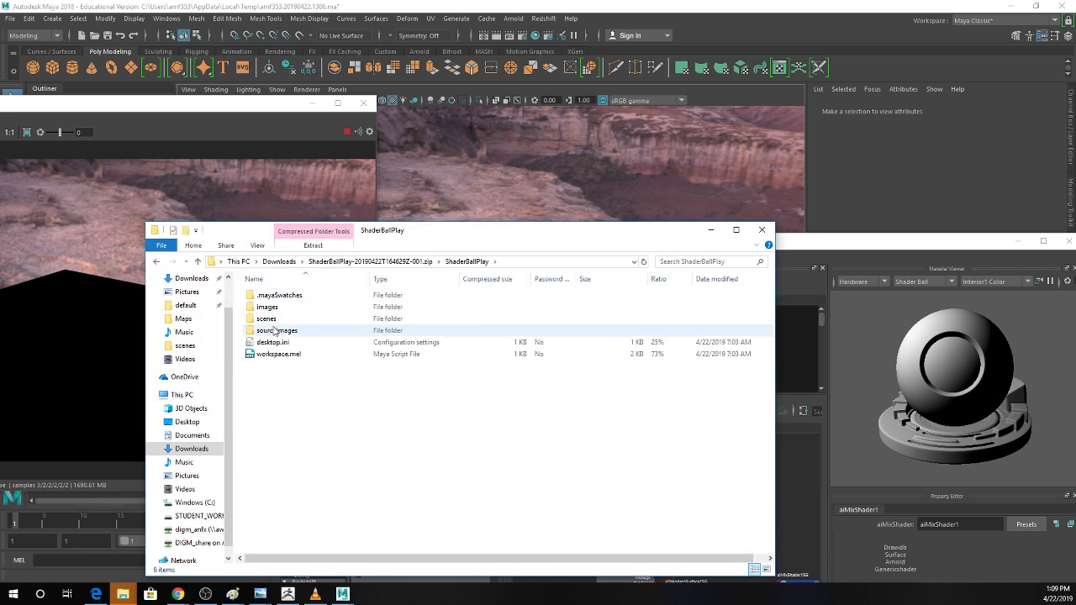
click(278, 262)
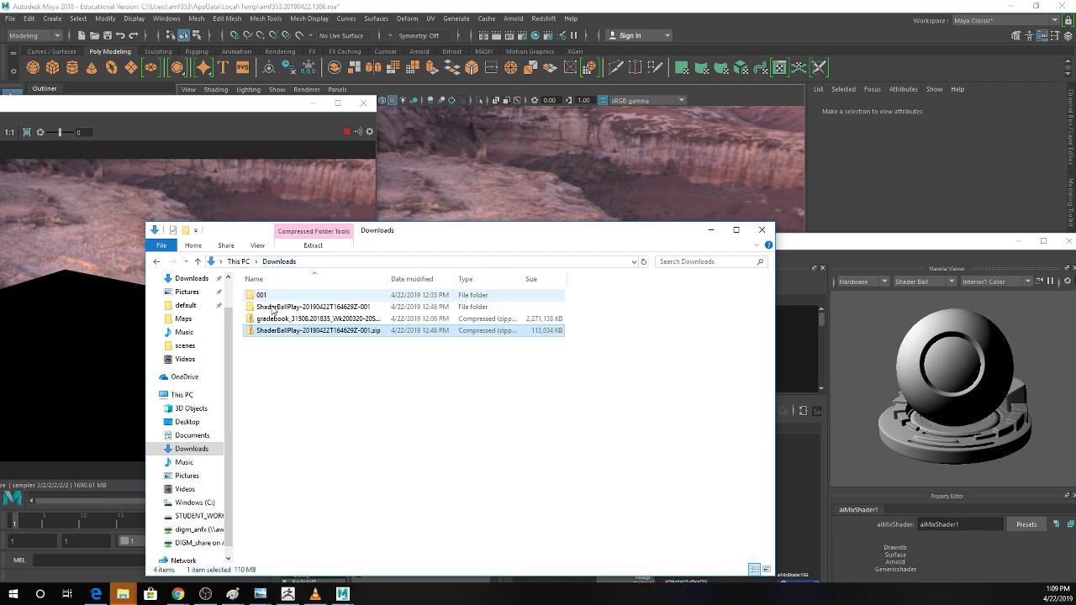
double_click(275, 294)
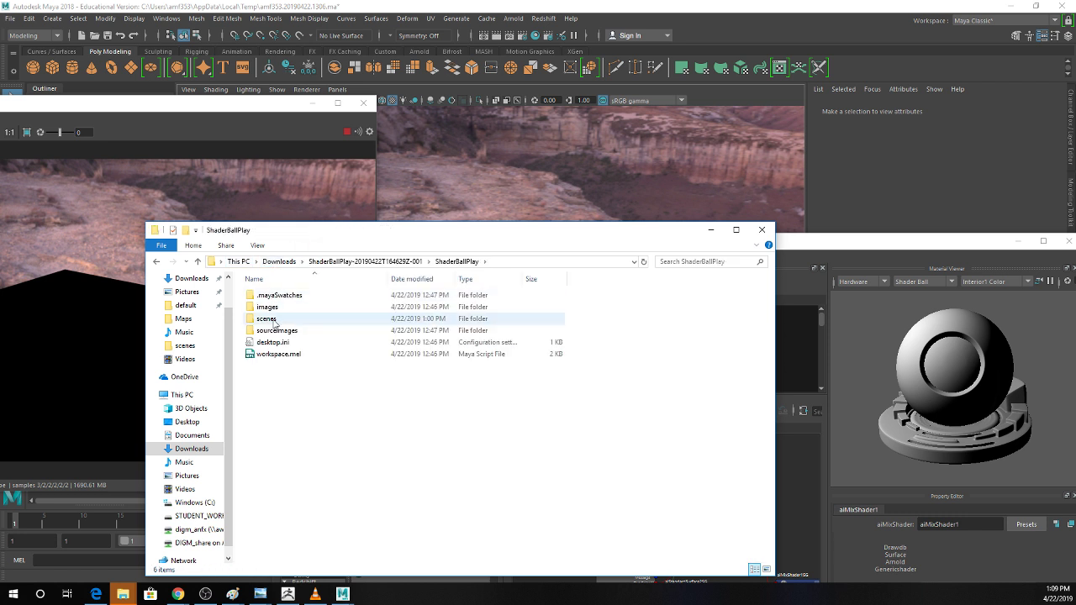
double_click(273, 321)
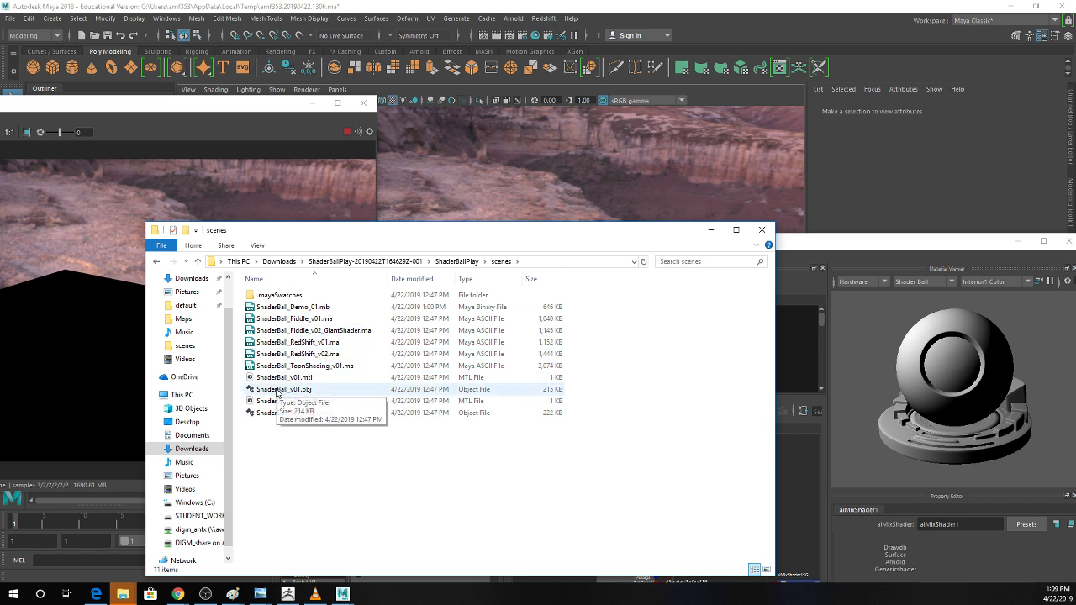
drag(281, 389, 454, 191)
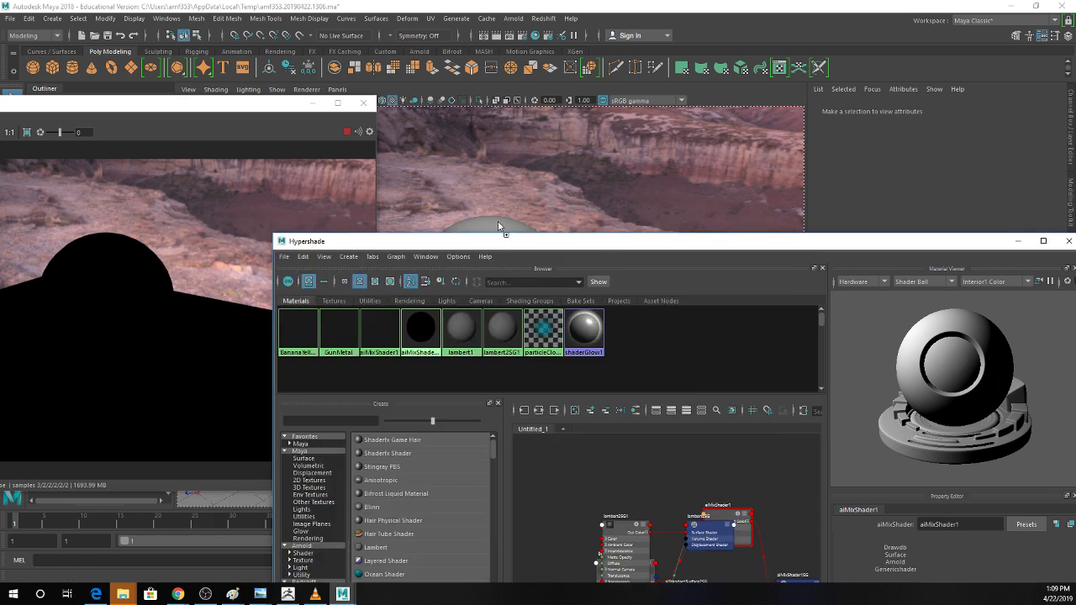
Assign aiMixShader1 to the imported shader ball and place Hypershade back beside the render.
click(498, 223)
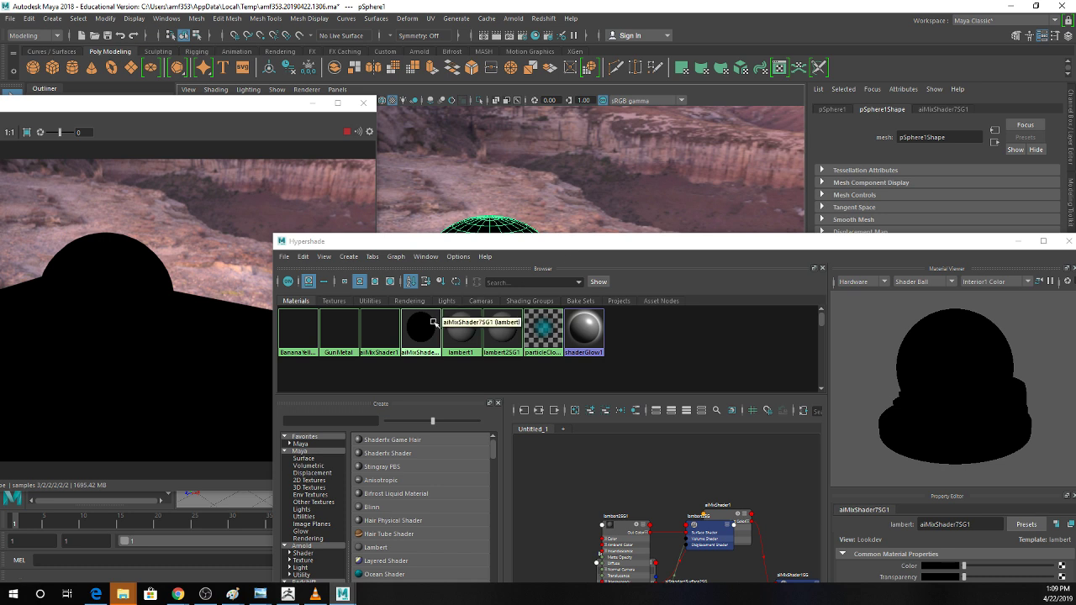
drag(448, 247, 436, 156)
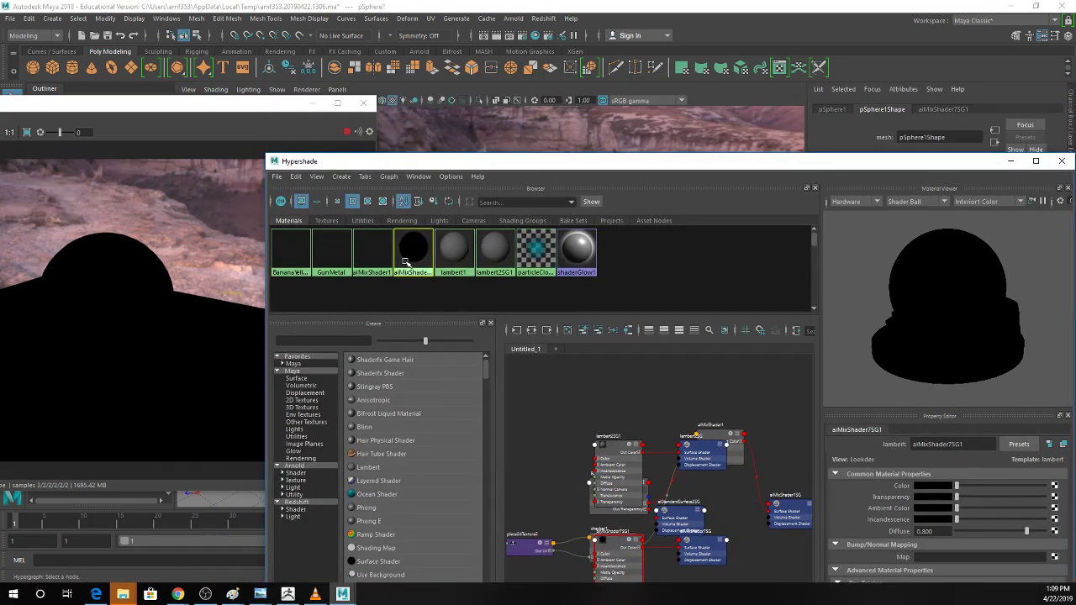
click(361, 252)
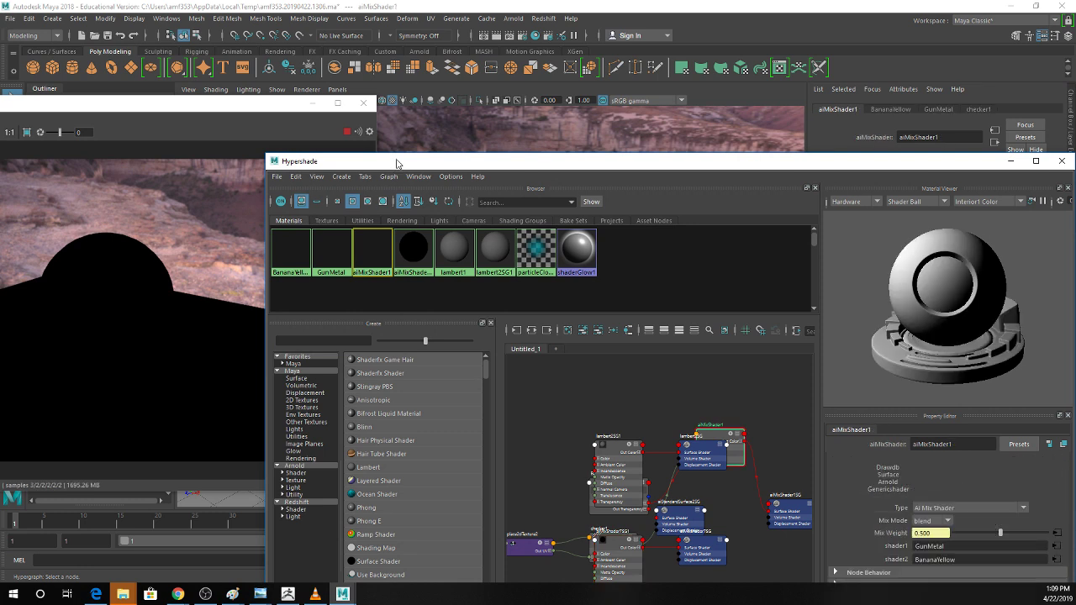
drag(418, 161, 394, 67)
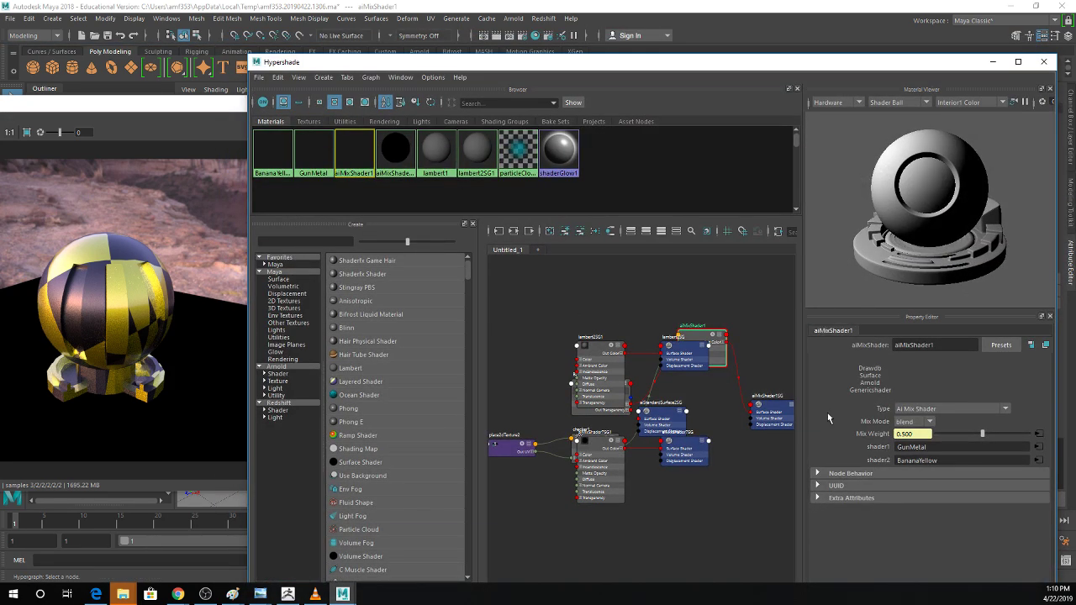
Break the checker connection on aiMixShader1's mix weight, and move lambert2SG1 and its shading group away from the other nodes.
right_click(894, 436)
click(896, 465)
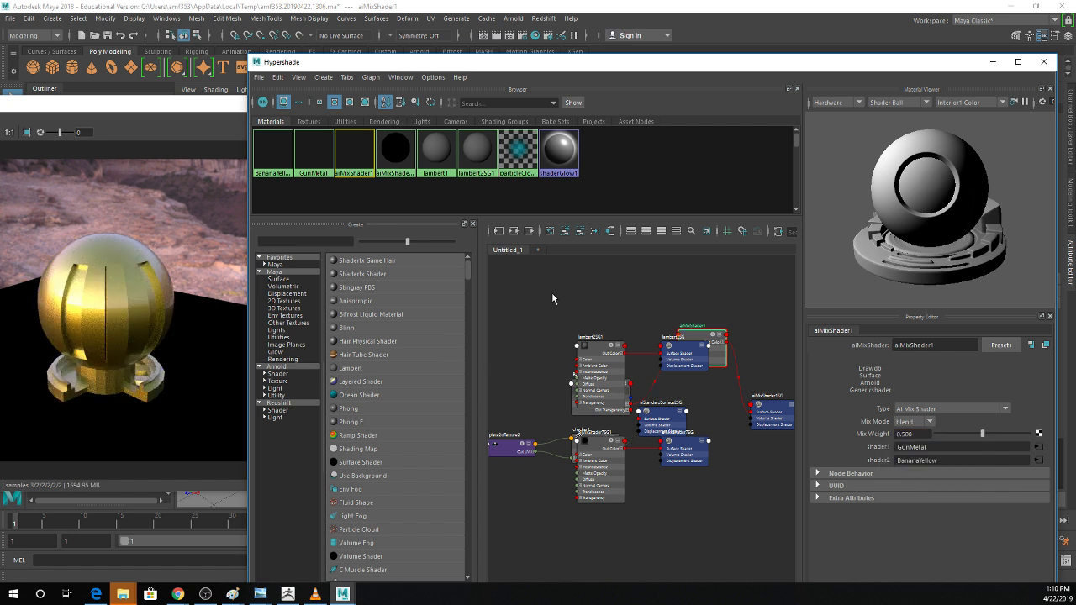
scroll(626, 415, down, 2)
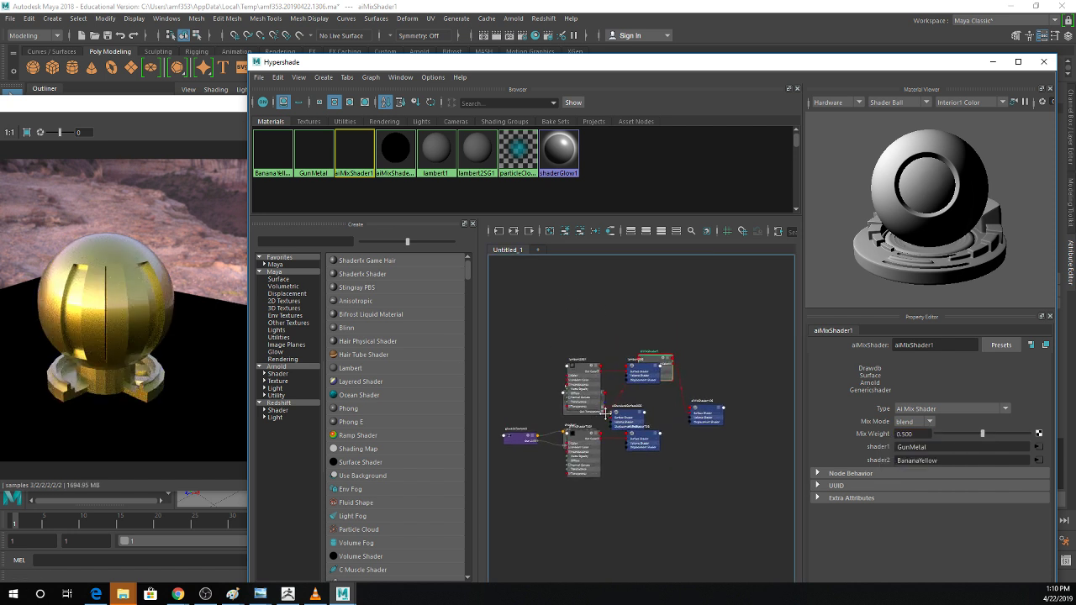
drag(603, 367, 604, 306)
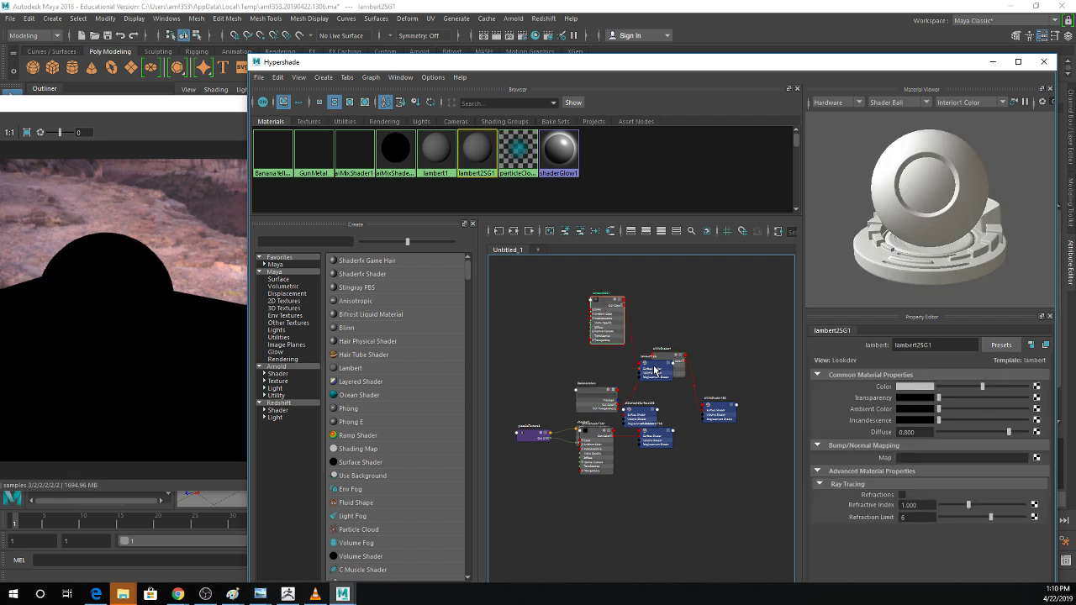
drag(655, 370, 656, 308)
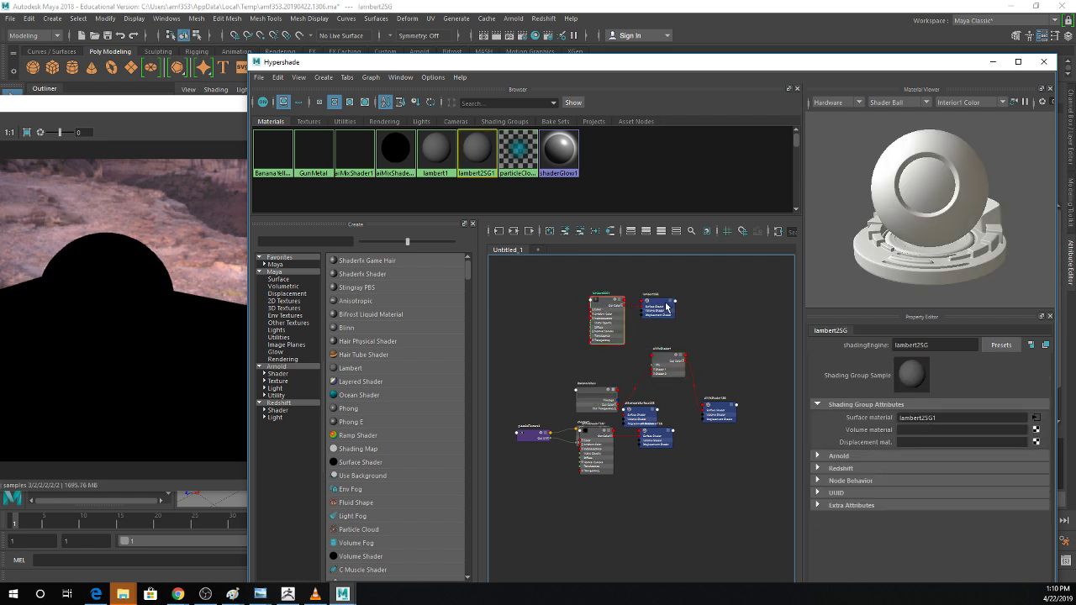
click(603, 310)
Rename aiMixShader1 as mix_mokume.
click(347, 160)
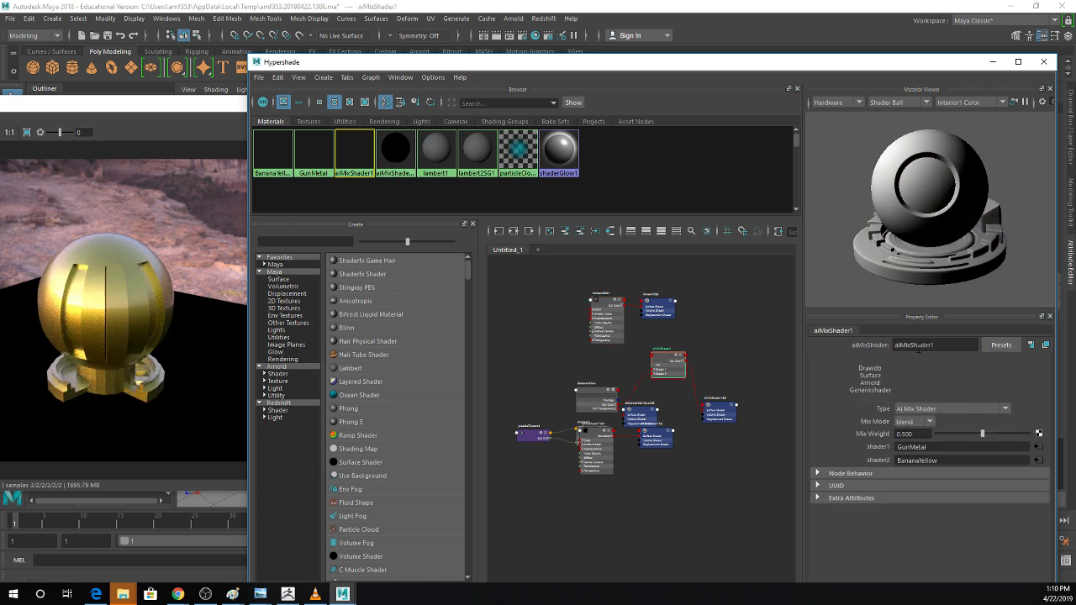
click(856, 336)
text(mix)
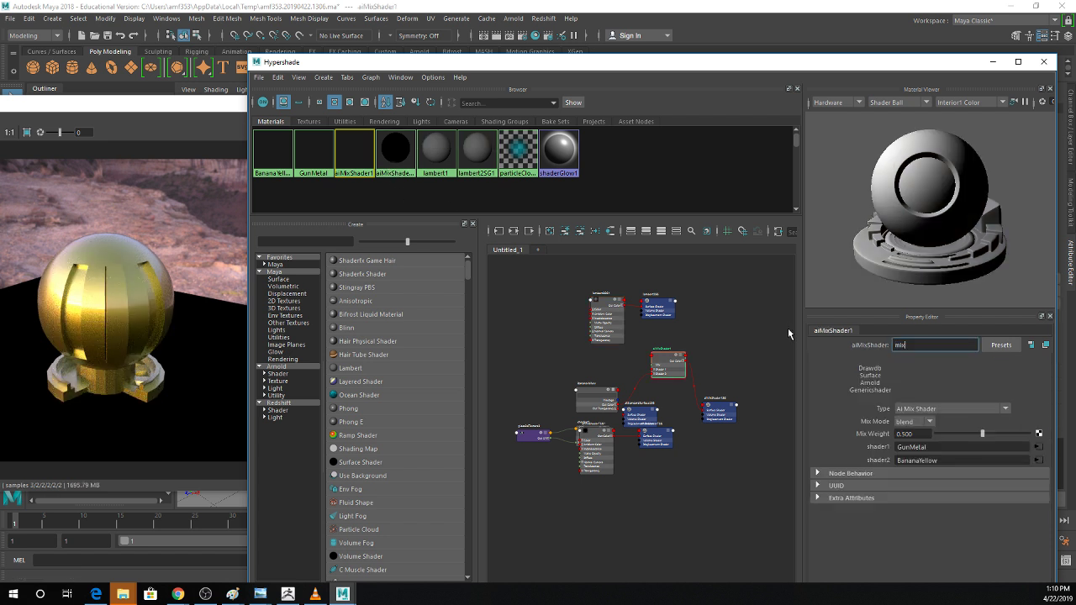
text(_mokume)
key(Return)
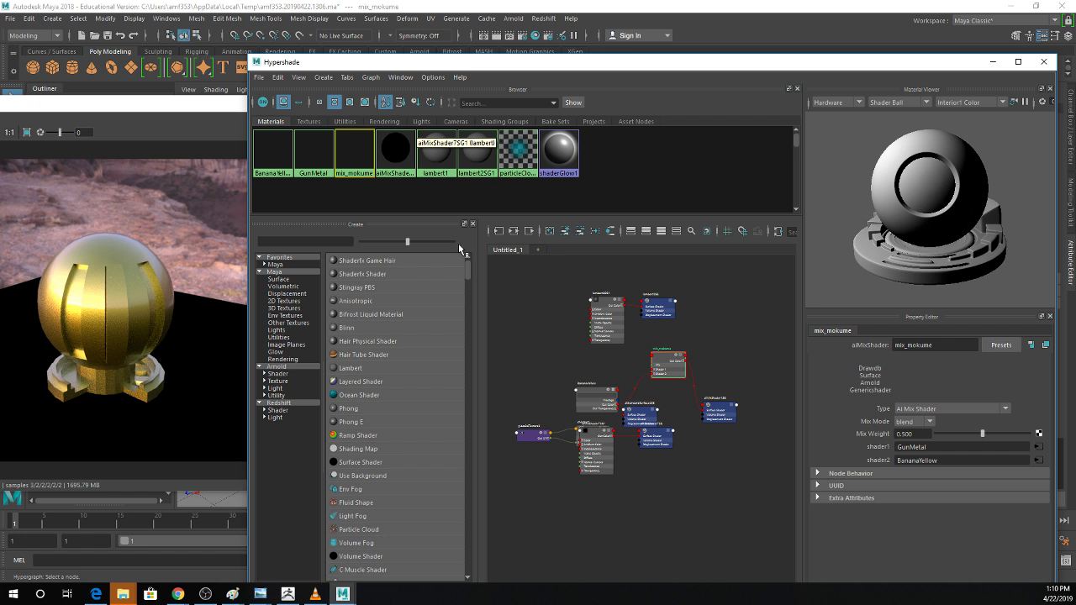
Clear the node graph and delete the imported aiMixShader7SG1 and lambert2SG1 materials.
click(549, 230)
click(396, 145)
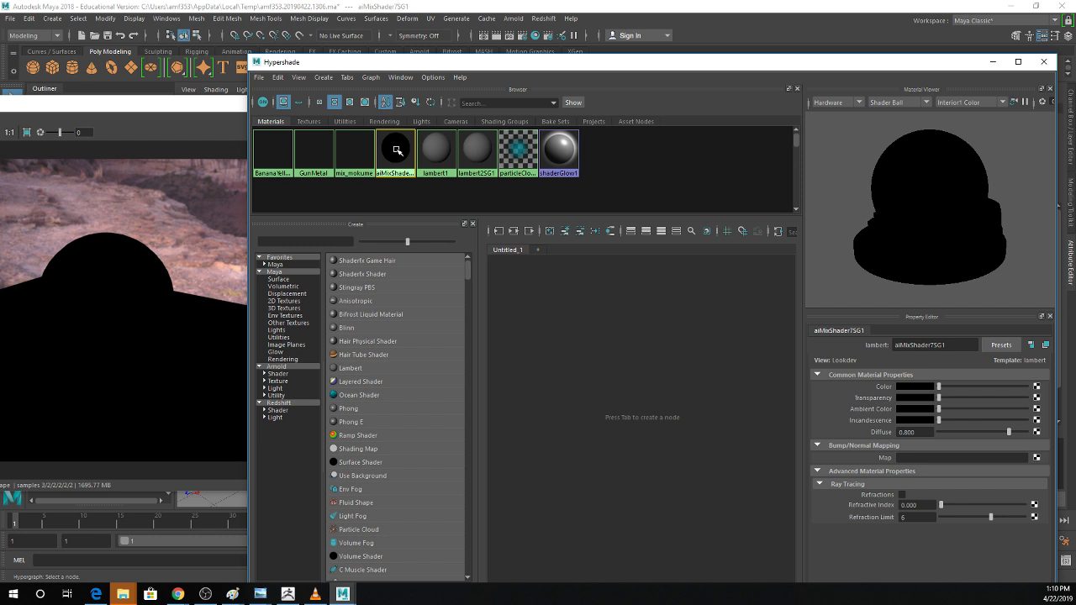
key(Delete)
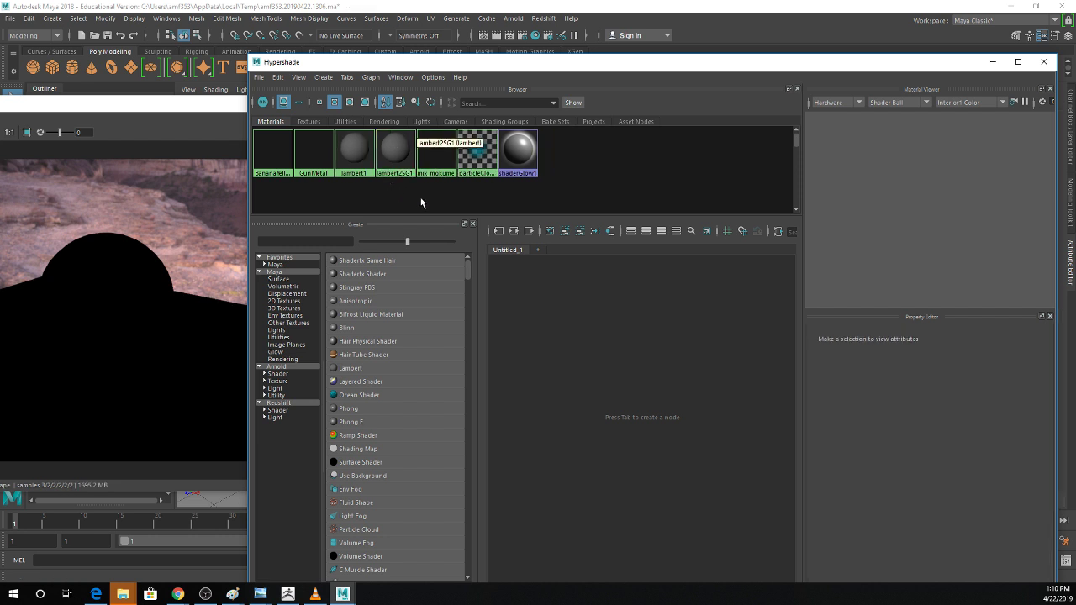
click(402, 156)
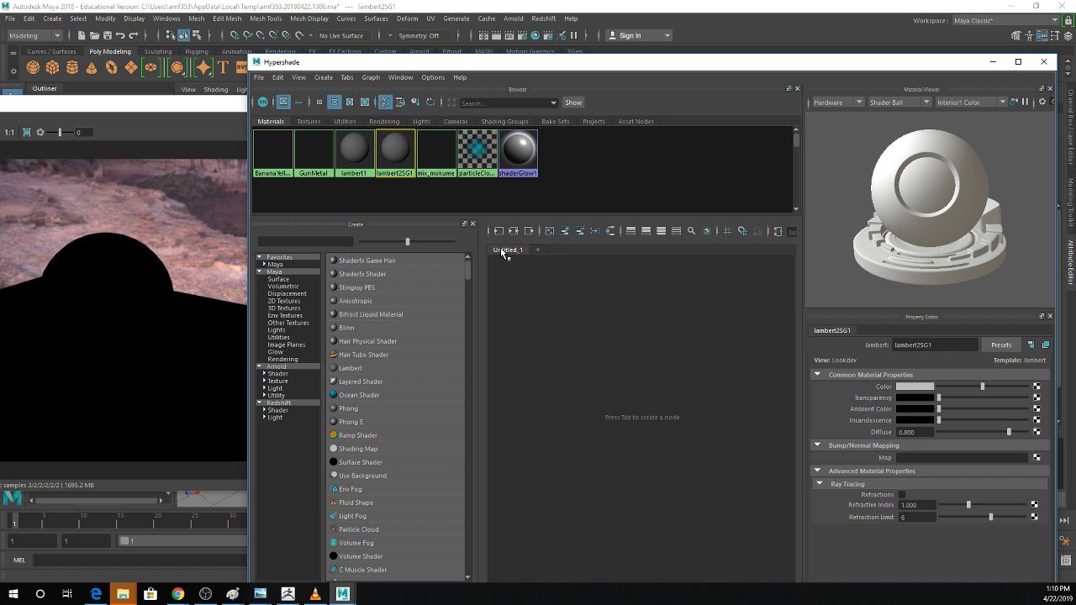
key(Delete)
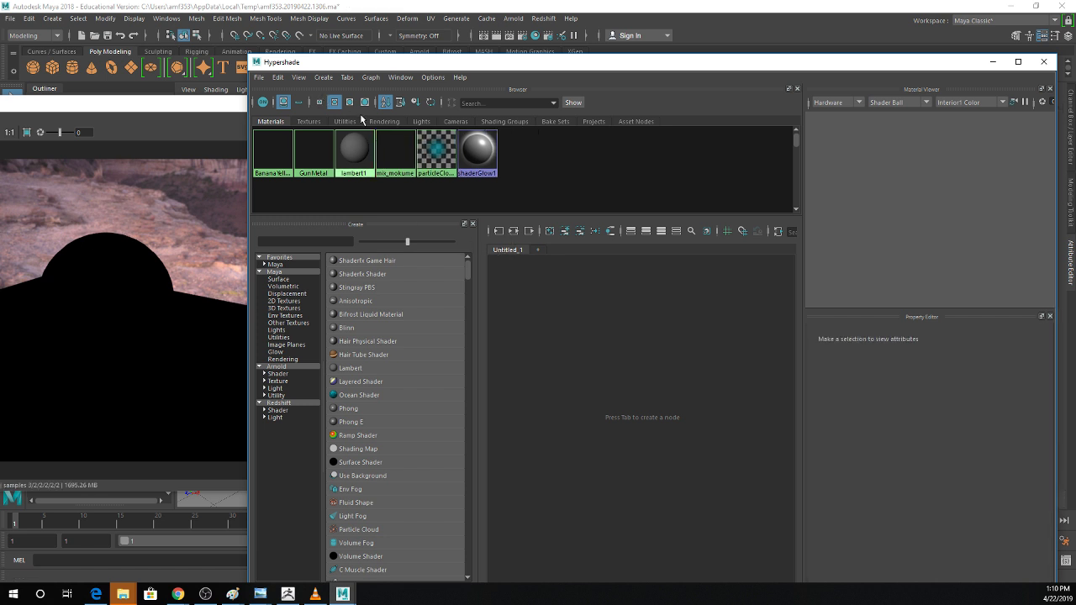
Display mix_mokume's attributes, move Hypershade below the shader ball, and select the ball in the viewport.
click(393, 151)
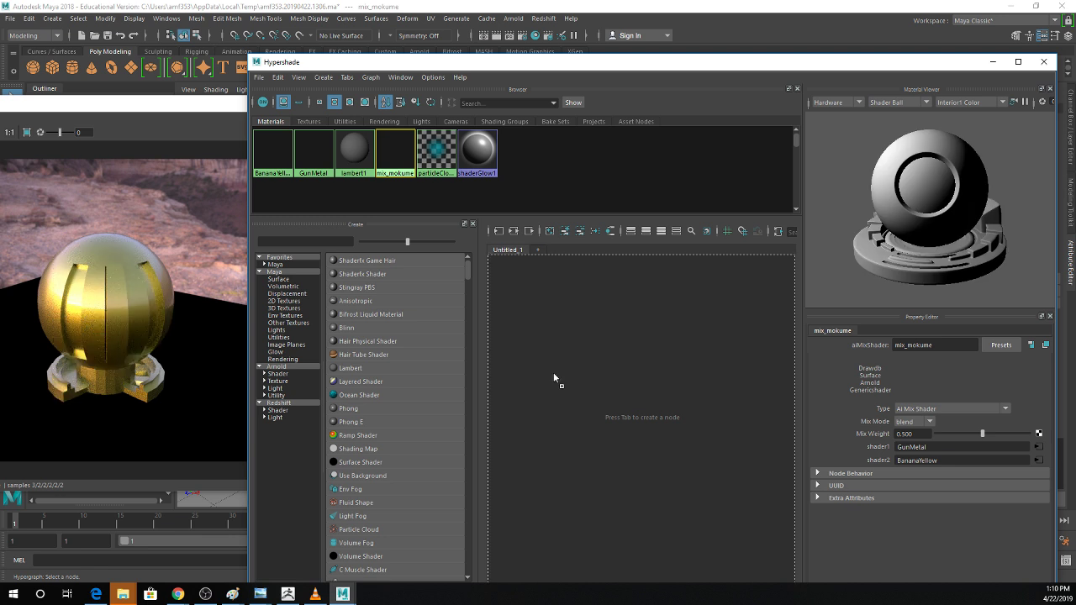
drag(544, 67, 535, 336)
click(495, 271)
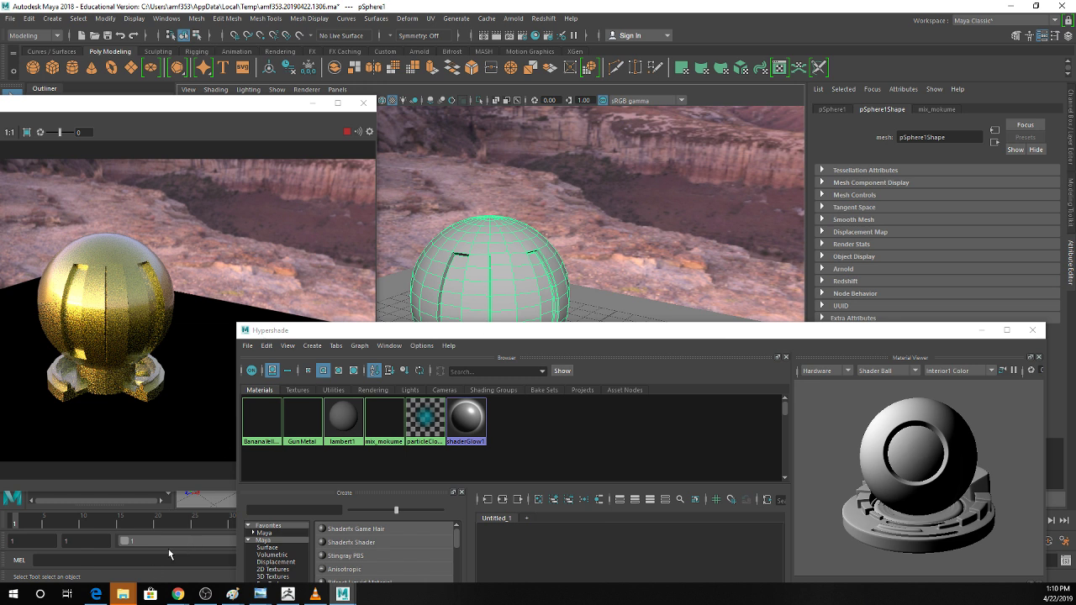
Switch to Chrome, search Google Images for damascus steel, and browse the pictures for pattern references.
mouse_move(123, 594)
mouse_move(179, 593)
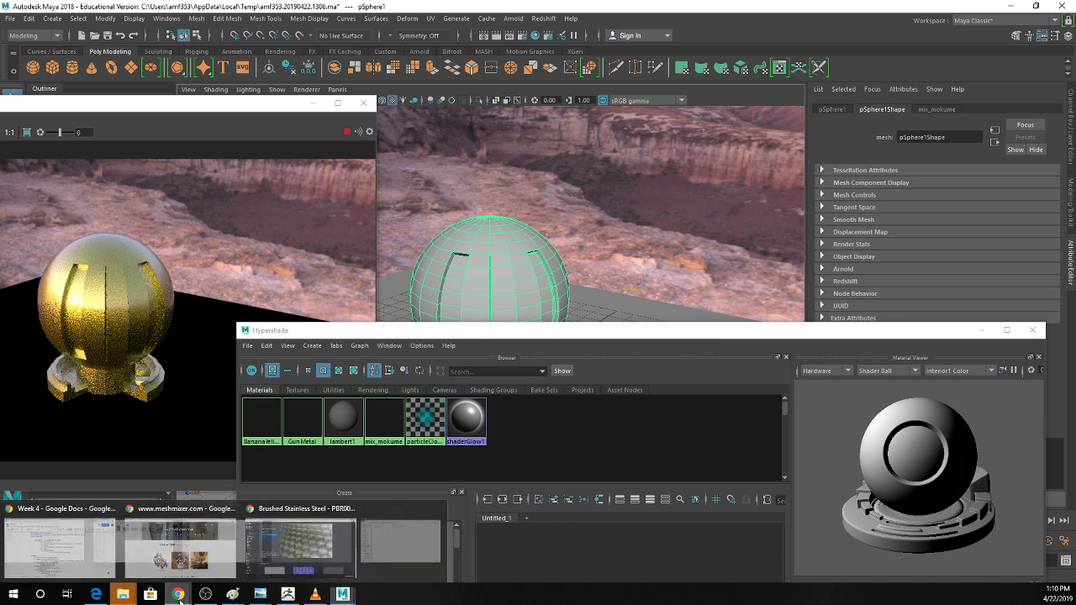
click(298, 538)
click(258, 32)
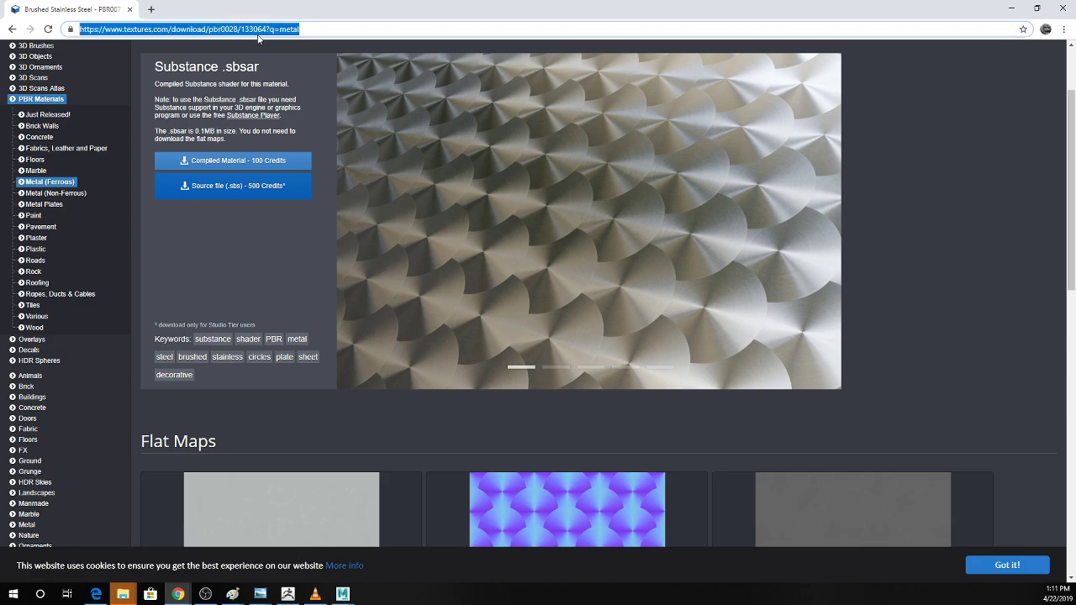
text(damascus steel)
key(Return)
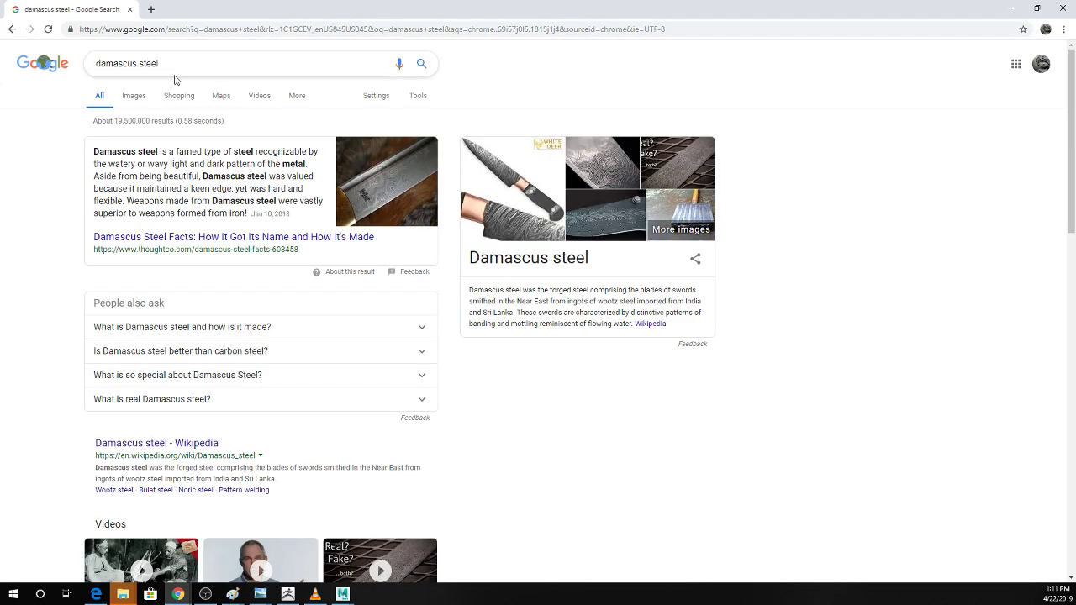
click(134, 96)
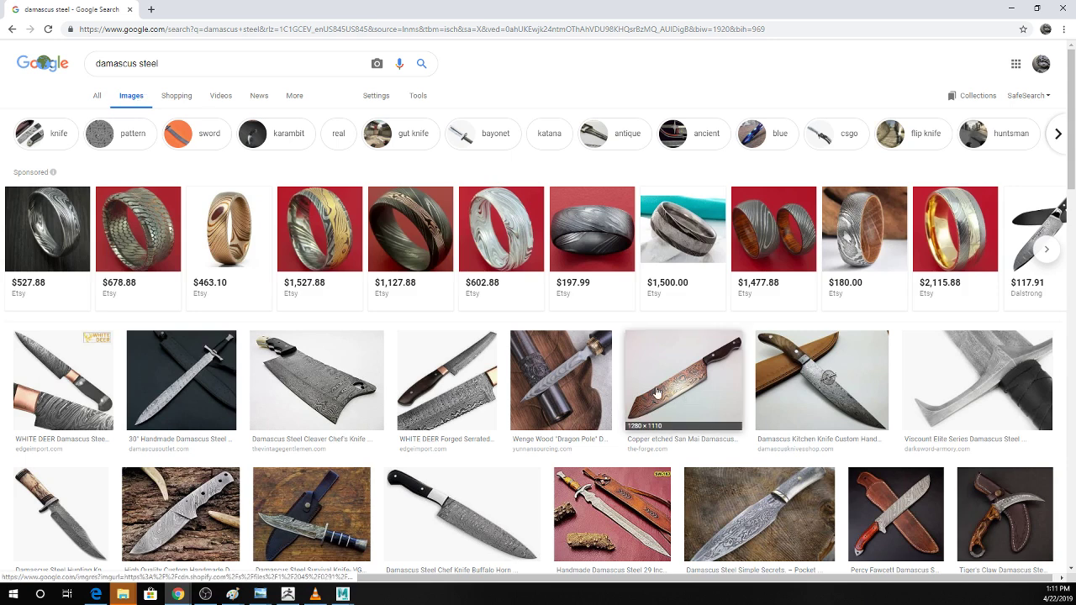
scroll(542, 371, down, 3)
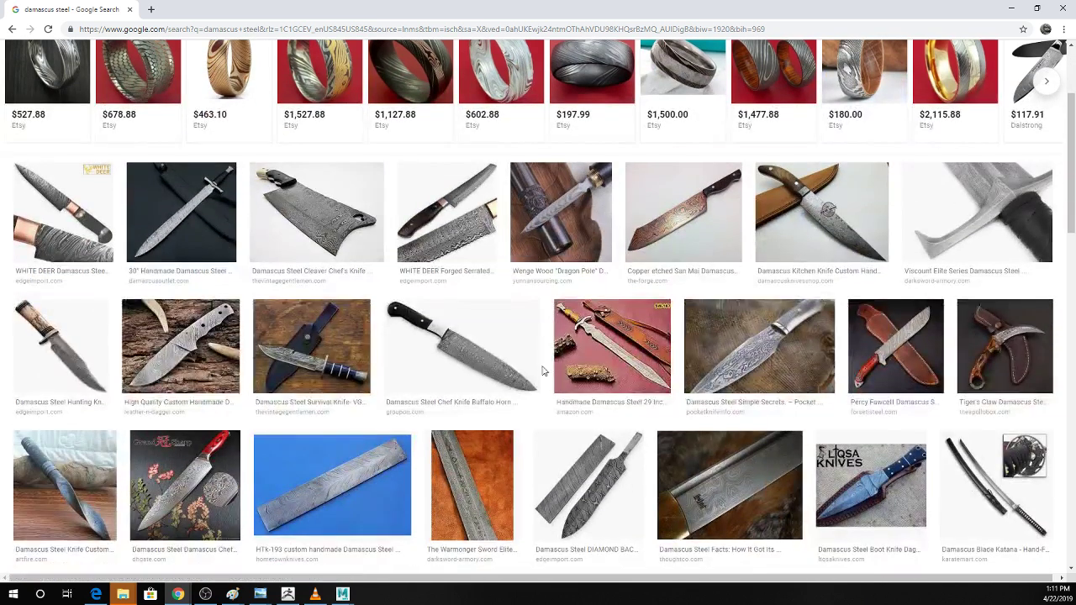
Enlarge the Damascus pocket knife photo with the wavy blade pattern, and return to Maya.
click(736, 347)
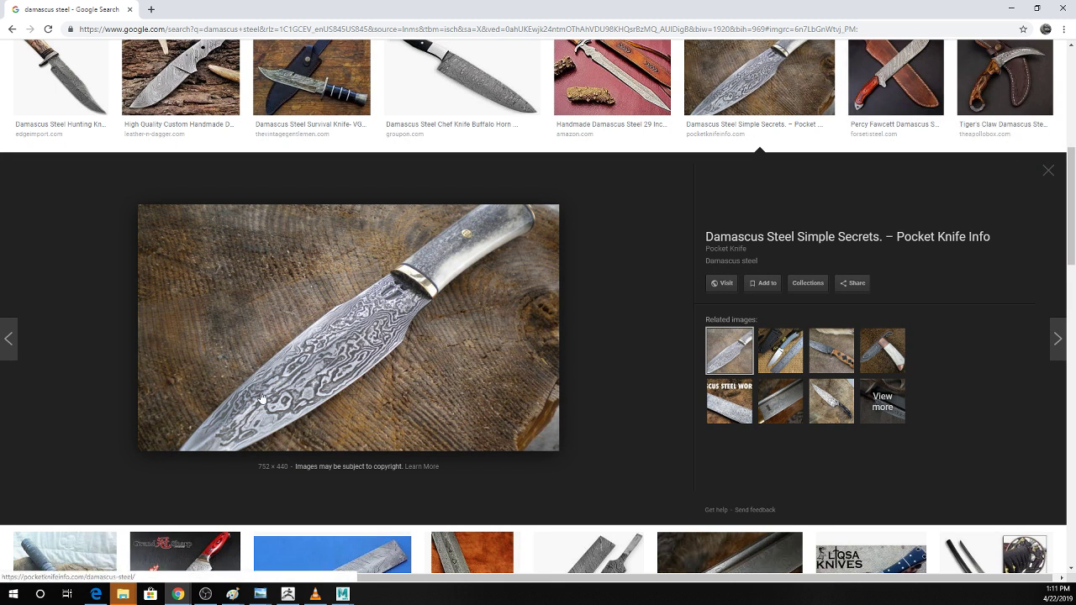
click(1044, 11)
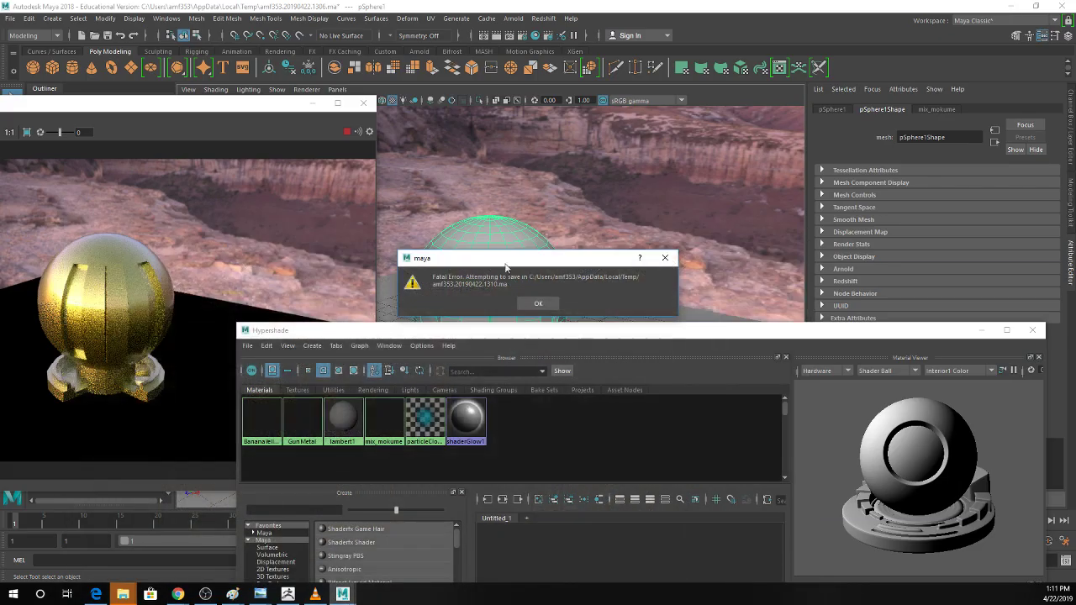
Dismiss the fatal error message, reopen the recovered scene, and close its crash log panel.
click(529, 308)
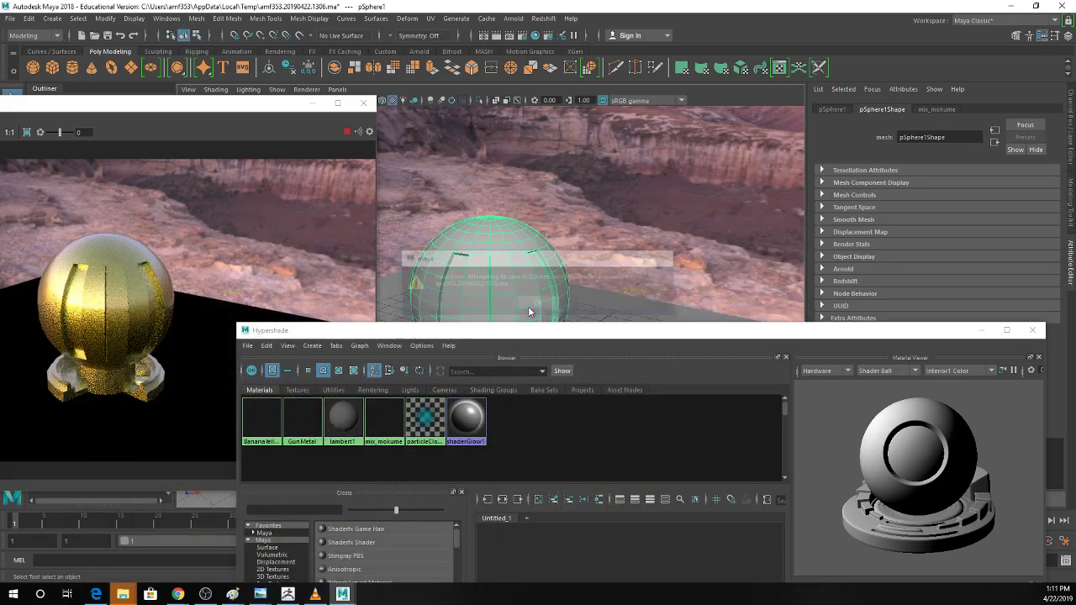
click(527, 306)
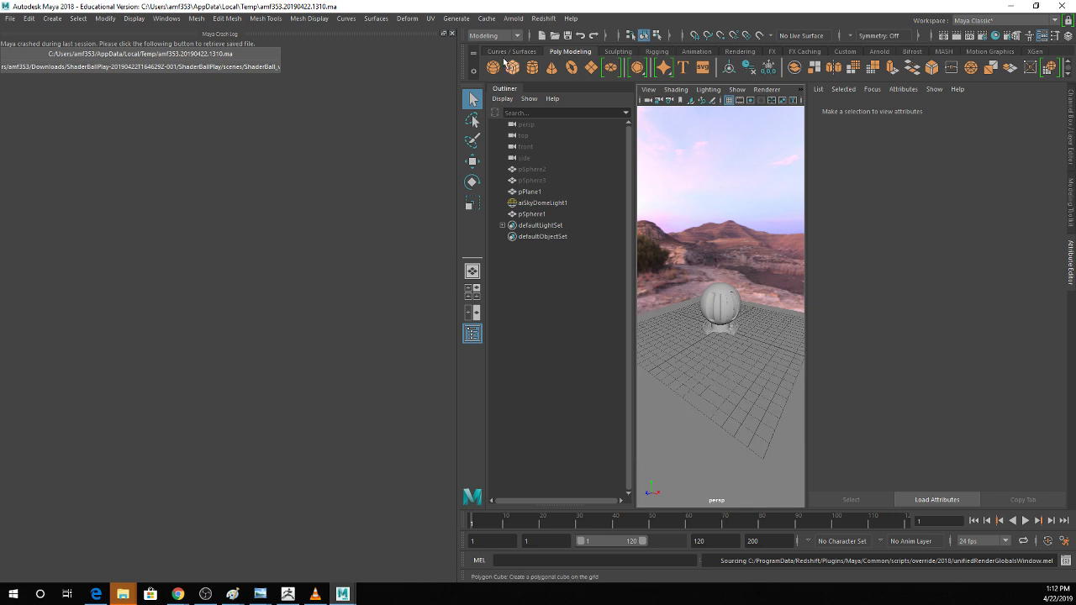
click(452, 34)
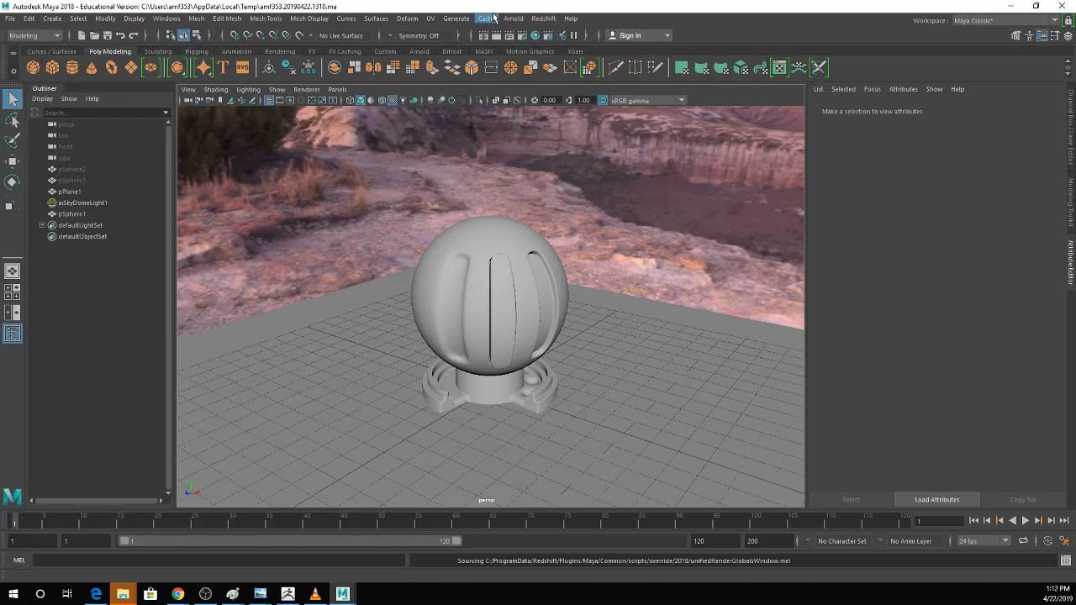
Open Hypershade, select mix_mokume, and graph its input and output connections.
click(534, 37)
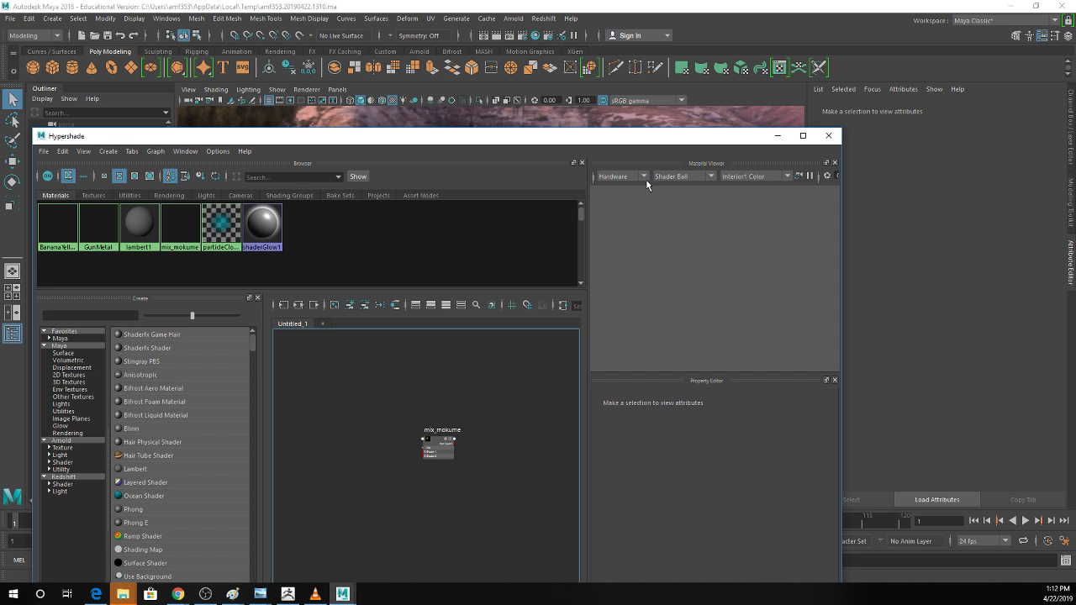
click(438, 445)
scroll(487, 426, up, 3)
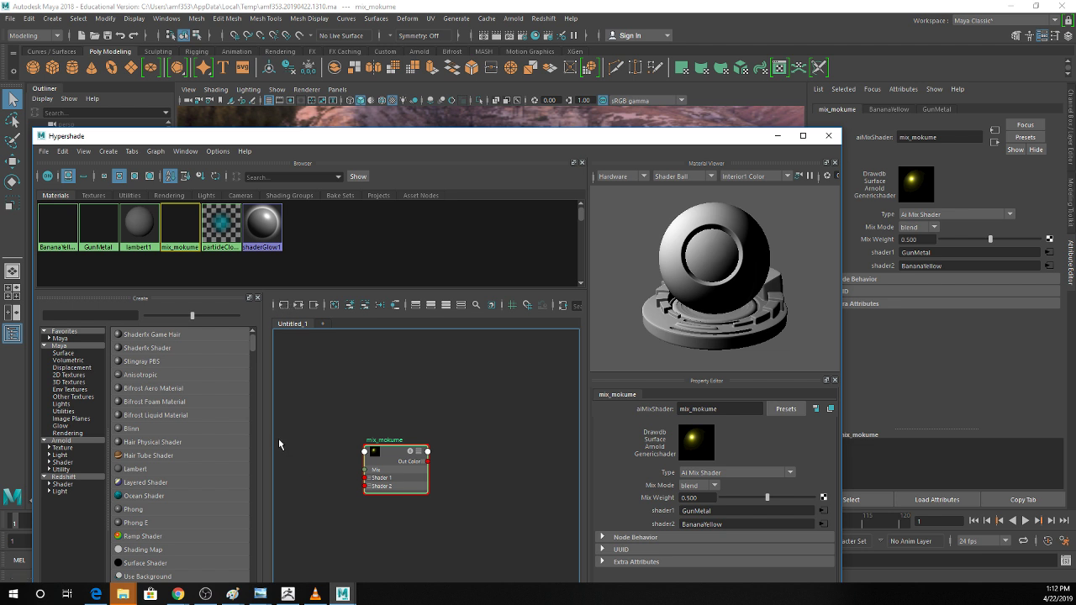
click(298, 304)
drag(429, 425, 427, 438)
scroll(422, 450, down, 2)
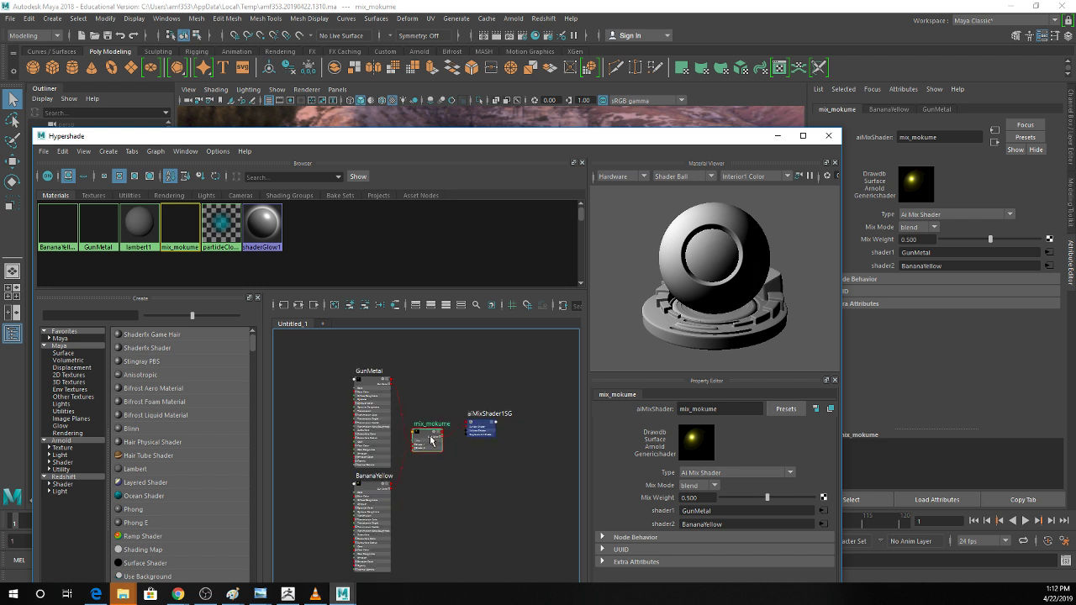
Map a ramp texture to mix_mokume's Mix Weight, with interpolation None, the black stop at 0.440 and the white stop at 0.772.
click(824, 498)
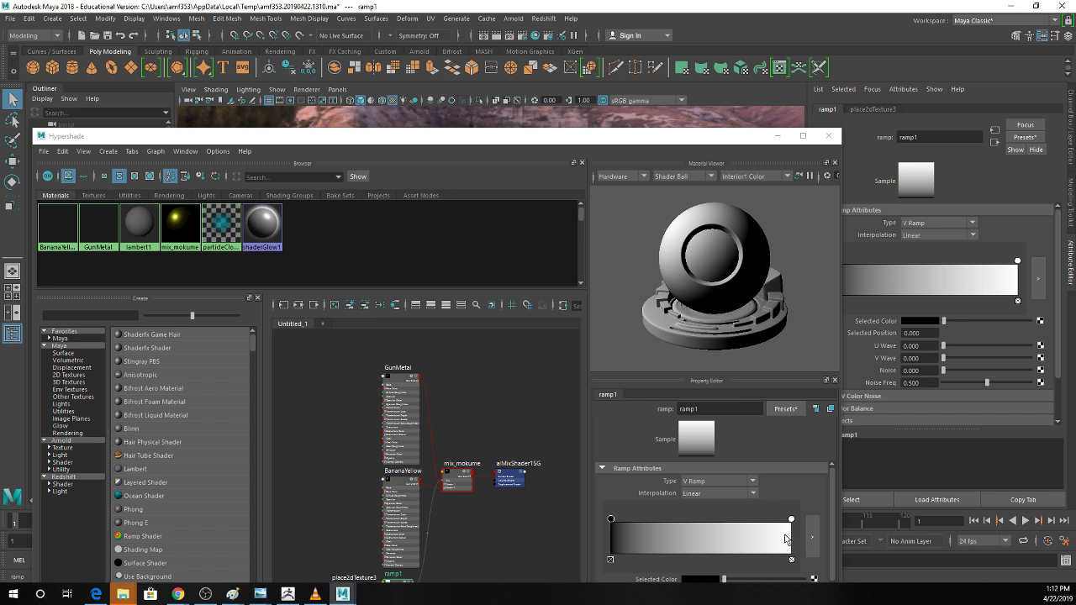
click(777, 136)
drag(830, 261, 913, 261)
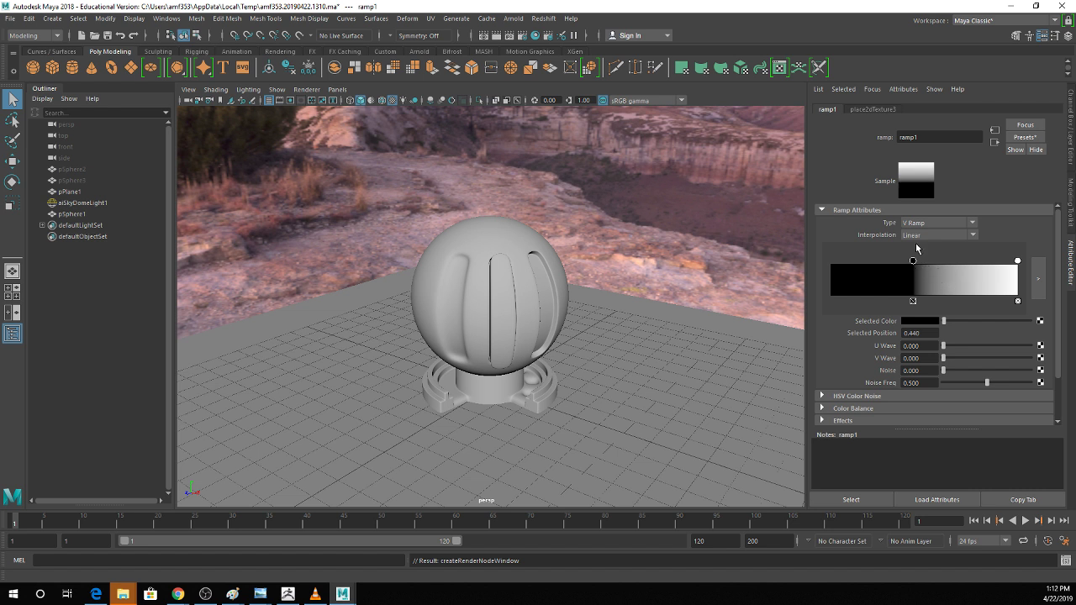
click(912, 235)
click(910, 248)
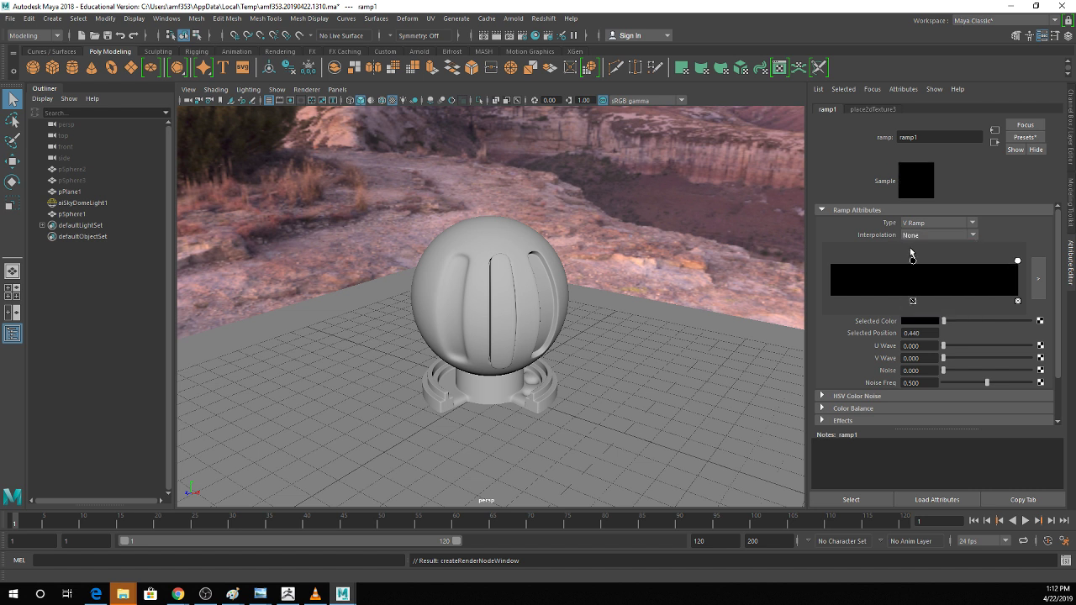
drag(1017, 261, 975, 261)
click(919, 239)
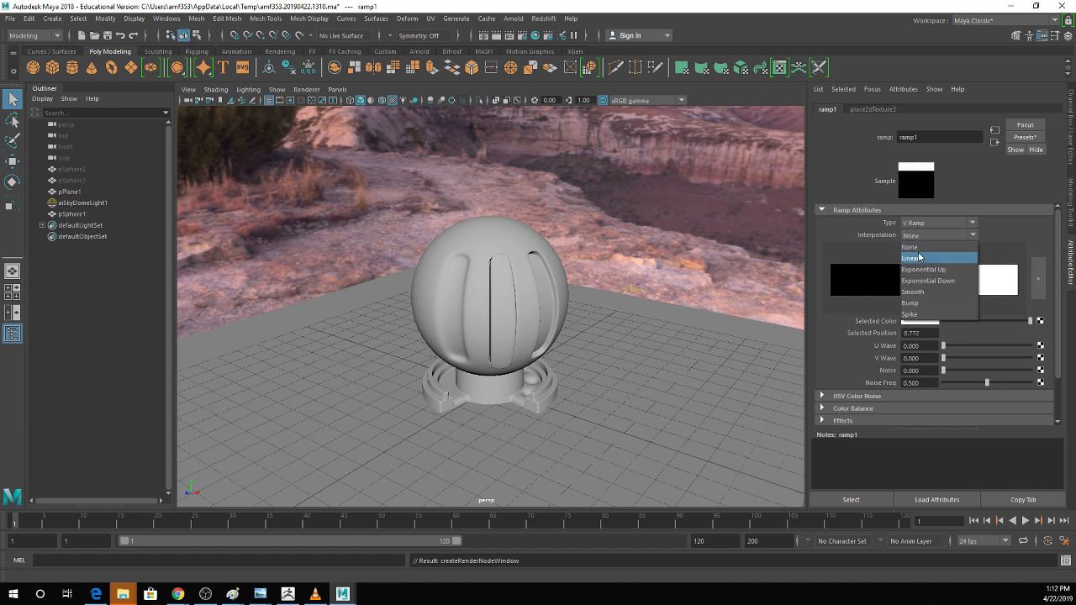
click(996, 258)
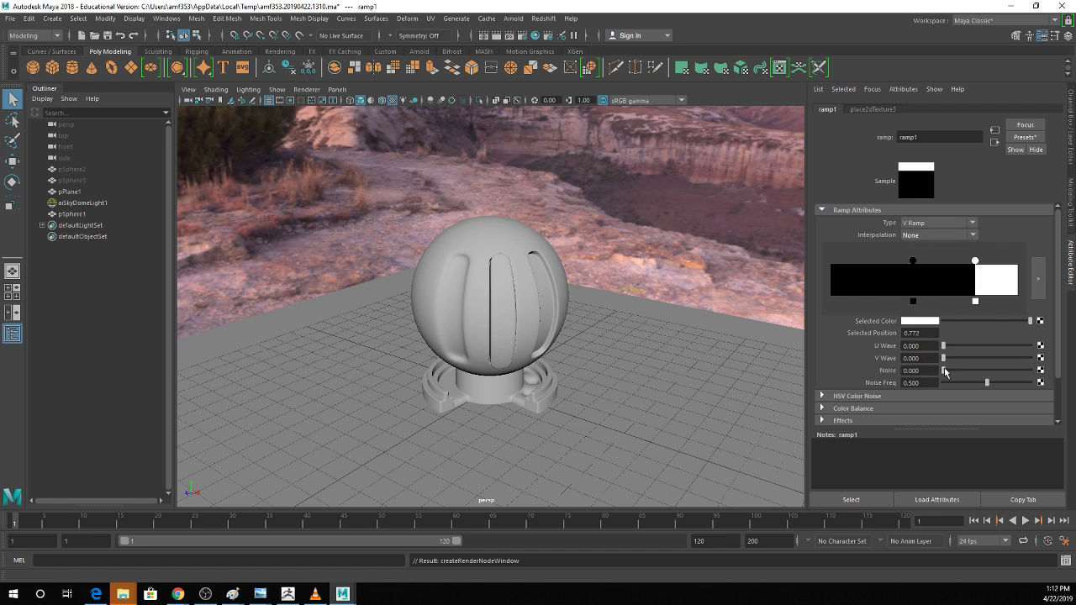
Set the ramp's Noise to 0.532, move the white stop to 0.542, and add a black stop at 0.000.
drag(945, 373, 989, 370)
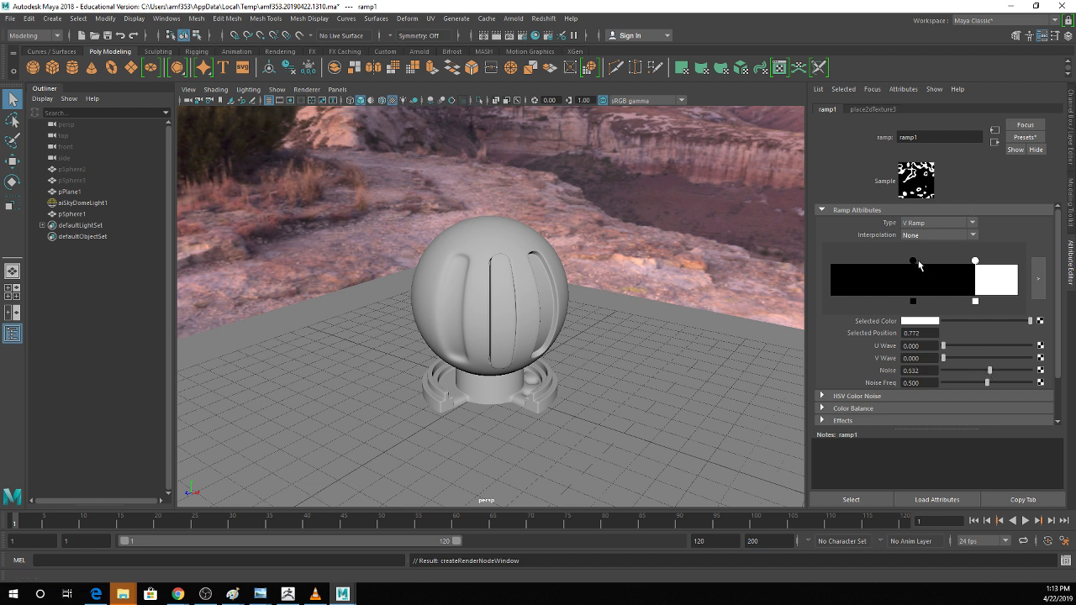
drag(975, 262, 932, 262)
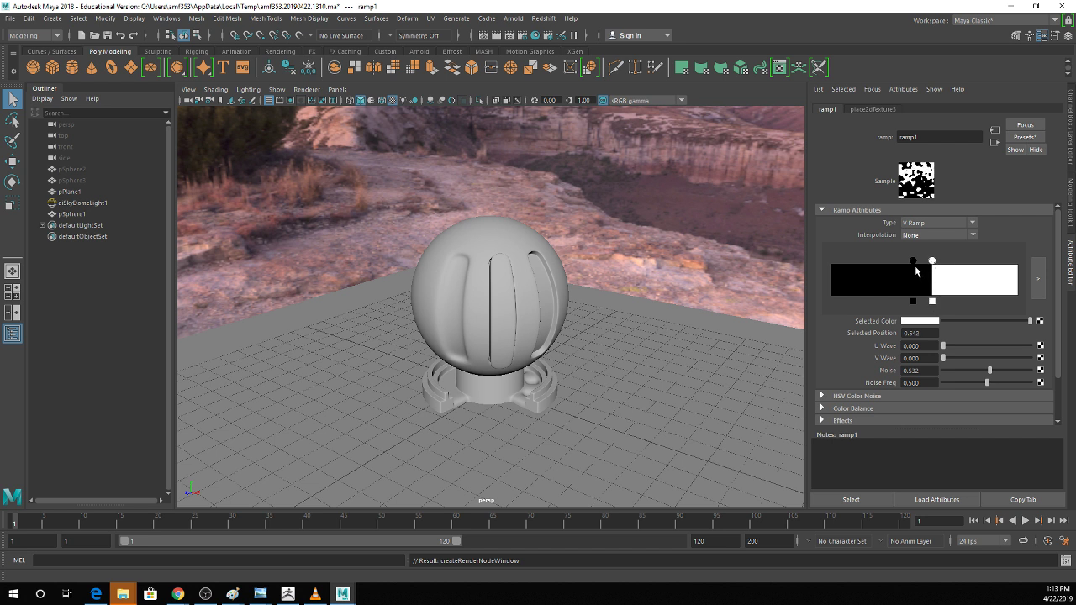
click(913, 276)
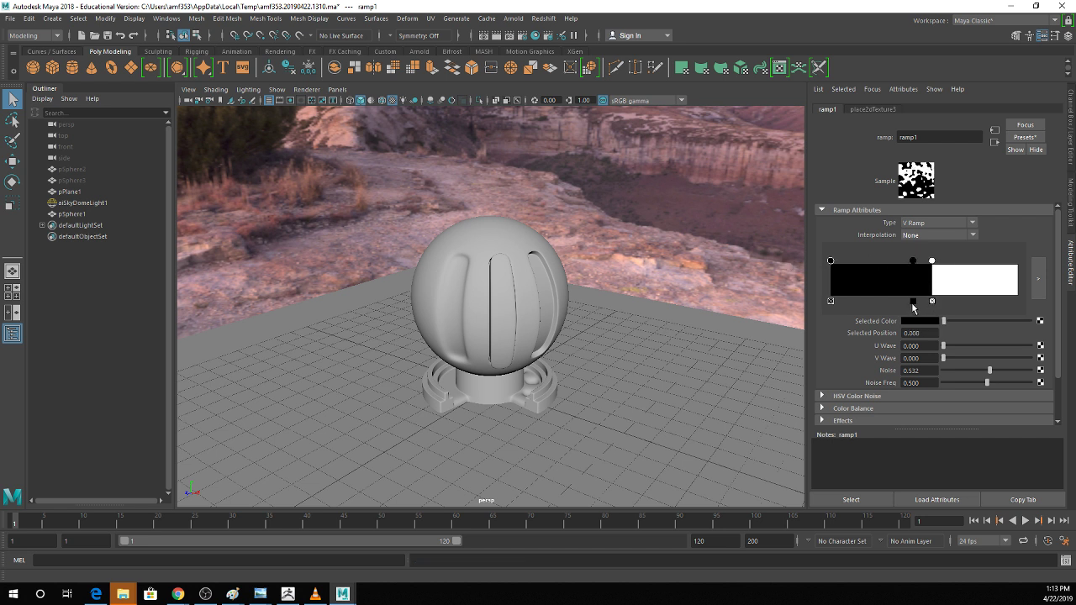
Remove the middle black stop, move the white stop to 0.482, and add a blue stop at 0.725.
drag(931, 261, 965, 278)
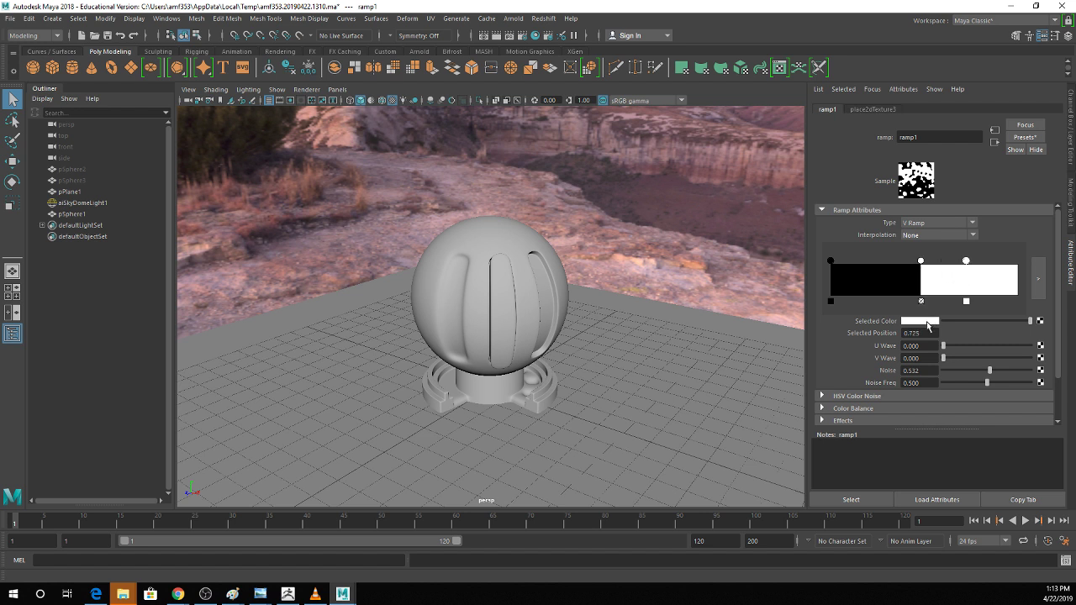
click(927, 325)
click(935, 289)
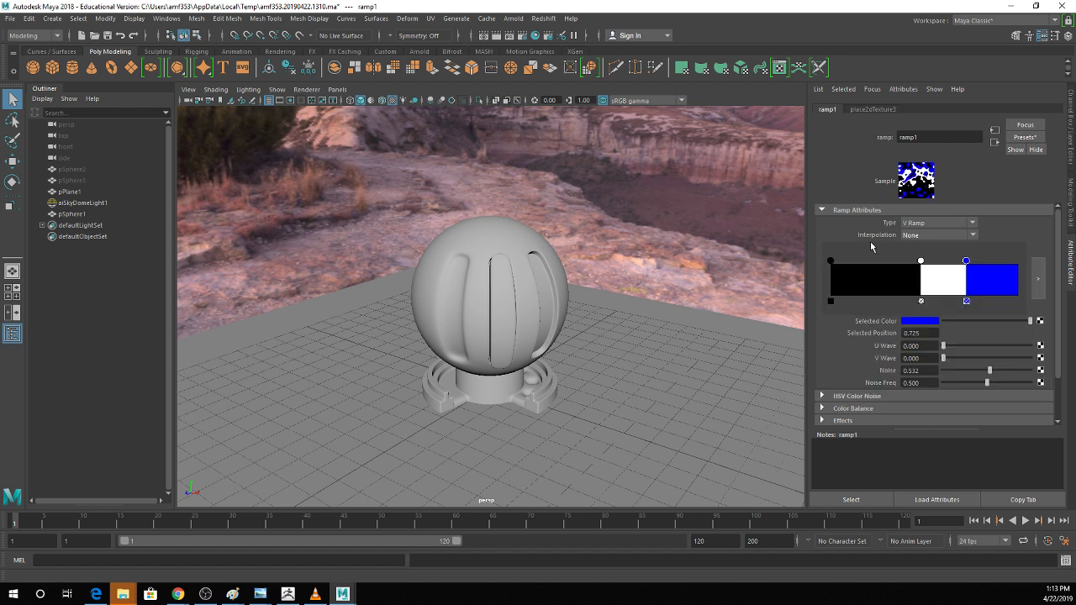
Set the ramp's Noise to 0.896 and Noise Freq to 1.000, and delete the blue stop.
drag(996, 372, 1032, 384)
click(966, 300)
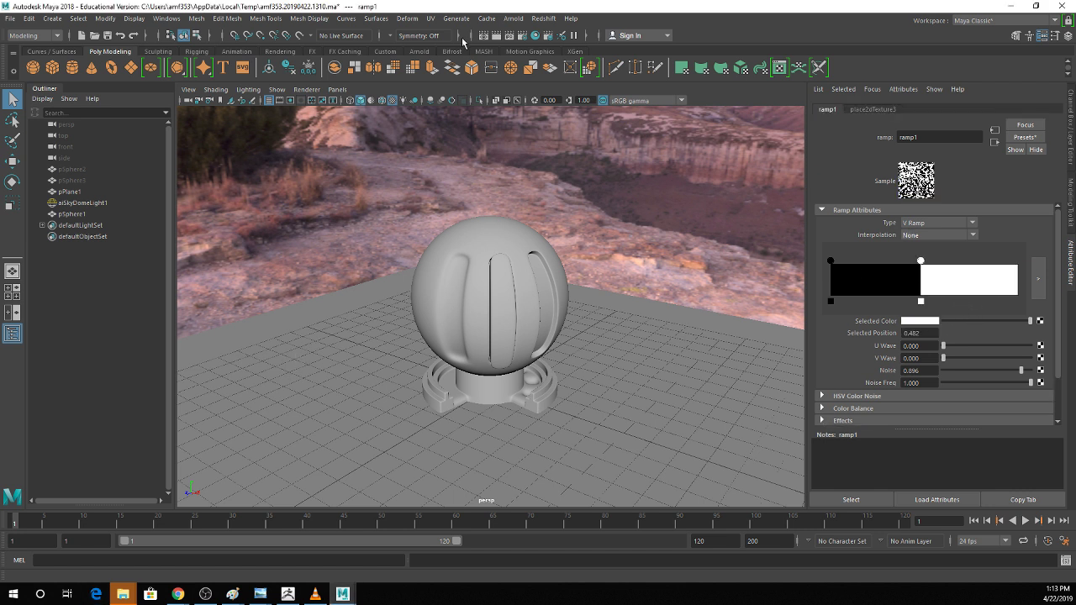
Open the Arnold RenderView to preview the ramp on the shader ball, and try a Noise Freq of 0.987.
click(513, 18)
click(542, 51)
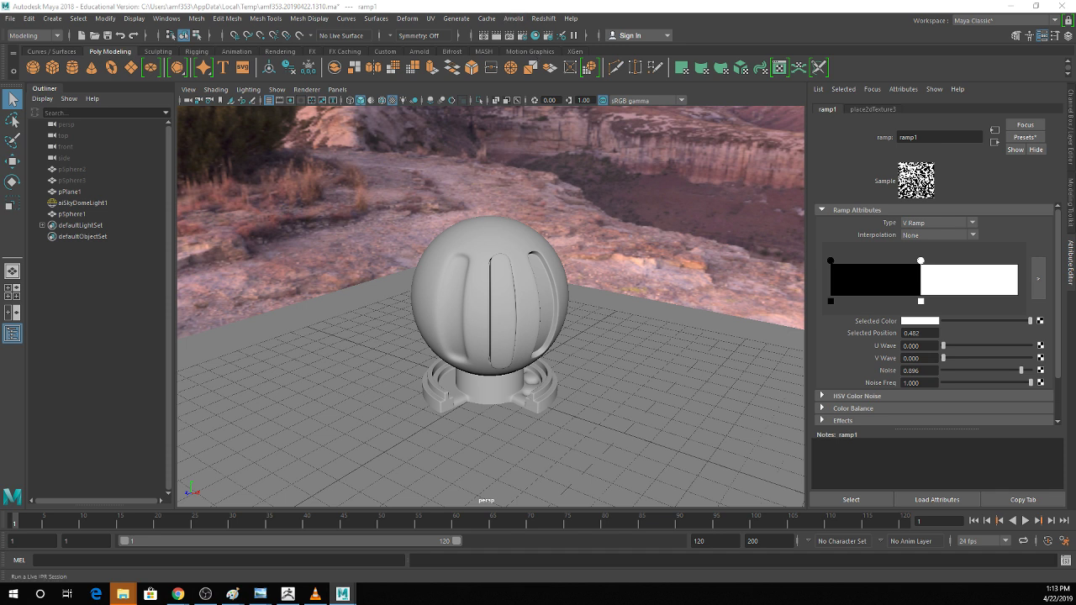
drag(84, 67, 515, 71)
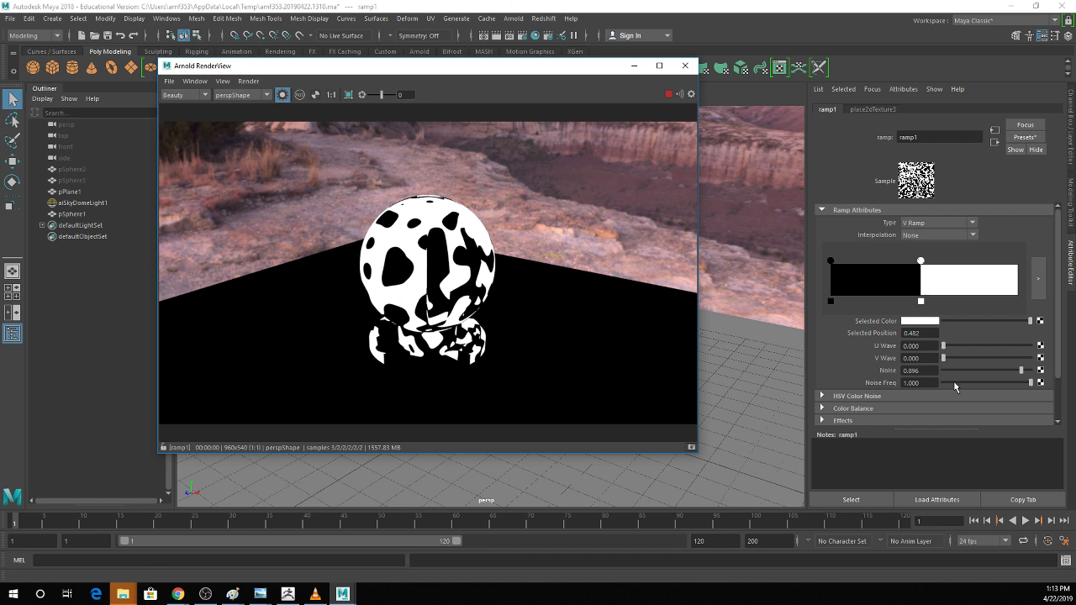
drag(1030, 383, 1029, 382)
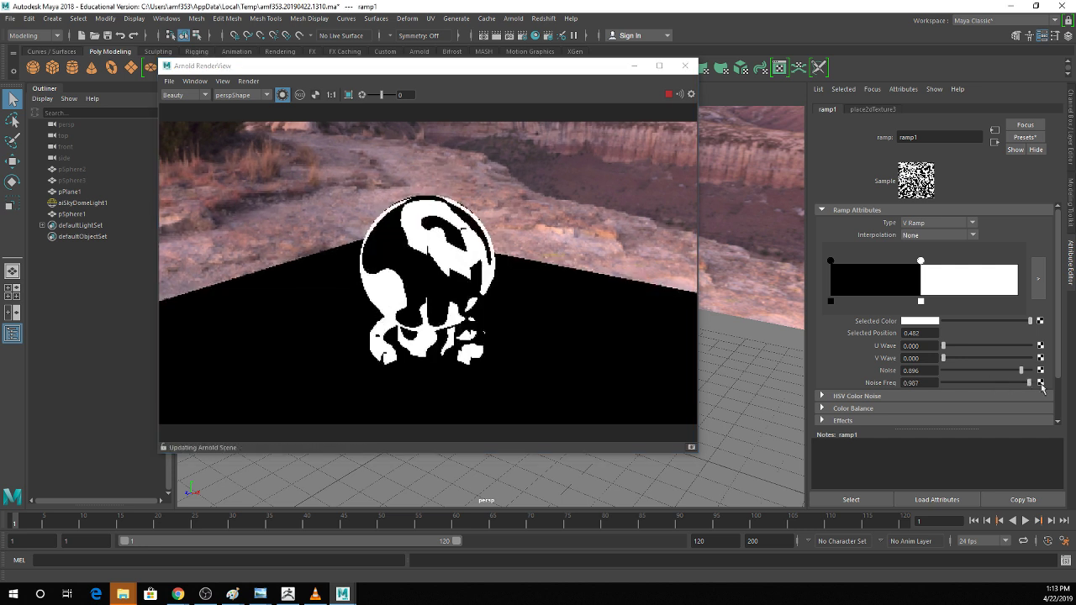
Set the Repeat UV of the ramp's place2dTexture3 node to 4 by 4.
click(888, 110)
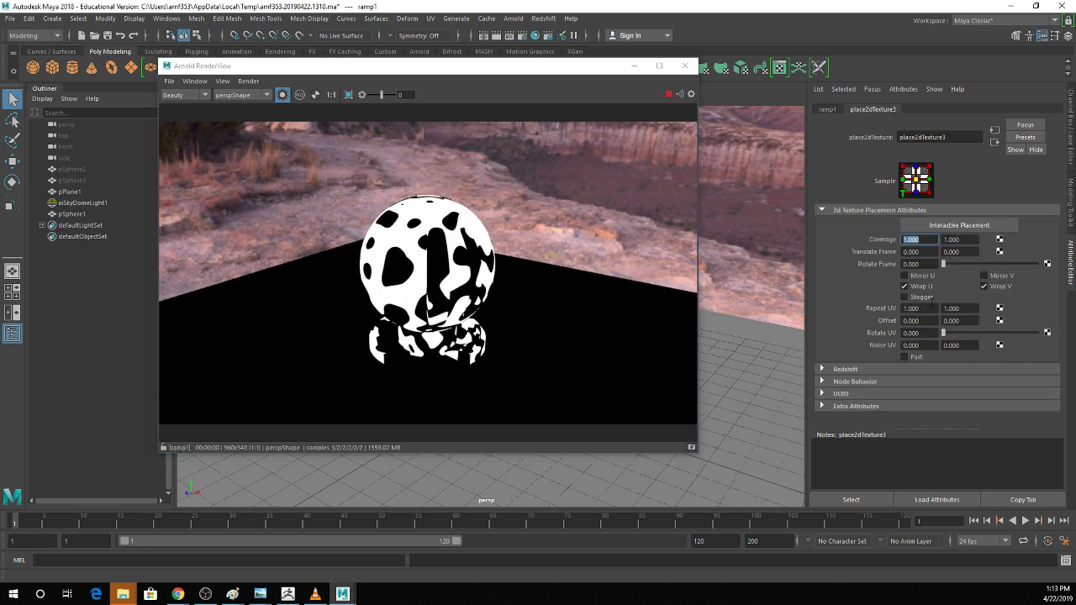
click(911, 309)
text(4)
key(Tab)
text(4)
key(Tab)
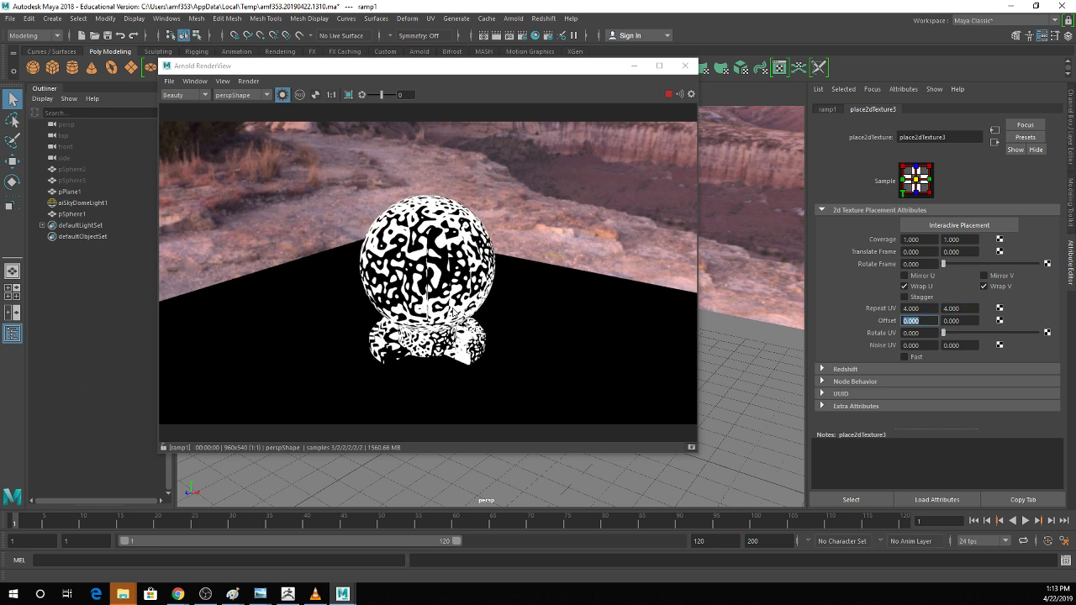
Reopen Hypershade, select mix_mokume, and arrange the Arnold RenderView and Hypershade so the shader ball and node graph are both visible.
click(535, 35)
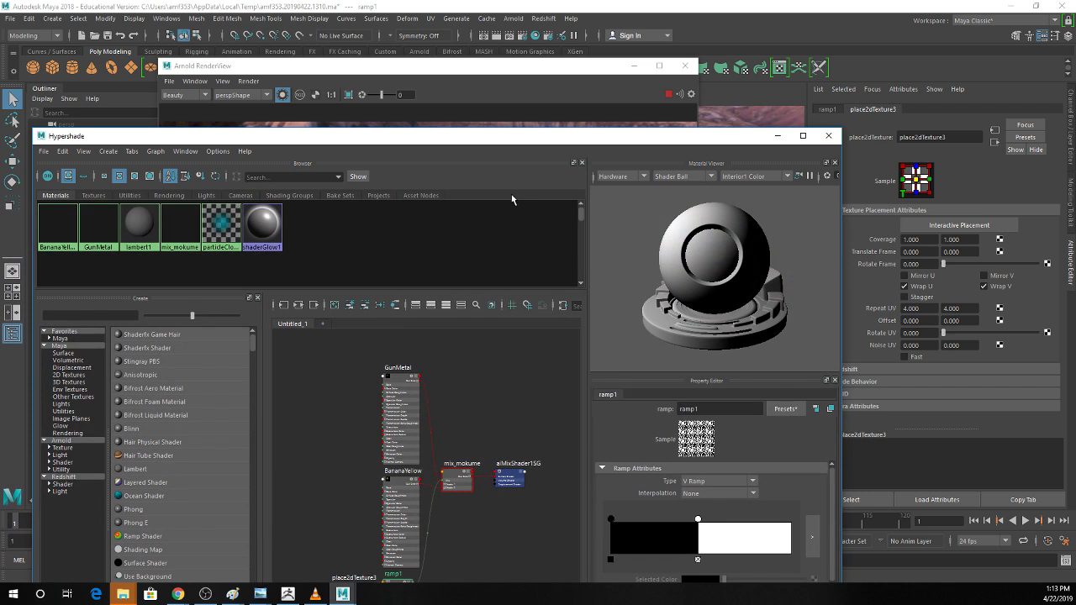
click(449, 477)
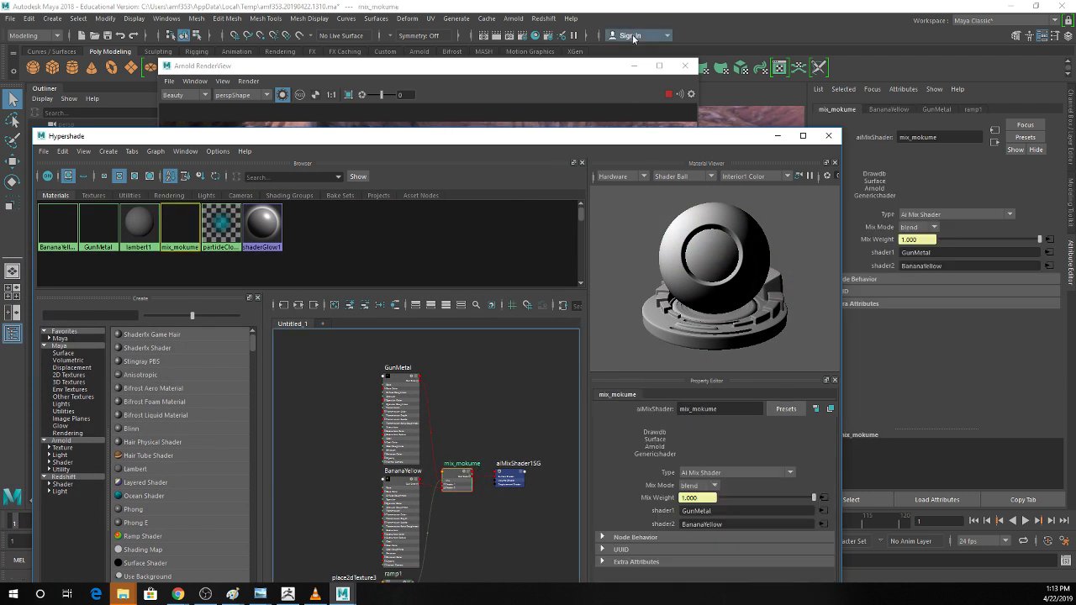
drag(622, 140, 871, 172)
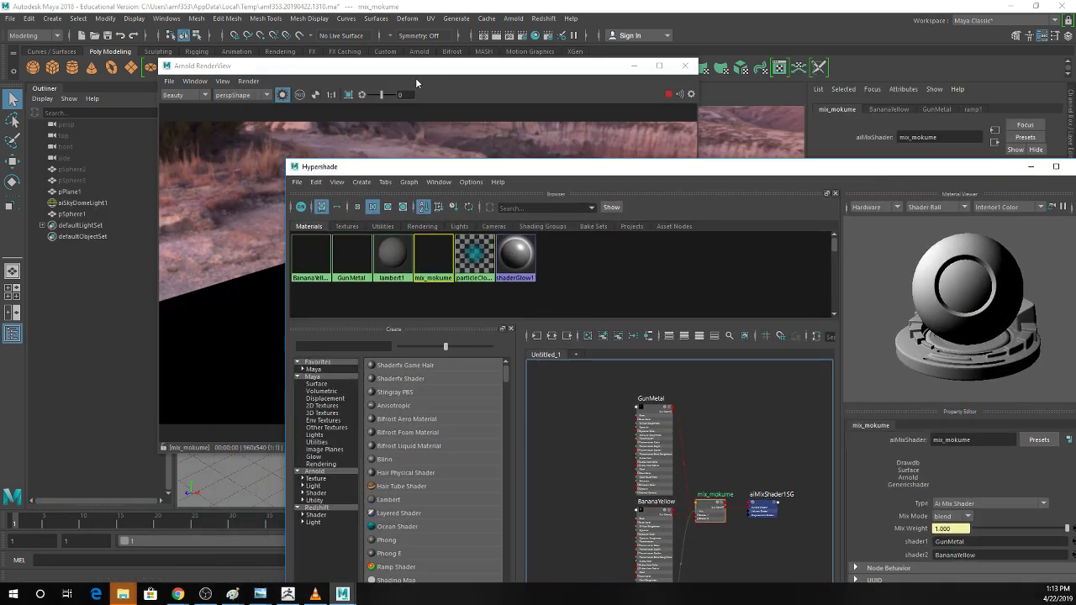
drag(422, 72, 317, 73)
drag(658, 163, 648, 65)
drag(201, 75, 83, 134)
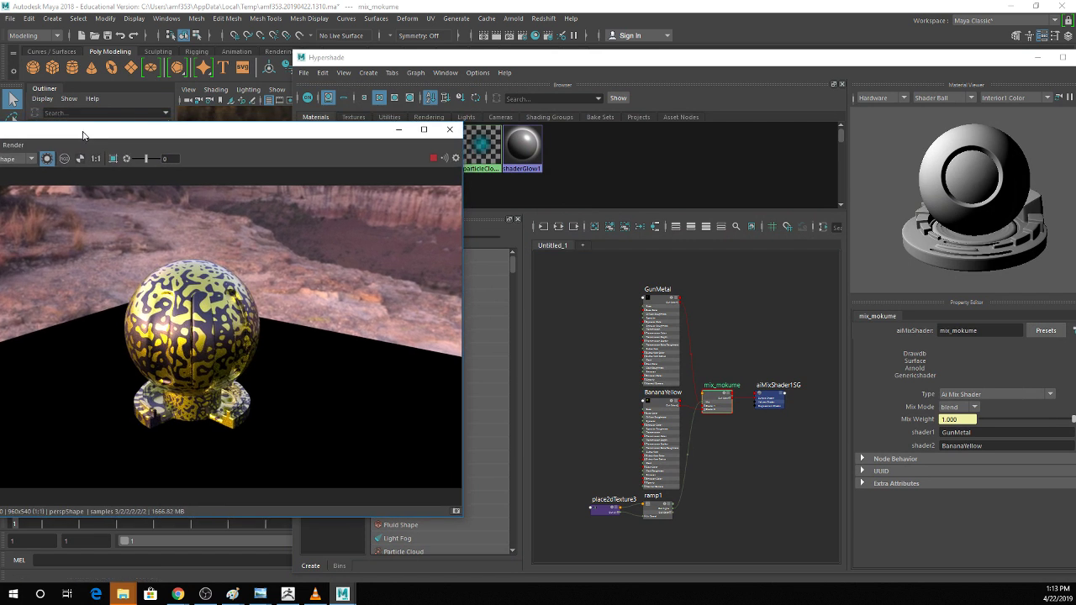
Compare isolated renders of GunMetal, BananaYellow, ramp1 and the blended mix_mokume material on the shader ball.
click(46, 159)
click(710, 397)
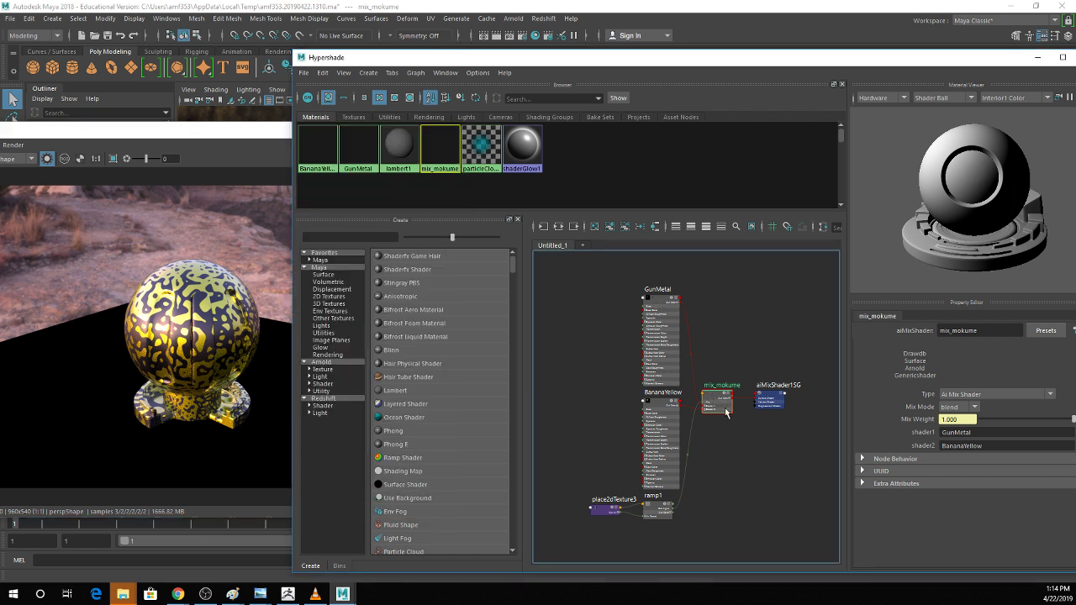
click(661, 301)
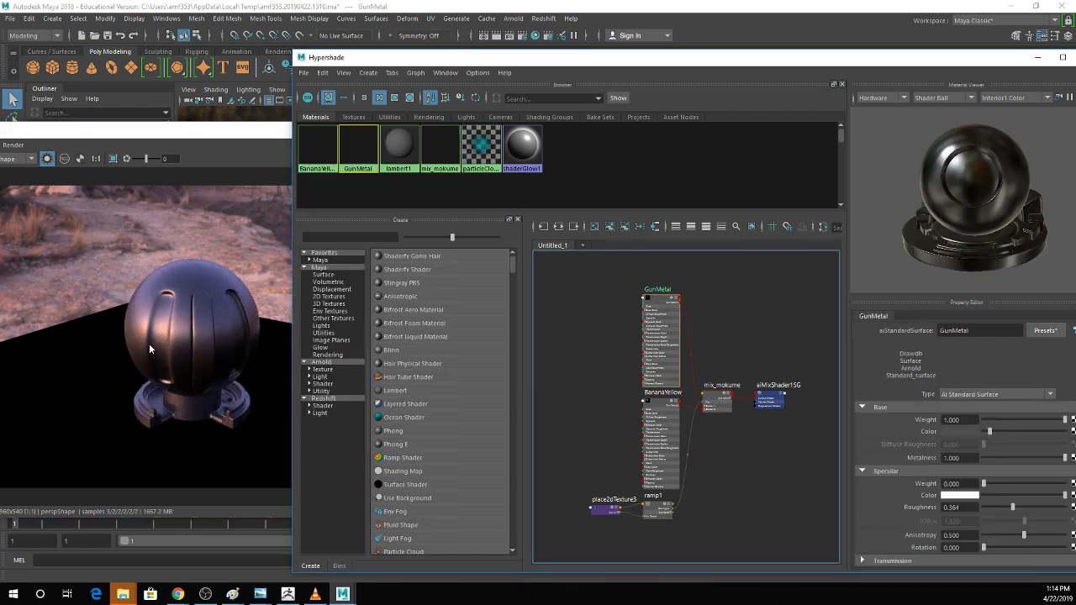
click(661, 405)
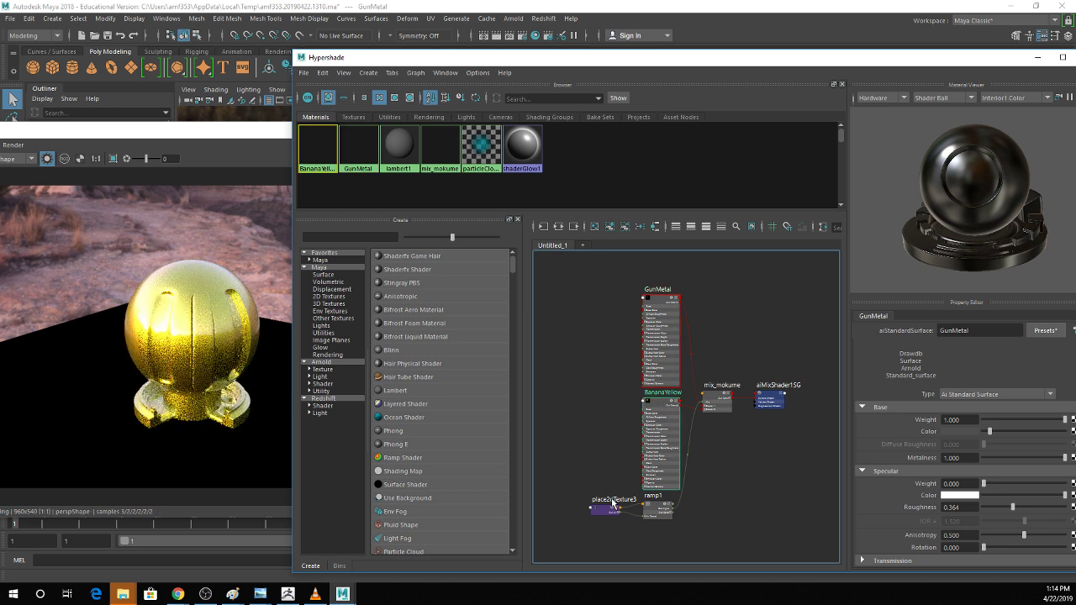
click(654, 507)
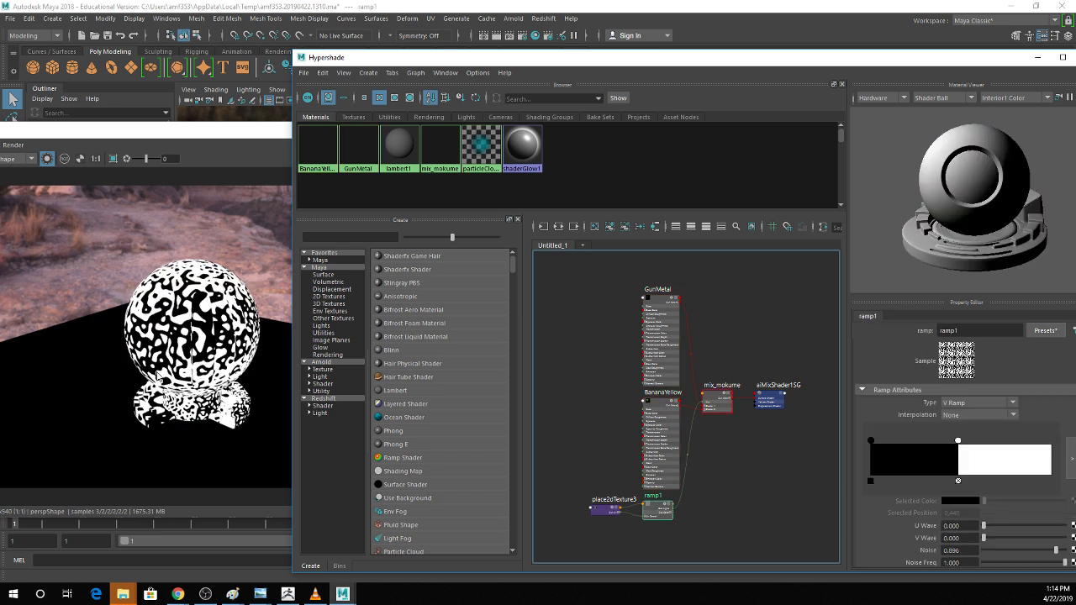
click(710, 394)
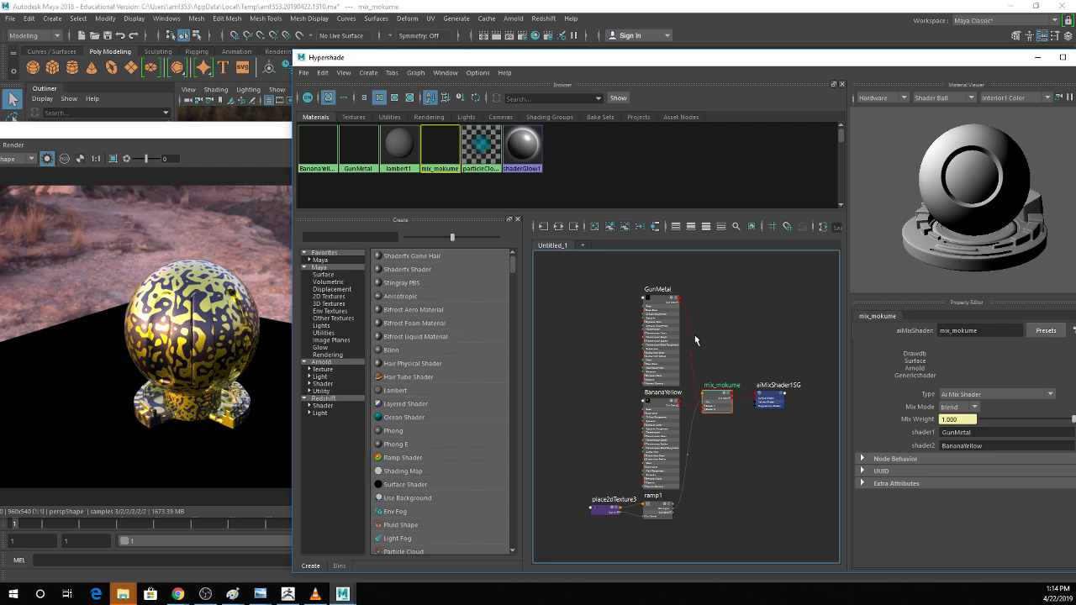
Save the scene, accepting the student version notice.
key(ctrl+s)
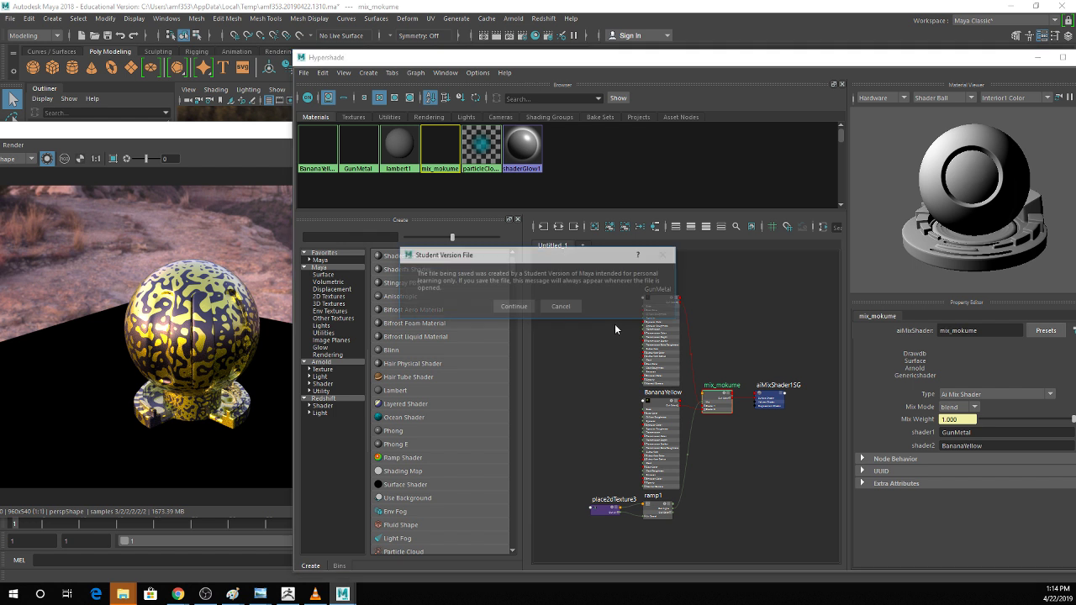
key(Return)
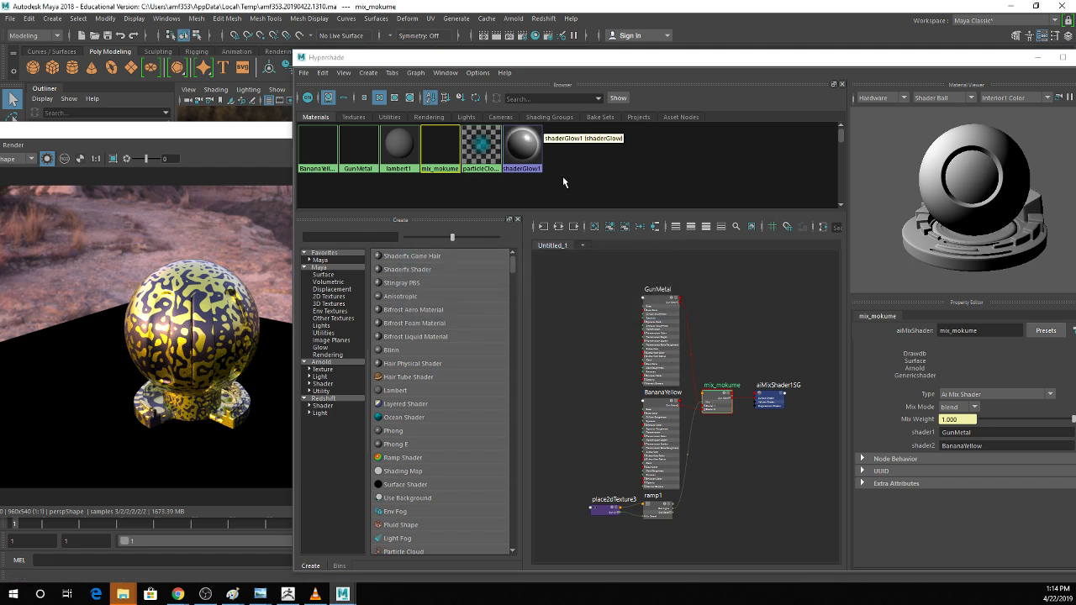
Clear the node graph, create a new aiMixShader and rename it Mix_ScratchOutside.
click(593, 227)
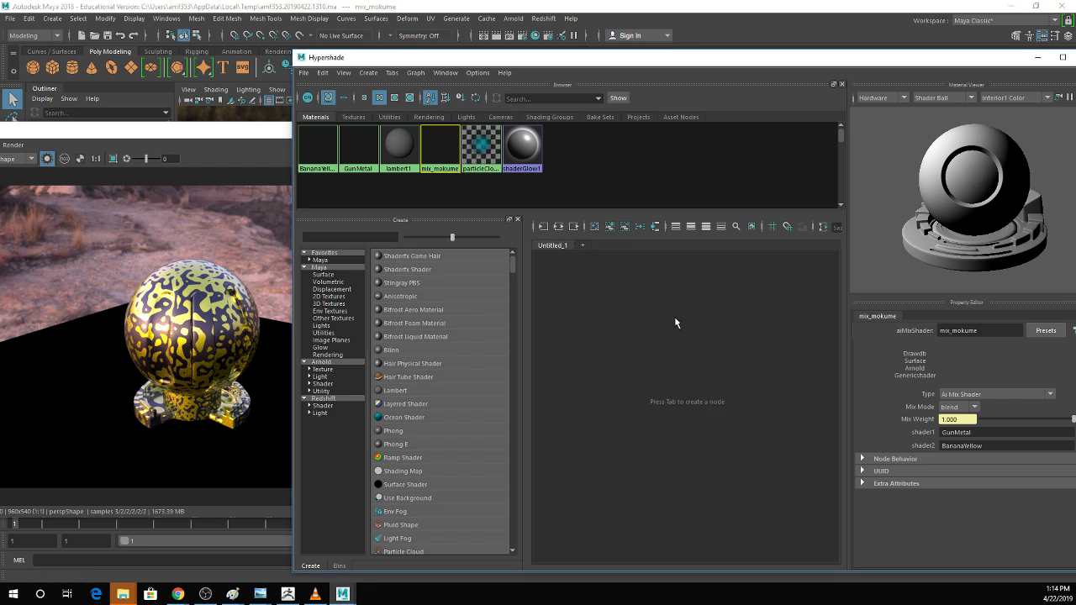
key(Tab)
text(mix)
key(Return)
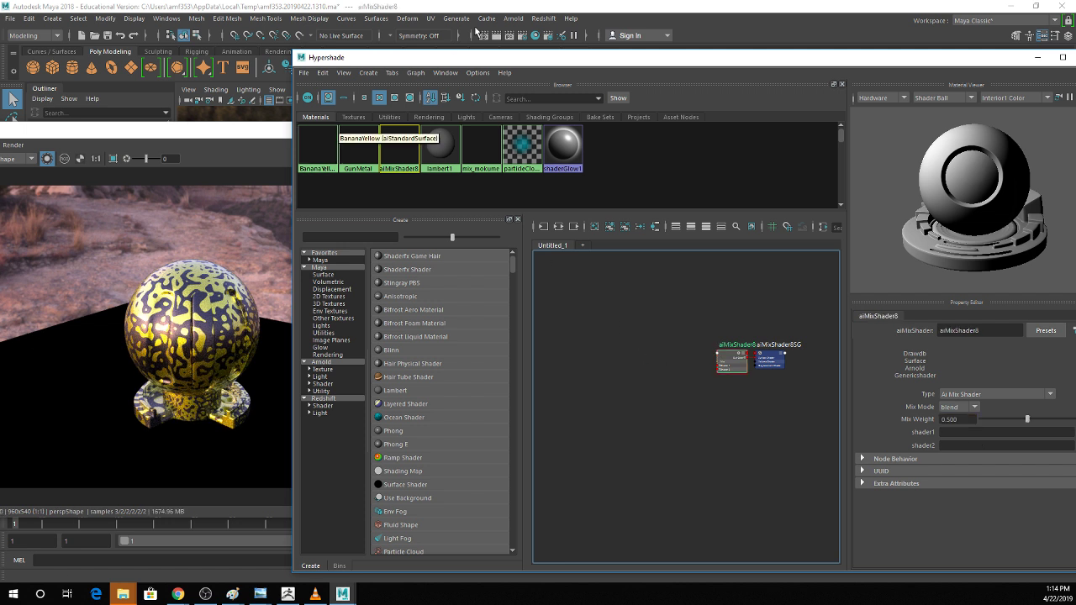
click(976, 330)
double_click(977, 330)
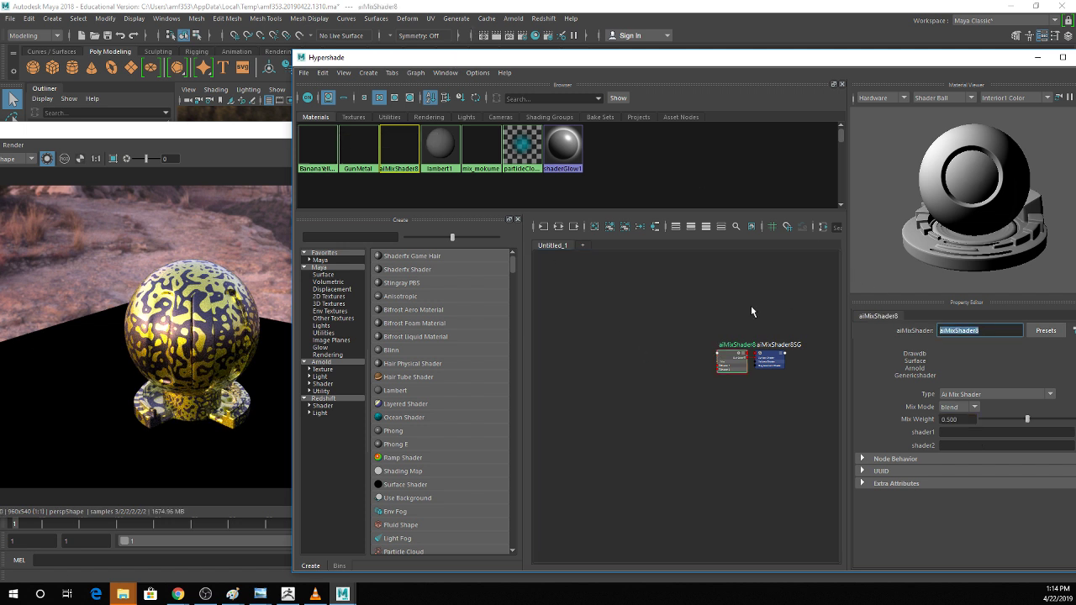
text(Mix_ScratchOutside)
key(Return)
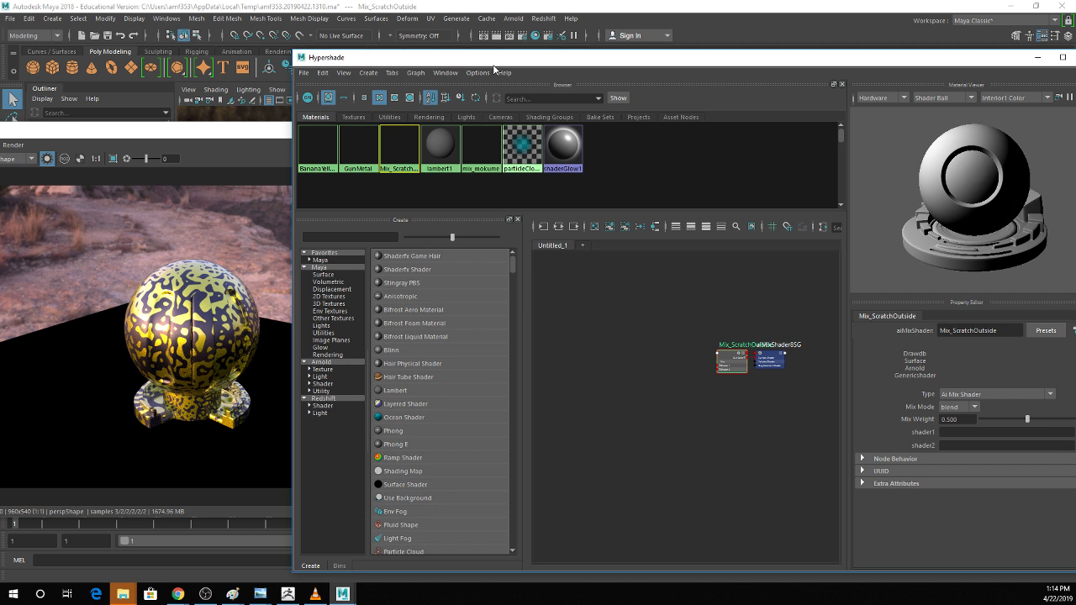
Assign the Mix_ScratchOutside material to the shader ball in the viewport, repositioning Hypershade to reach it.
drag(494, 64, 477, 274)
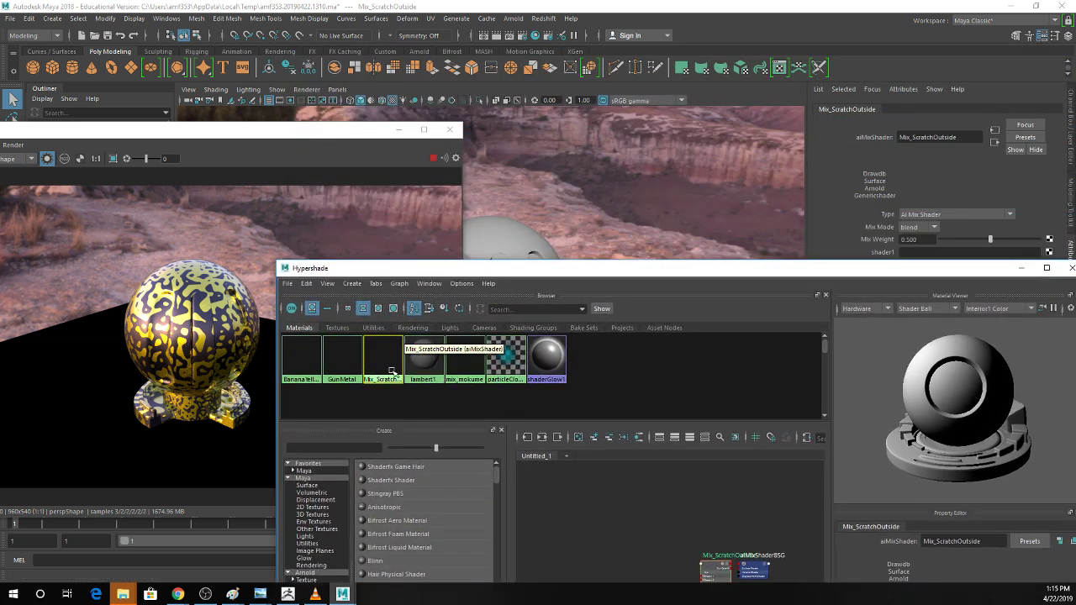
middle_drag(380, 378, 494, 222)
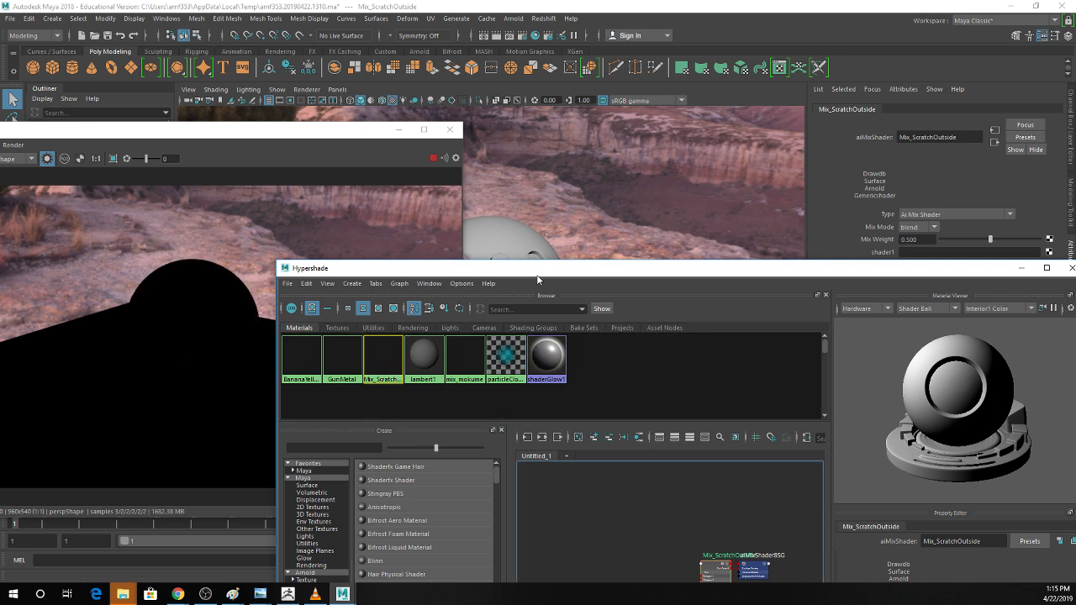
drag(537, 274, 520, 104)
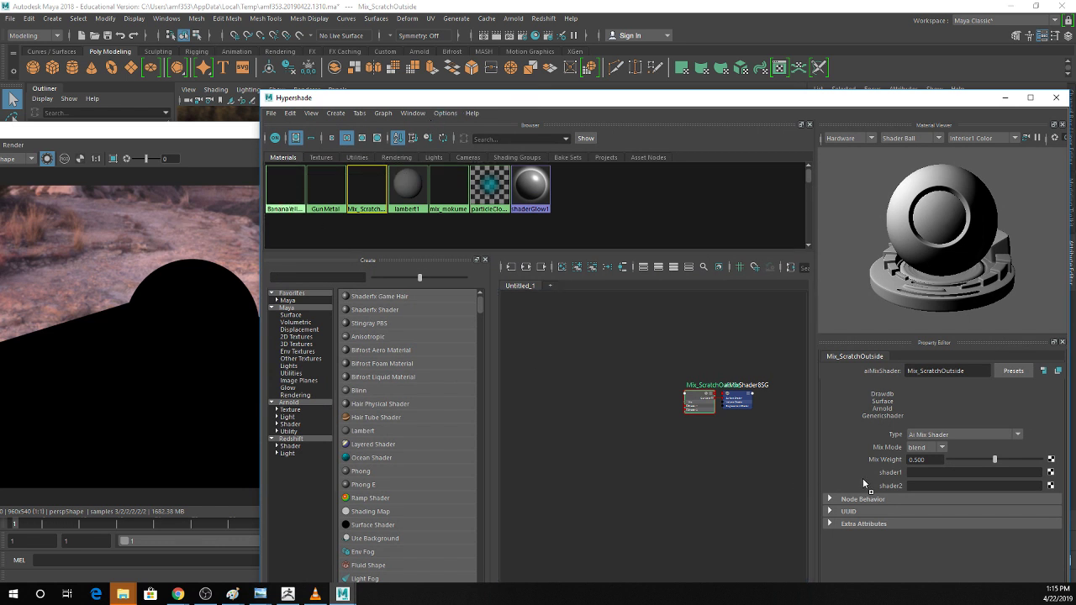
Set BananaYellow as shader2 and GunMetal as shader1 of Mix_ScratchOutside.
middle_drag(286, 186, 924, 484)
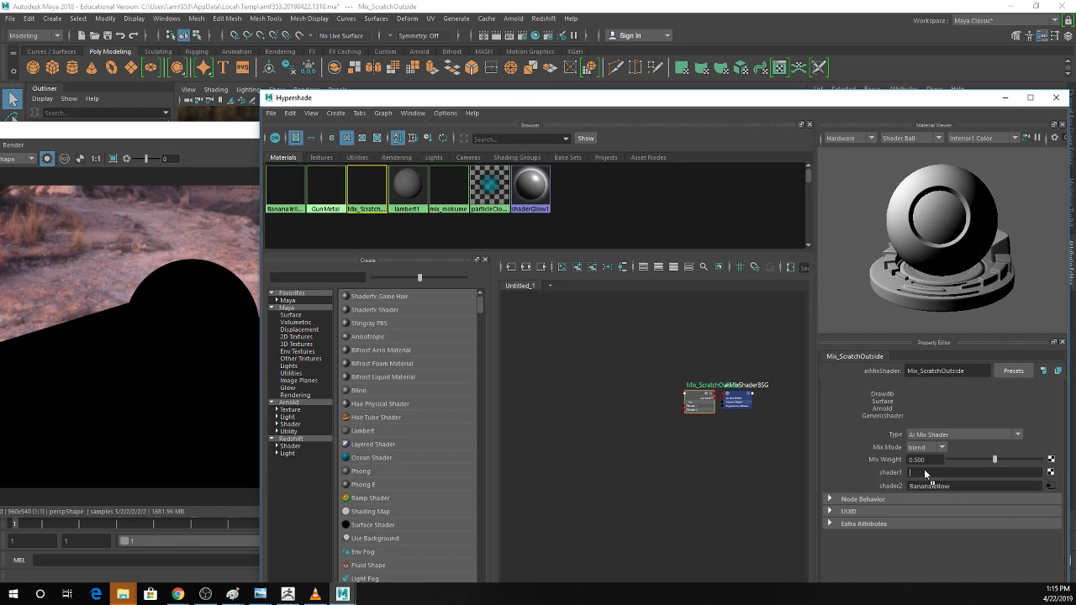
text(GunMetal)
key(Return)
Add an aiCurvature node to the Mix_ScratchOutside graph.
scroll(592, 405, up, 2)
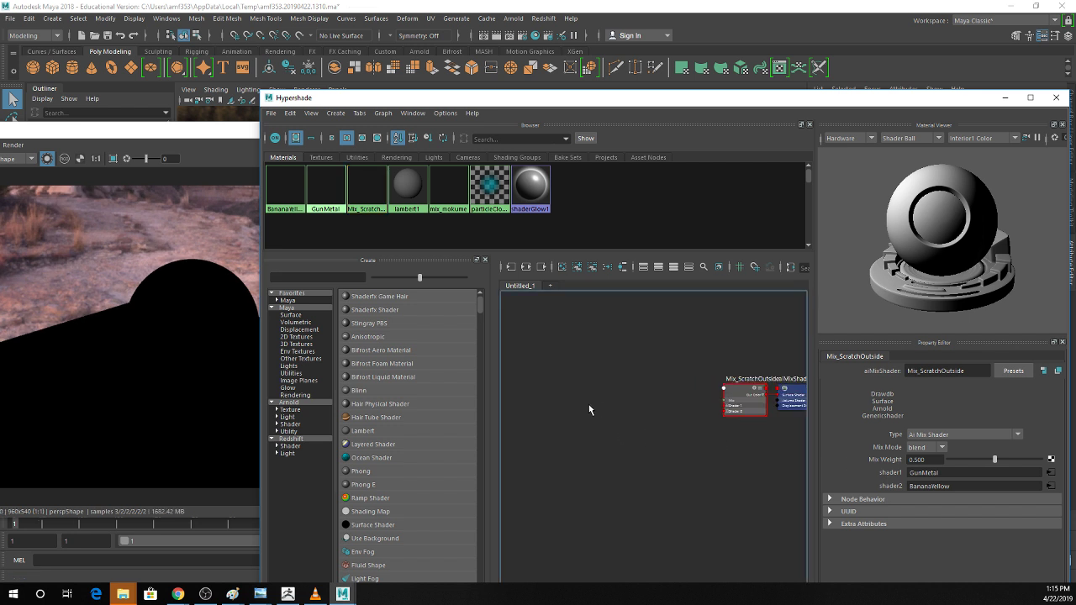
key(Tab)
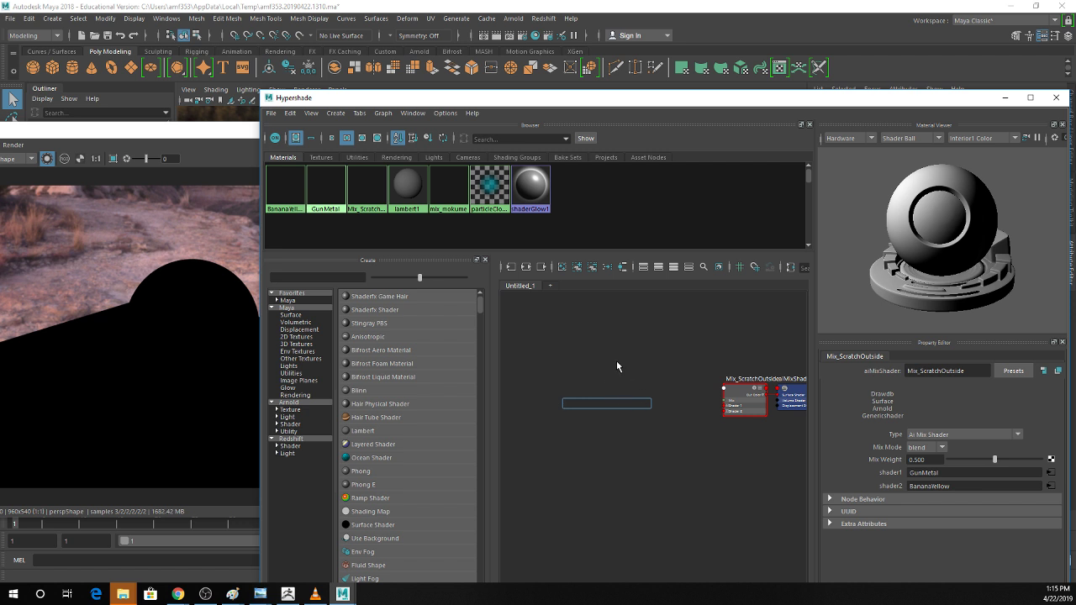
text(curv)
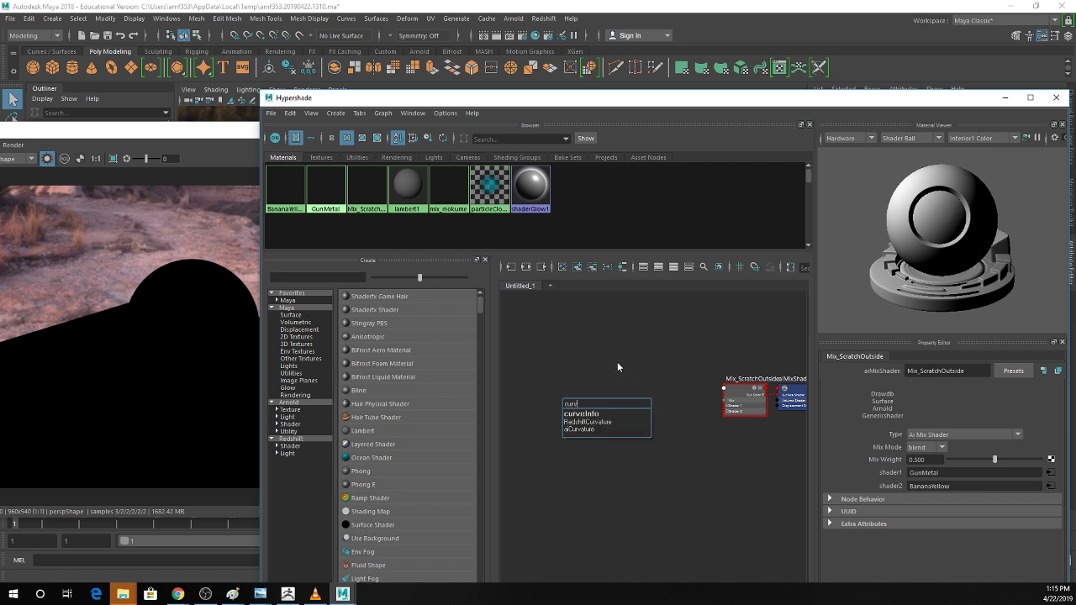
key(Down)
key(Down)
key(Down)
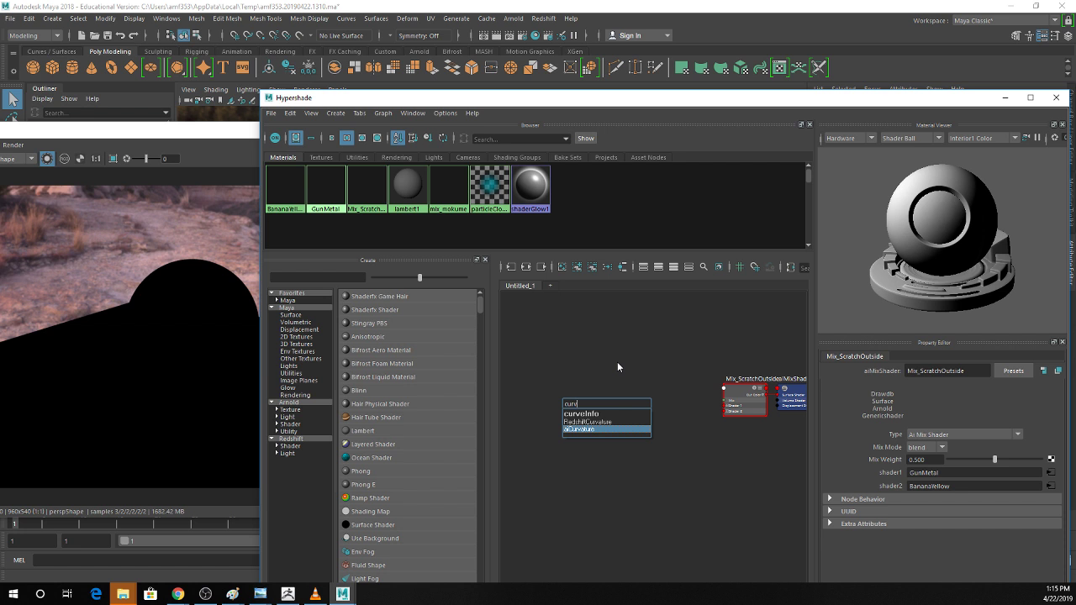
key(Return)
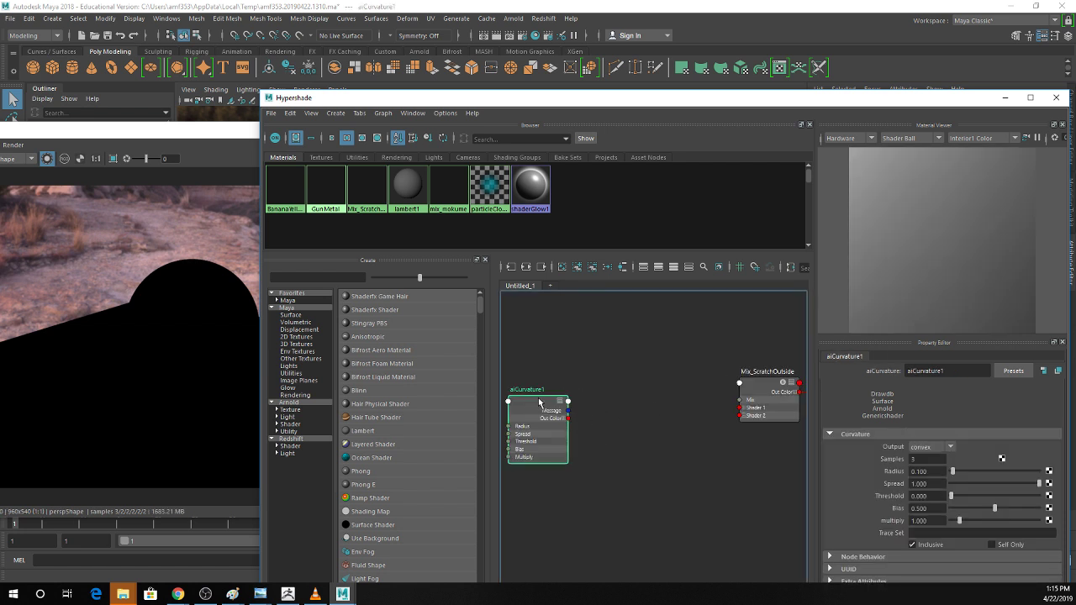
Place the aiCurvature node beside Mix_ScratchOutside and connect its Out Color R to the Mix input.
drag(568, 417, 738, 383)
click(563, 417)
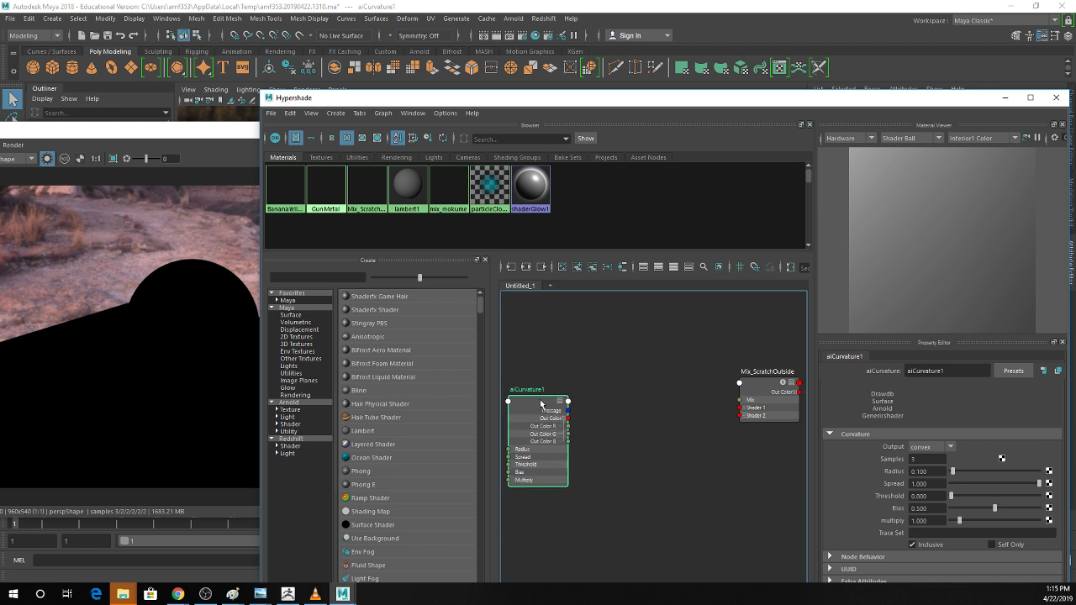
drag(566, 425, 723, 388)
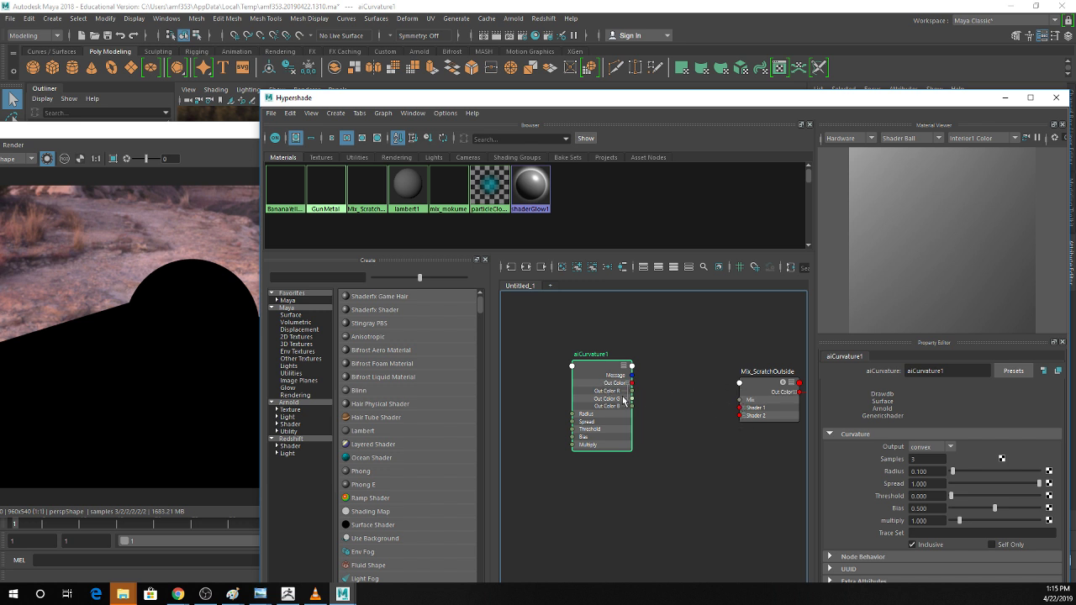
drag(634, 392, 741, 402)
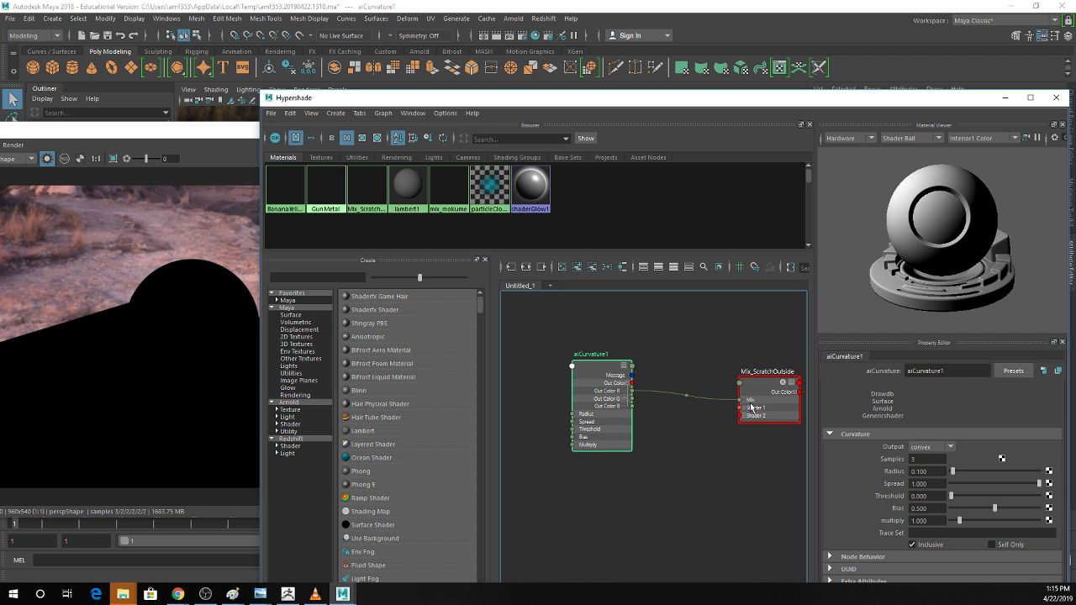
Compare close-up renders of Mix_ScratchOutside and the isolated aiCurvature mask along the shader ball's edges.
click(763, 380)
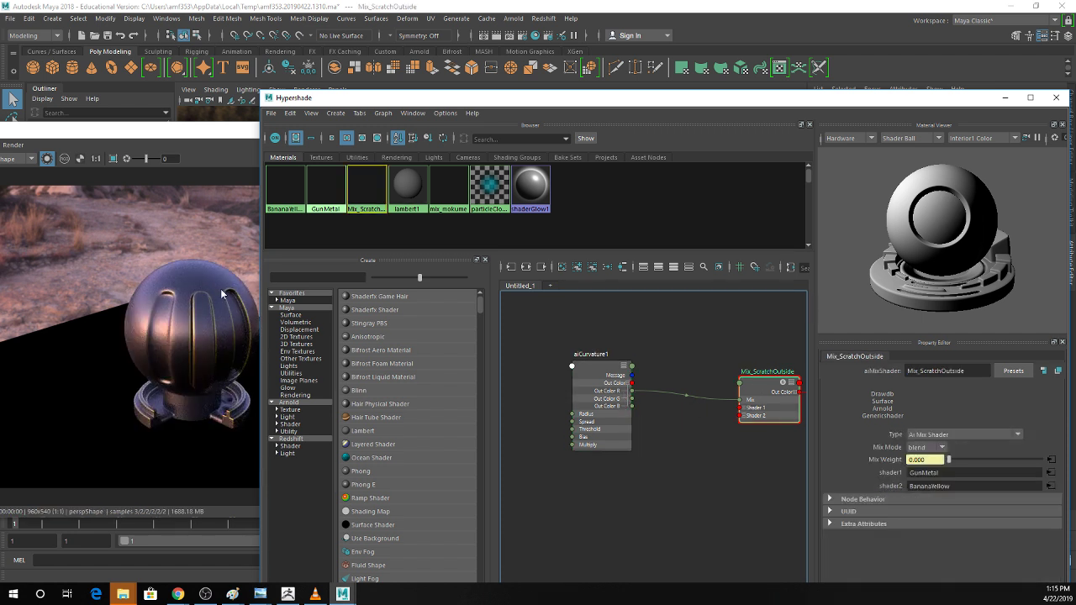
scroll(190, 300, up, 3)
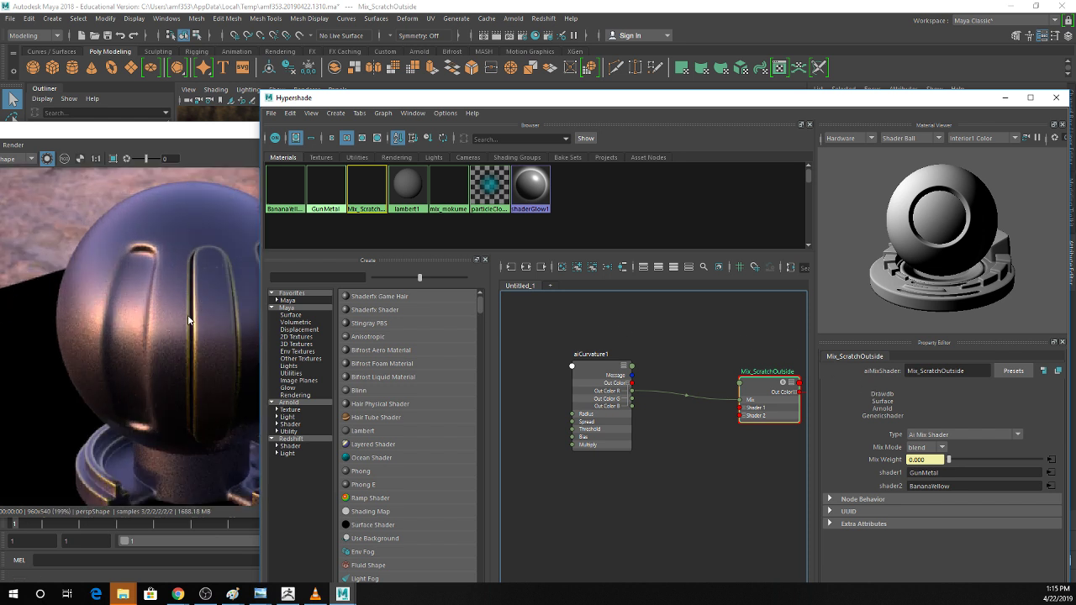
click(578, 368)
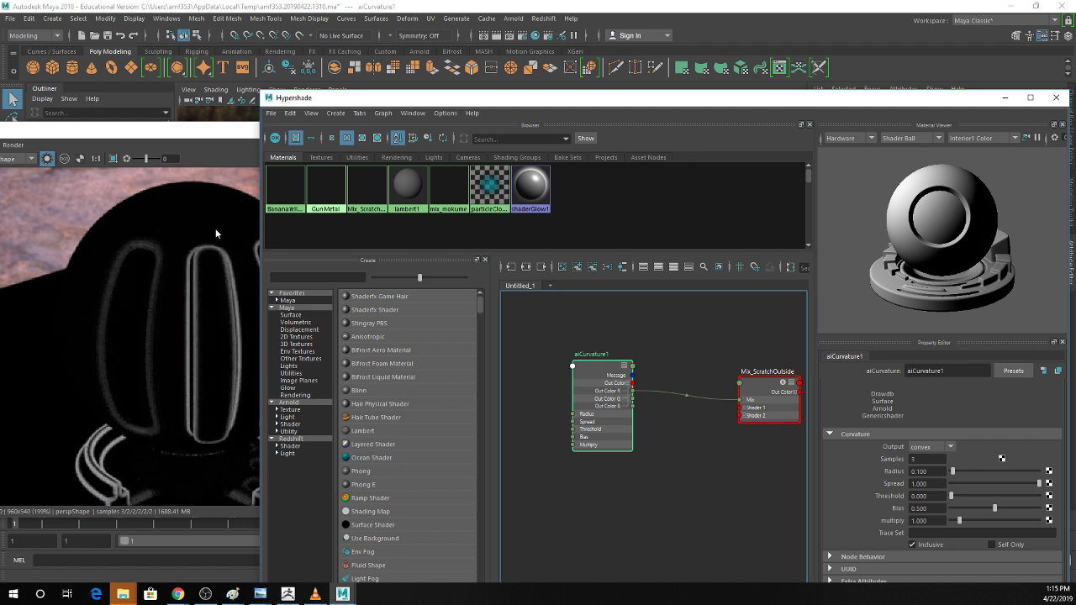
drag(171, 124, 112, 106)
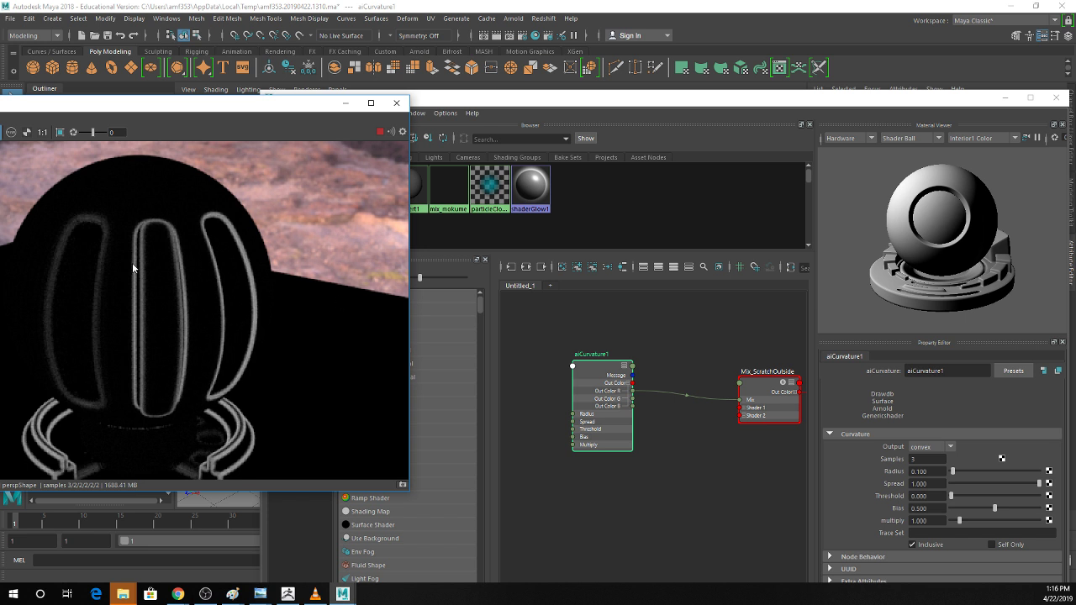
Swap the materials in Mix_ScratchOutside, with GunMetal as shader2 and BananaYellow as shader1.
click(761, 382)
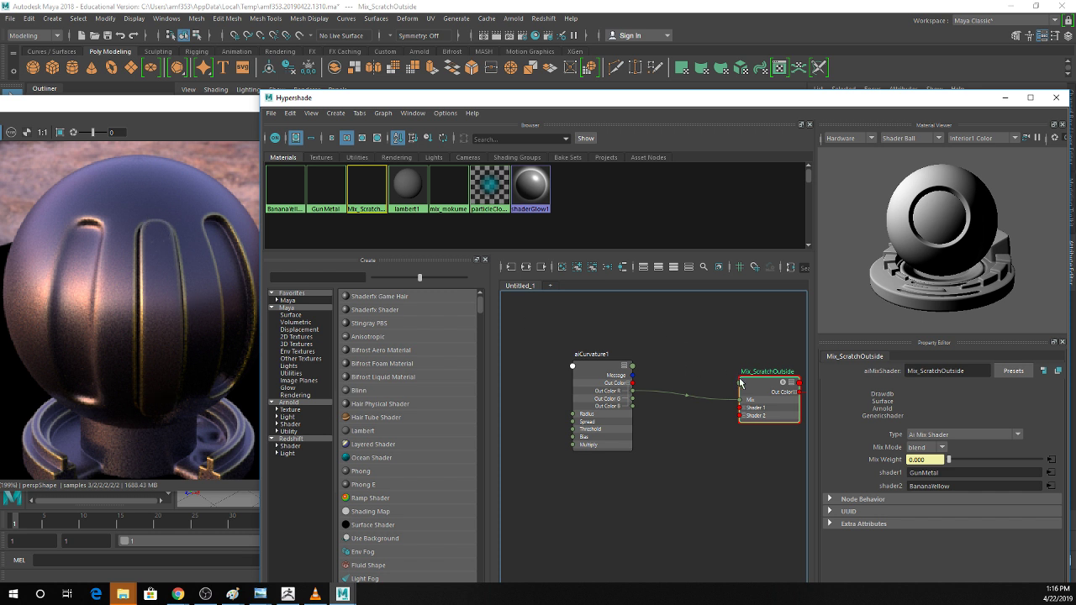
middle_drag(331, 179, 897, 487)
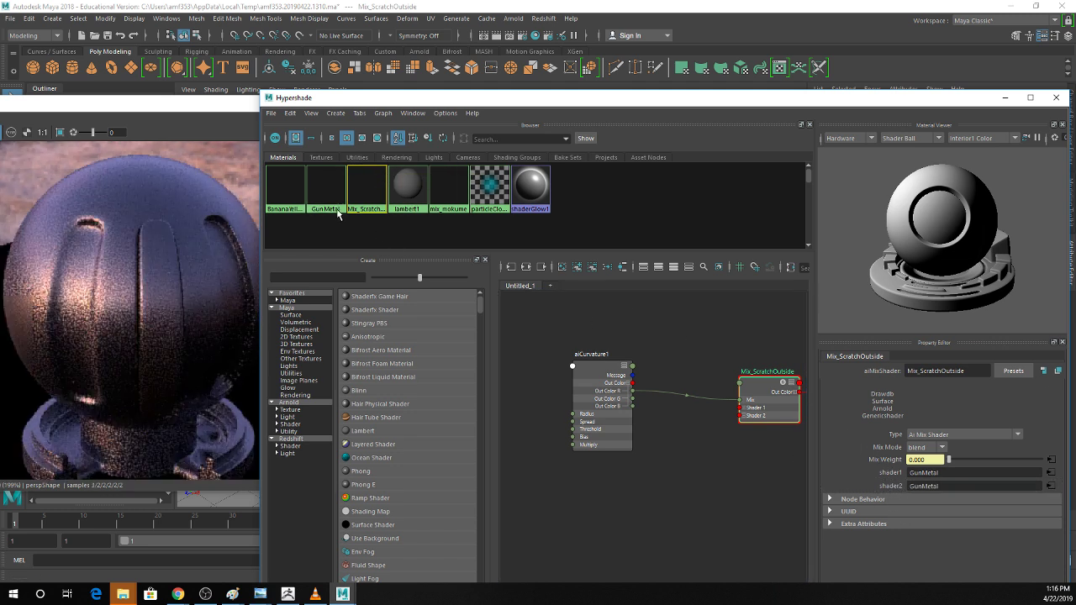
middle_drag(272, 197, 894, 475)
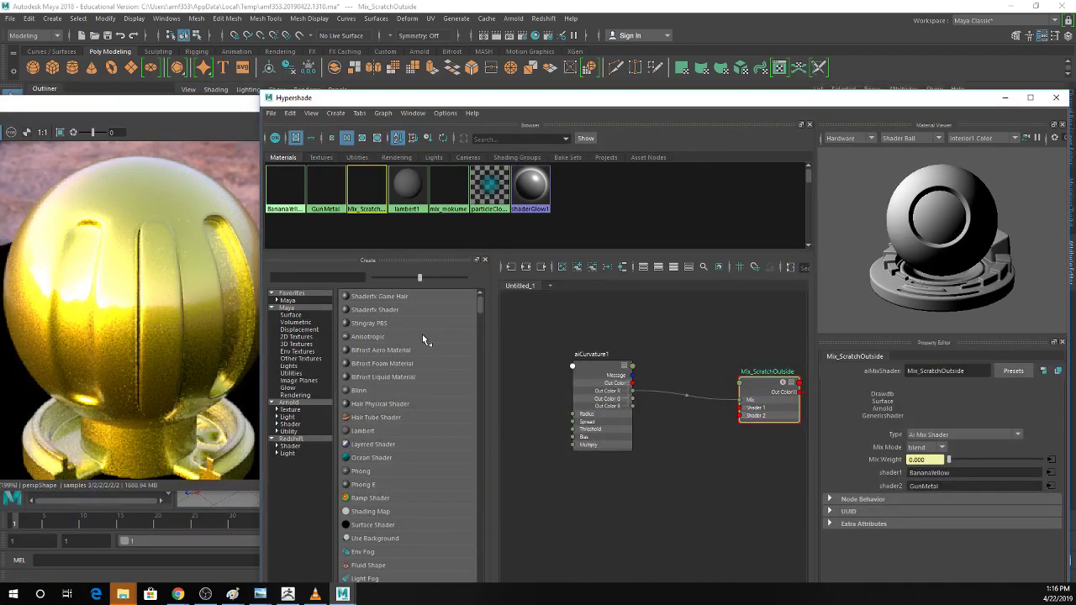
Set the aiCurvature node's Radius to 0.419 and Spread to 0.729, and check the Mix_ScratchOutside render.
click(600, 377)
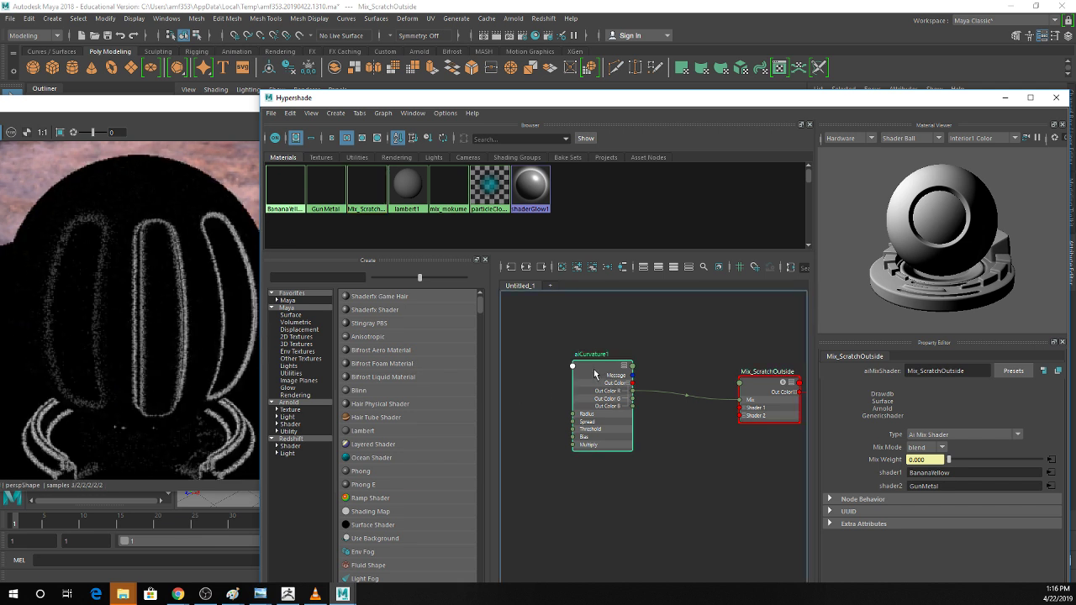
drag(599, 378, 566, 382)
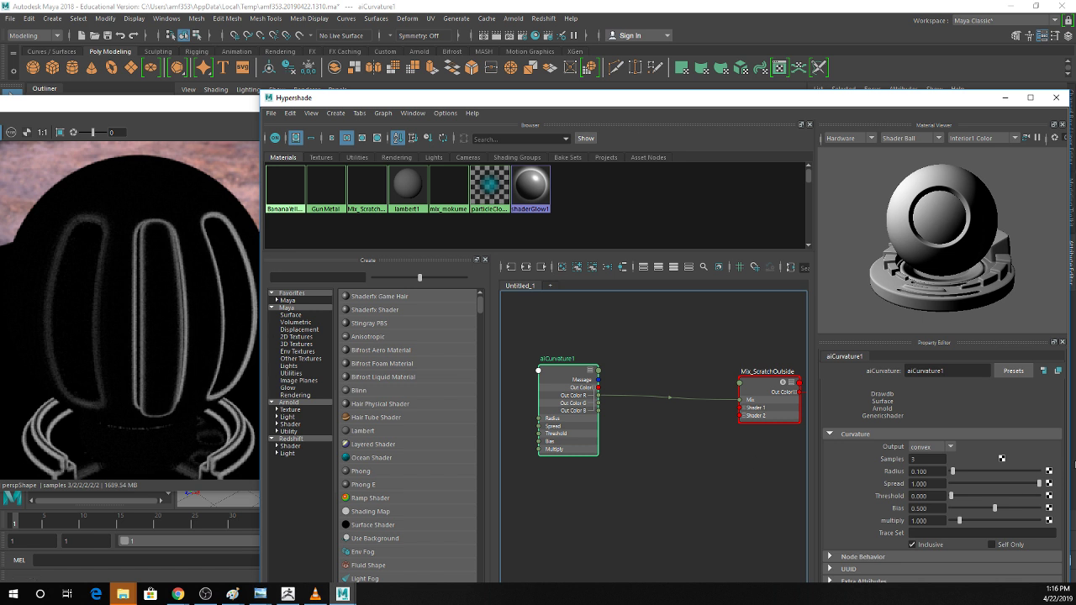
drag(953, 472, 958, 473)
drag(1039, 484, 1015, 493)
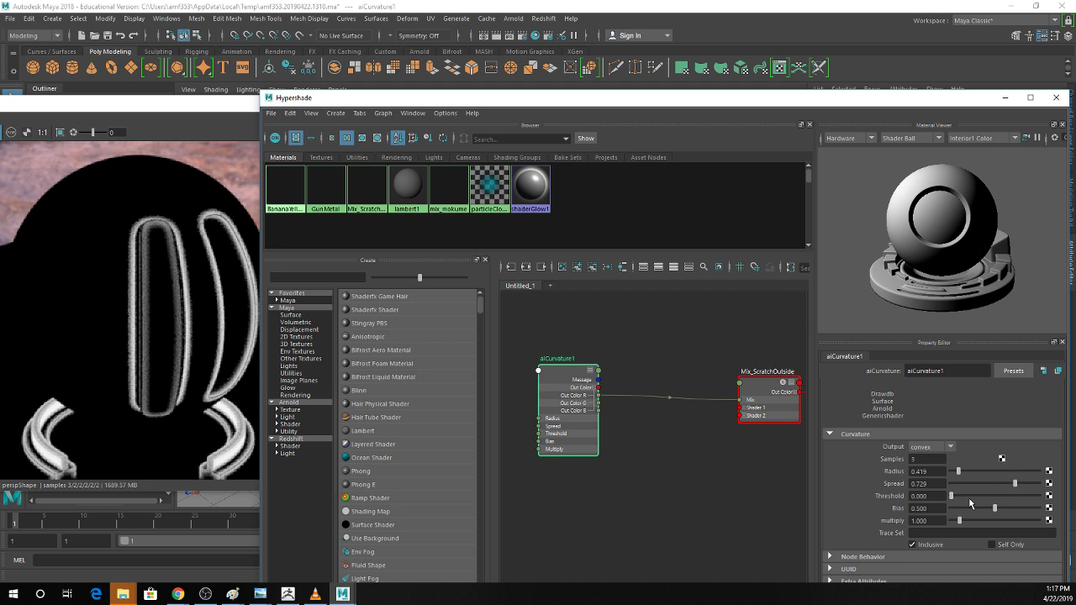
drag(994, 508, 998, 509)
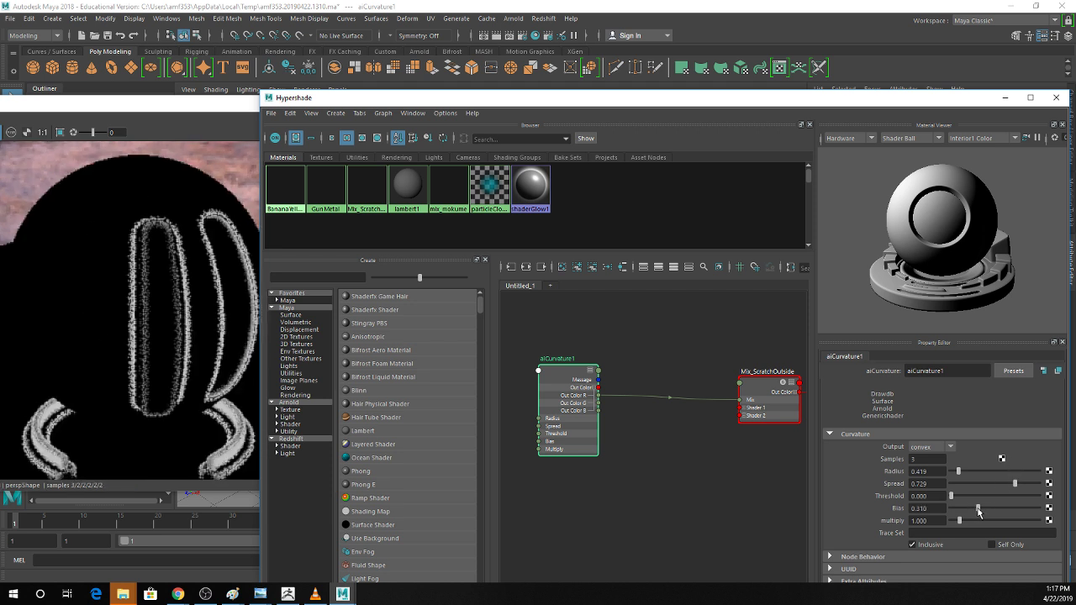
key(ctrl+z)
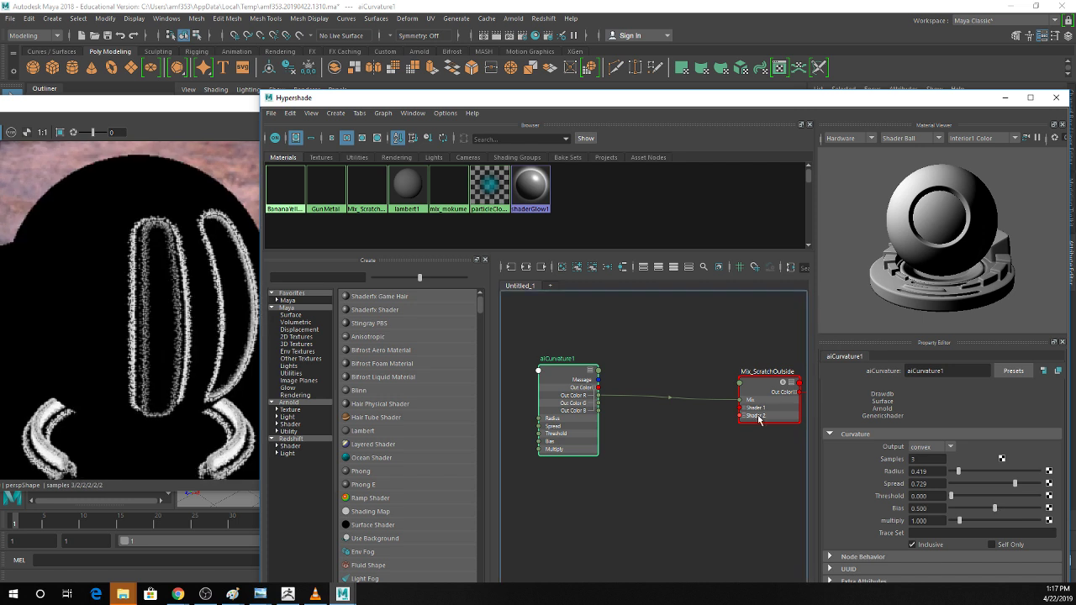
click(773, 388)
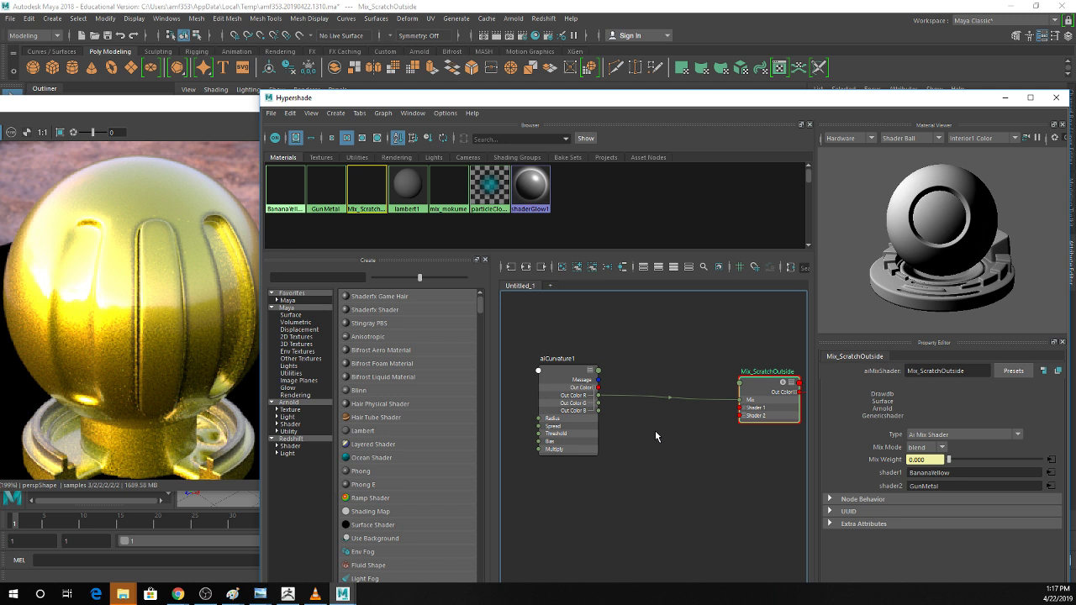
Insert an aiRange node, connecting the curvature's Out Color to its Input and its Out Color R to the Mix of Mix_ScratchOutside.
key(Tab)
text(range)
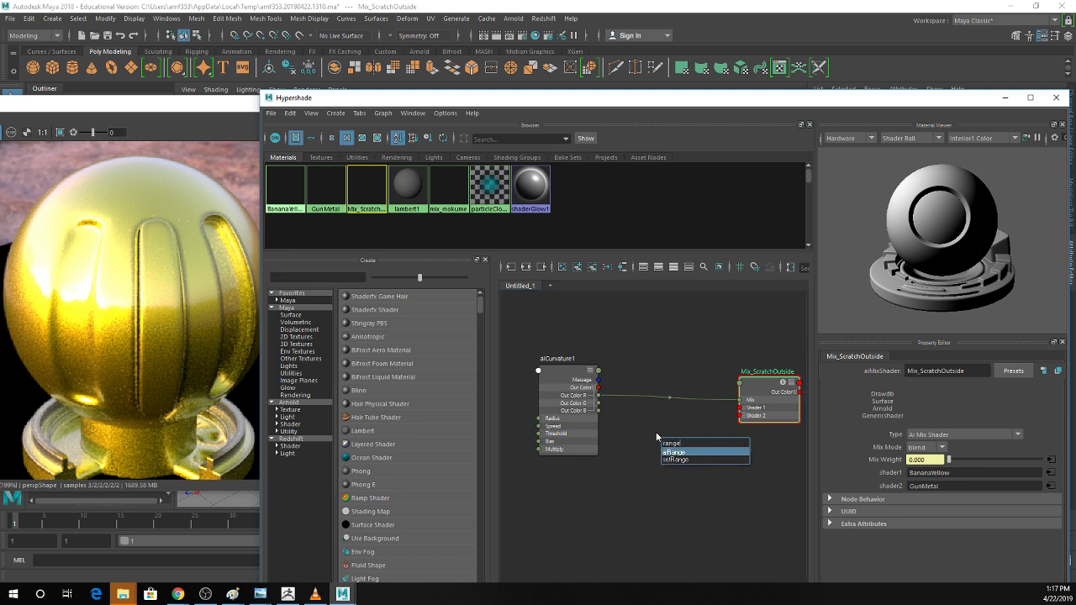
key(Return)
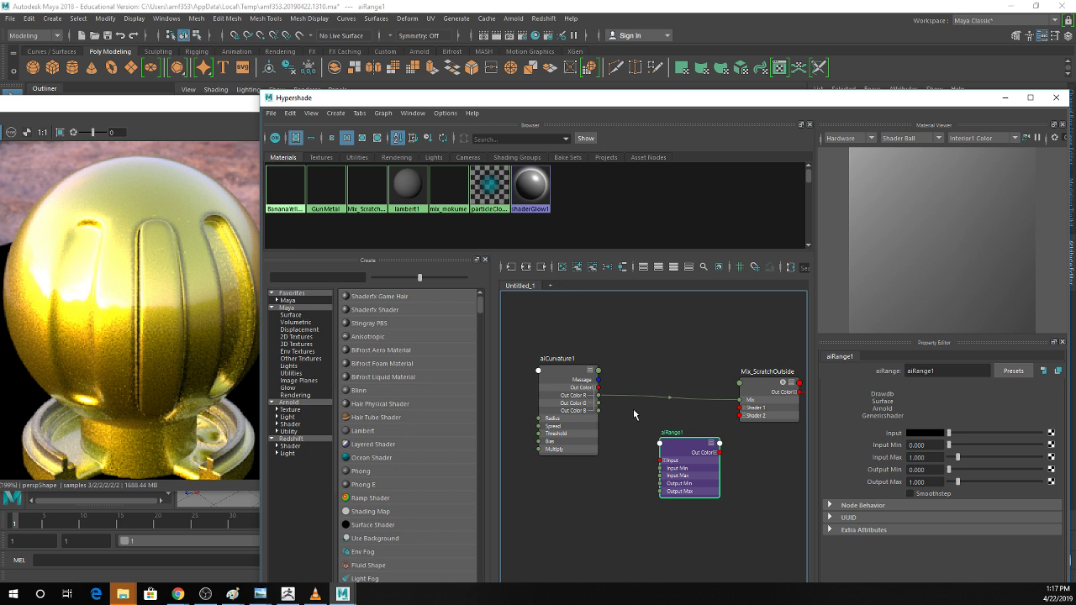
drag(670, 445, 651, 340)
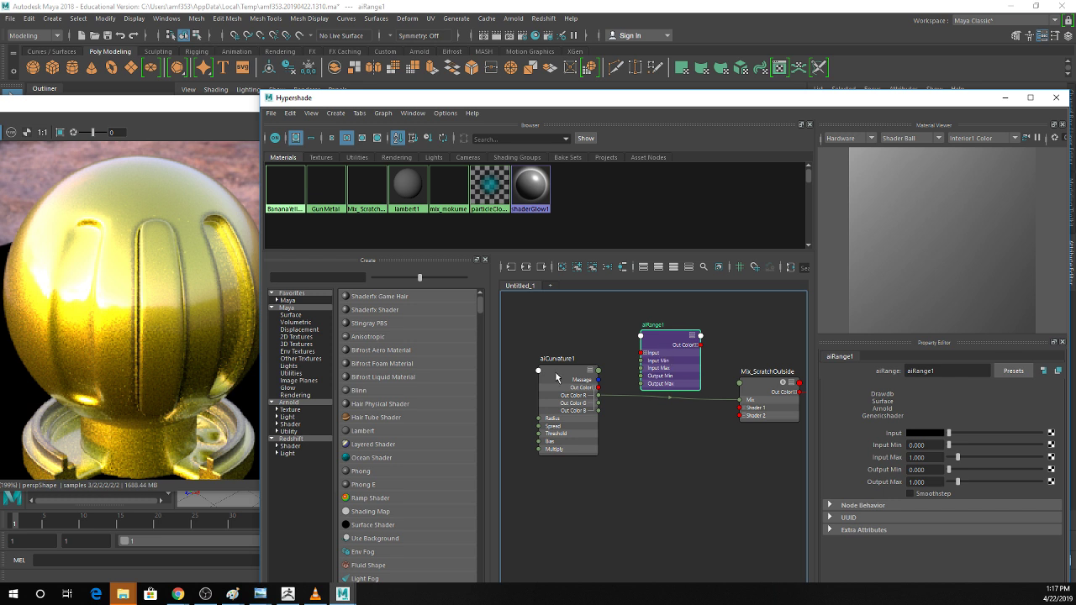
drag(663, 344, 653, 347)
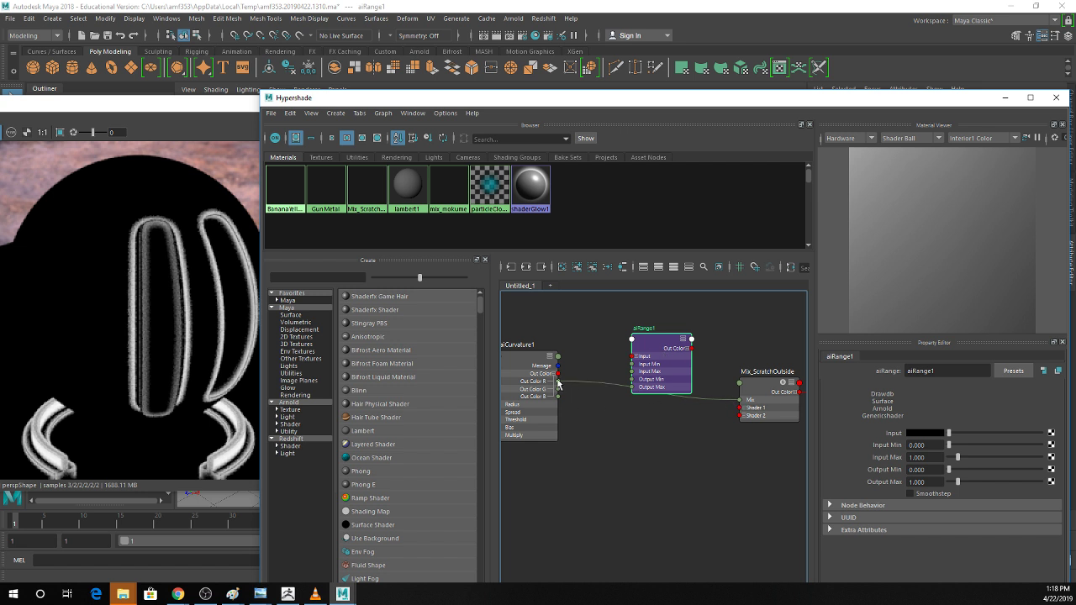
drag(557, 382, 637, 359)
drag(691, 356, 739, 402)
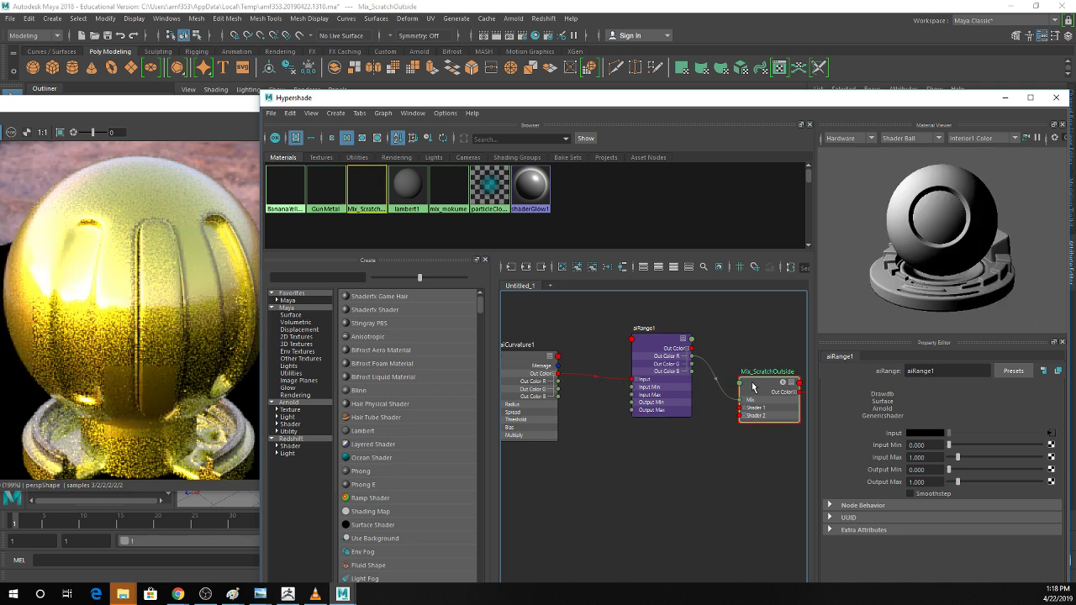
Restrict the Mix_ScratchOutside render to a crop region covering the upper grooves of the shader ball.
click(753, 386)
click(58, 132)
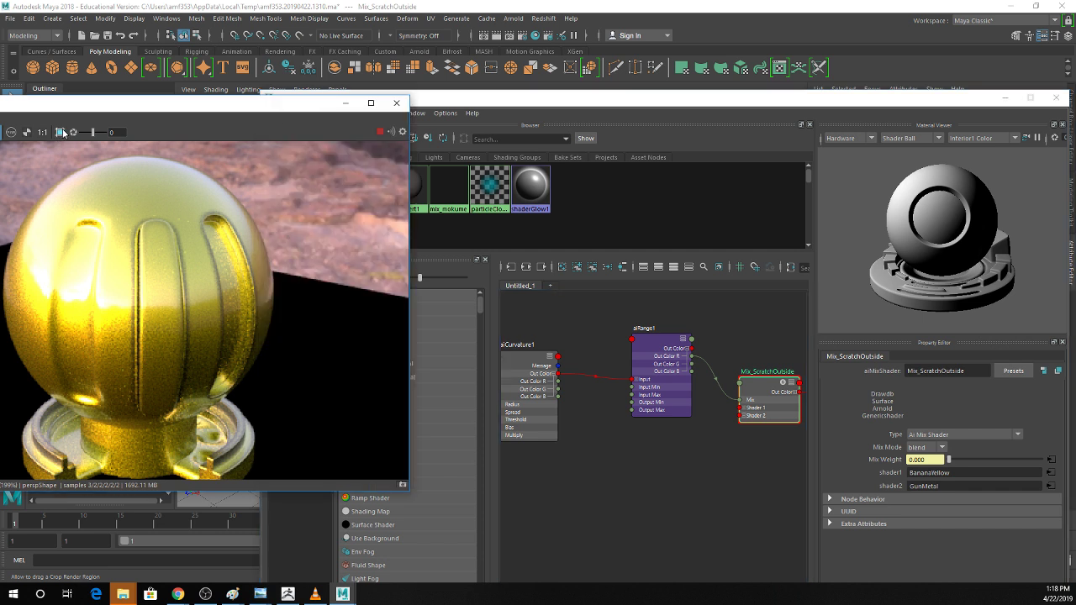
drag(78, 190, 274, 352)
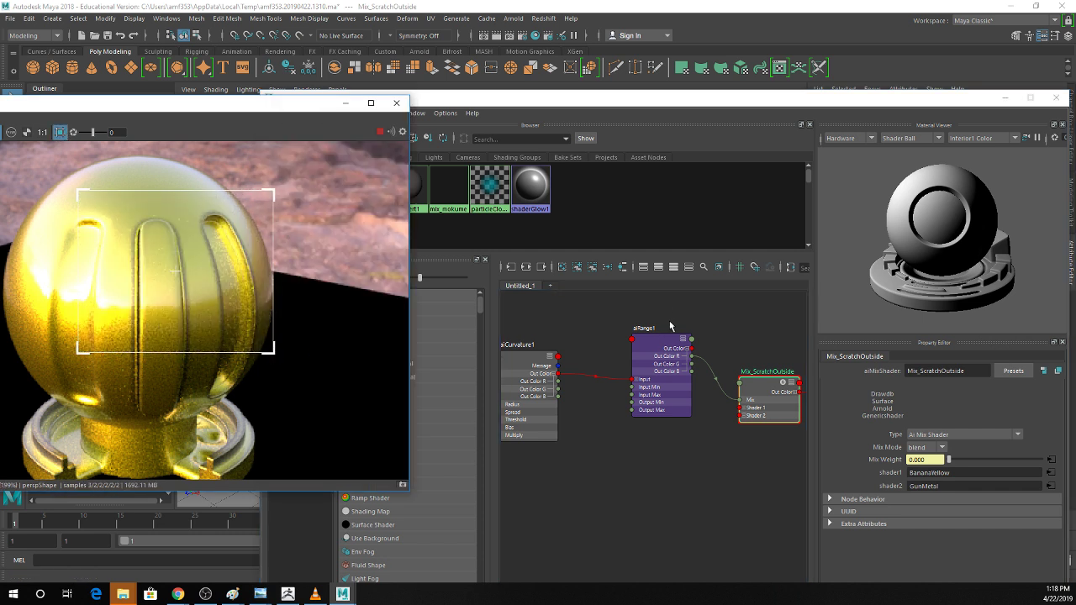
Set aiRange1's Input Min to 0.123, Input Max to 1.411 and Output Max to 5.644, and check the Mix_ScratchOutside render.
click(660, 344)
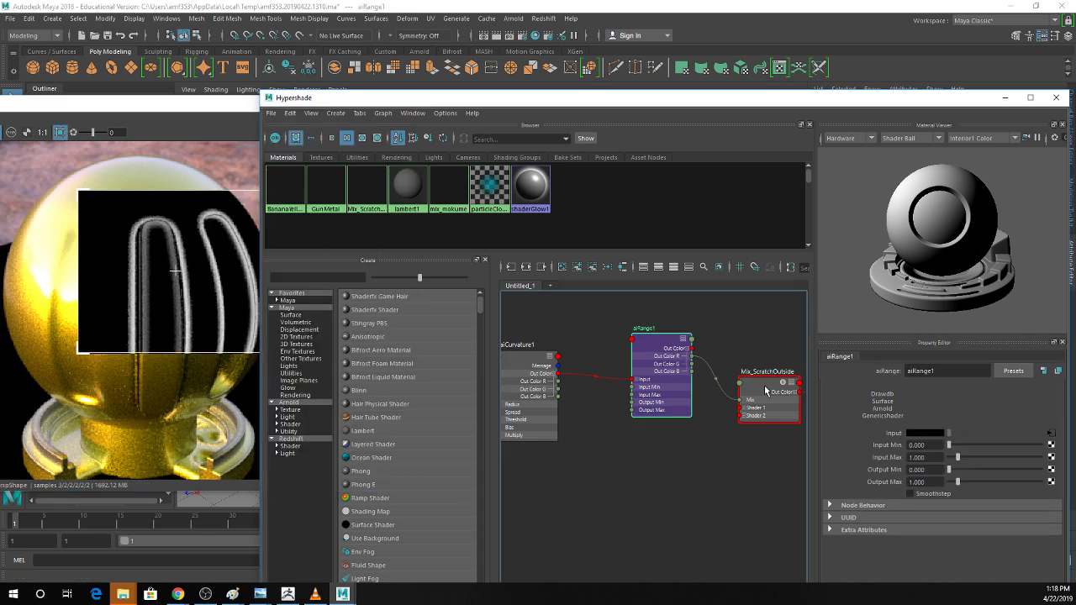
drag(949, 446, 1000, 482)
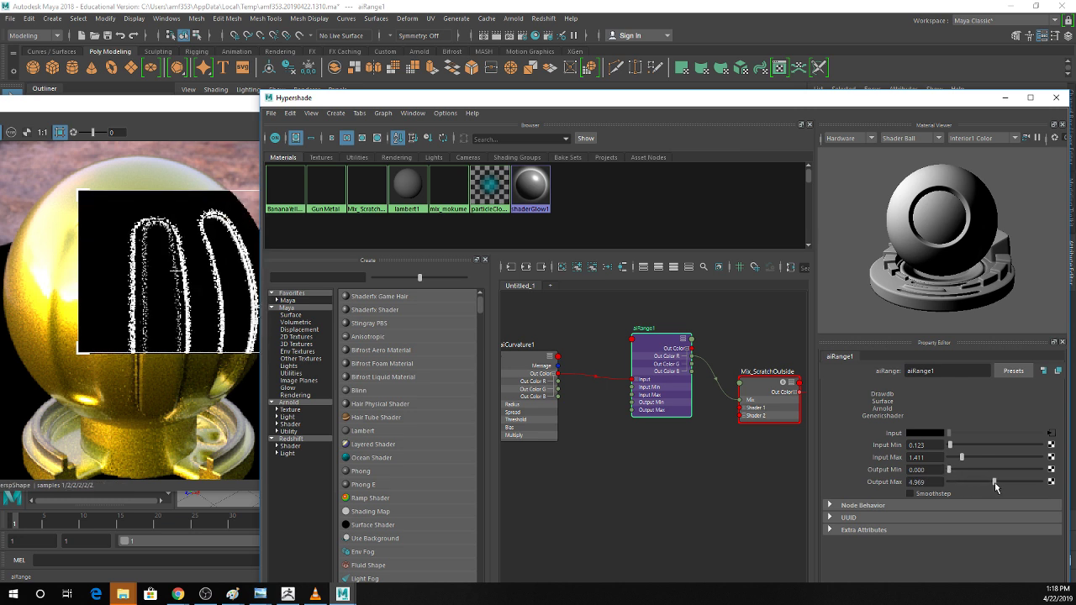
click(761, 391)
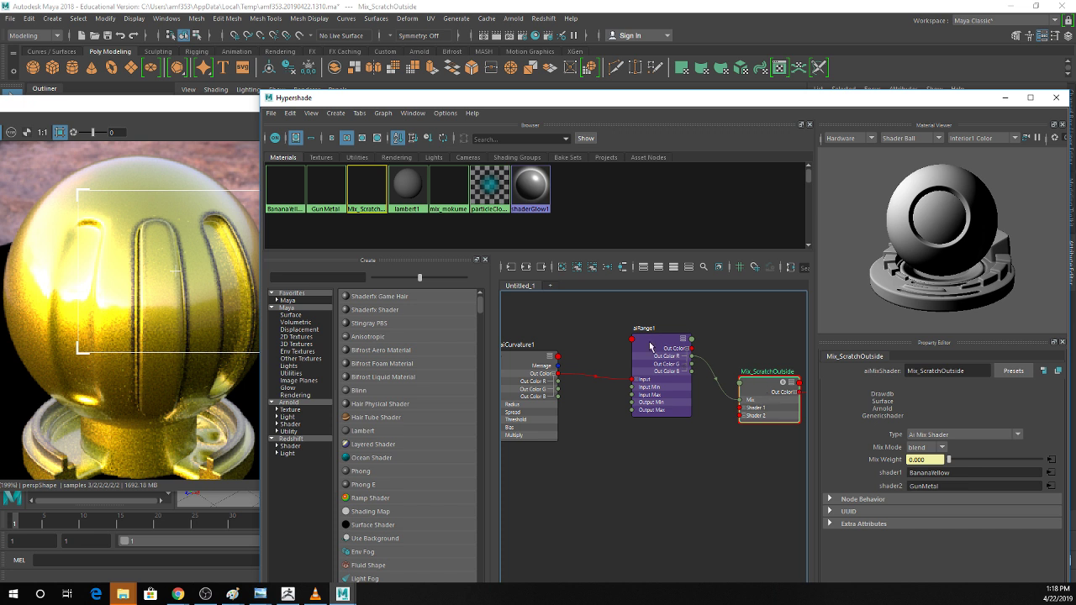
Set the aiCurvature node's Radius to 0.839 and check the Mix_ScratchOutside render.
click(524, 359)
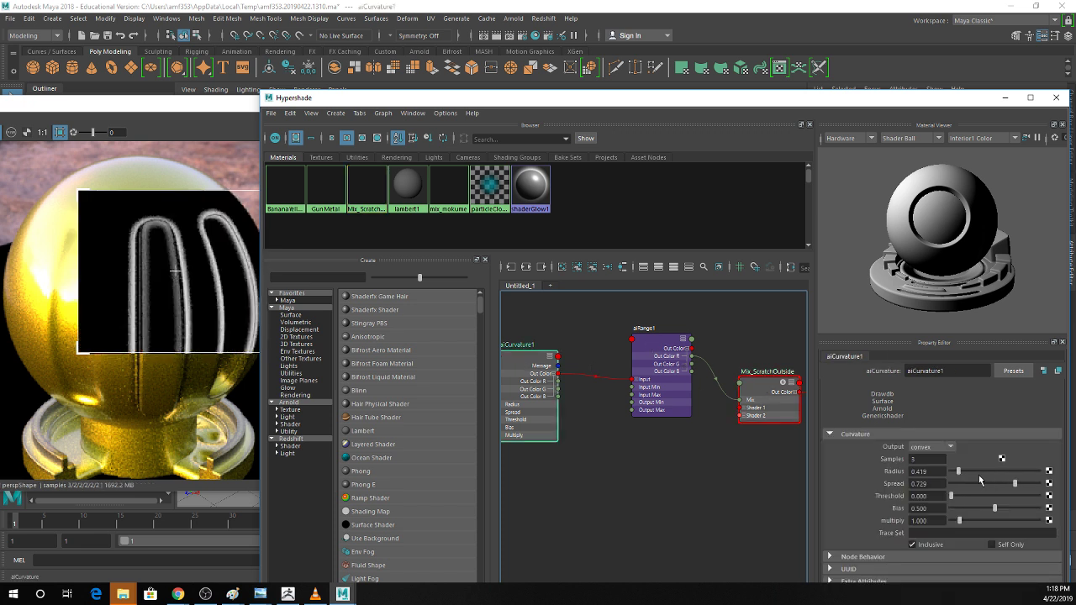
click(965, 471)
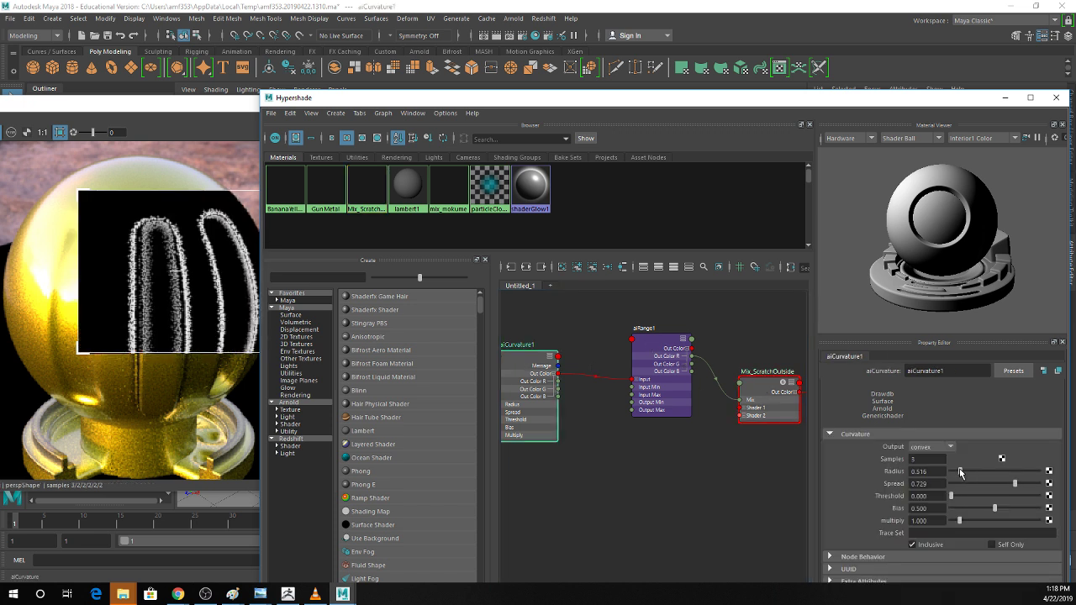
click(742, 390)
click(756, 355)
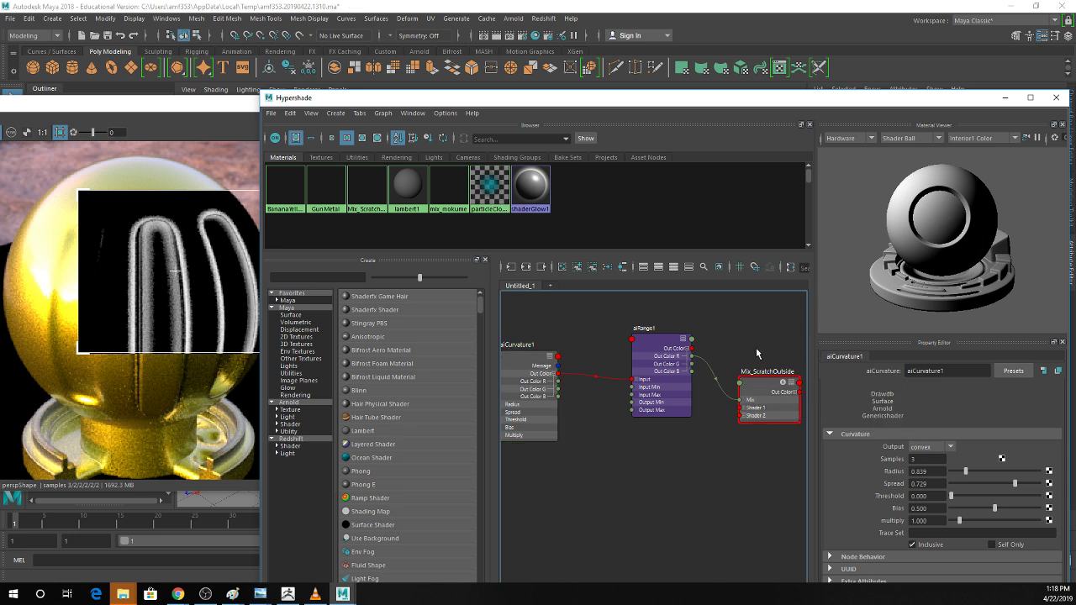
click(761, 382)
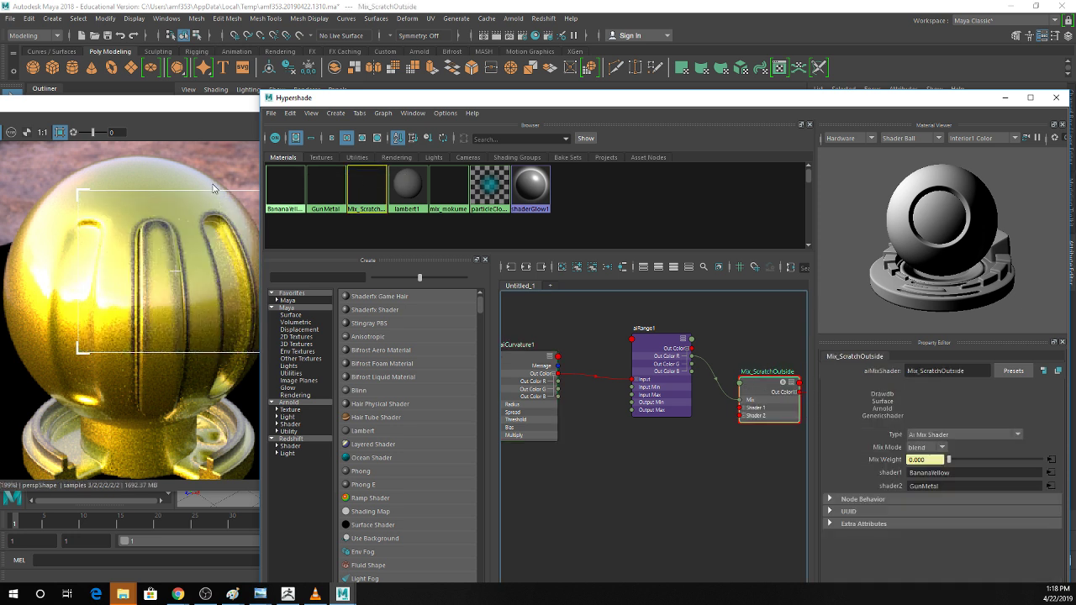
Extend the crop render region down to the ball's base and compare the isolated aiCurvature and aiRange masks.
click(88, 350)
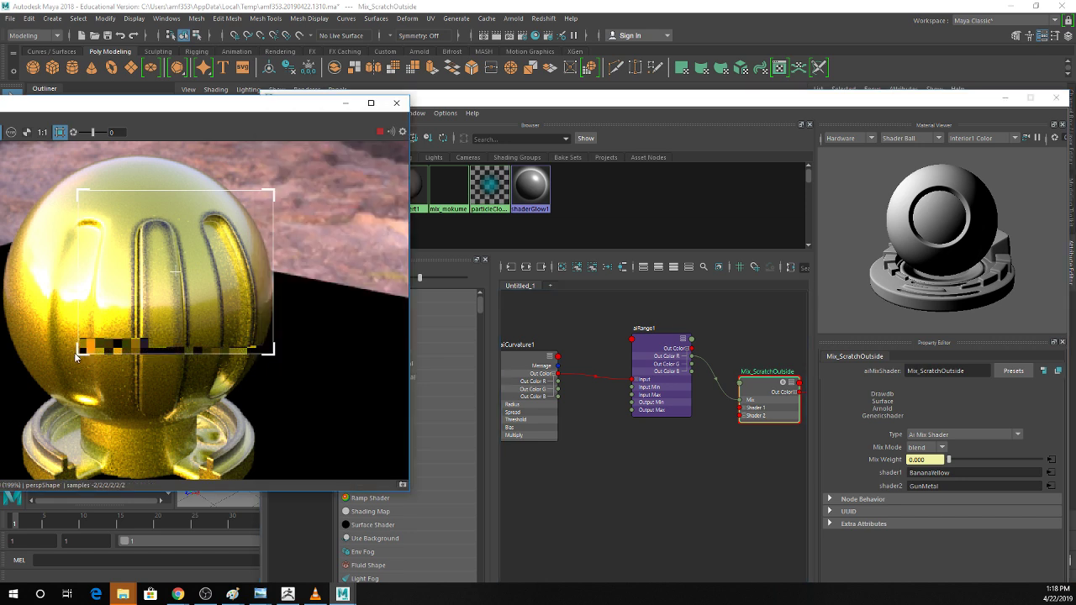
drag(88, 349, 37, 450)
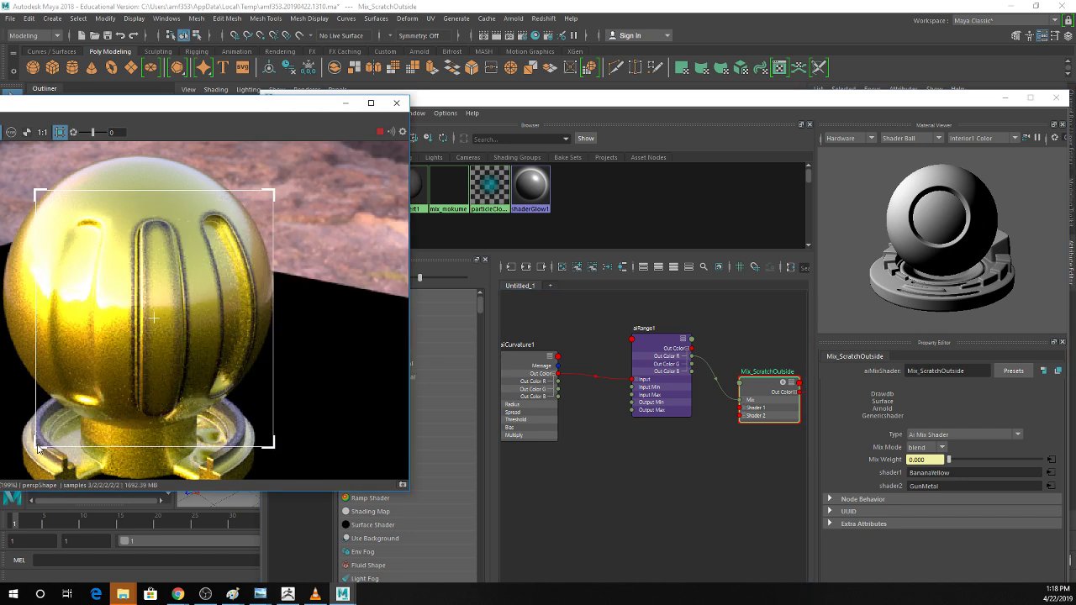
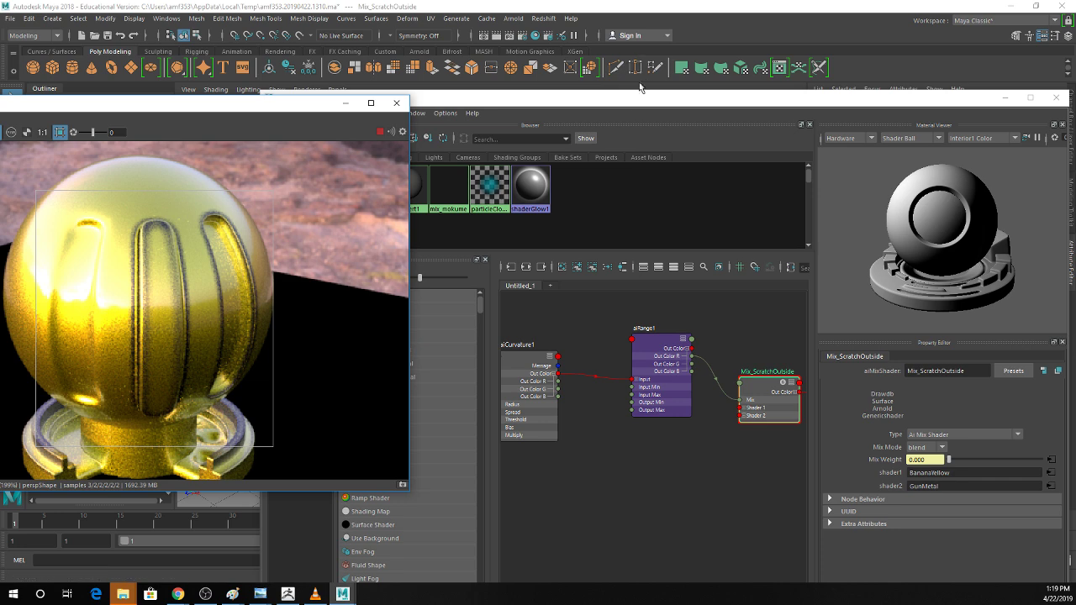
drag(632, 104, 633, 226)
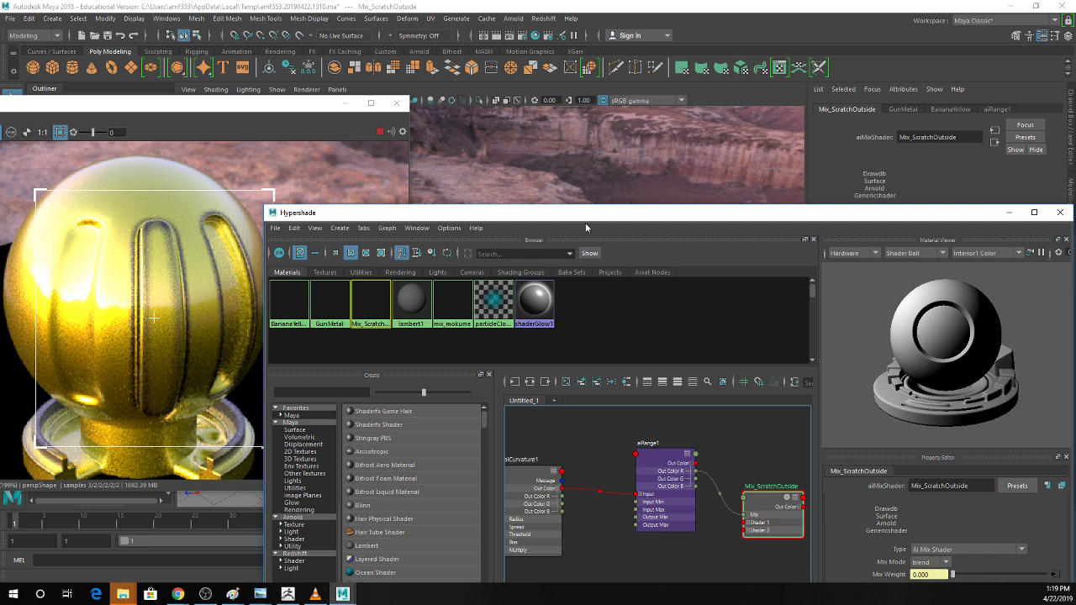
drag(585, 223, 611, 107)
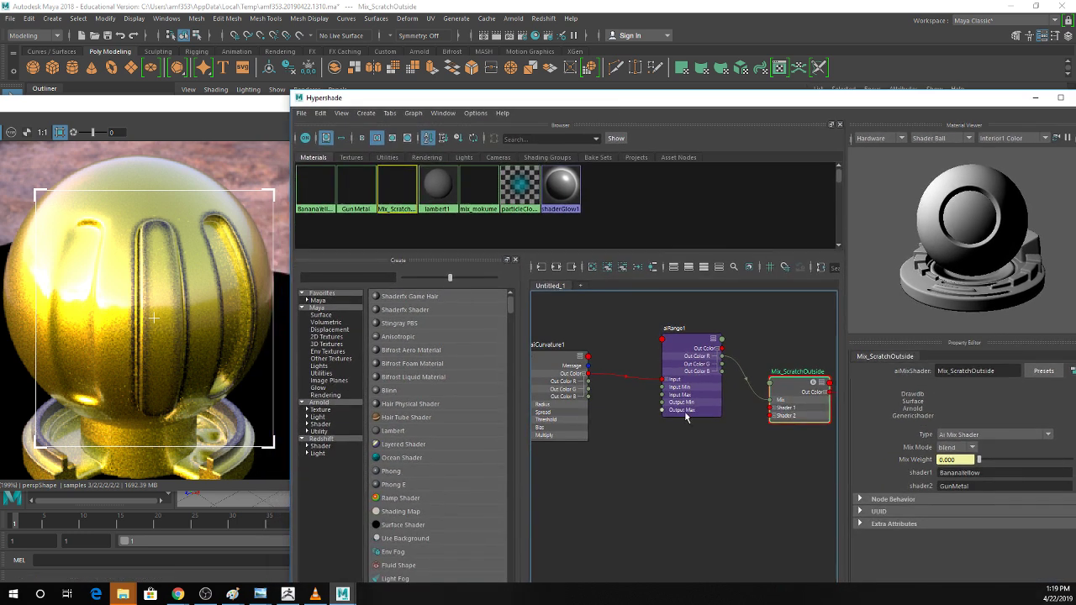
drag(552, 364, 544, 332)
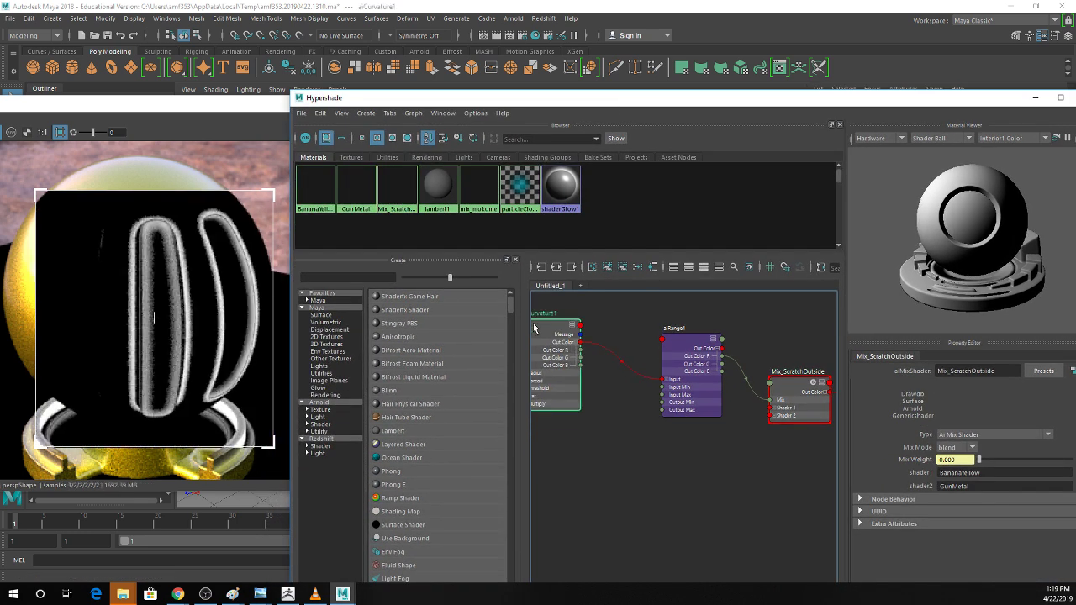
click(672, 344)
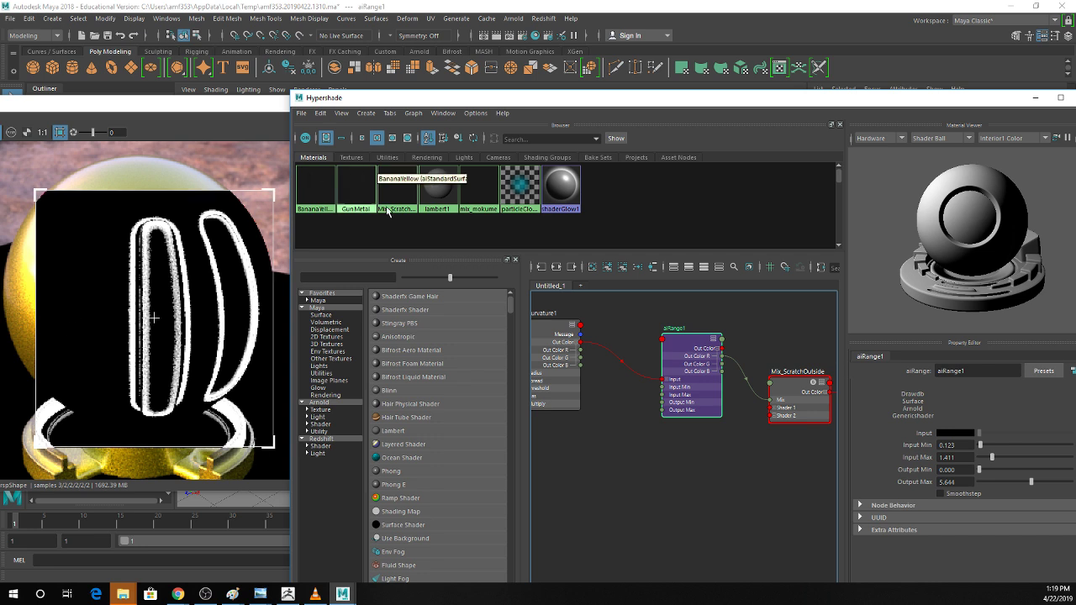
Set the sky dome light's Samples to 2 and bring the Hypershade node graph back into view.
drag(588, 97, 588, 384)
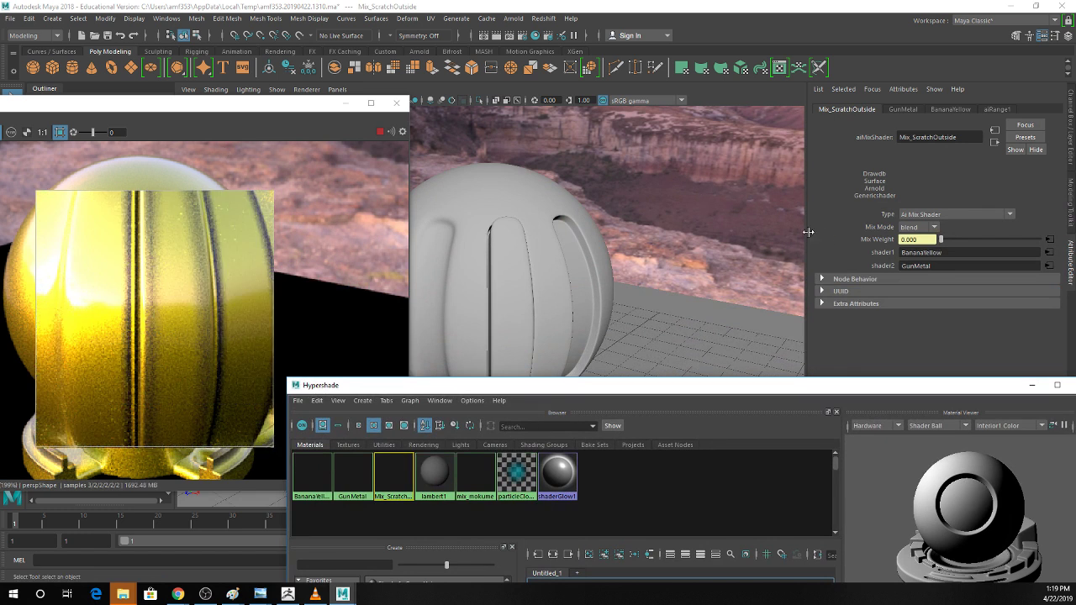
click(709, 201)
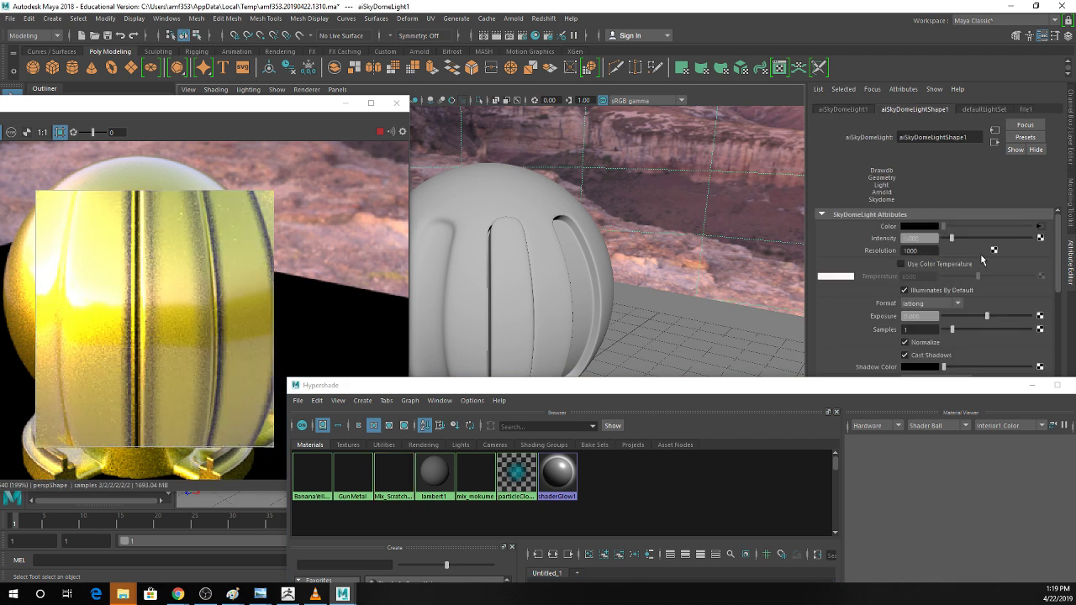
click(923, 329)
text(2)
key(Return)
drag(505, 394, 548, 79)
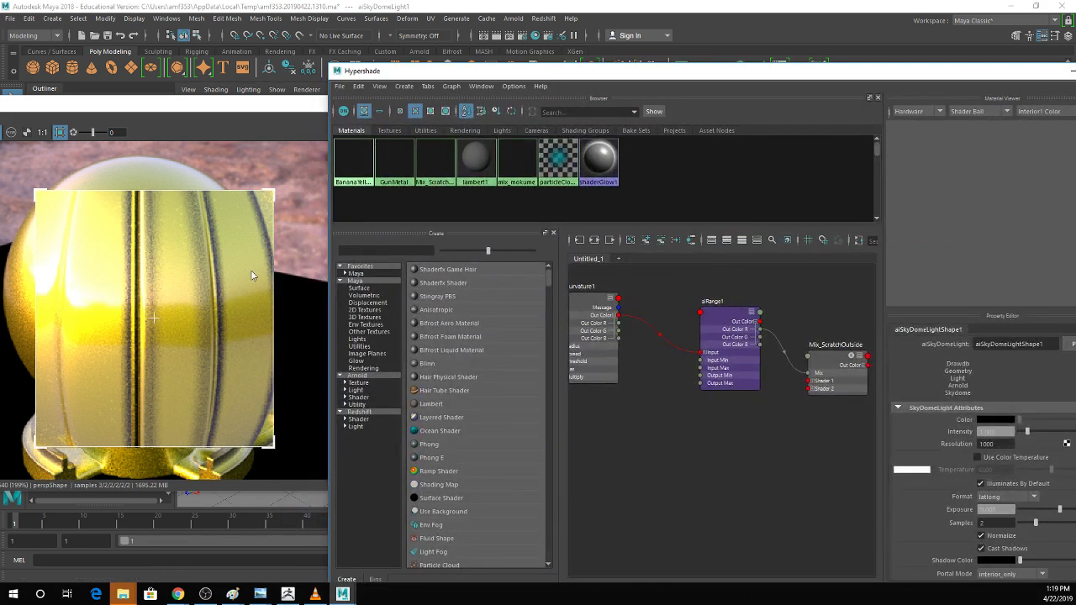
Lower the aiCurvature node's Spread to 0.703 while viewing its isolated mask.
click(584, 299)
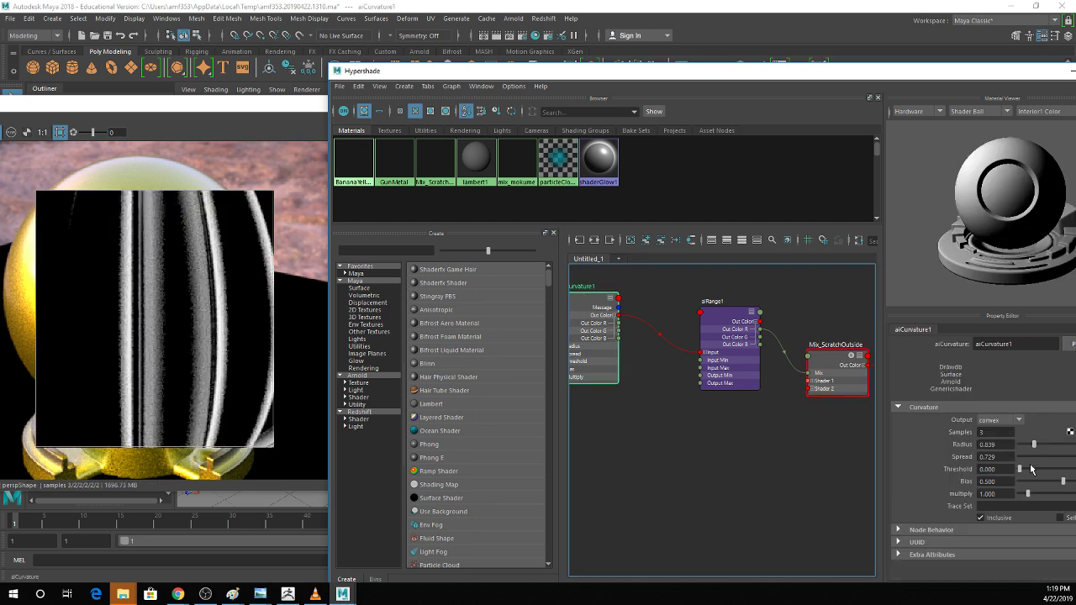
drag(671, 78, 578, 74)
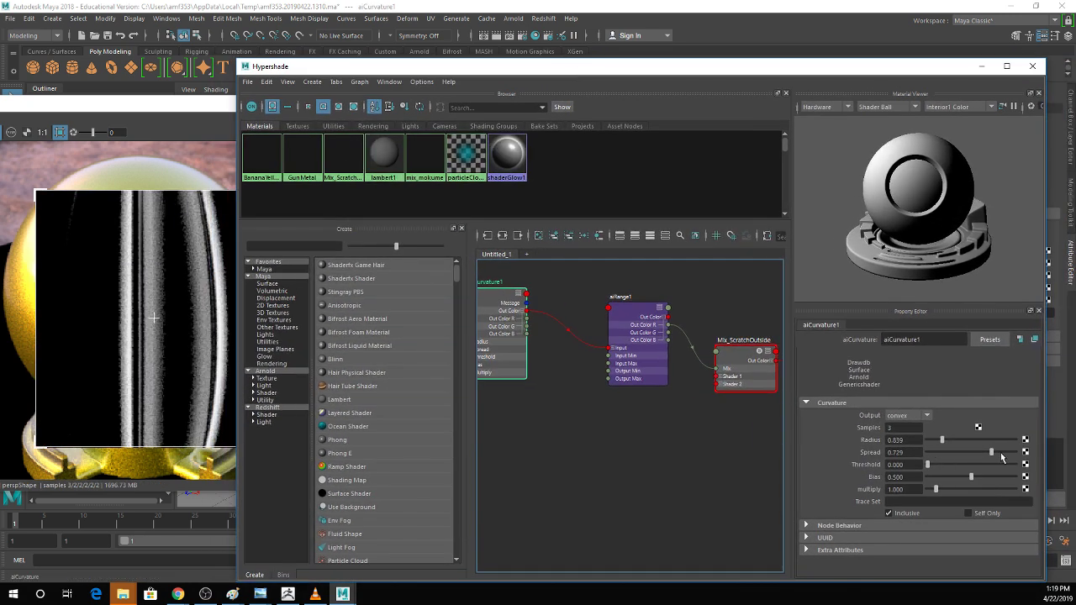
mouse_move(1000, 452)
mouse_down()
mouse_move(976, 455)
mouse_move(988, 449)
mouse_up()
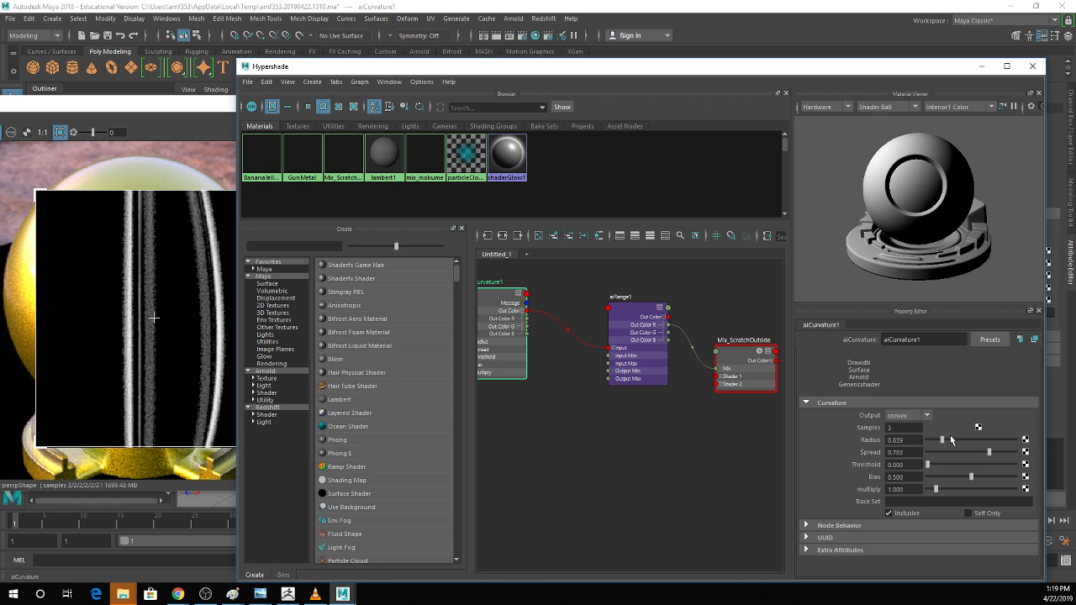
Set aiRange1's Input Max to 1.227 and Output Max to 6.319, and check the Mix_ScratchOutside render.
click(647, 317)
click(647, 318)
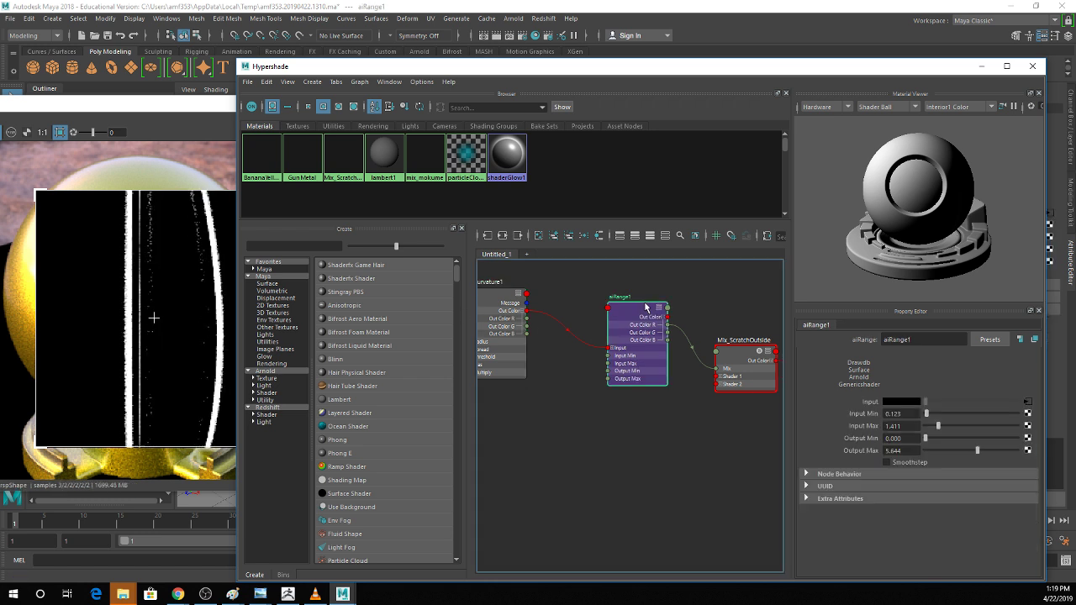
click(942, 427)
drag(942, 427, 936, 427)
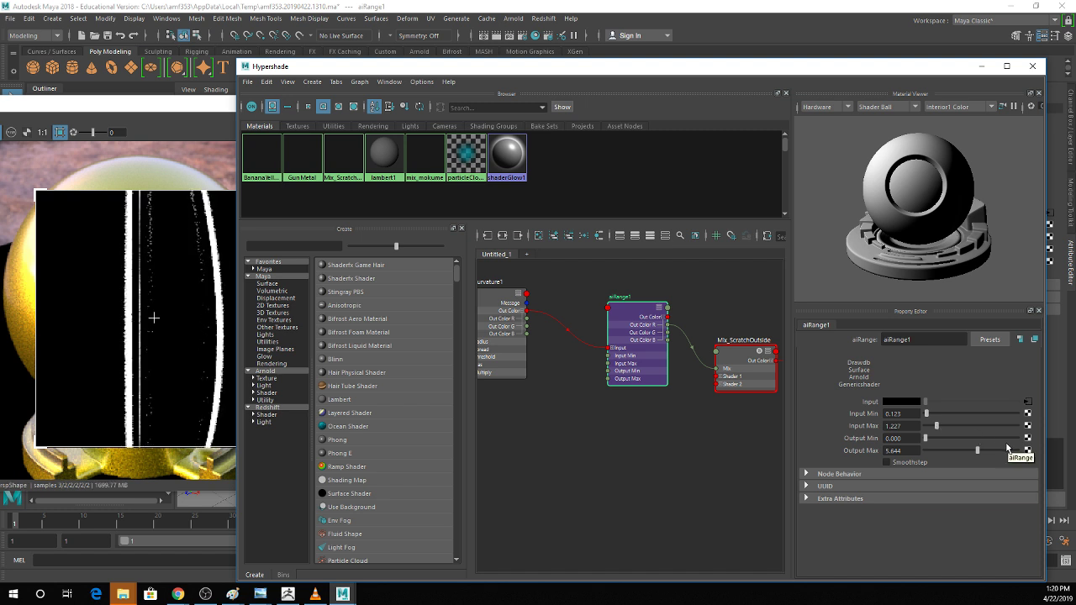
drag(984, 454, 984, 456)
click(723, 361)
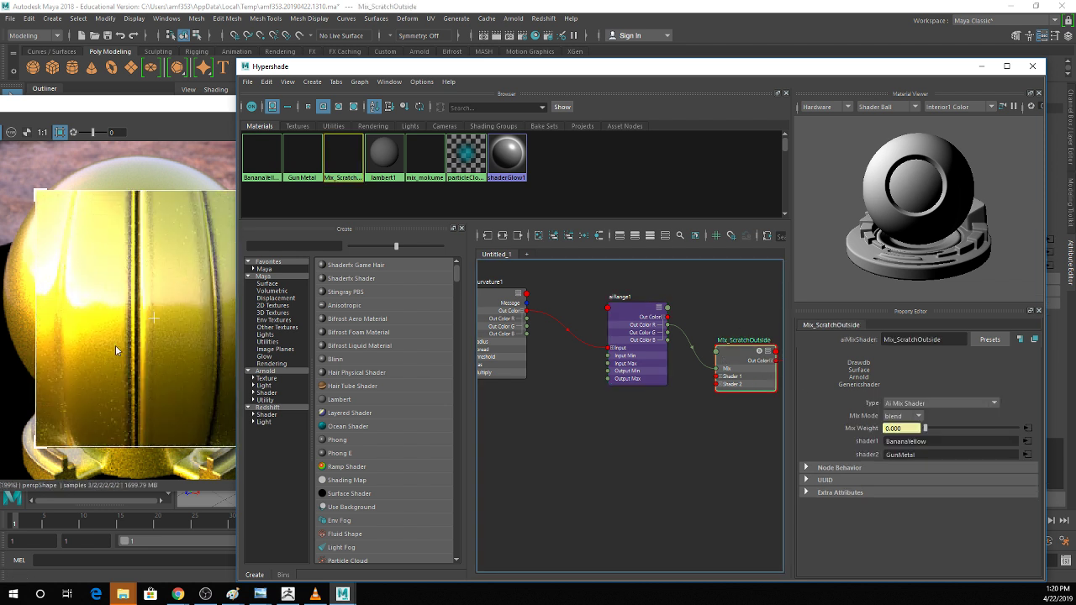
Add a noise texture node to the graph and arrange it with its placement node below aiRange1.
drag(620, 321, 608, 305)
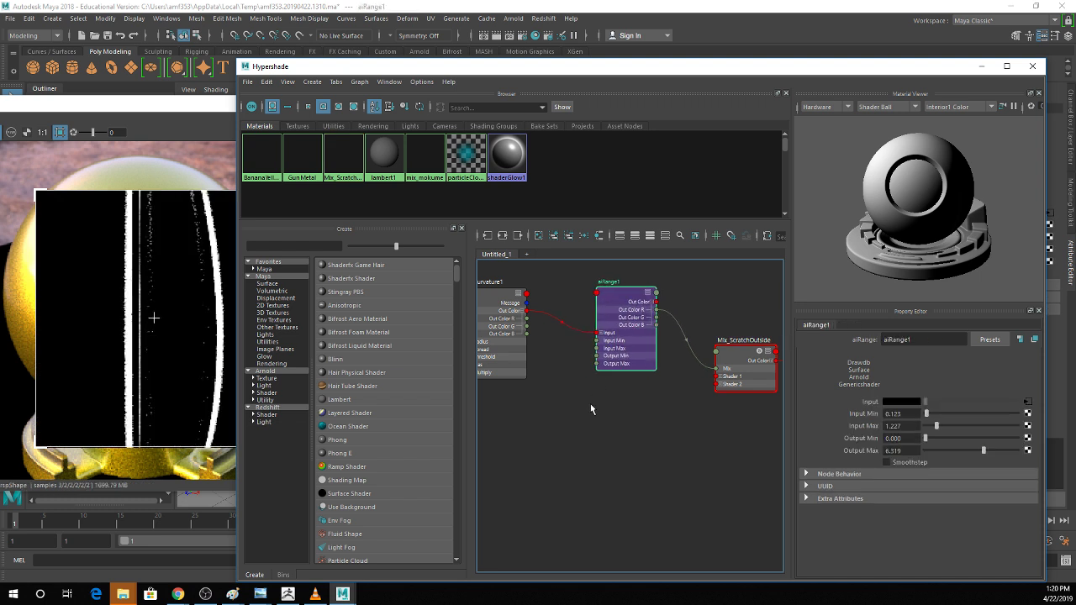
key(Tab)
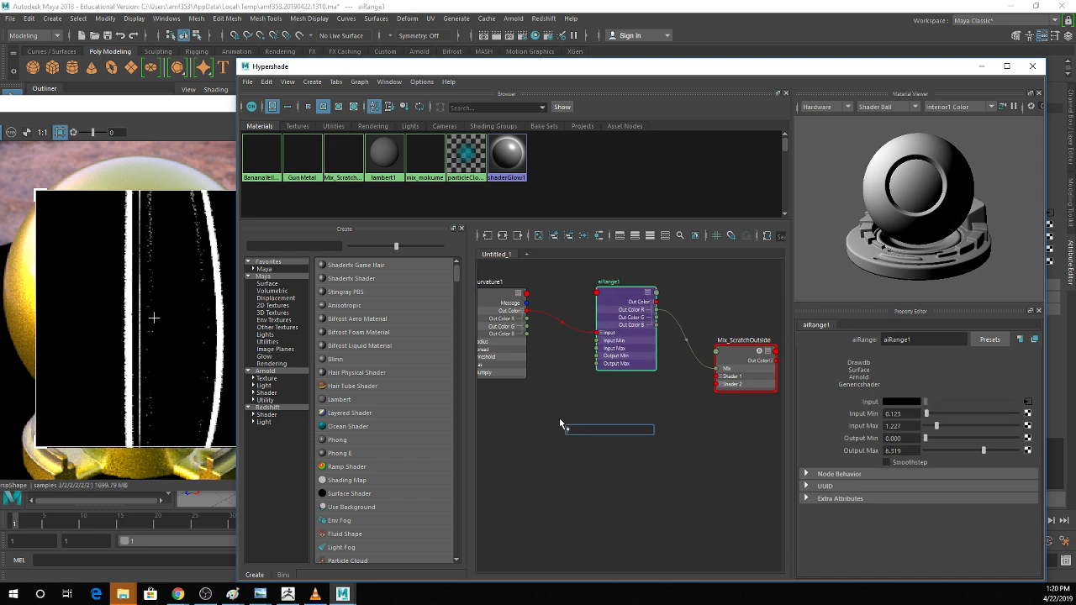
text(noise)
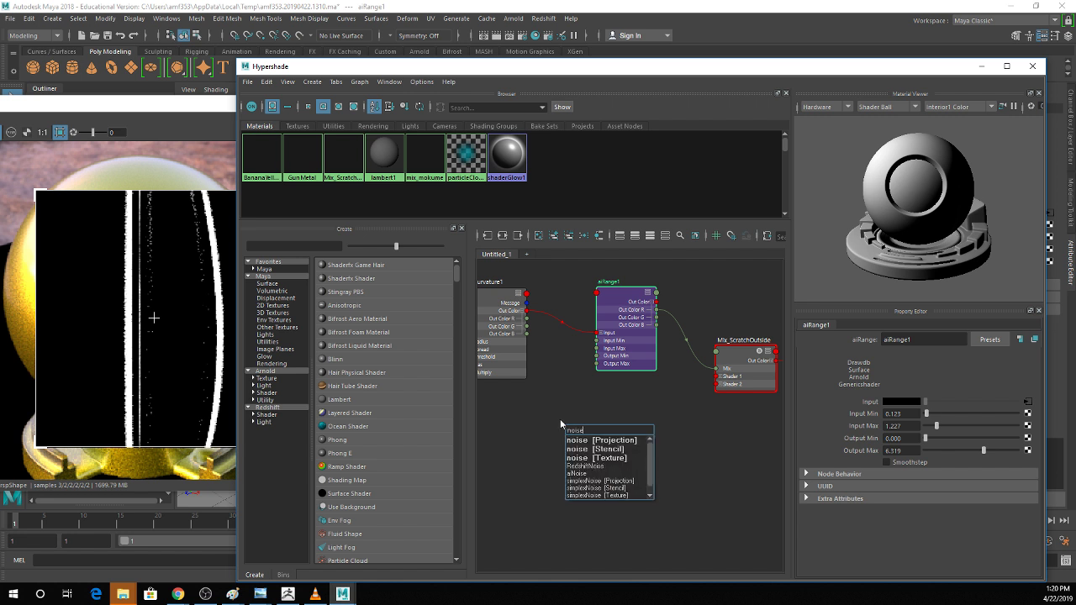
click(602, 457)
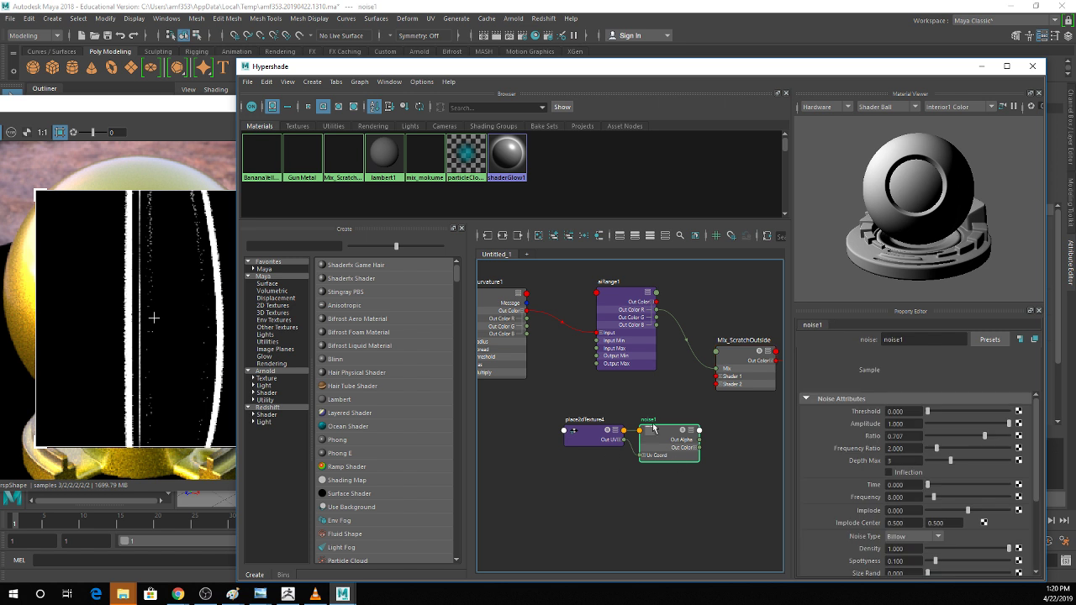
drag(593, 435, 527, 439)
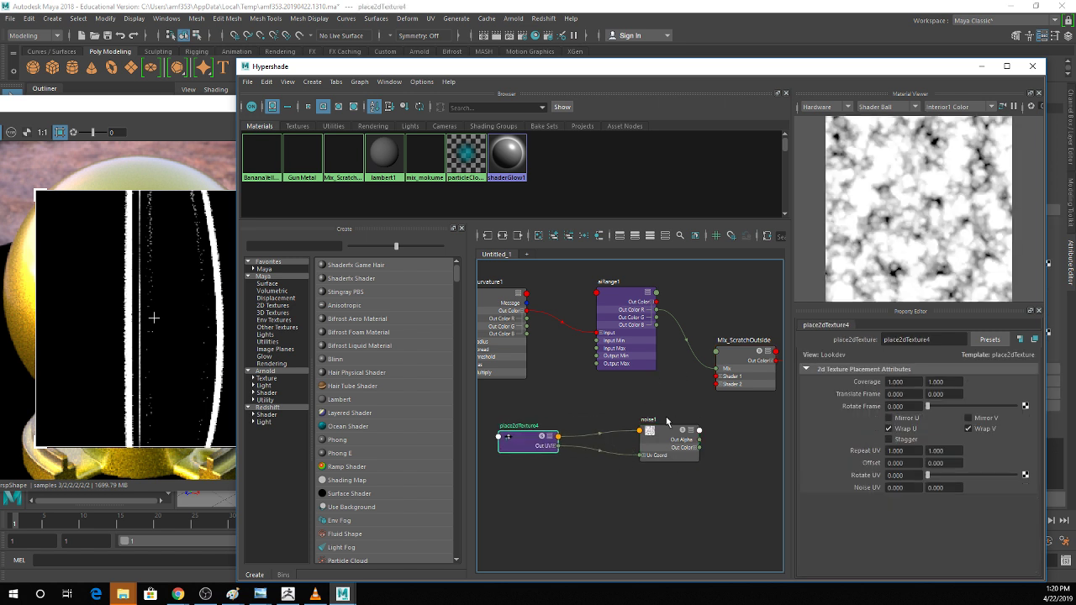
drag(662, 434, 607, 422)
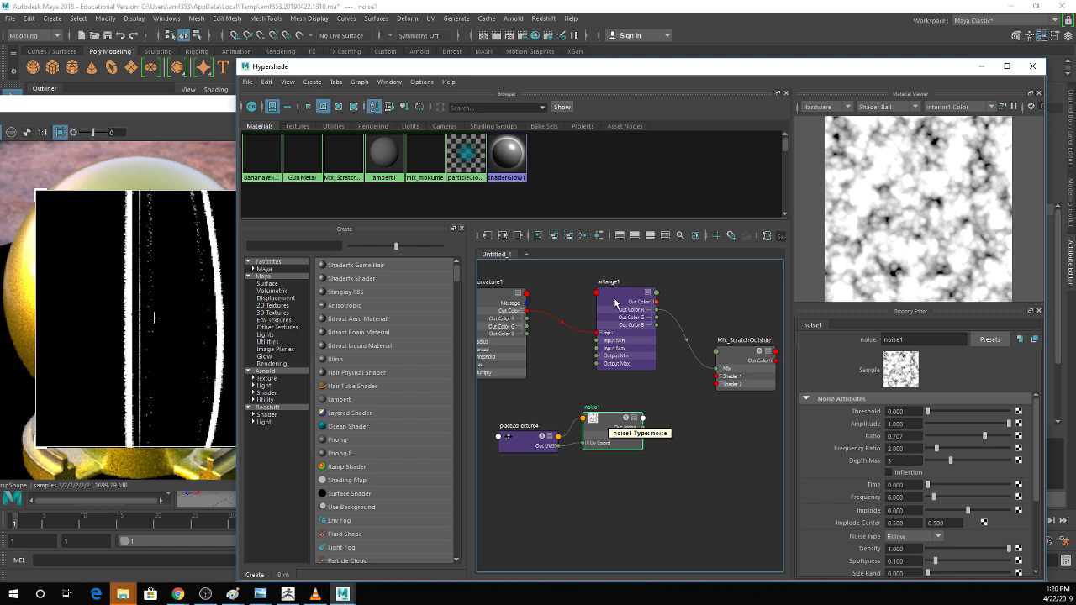
drag(616, 304, 576, 307)
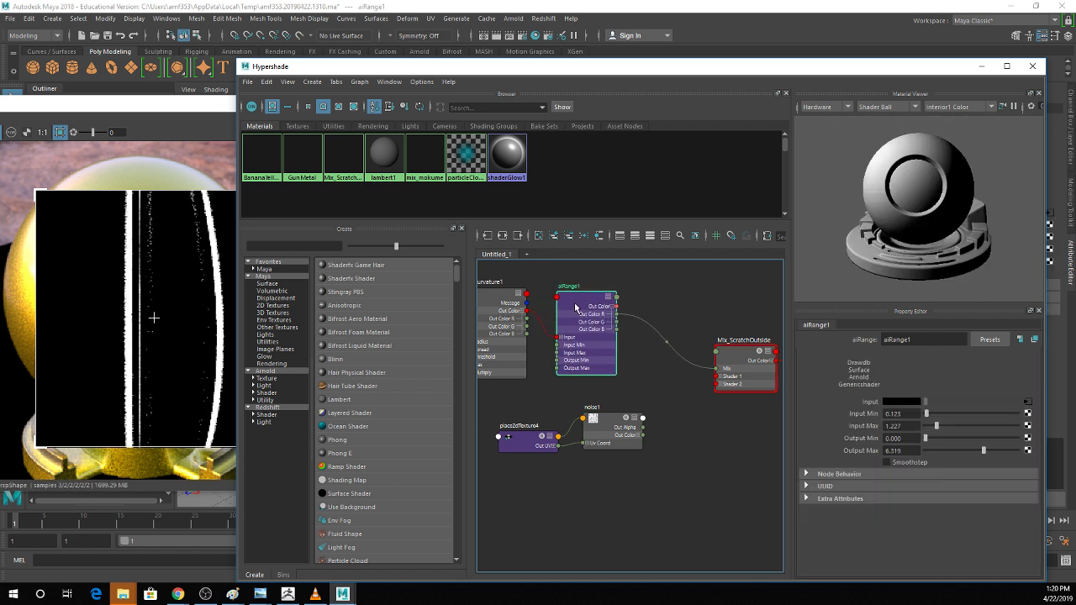
Connect the noise texture's Out Color R to the Mix of Mix_ScratchOutside and check it in an uncropped render.
mouse_move(610, 415)
mouse_down()
mouse_move(715, 370)
mouse_move(677, 420)
mouse_move(716, 370)
mouse_up()
click(675, 418)
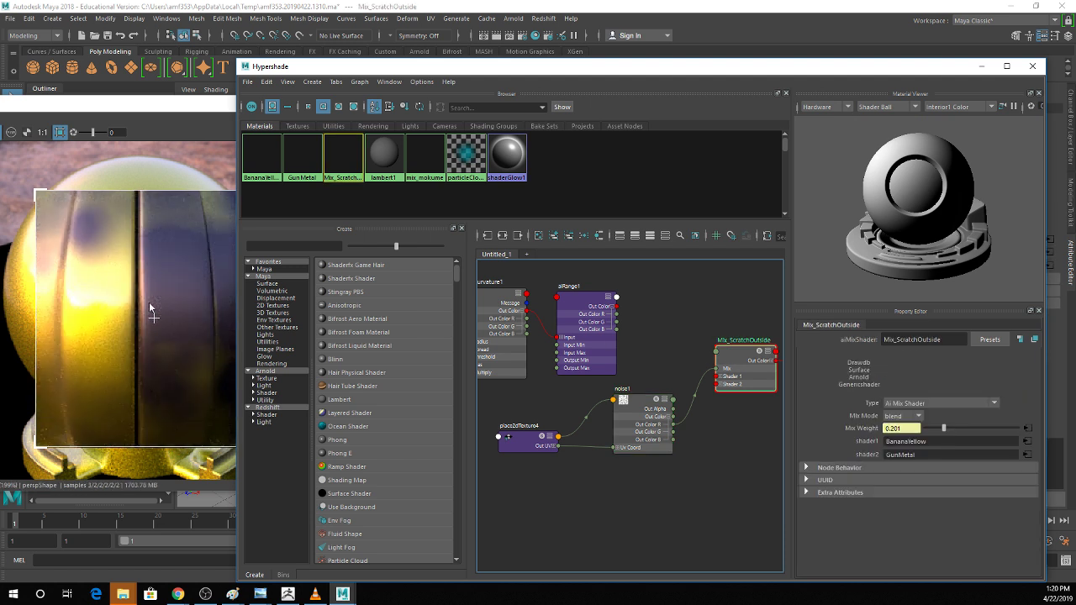
scroll(149, 307, down, 2)
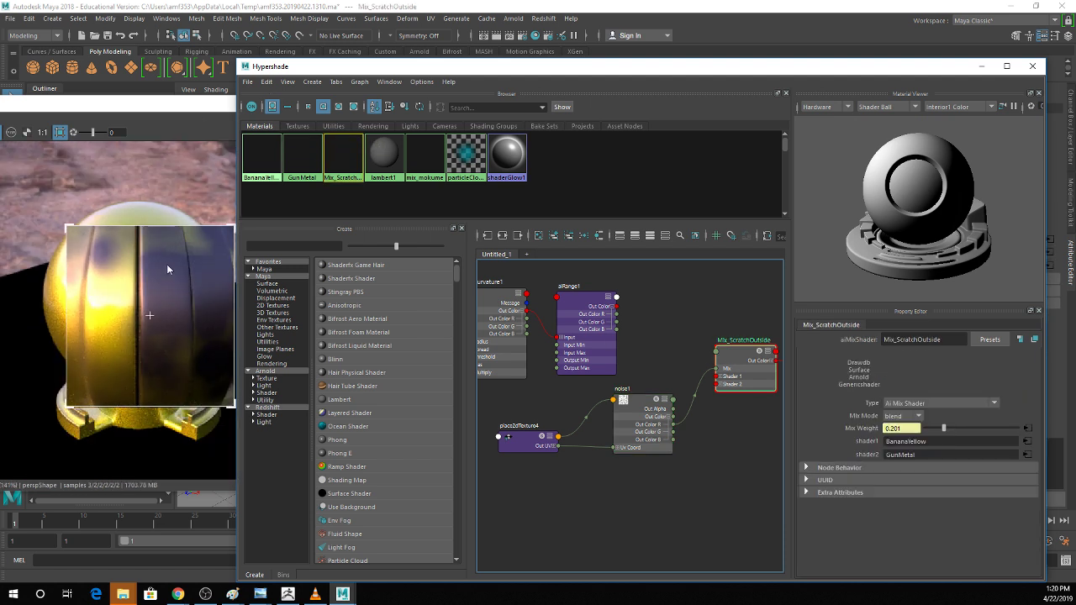
click(62, 134)
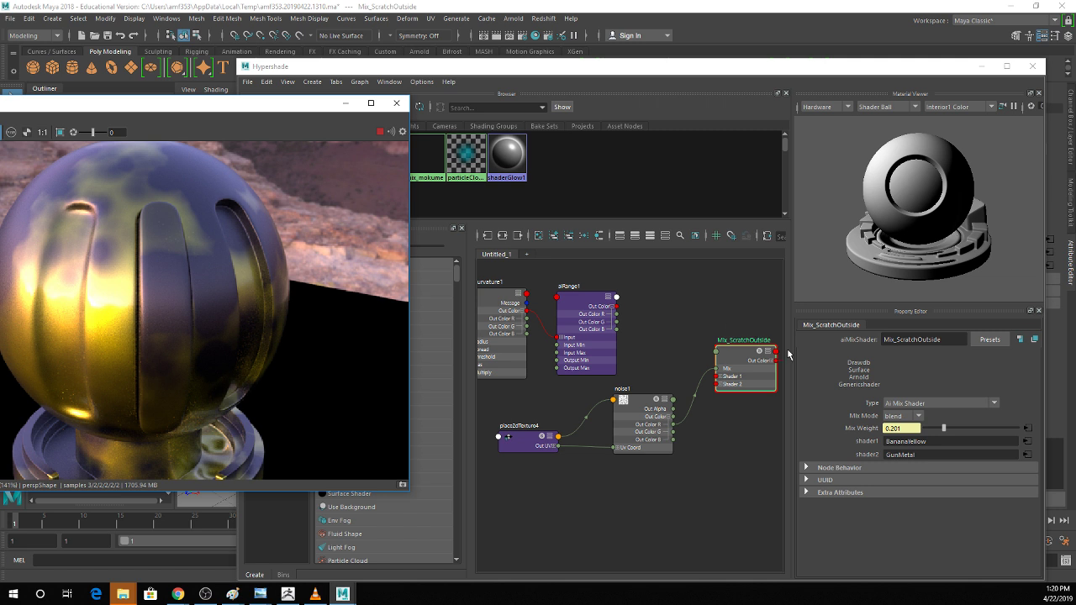
Set the noise texture's Ratio to 1.000 while viewing its isolated pattern.
scroll(204, 273, down, 2)
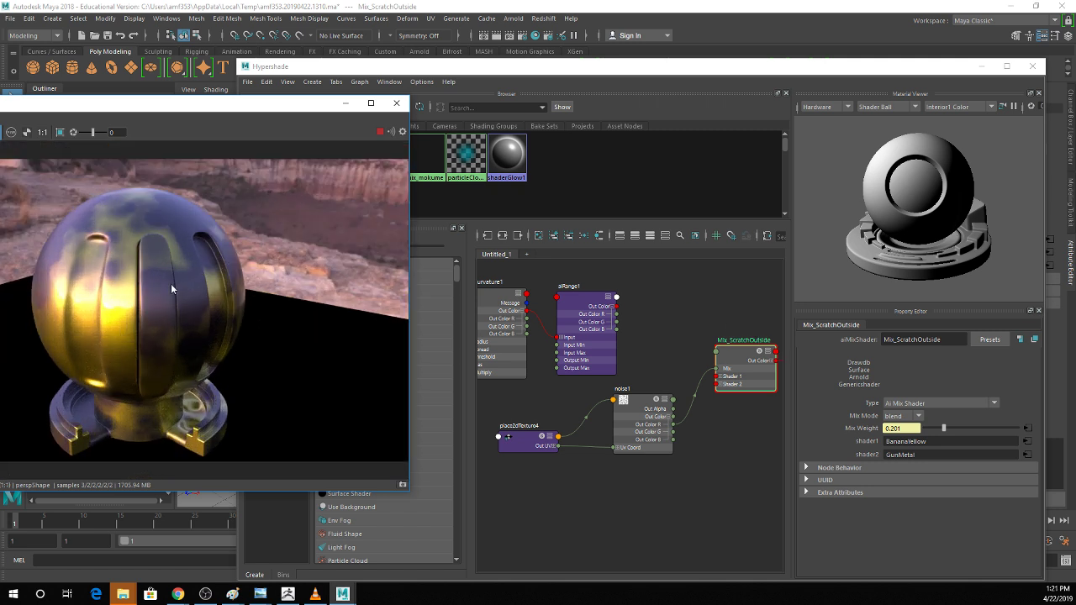
click(639, 406)
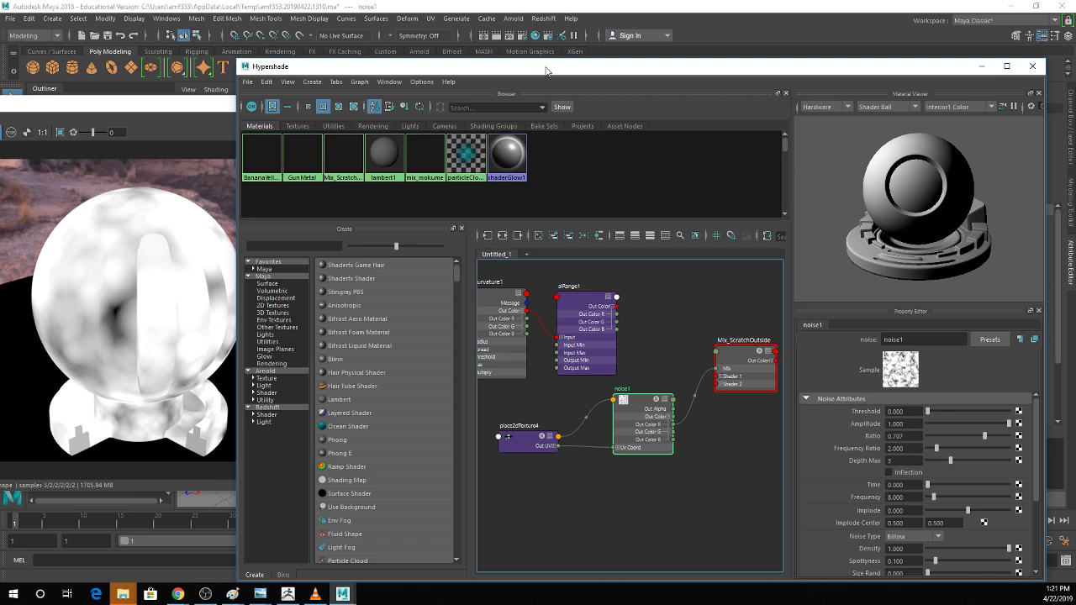
drag(546, 70, 532, 17)
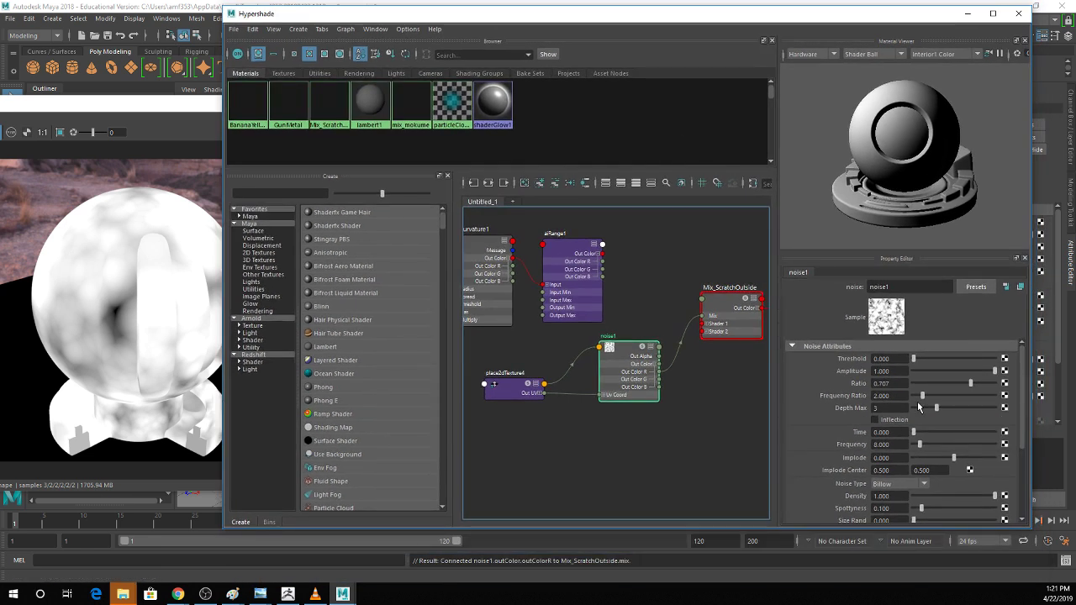
drag(968, 383, 998, 385)
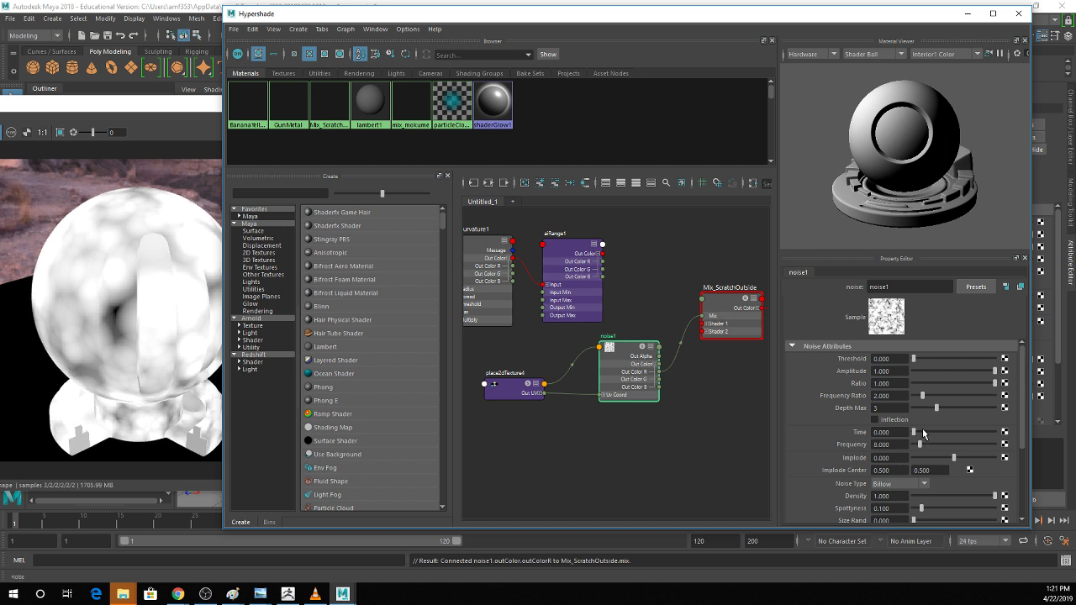
Set the noise texture's Threshold to 1.000 and keyframe its Threshold and Amplitude at frame 1.
drag(913, 359, 1017, 359)
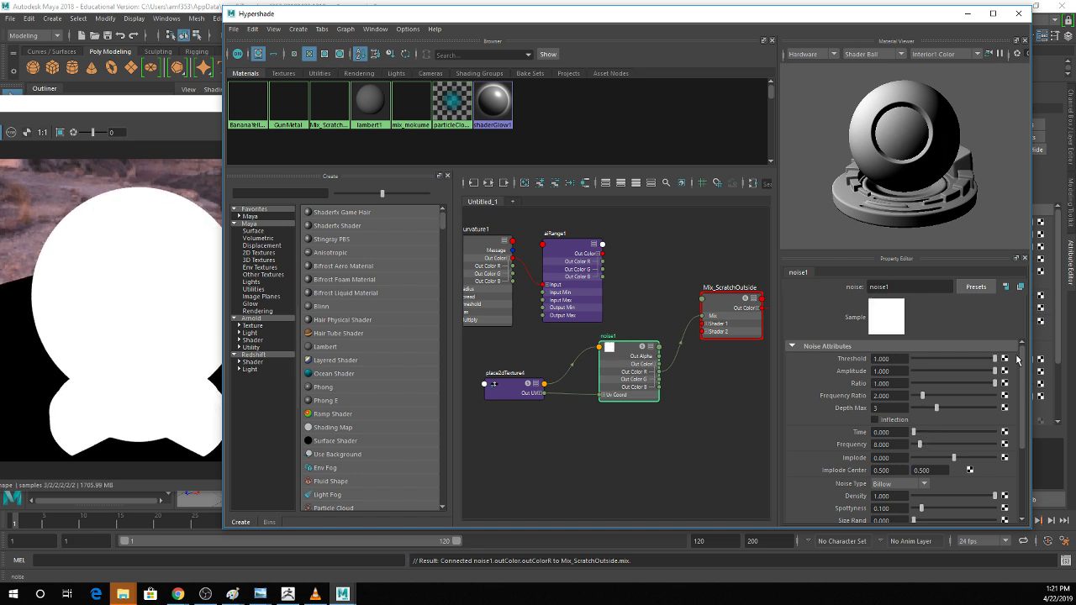
right_click(849, 361)
click(849, 375)
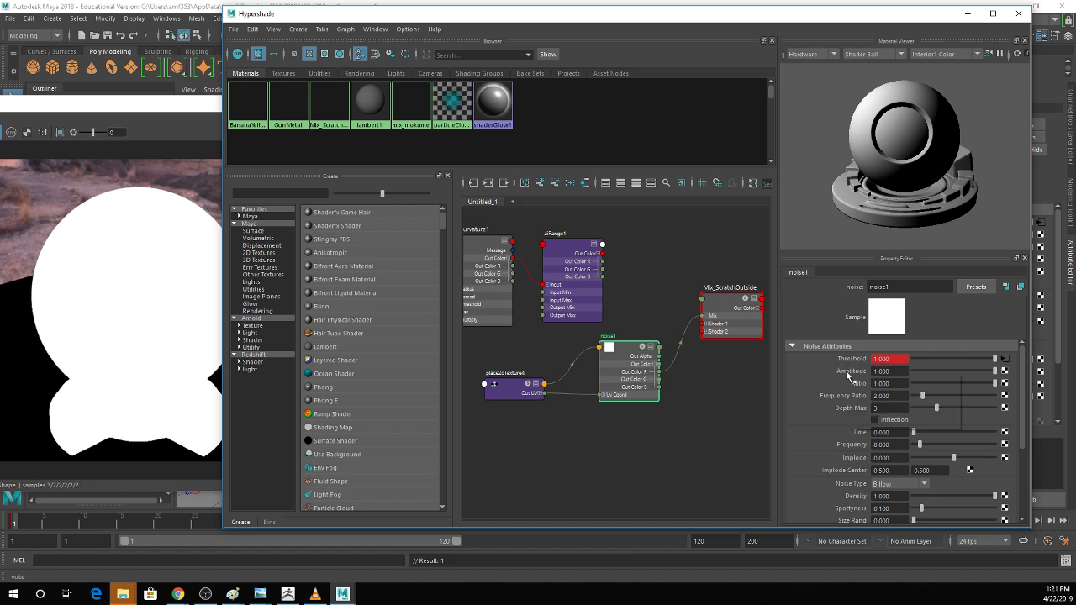
right_click(849, 372)
click(857, 386)
At frame 5, set the noise texture's Threshold and Amplitude to 0 and keyframe both attributes.
click(45, 523)
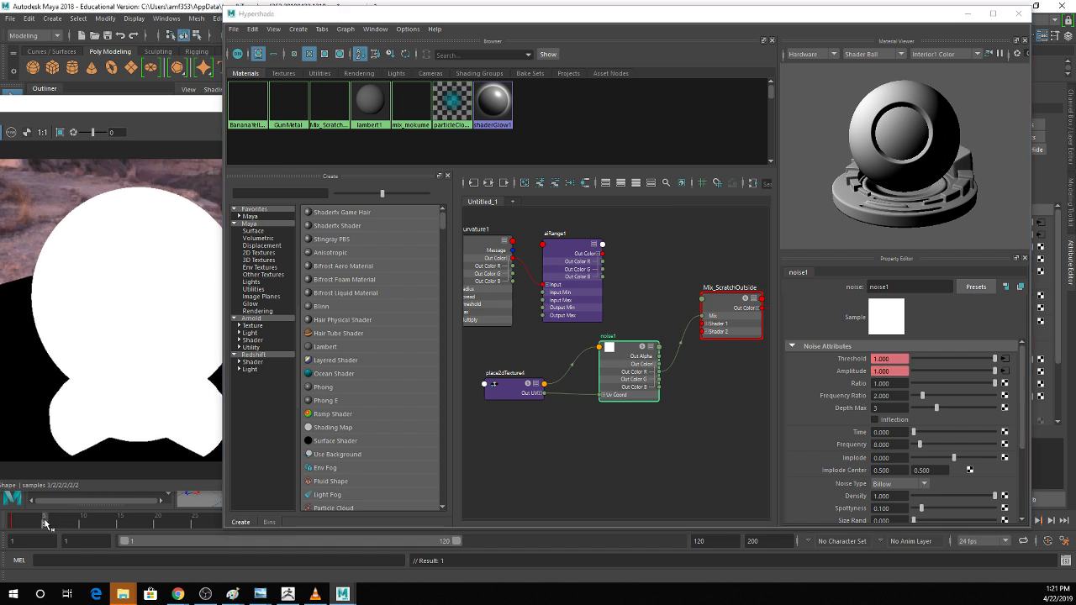
double_click(891, 358)
text(0)
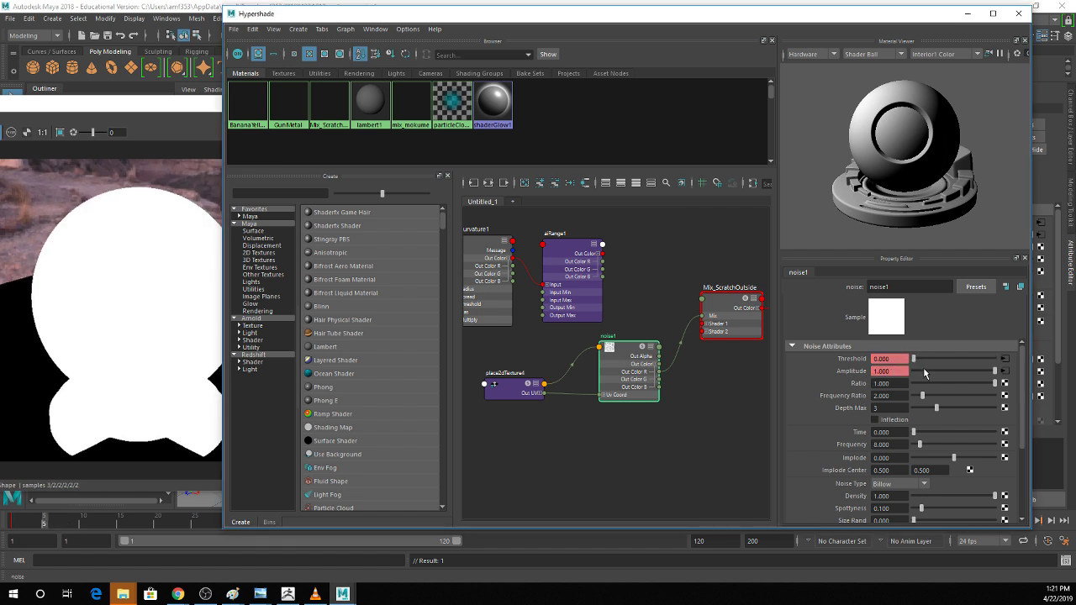
double_click(890, 371)
text(0)
key(Return)
right_click(854, 358)
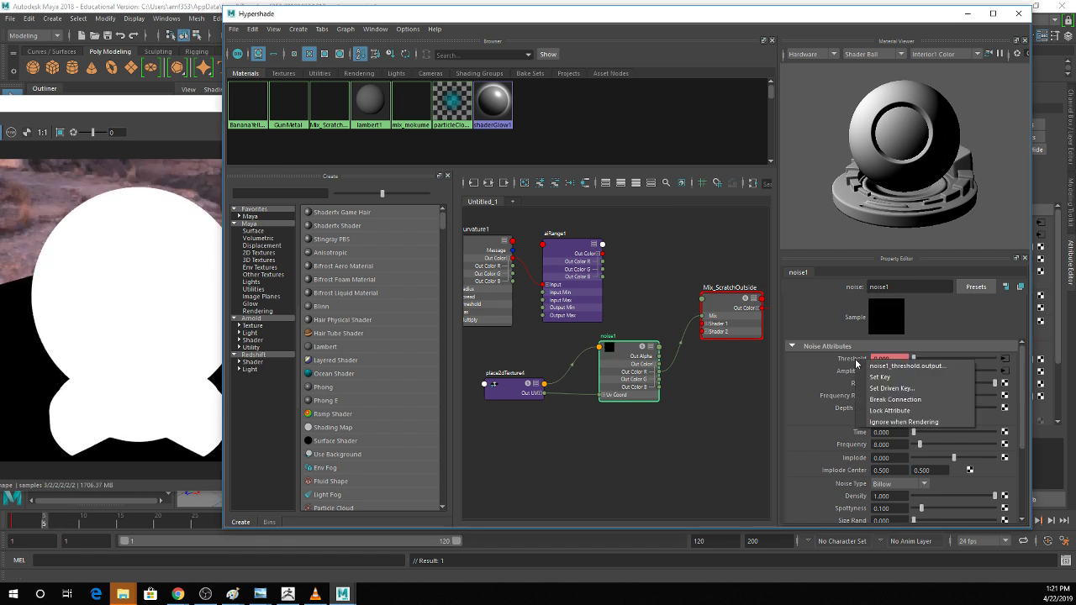
click(858, 375)
right_click(859, 371)
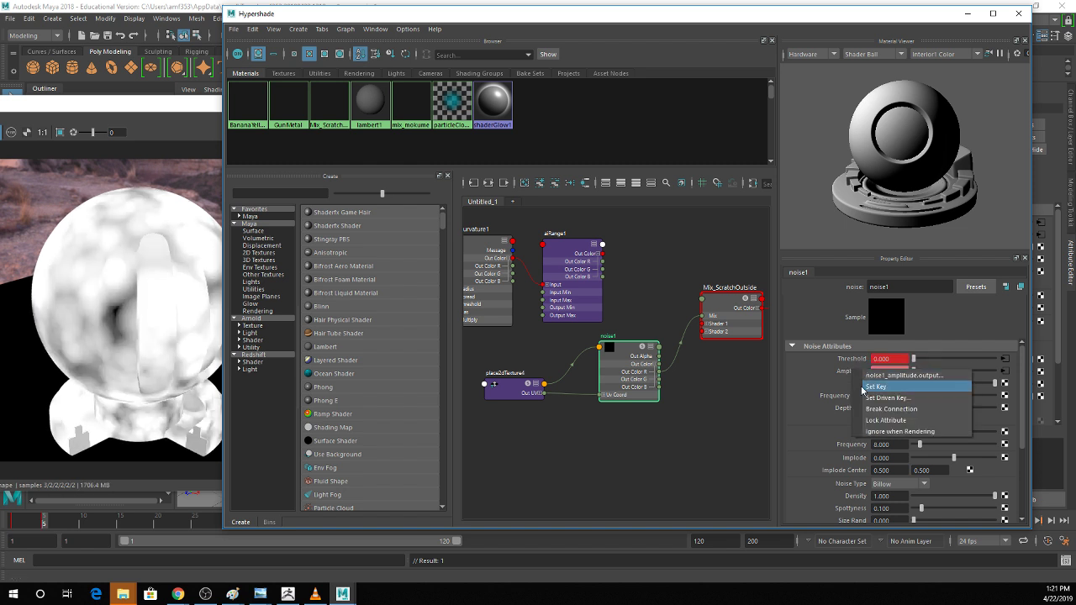
click(874, 387)
Scrub between frames 1 and 5 to check the animated noise in the Mix_ScratchOutside render.
click(738, 318)
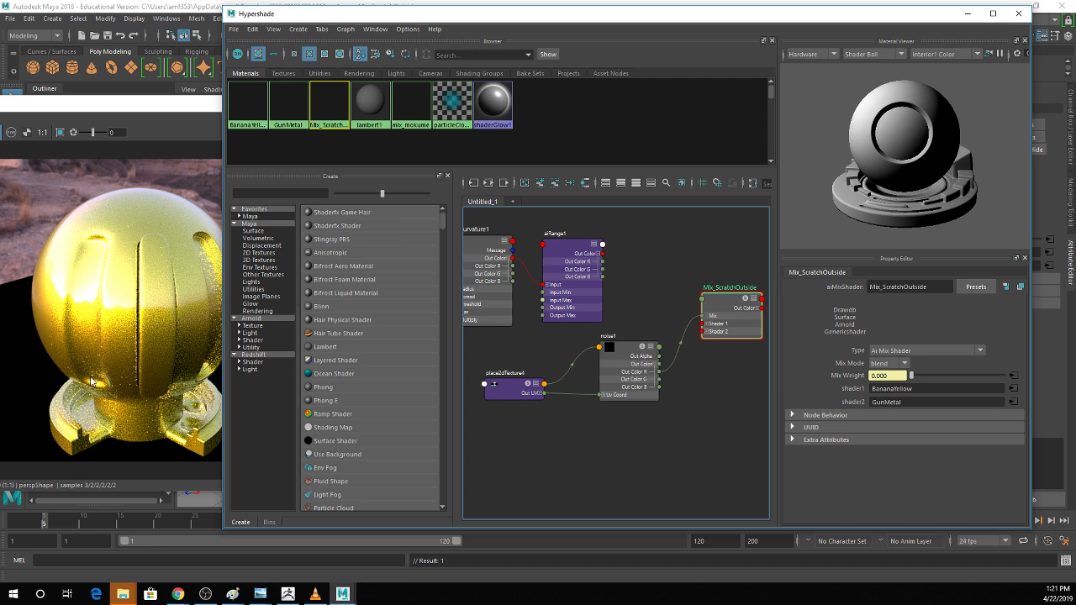
drag(44, 519, 11, 523)
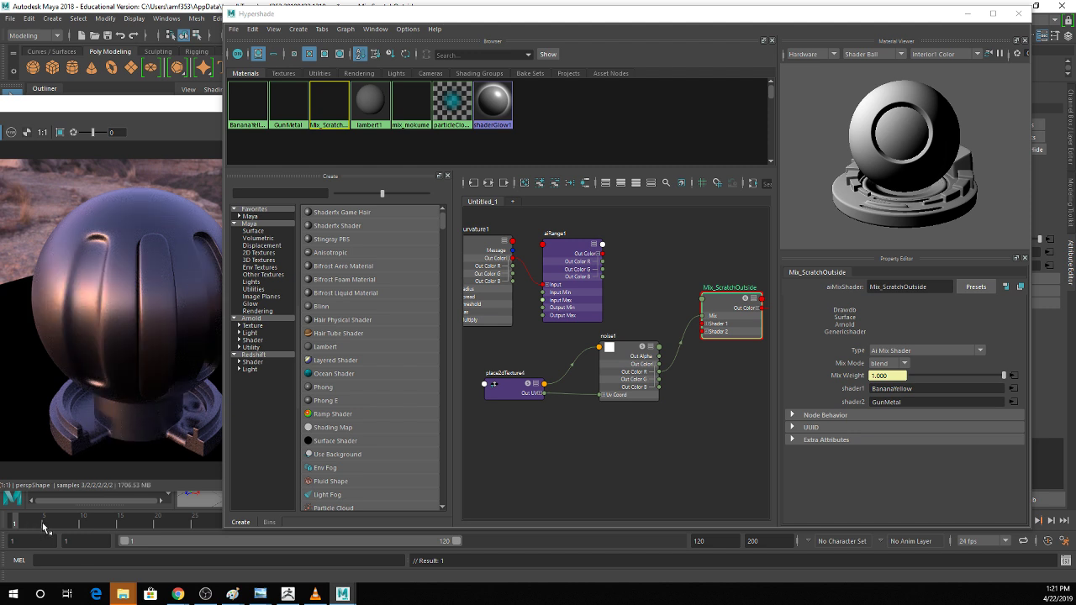
click(32, 522)
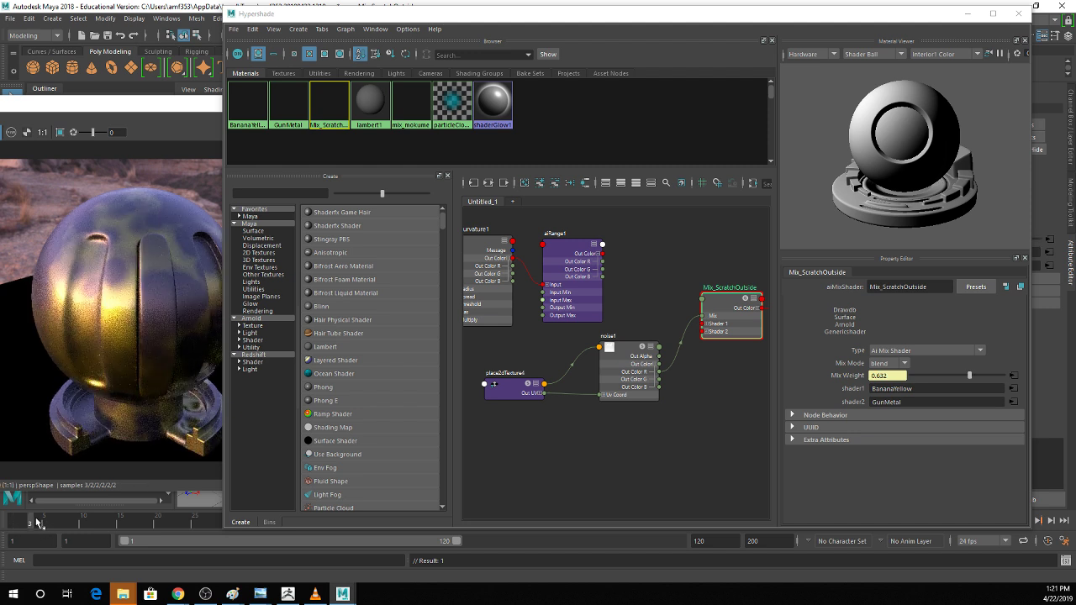
drag(38, 523, 44, 522)
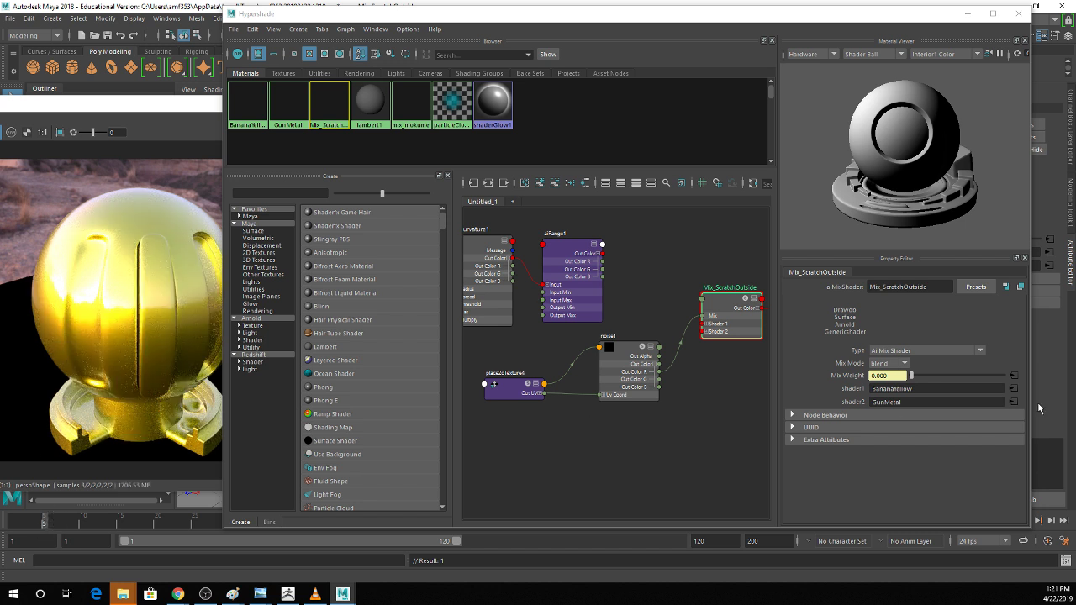
Break the keyframe connections on the noise texture's Threshold and Amplitude, and set Amplitude to 1.000.
click(619, 340)
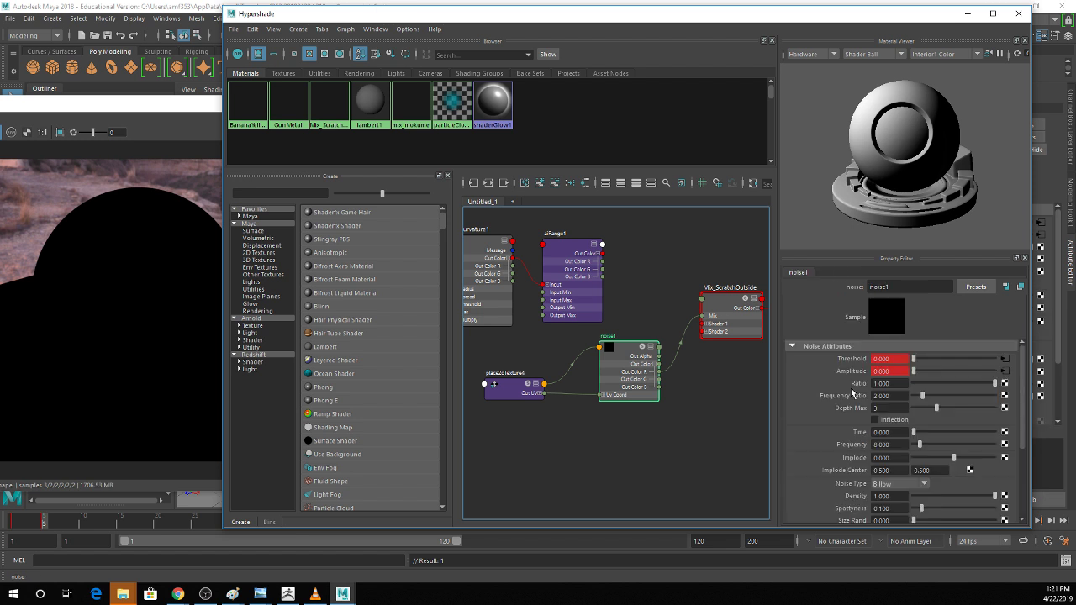
right_click(857, 360)
click(874, 399)
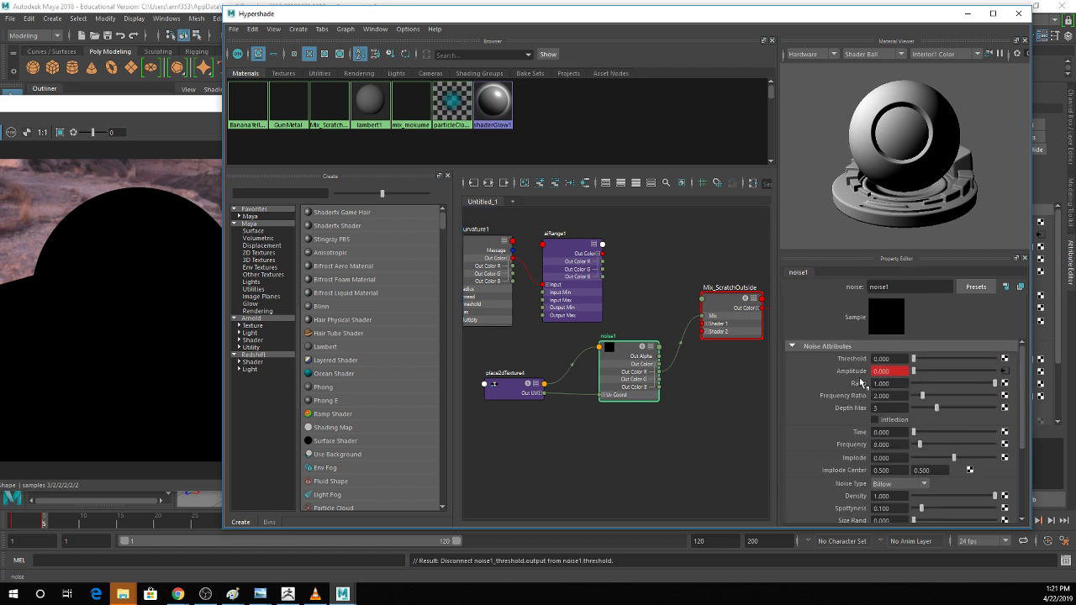
right_click(867, 371)
click(894, 410)
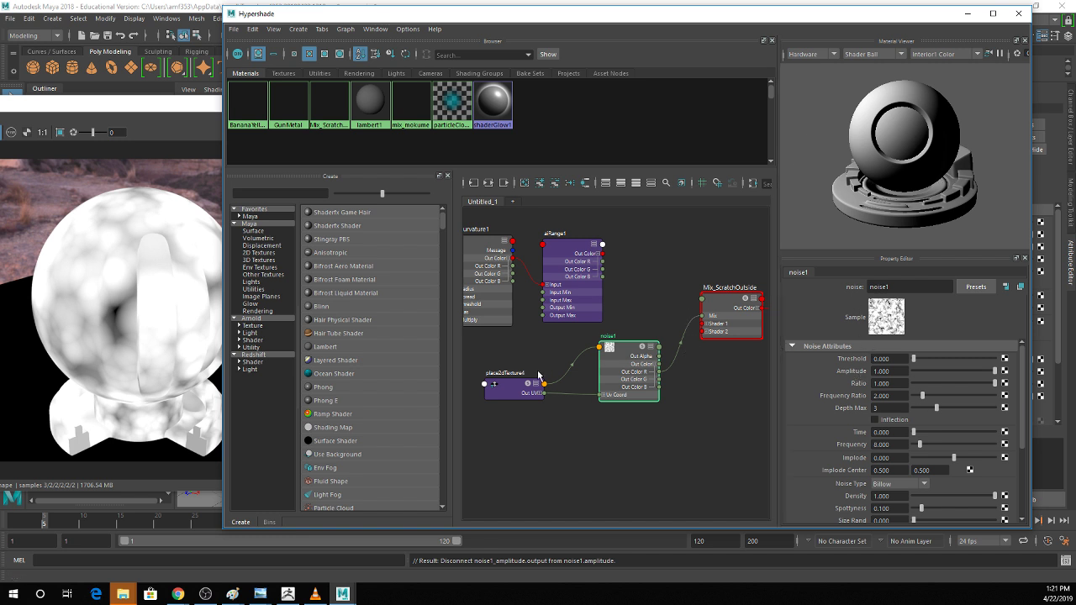
Set the noise placement node's Repeat UV to 10 by 10 and check the Mix_ScratchOutside render.
click(511, 389)
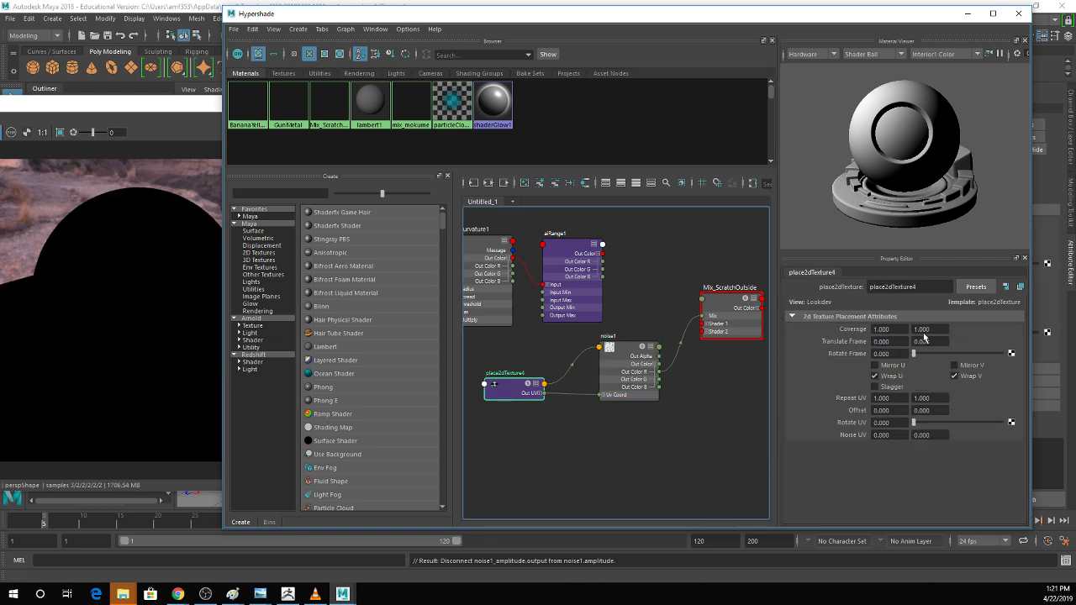
click(882, 398)
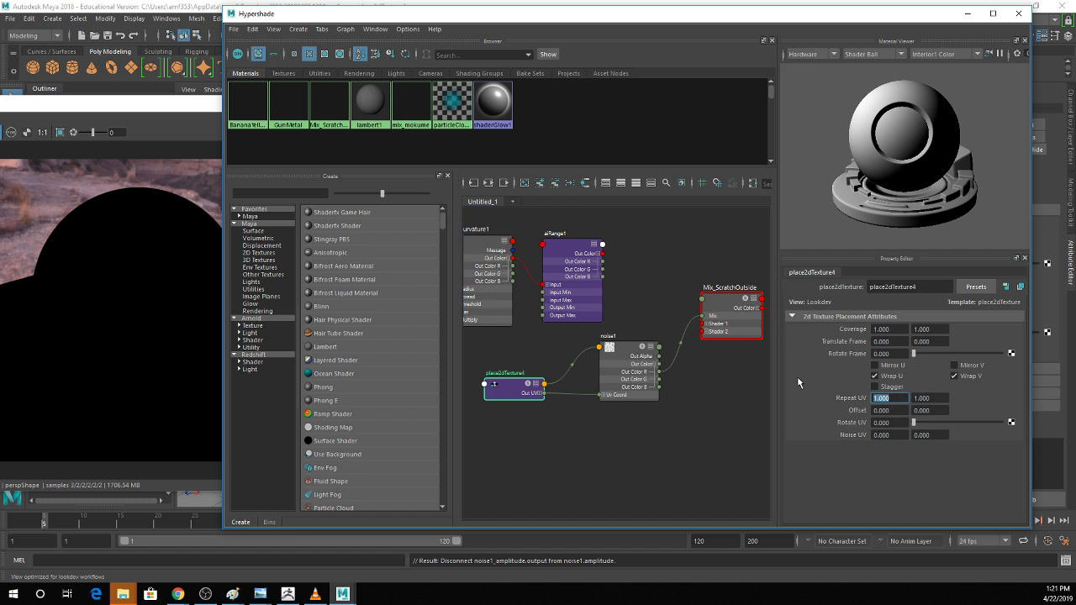
text(10)
key(Return)
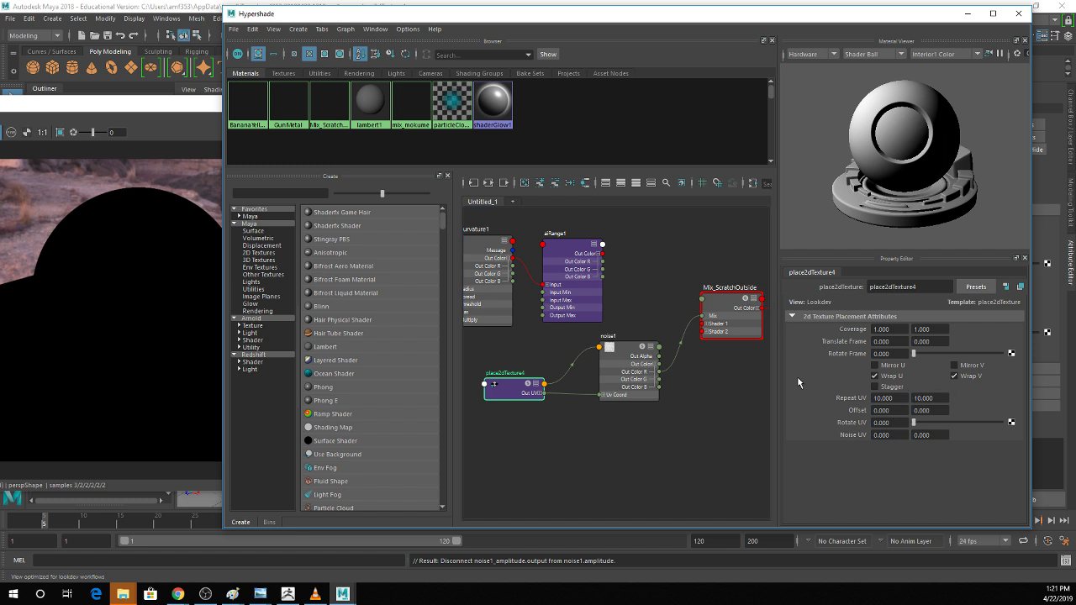
click(731, 300)
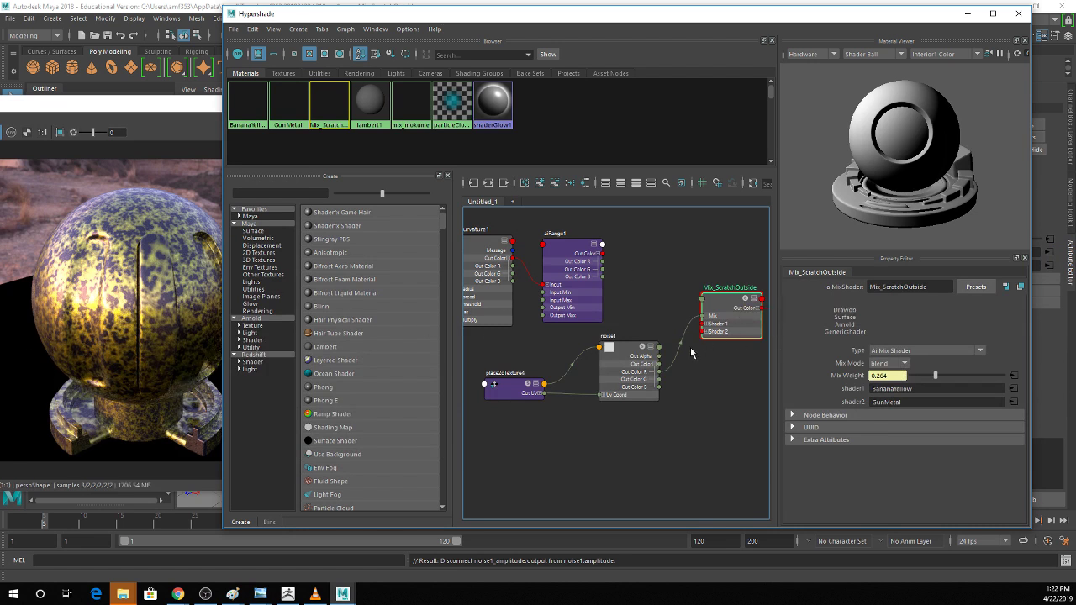
Shift the noise and its placement node away from Mix_ScratchOutside and add an aiMultiply node in the freed space.
drag(614, 355, 580, 367)
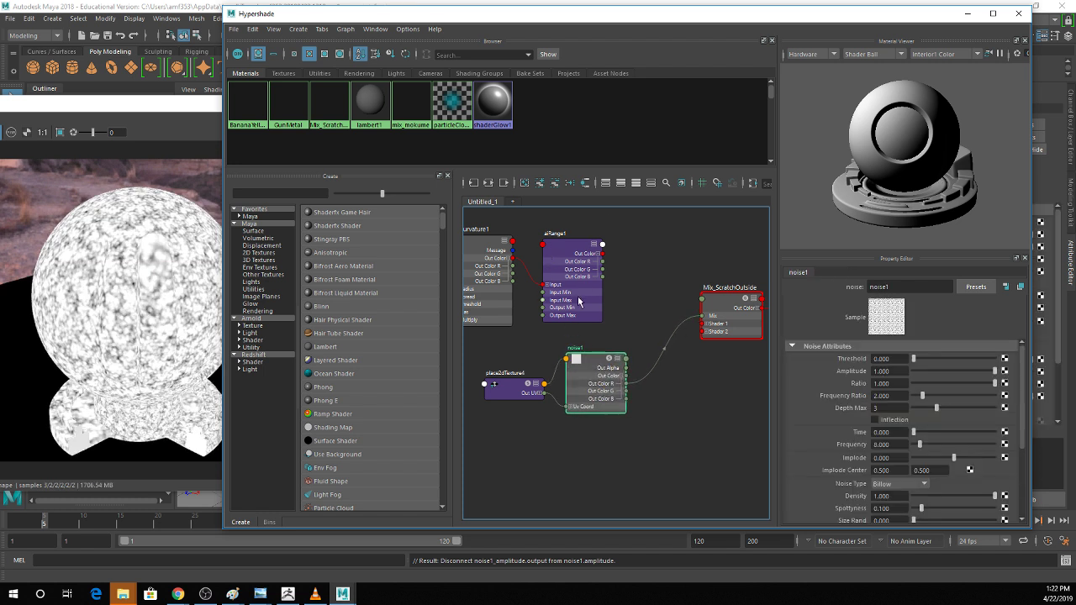
drag(587, 359, 560, 349)
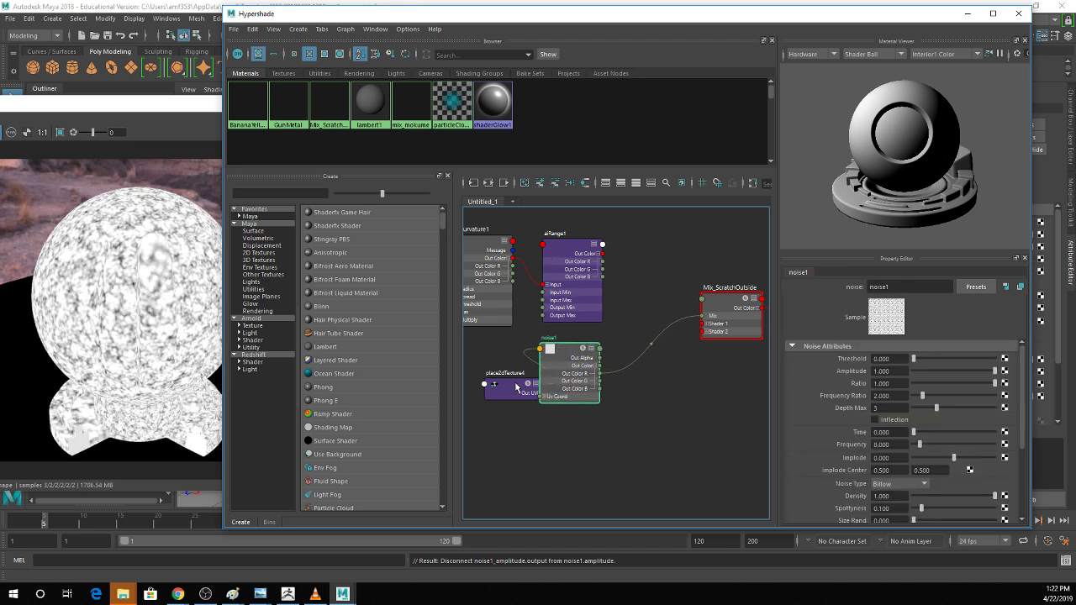
drag(516, 387, 490, 380)
click(582, 255)
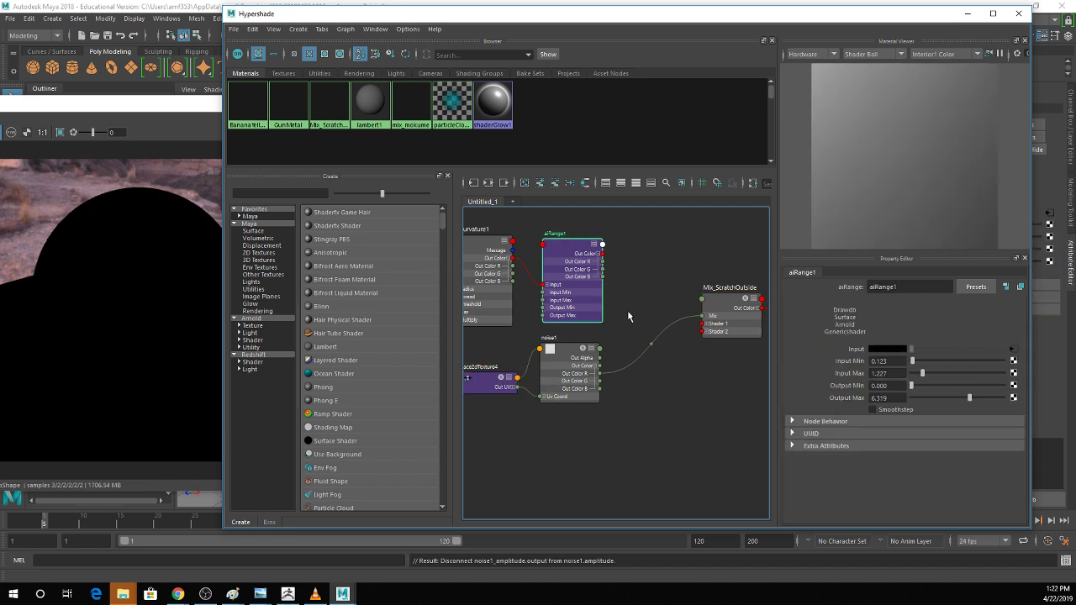
text(m)
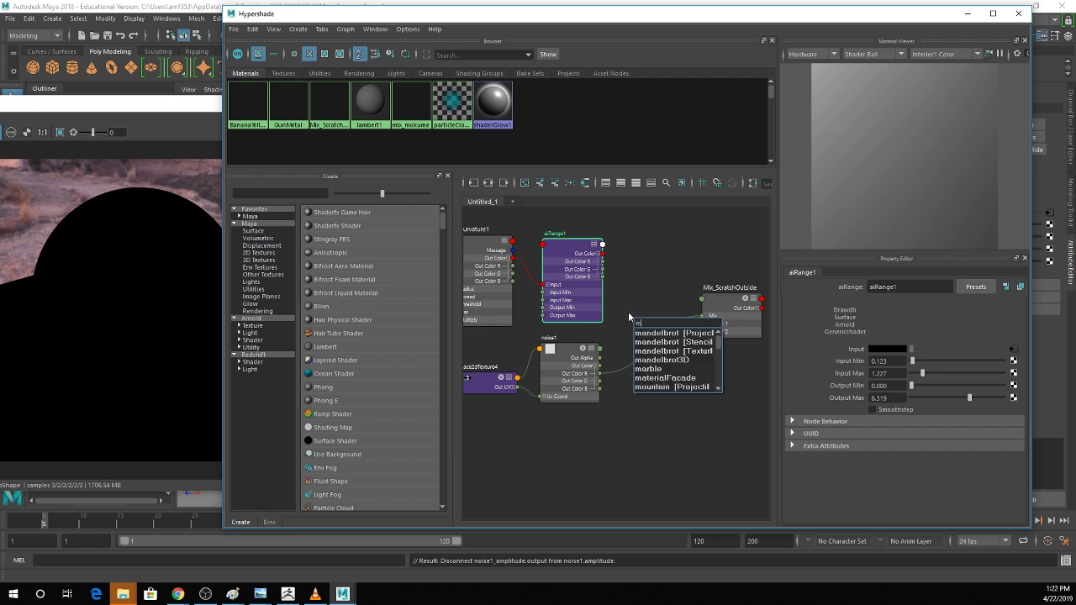
text(ul)
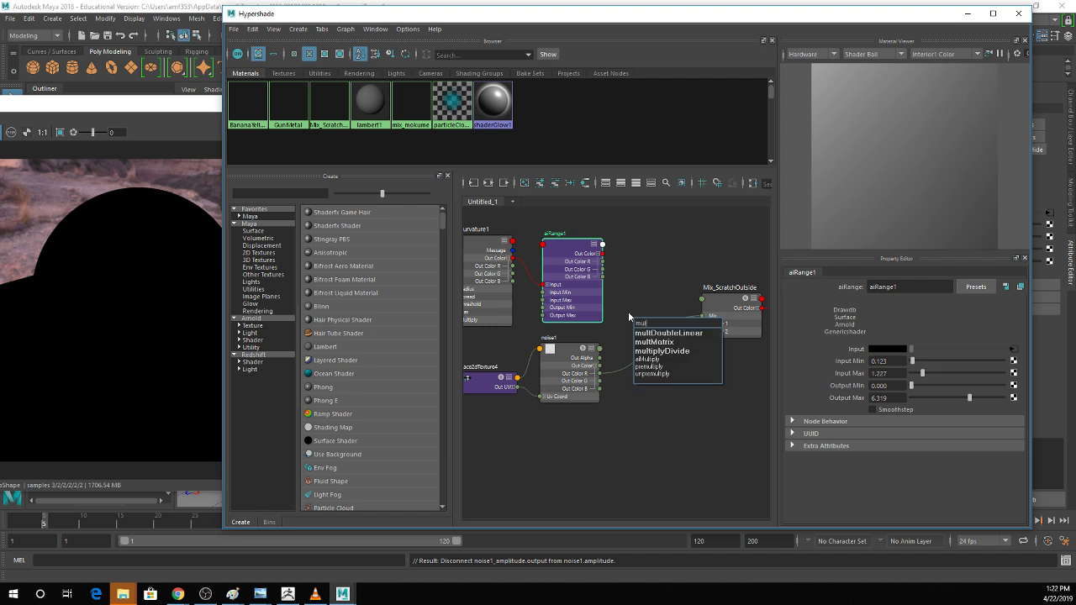
click(652, 360)
drag(669, 331, 646, 305)
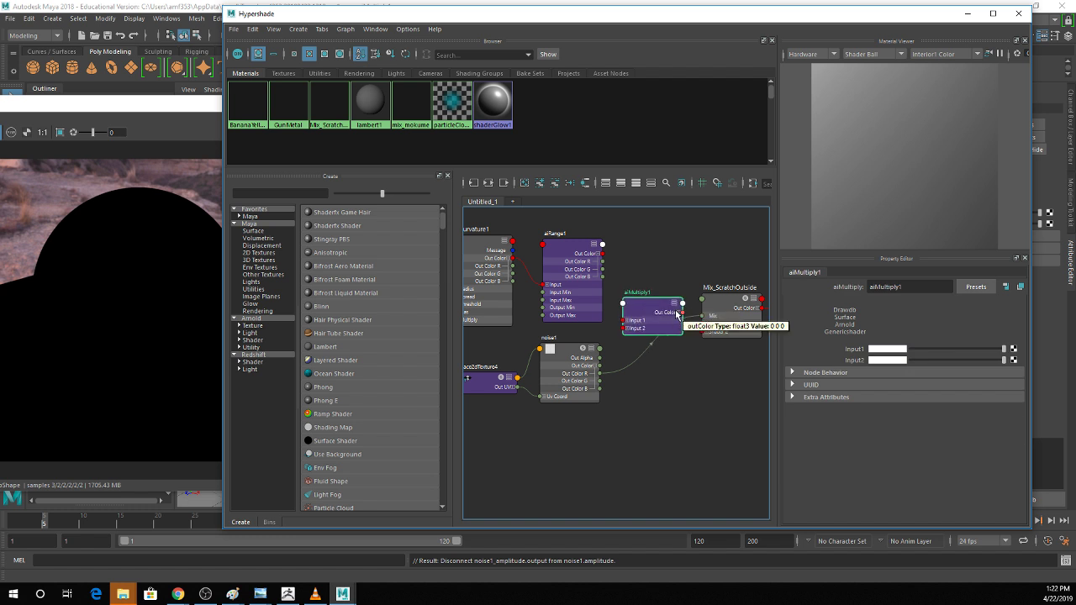
Connect aiMultiply1's Out Color R to Mix_ScratchOutside's Mix, aiRange1's Out Color to Input 1, and the noise's Out Color to Input 2.
drag(682, 320, 704, 316)
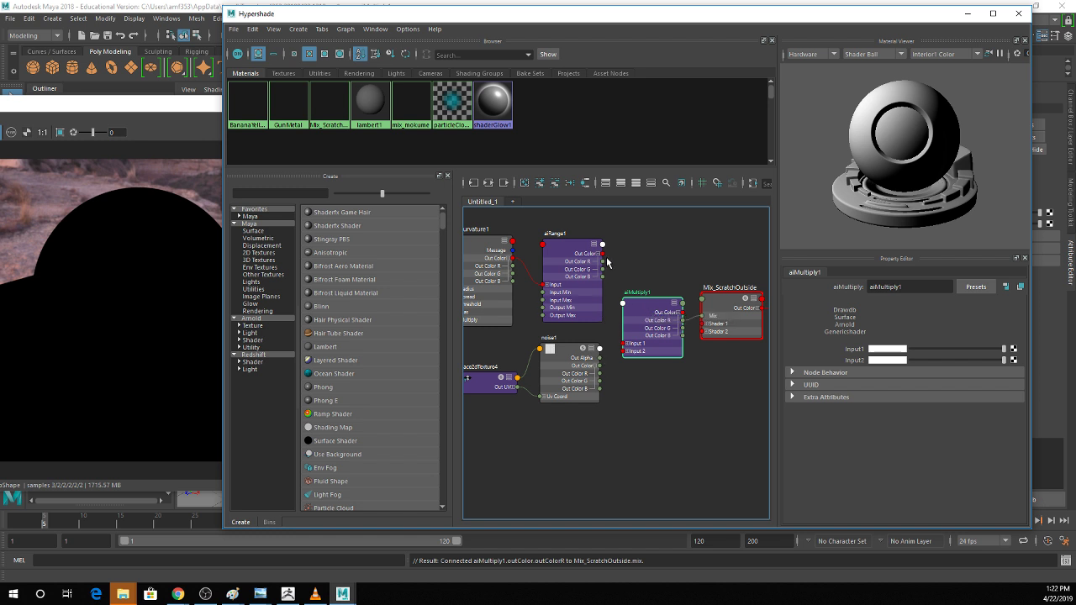
drag(603, 253, 627, 344)
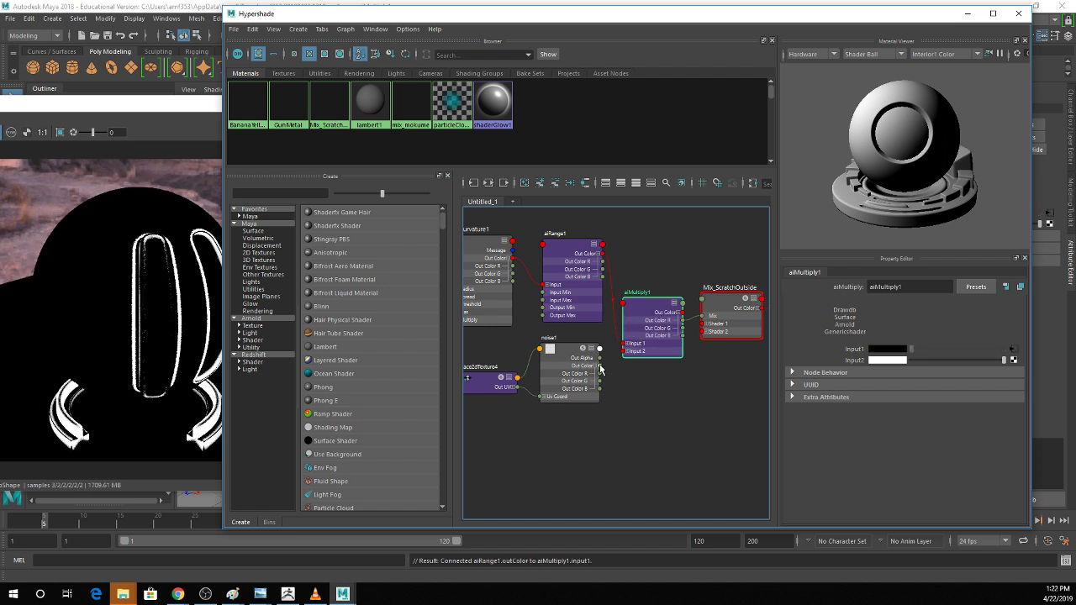
drag(601, 369, 627, 351)
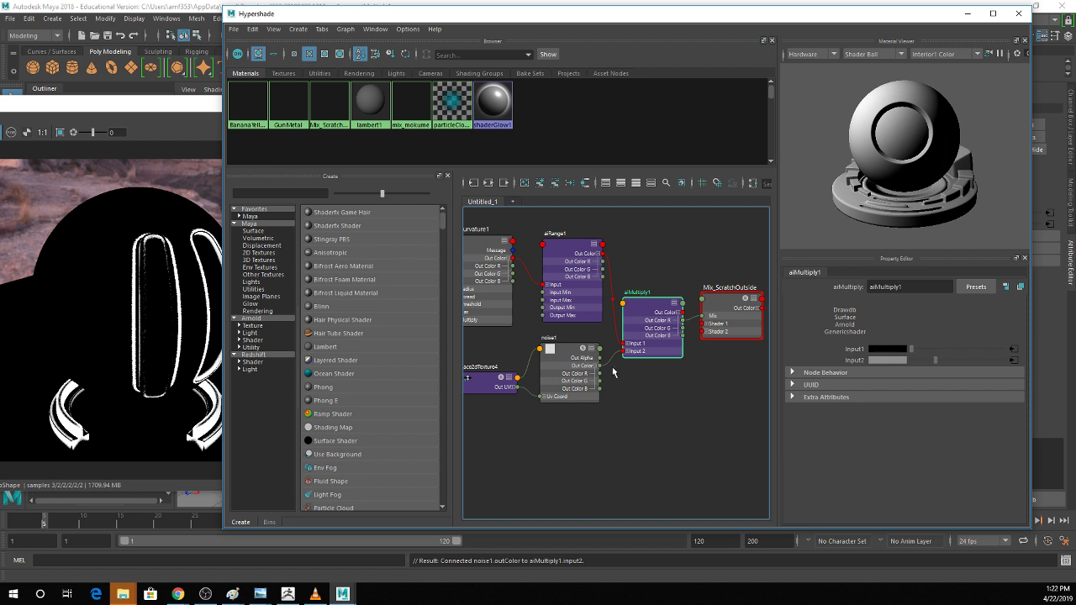
Swap aiMultiply1's inputs, feeding the noise to Input 1 and aiRange1 to Input 2, and inspect the Mix_ScratchOutside render's edges up close.
drag(599, 365, 626, 342)
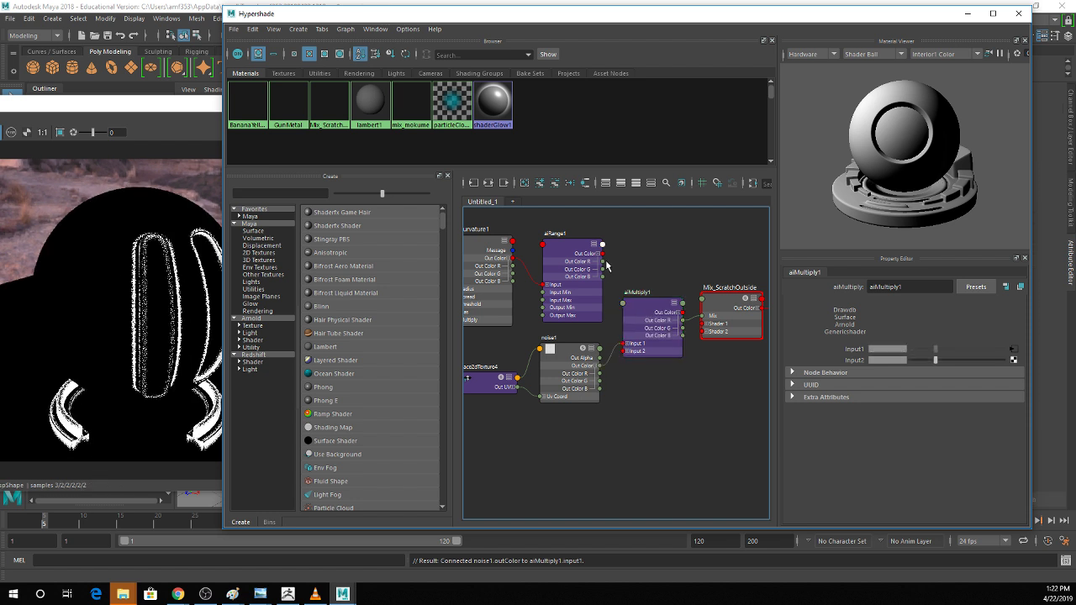
drag(602, 253, 622, 353)
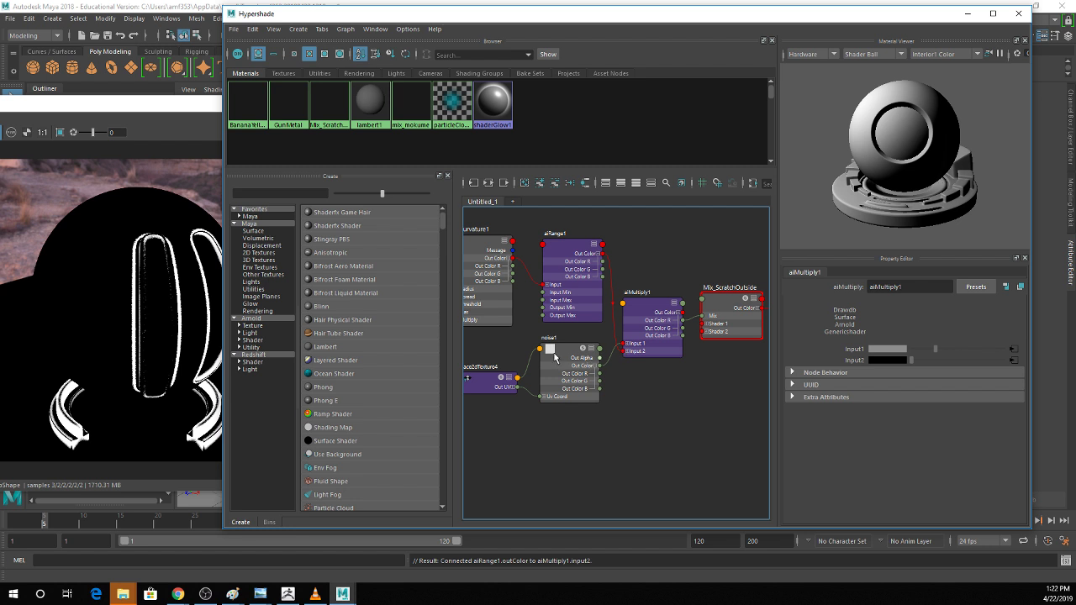
click(714, 303)
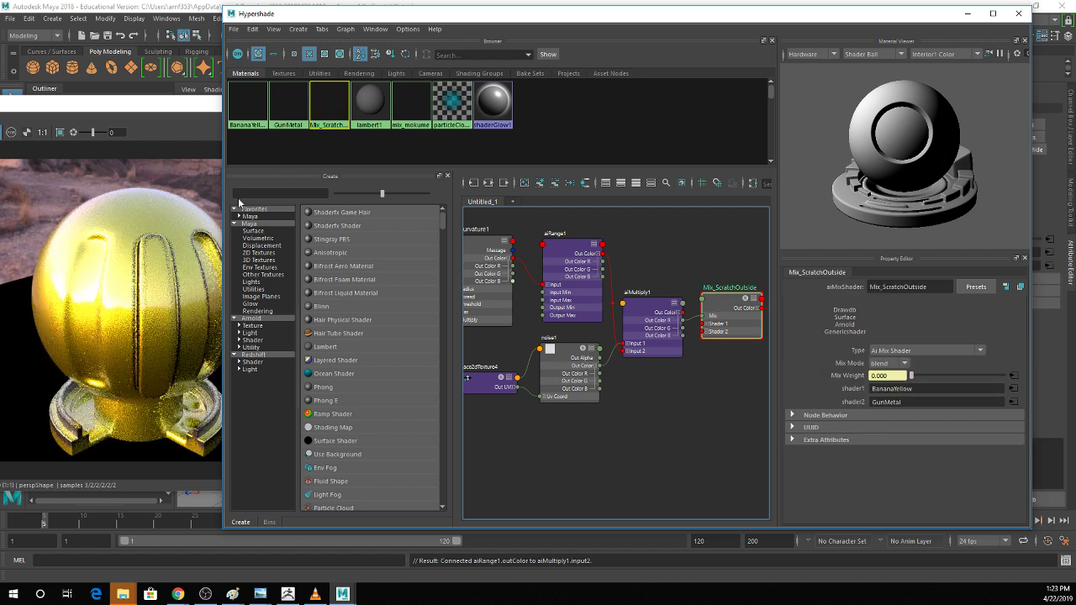
scroll(158, 259, up, 5)
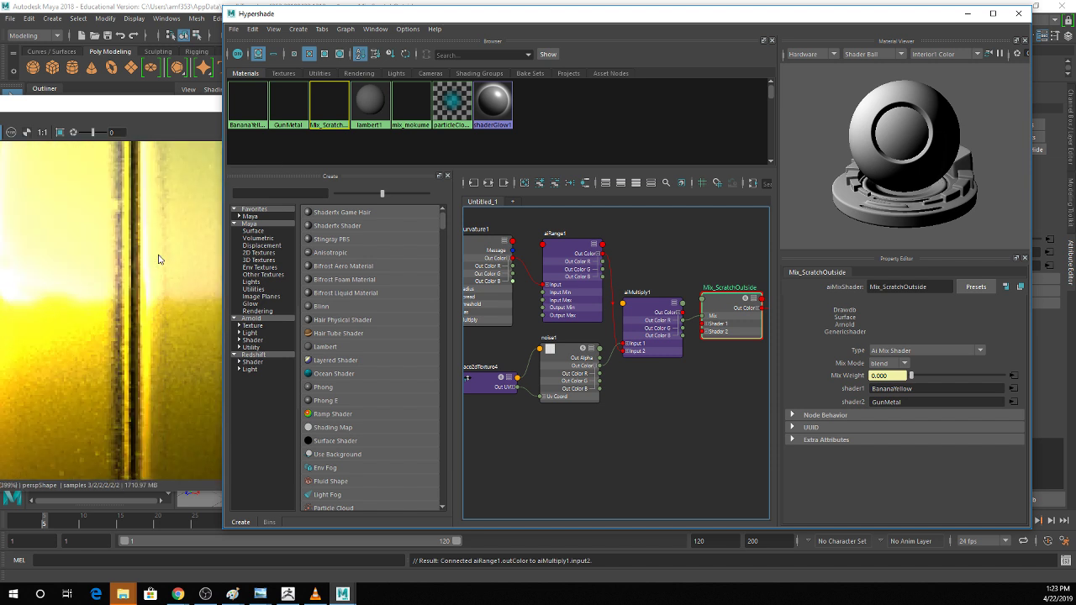
scroll(158, 258, down, 2)
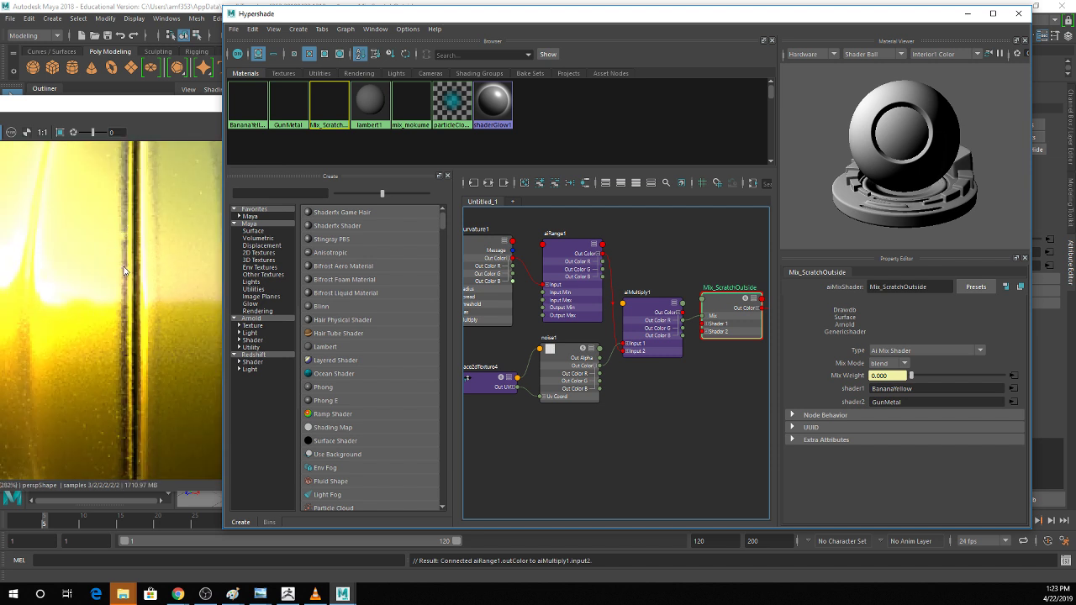
Restrict the render to a crop region around the ball's central vertical groove and view it up close.
scroll(128, 239, down, 1)
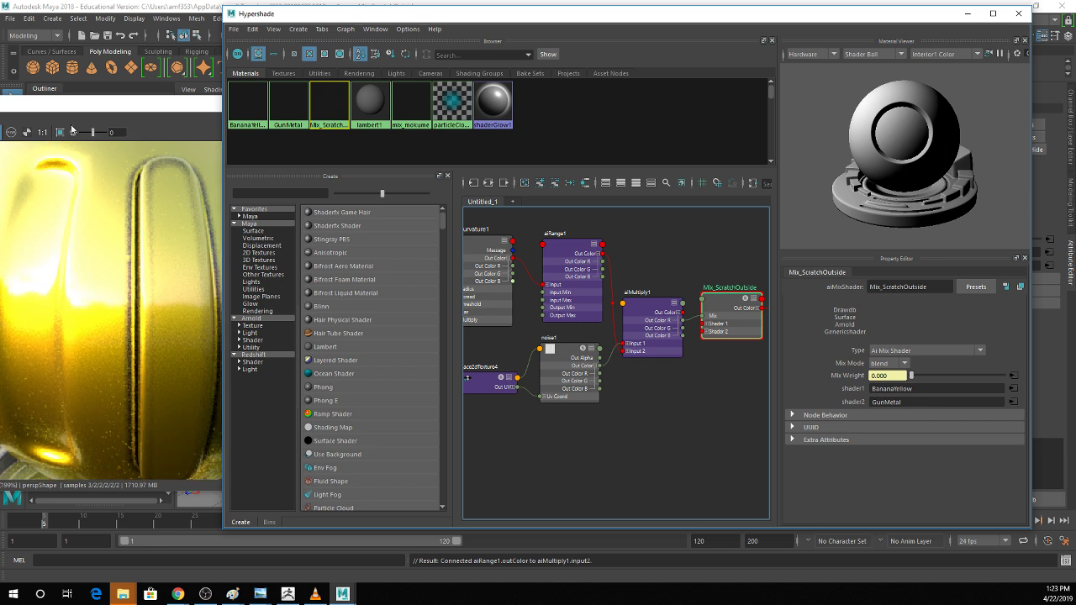
click(59, 132)
drag(105, 243, 176, 369)
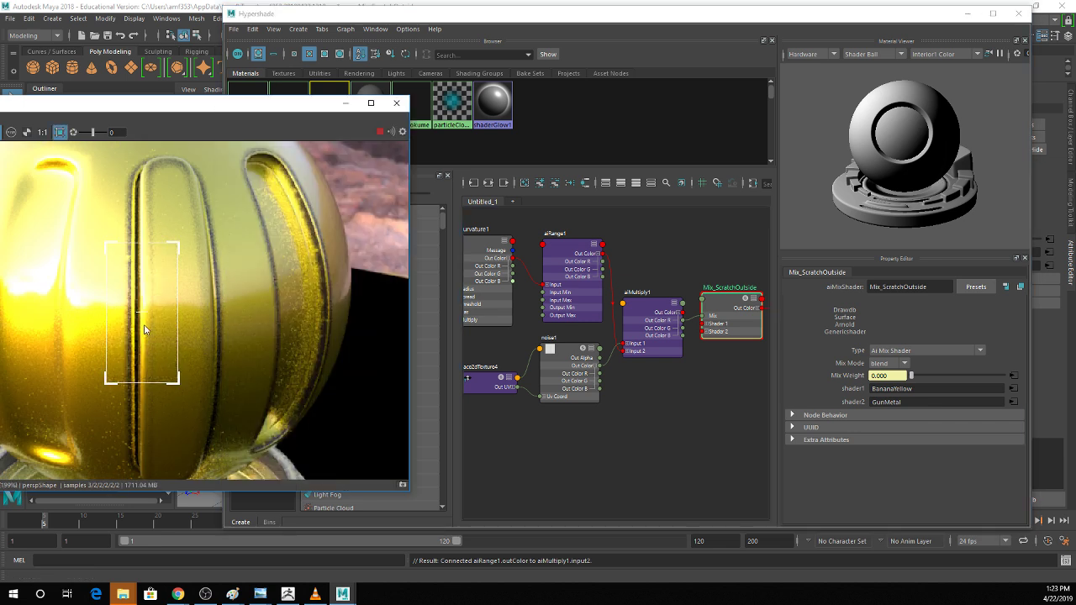
scroll(176, 368, up, 2)
scroll(176, 368, down, 1)
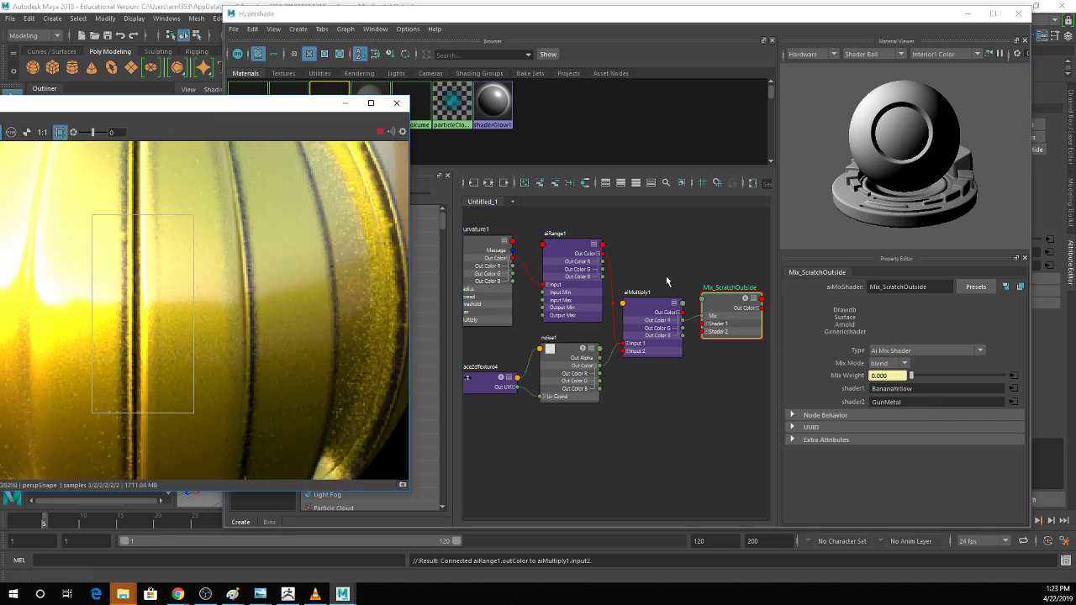
Set noise1's Amplitude to about 0.476, checking the isolated aiMultiply1 output and the Mix_ScratchOutside render.
drag(649, 310, 648, 304)
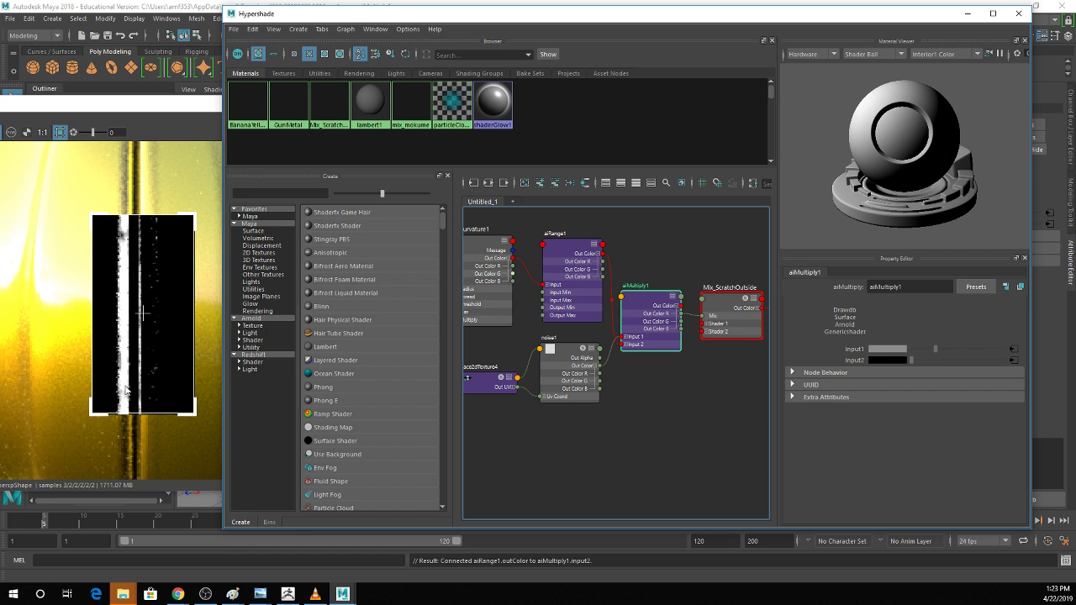
click(572, 360)
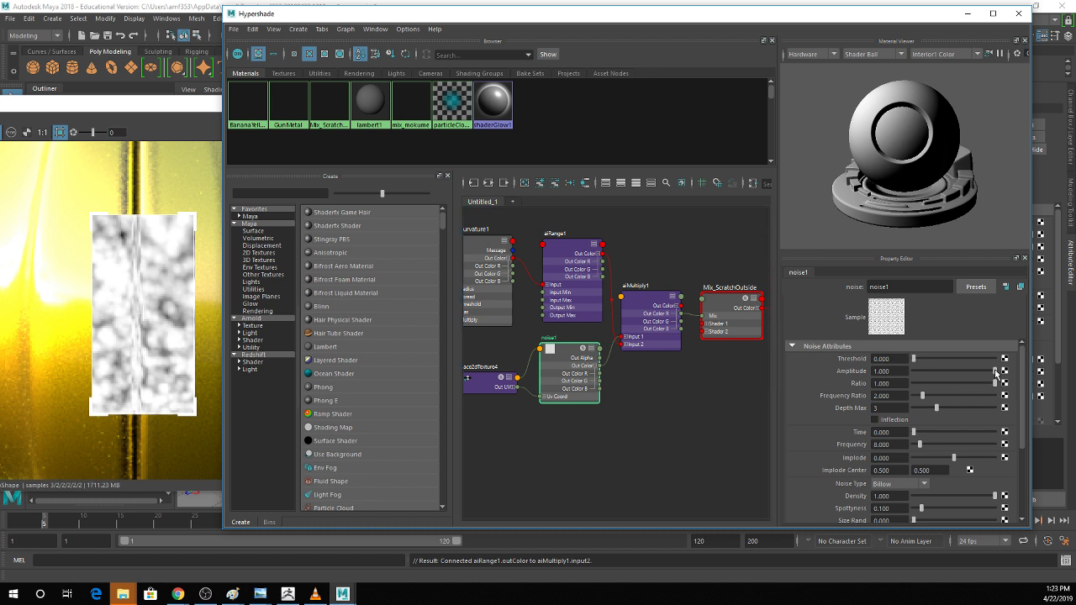
drag(996, 372, 951, 374)
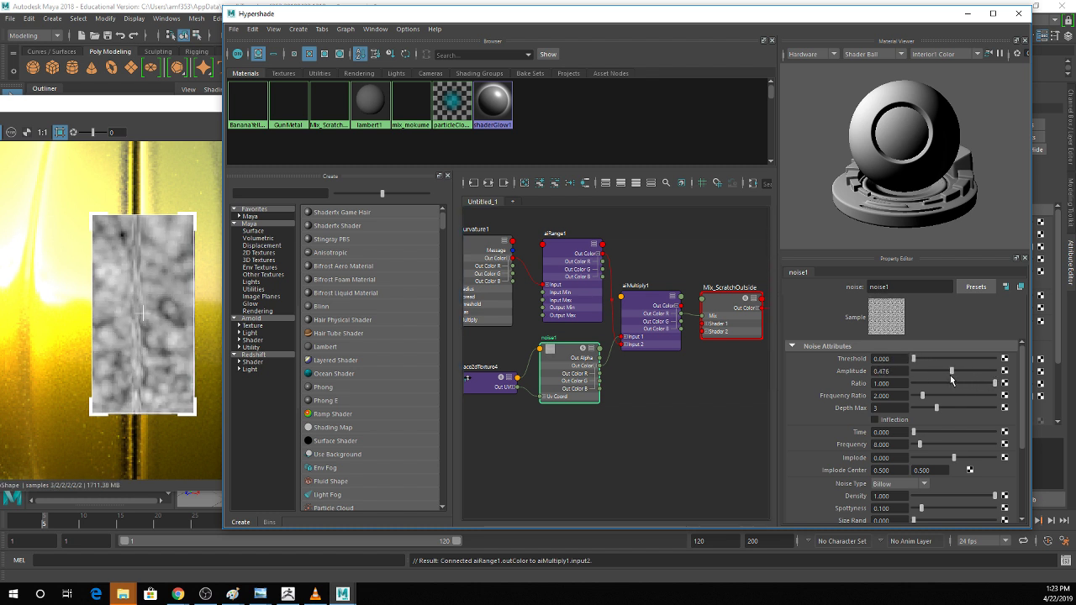
click(629, 313)
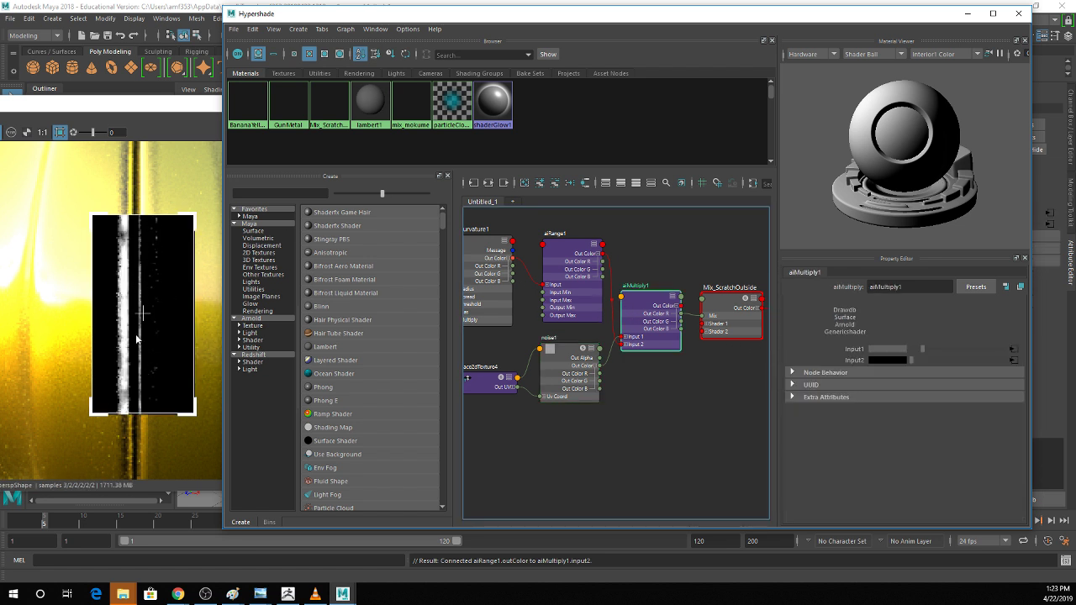
click(738, 312)
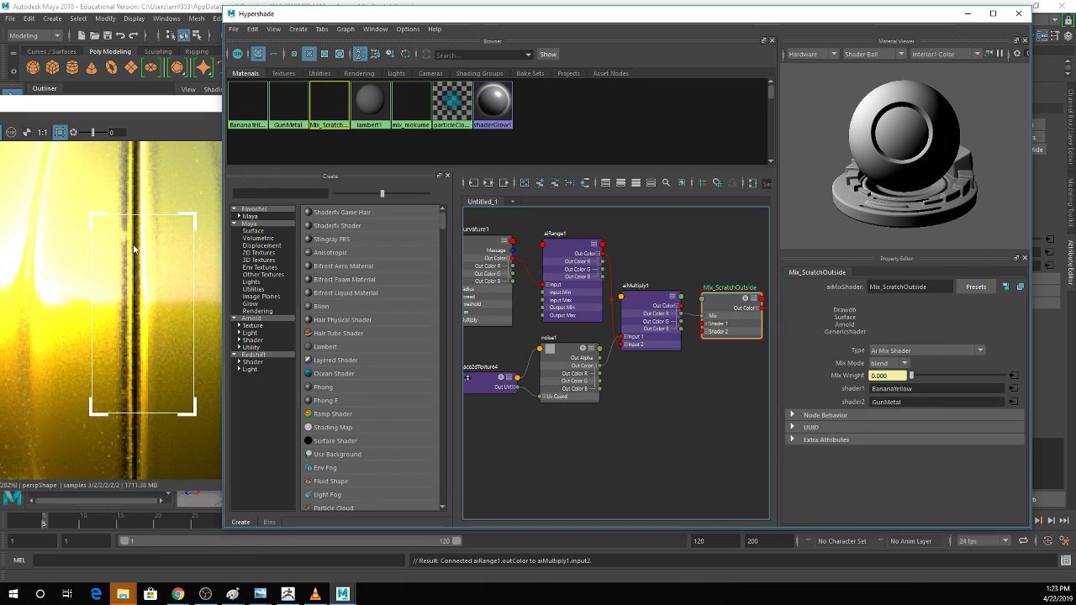
Adjust aiRange1 to Input Min 0.552, Input Max 2.147 and Output Min 1.288, and check the Mix_ScratchOutside render.
click(561, 250)
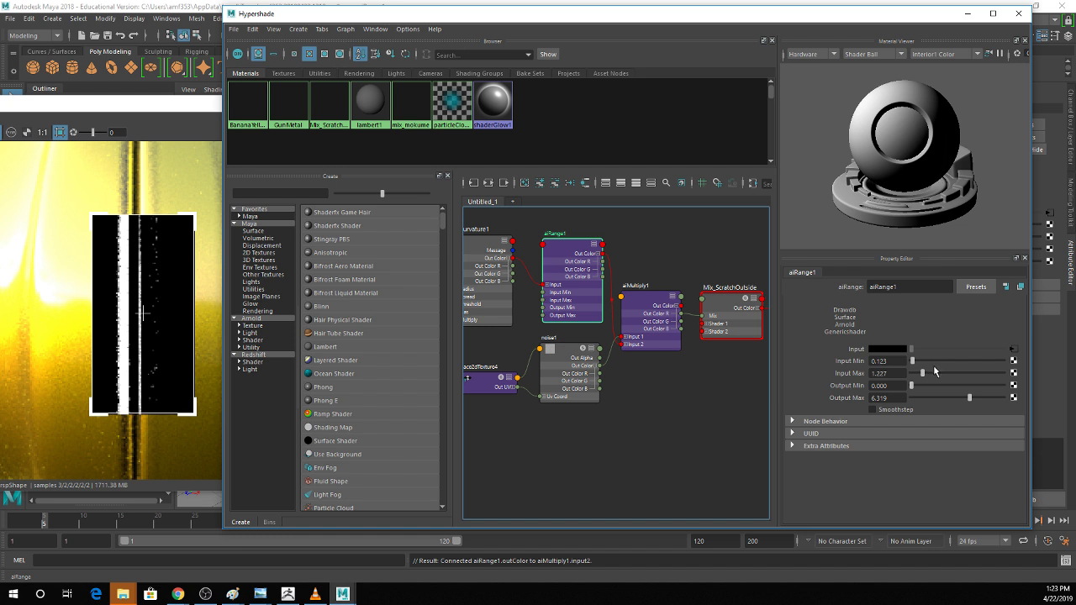
drag(918, 364, 923, 385)
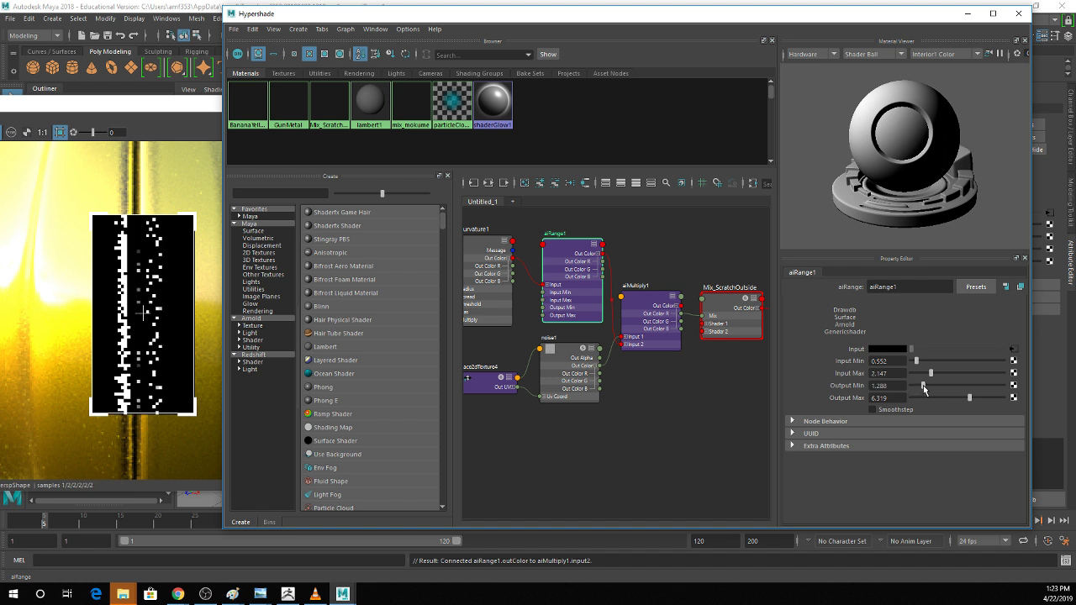
click(722, 298)
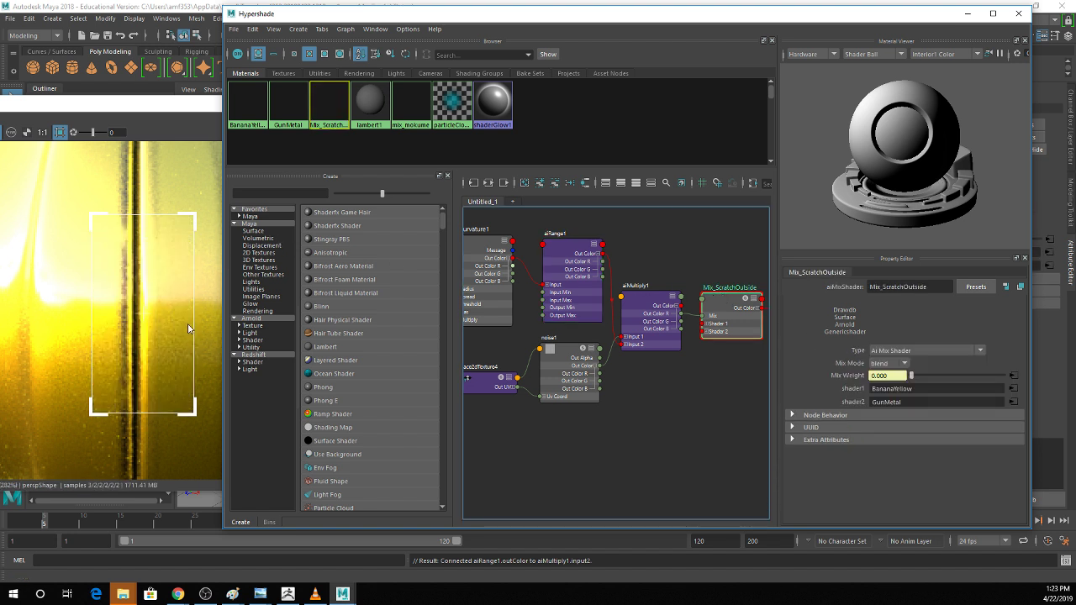
Minimize the Hypershade, move the camera back to show the whole ball, and turn off the crop region in the render view.
click(969, 14)
scroll(513, 270, down, 6)
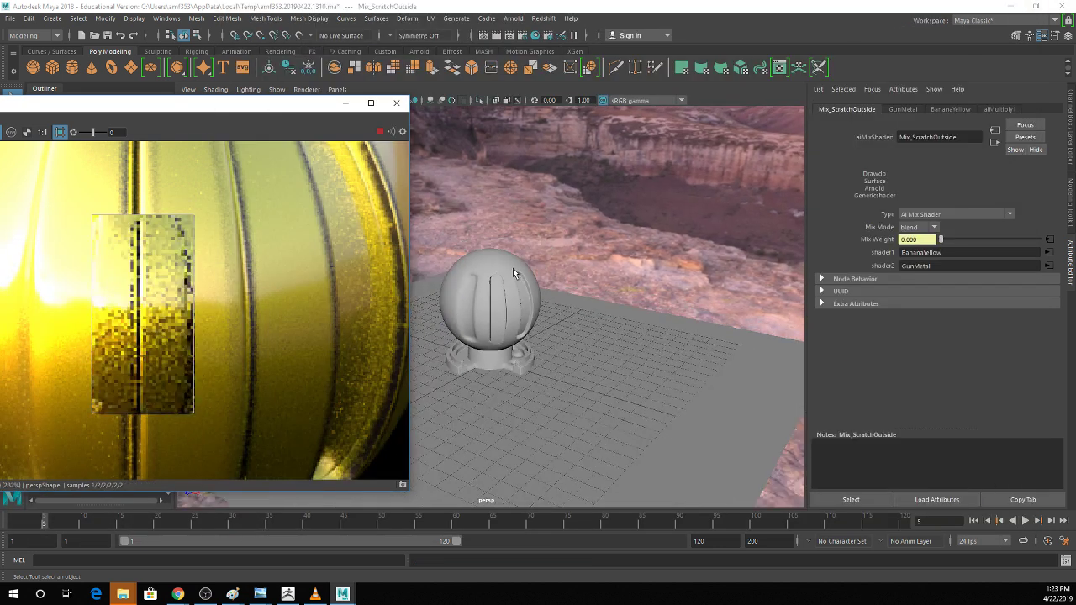
scroll(513, 271, up, 3)
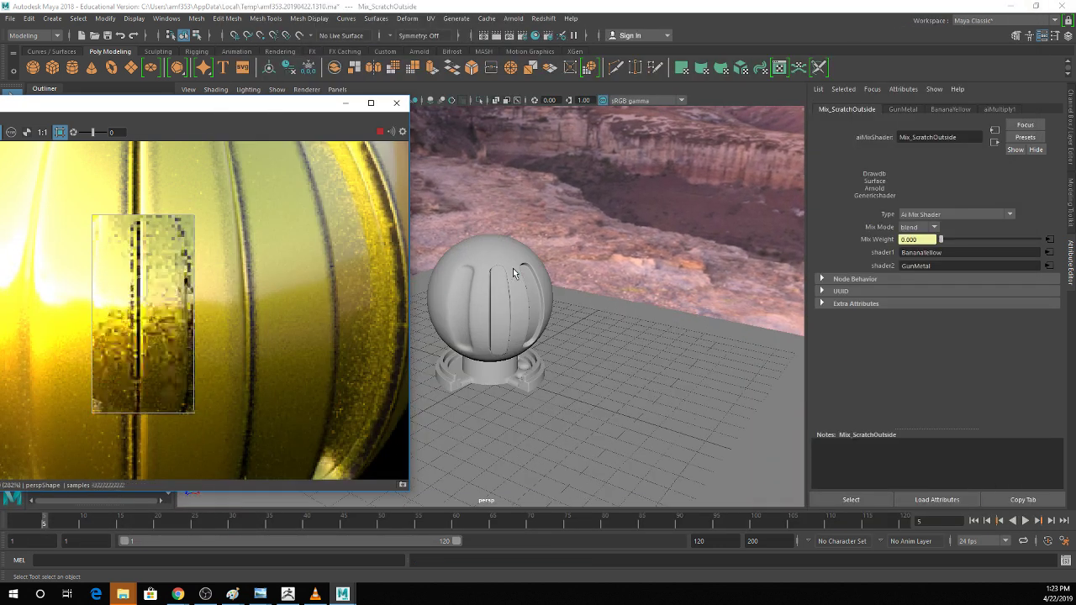
click(60, 132)
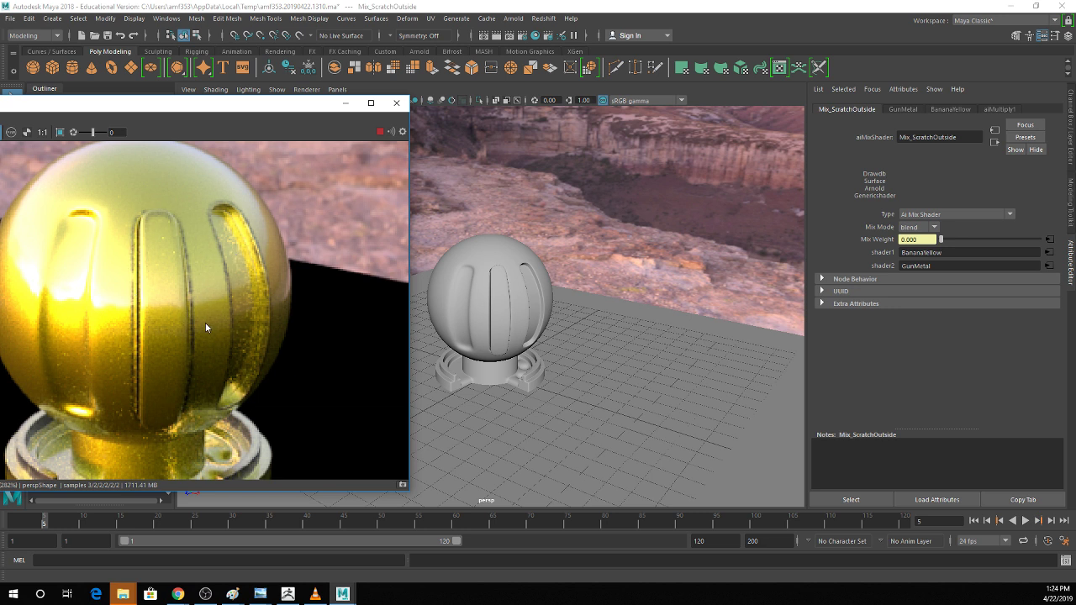
drag(179, 104, 265, 93)
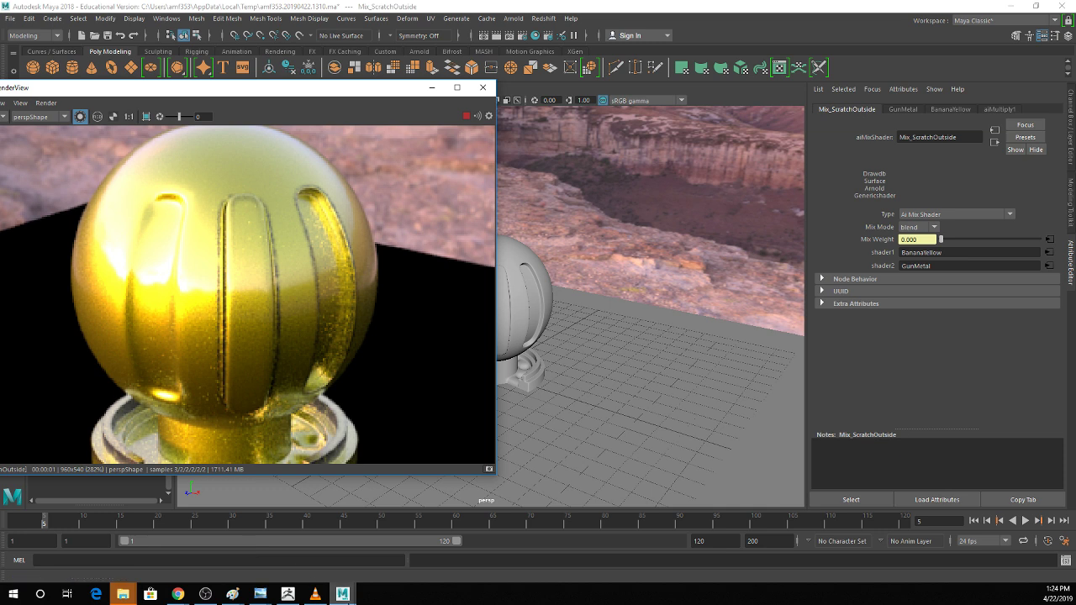
Bring the Hypershade back to the front and save the scene.
click(342, 593)
click(396, 548)
key(alt+Tab)
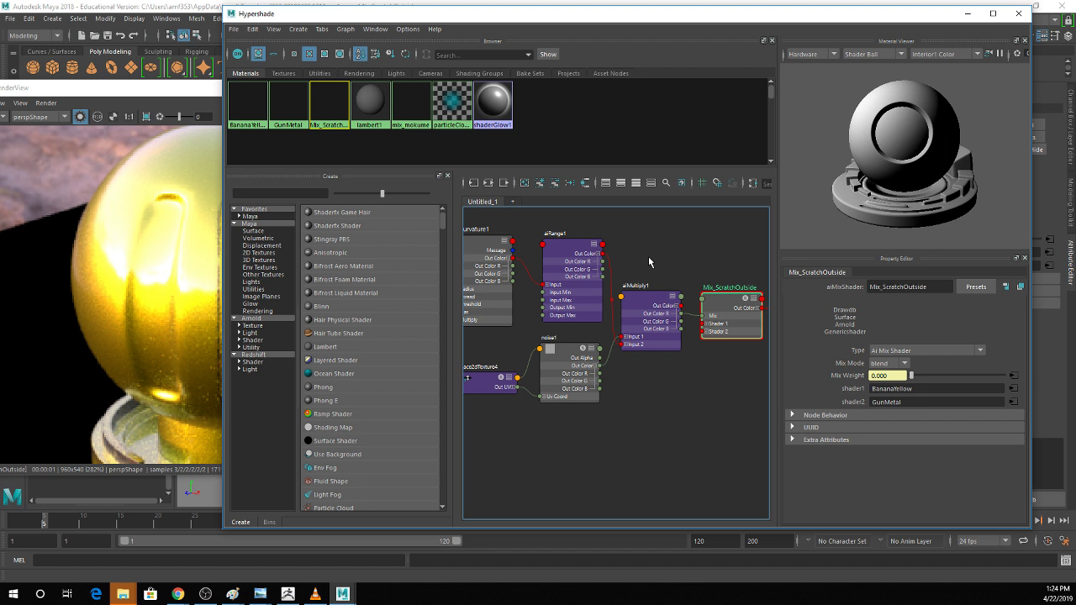
key(Return)
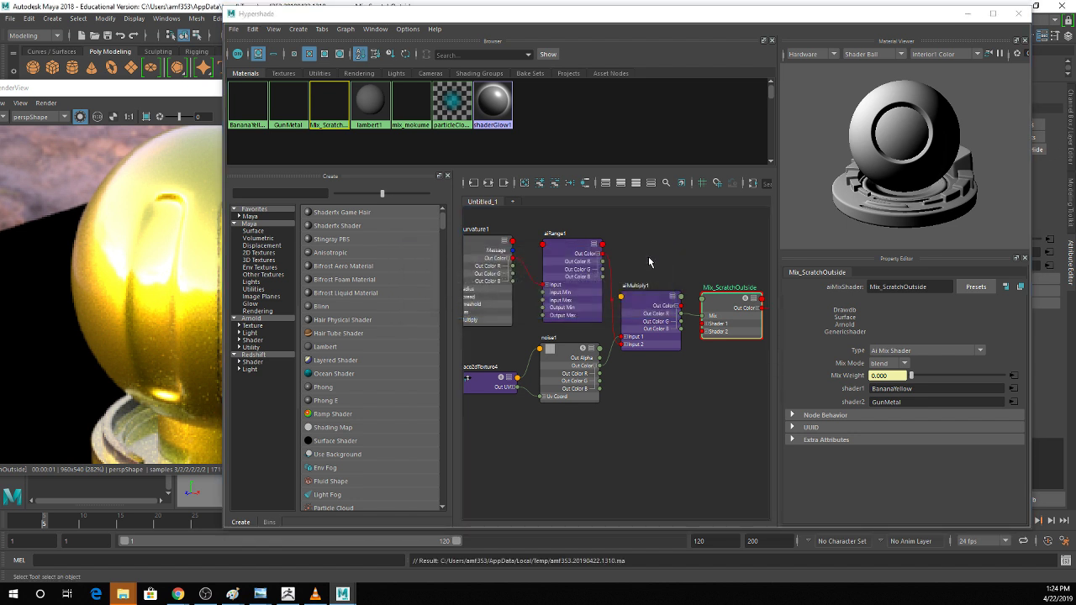
Clear the node graph, create a new aiMixShader, and connect BananaYellow to its shader1.
click(525, 182)
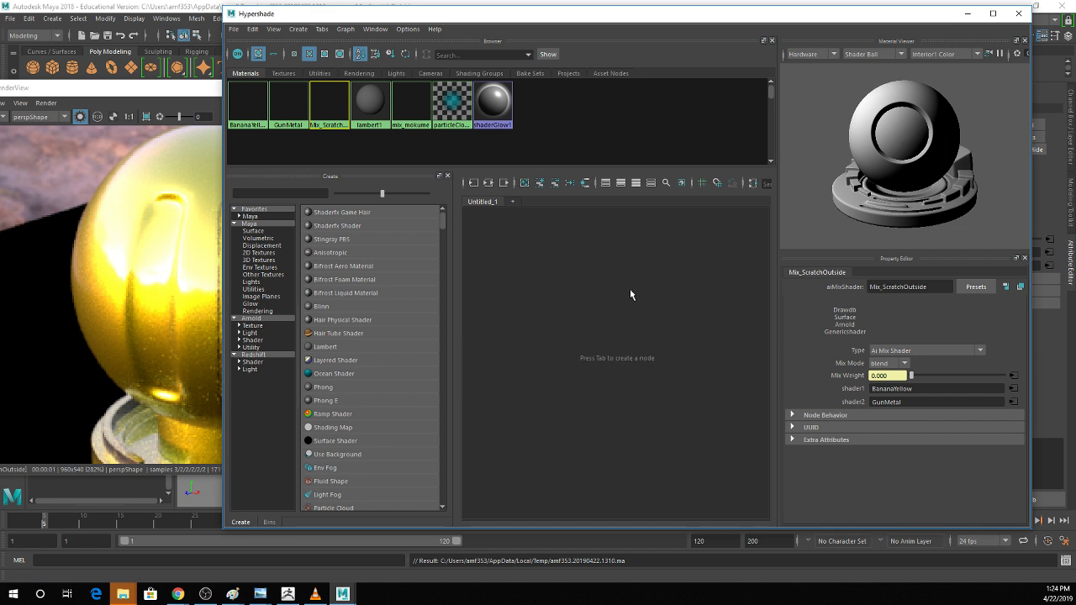
key(Tab)
text(mix)
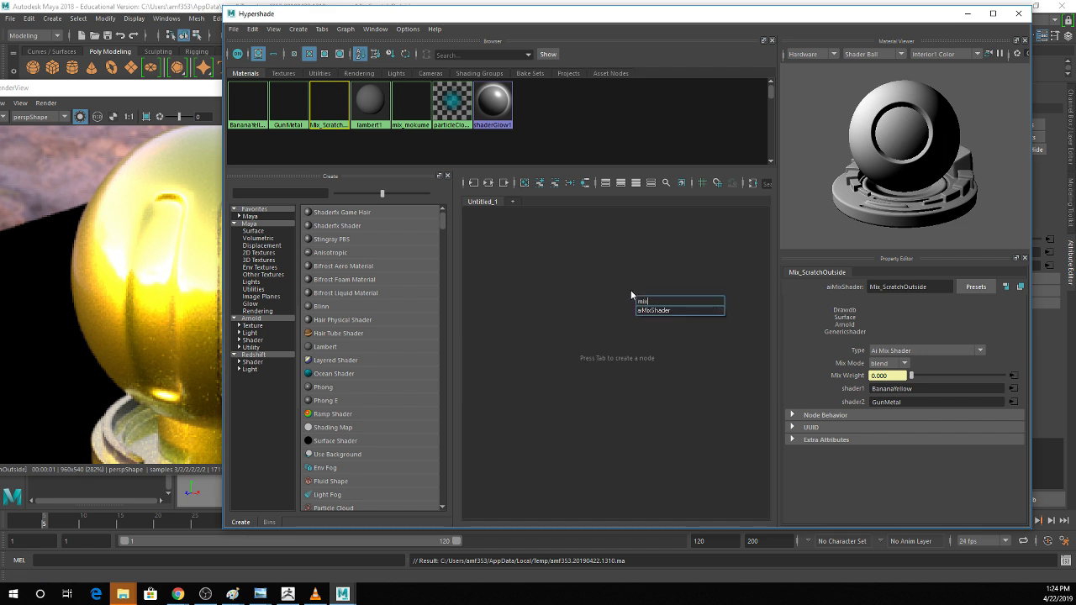
key(Return)
click(636, 299)
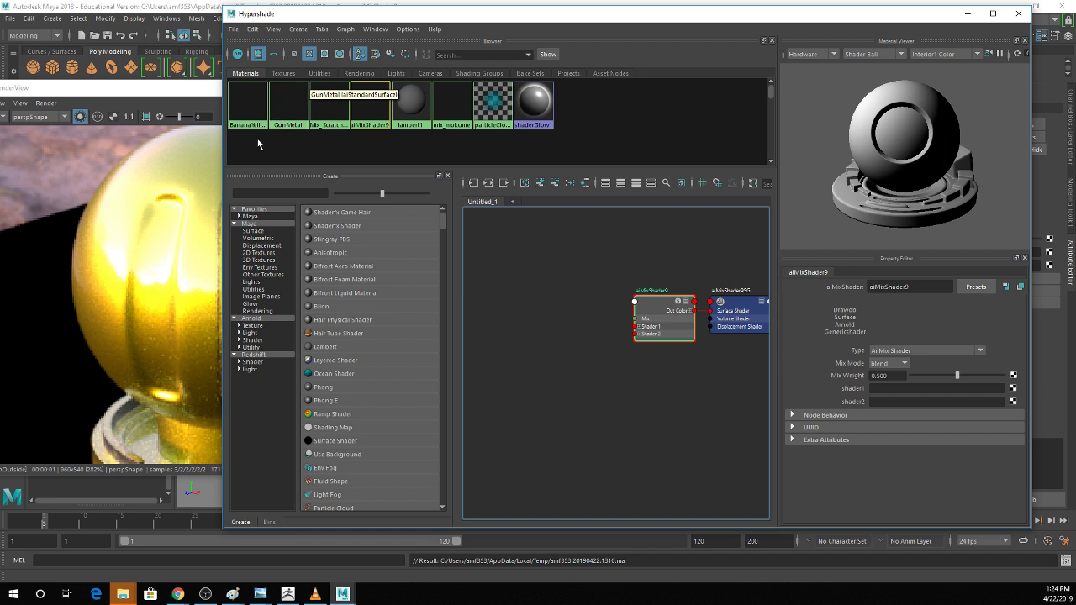
middle_drag(289, 127, 849, 392)
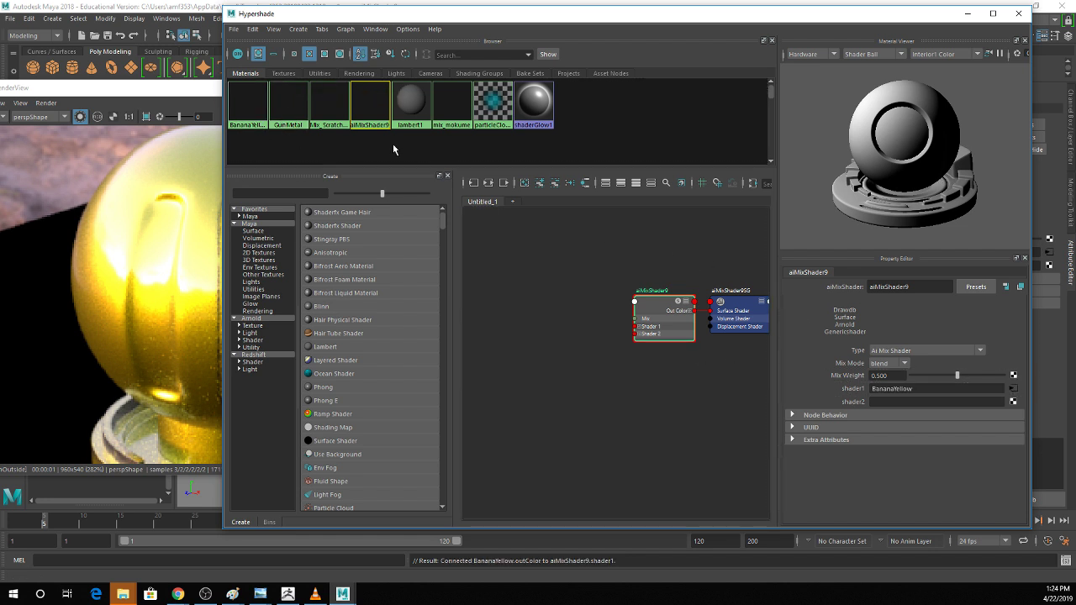
Assign a new aiStandardSurface material to the ball and name it rust.
drag(615, 15, 742, 353)
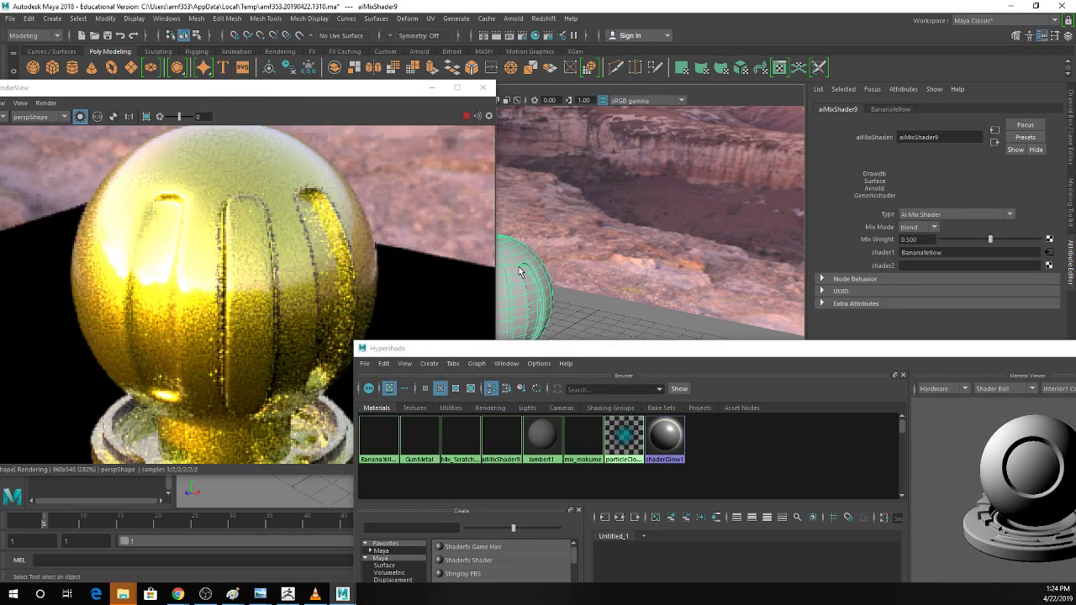
right_drag(518, 266, 612, 525)
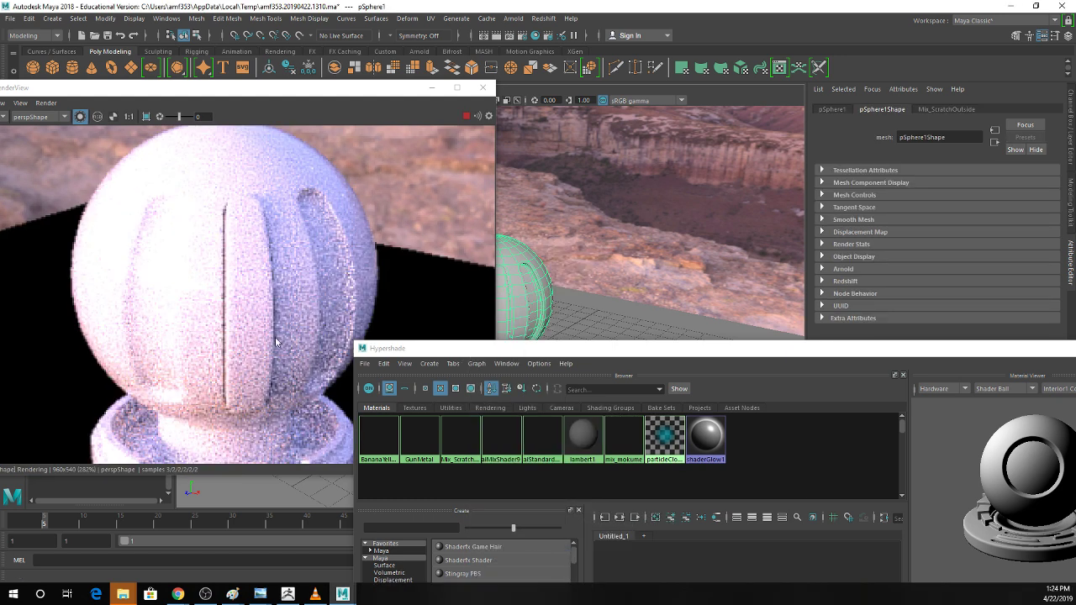
drag(619, 348, 564, 366)
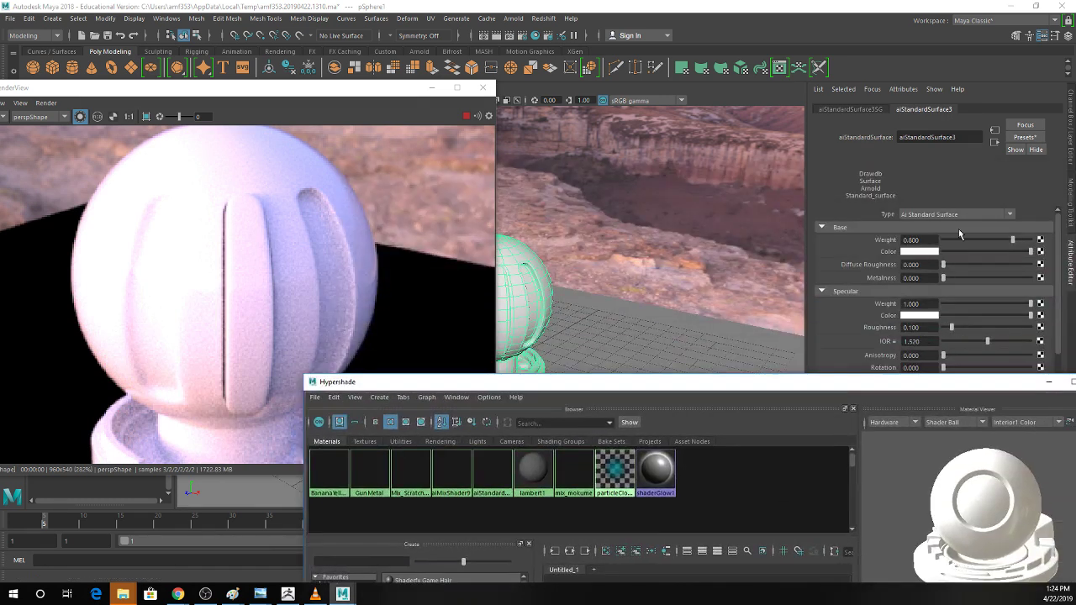
key(ctrl+a)
text(rust)
key(Return)
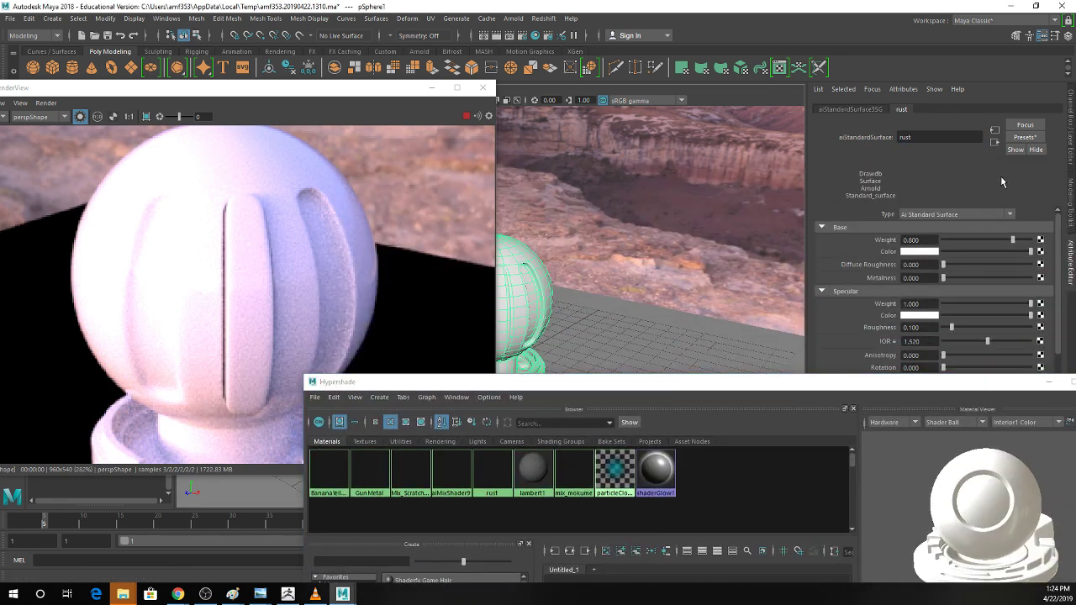
click(1025, 137)
mouse_move(1030, 410)
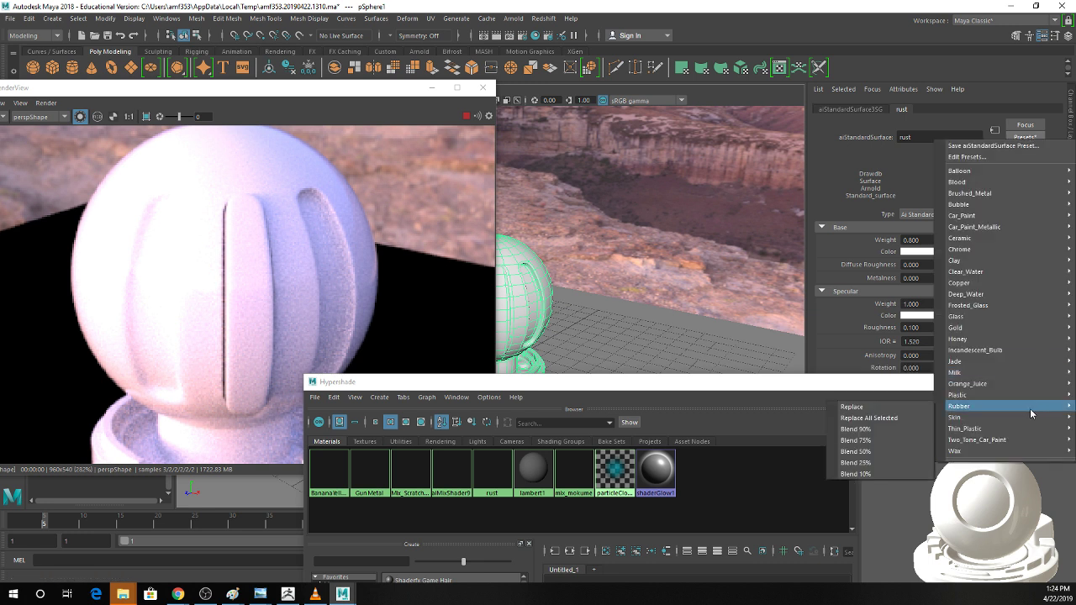
mouse_move(1014, 345)
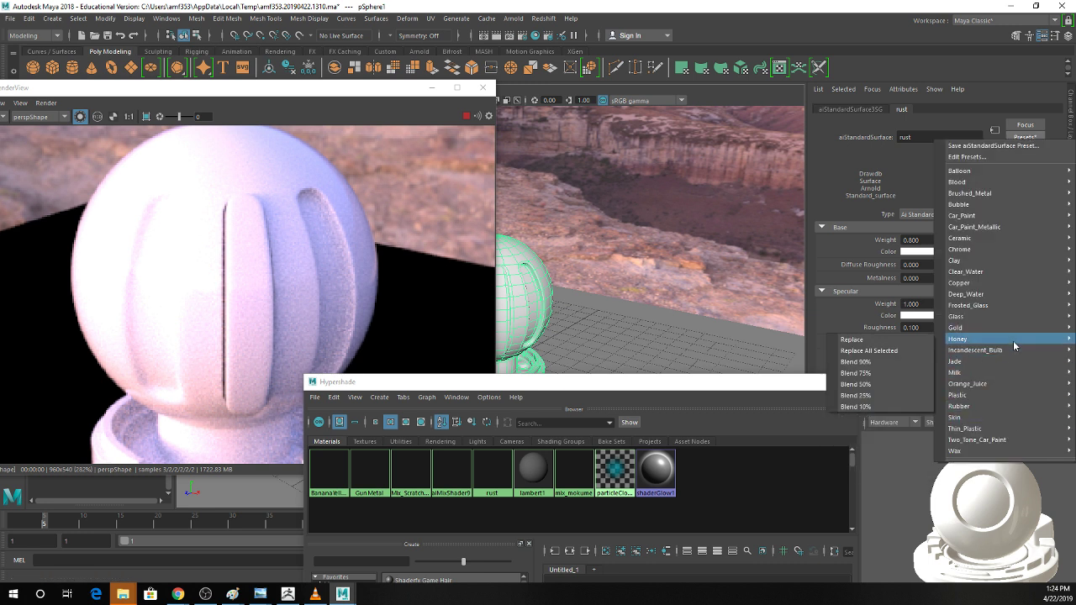
click(923, 261)
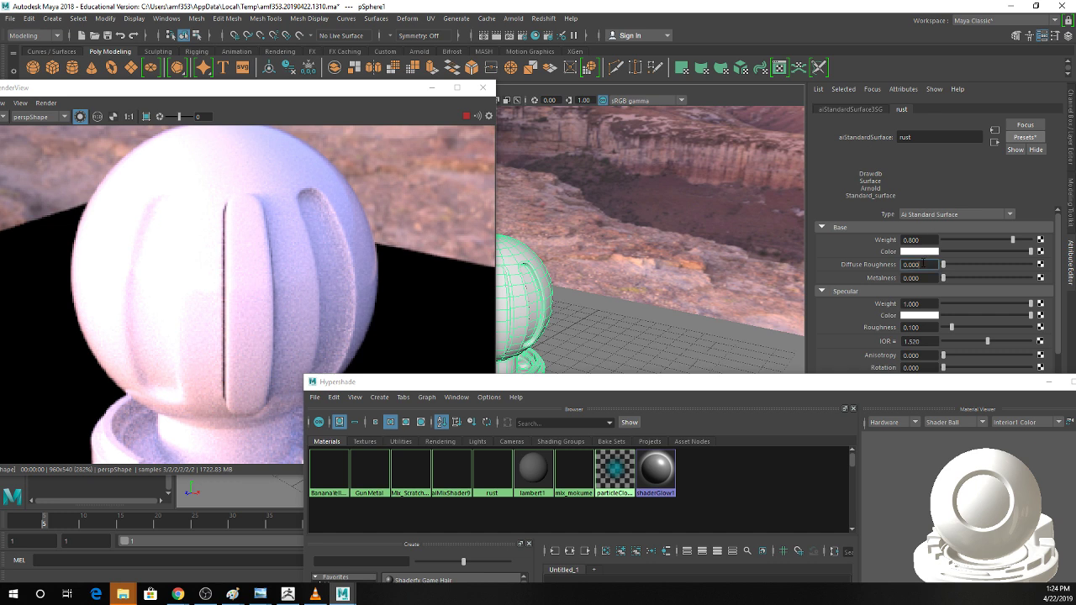
Give the rust material a very dark red Base Color and set its Specular Roughness to about 0.604.
click(914, 251)
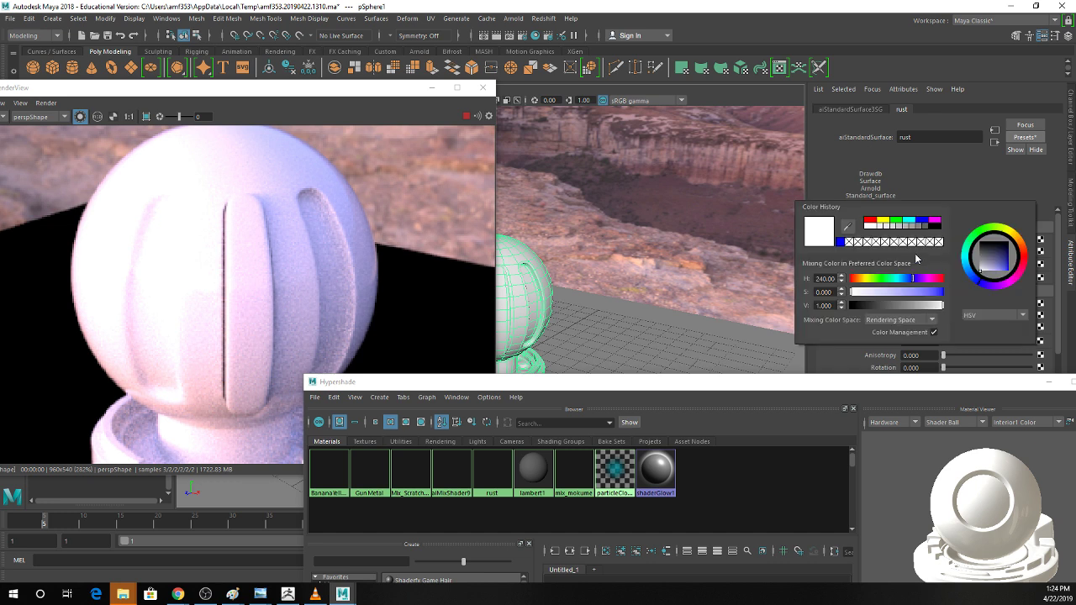
click(871, 222)
click(894, 292)
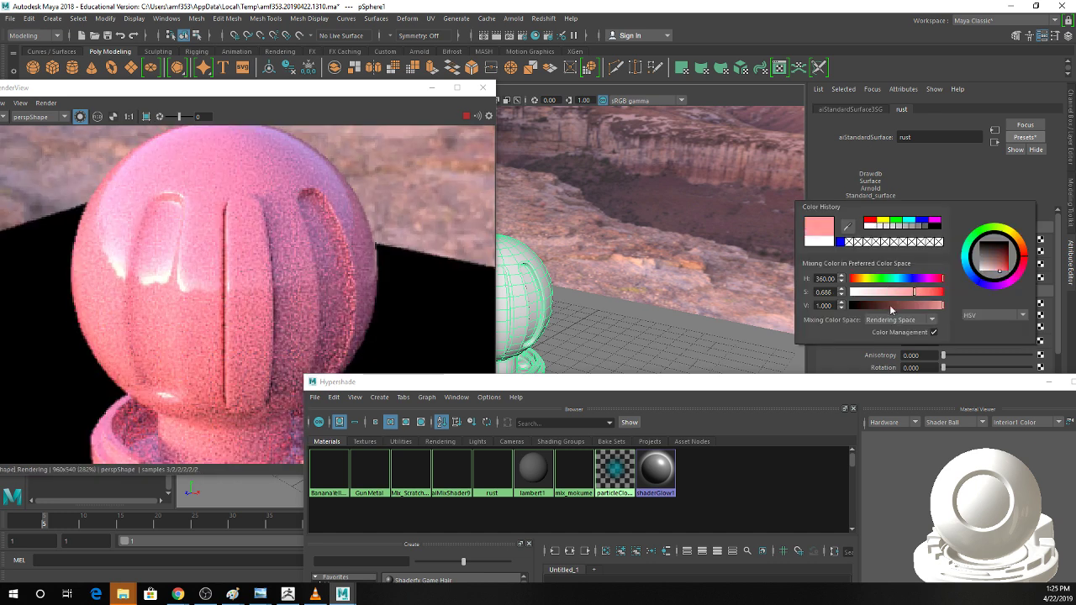
drag(889, 305, 863, 305)
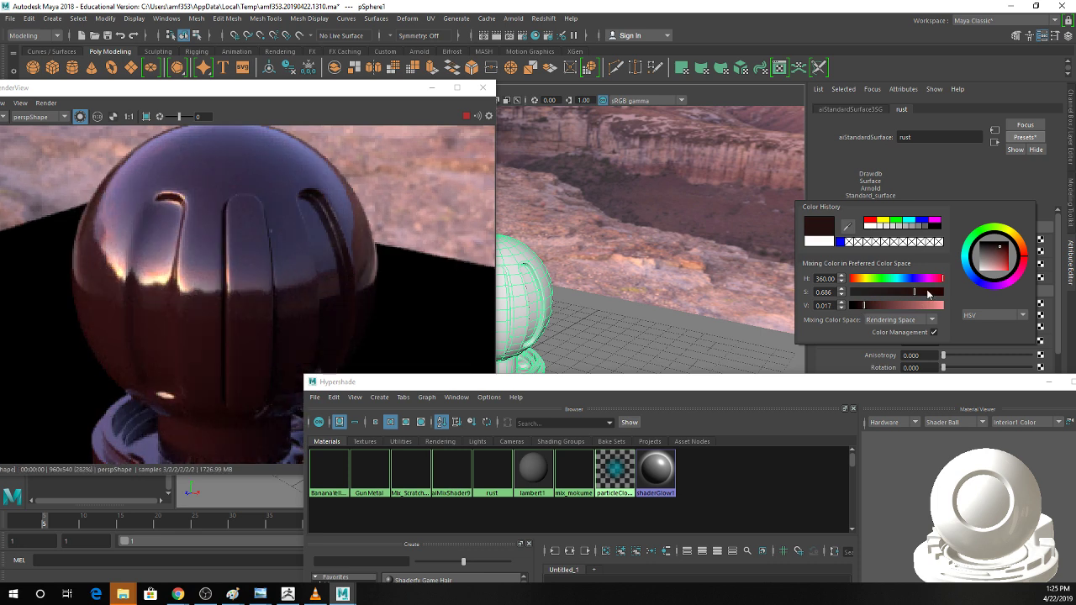
scroll(950, 281, down, 1)
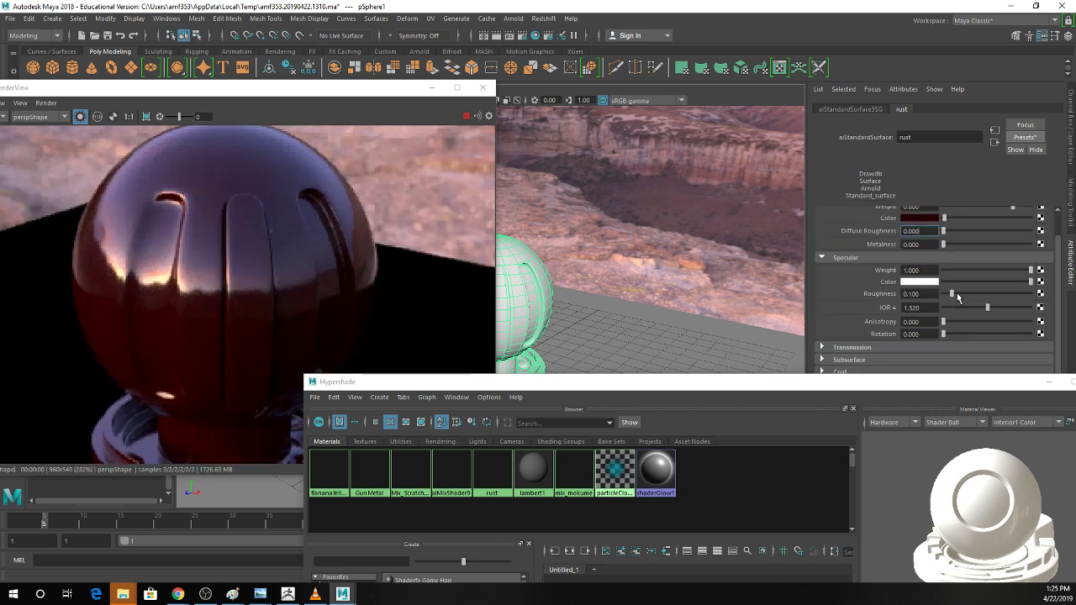
drag(952, 294, 996, 291)
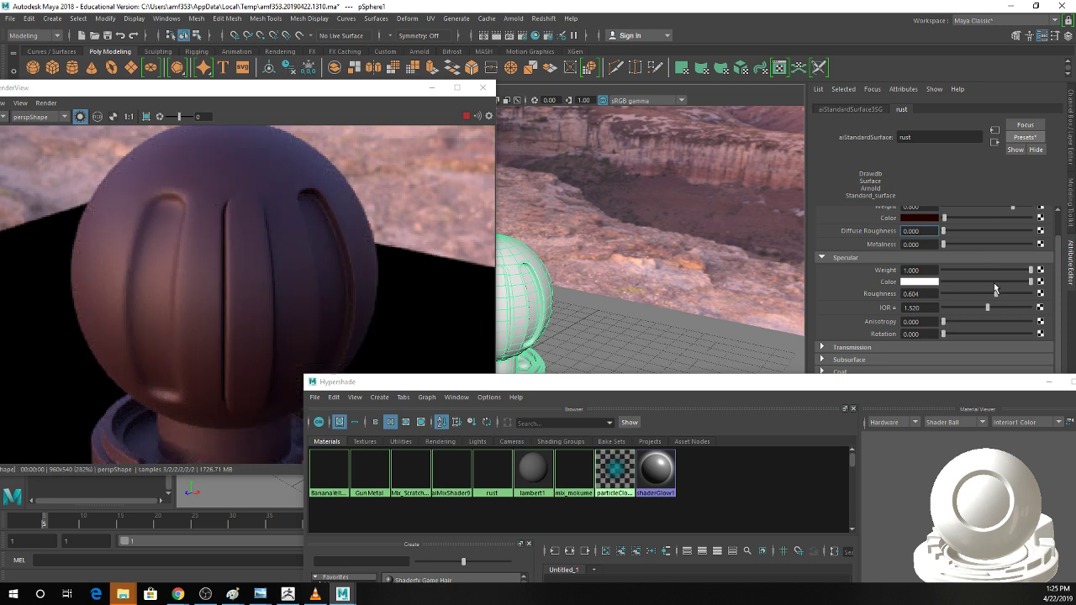
Move the aiMixShader9 node clear of the overlapping nodes in the graph and assign that shader to the ball.
drag(425, 387, 433, 113)
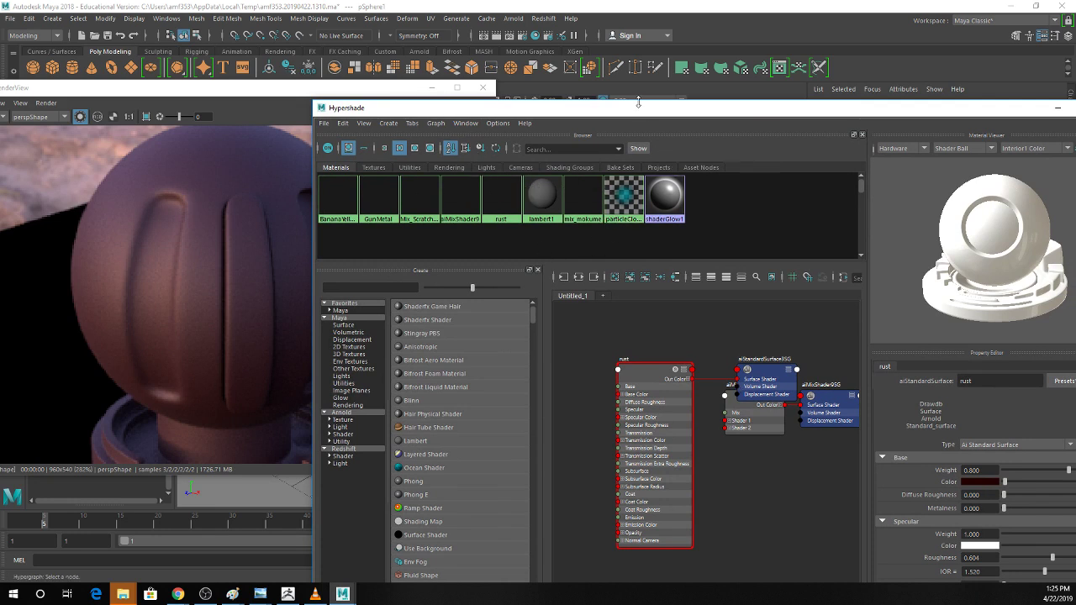
drag(645, 118, 588, 221)
click(654, 519)
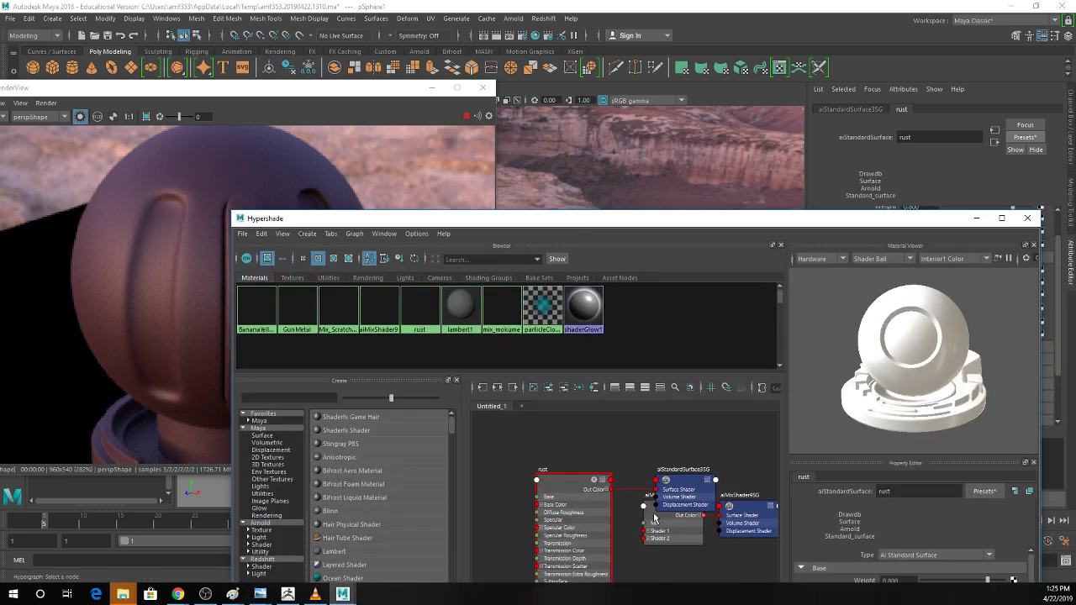
drag(654, 518, 649, 539)
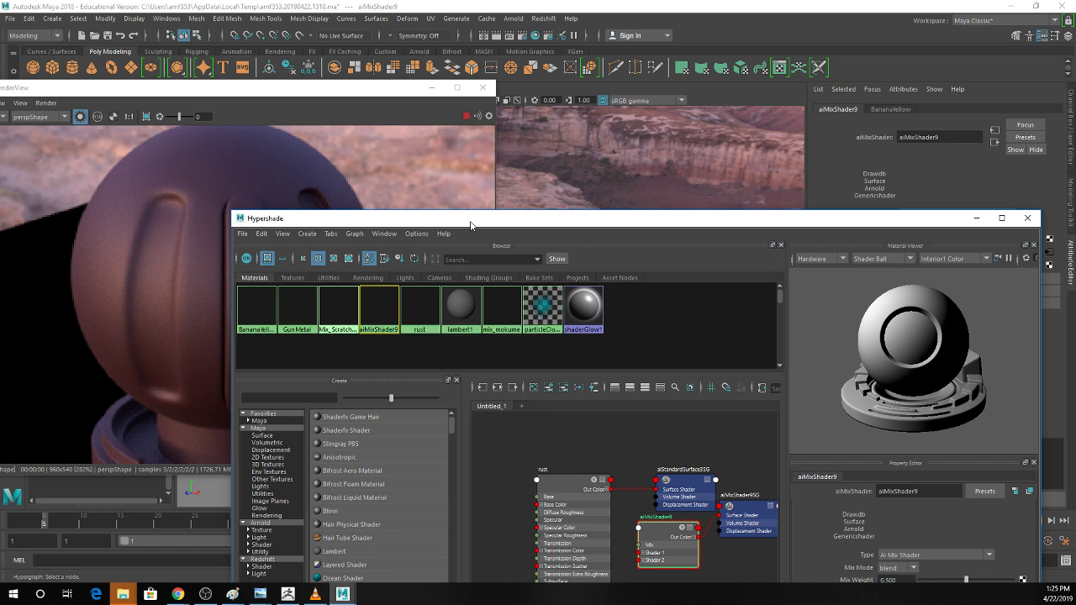
drag(470, 226, 744, 313)
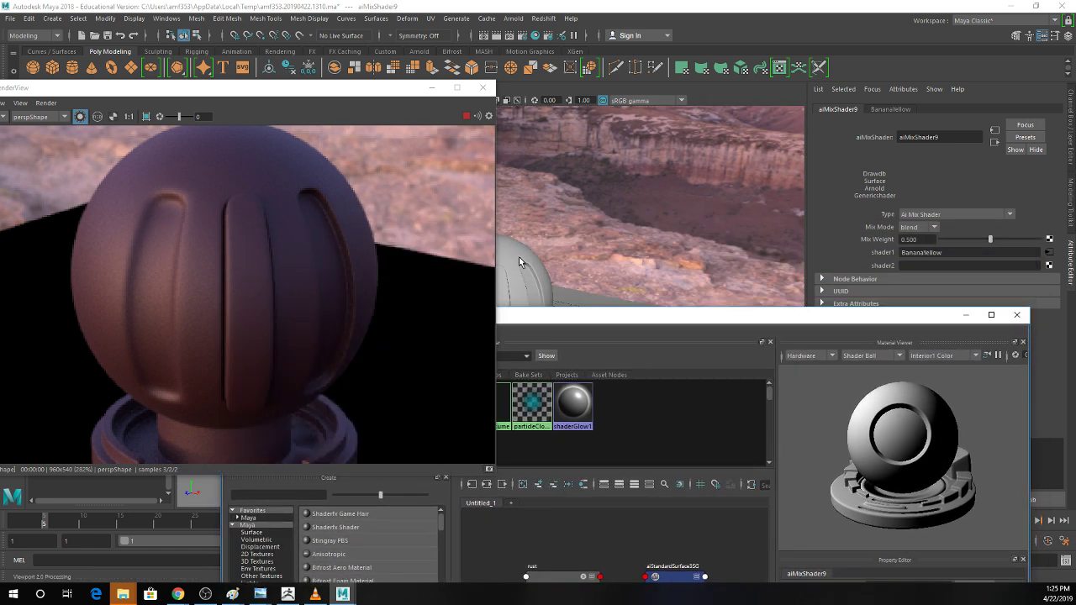
click(519, 278)
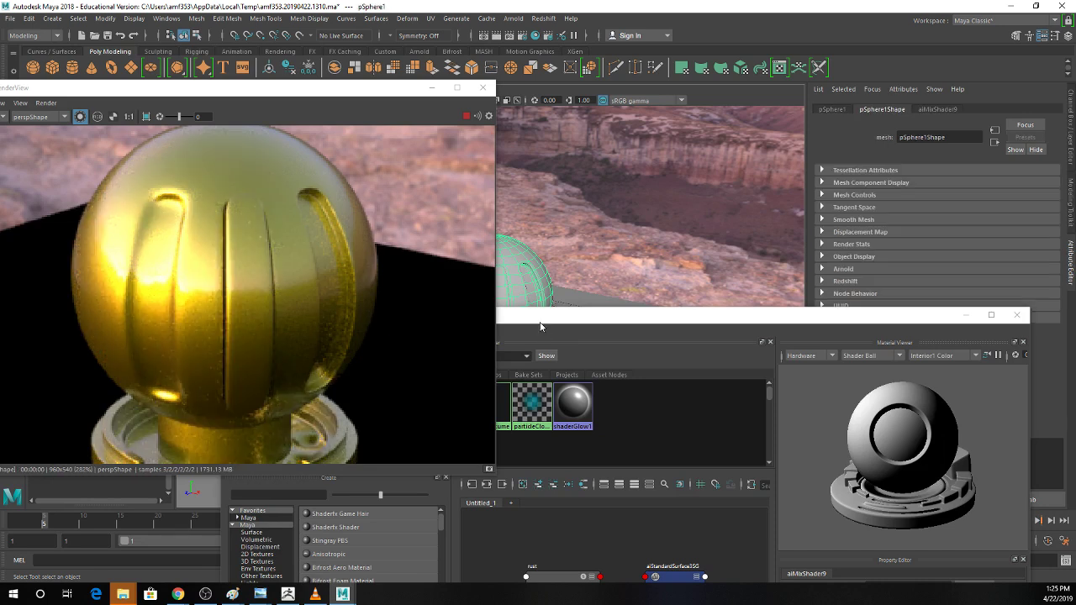
Graph the connections of aiMixShader9, followed by the Mix_ScratchOutside network with its curvature, range and noise nodes.
drag(540, 326, 579, 177)
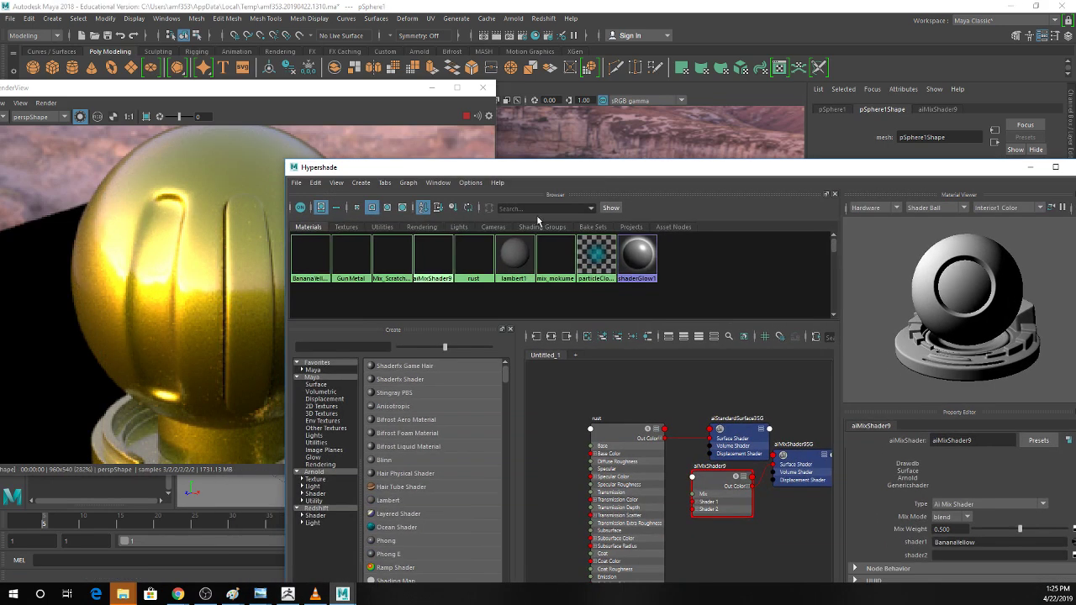
click(551, 336)
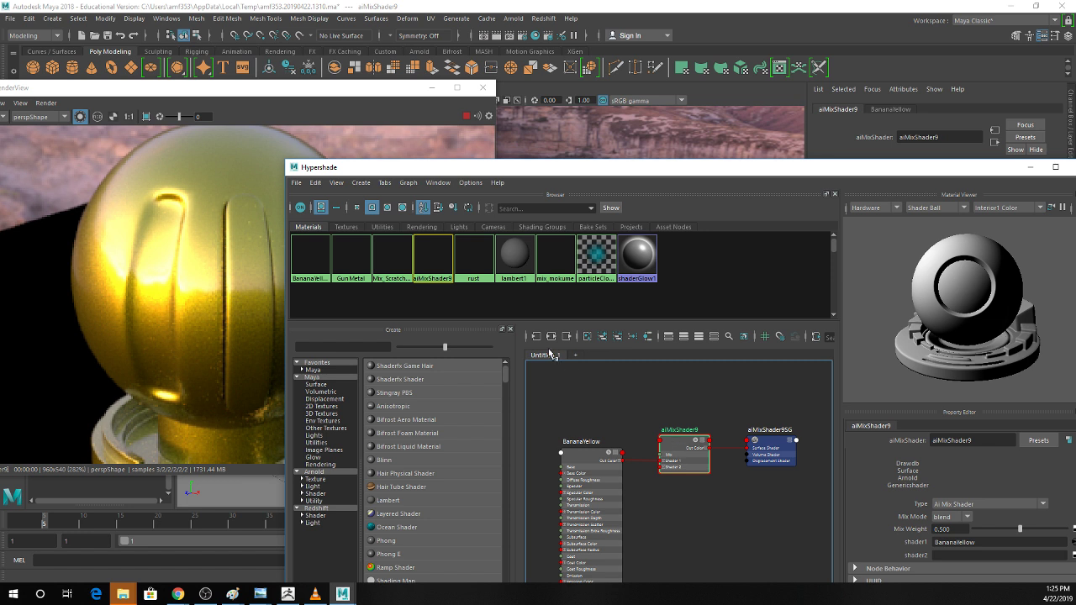
click(389, 268)
click(551, 336)
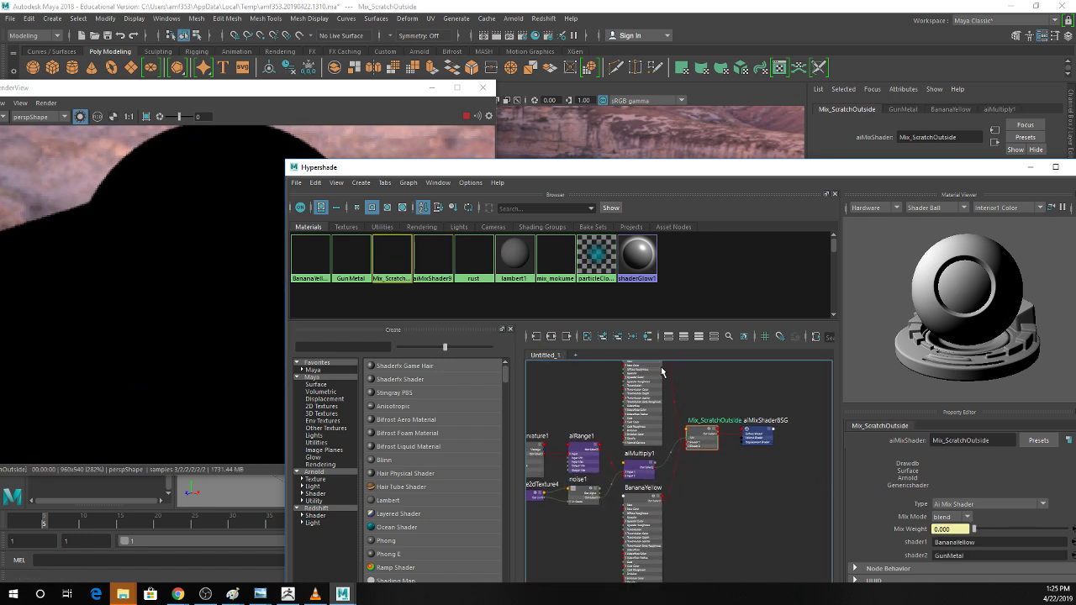
scroll(682, 468, up, 5)
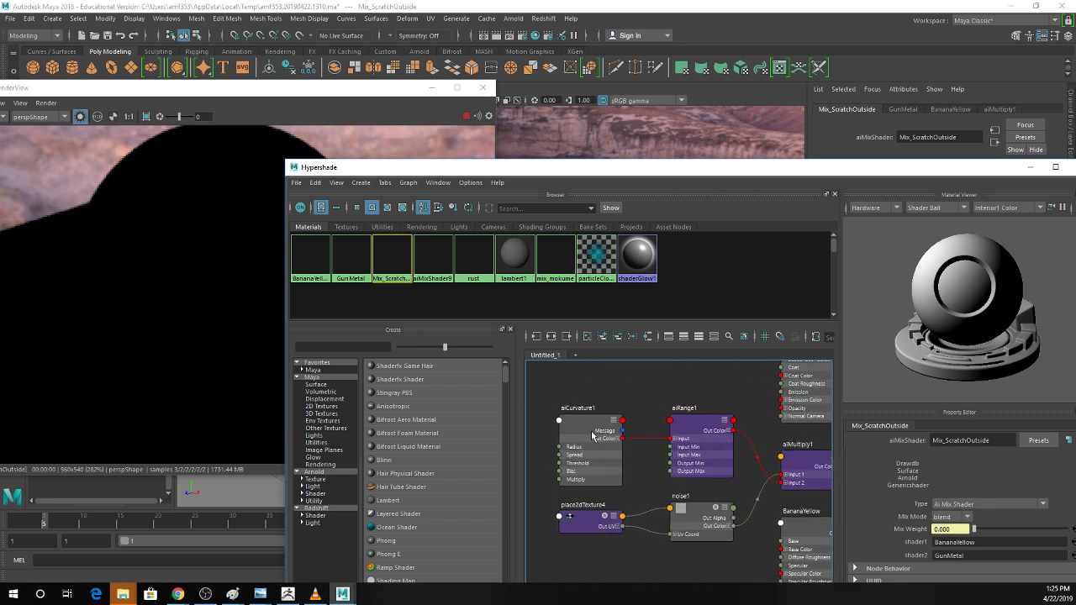
Select the aiCurvature1 node and switch its Output to concave, keeping the render of the ball in view.
click(578, 430)
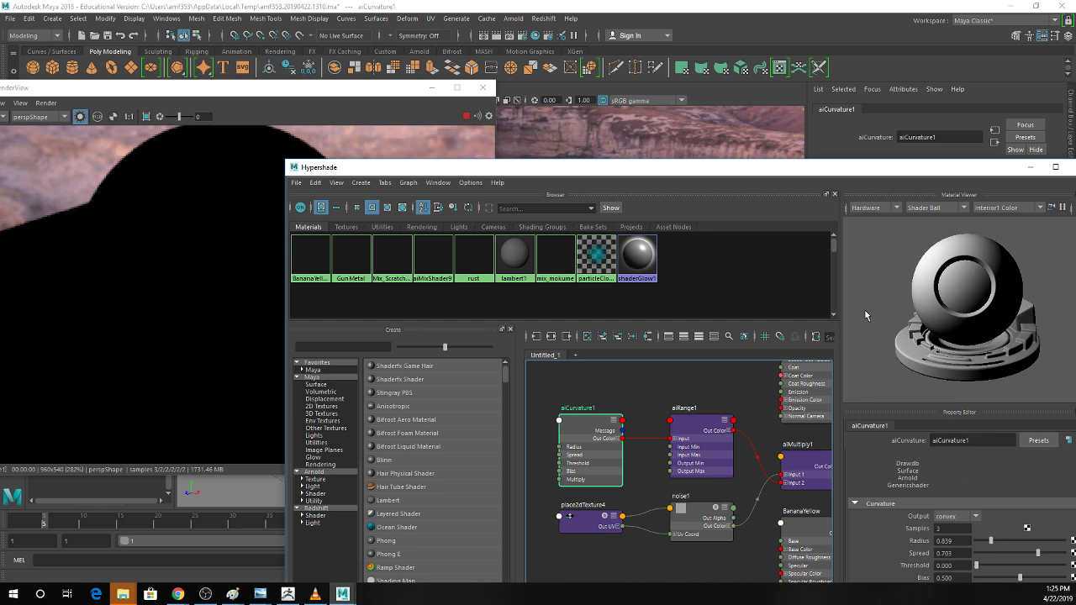
drag(776, 178, 663, 348)
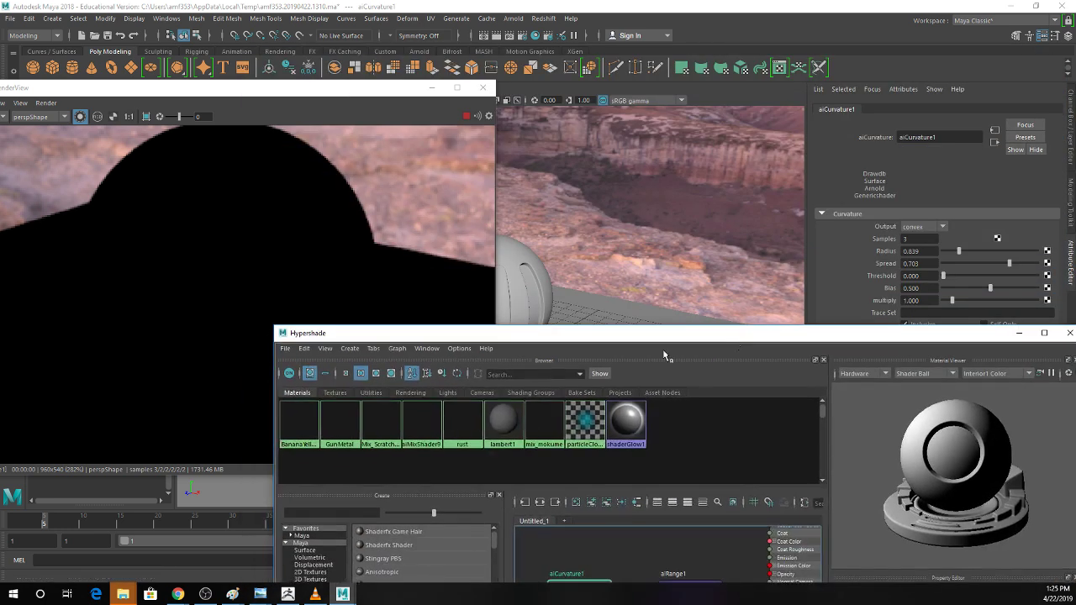
click(519, 273)
drag(542, 334, 520, 75)
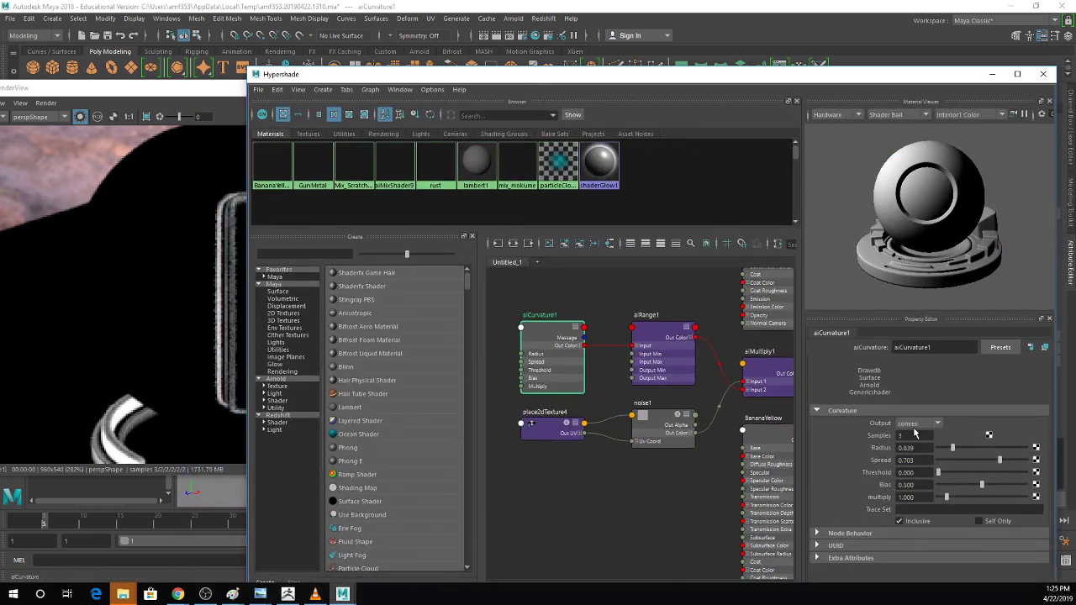
click(912, 424)
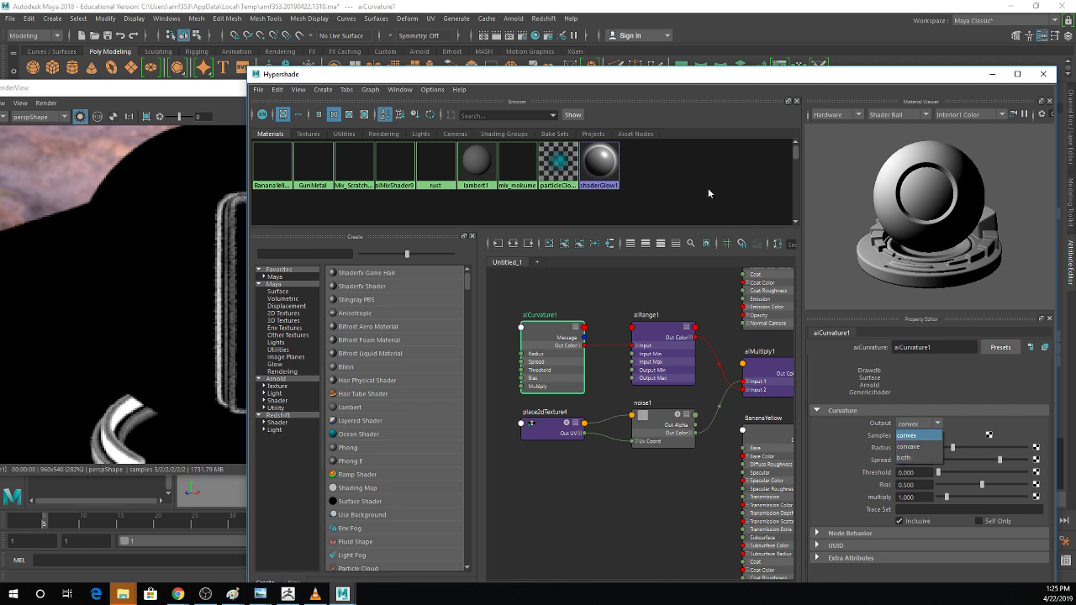
click(624, 79)
drag(655, 82, 691, 77)
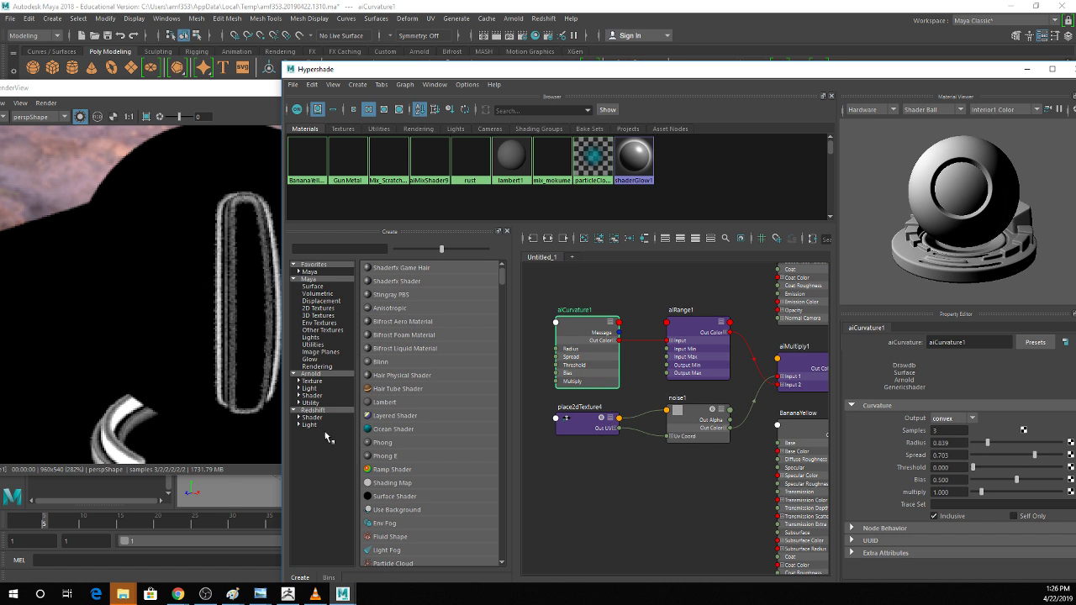
click(952, 418)
click(952, 438)
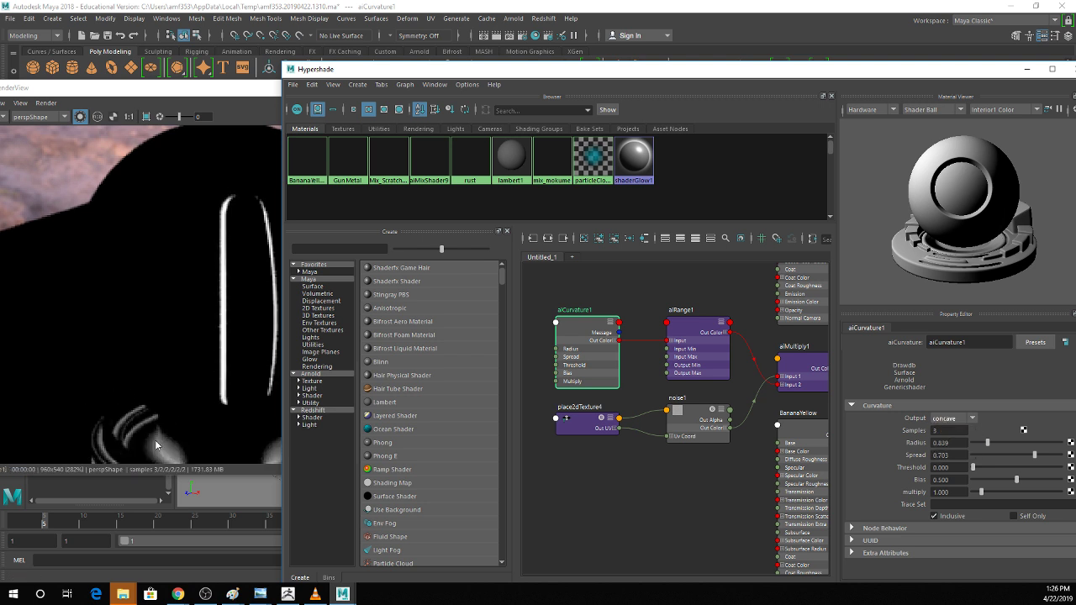
Compare the convex, concave and both Output modes of aiCurvature1 on the ball and its base, ending on concave.
drag(380, 69, 472, 68)
click(216, 290)
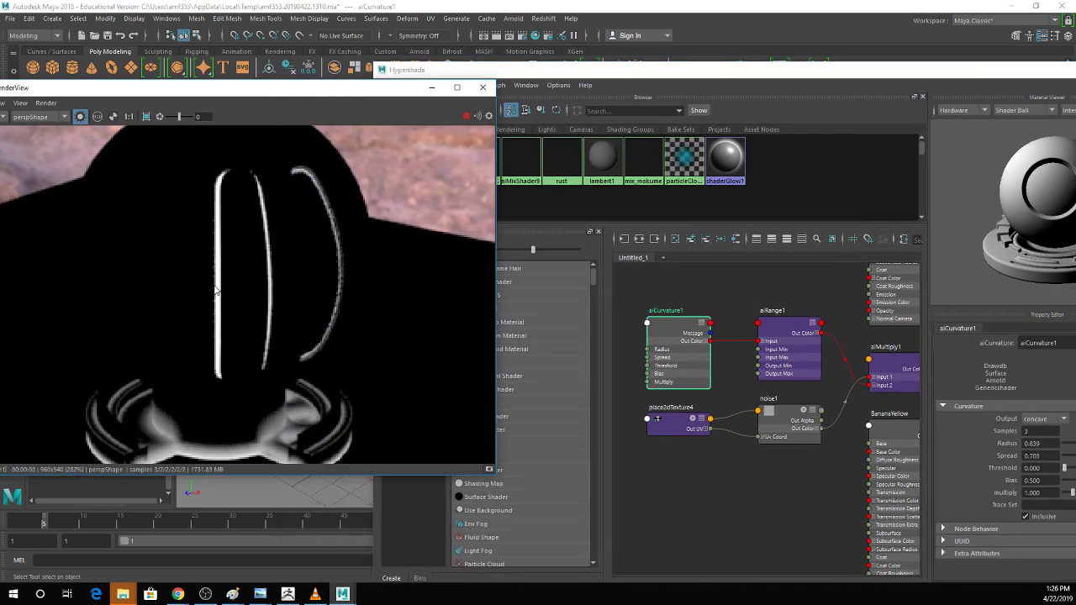
alt+middle_drag(216, 290, 209, 261)
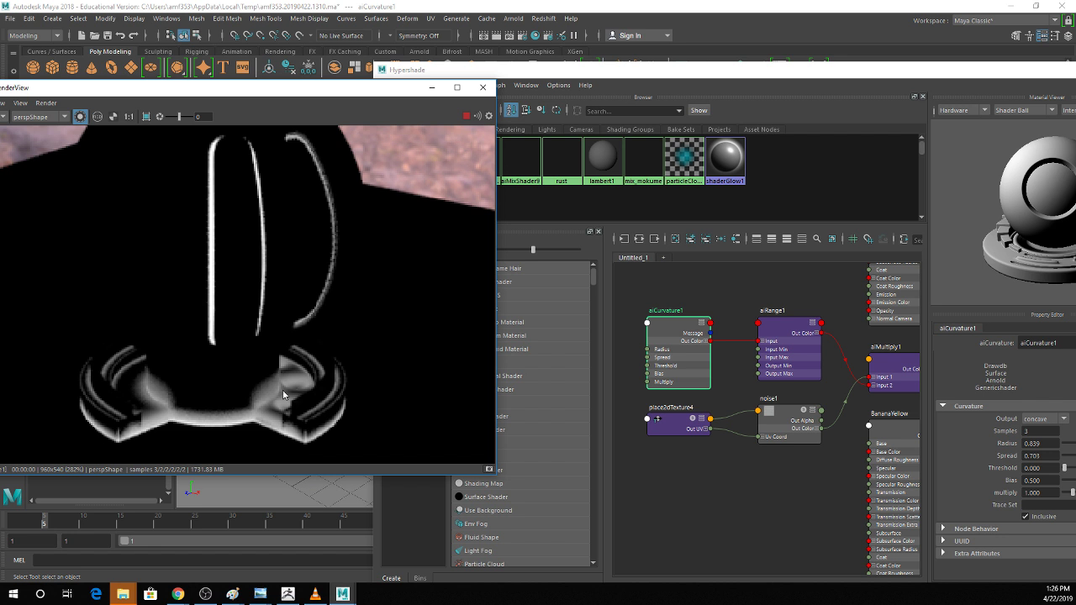
click(1037, 419)
click(1033, 431)
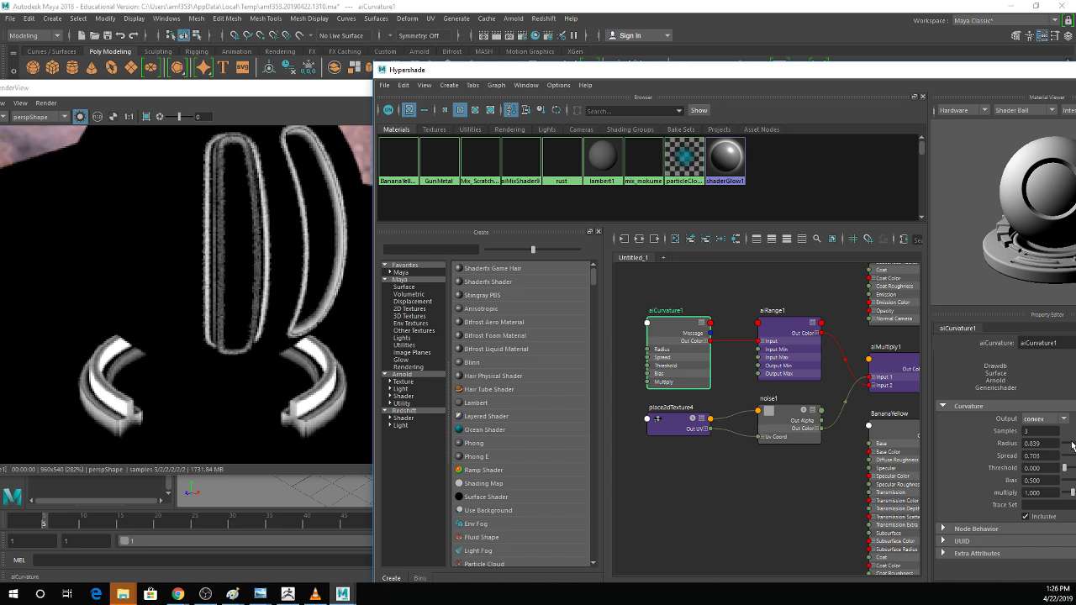
click(1042, 418)
click(1033, 444)
click(1042, 419)
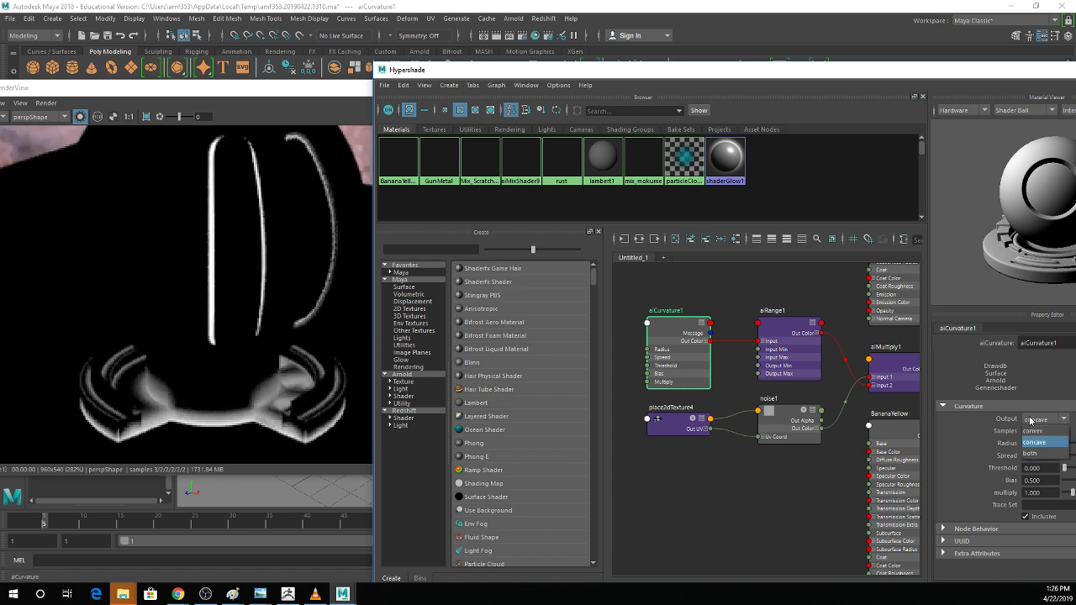
click(1034, 456)
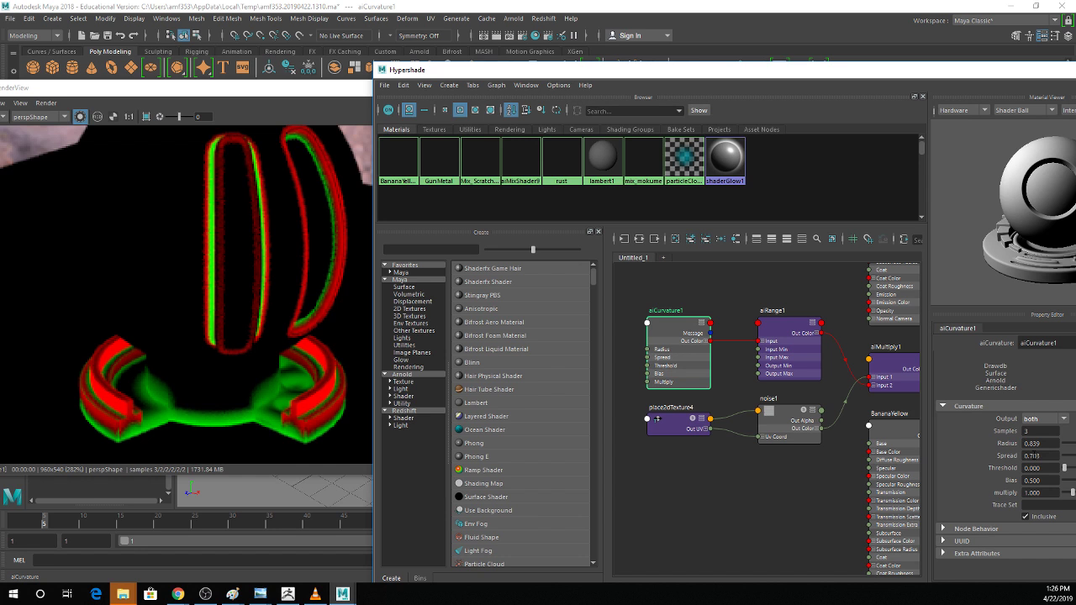
click(1042, 418)
click(1033, 444)
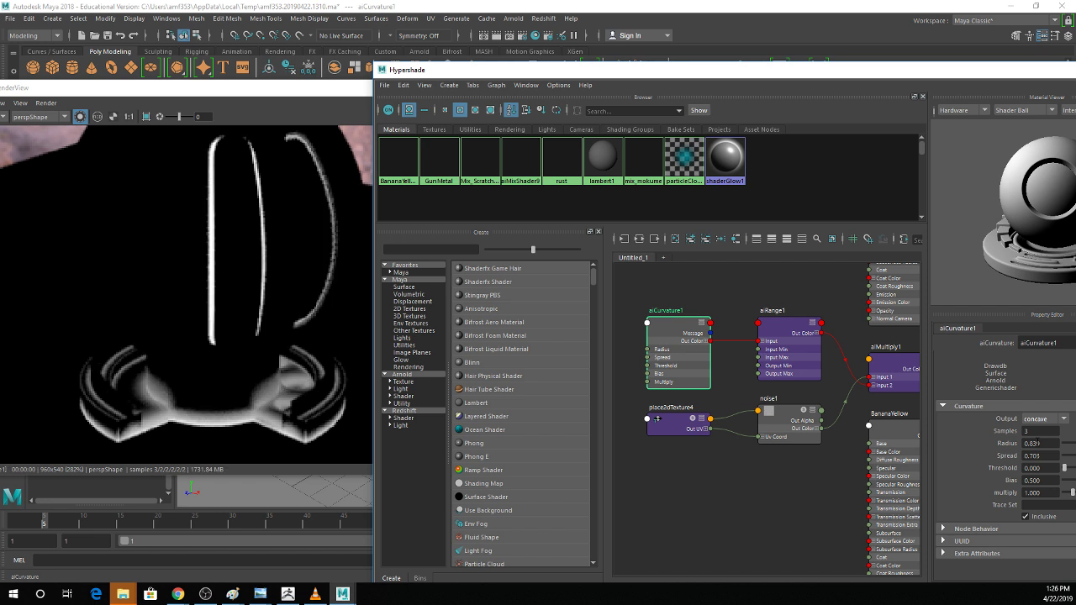
Preview Mix_ScratchOutside in the render, and set aiCurvature1's Output to convex.
scroll(827, 410, down, 2)
scroll(638, 426, up, 2)
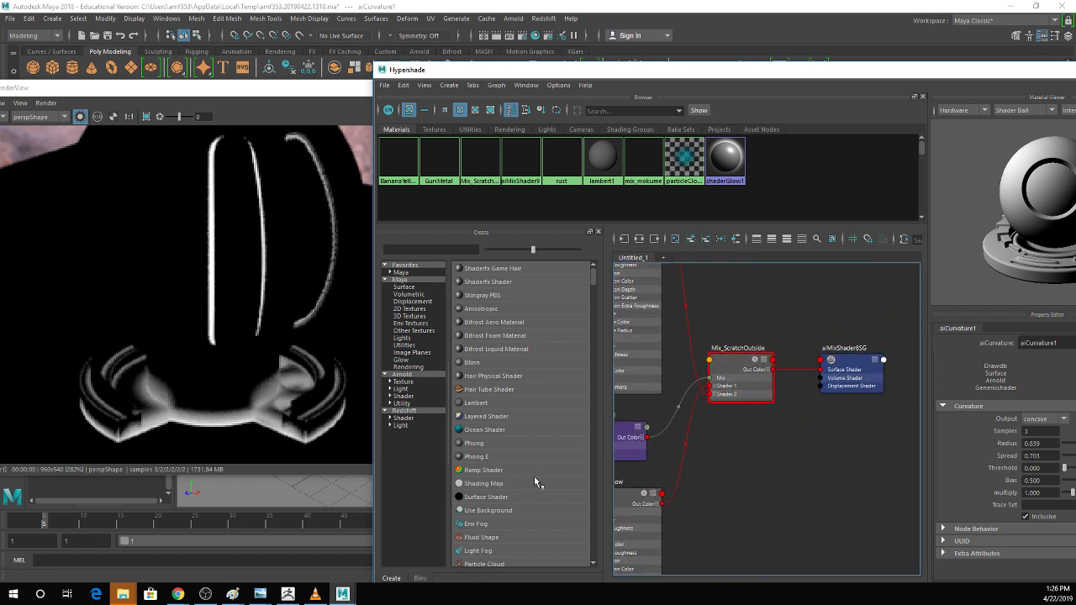
click(727, 372)
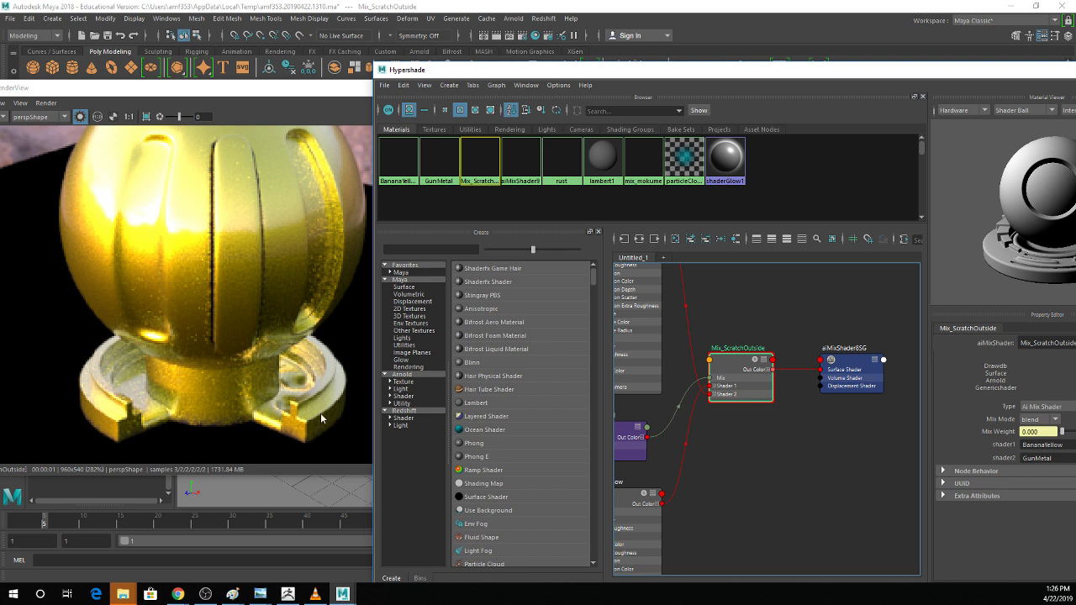
click(754, 359)
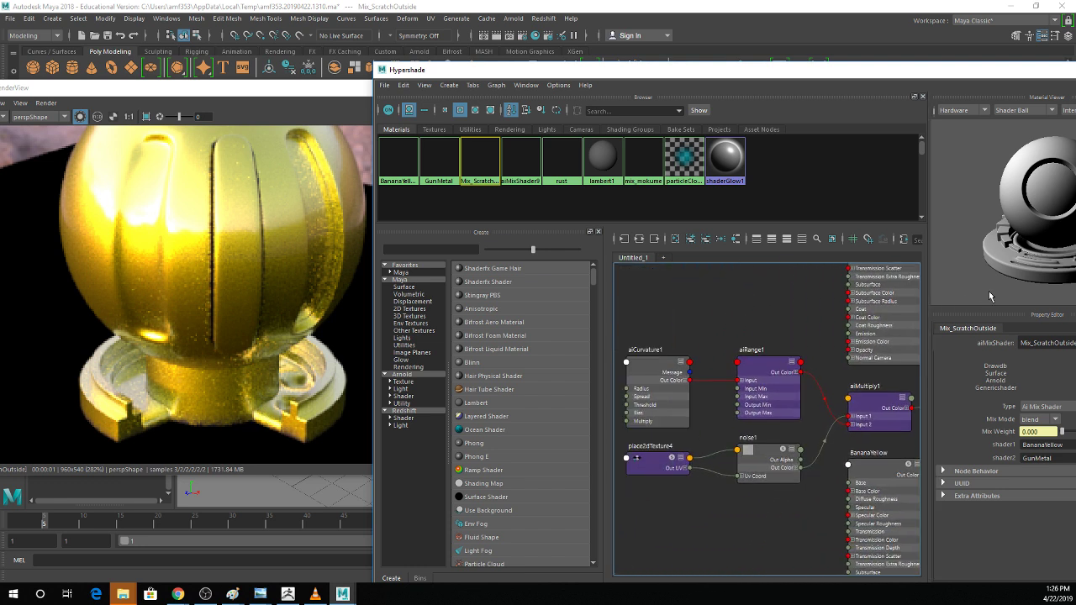
click(648, 377)
click(1034, 431)
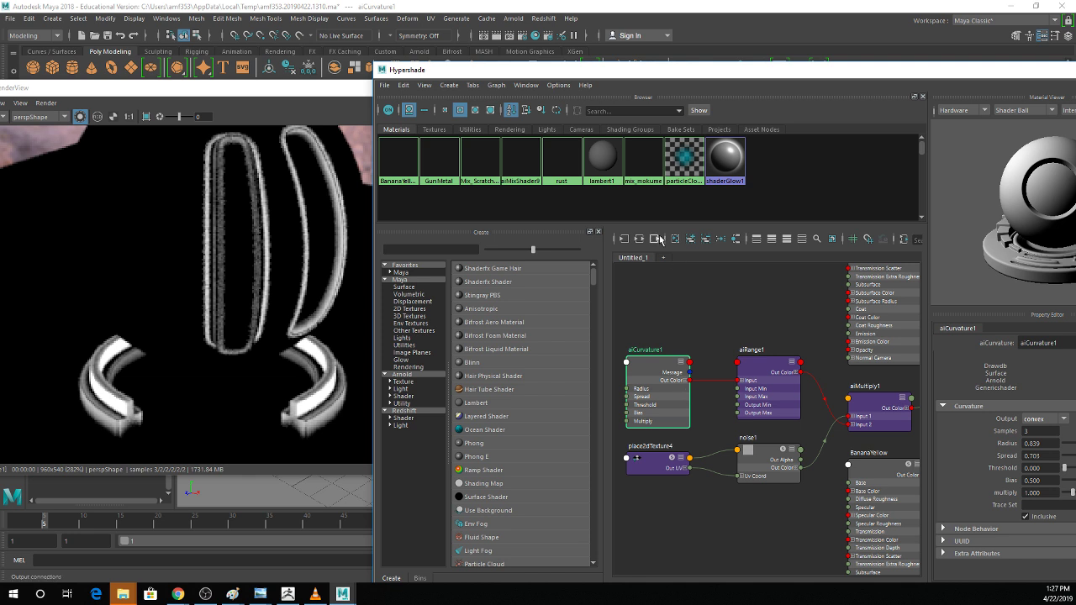
Rename aiMixShader9 to Mix_rust and graph its input and output connections.
drag(927, 70, 803, 137)
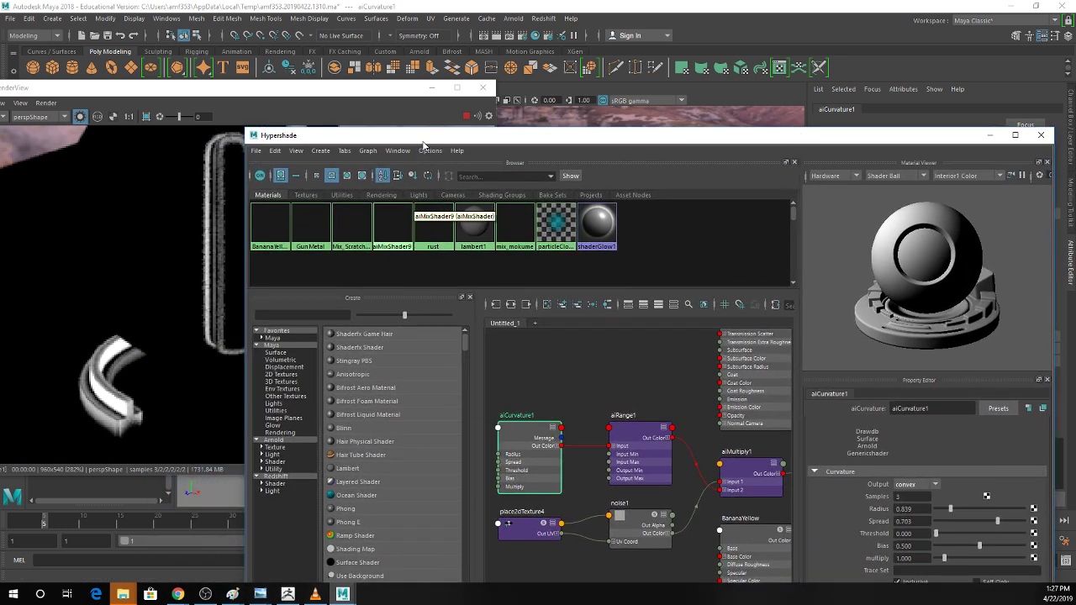
drag(426, 146, 411, 173)
click(528, 357)
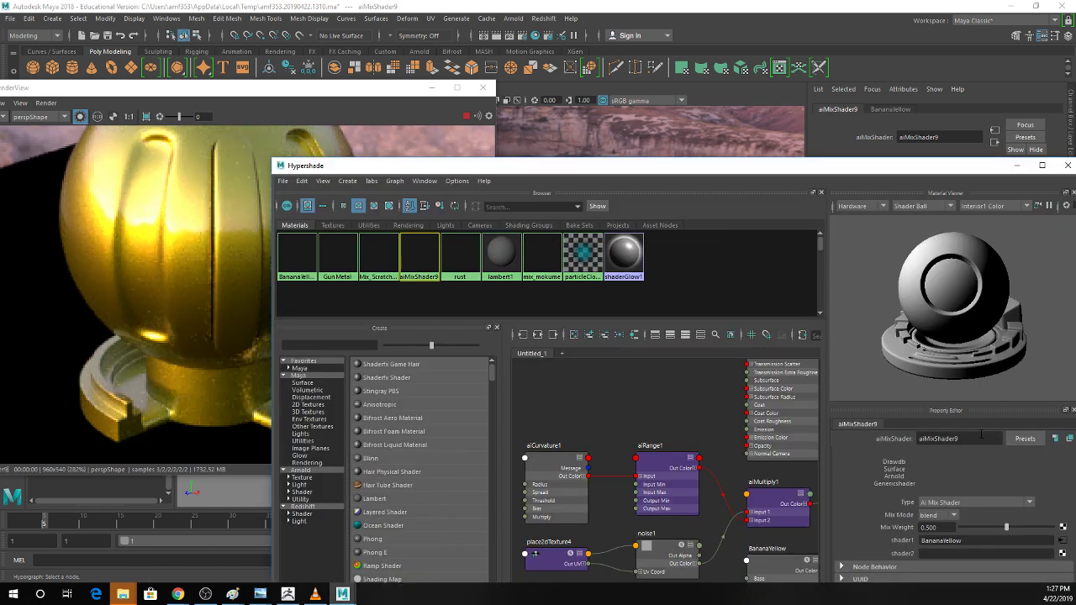
double_click(937, 438)
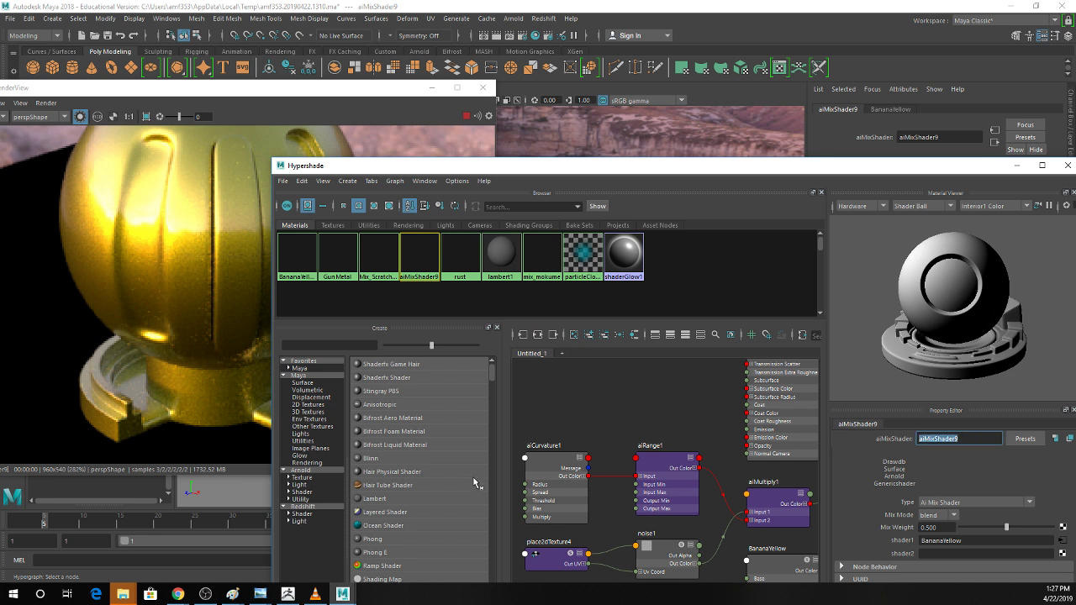
text(Rust)
key(Return)
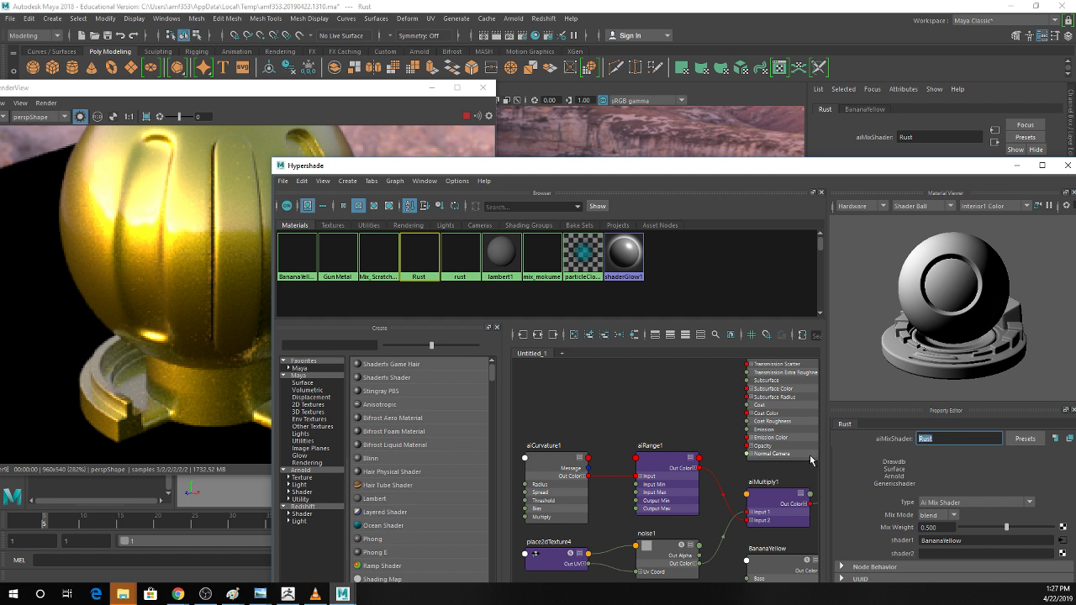
text(Mix_rust)
key(Return)
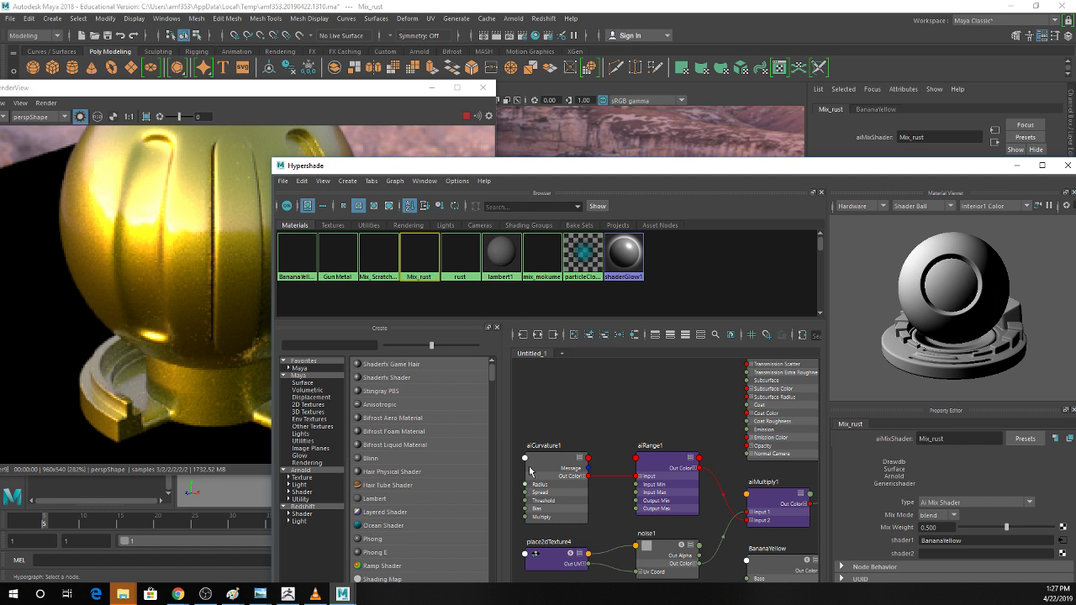
click(537, 335)
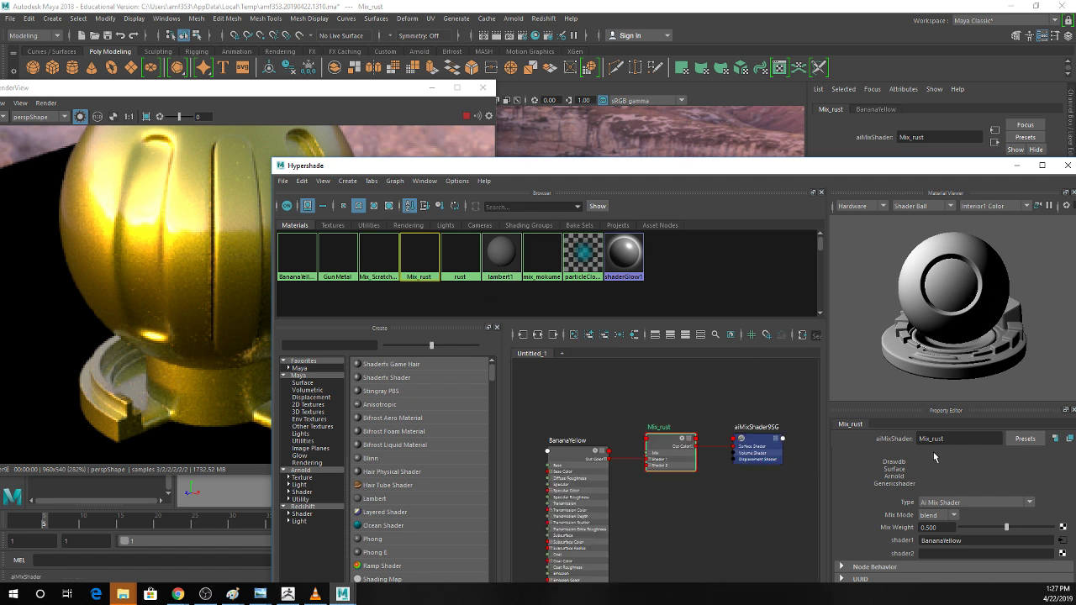
Assign the rust material to the shader2 slot of Mix_rust.
middle_drag(462, 254, 988, 553)
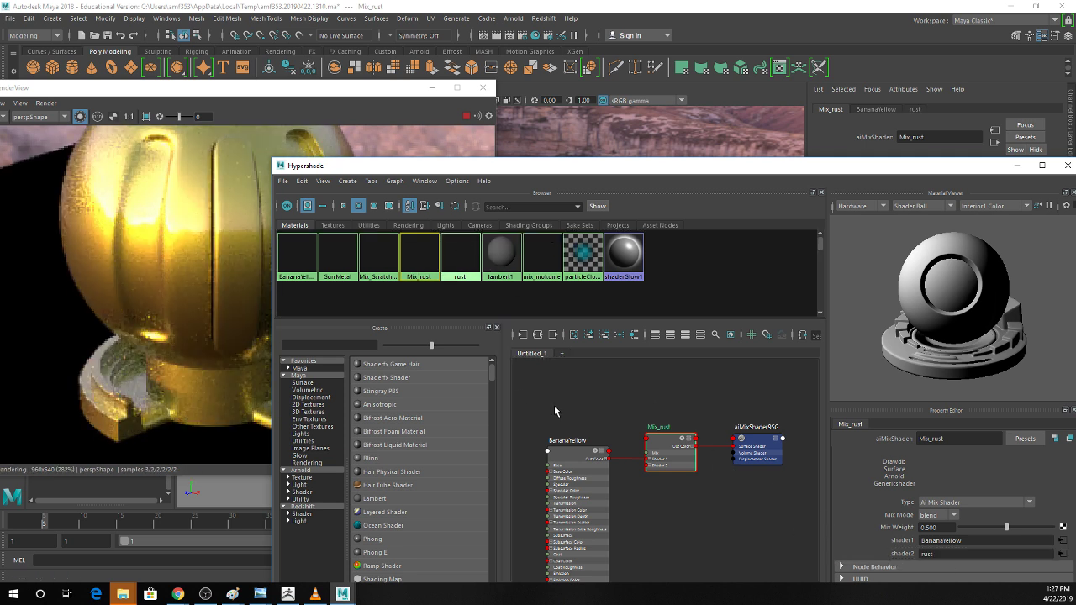
drag(477, 168, 617, 122)
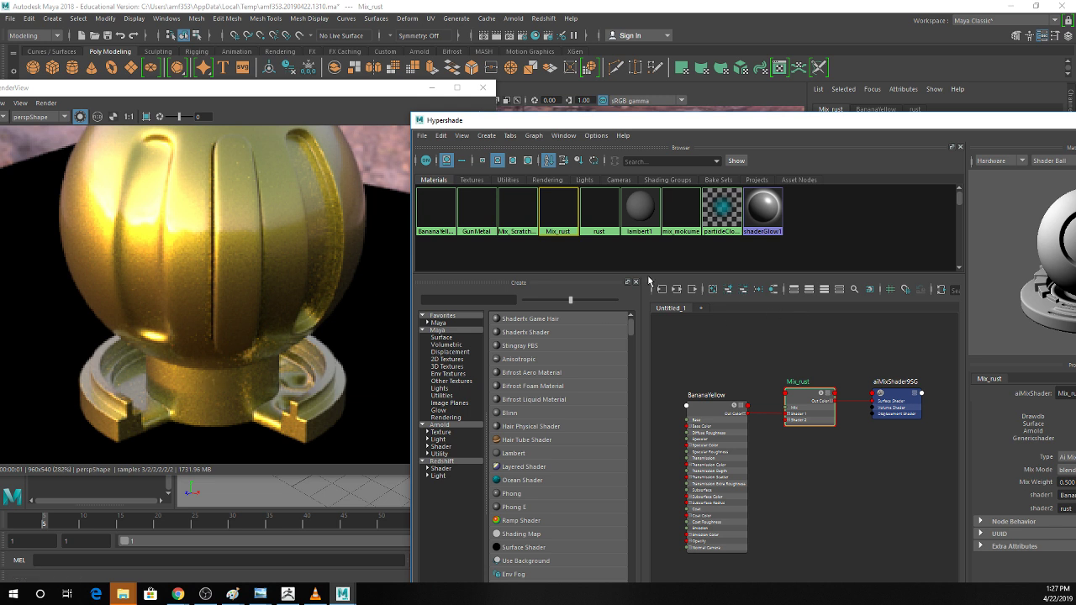
Remove the BananaYellow node from the graph so only Mix_rust and its shading group remain displayed.
drag(704, 418, 666, 316)
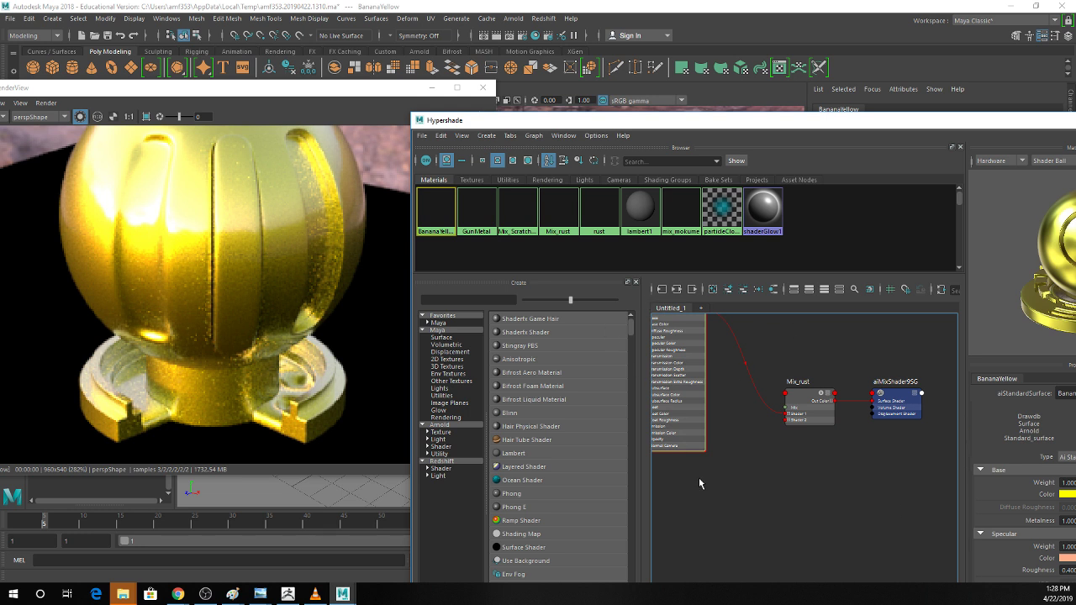
alt+middle_drag(780, 397, 847, 430)
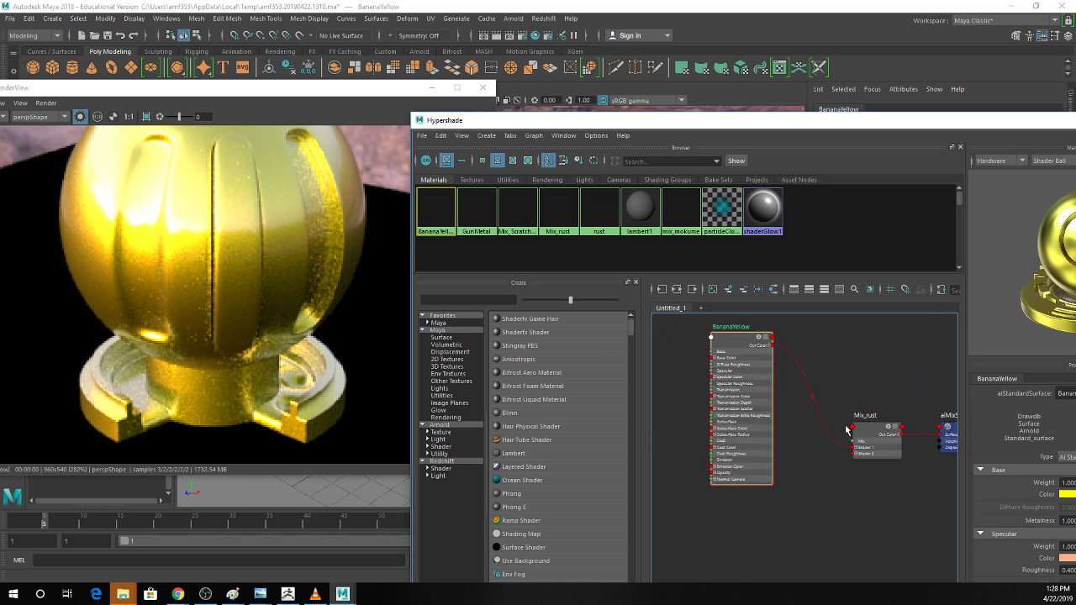
click(743, 288)
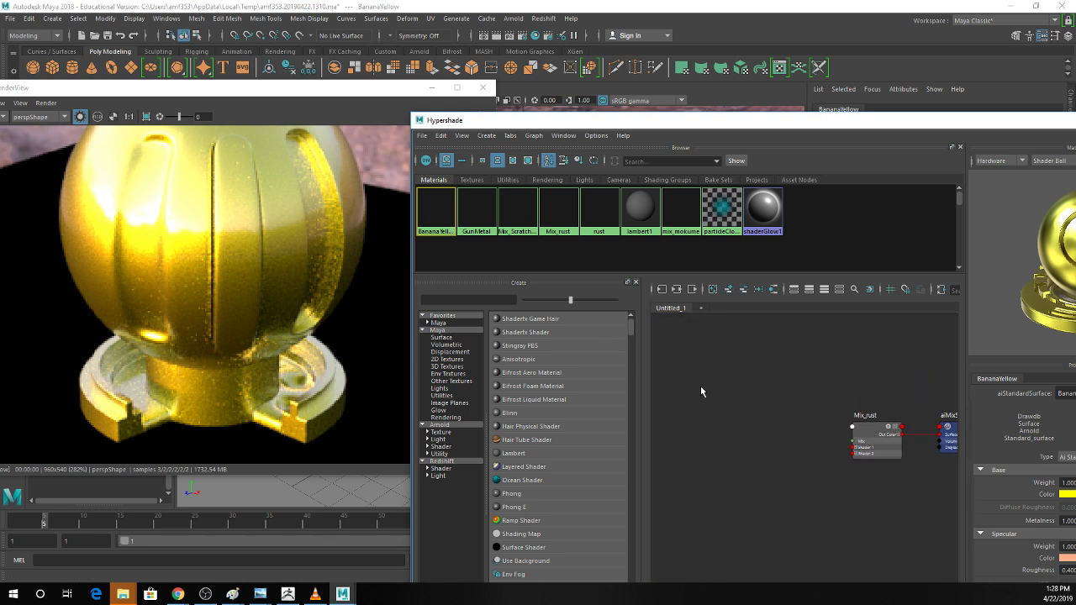
Create an aiAmbientOcclusion node in the graph beside Mix_rust.
key(Tab)
text(ambi)
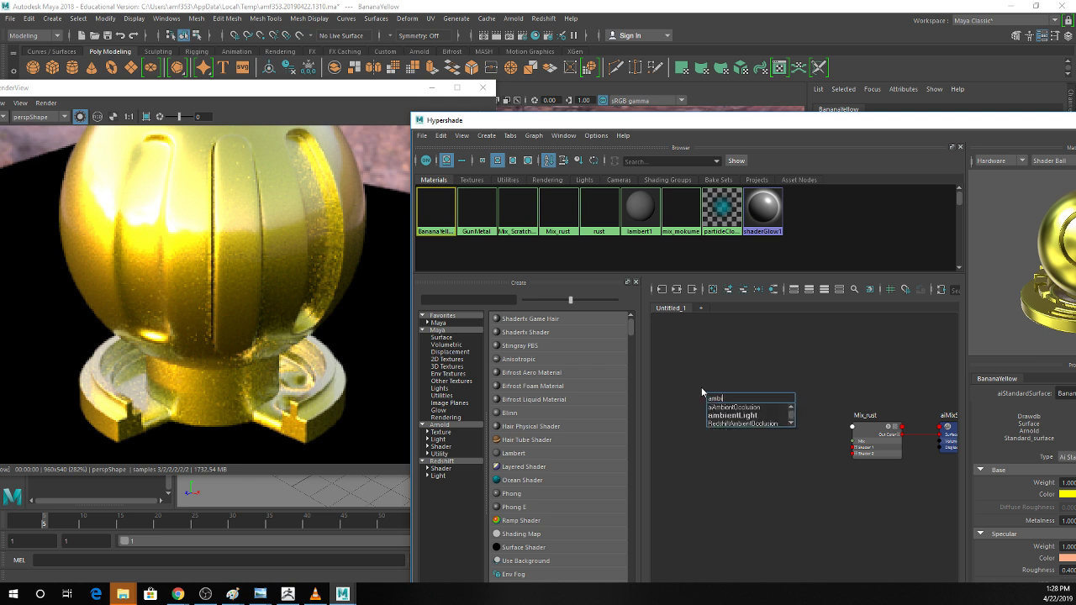
key(Down)
key(Return)
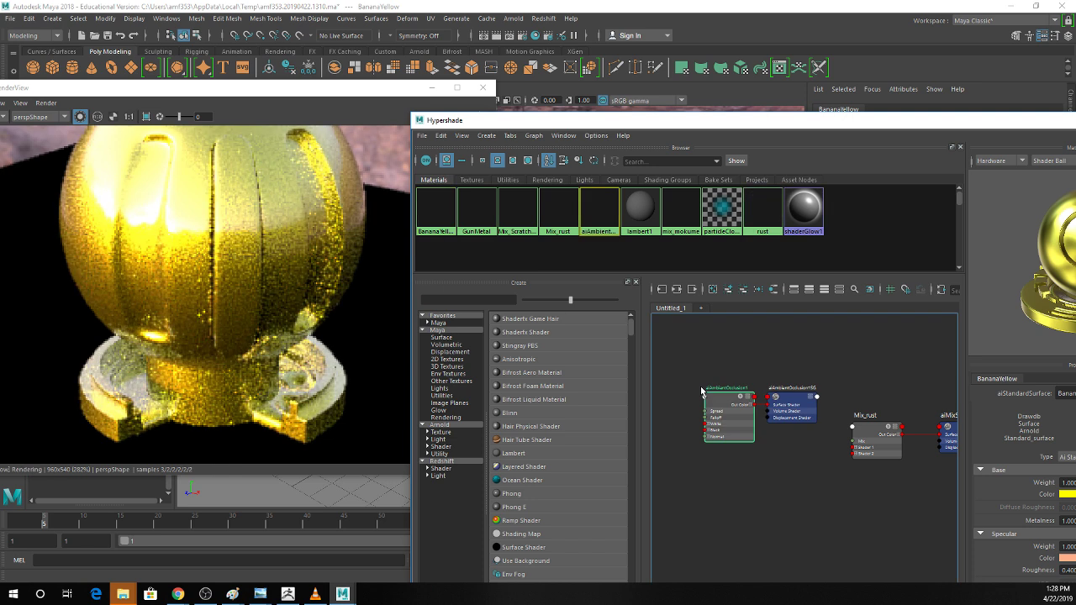
Assign the ambient occlusion shader to the sphere and the ground plane, and render the whole scene instead of the isolated selection.
drag(652, 120, 758, 276)
middle_drag(830, 566, 519, 256)
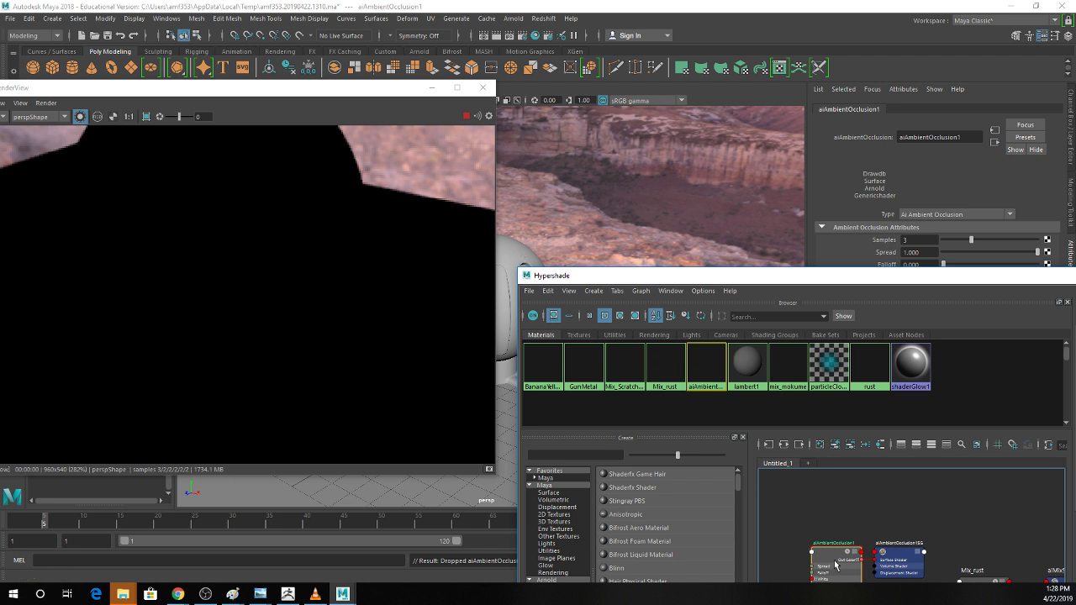
middle_drag(829, 563, 510, 259)
click(510, 260)
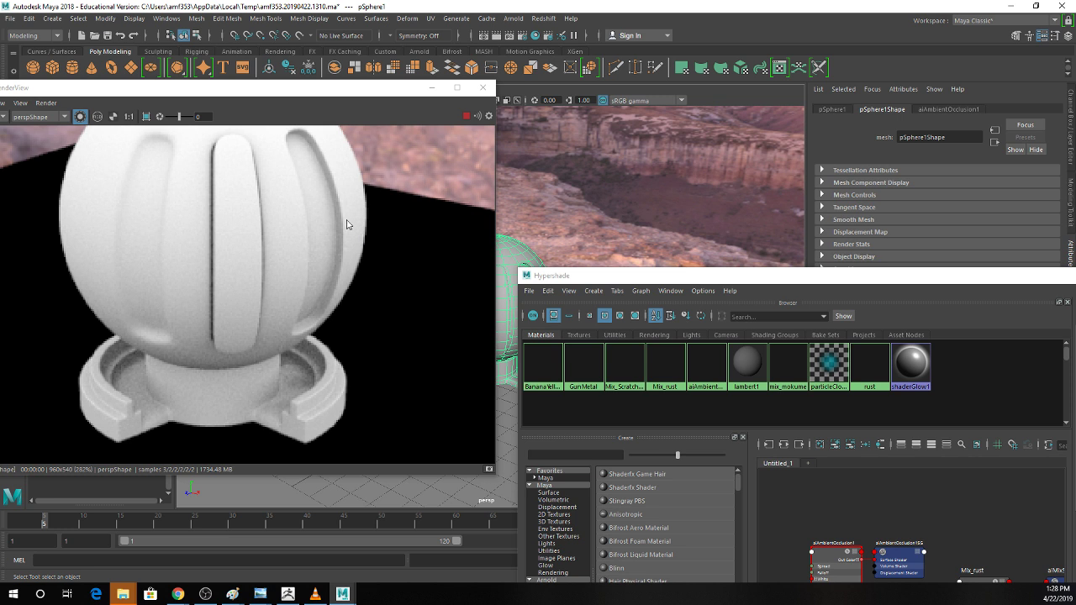
click(80, 116)
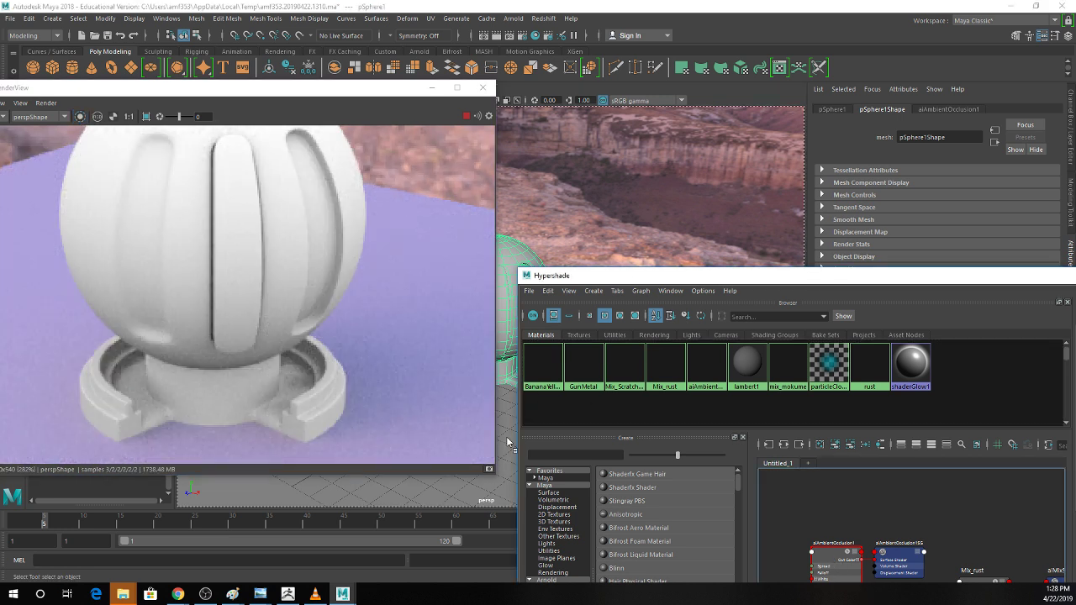
middle_drag(507, 441, 506, 441)
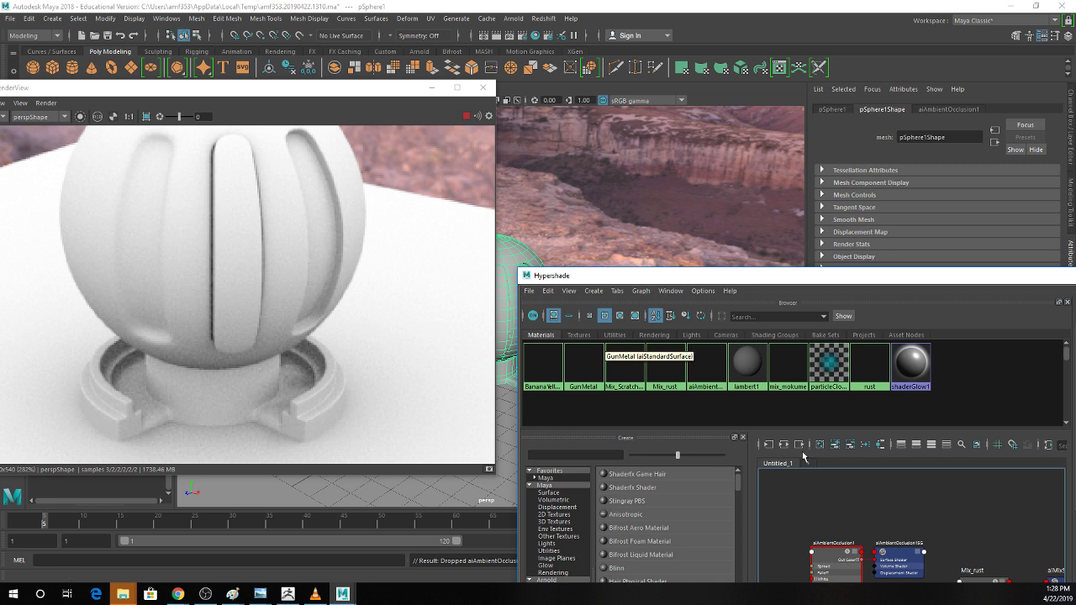
Arrange the Hypershade beside the render view so the ambient occlusion attributes and the rendered sphere are both visible.
drag(747, 277, 535, 83)
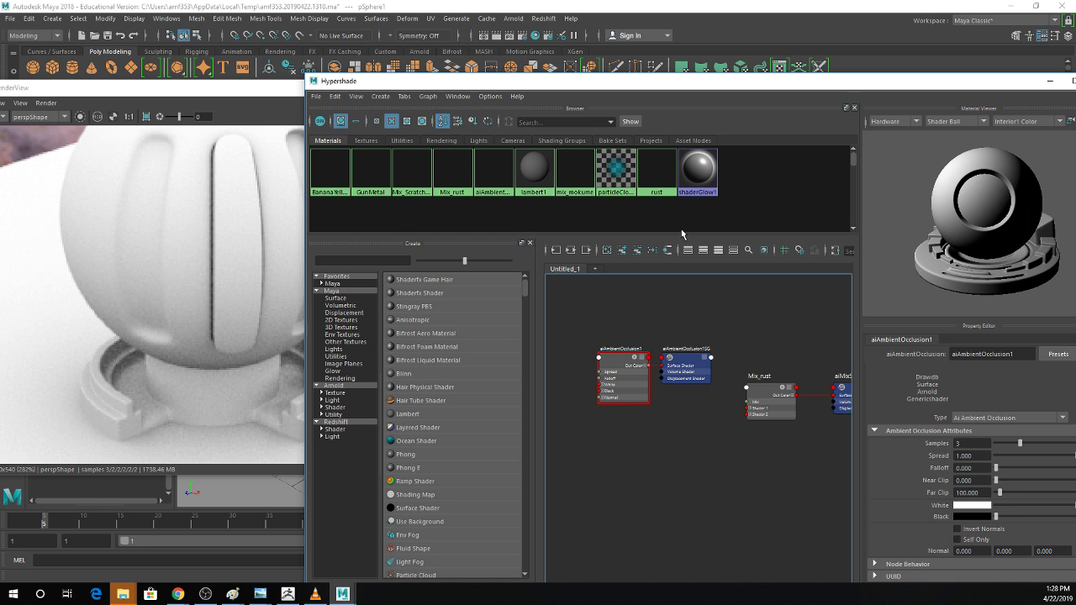
drag(715, 81, 644, 54)
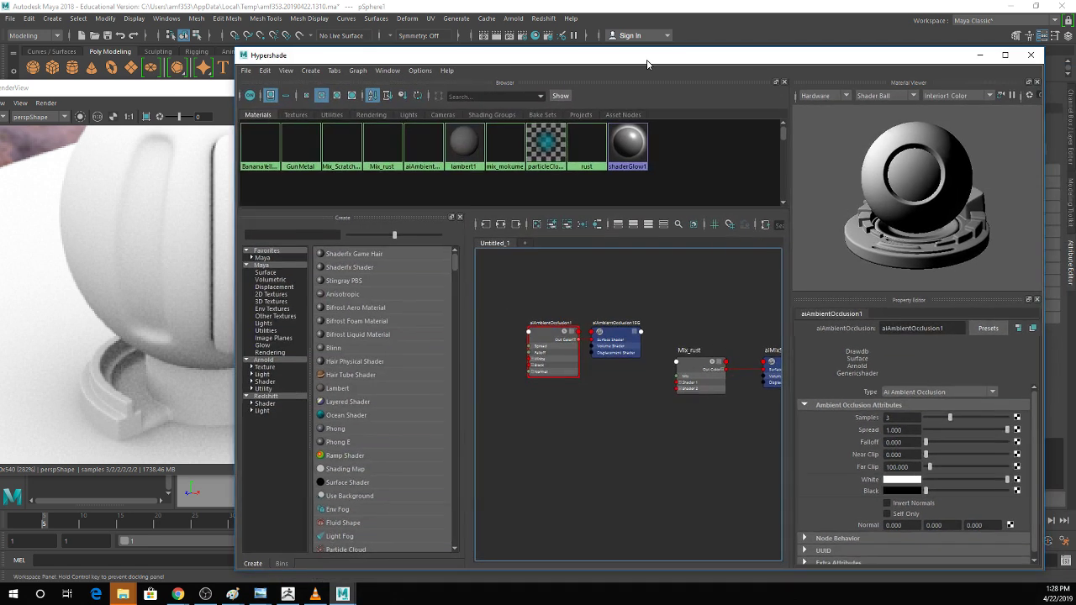
drag(196, 96, 112, 118)
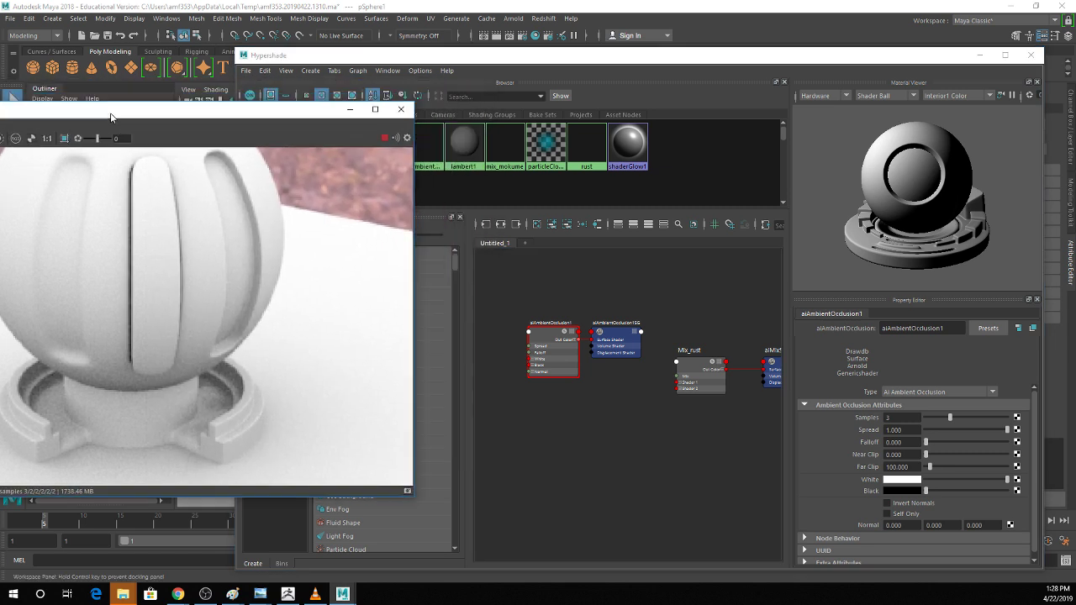
click(576, 242)
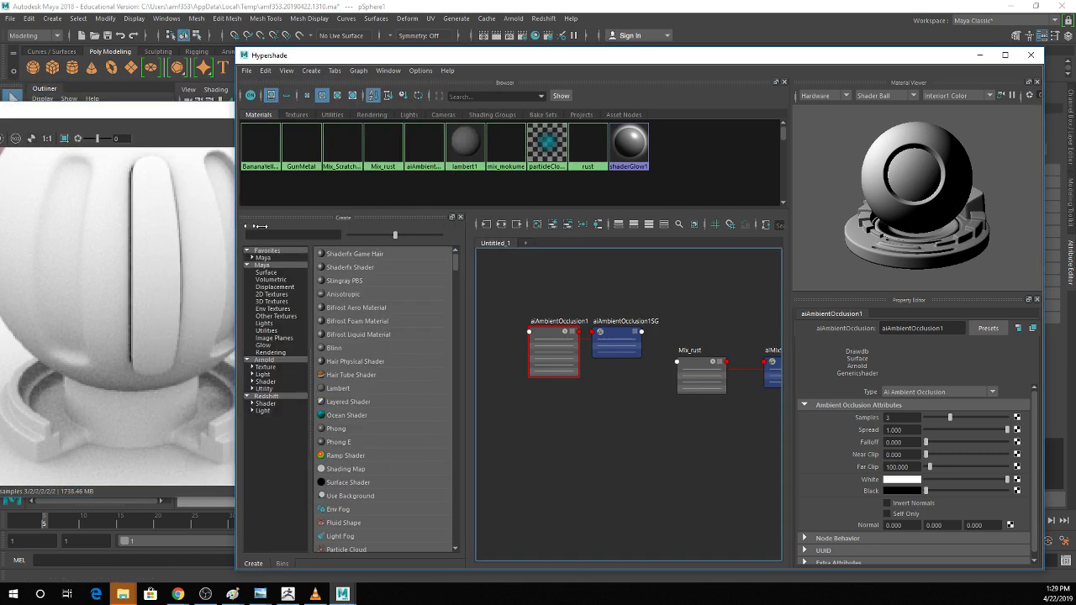
drag(236, 232, 337, 231)
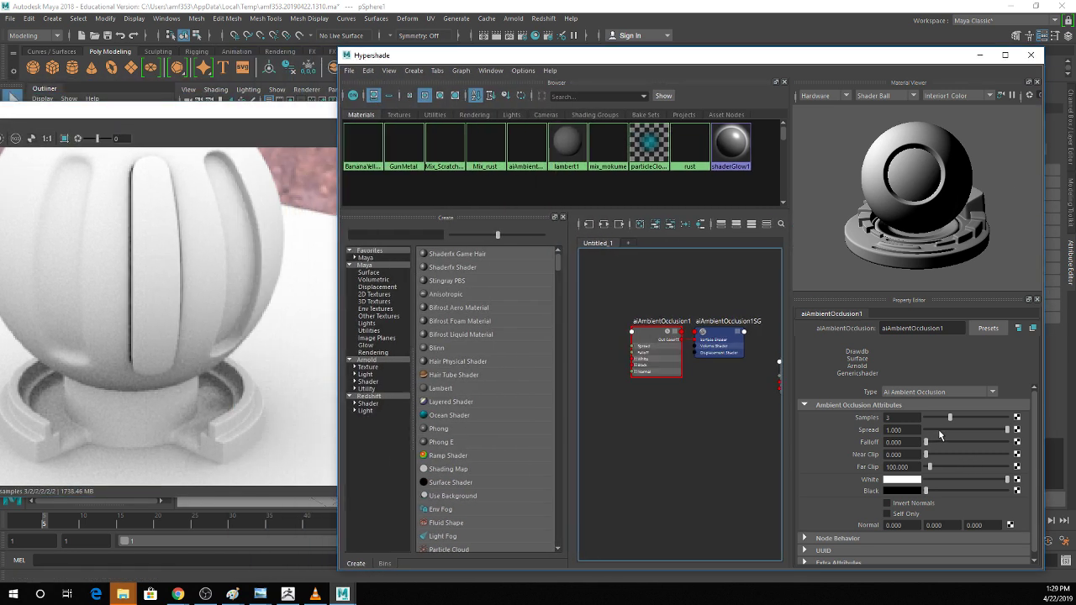
Try an ambient occlusion Falloff of about 6.294, and return it to 0.
drag(926, 443, 931, 445)
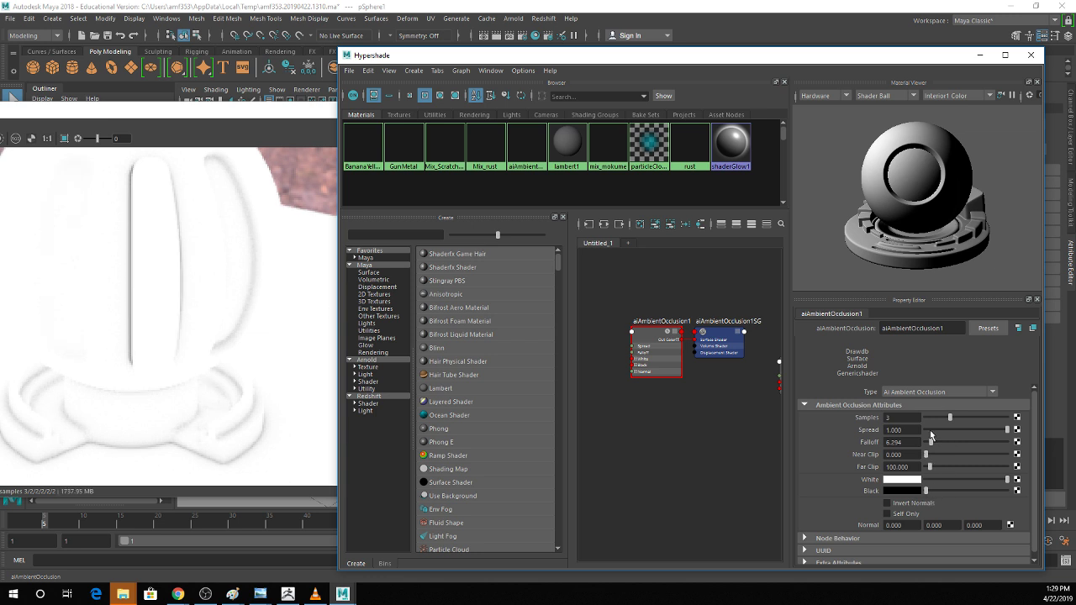
drag(930, 442, 926, 443)
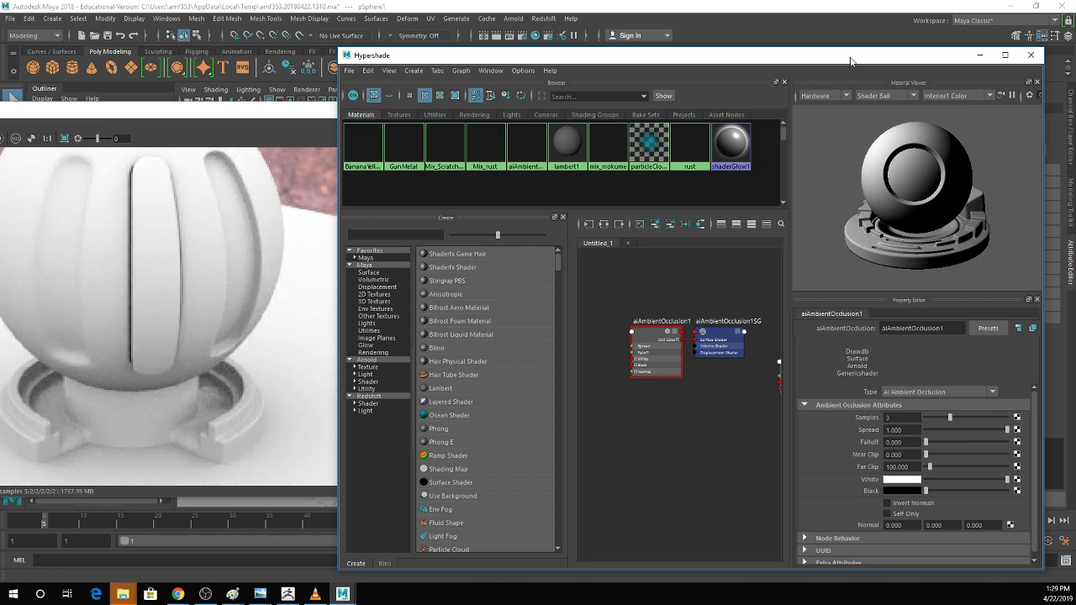
Move the aiAmbientOcclusion1SG node above the ambient occlusion node to clear space in front of Mix_rust.
drag(850, 61, 882, 114)
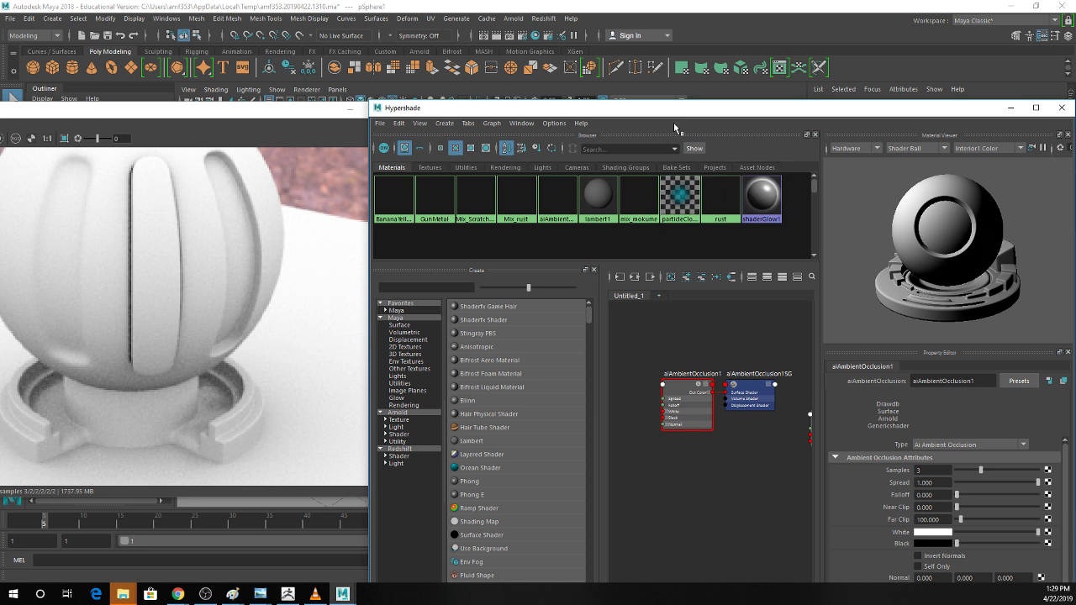
alt+middle_drag(786, 377, 748, 336)
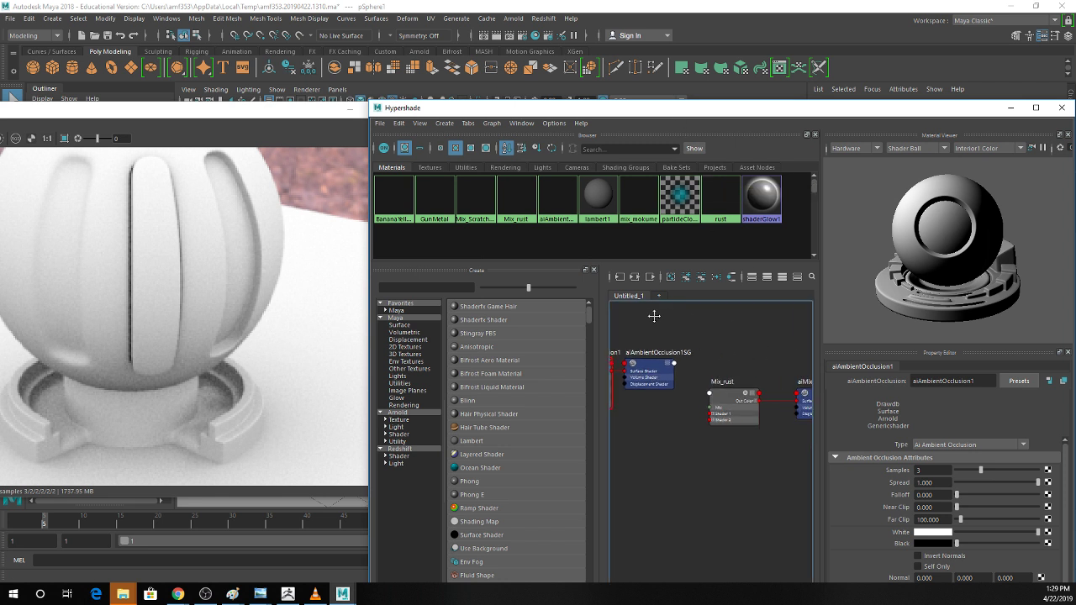
drag(658, 370, 648, 340)
alt+middle_drag(672, 377, 706, 479)
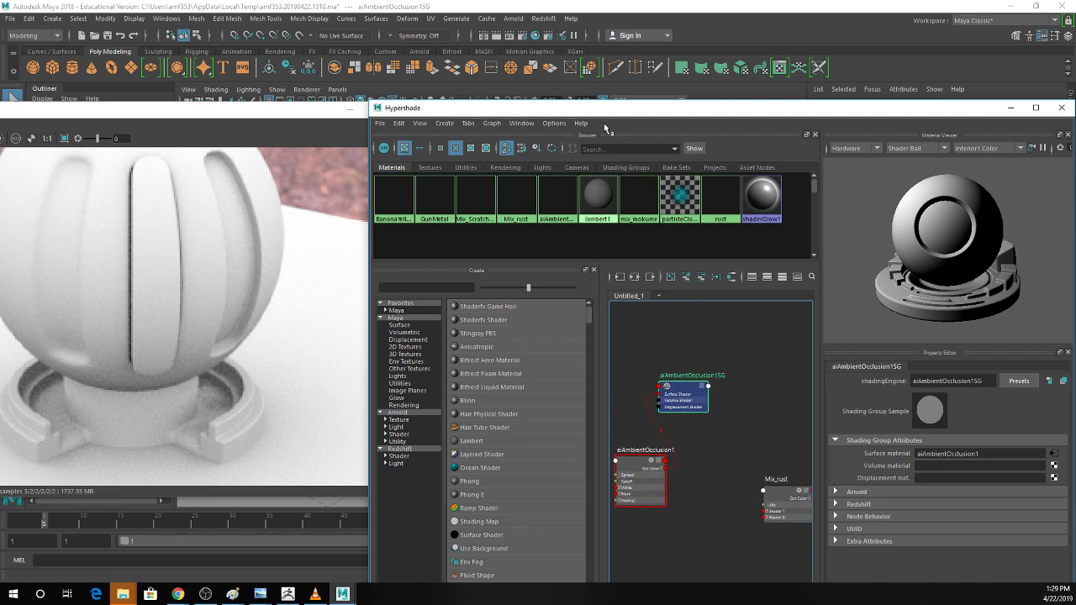
Assign Mix_rust back to the sphere and isolate the sphere in the render view.
drag(605, 109, 696, 359)
middle_drag(613, 446, 512, 319)
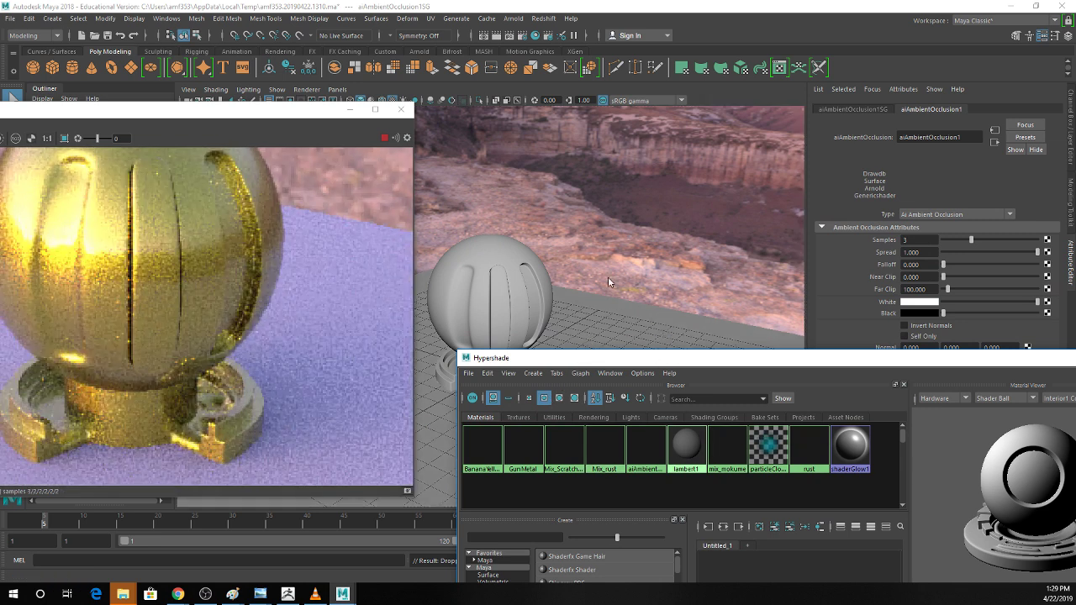
drag(565, 358, 521, 274)
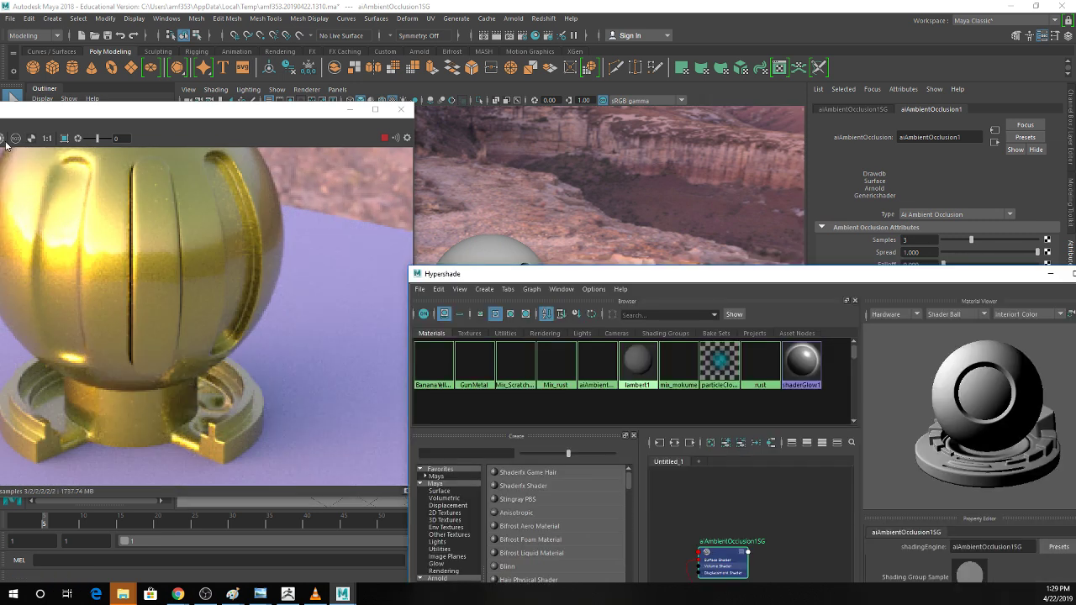
click(496, 252)
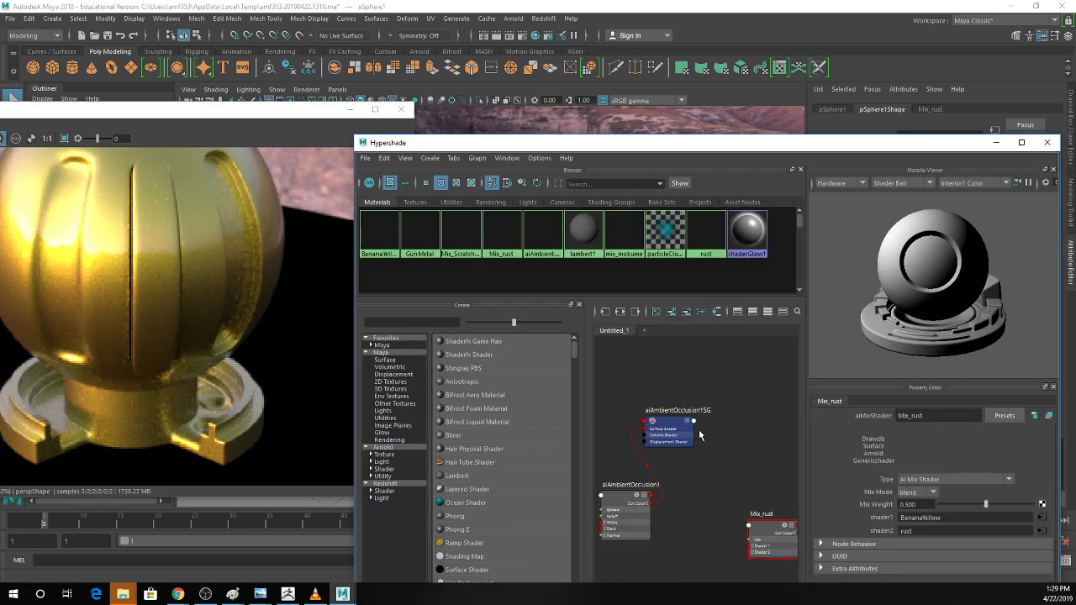
Connect the ambient occlusion node's Out Color R to the Mix input of Mix_rust.
alt+middle_drag(692, 418, 636, 420)
click(634, 454)
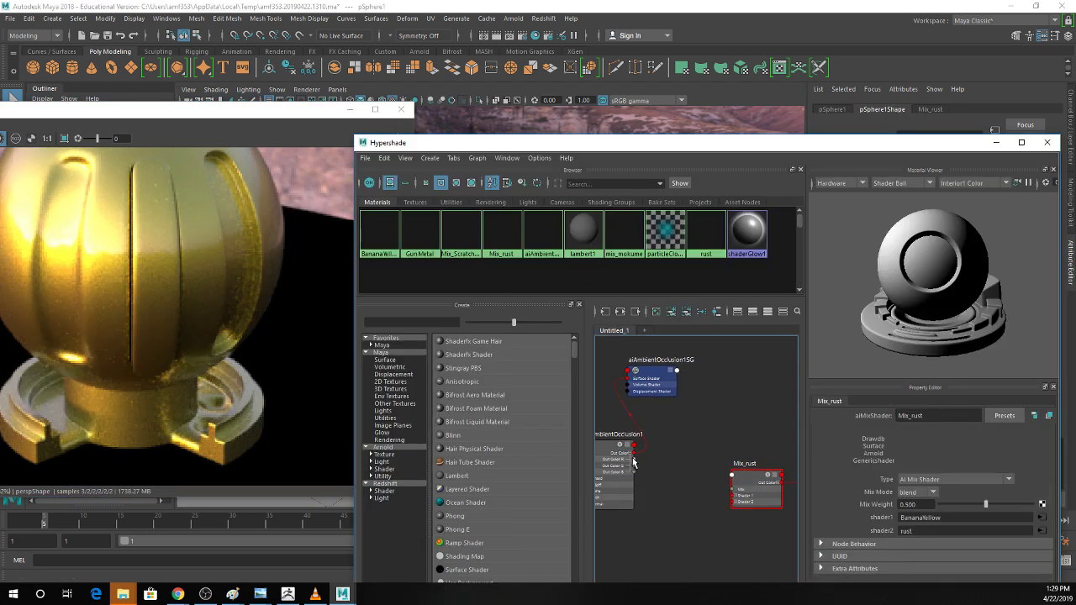
drag(633, 460, 733, 491)
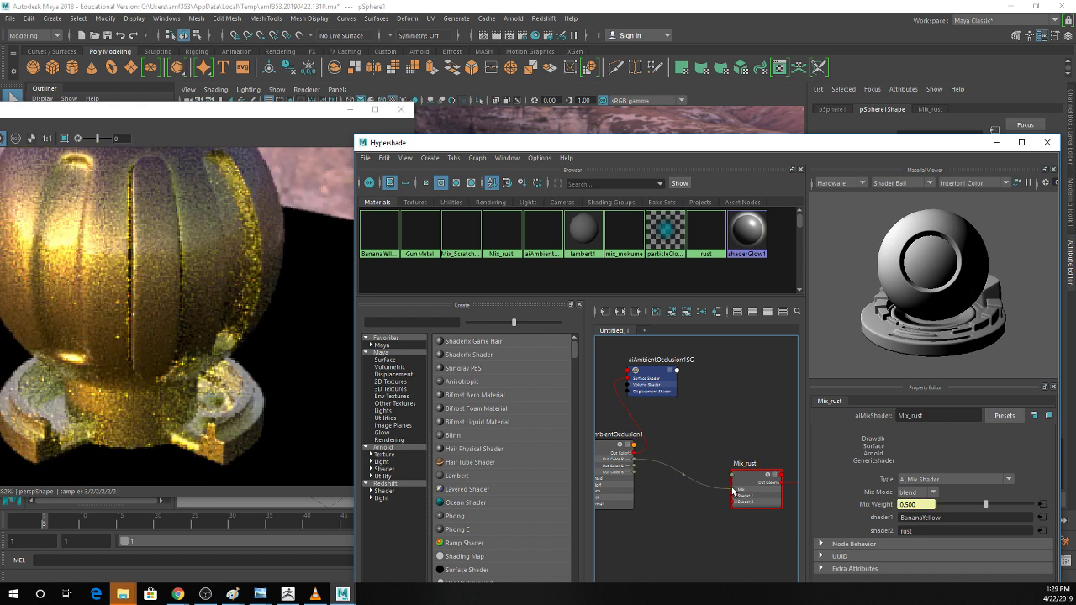
Swap the materials in Mix_rust so shader1 is rust and shader2 is BananaYellow.
scroll(318, 273, down, 3)
drag(312, 275, 320, 299)
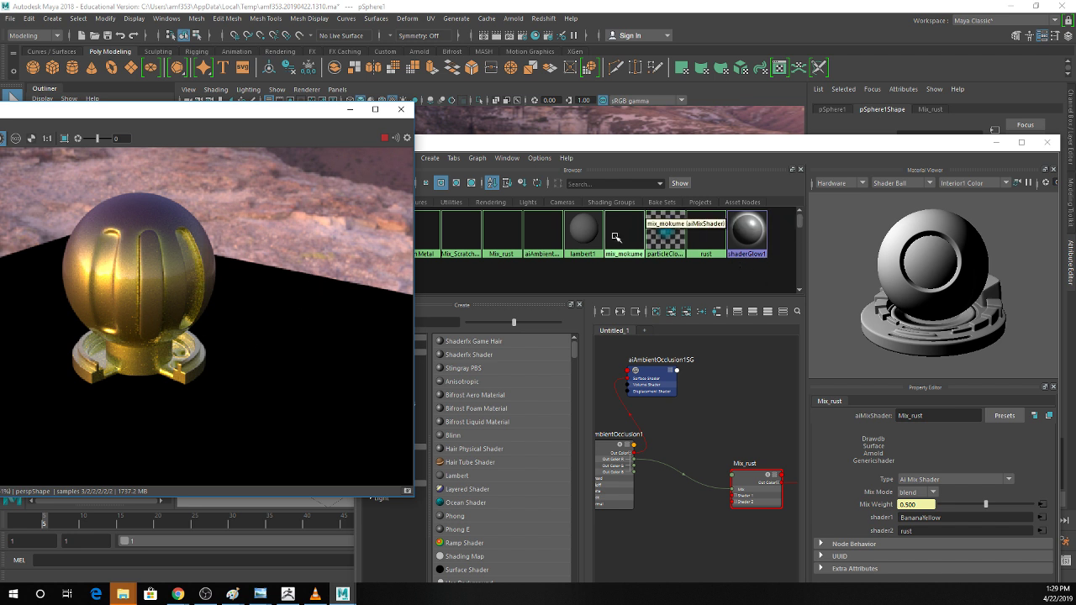
click(453, 277)
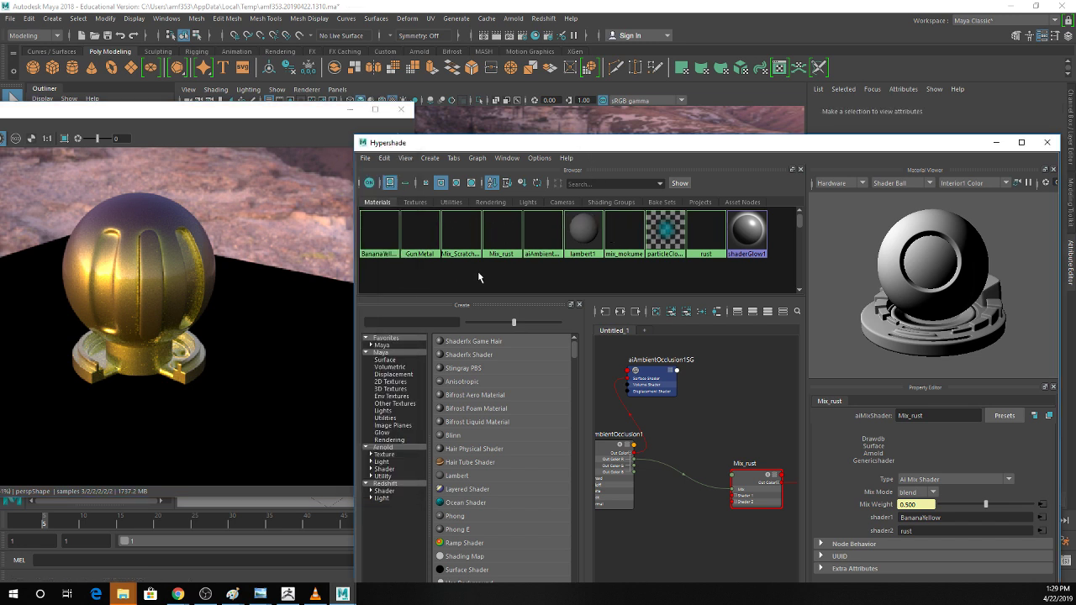
click(891, 531)
middle_drag(693, 231, 889, 518)
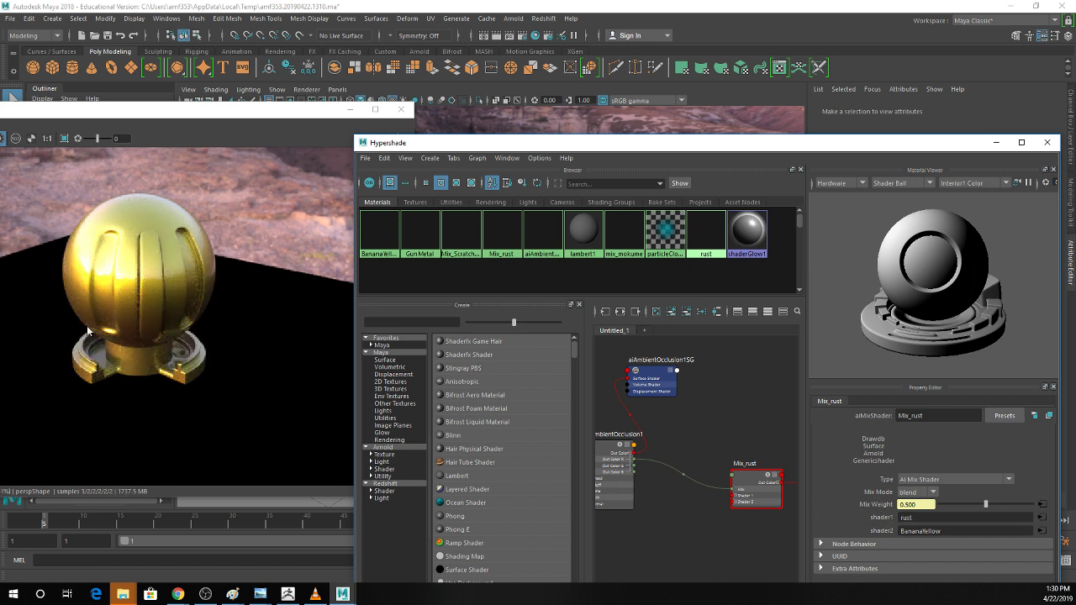
scroll(199, 388, up, 2)
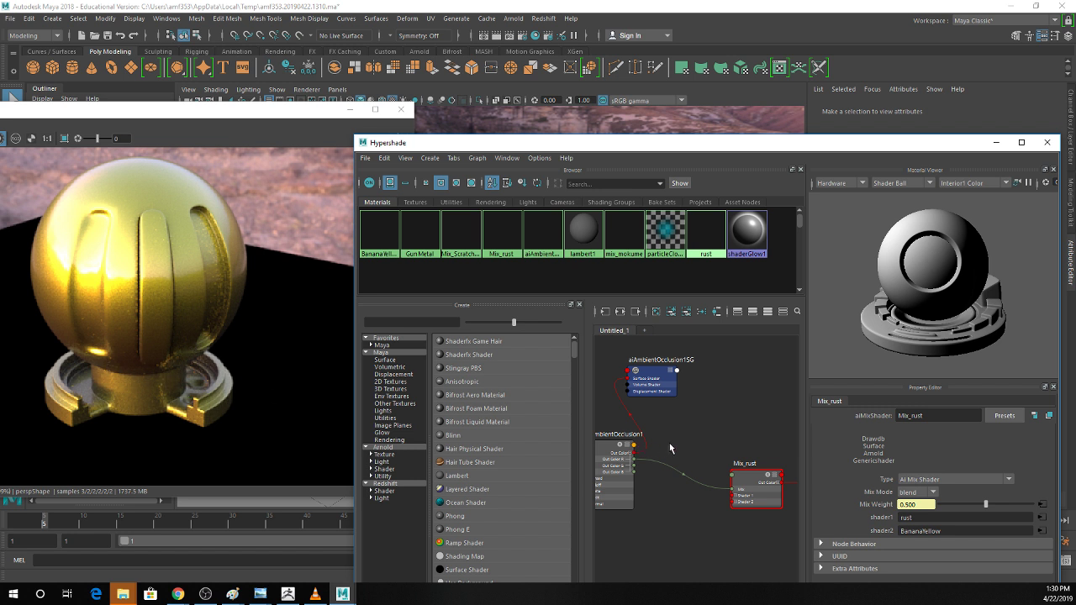
Create an aiRange node between the ambient occlusion node and Mix_rust.
key(Tab)
text(range)
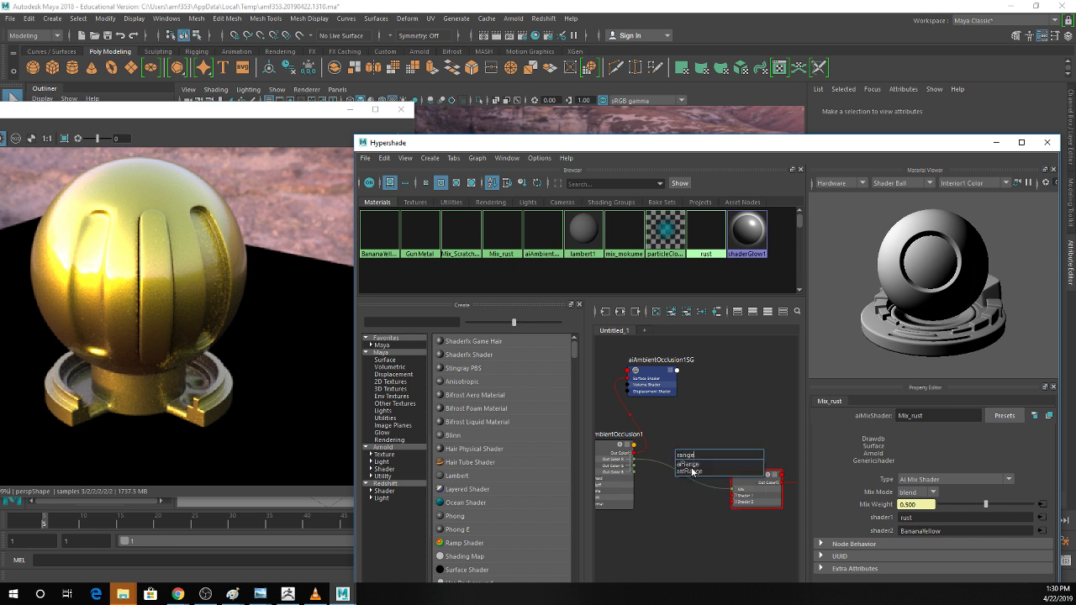
click(688, 464)
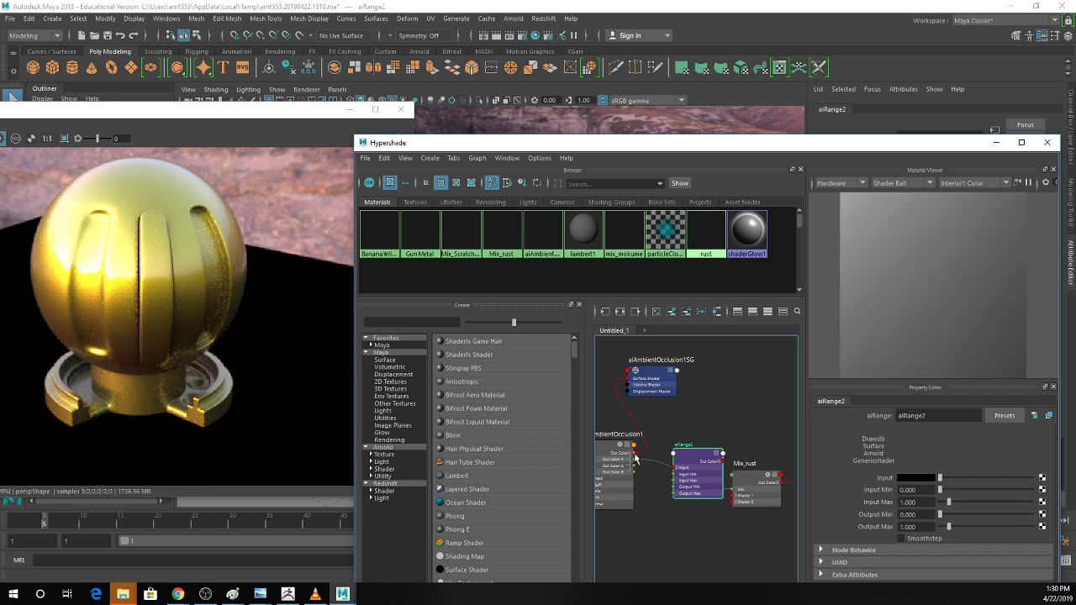
Connect the ambient occlusion node's Out Color to the aiRange2 Input, and aiRange2's Out Color R to the Mix input of Mix_rust.
drag(635, 454, 676, 470)
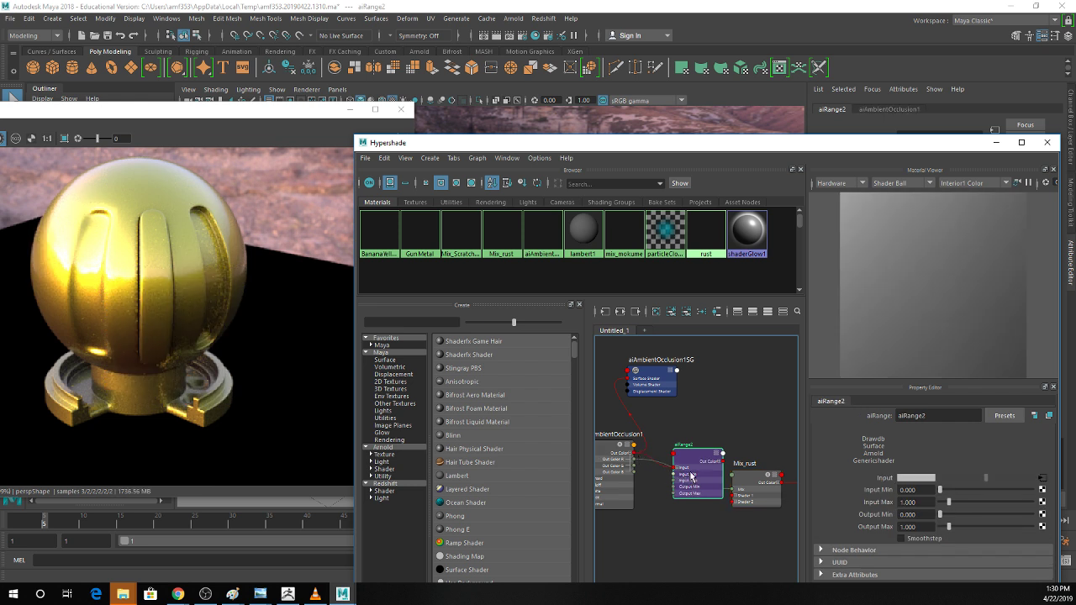
drag(688, 470, 673, 471)
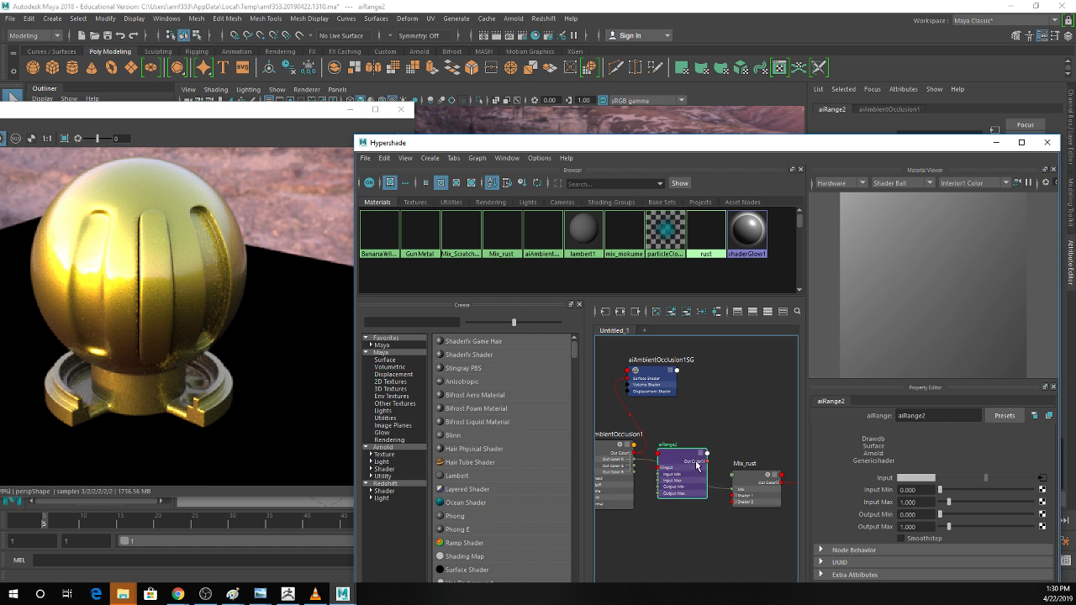
click(703, 465)
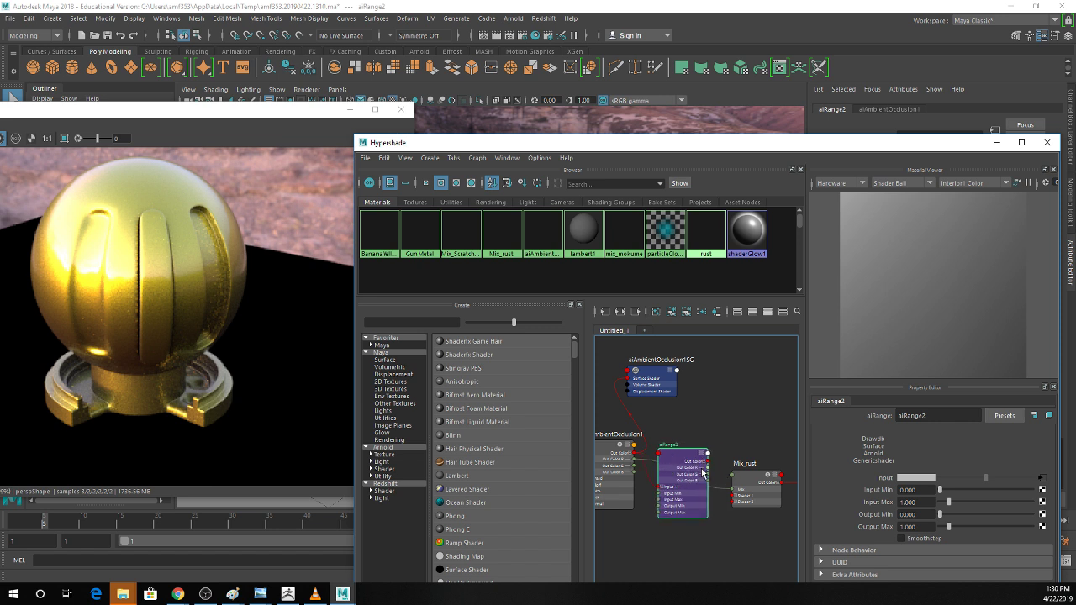
drag(709, 472, 733, 490)
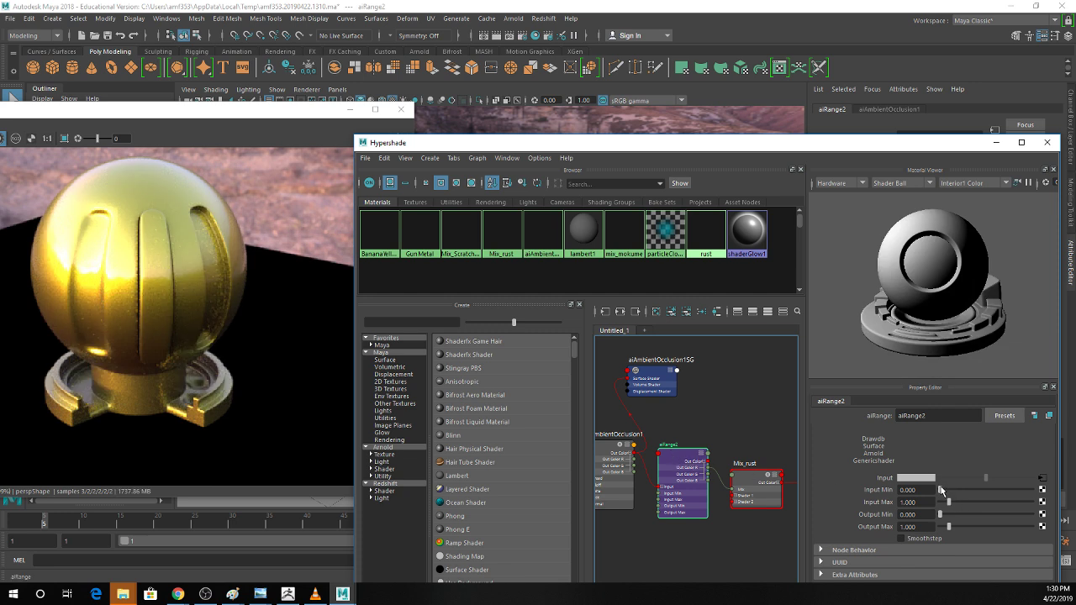
Set aiRange2's Input Min to about 0.552, Input Max to 1.411, Output Min to 0.307 and Output Max to 3.804.
drag(940, 489, 942, 493)
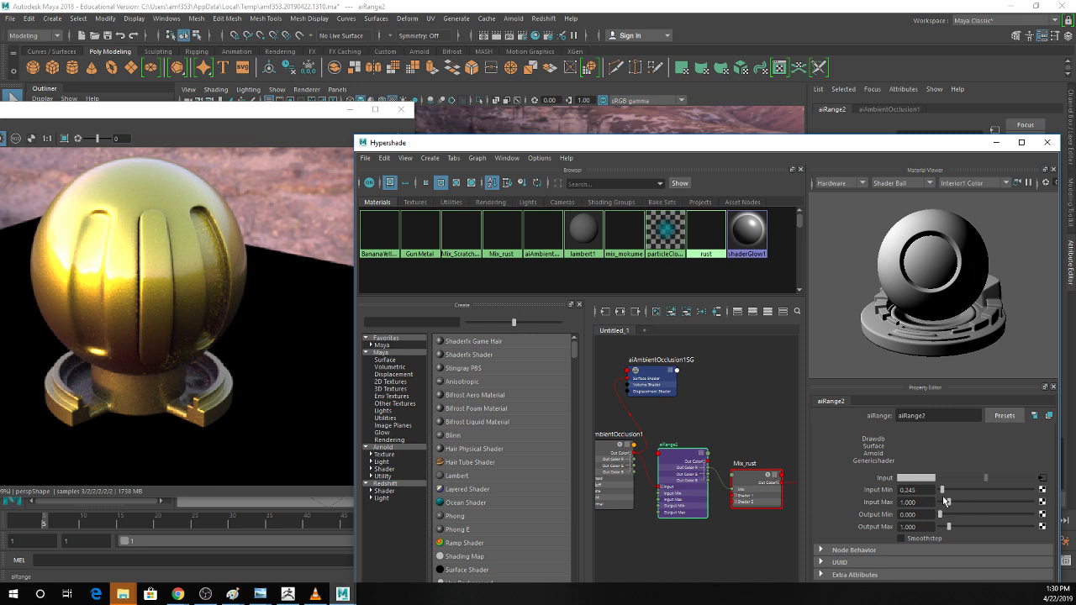
drag(944, 500, 943, 489)
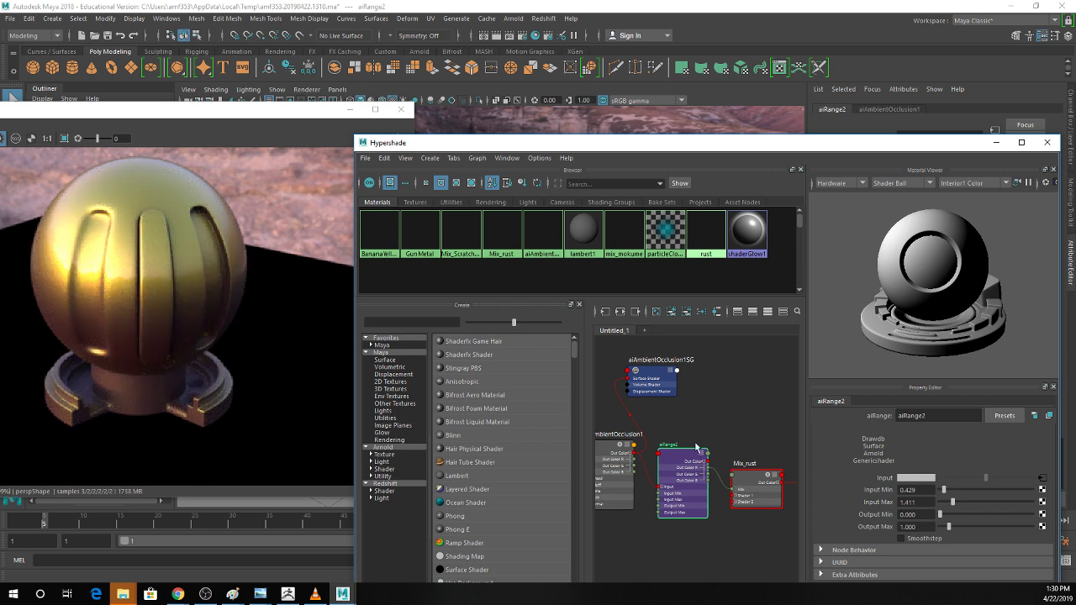
drag(949, 526, 971, 527)
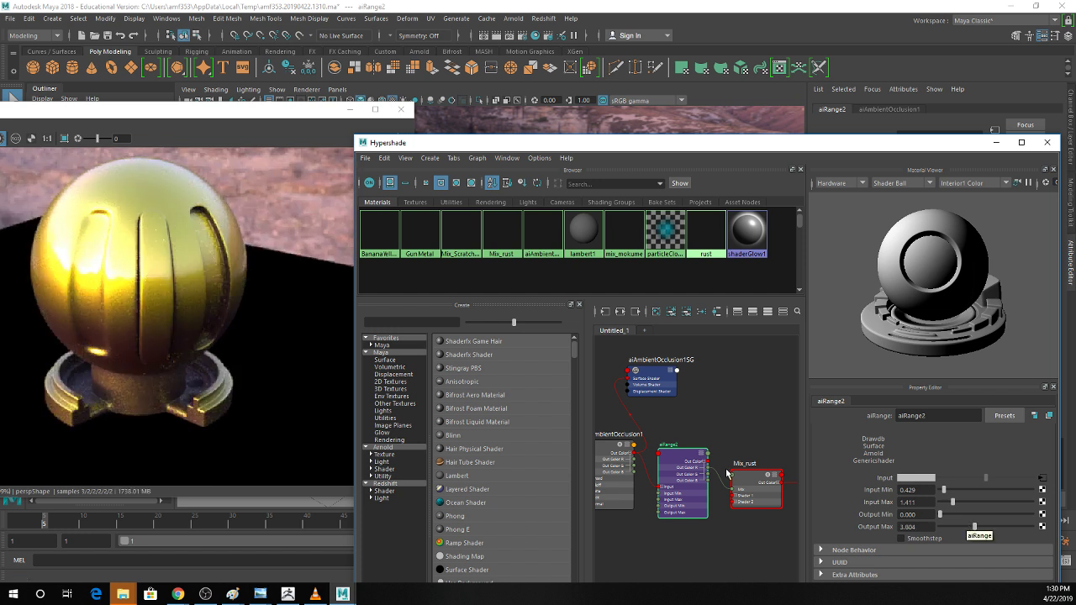
drag(940, 515, 940, 515)
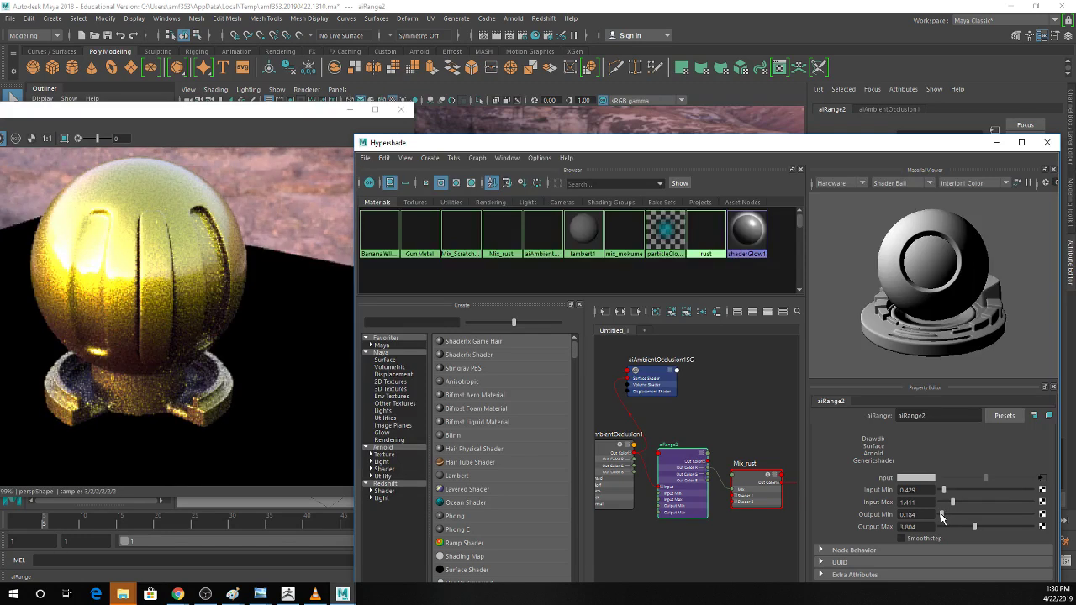
drag(942, 519, 944, 519)
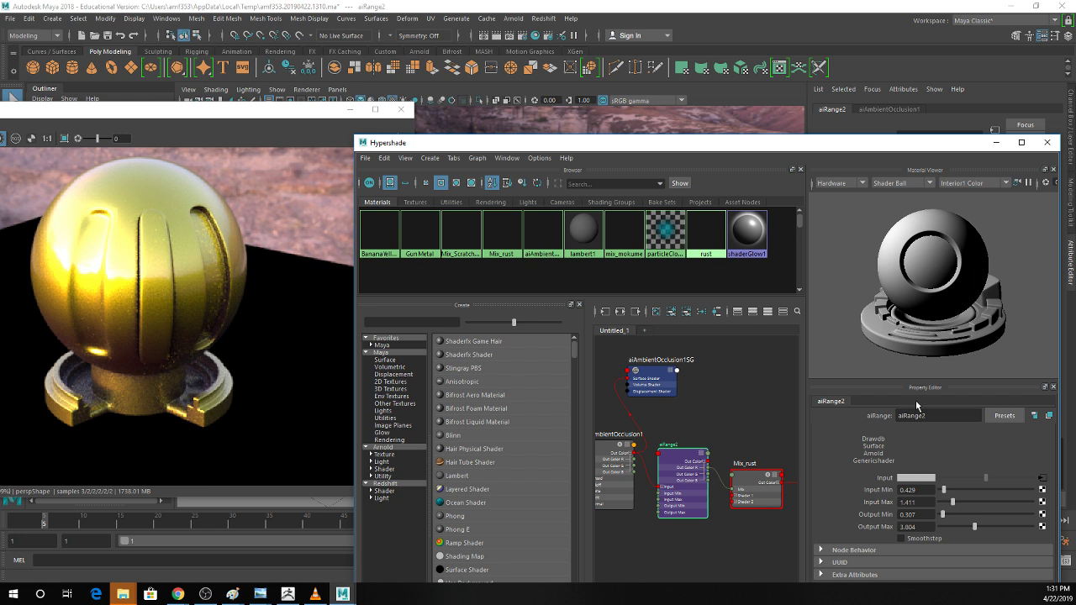
drag(941, 496, 946, 494)
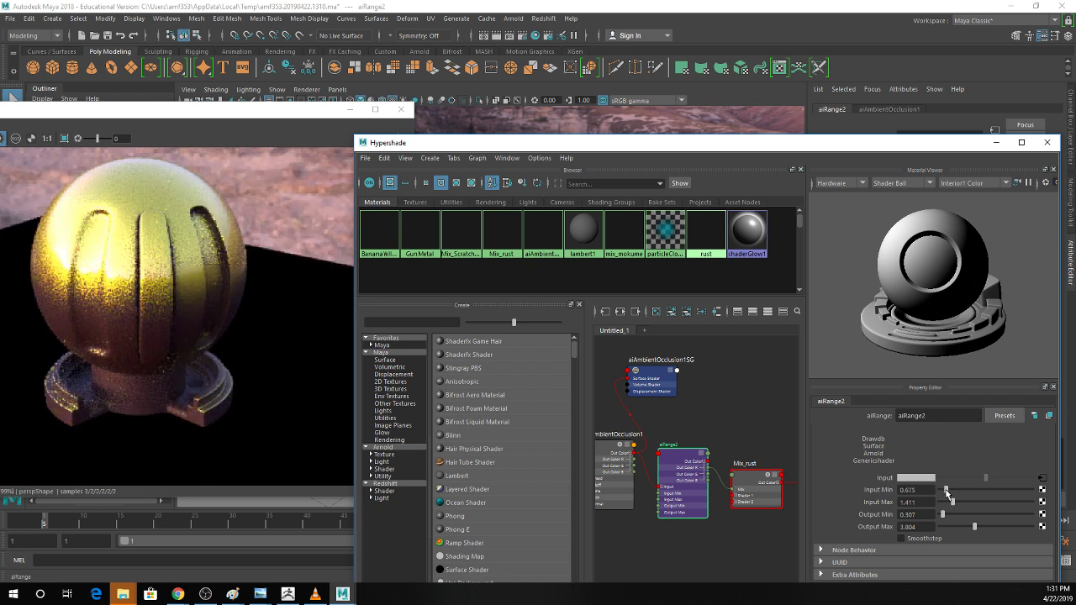
drag(946, 495, 944, 495)
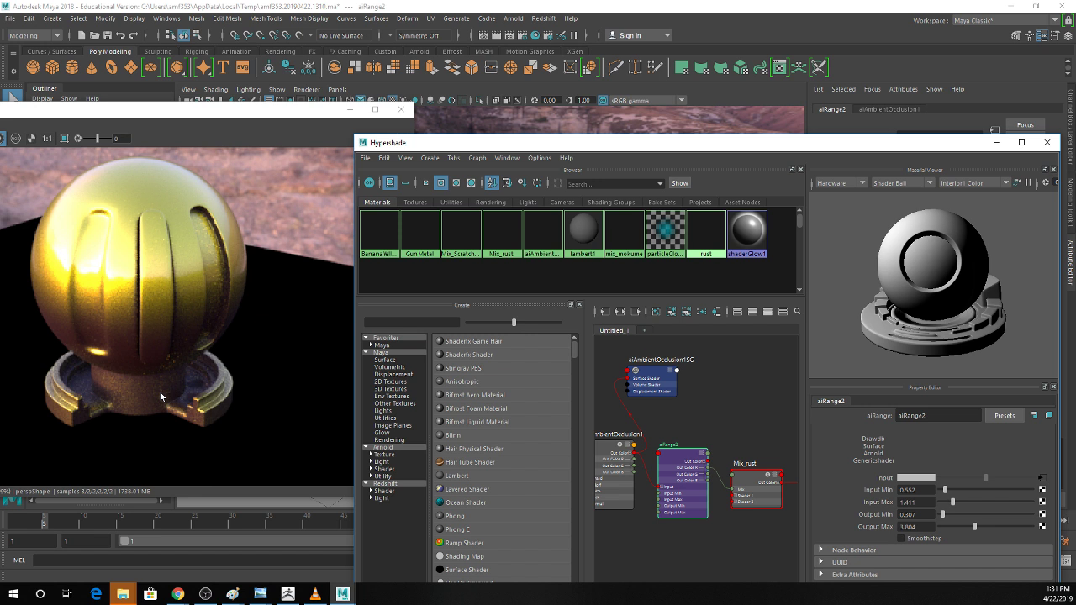
Save the scene, accepting the student version notice.
click(160, 396)
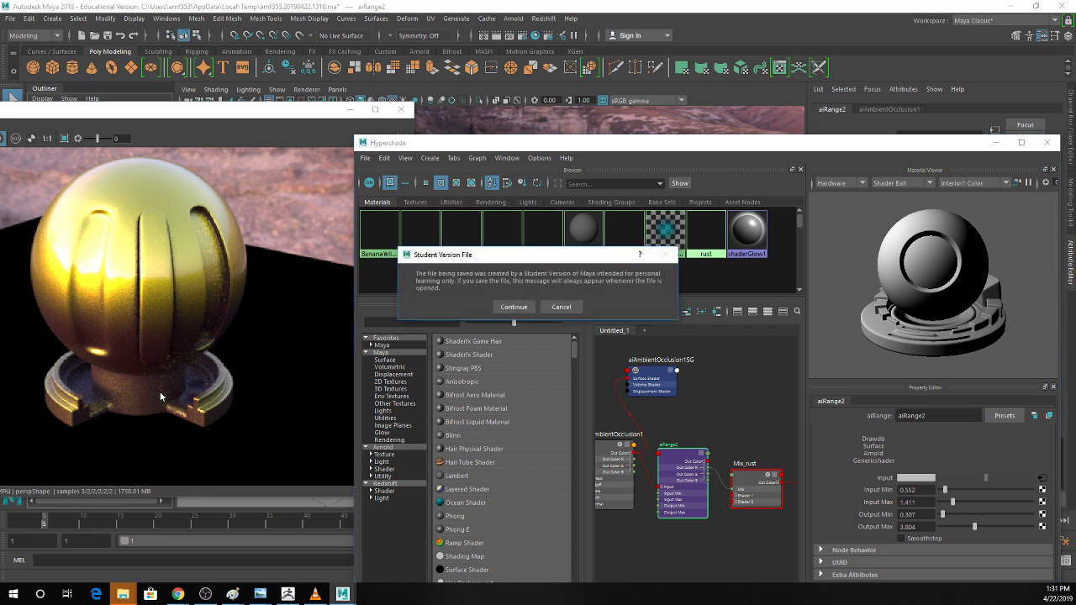
key(Return)
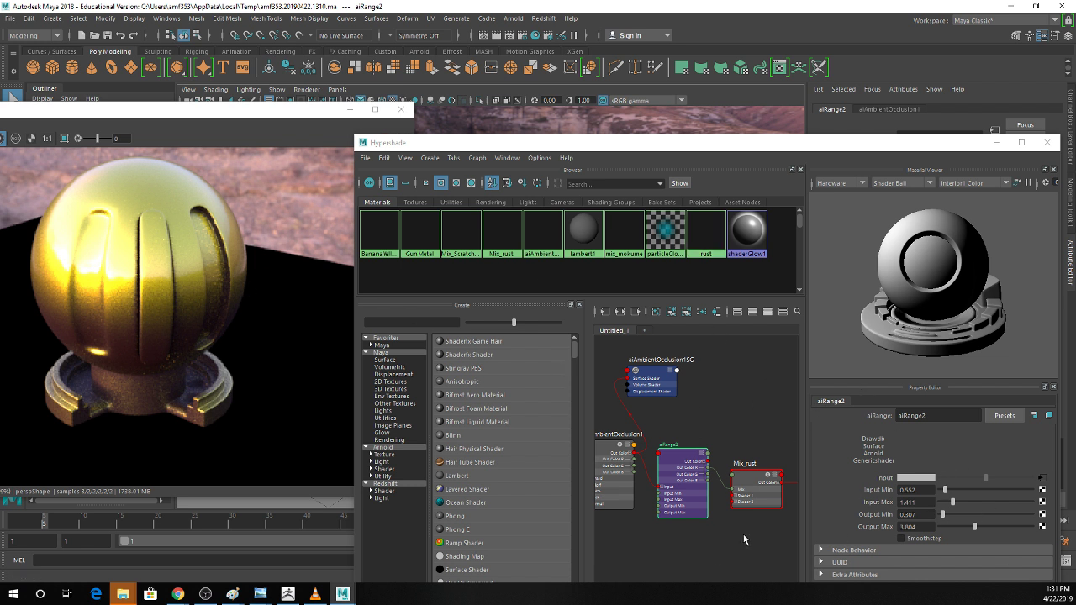
Select the rust material to show its attributes and close the Hypershade.
drag(487, 146, 446, 148)
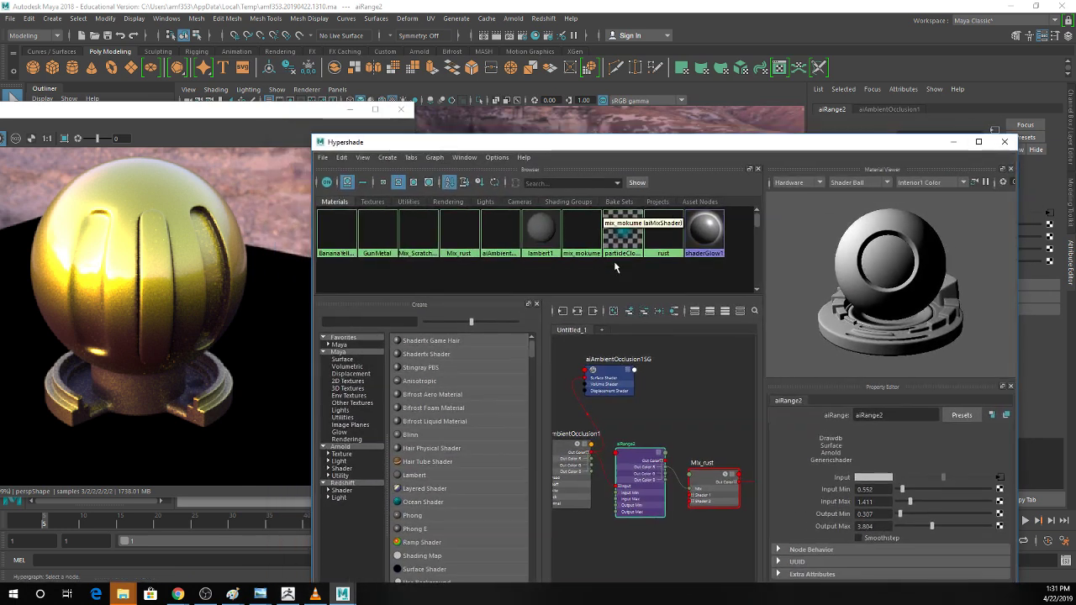
click(673, 226)
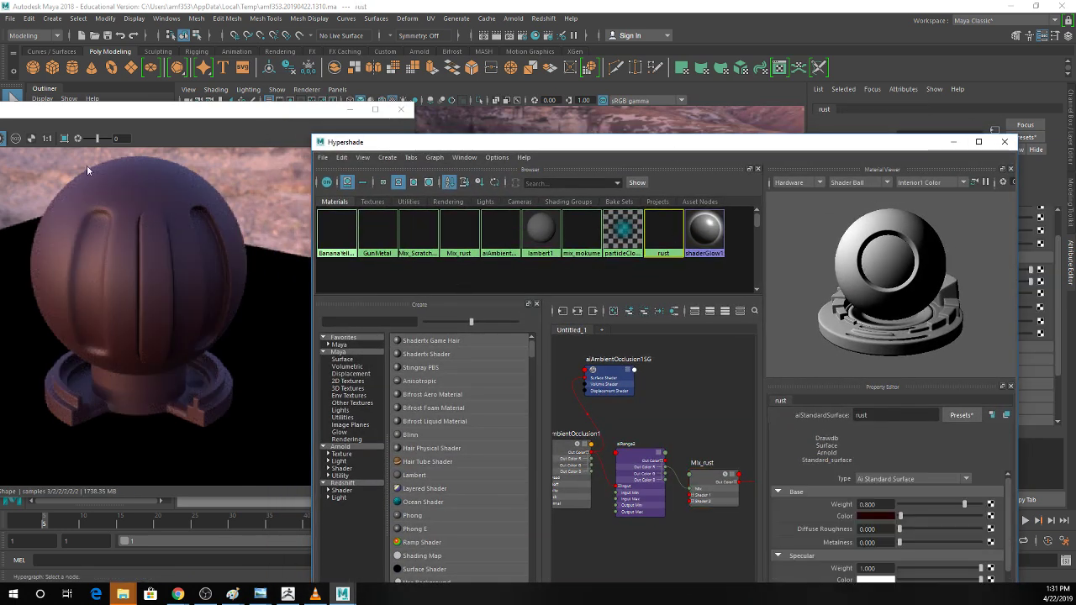
click(1004, 141)
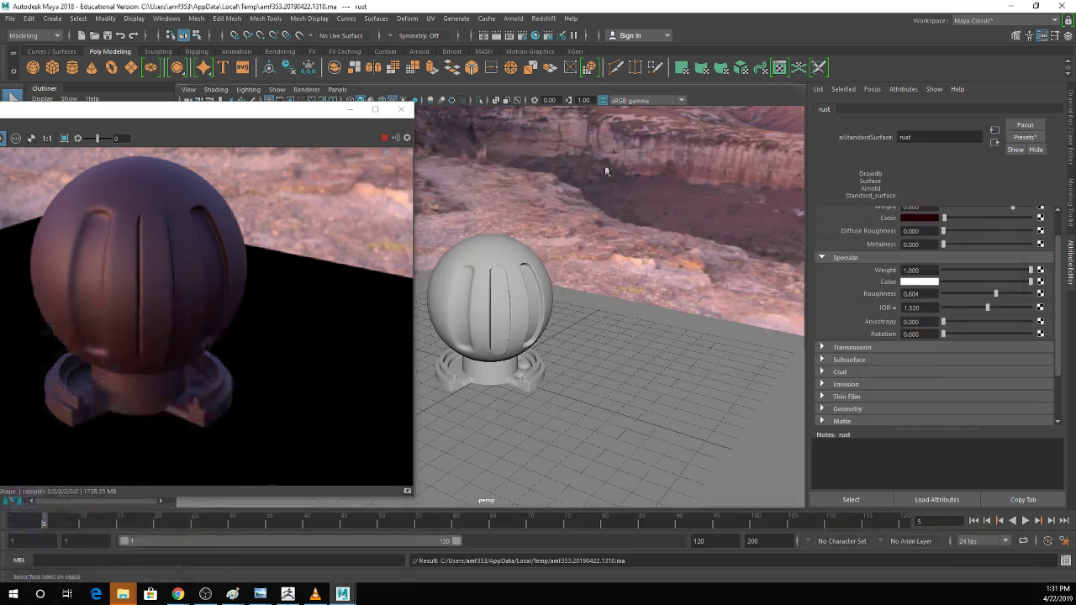
Switch to File Explorer and open the Rust01 folder inside the ShaderBallPlay project's sourceimages folder.
mouse_move(125, 592)
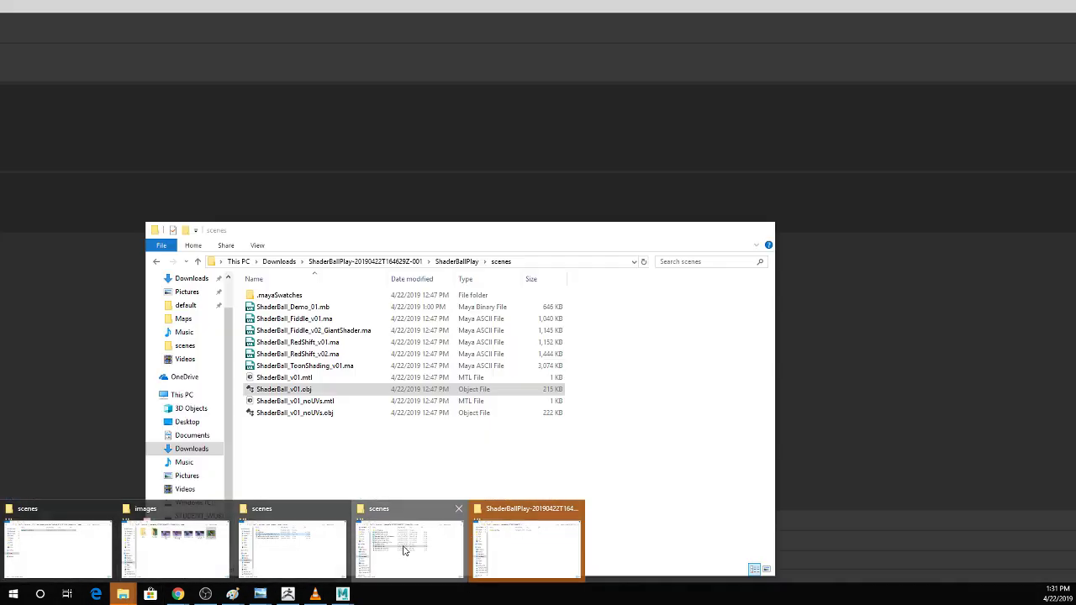
click(403, 551)
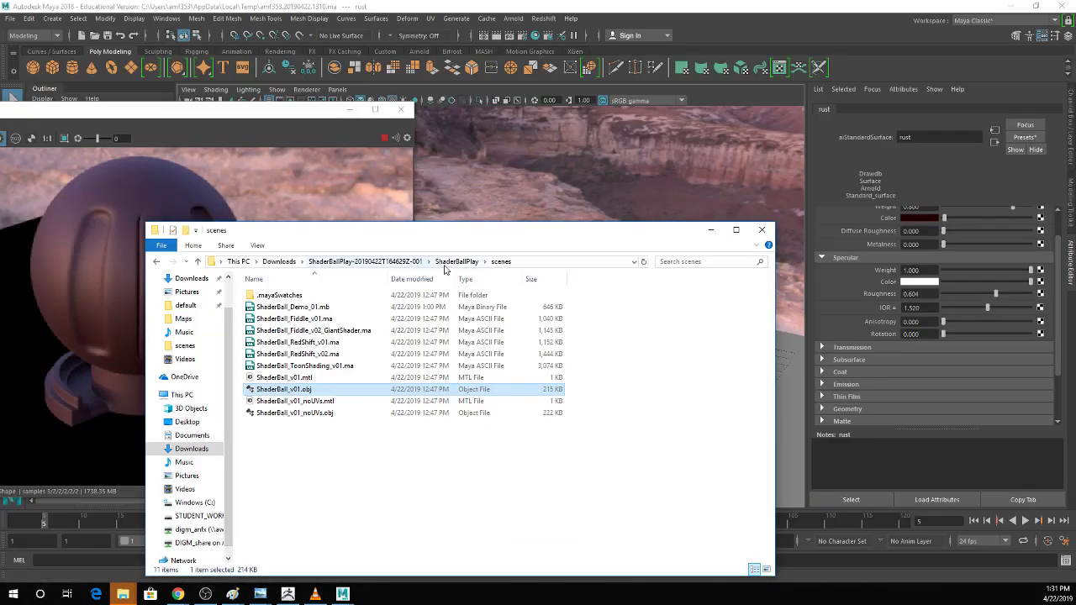
click(454, 261)
double_click(312, 330)
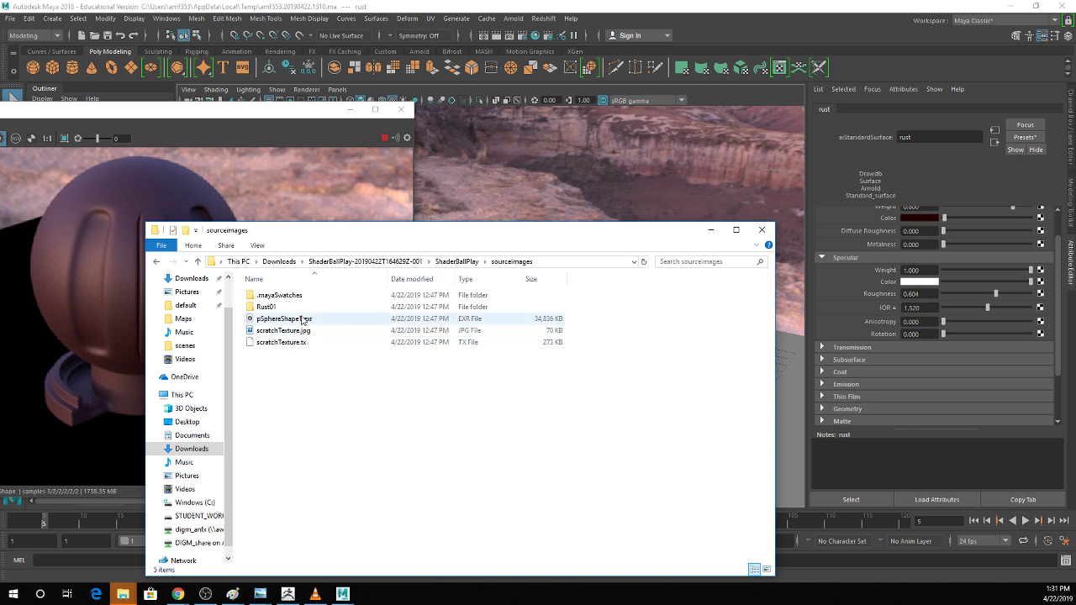
double_click(288, 306)
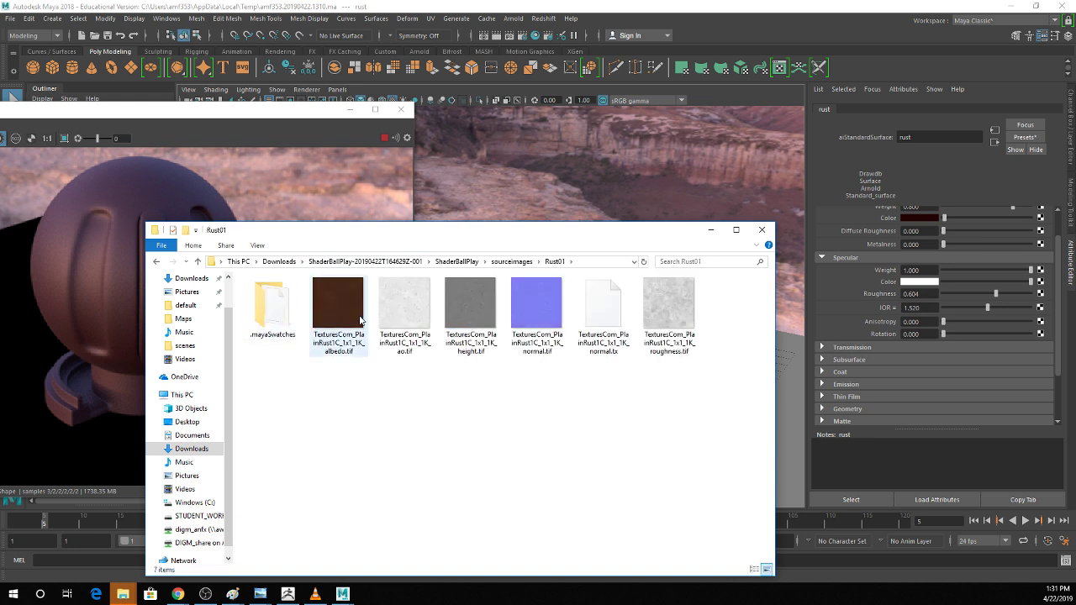
Examine the PlainRust1C texture maps in the image viewer, starting with the albedo, and close the viewer.
double_click(361, 318)
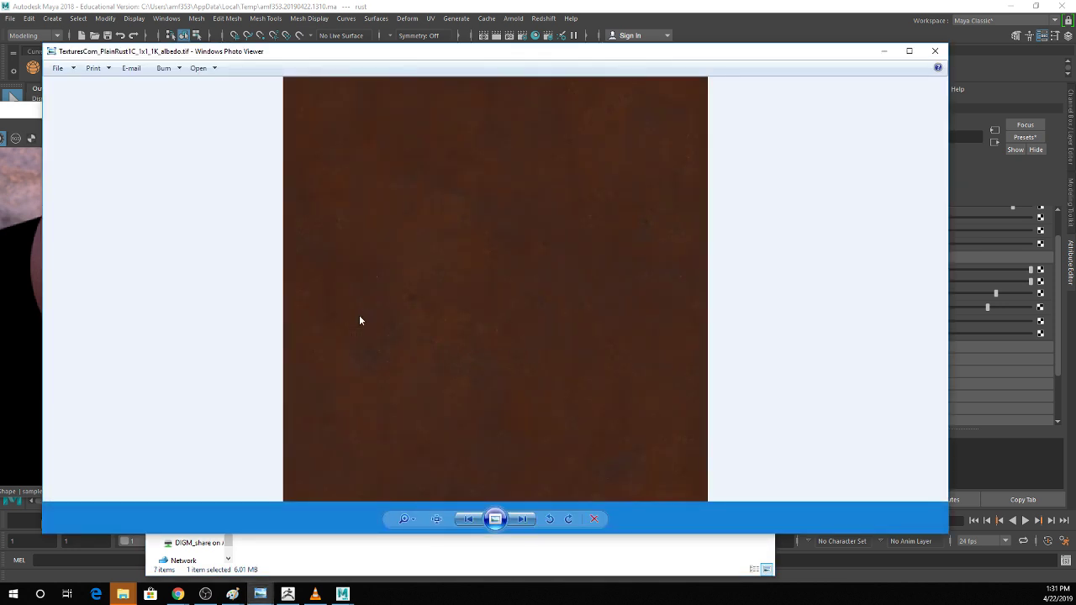
key(Right)
key(Right)
key(Right)
key(Right)
key(Right)
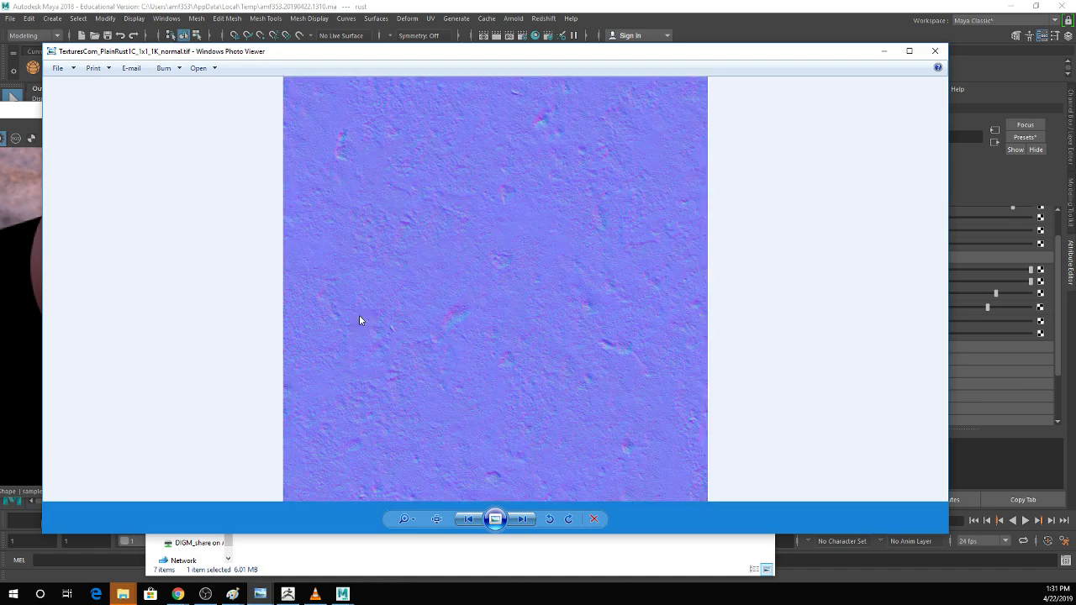
key(Right)
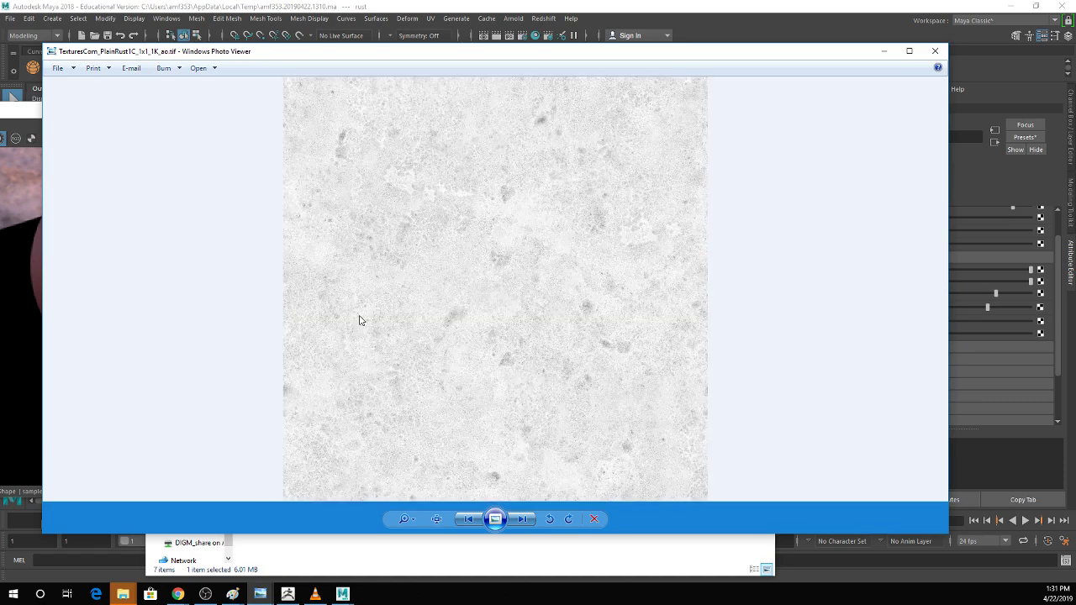
key(Right)
click(935, 49)
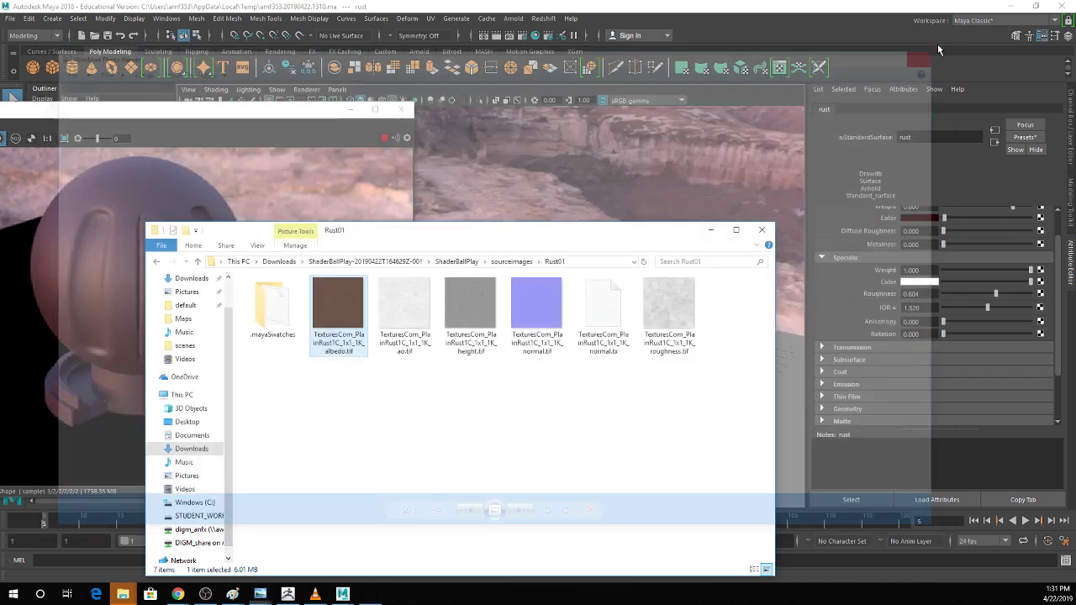
Map a file texture node to the Base Color of the rust material.
scroll(1020, 265, up, 2)
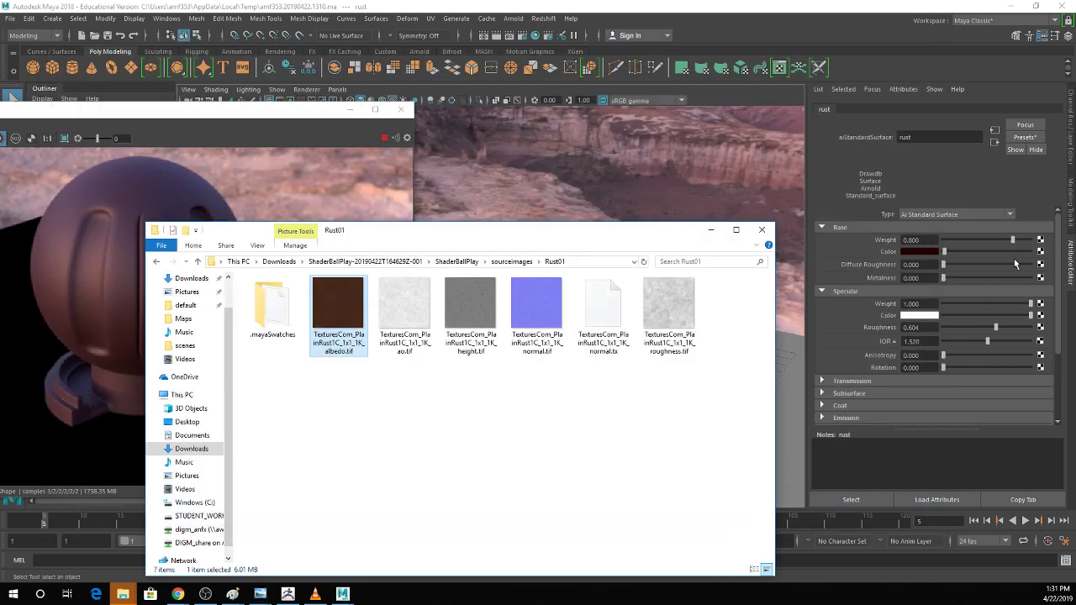
drag(350, 306, 890, 249)
click(1045, 254)
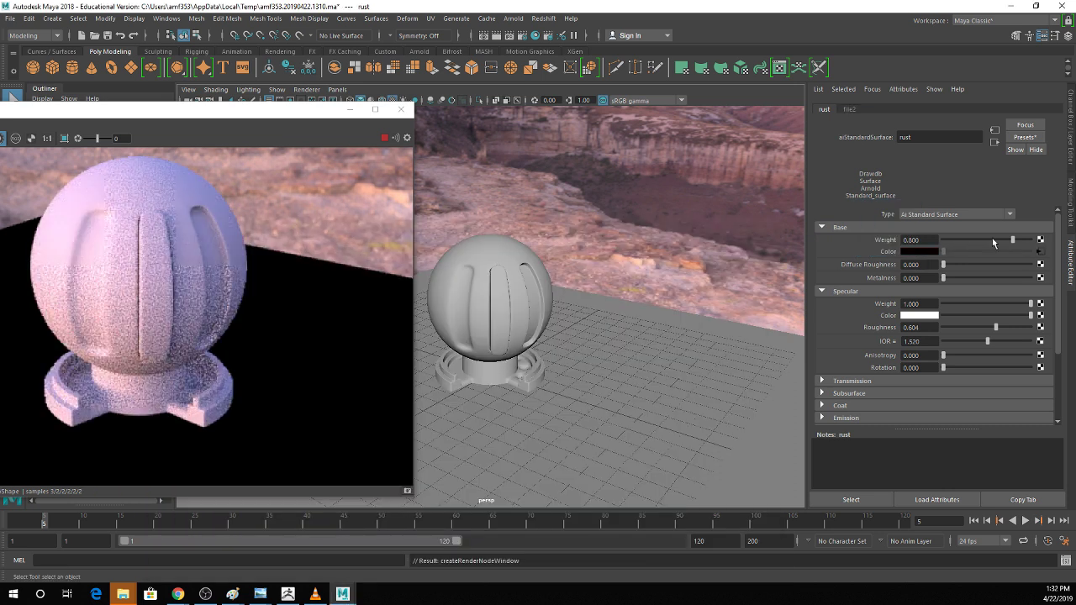
Load TexturesCom_PlainRust1C_1x1_1K_albedo.tif from the ShaderBallPlay sourceimages Rust01 folder as the file texture's image.
click(1043, 262)
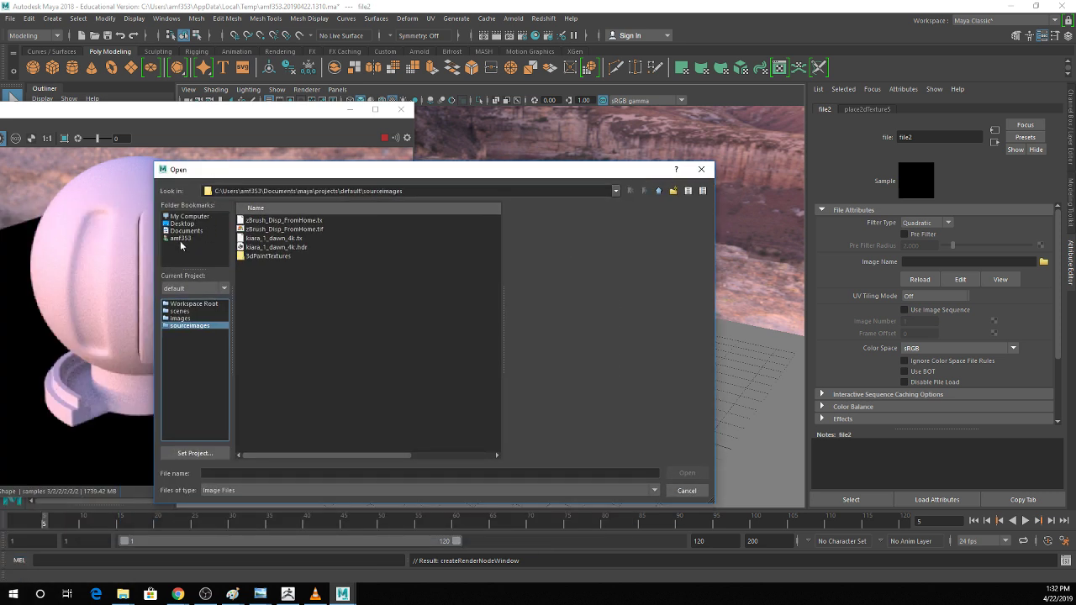
click(179, 239)
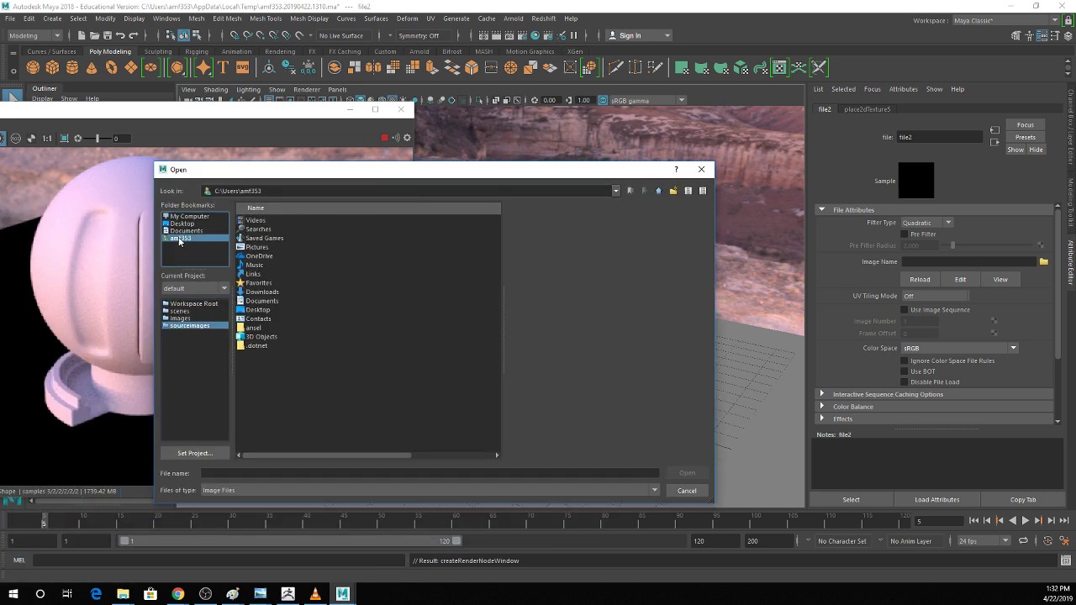
double_click(263, 293)
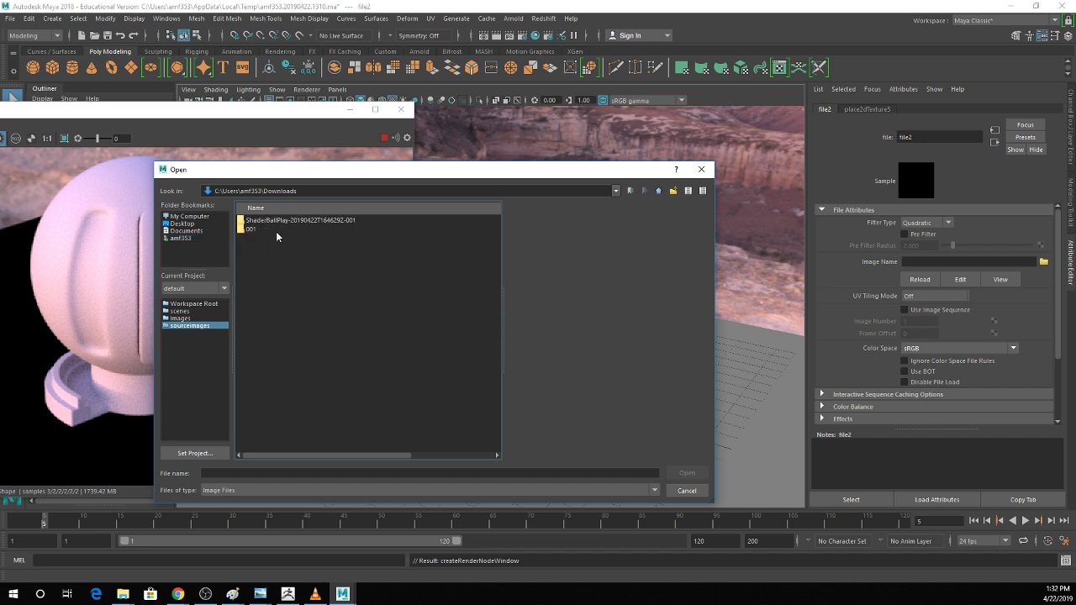
double_click(275, 223)
double_click(275, 223)
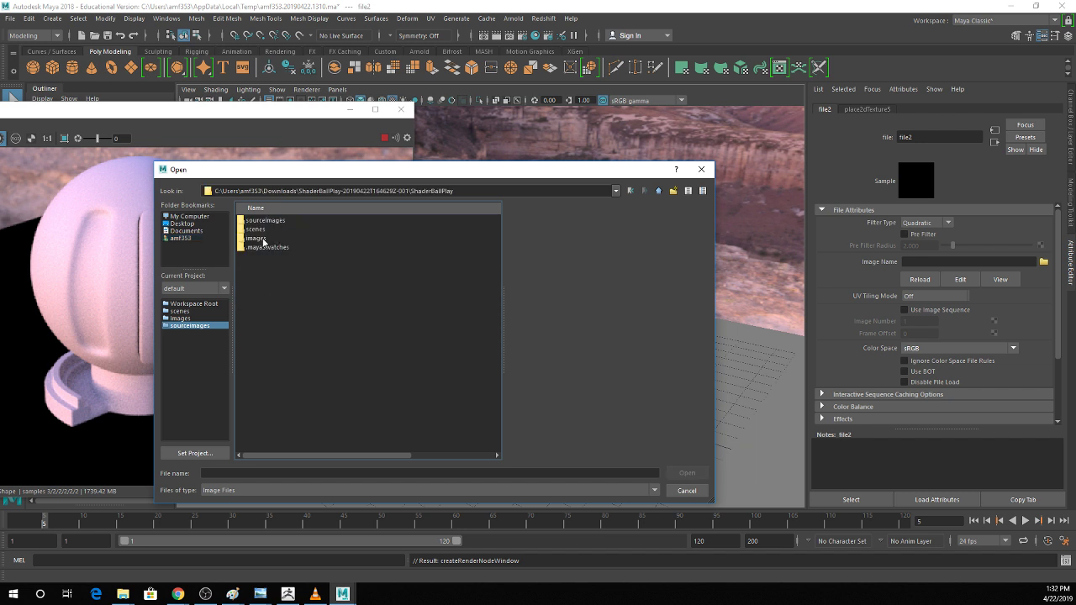
double_click(274, 221)
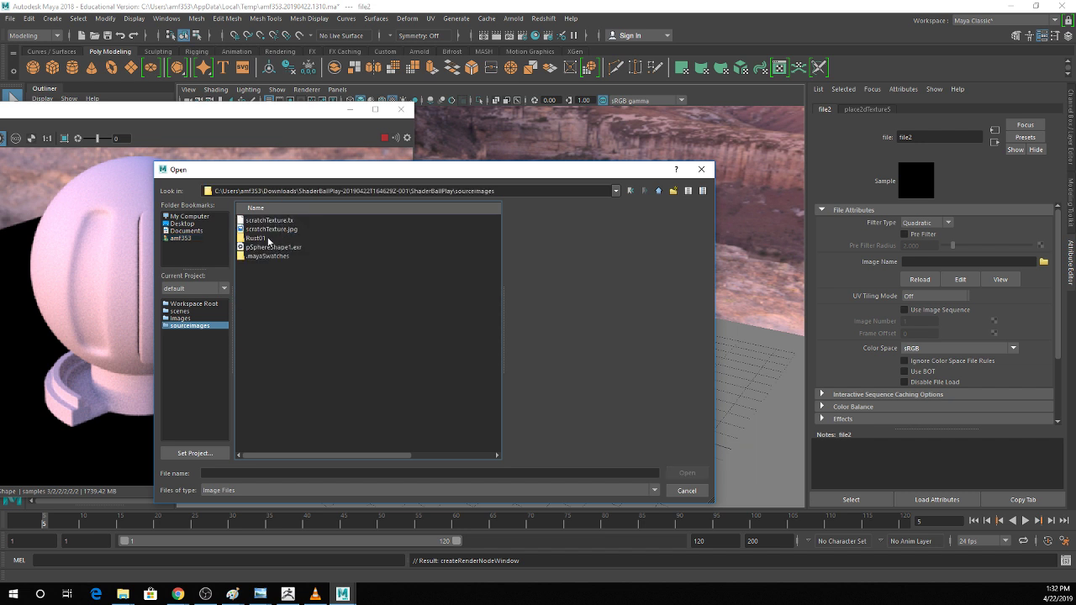
double_click(267, 239)
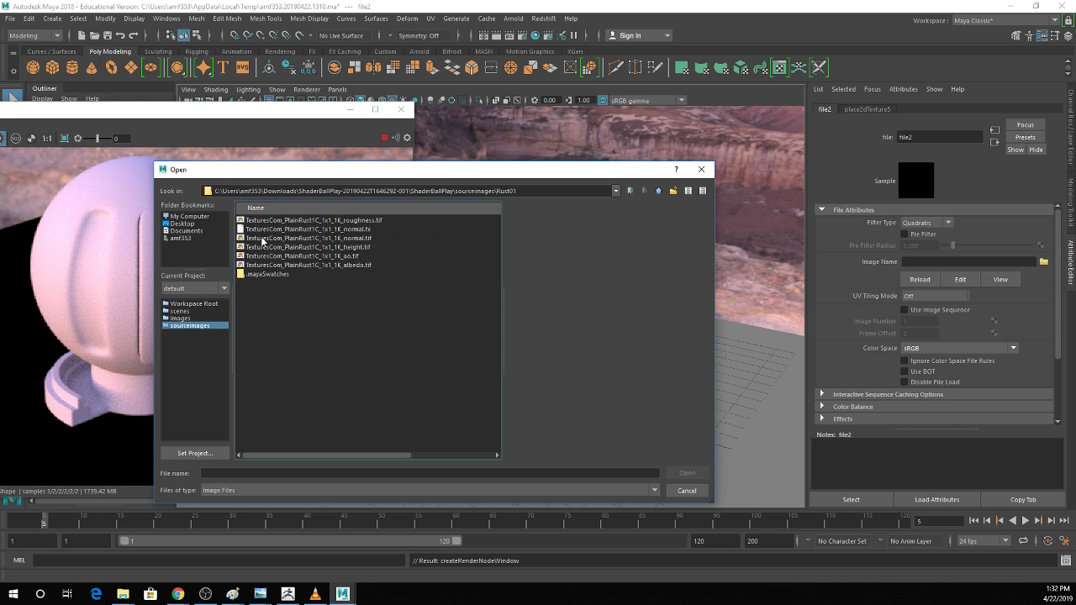
double_click(356, 266)
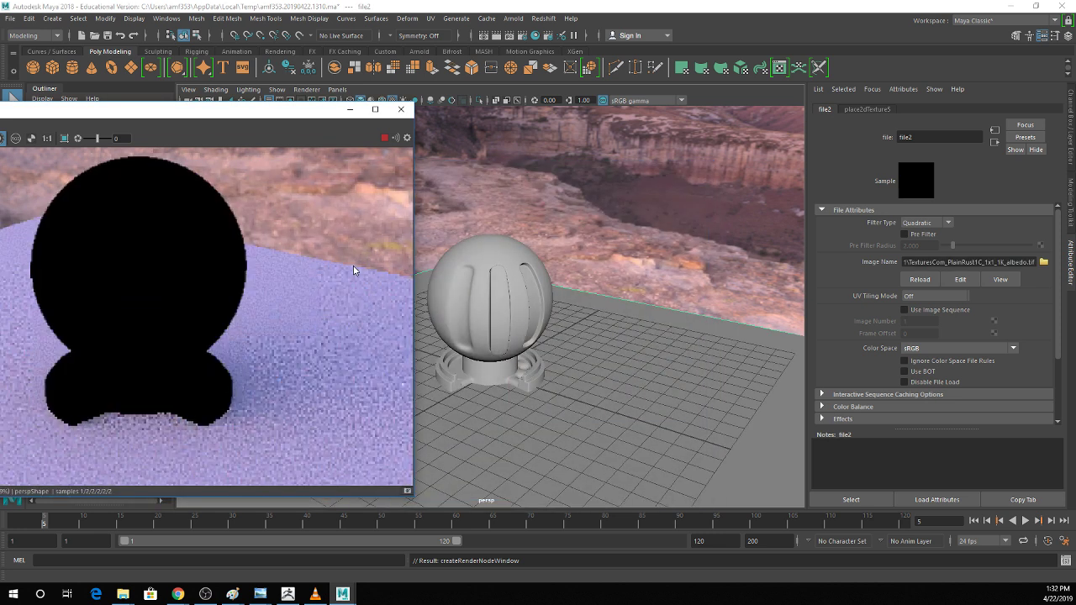
Assign the rust material to the shader ball and show the material's attributes.
click(474, 283)
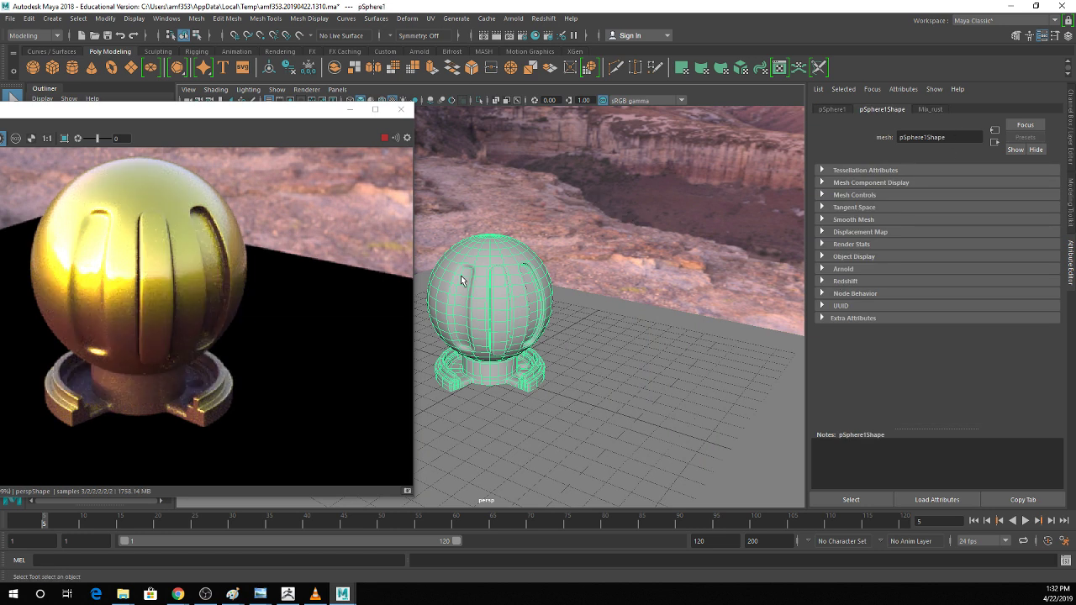
right_drag(461, 271, 532, 569)
click(922, 110)
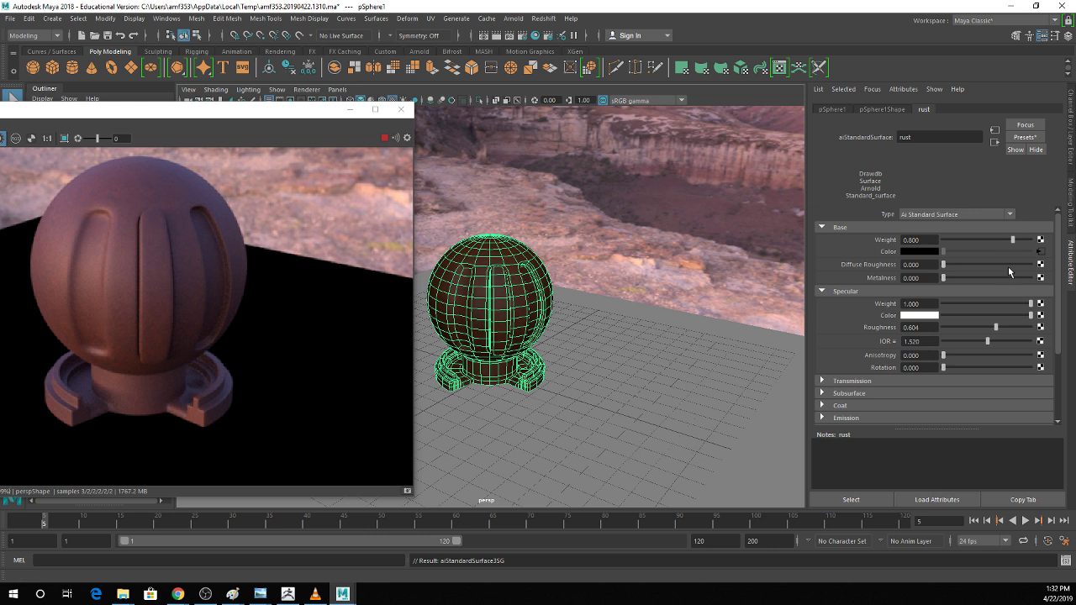
Save the scene and map a file texture node to the rust material's specular Roughness.
key(ctrl+s)
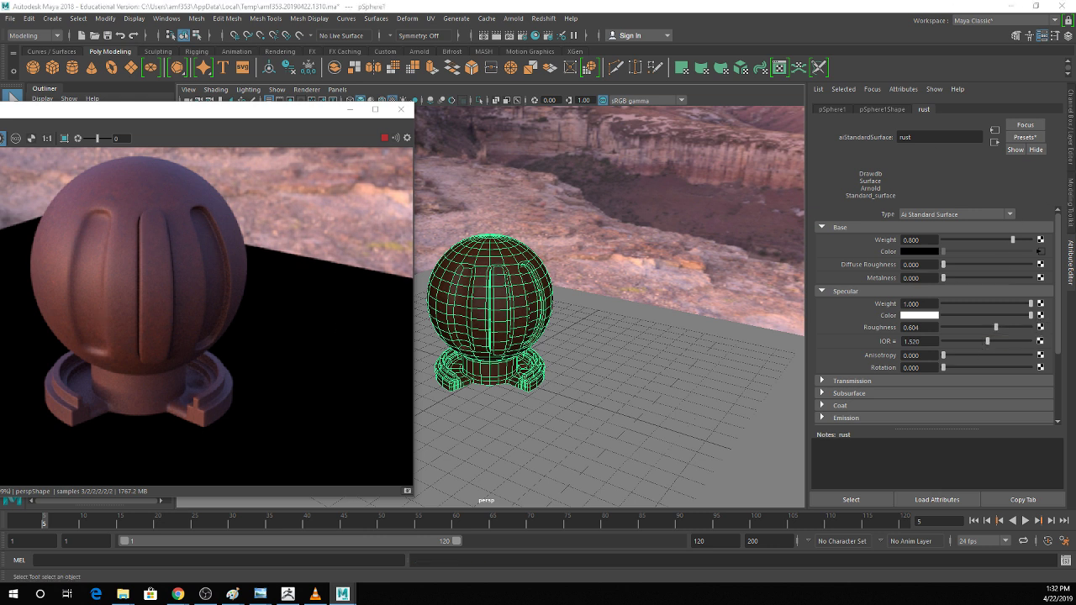
click(1039, 327)
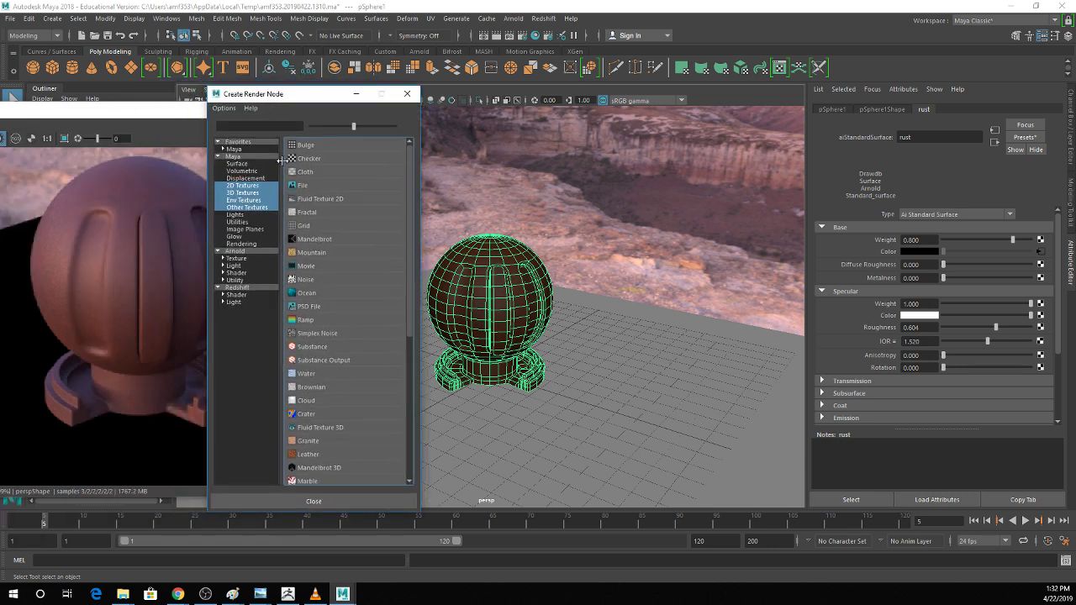
click(380, 224)
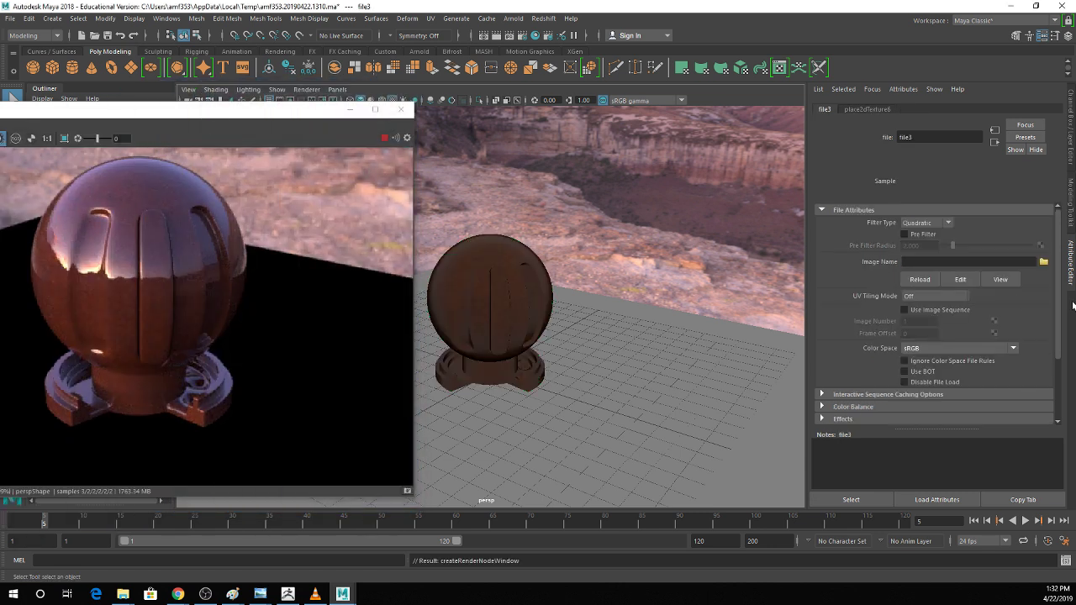
Load TexturesCom_PlainRust1C_1x1_1K_roughness.tif from the Rust01 folder as the roughness file texture's image.
click(1043, 262)
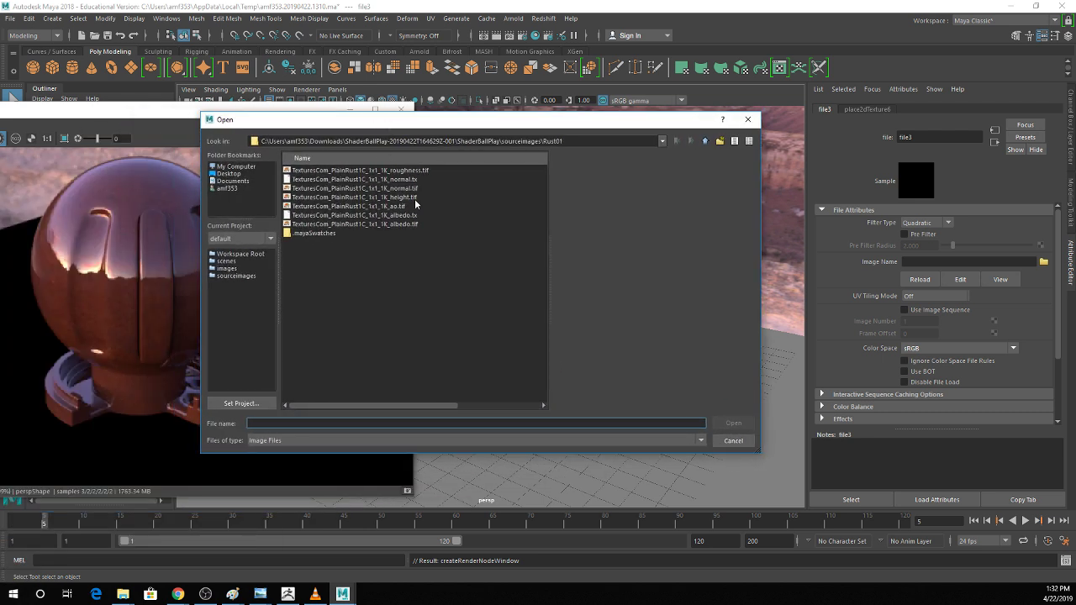
click(413, 172)
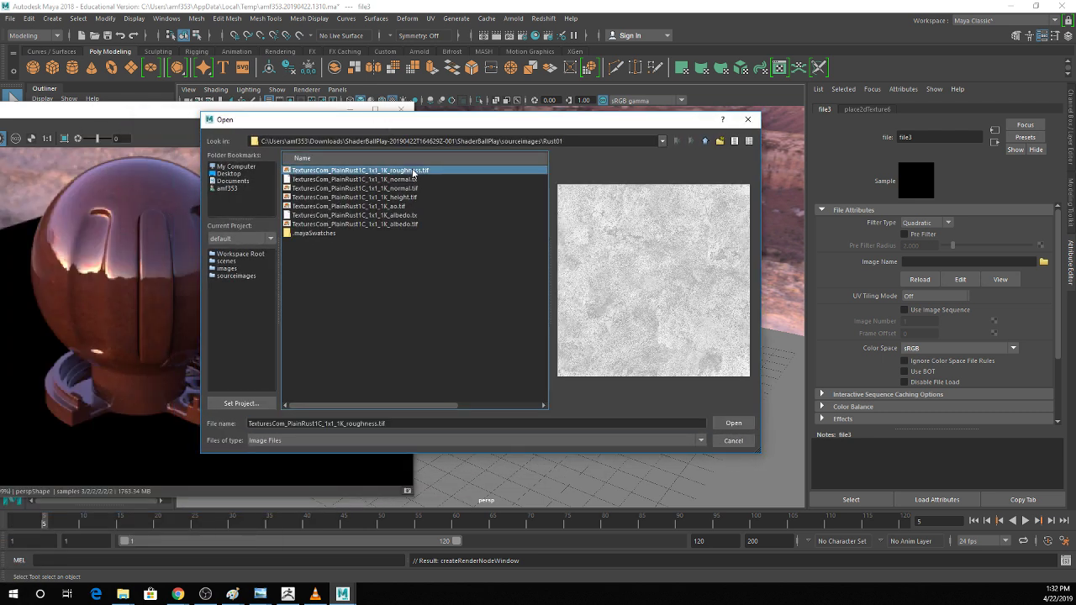
double_click(412, 172)
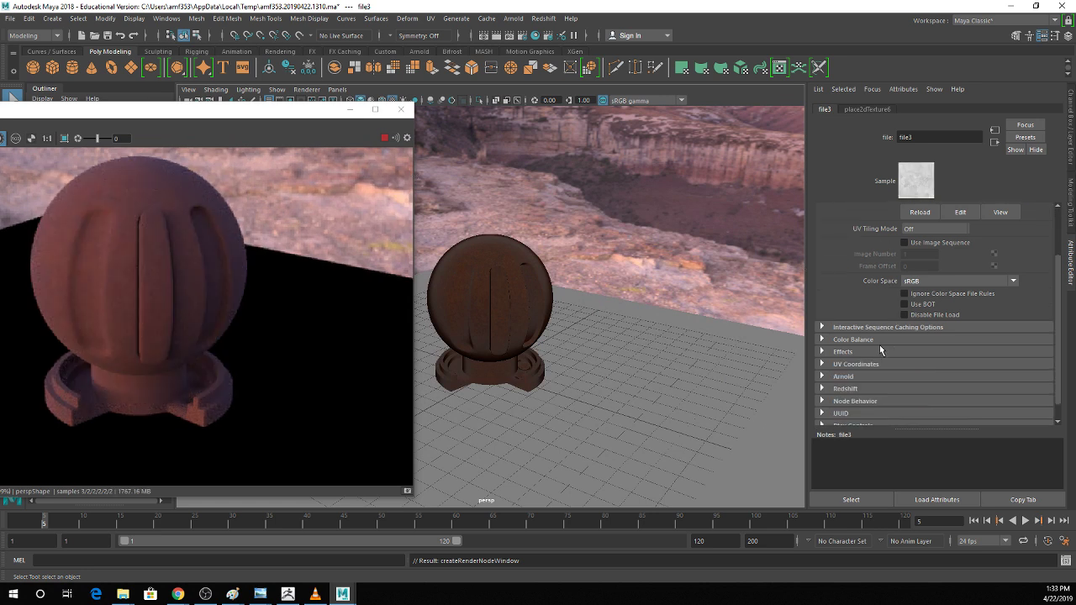
Enable Alpha Is Luminance in the color balance settings of the roughness file texture.
click(853, 407)
click(905, 421)
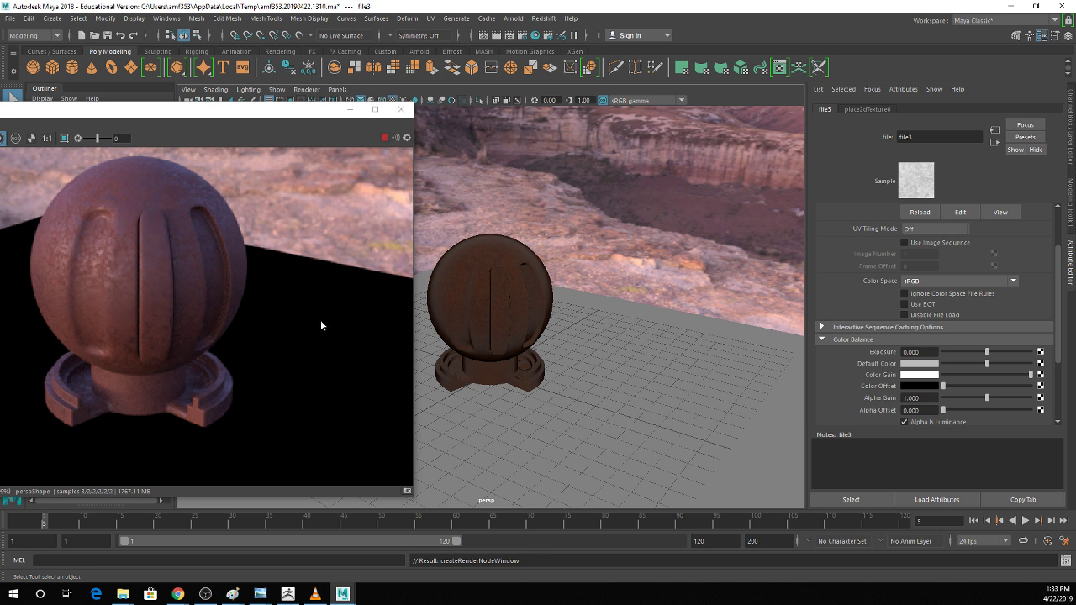
click(842, 340)
scroll(875, 360, down, 1)
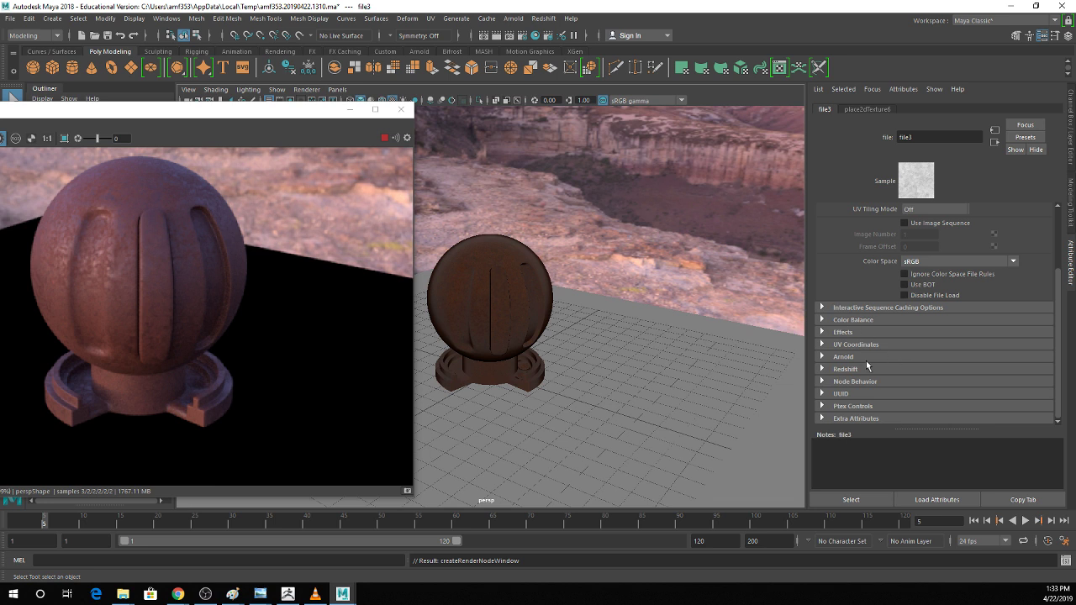
scroll(865, 353, up, 4)
Map a file texture to the rust material's Bump Mapping and change the bump node's Use As mode for a normal map.
click(471, 316)
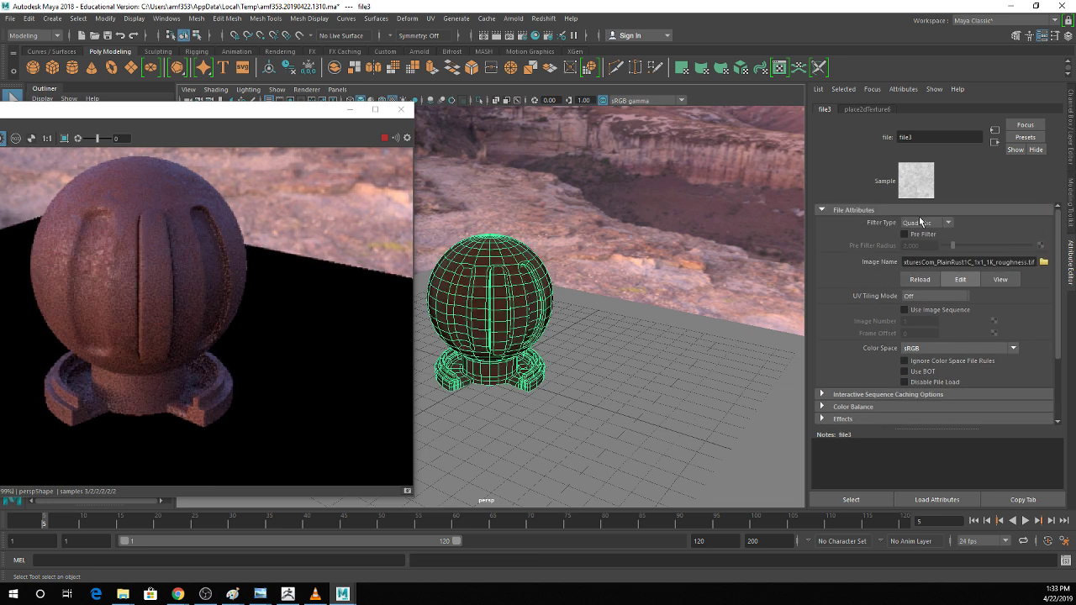
scroll(875, 322, down, 4)
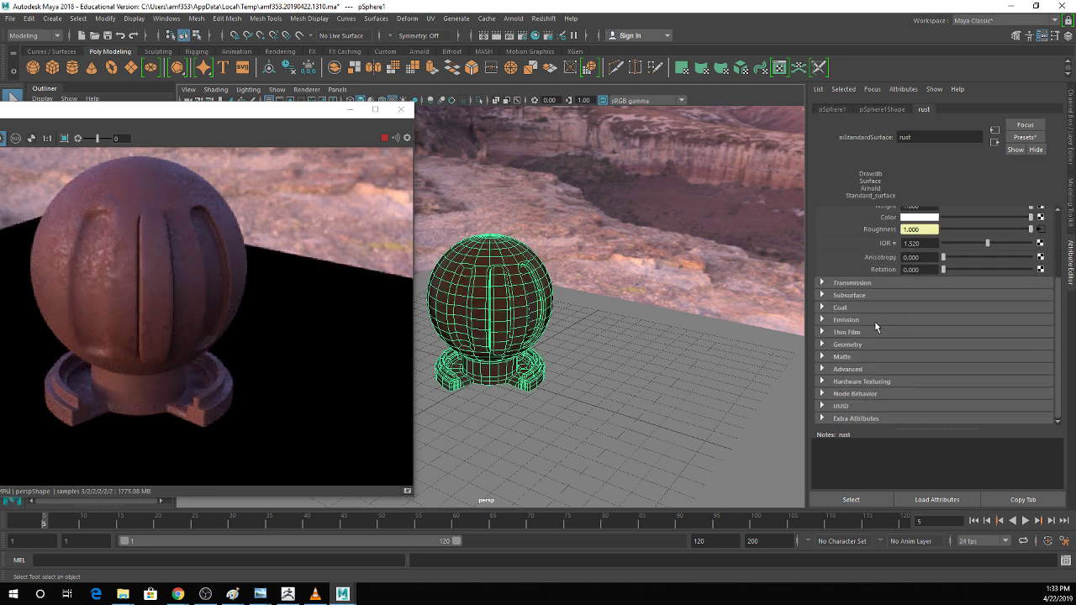
click(845, 345)
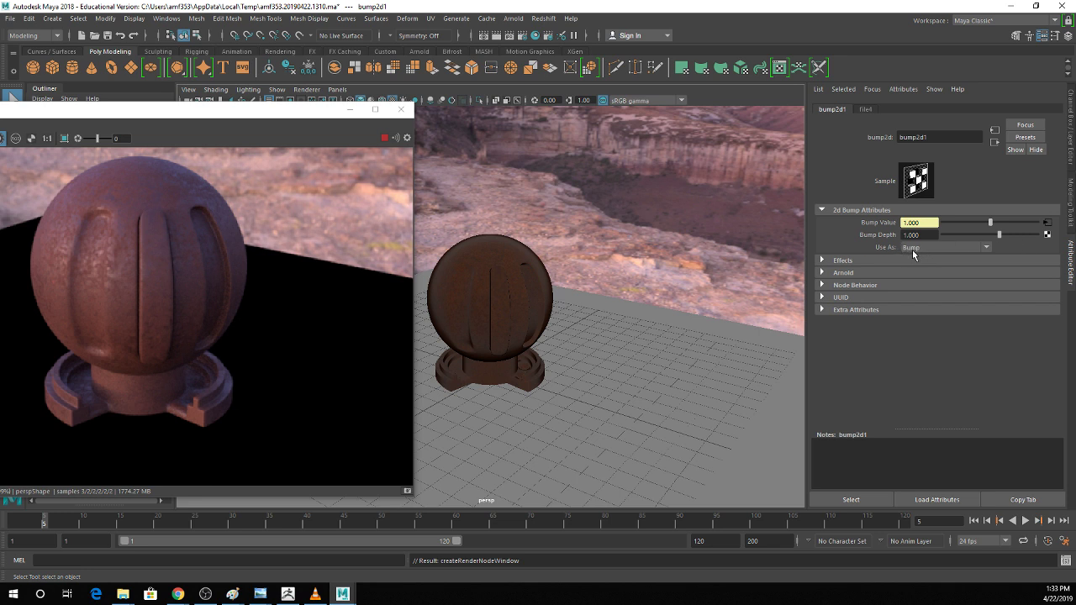
click(933, 247)
click(974, 270)
Load TexturesCom_PlainRust1C_1x1_1K_normal.tif as the image of the file texture feeding the bump node.
click(1045, 223)
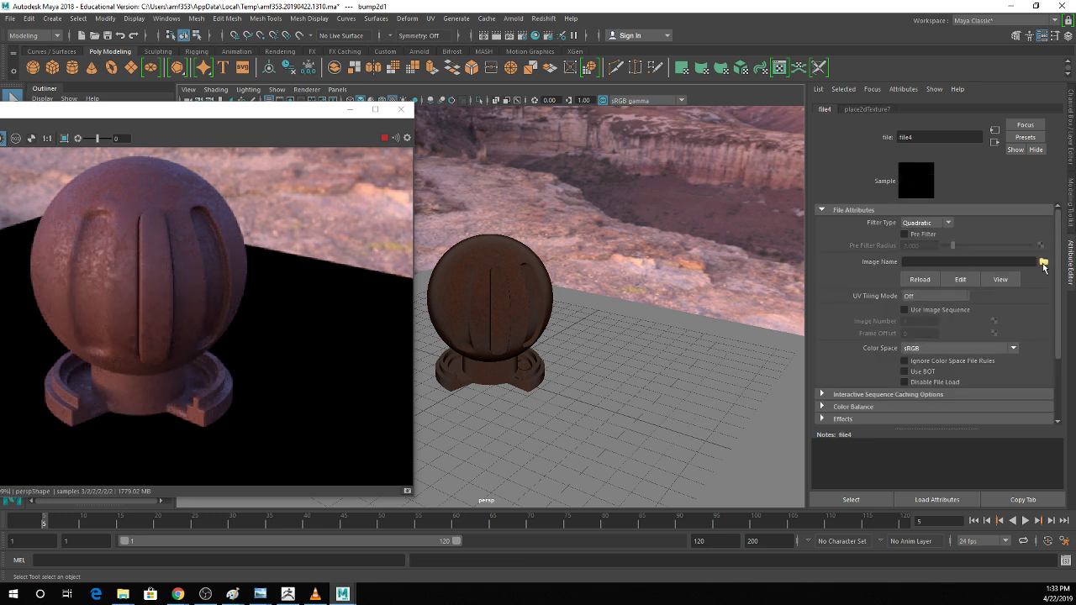
click(1043, 262)
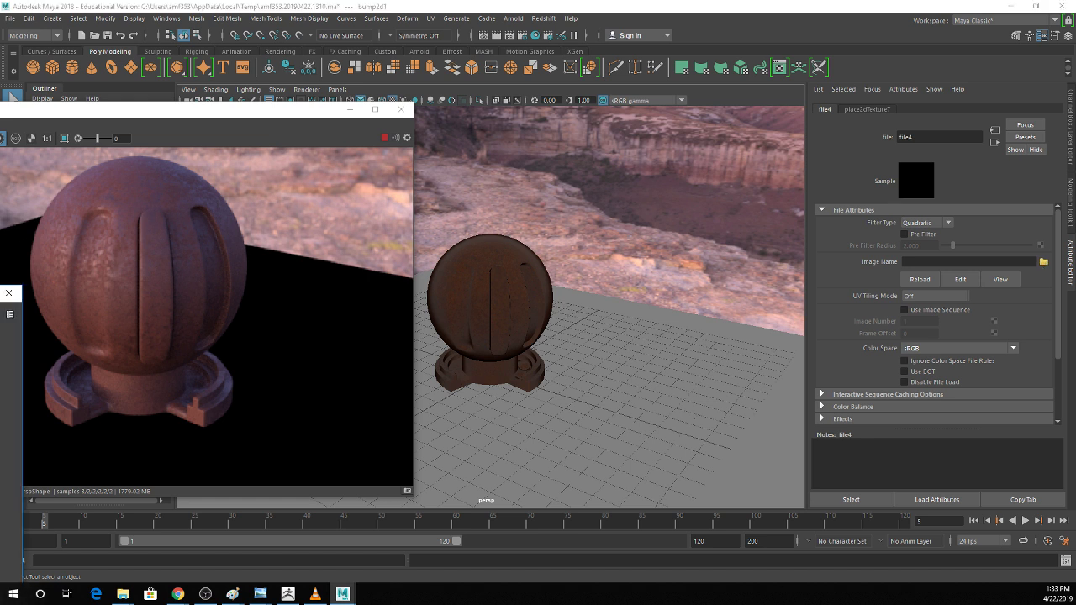
key(Return)
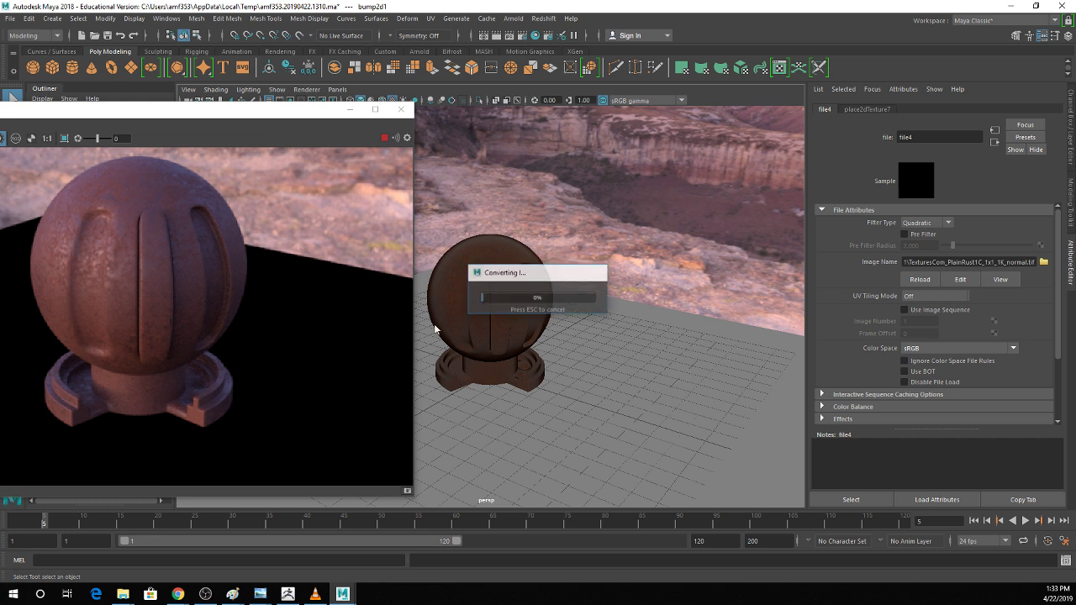
Toggle Alpha Is Luminance in the color balance settings of the normal map's file texture.
scroll(916, 369, down, 3)
click(854, 320)
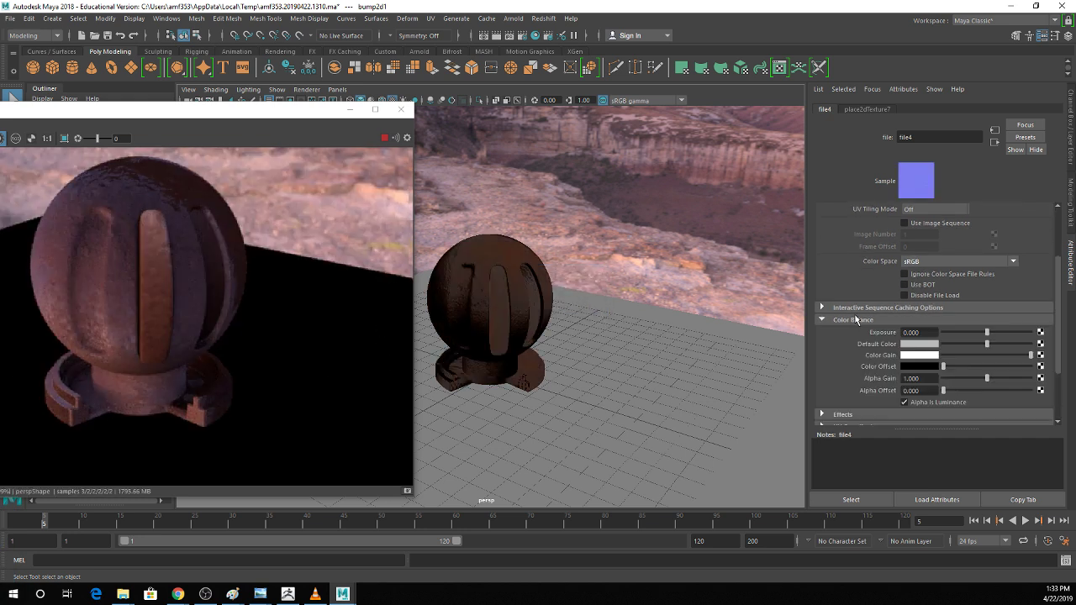
click(905, 402)
scroll(909, 281, up, 3)
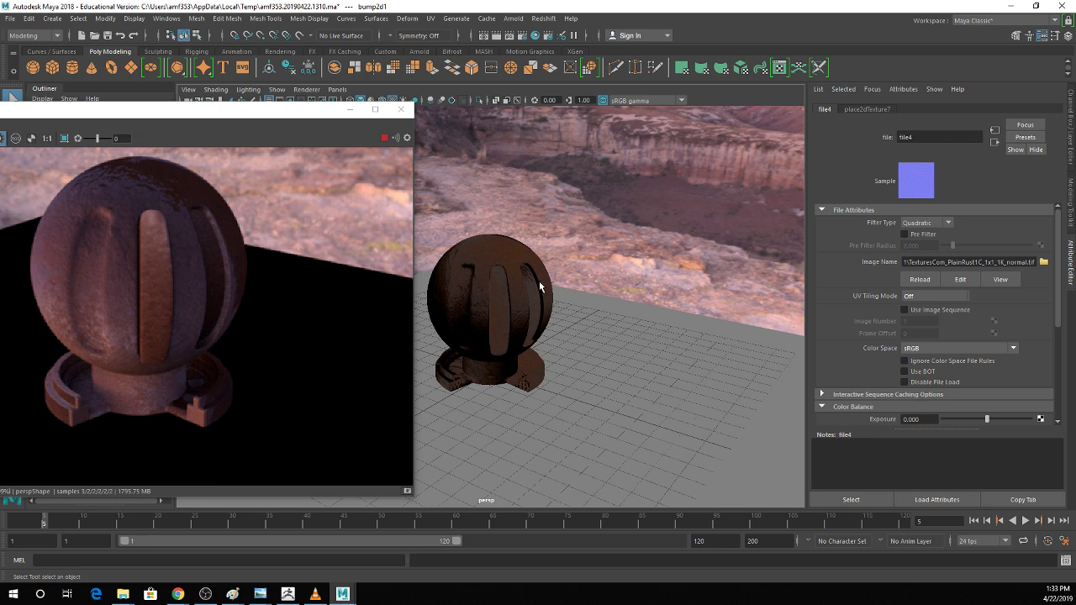
alt+drag(540, 300, 668, 344)
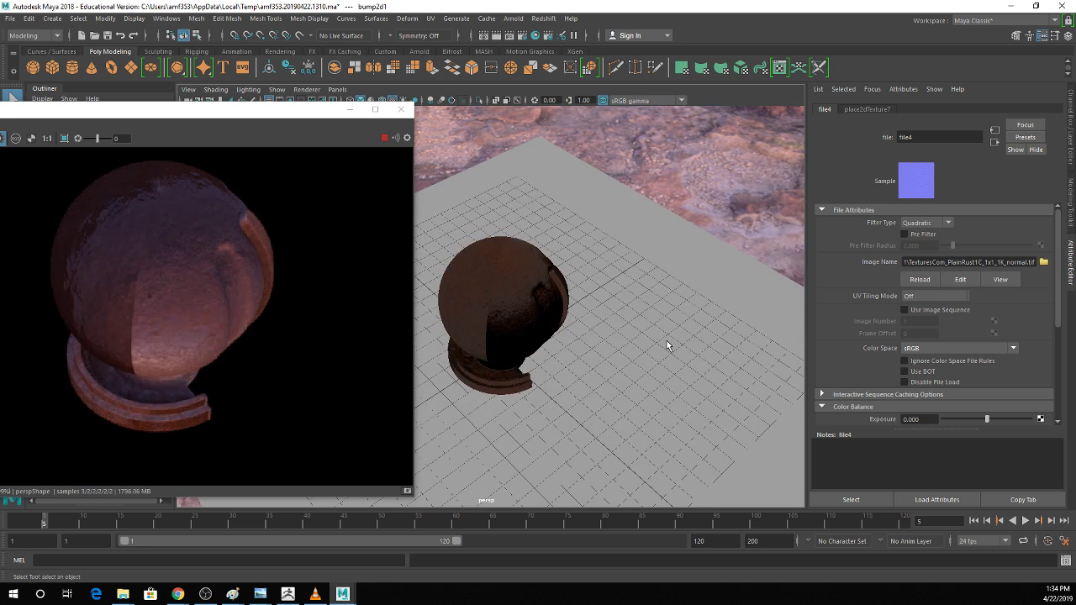
key([)
key([)
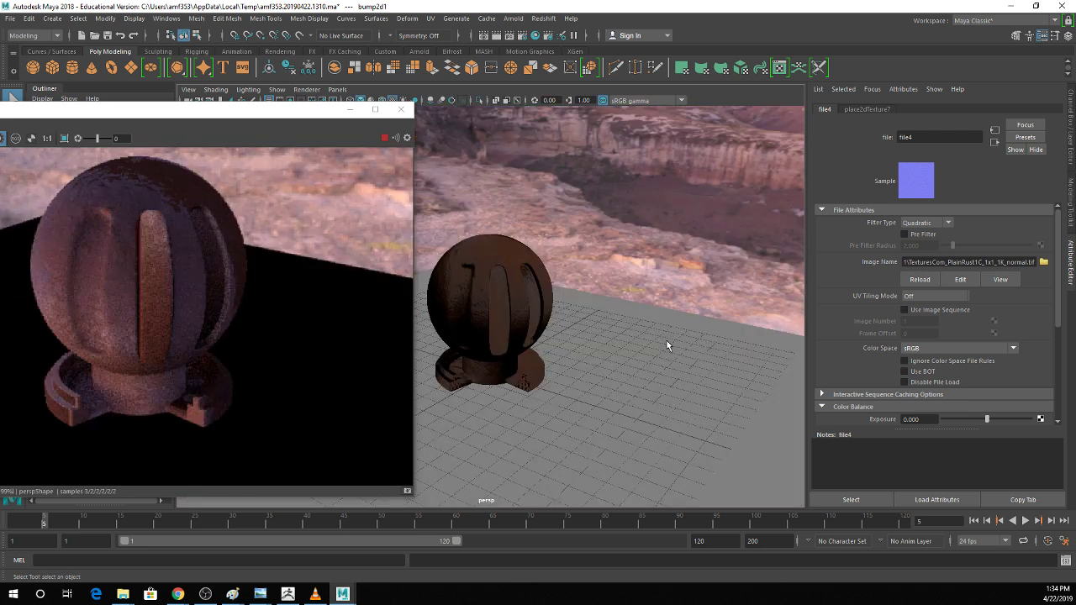
Assign the Mix_rust material to the shader ball and save the scene.
click(505, 267)
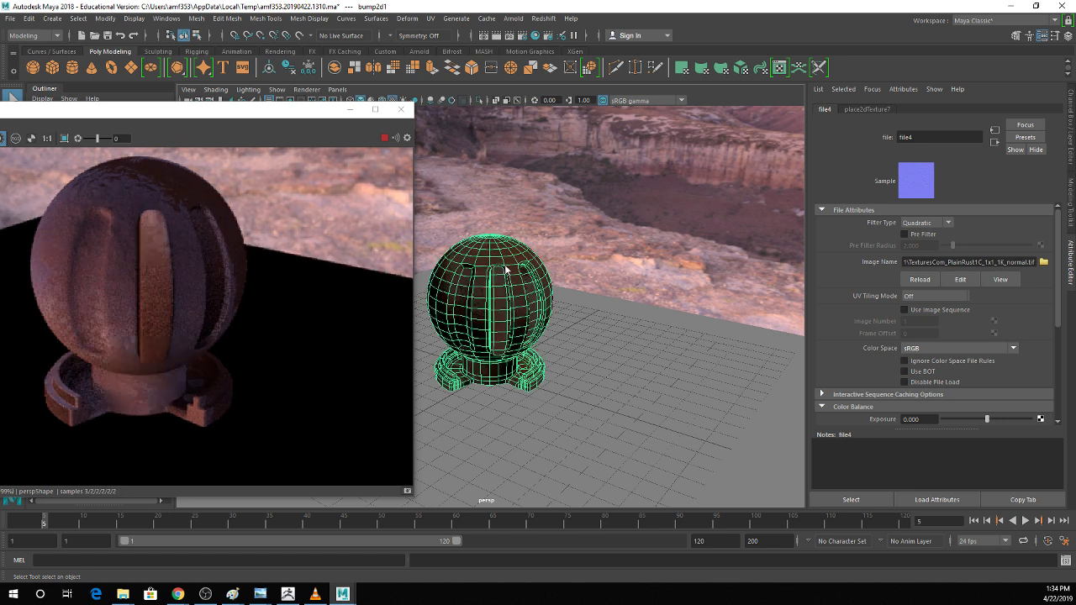
right_drag(505, 265, 612, 524)
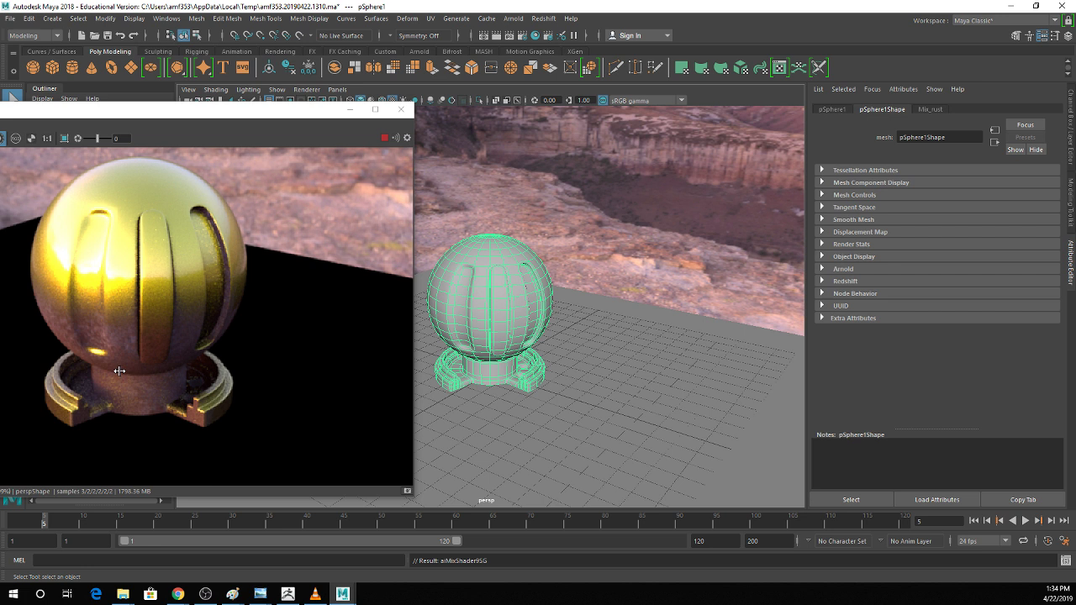
scroll(495, 313, up, 3)
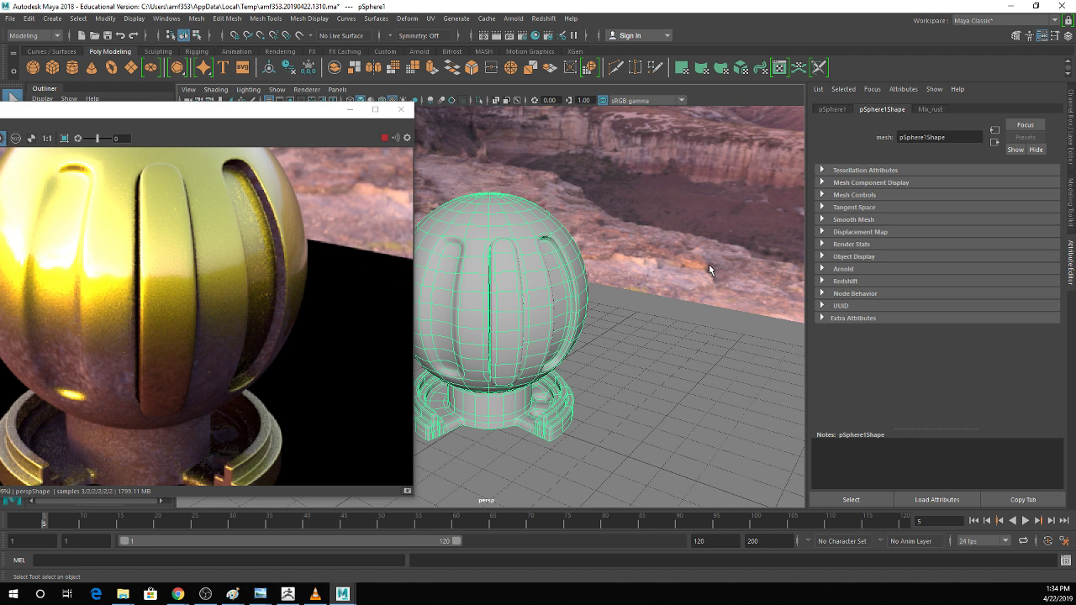
scroll(574, 271, down, 2)
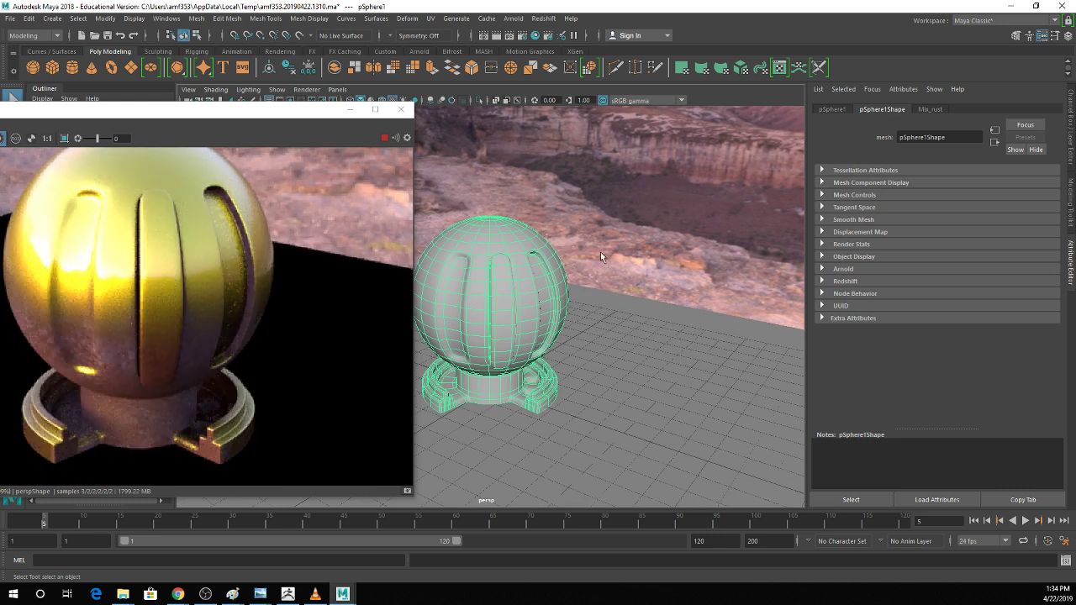
key(ctrl+s)
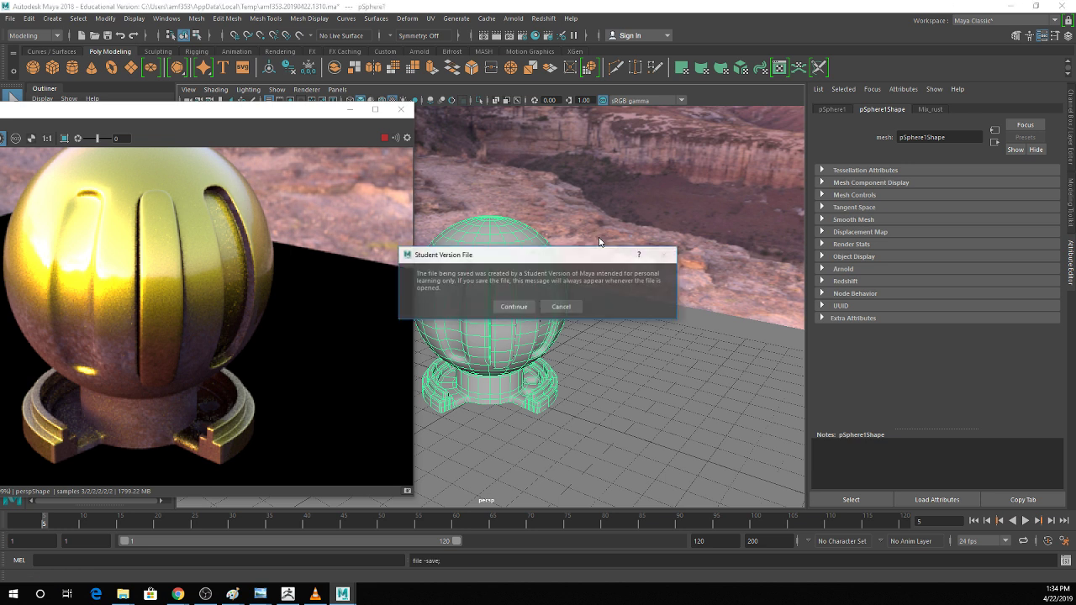
key(Return)
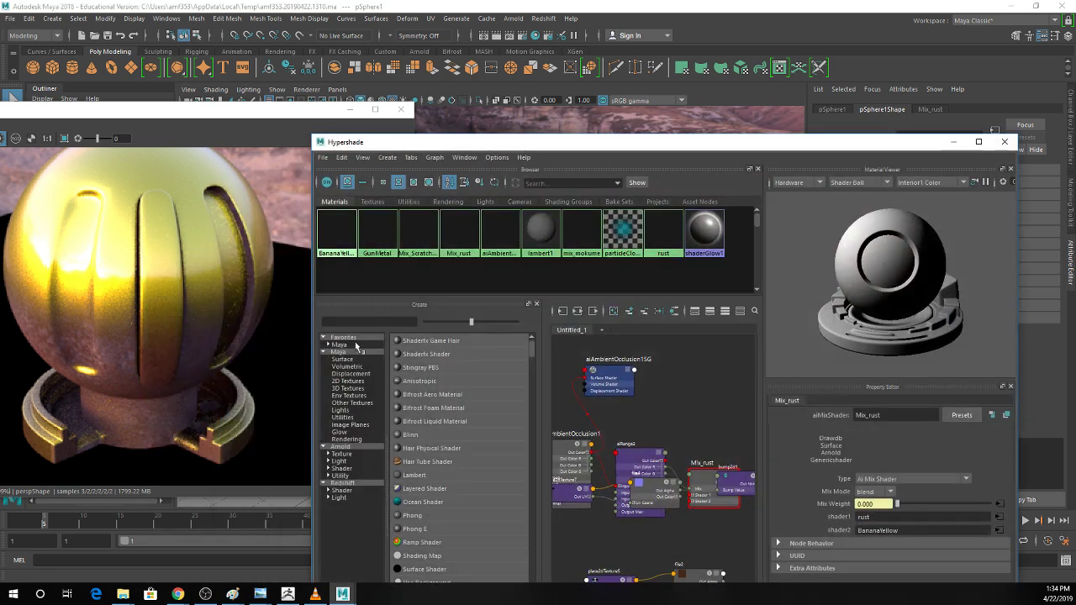
Clear the Hypershade node graph and move and widen the Hypershade window for more working space.
click(616, 313)
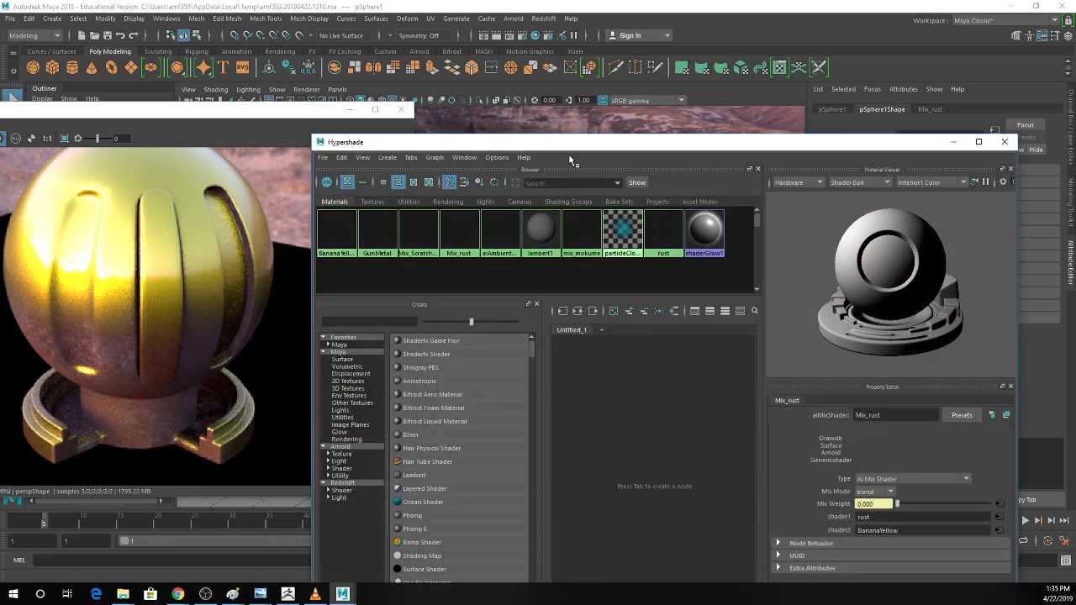
drag(568, 146, 490, 39)
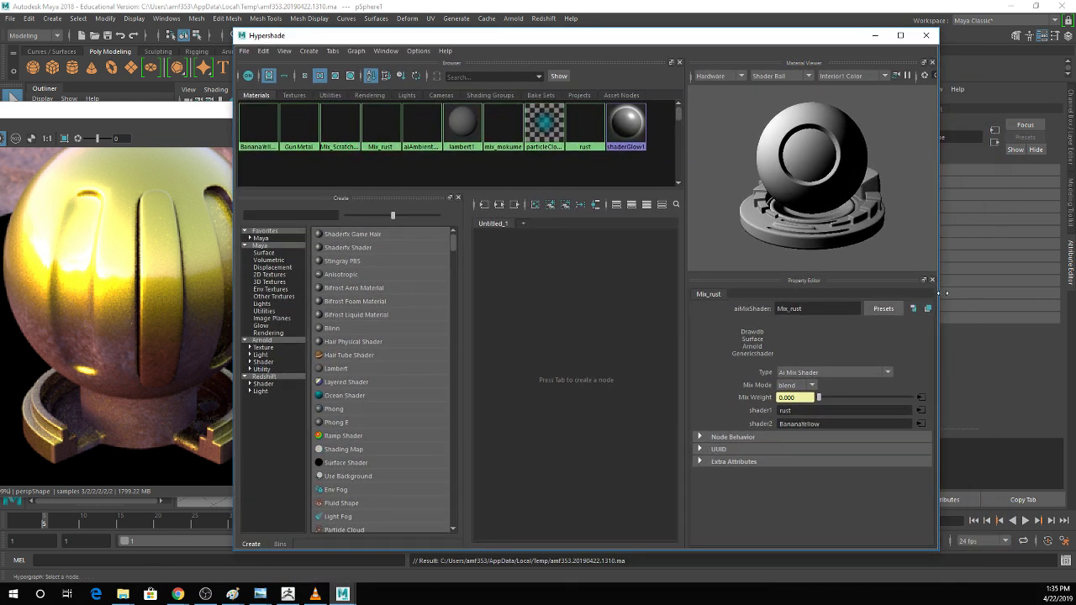
drag(938, 294, 1040, 294)
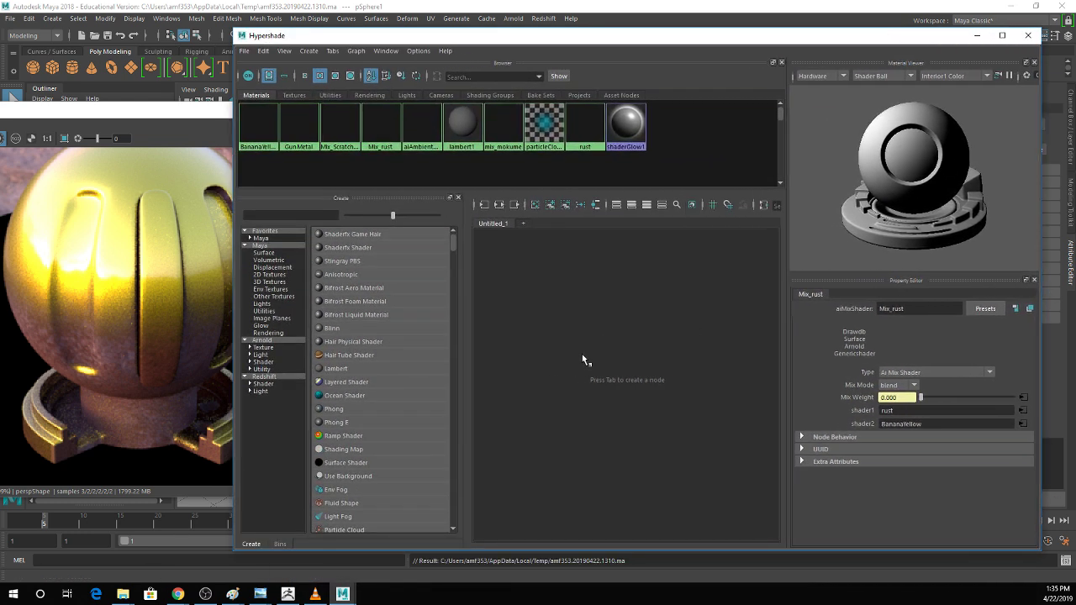
Create an aiMixShader node named Mix_Dust and connect the GunMetal material to its shader2 input.
key(Tab)
text(mix)
key(Return)
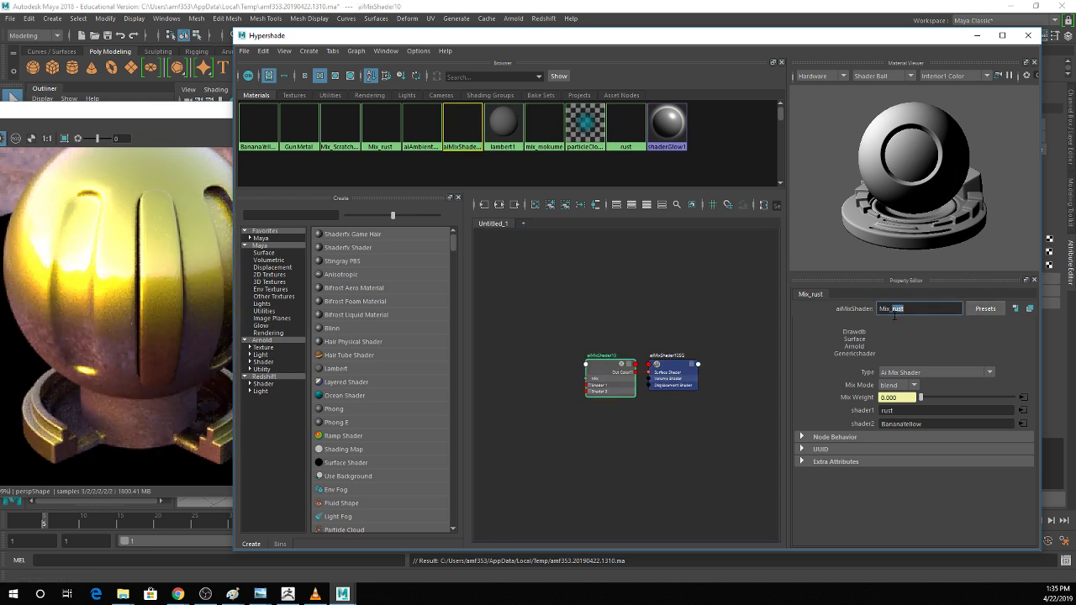
double_click(924, 308)
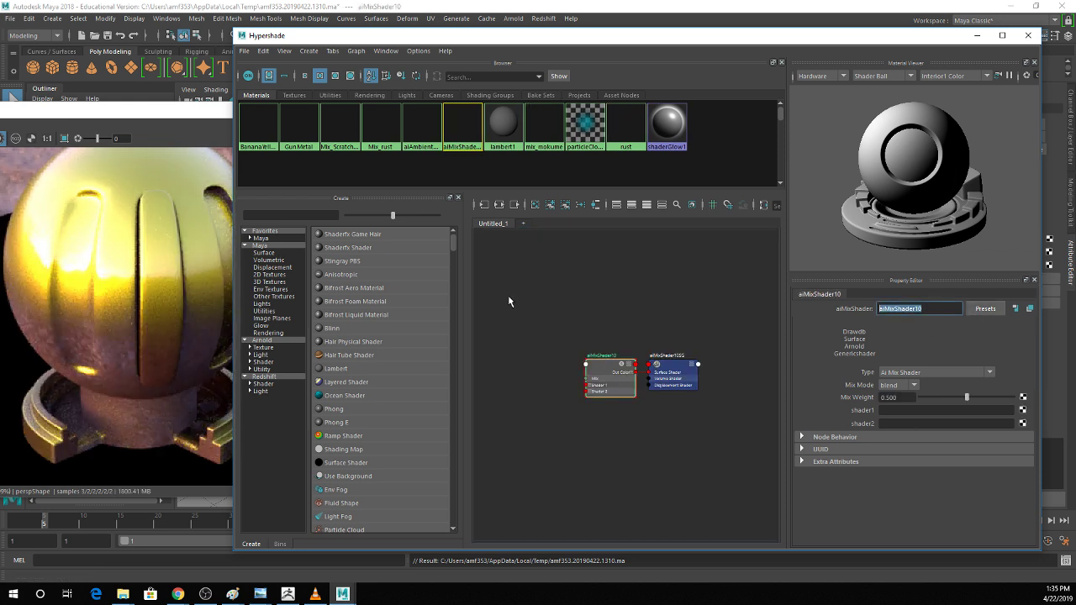
text(Mix_Dust)
key(Return)
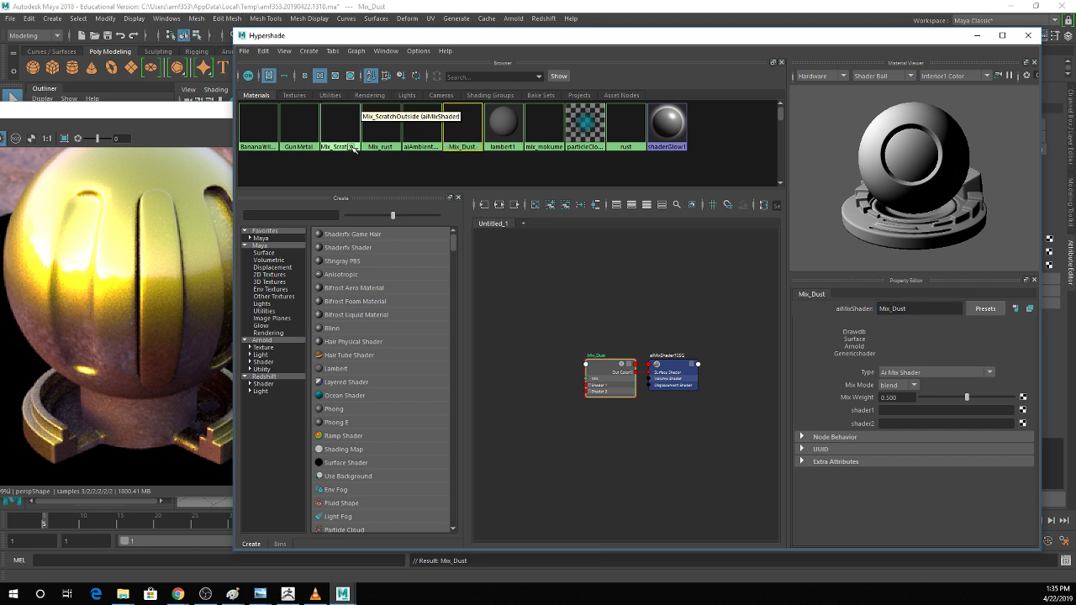
middle_drag(304, 128, 871, 423)
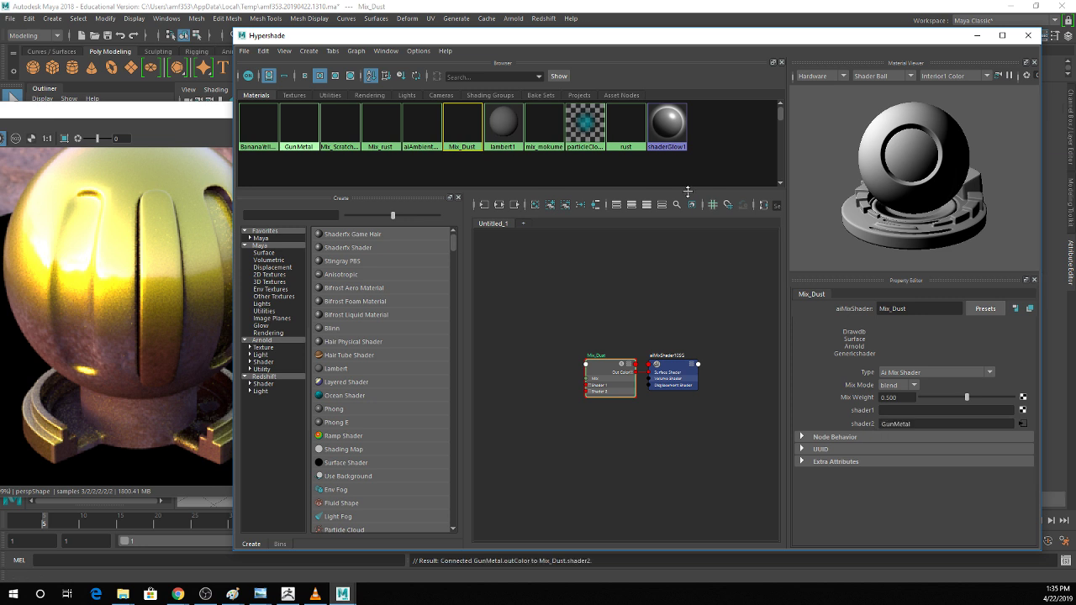
Minimize the Hypershade and assign a new aiStandardSurface material to the shader ball.
click(977, 37)
click(523, 239)
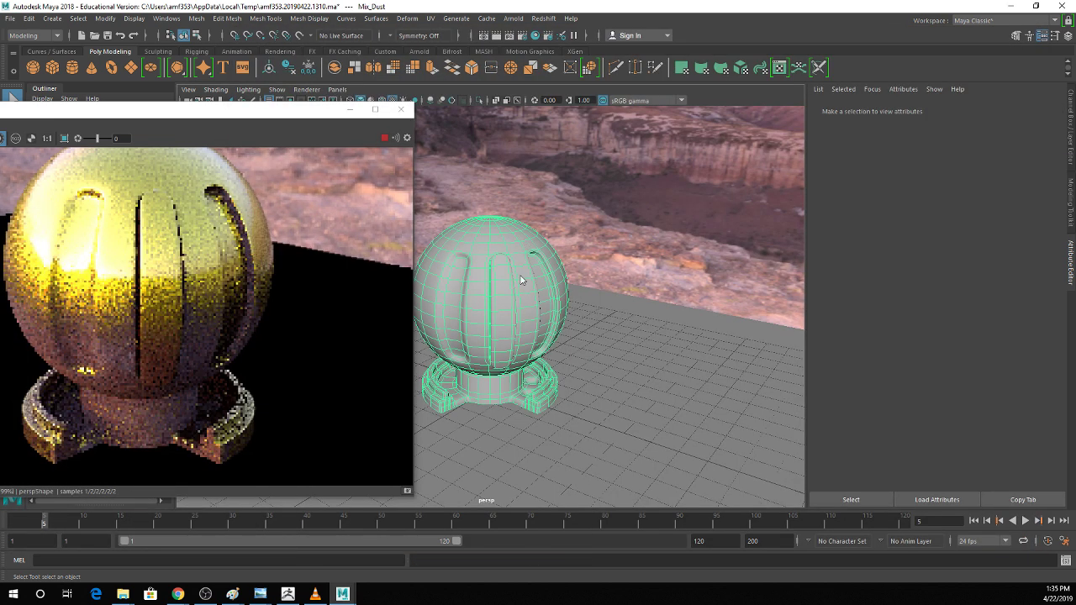
right_drag(536, 460, 531, 528)
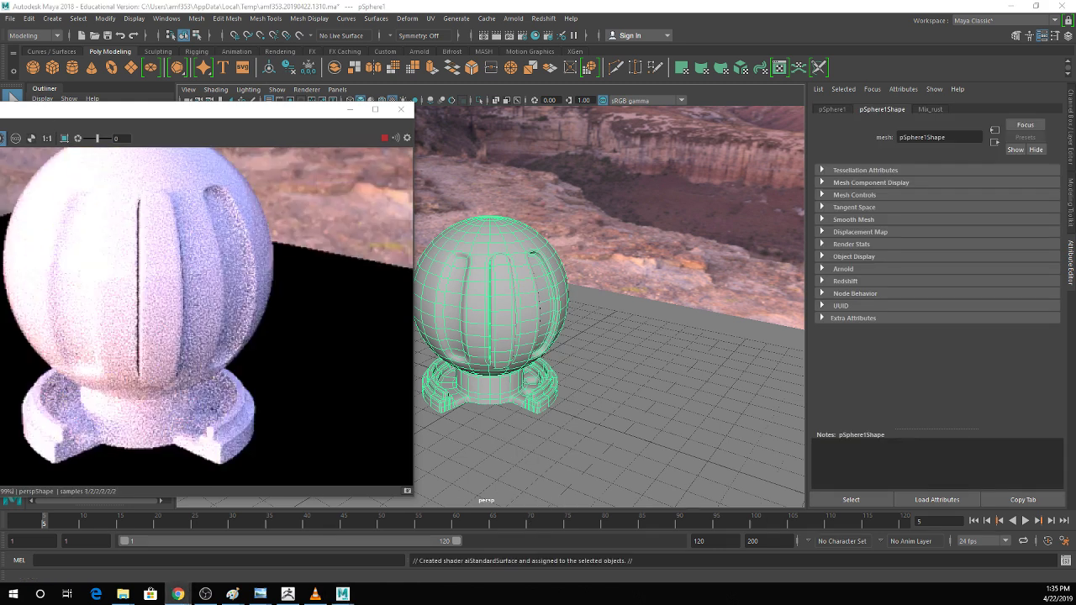
Raise the specular roughness of the new aiStandardSurface material to about 0.85.
click(935, 109)
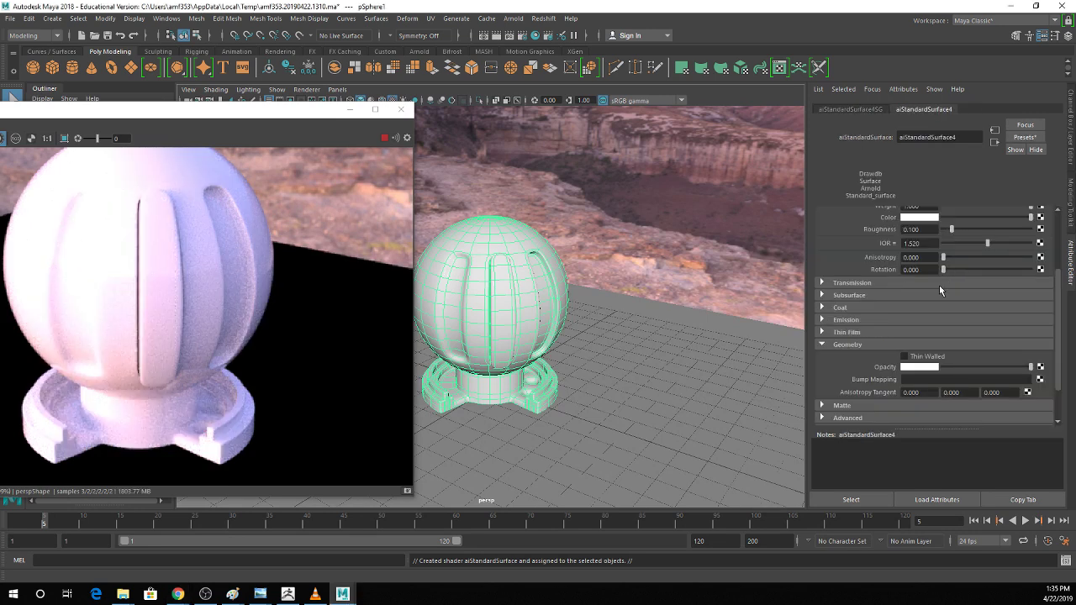
scroll(941, 282, up, 3)
drag(954, 330, 962, 328)
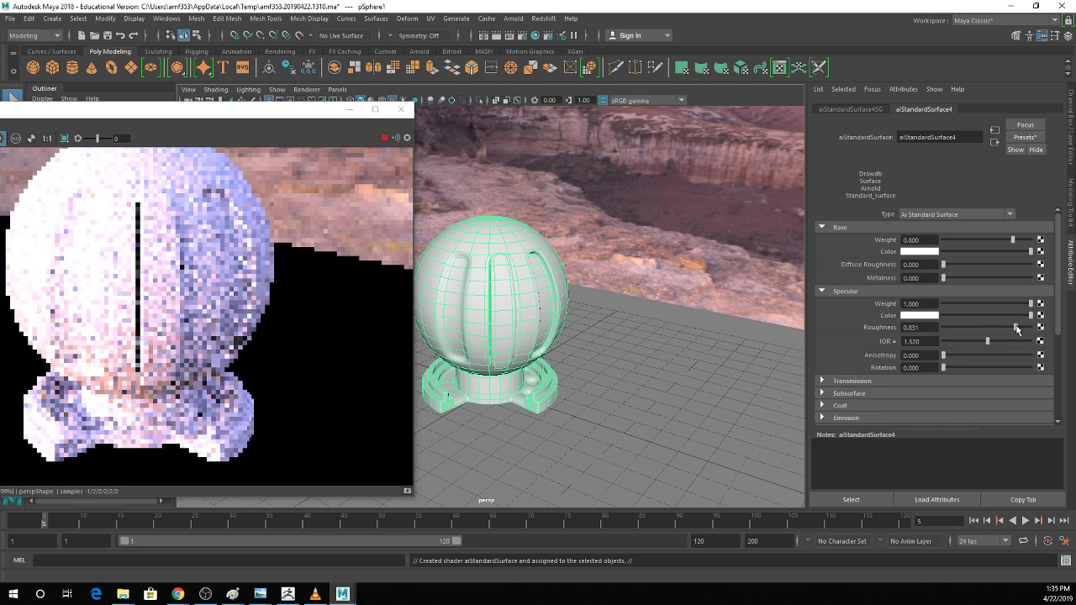
Set the material's base color to a dark, desaturated dusty tan.
click(919, 315)
click(870, 296)
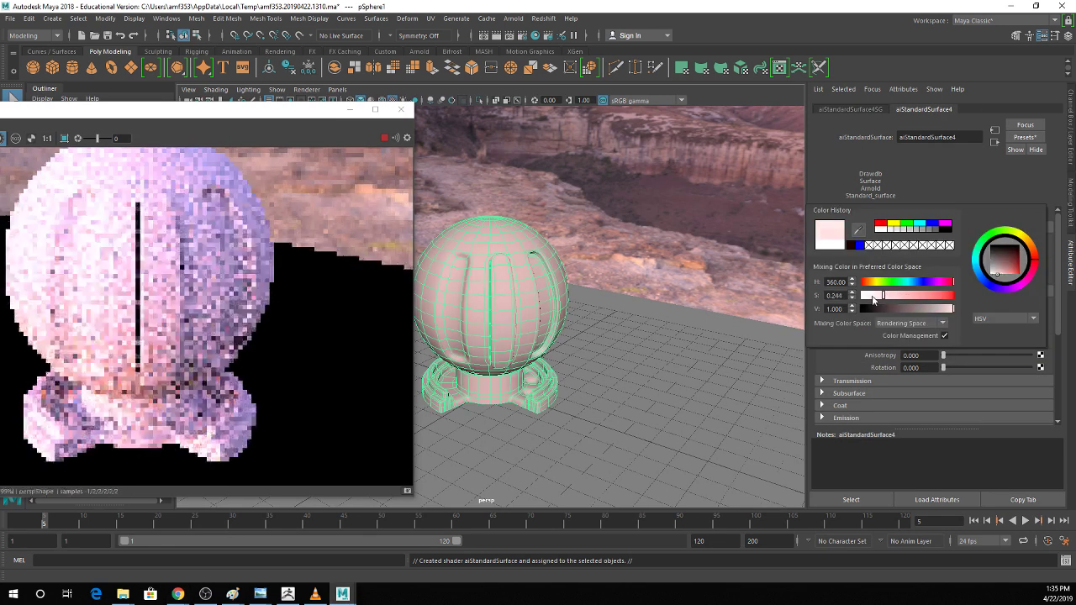
click(871, 283)
mouse_move(882, 299)
mouse_down()
mouse_move(906, 296)
mouse_move(893, 296)
mouse_up()
click(913, 310)
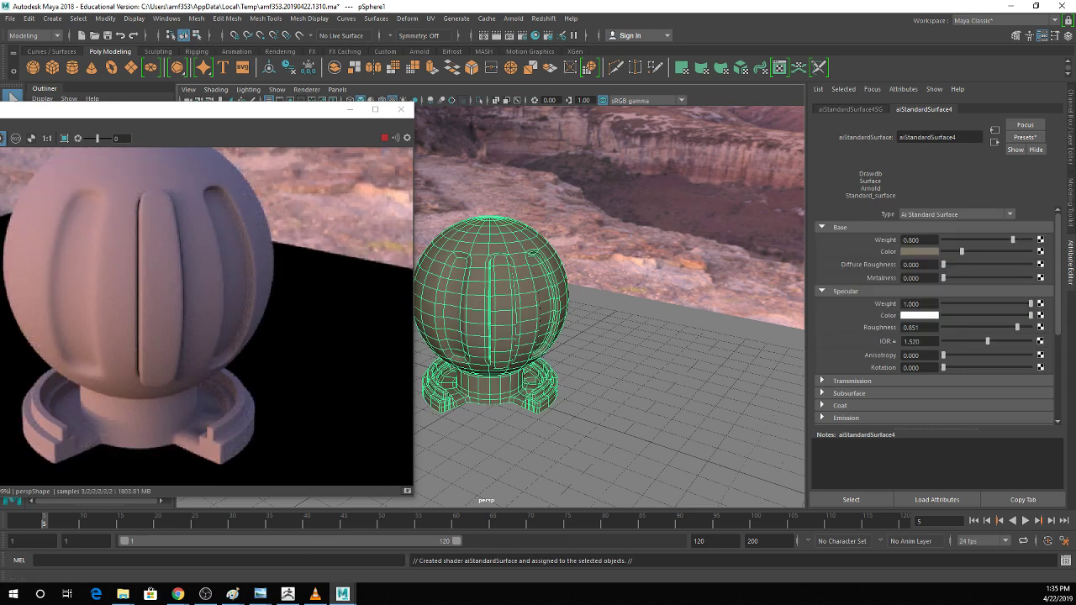
Bring back the Hypershade and rename the new aiStandardSurface material as Dust.
click(523, 36)
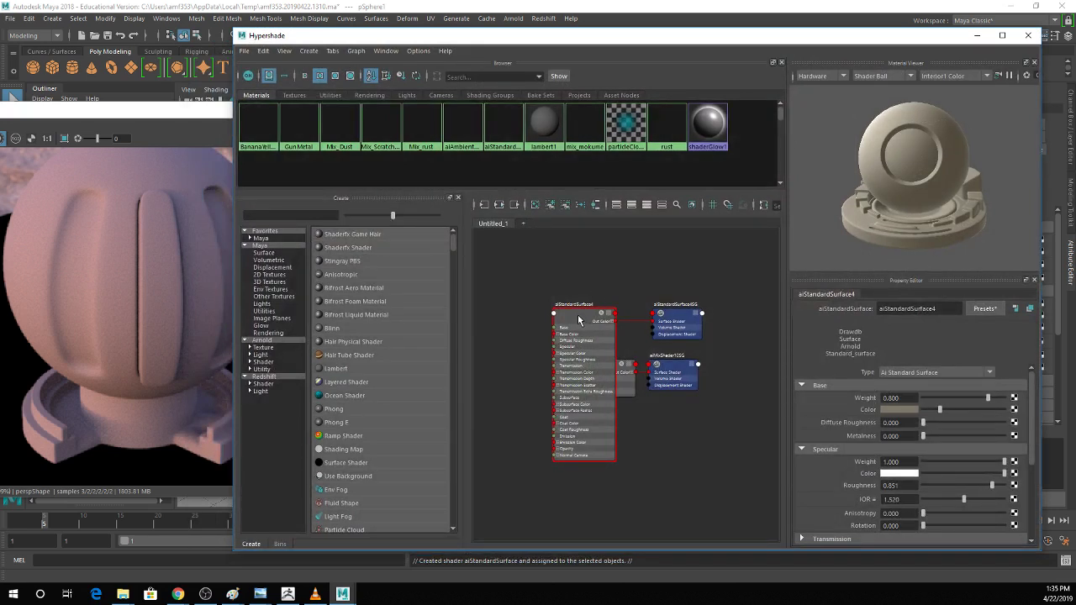
drag(578, 319, 601, 282)
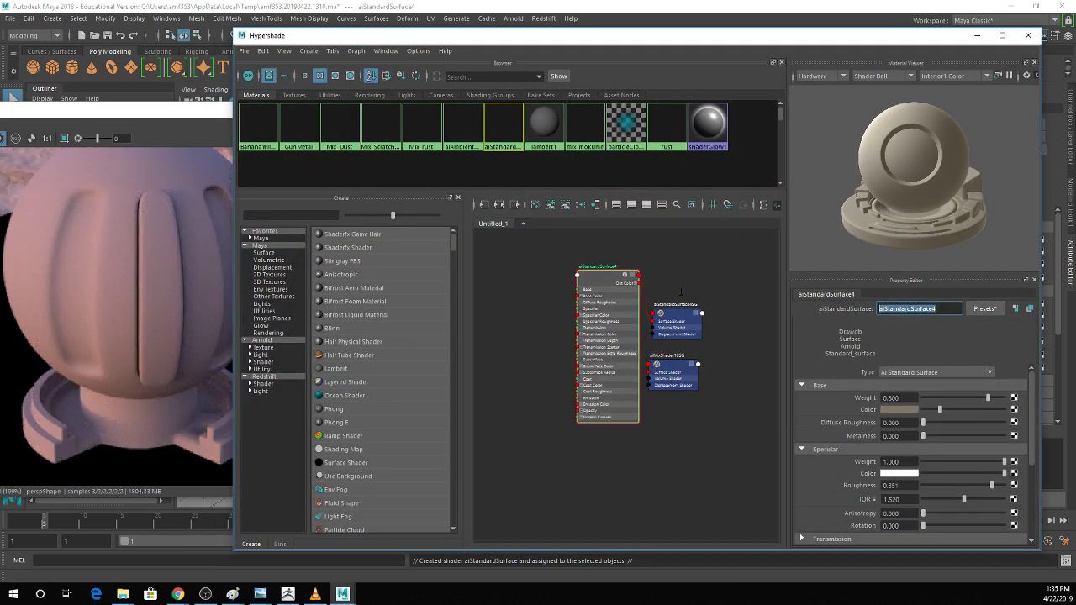
text(Dust)
key(Return)
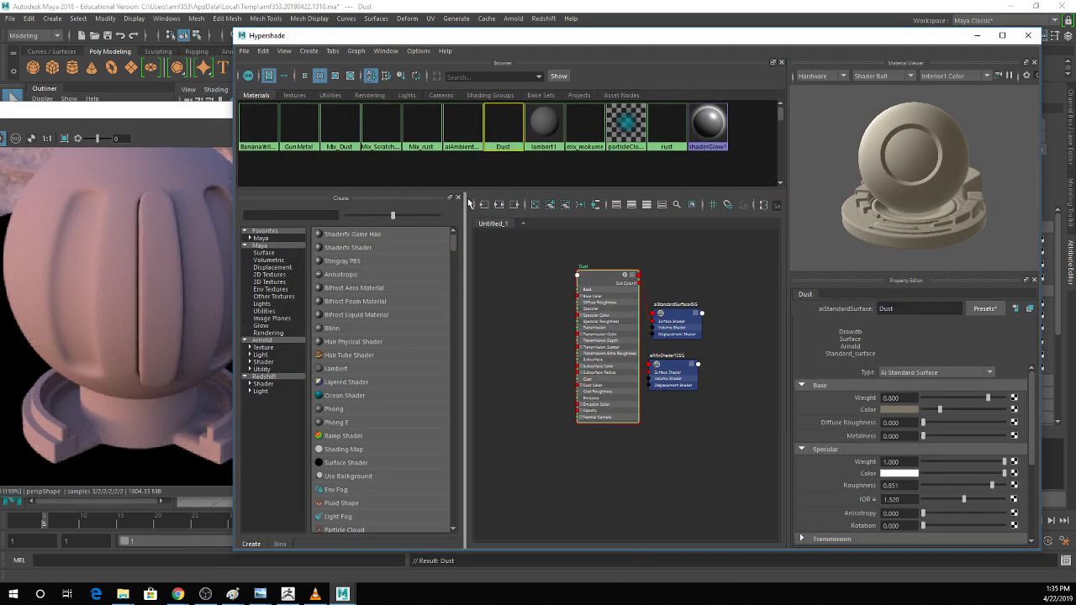
Clear the node graph, add Mix_Dust to it, and connect the Dust material to its shader1 input.
click(534, 204)
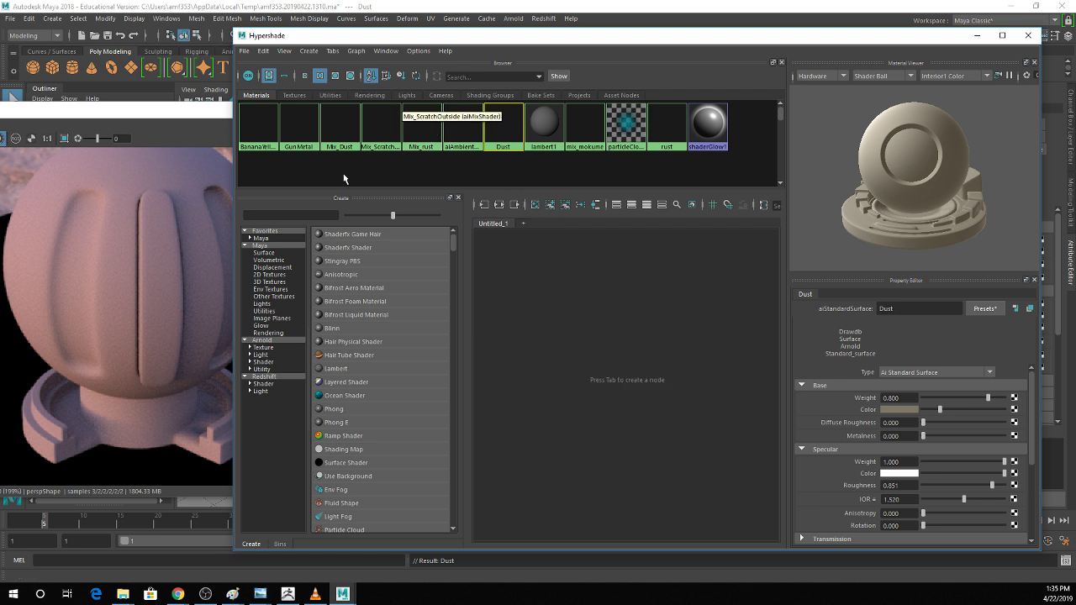
click(341, 126)
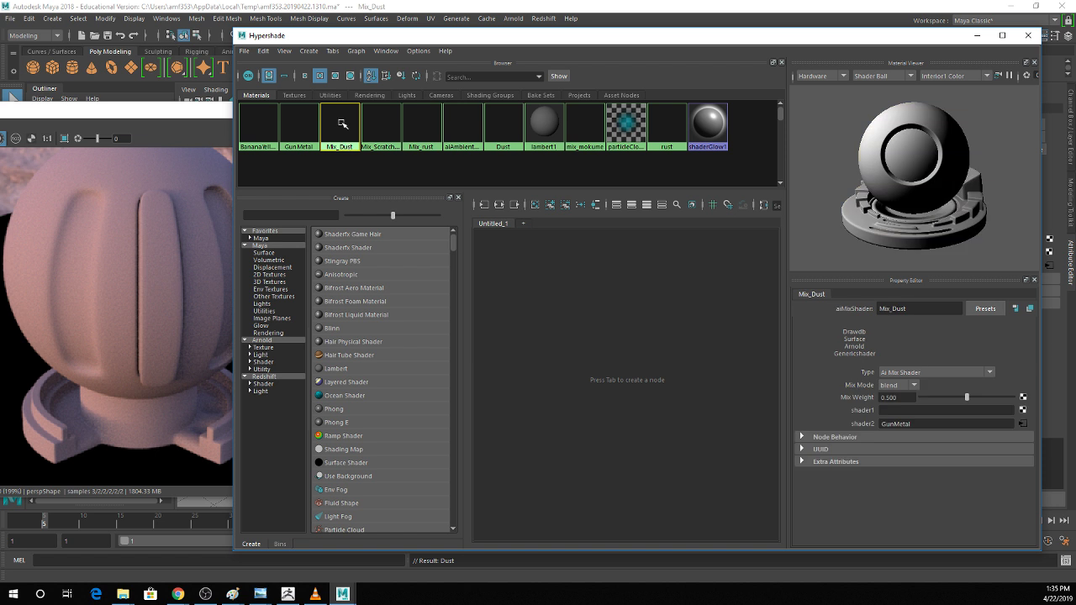
drag(341, 123, 668, 411)
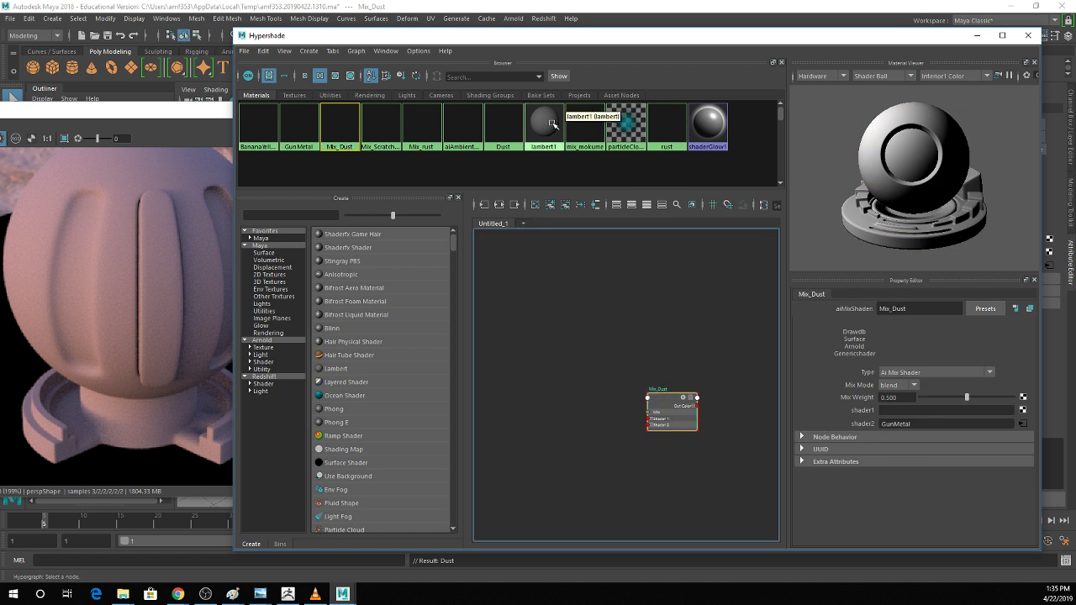
drag(500, 125, 859, 413)
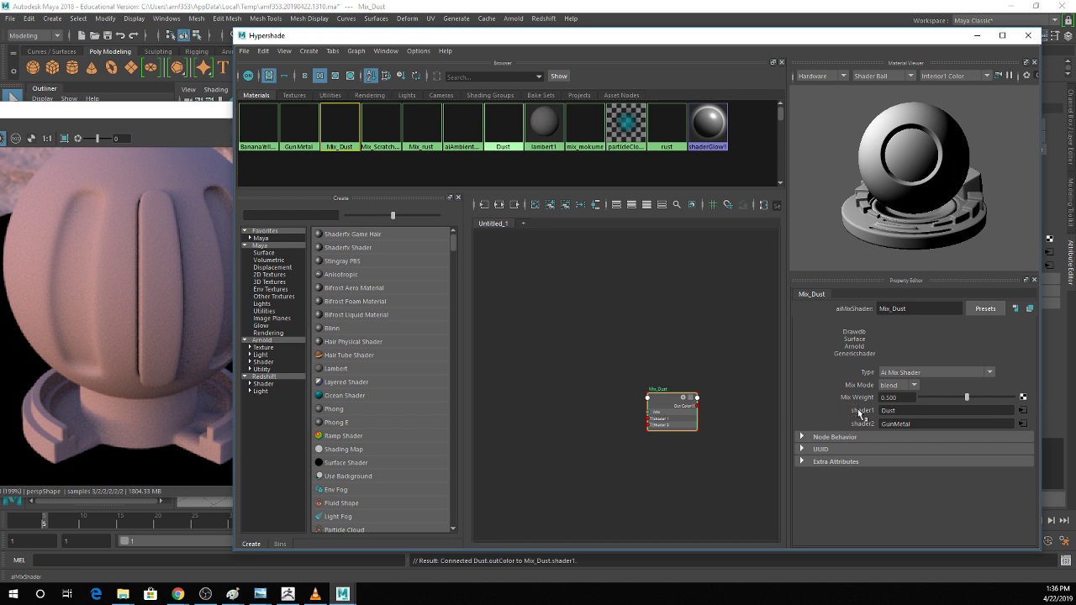
Create an aiUtility node and move it and its shading group clear of the Mix_Dust node.
click(532, 411)
key(Tab)
text(p)
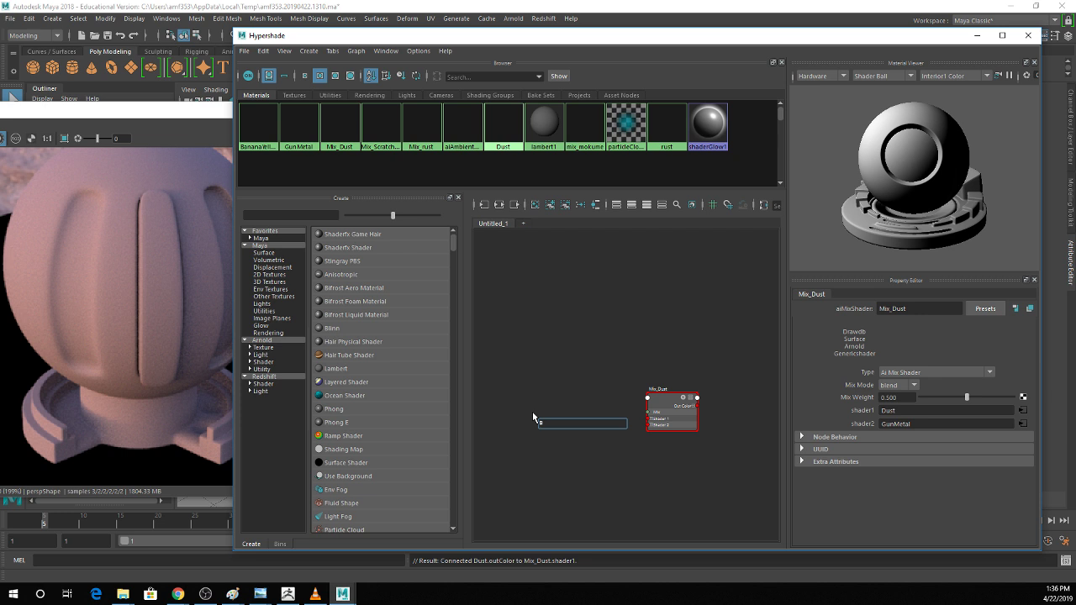
text(tility)
key(Return)
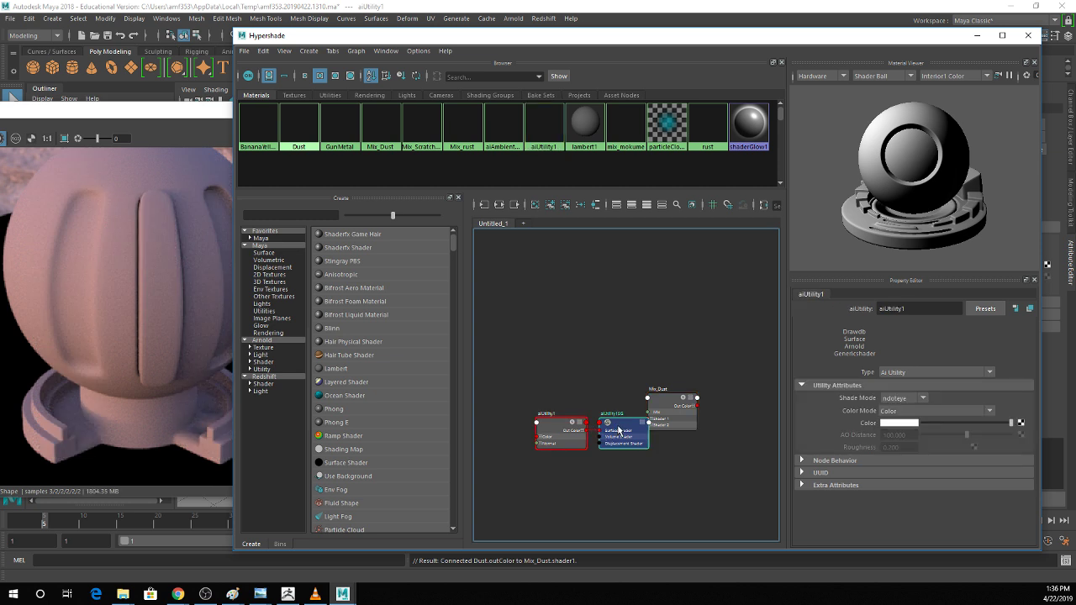
drag(607, 426, 487, 314)
drag(544, 429, 499, 391)
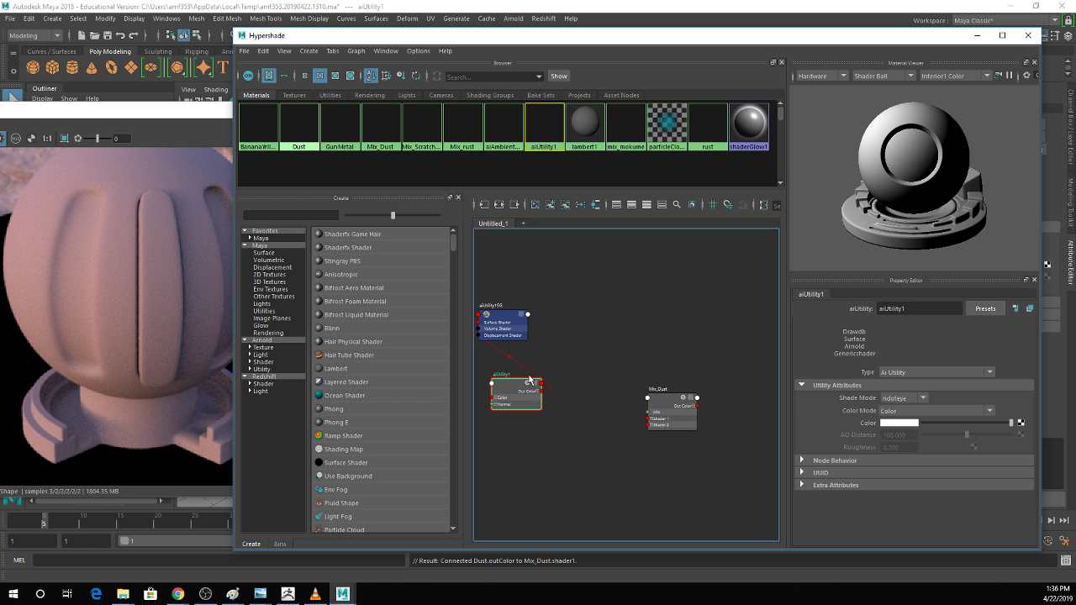
Set the aiUtility node's shade mode to flat and its color mode to Normal.
click(895, 400)
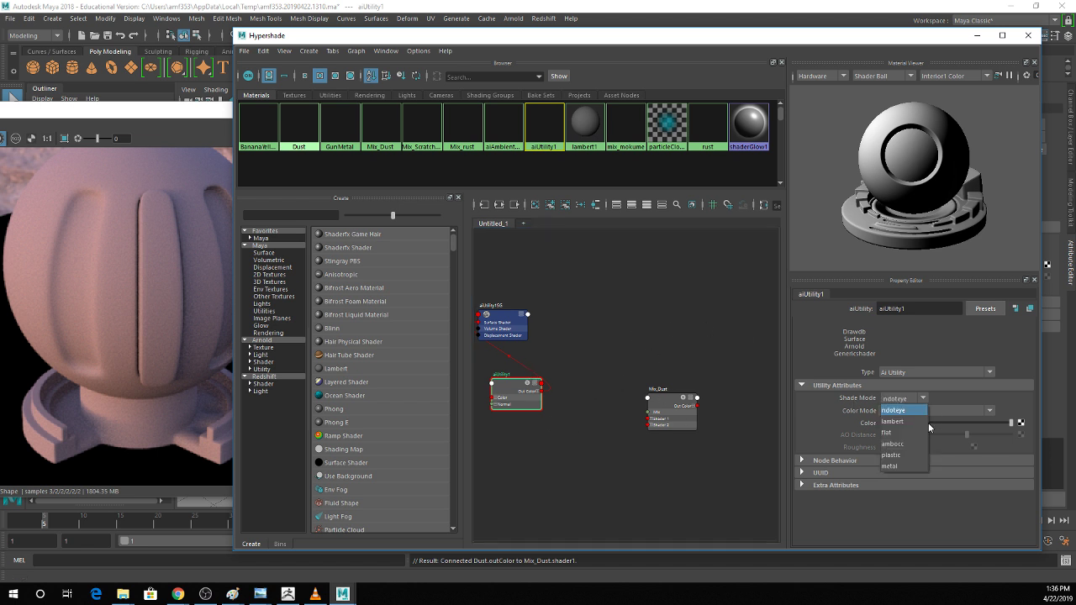
click(891, 434)
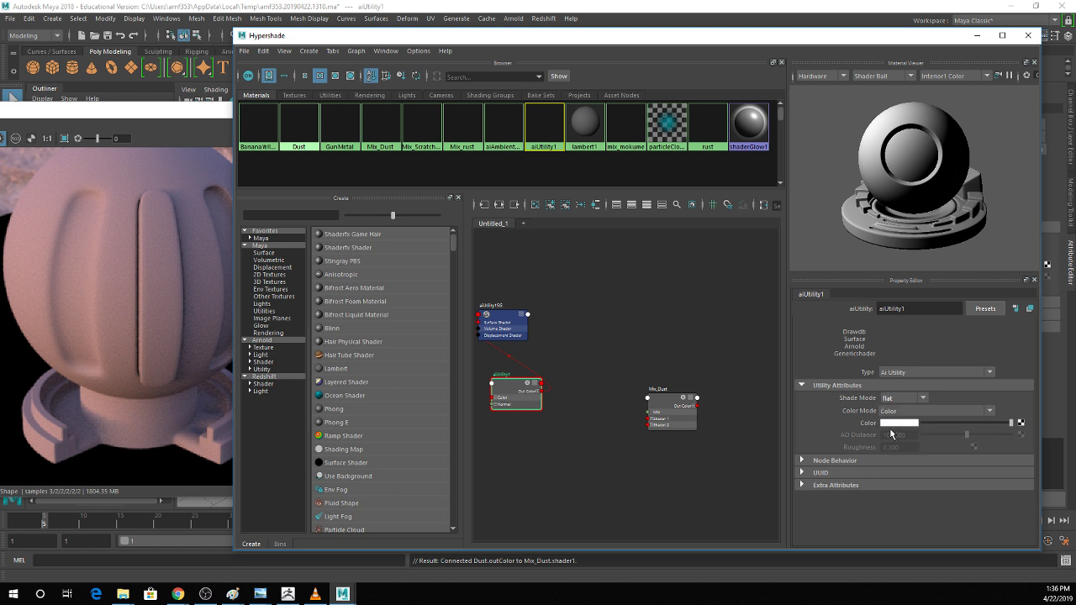
click(891, 412)
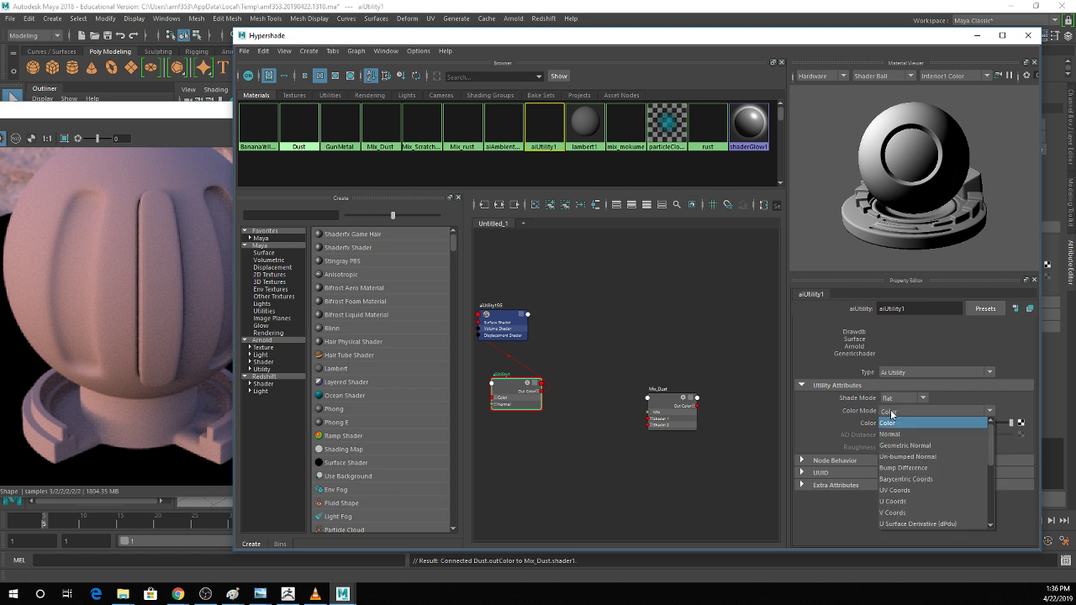
click(905, 435)
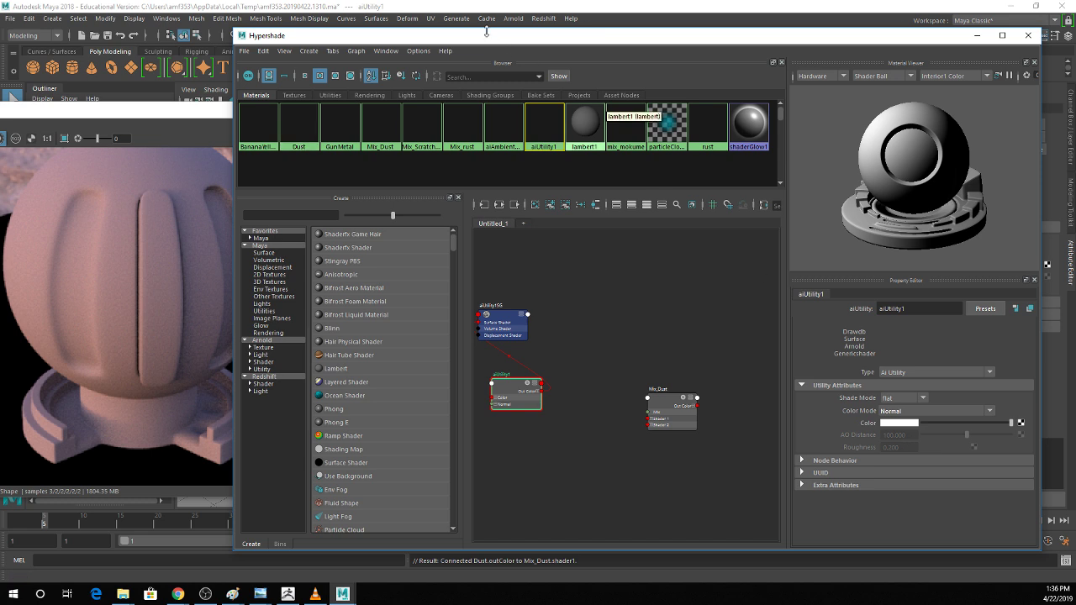
Move the Hypershade aside and assign the aiUtility1 material to the shader ball to preview it in the render.
drag(489, 37, 750, 124)
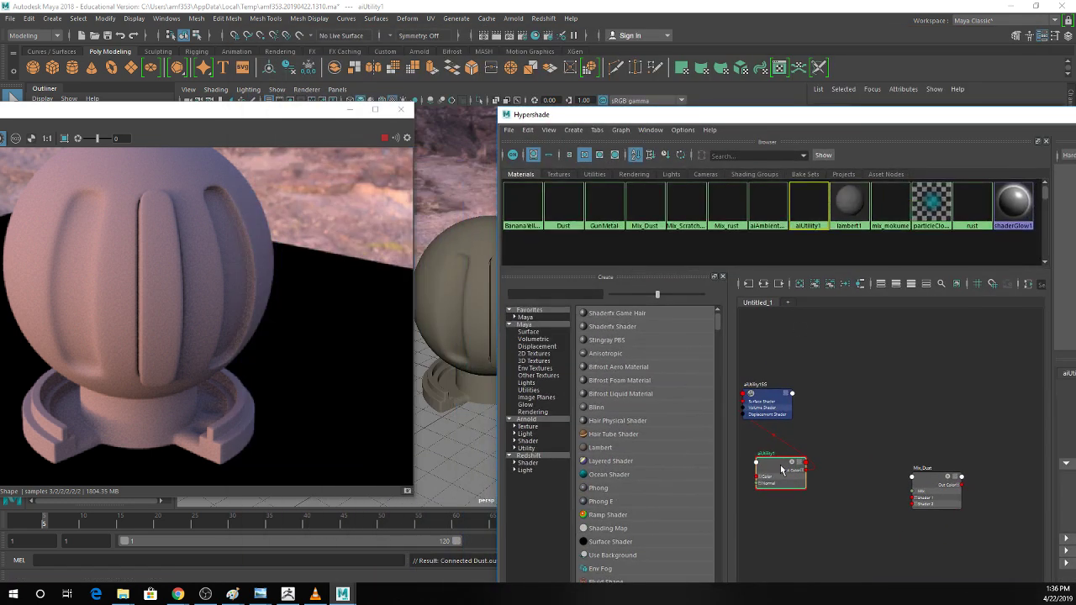
click(448, 281)
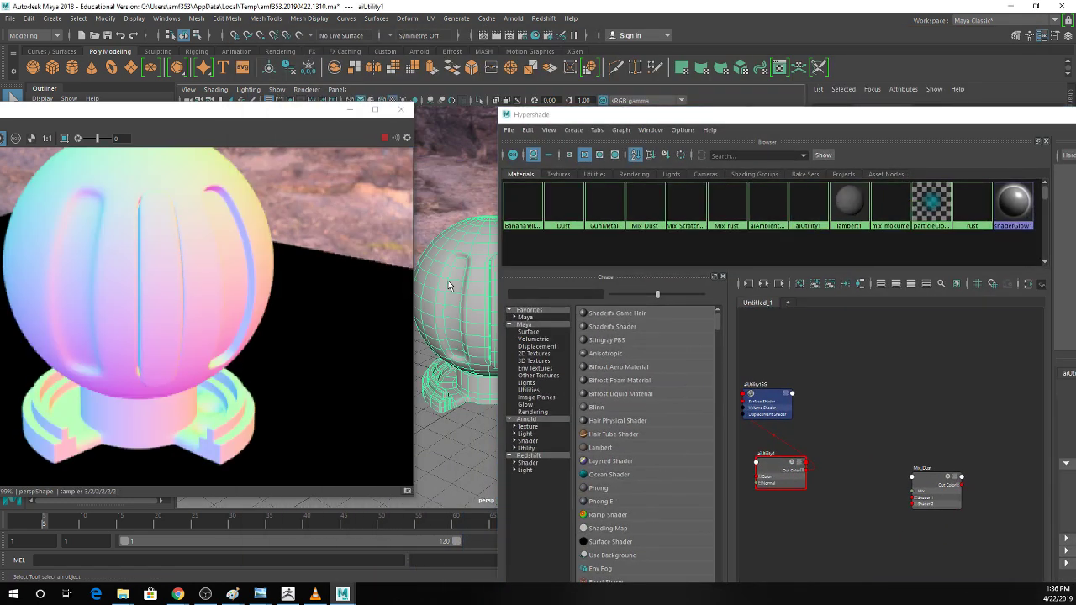
drag(661, 114, 490, 60)
scroll(167, 333, down, 3)
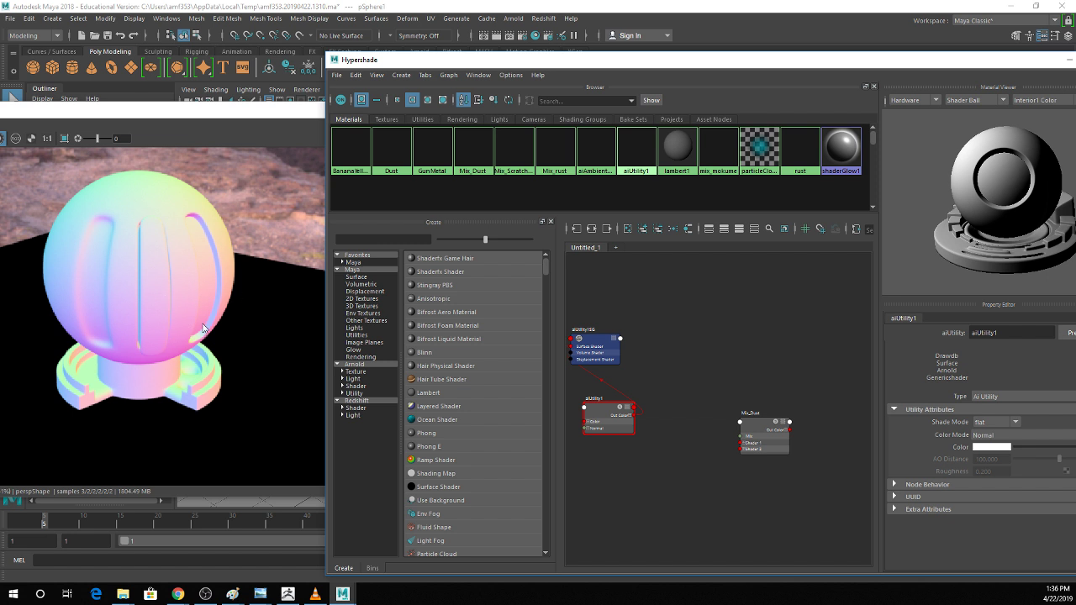
Compare the U Coords color mode with Normal on the aiUtility node in the render, ending on Normal.
click(987, 437)
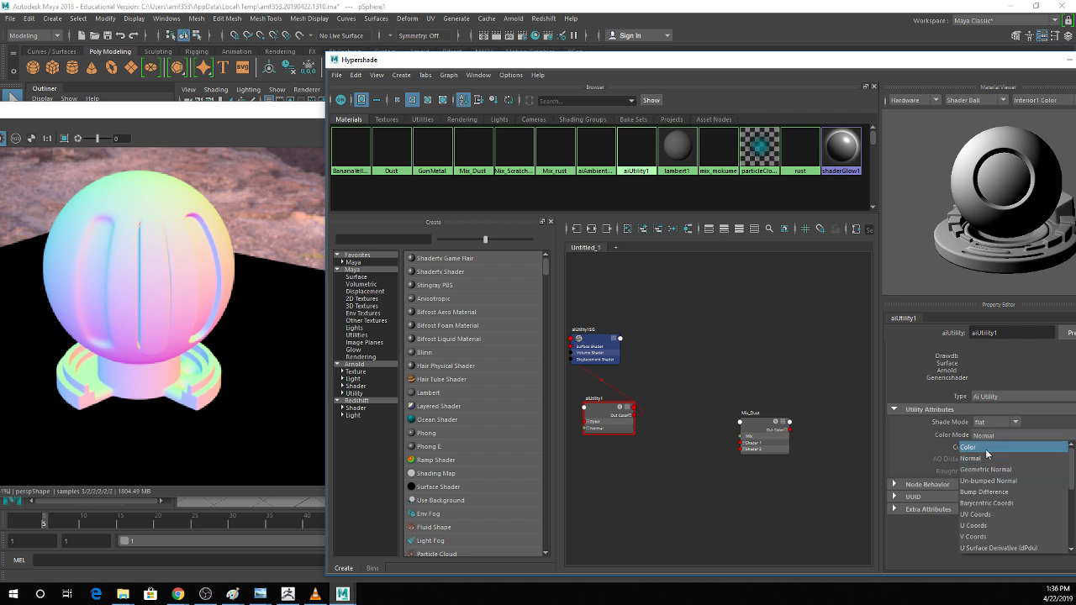
click(985, 449)
click(994, 435)
click(990, 459)
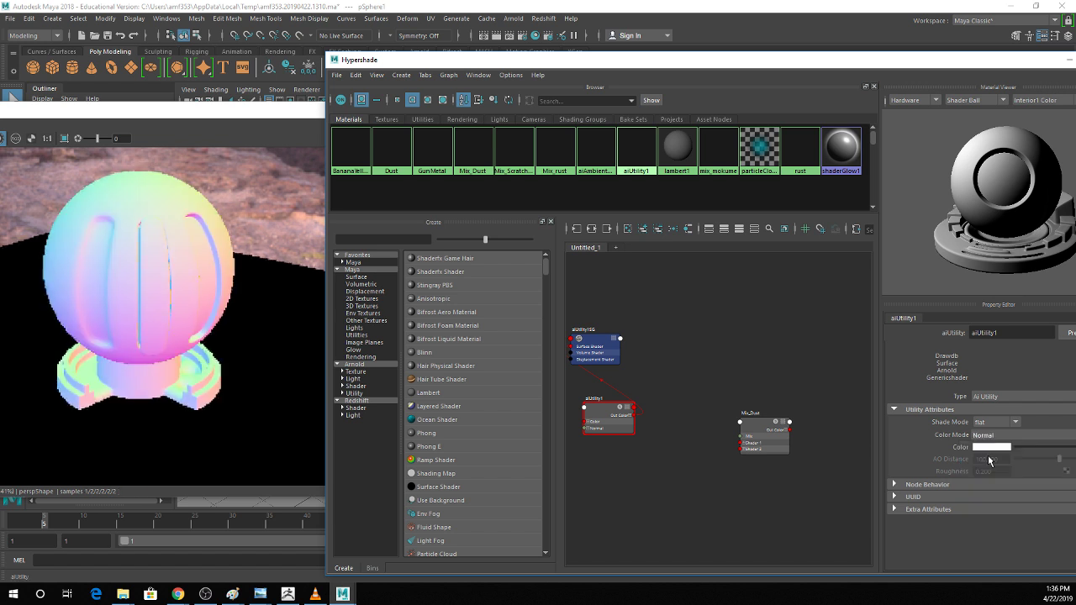
click(989, 437)
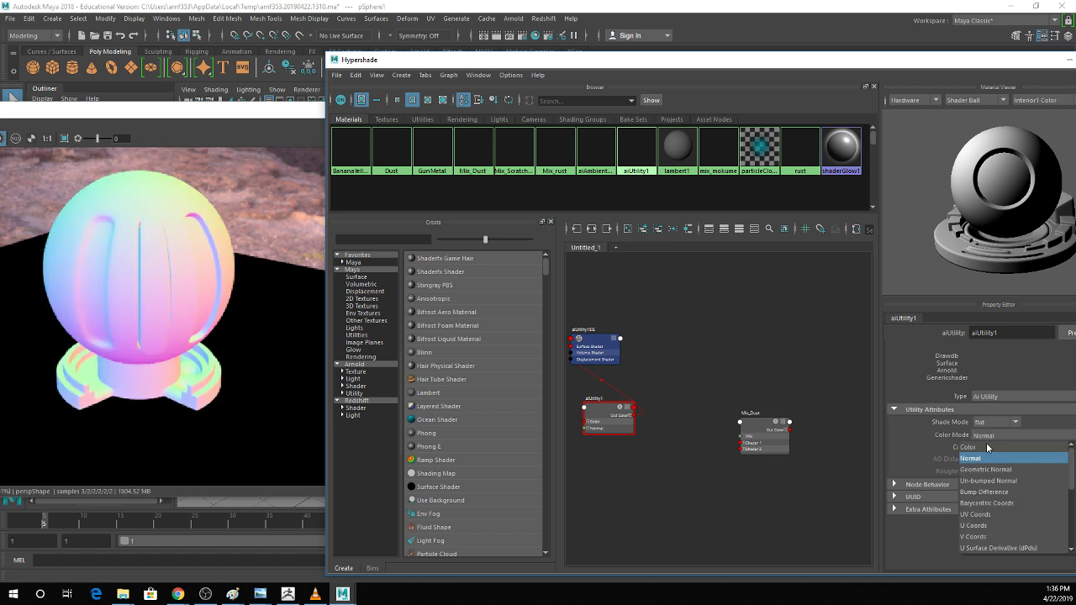
click(975, 525)
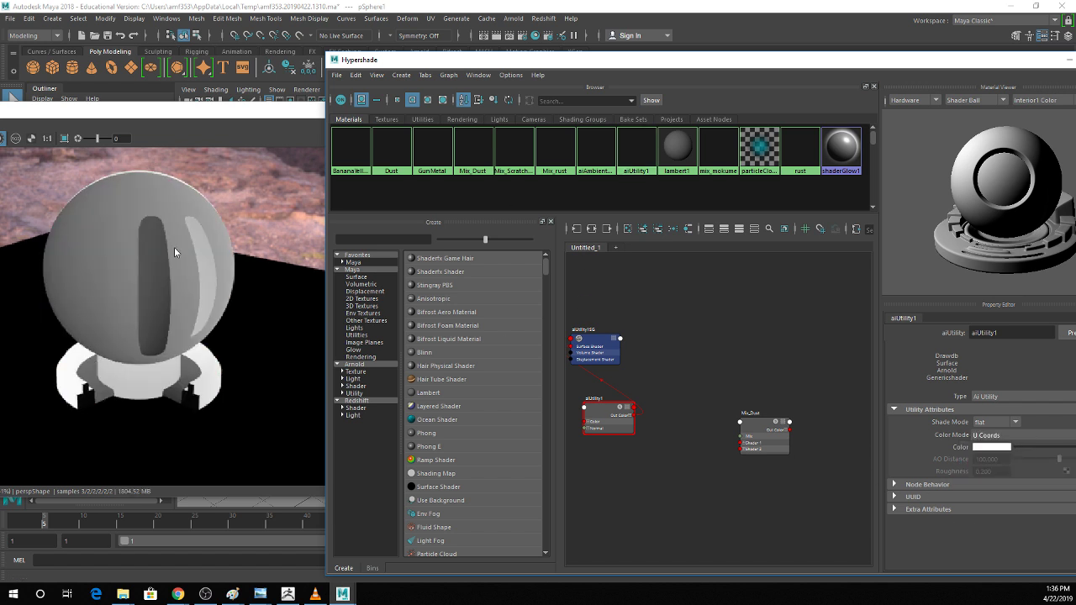
click(994, 435)
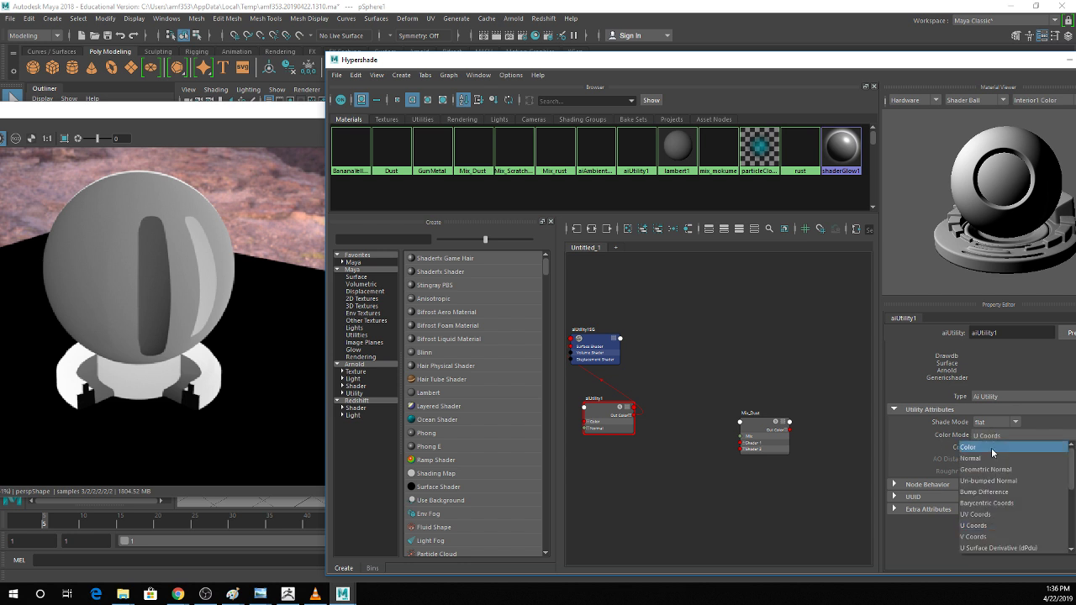
click(976, 459)
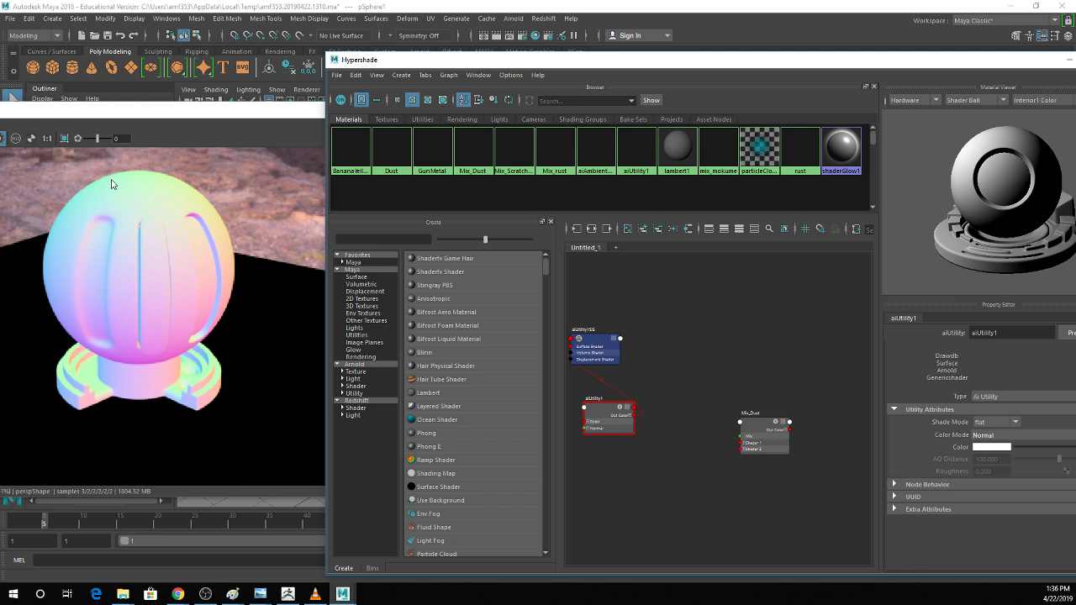
Reposition the Arnold RenderView, view TexturesCom_PlainRust1C_1x1_1K_normal.tif from the Rust01 folder in File Explorer, and return to Maya.
drag(175, 121, 317, 63)
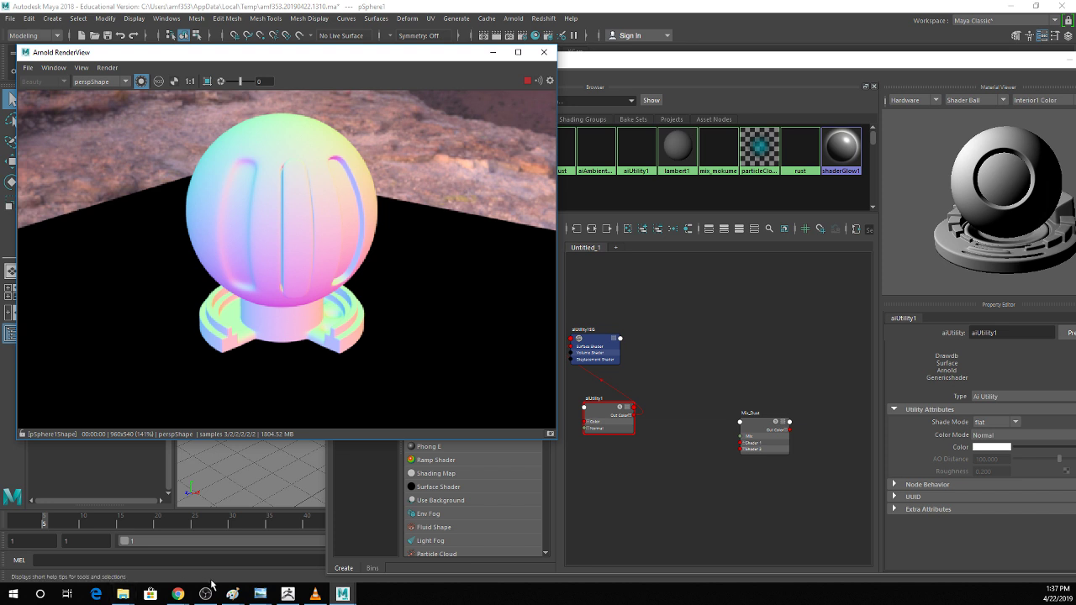
mouse_move(123, 593)
click(187, 552)
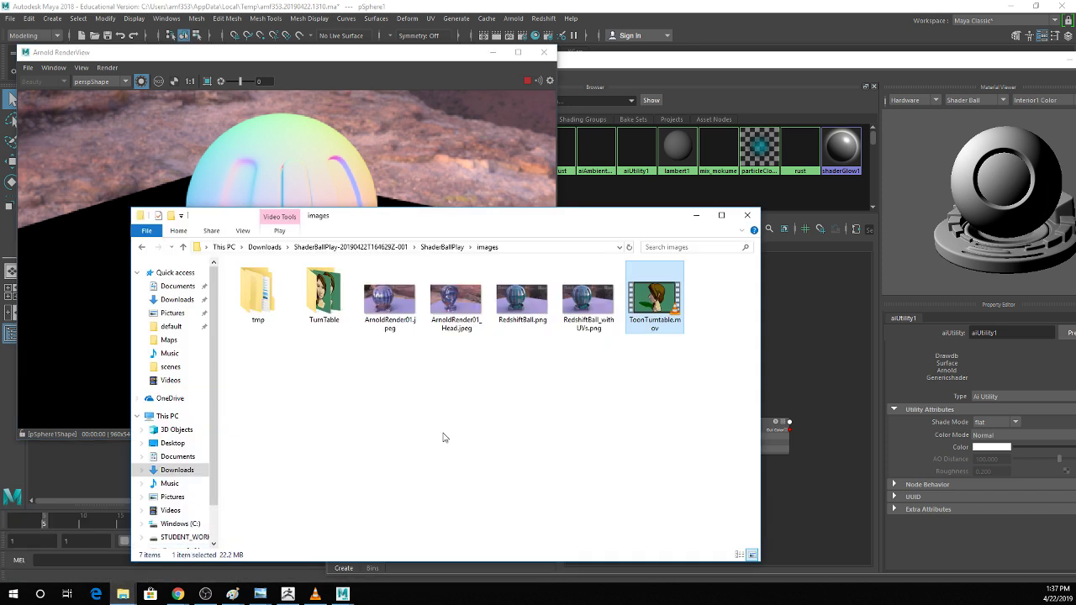
mouse_move(120, 593)
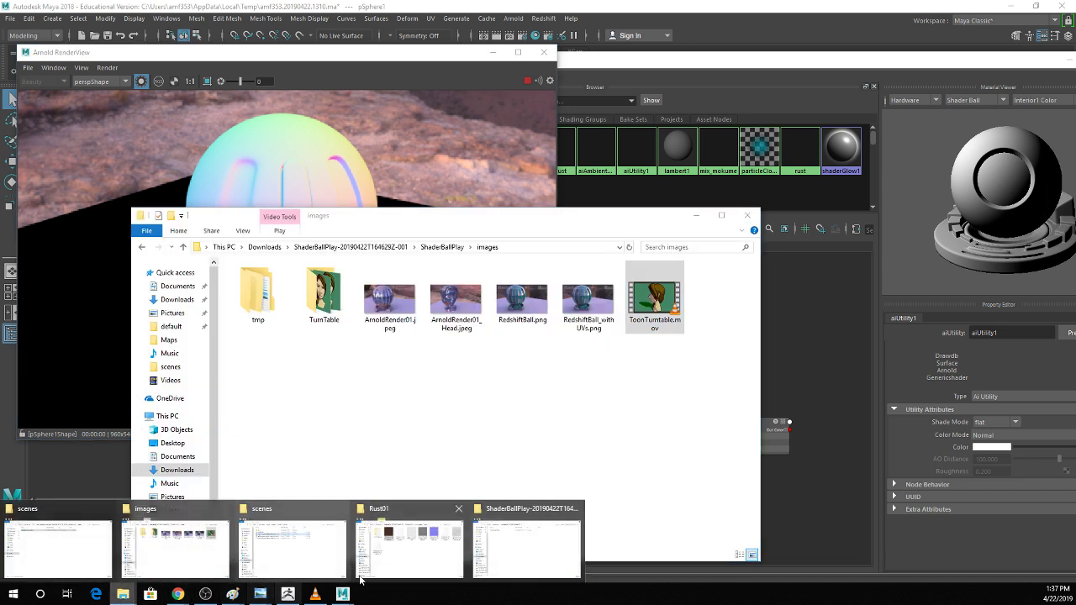
click(411, 557)
double_click(608, 320)
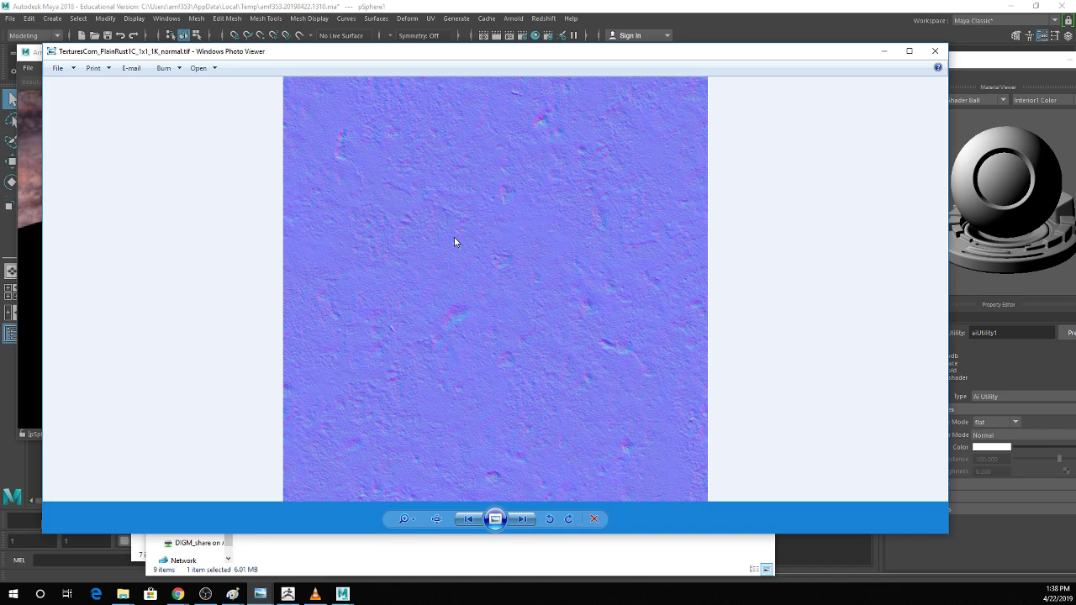
click(934, 50)
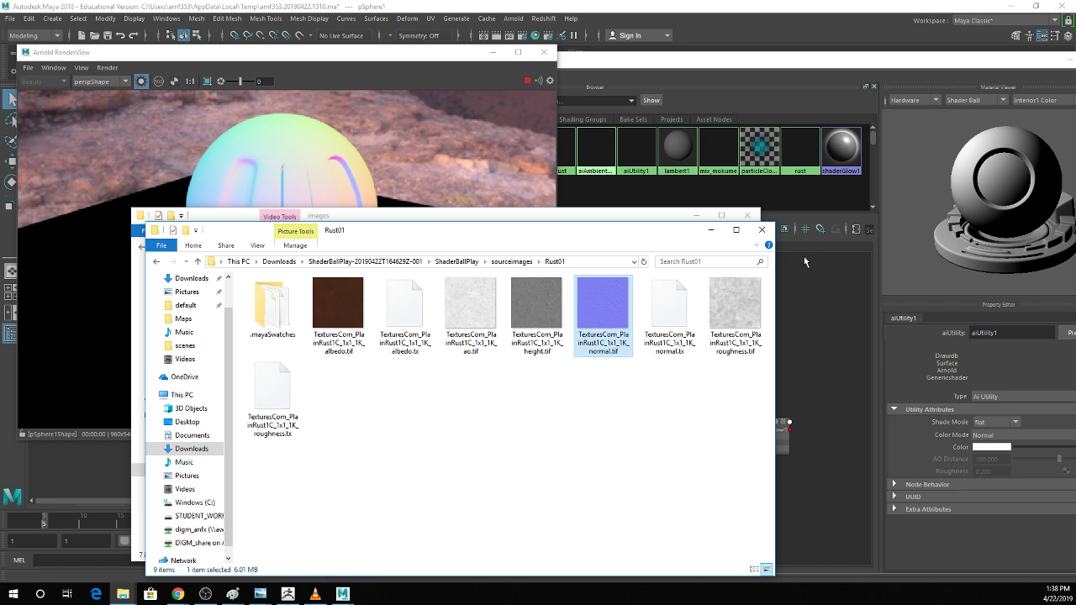
click(713, 232)
click(406, 338)
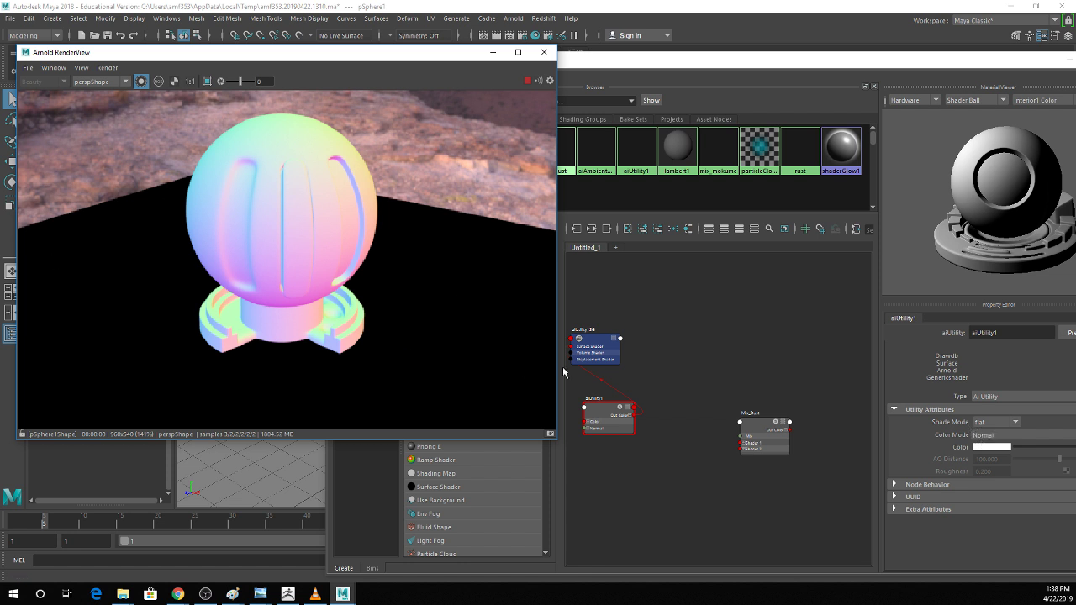
Rearrange the aiUtility1 node and its shading group to open up space before Mix_Dust in the graph.
click(582, 407)
drag(581, 406, 571, 405)
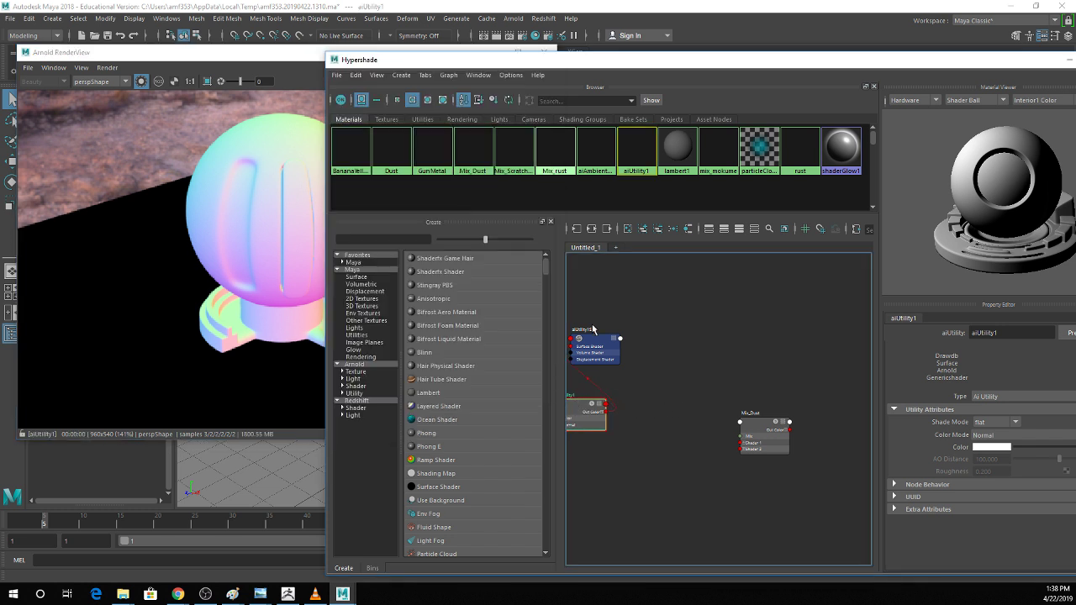
drag(590, 343, 615, 346)
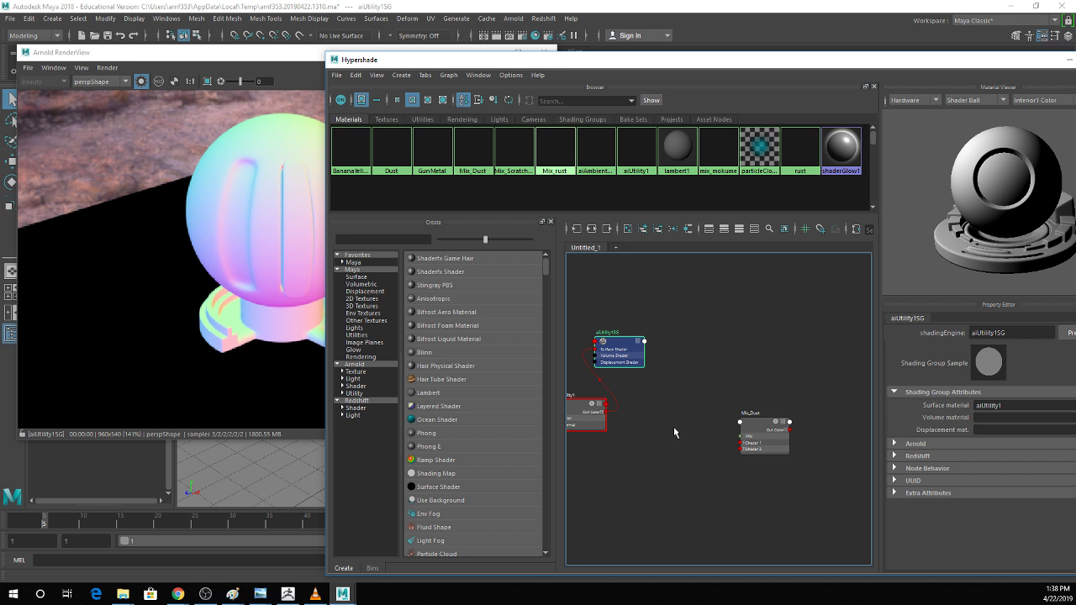
Add an aiMultiply node to the graph and place it between aiUtility1 and Mix_Dust.
key(Tab)
text(mul)
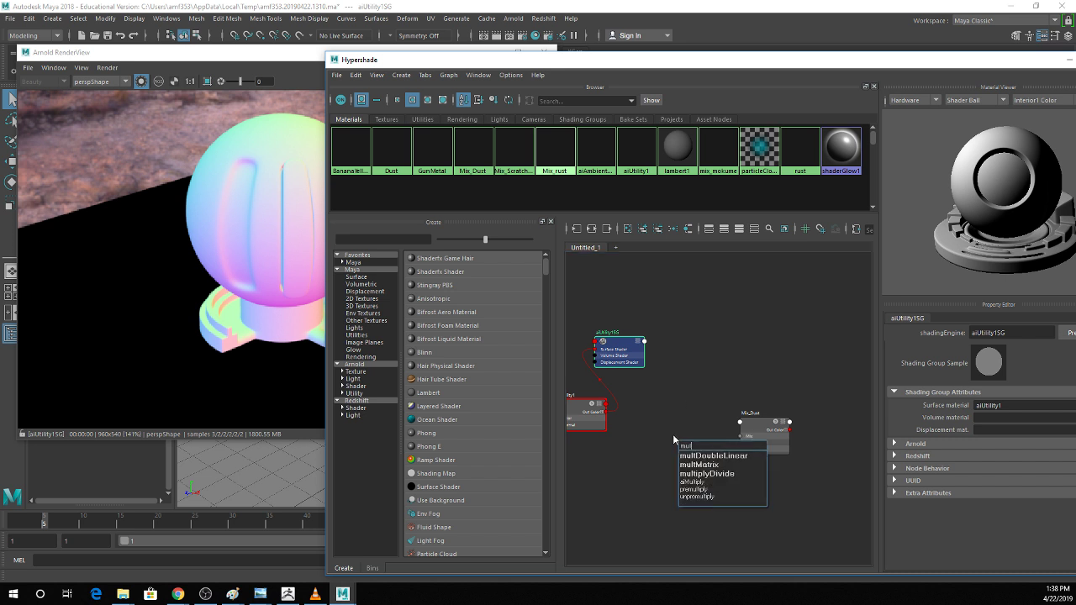
click(696, 482)
drag(708, 459, 693, 416)
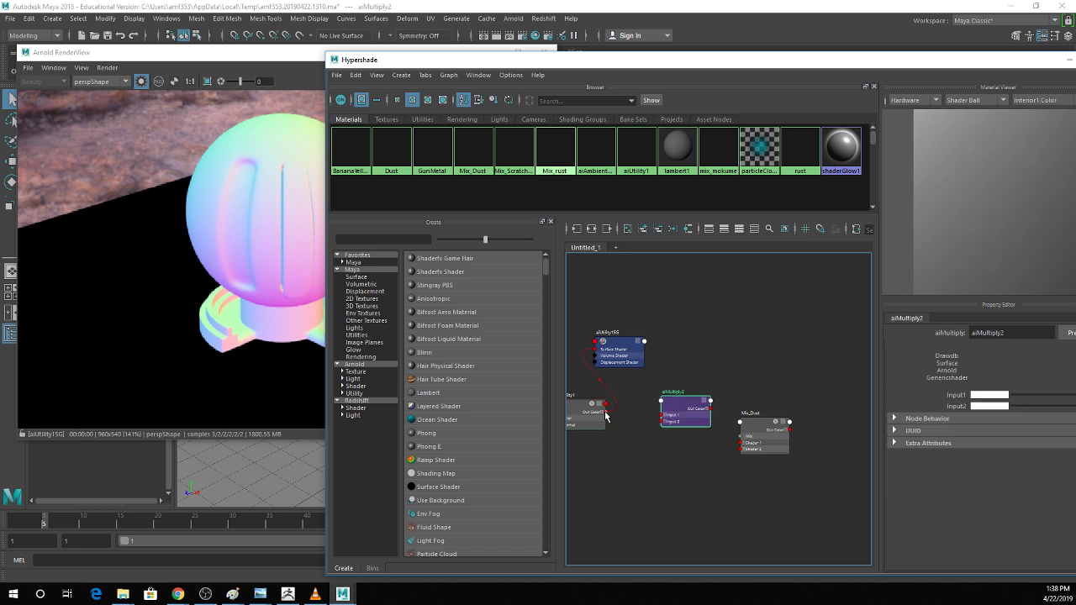
Connect the Out Color of aiUtility1 to Input 1 of the aiMultiply node.
drag(605, 415, 619, 427)
scroll(664, 429, up, 5)
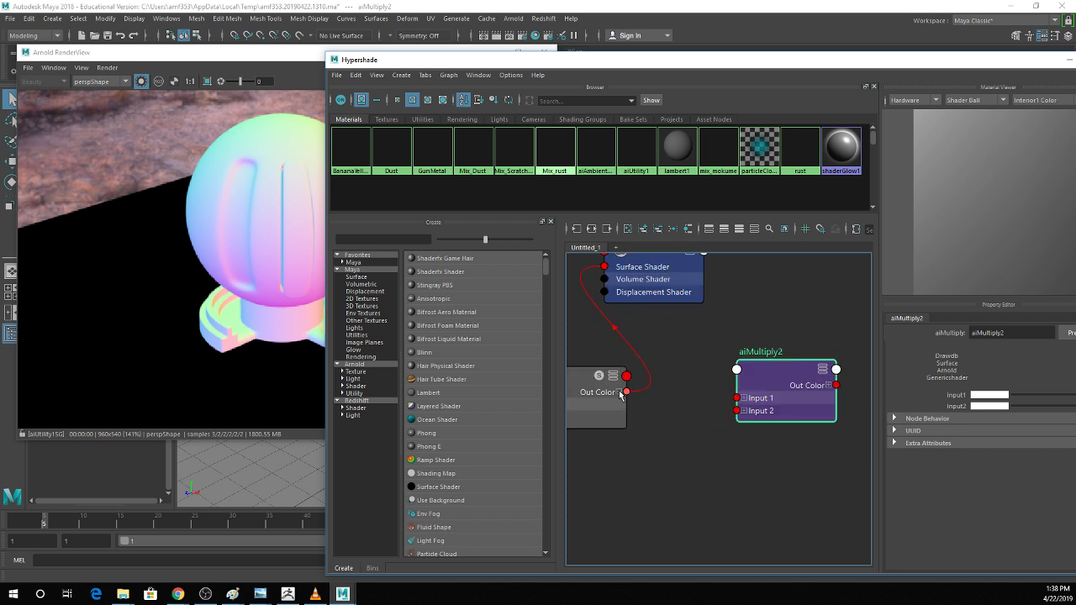
click(619, 391)
drag(627, 392, 740, 401)
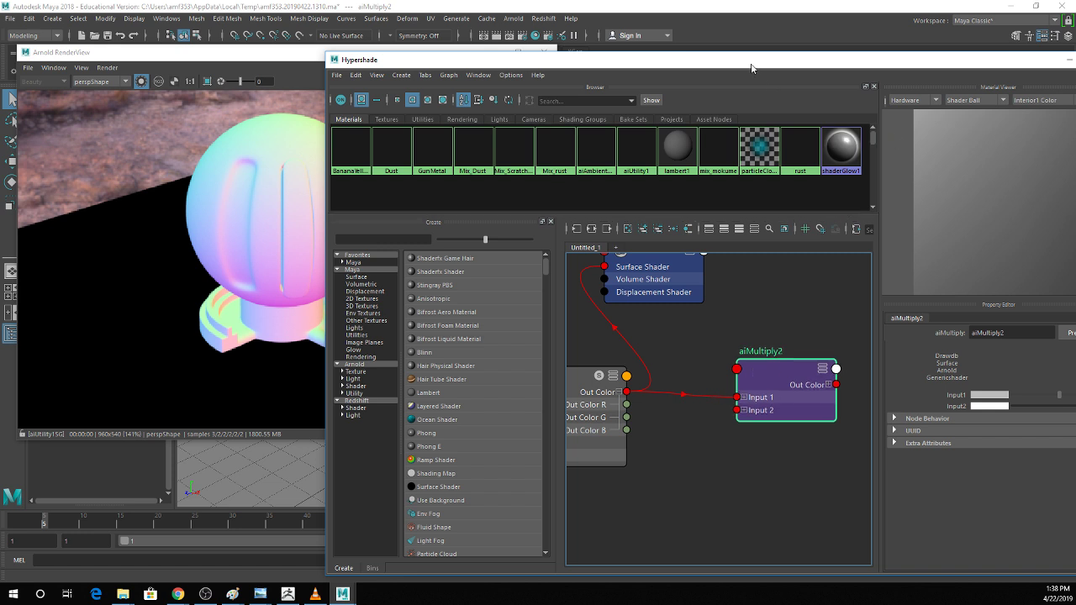
Set Input2 of aiMultiply2 to pure green, using RGB 0 to 255 values of 0, 255, 0.
drag(751, 61, 687, 47)
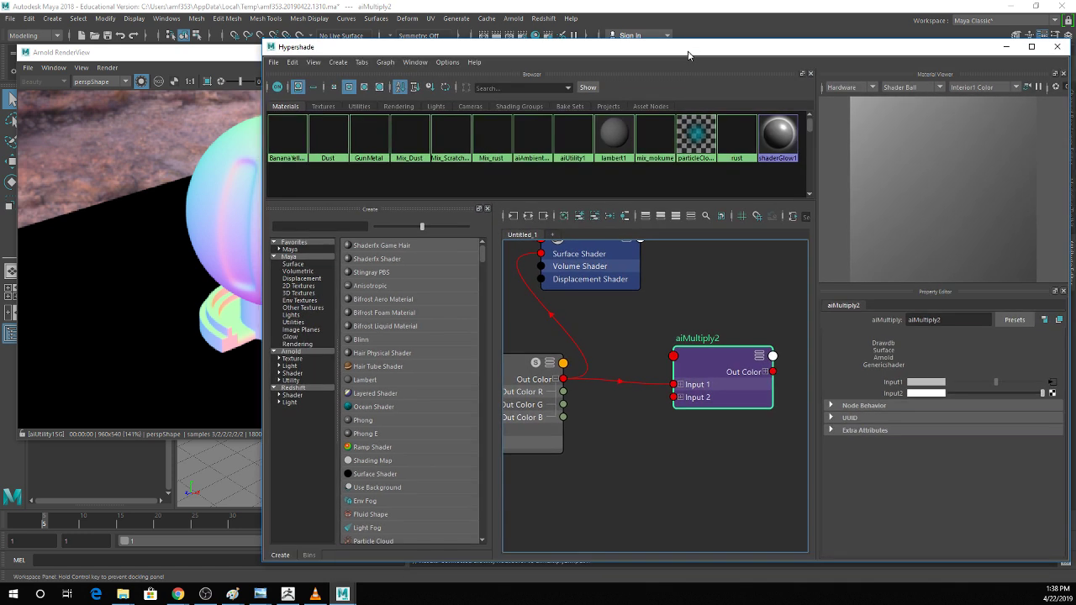
click(913, 394)
click(896, 369)
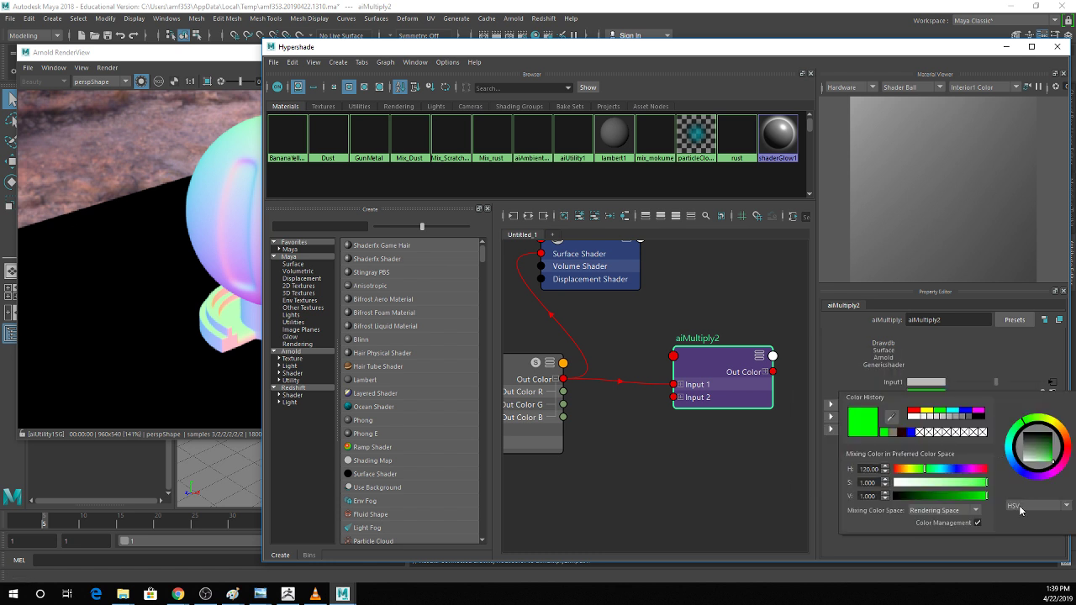
click(1027, 505)
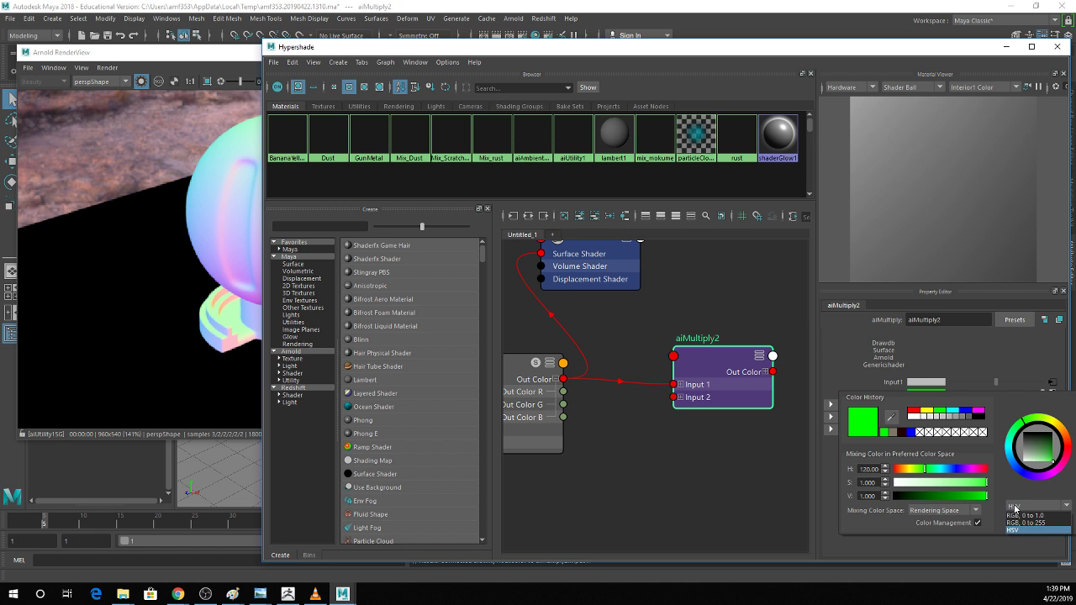
click(1017, 524)
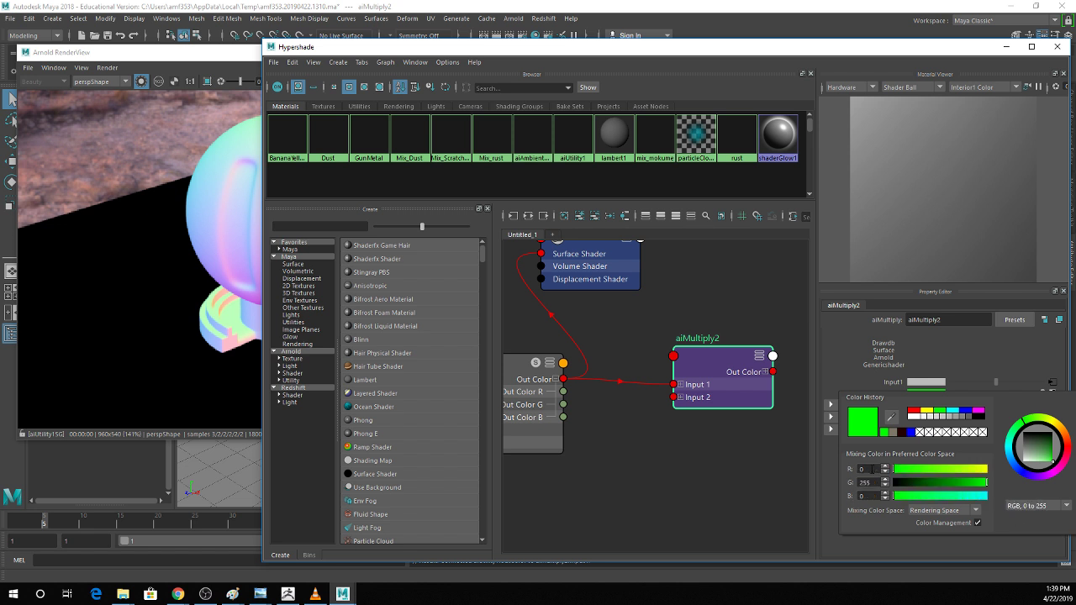
click(863, 469)
click(860, 497)
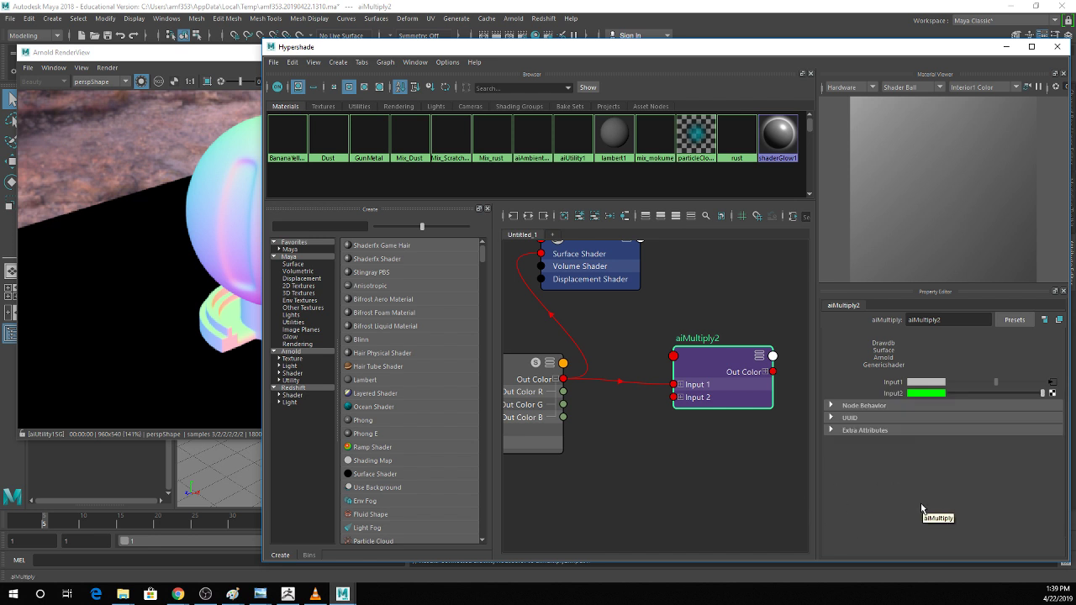
click(920, 391)
Move aiMultiply2 closer to aiUtility1 and add an aiRange node between it and Mix_Dust.
scroll(559, 367, down, 2)
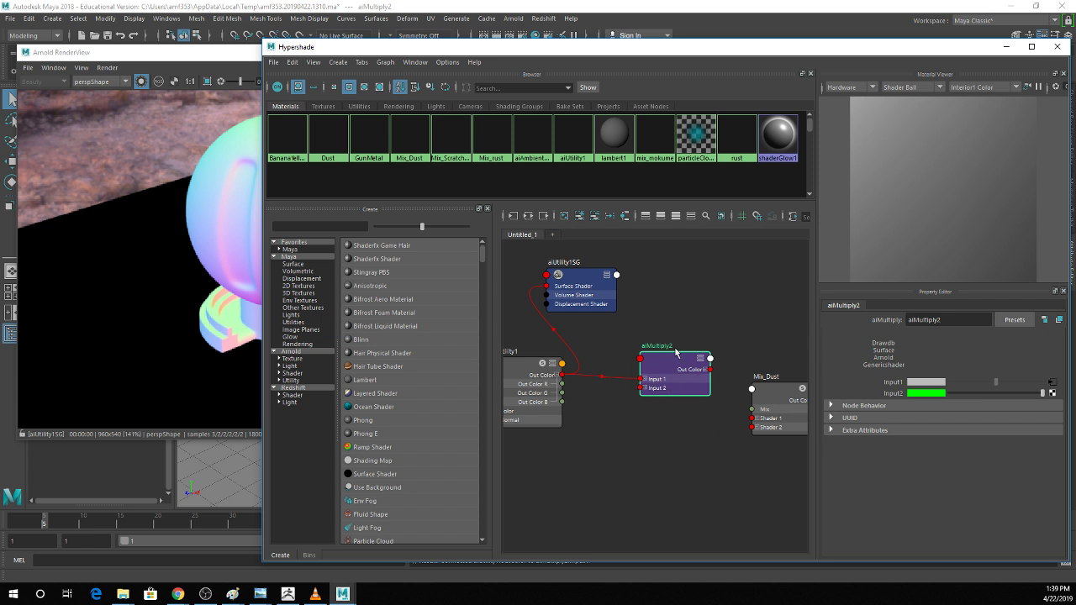
drag(665, 367, 612, 365)
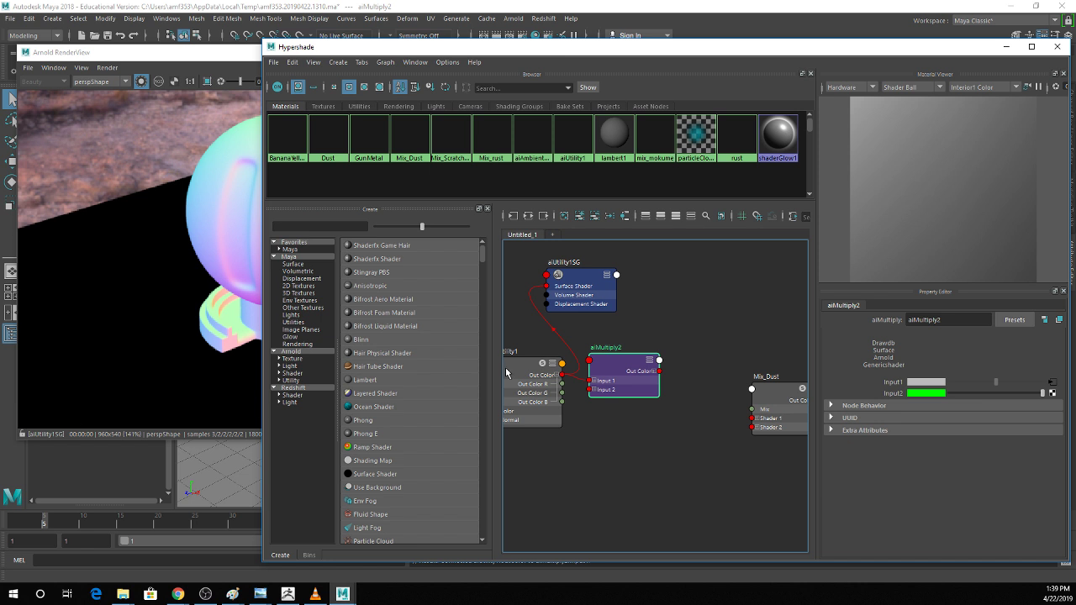
click(665, 361)
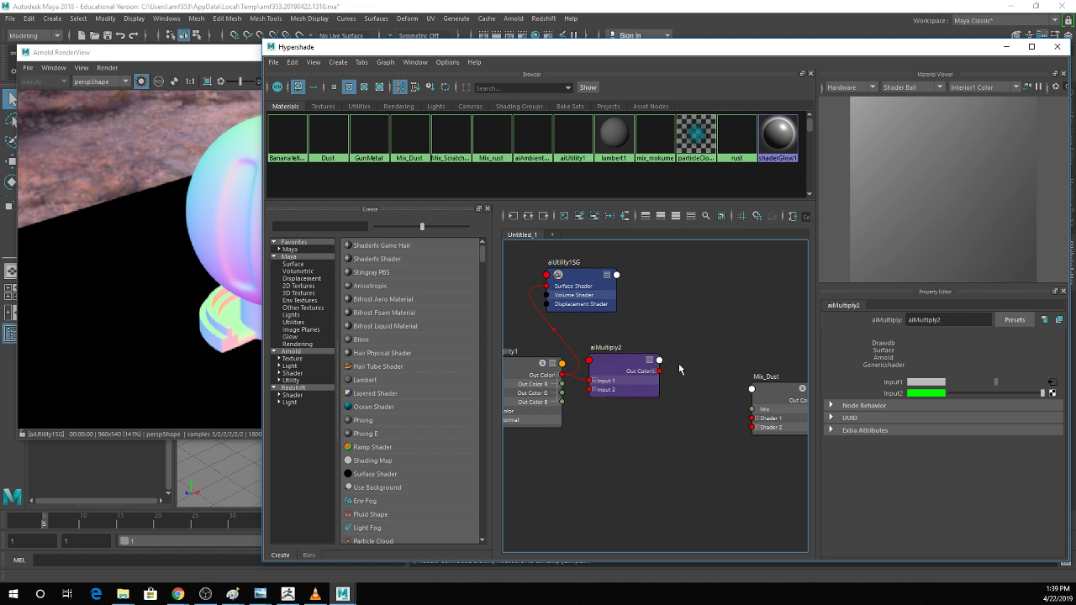
key(r)
key(a)
key(Tab)
text(RANGE)
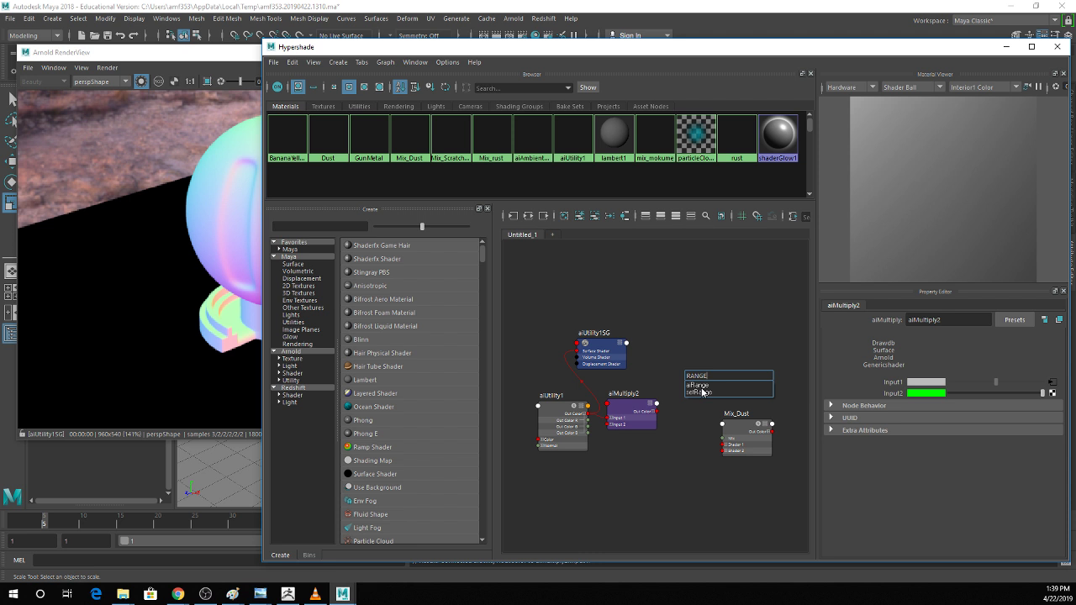
key(Return)
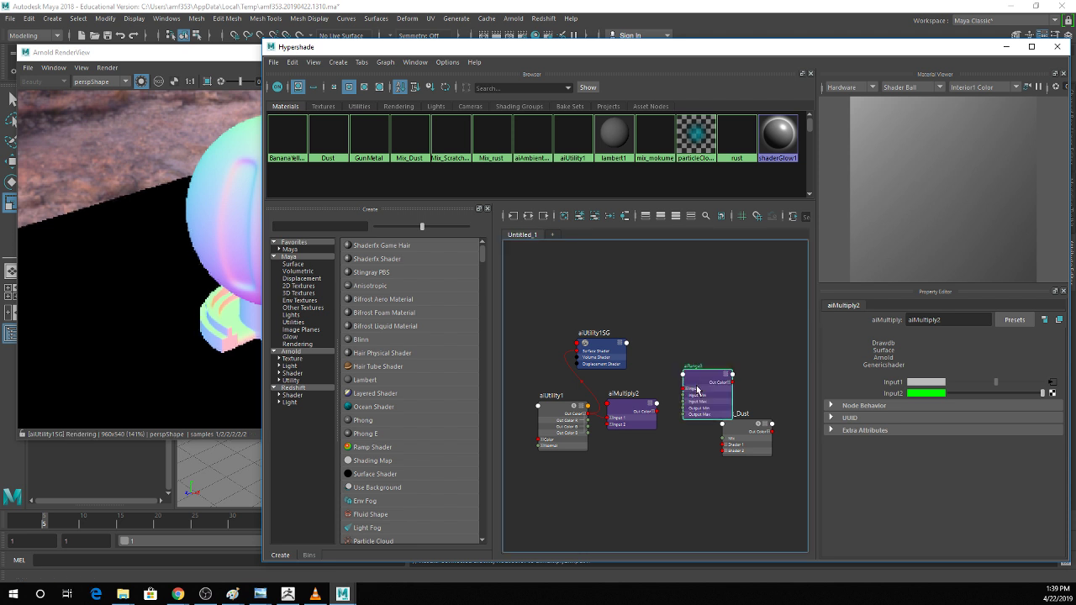
drag(705, 391, 695, 415)
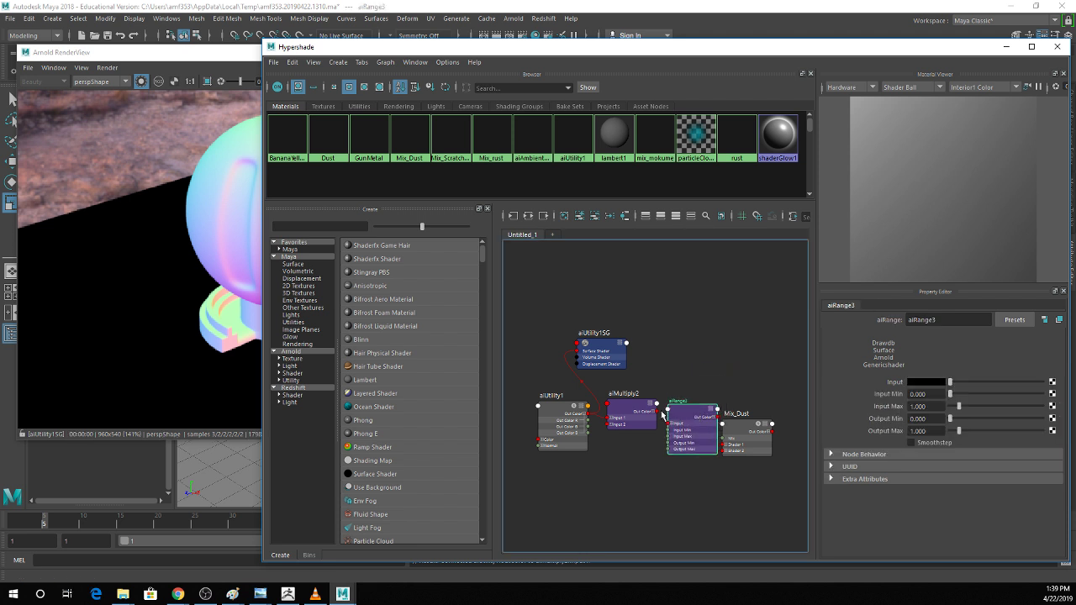
Connect the Out Color of aiMultiply2 to the aiRange node's Input and tidy their spacing.
drag(625, 410, 614, 409)
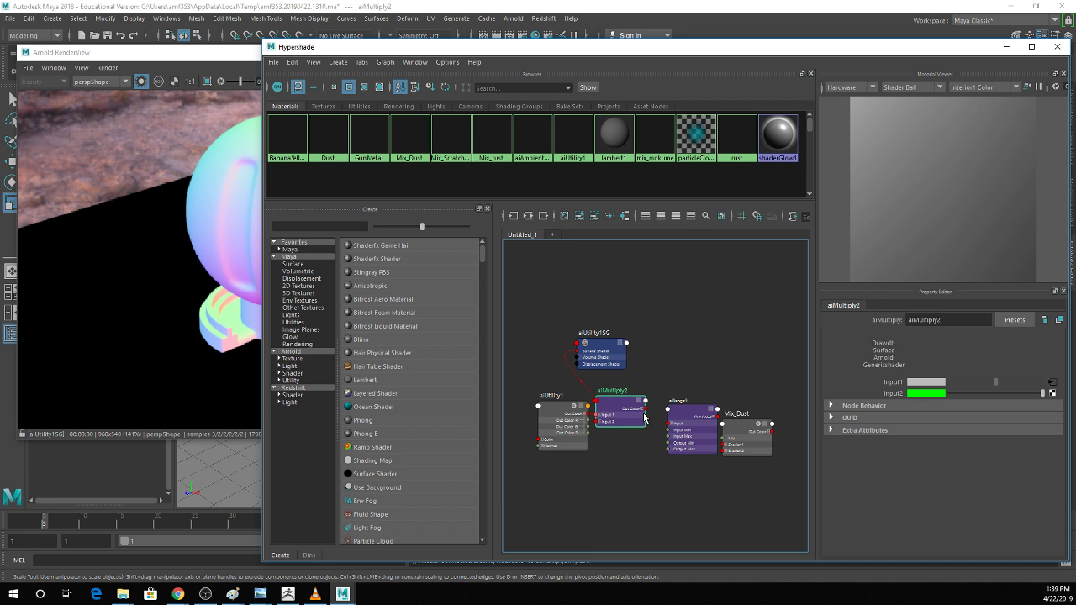
drag(645, 409, 669, 427)
click(687, 411)
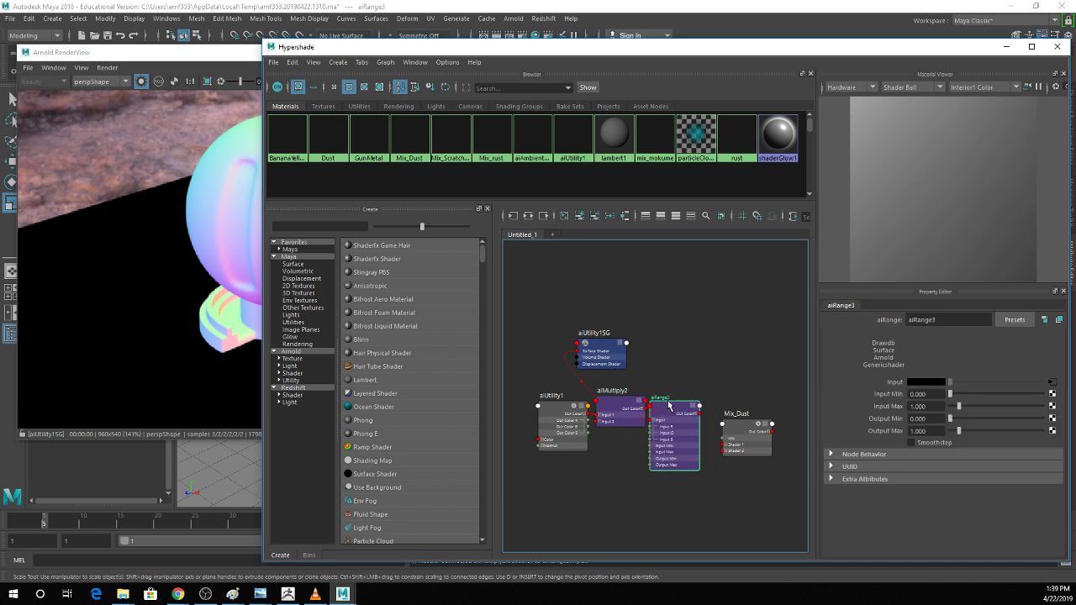
Expand the color outputs of aiRange3 and connect Out Color G to the Mix input of Mix_Dust.
click(695, 415)
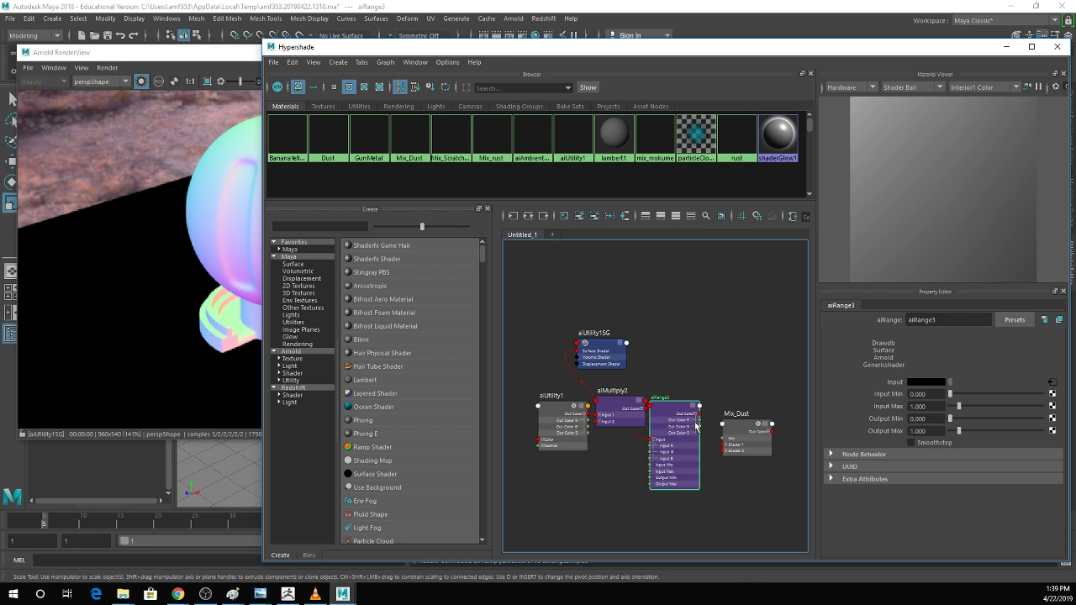
scroll(694, 426, up, 3)
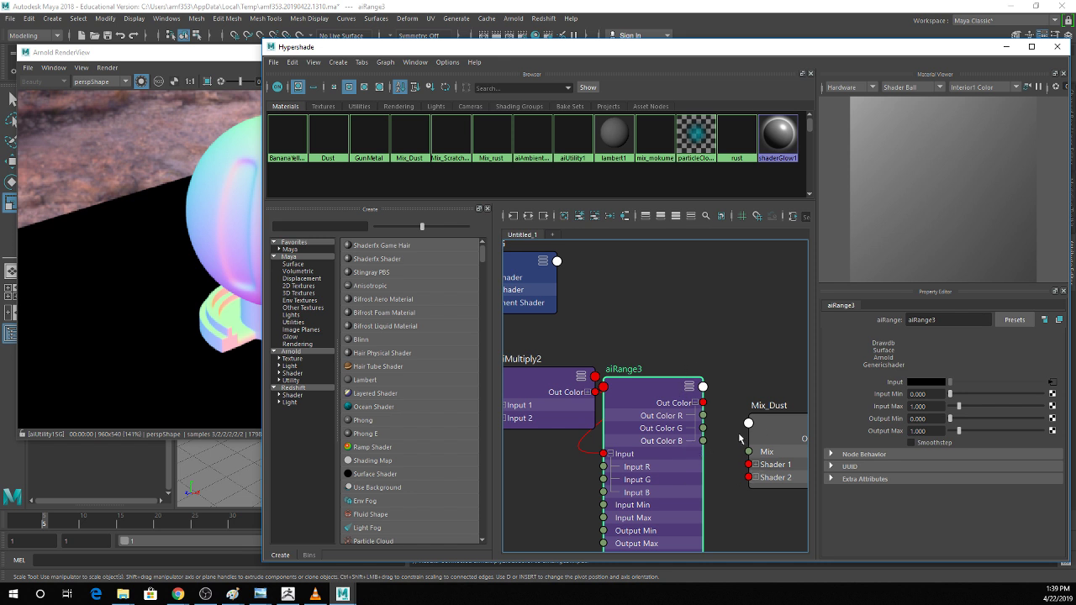
drag(177, 56, 166, 83)
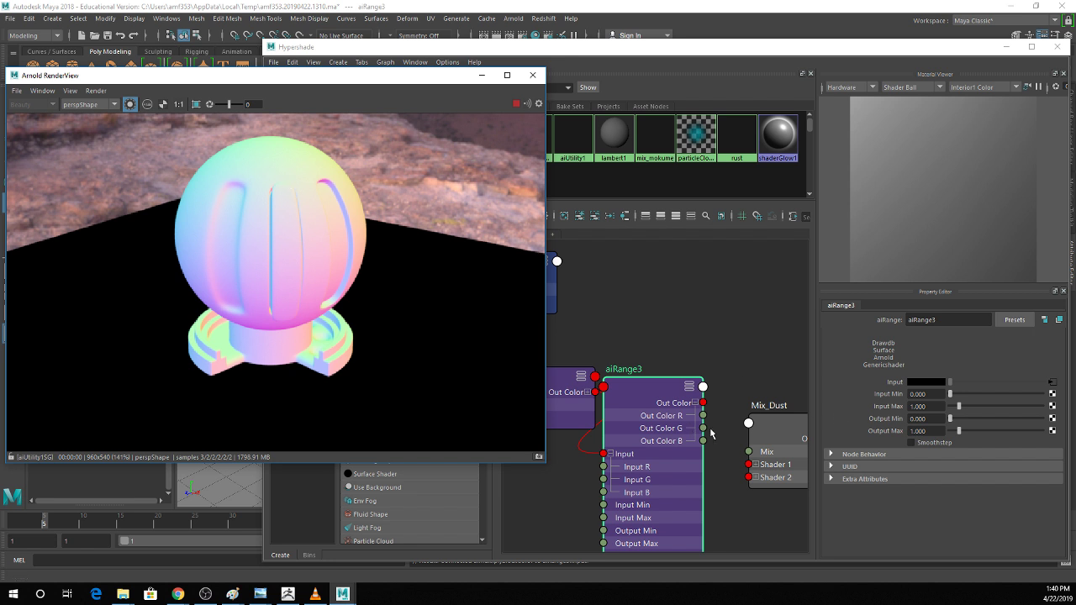
click(704, 432)
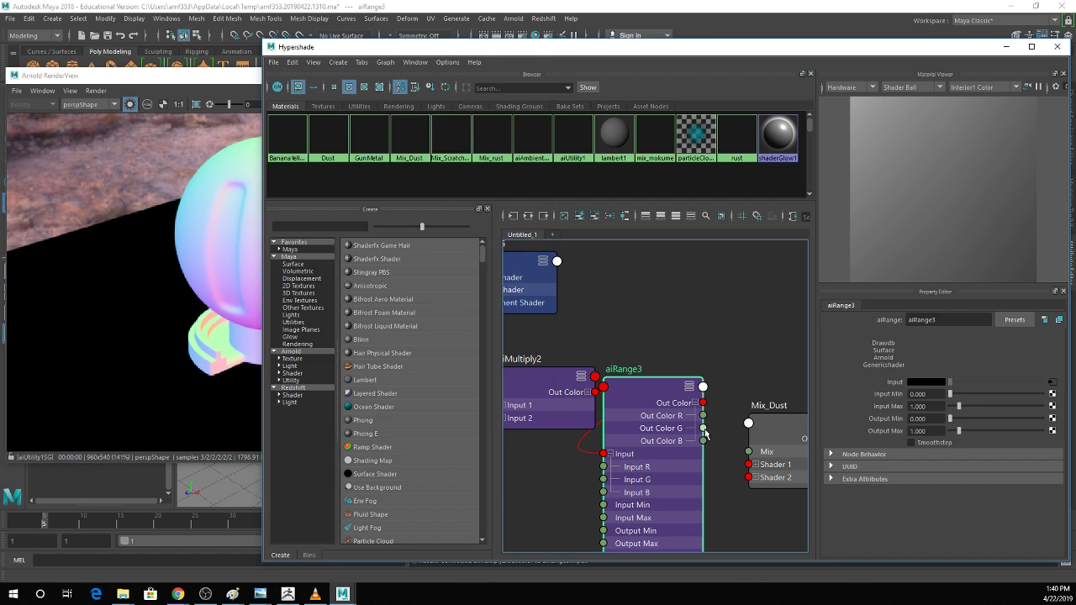
drag(704, 429, 750, 453)
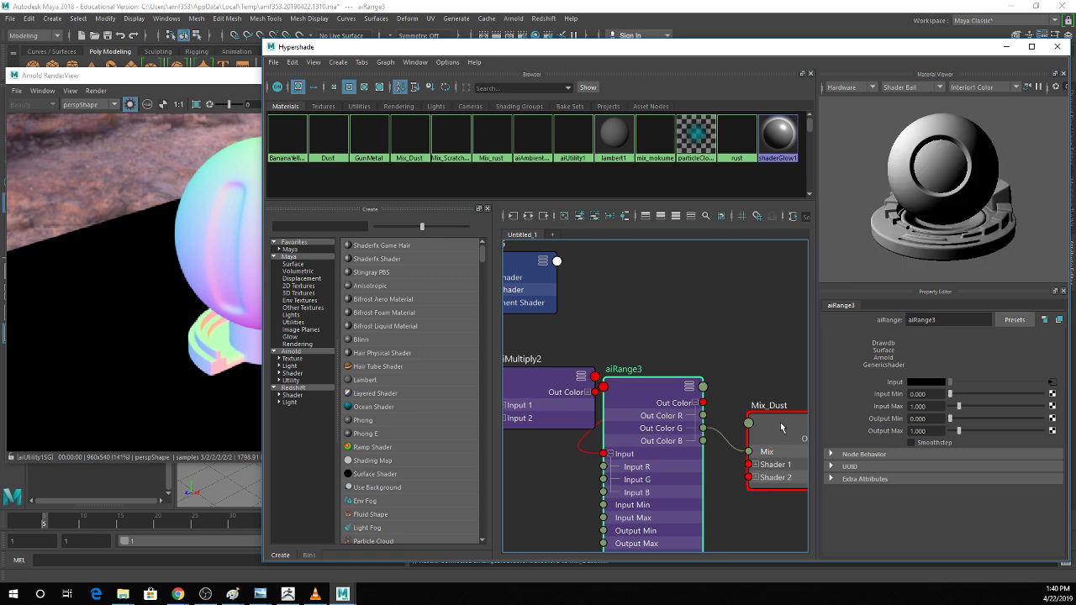
Uncover the viewport and assign the Mix_Dust material to the shader ball.
click(780, 424)
drag(544, 53, 779, 314)
middle_drag(645, 396, 554, 273)
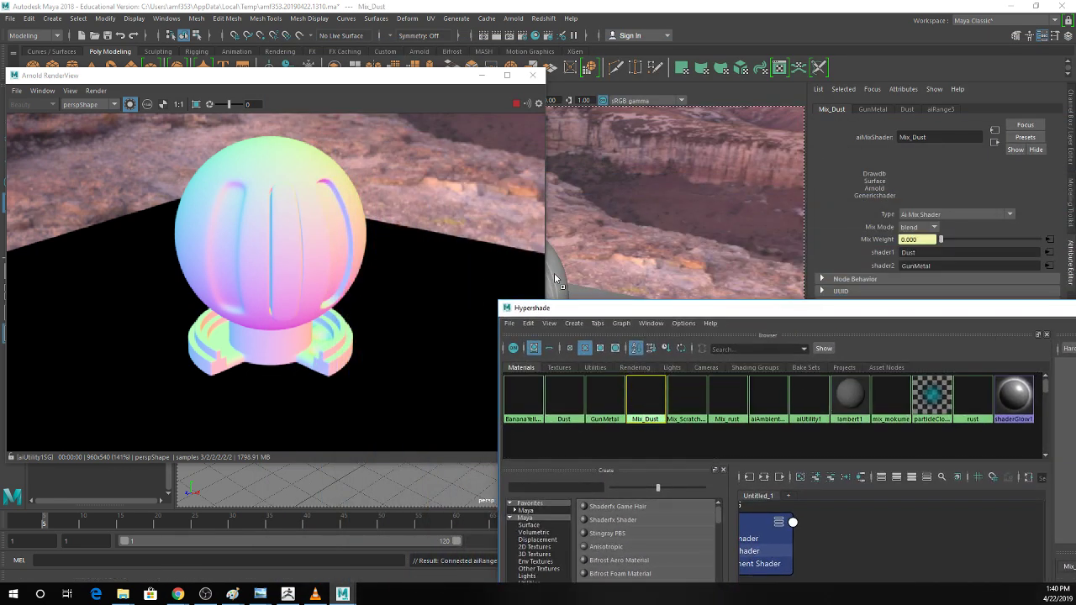
Preview the aiRange3 and aiMultiply2 nodes in the Arnold RenderView and shift the render window aside.
drag(568, 311, 457, 82)
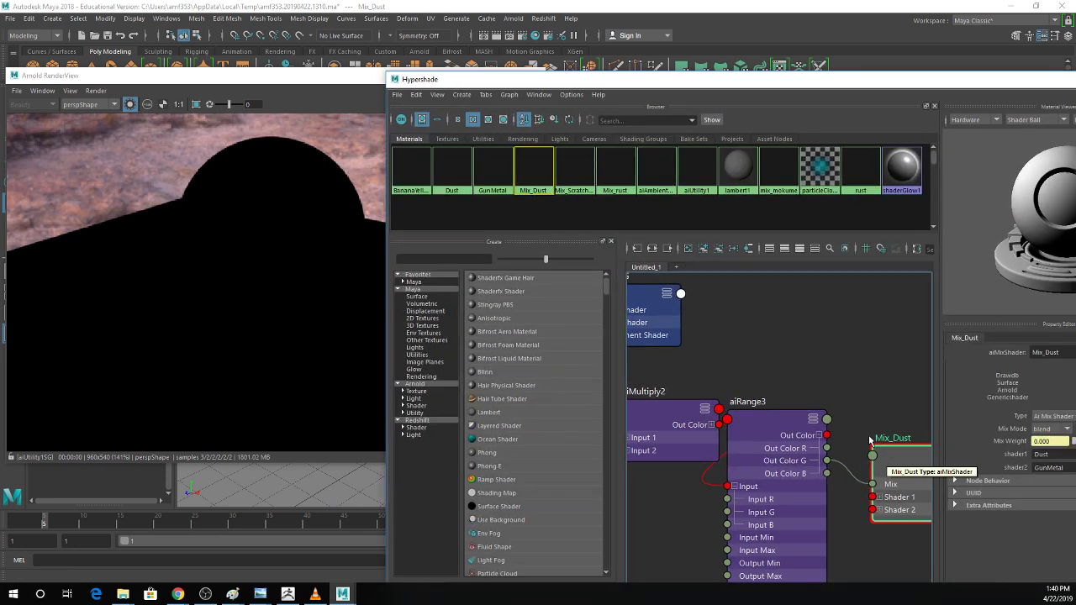
click(777, 420)
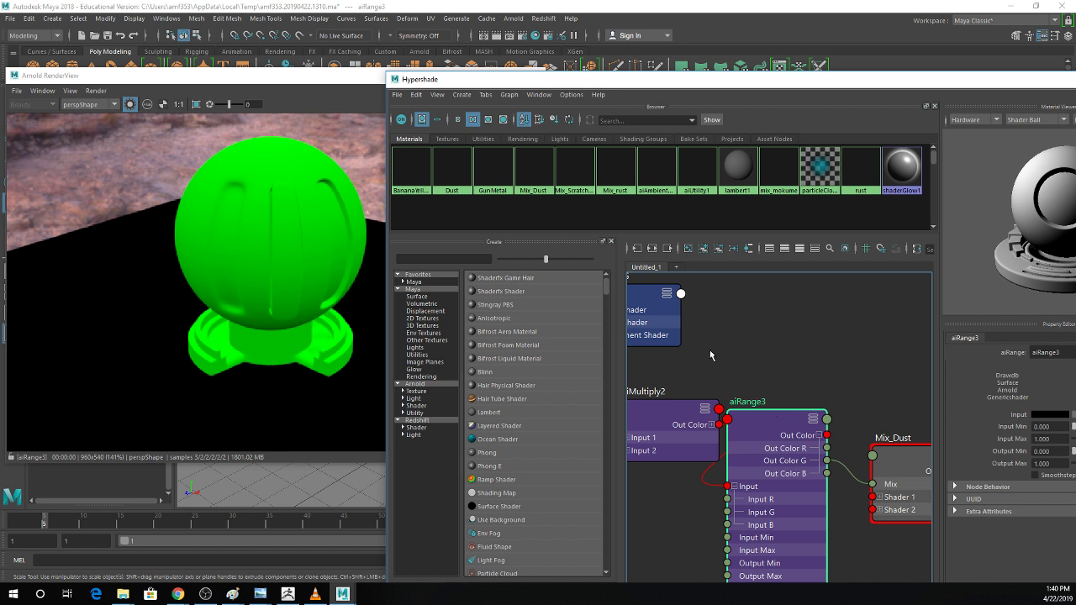
click(653, 411)
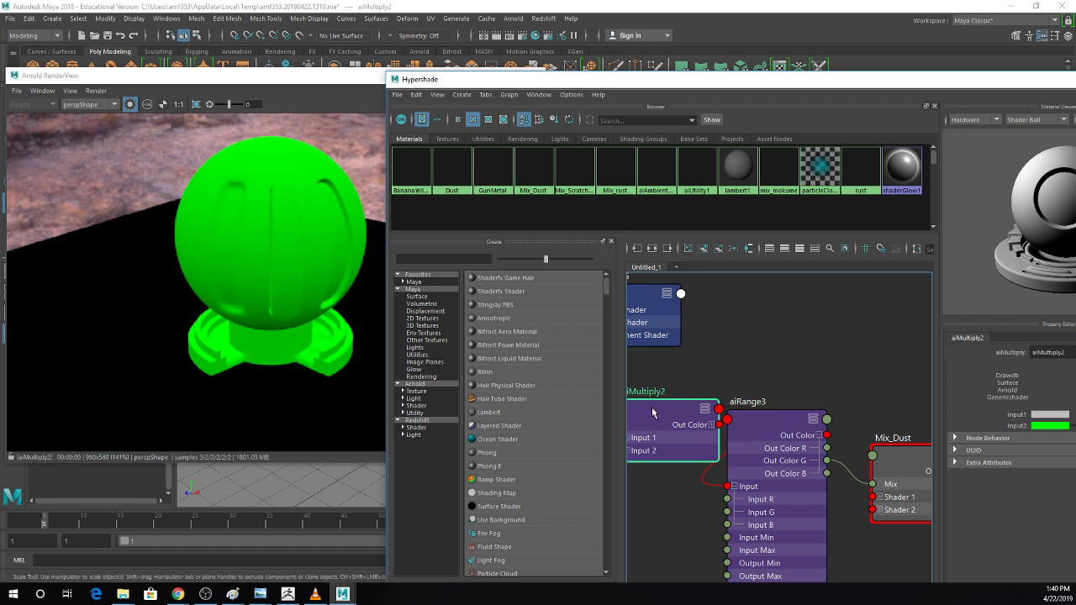
click(752, 428)
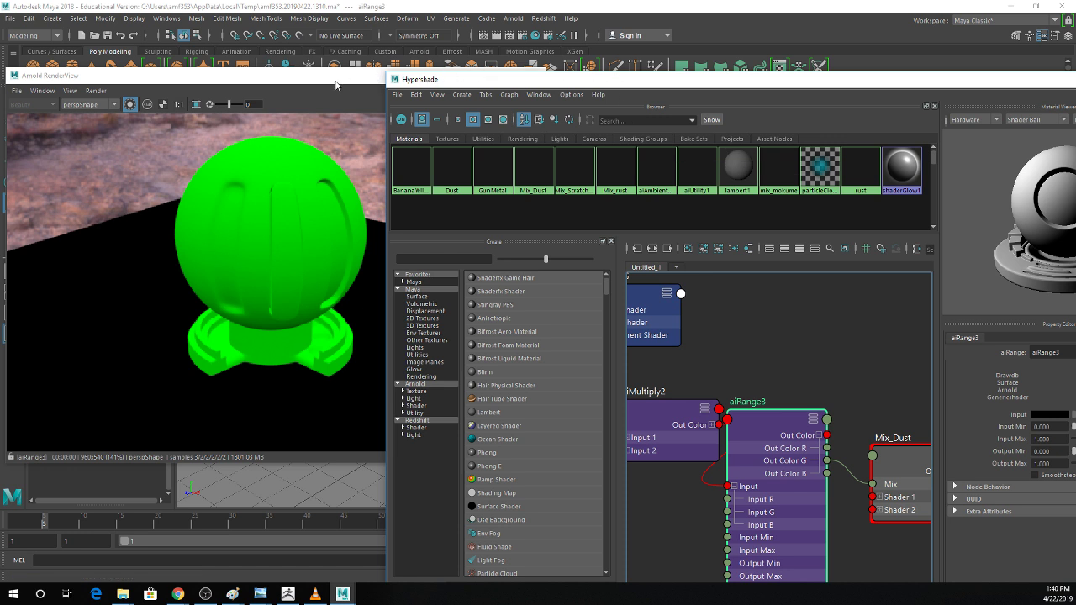
drag(338, 78, 218, 96)
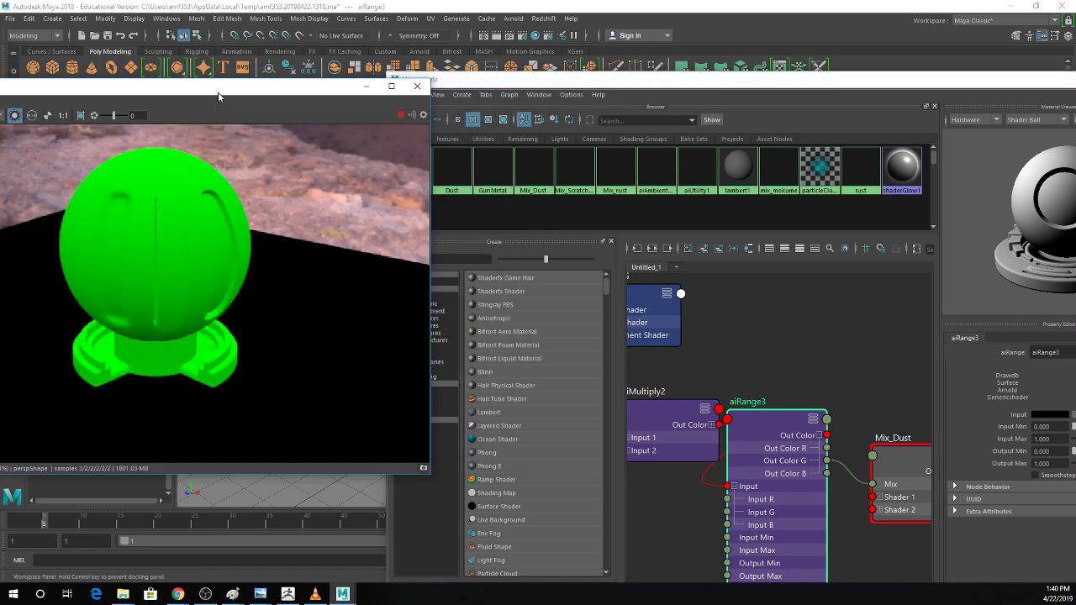
Make room for the aiRange3 settings and set Input Min to 0.736, Input Max to 0.920 and Output Max to 10.
click(771, 417)
drag(751, 97, 620, 75)
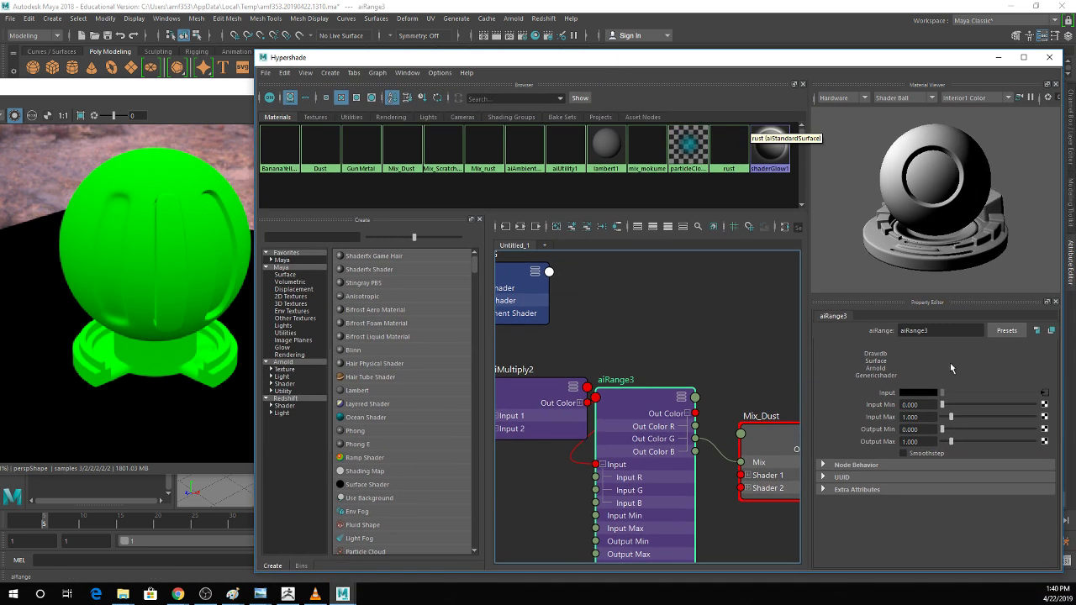
mouse_move(951, 416)
mouse_down()
mouse_move(968, 417)
mouse_move(947, 405)
mouse_move(951, 428)
mouse_up()
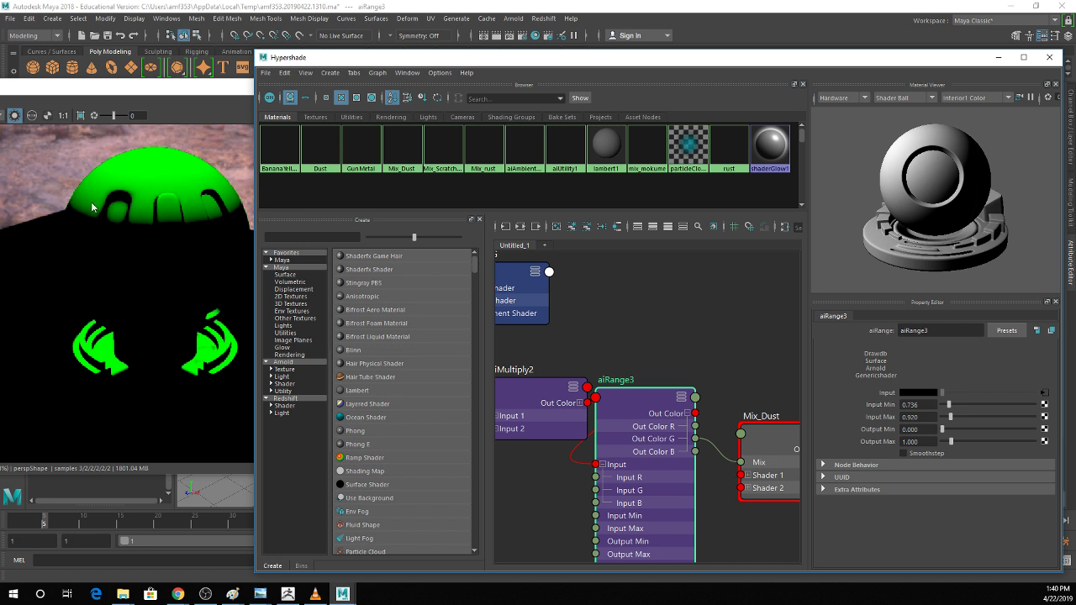
drag(968, 444, 1062, 445)
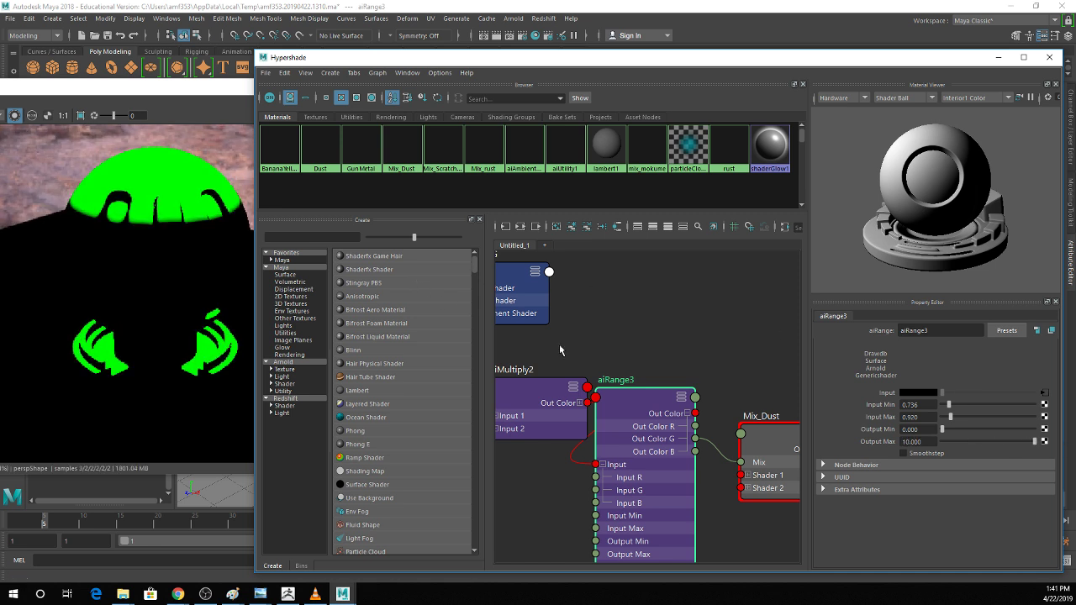
Swap the materials in Mix_Dust so that shader1 is GunMetal and shader2 is Dust.
click(772, 443)
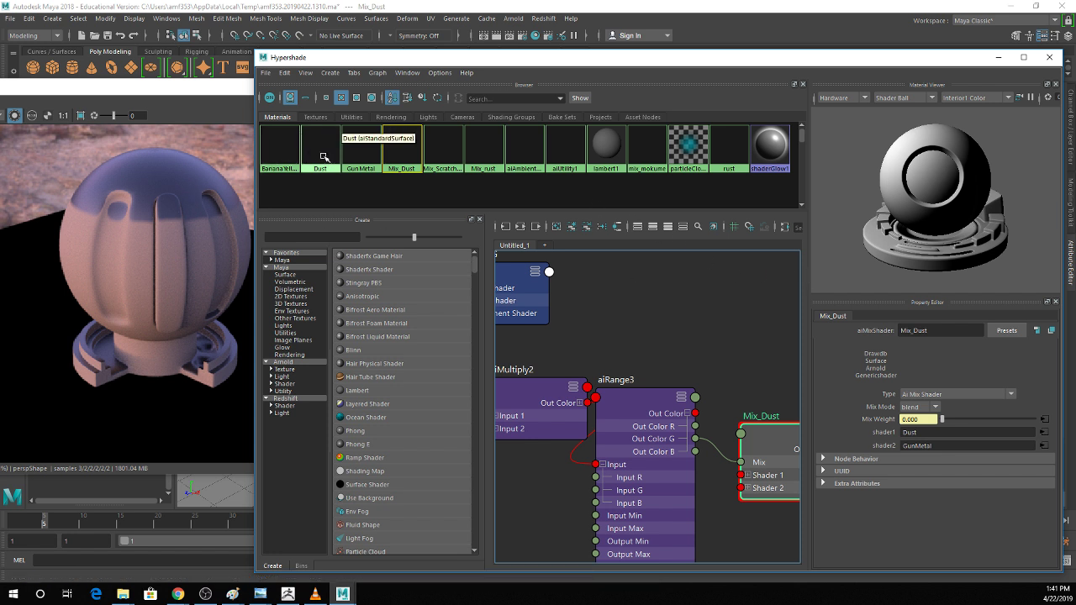
middle_drag(317, 155, 887, 432)
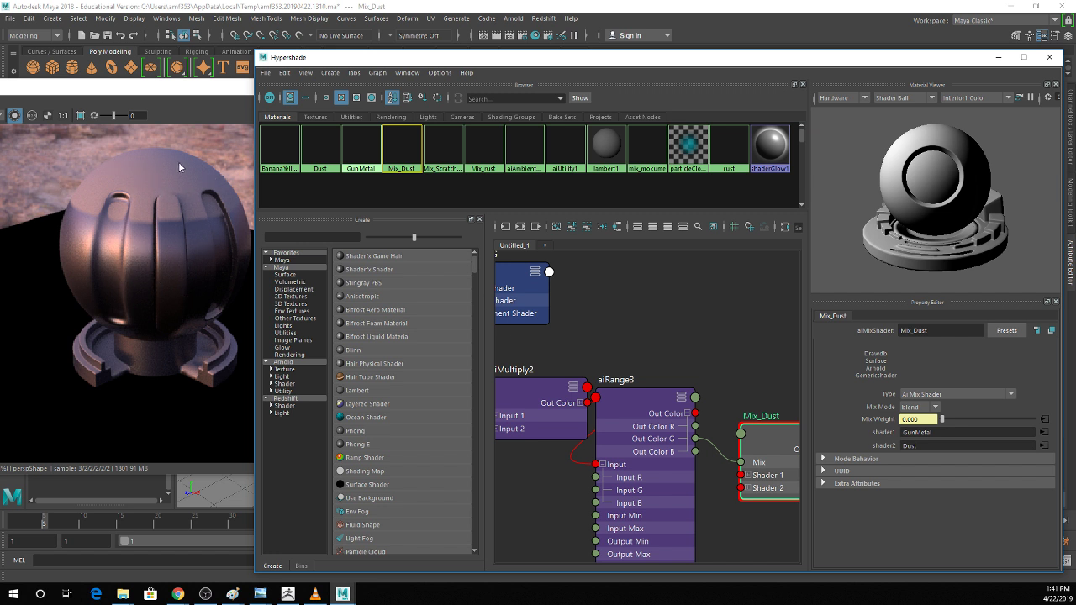
Lower the Output Max of aiRange3 to about 1.534 to soften the mask's edge.
click(660, 406)
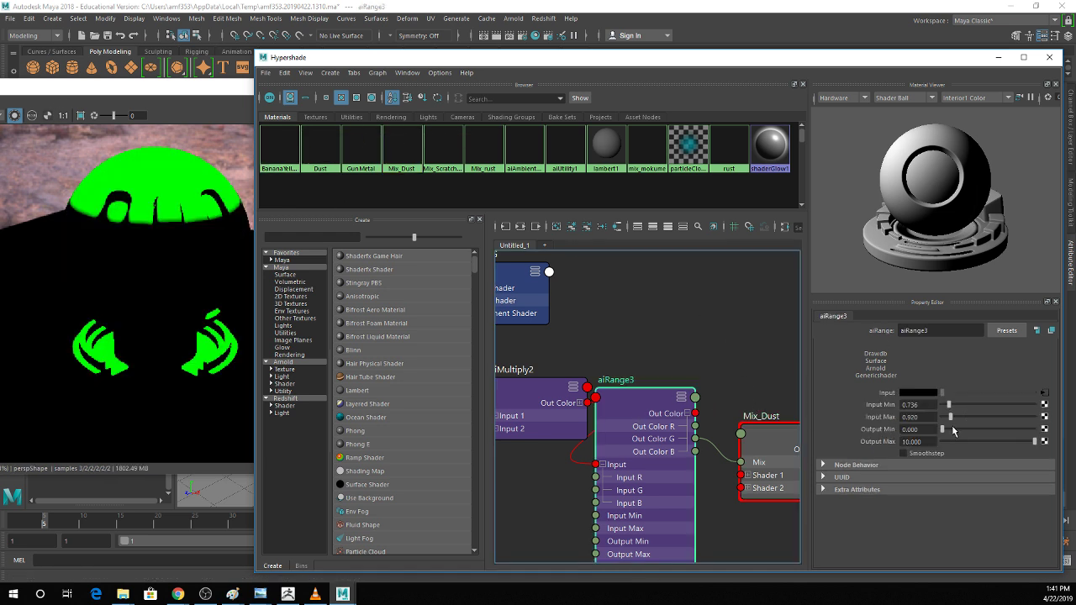
drag(1032, 441, 958, 456)
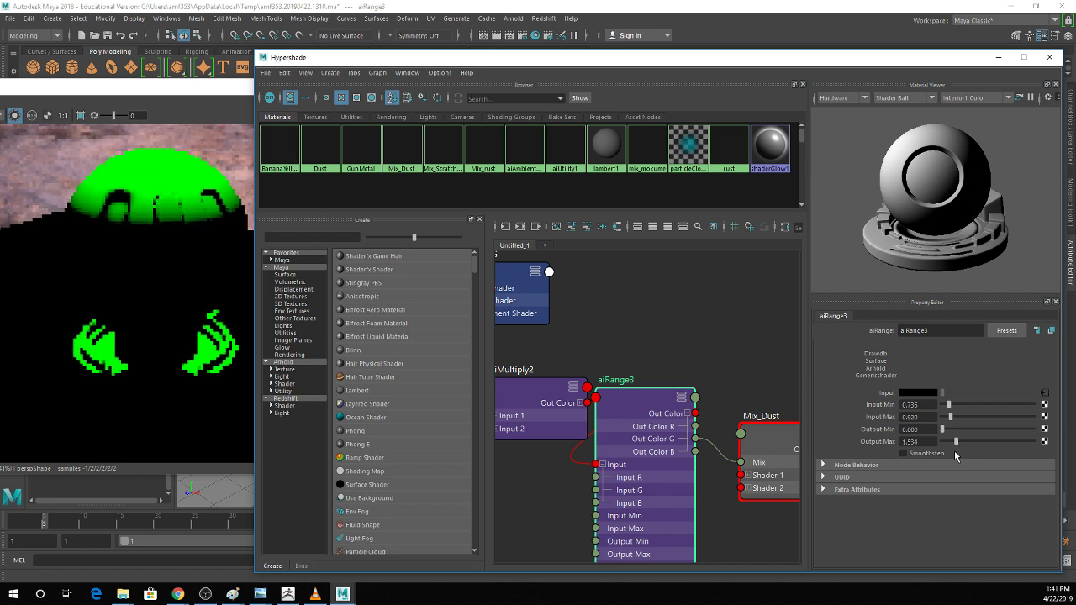
Preview Mix_Dust, set the Hypershade aside and map a Noise texture to the Specular Roughness of the Dust shader.
click(775, 479)
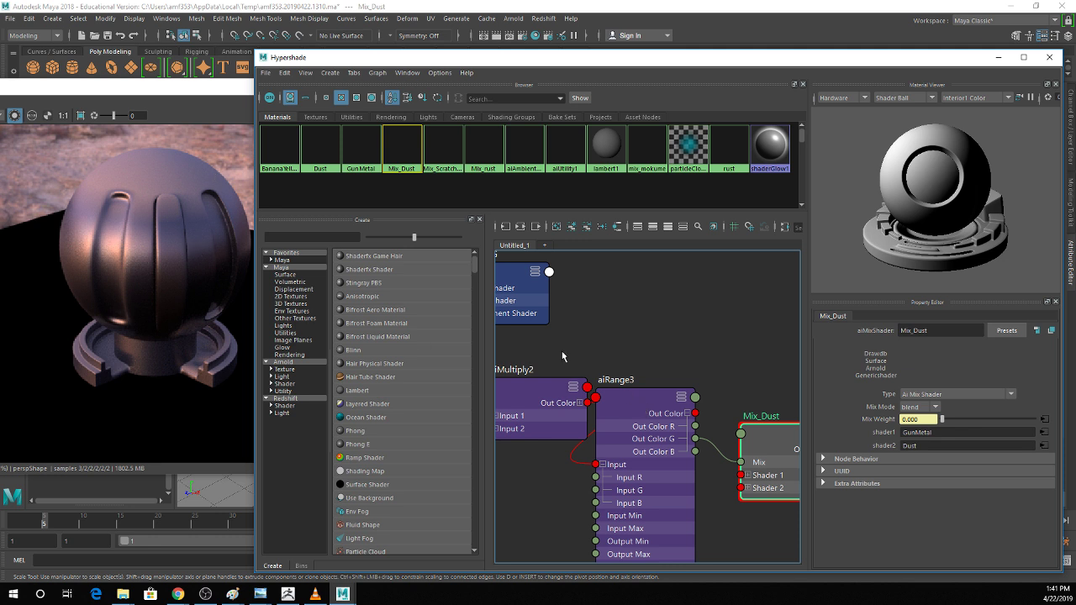
click(998, 59)
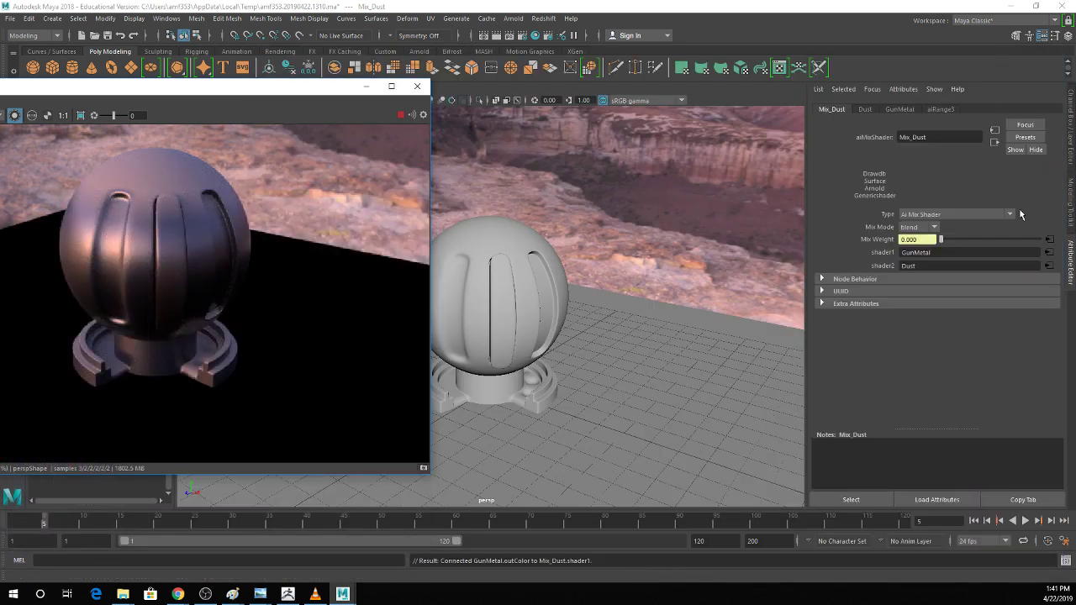
click(943, 110)
click(865, 111)
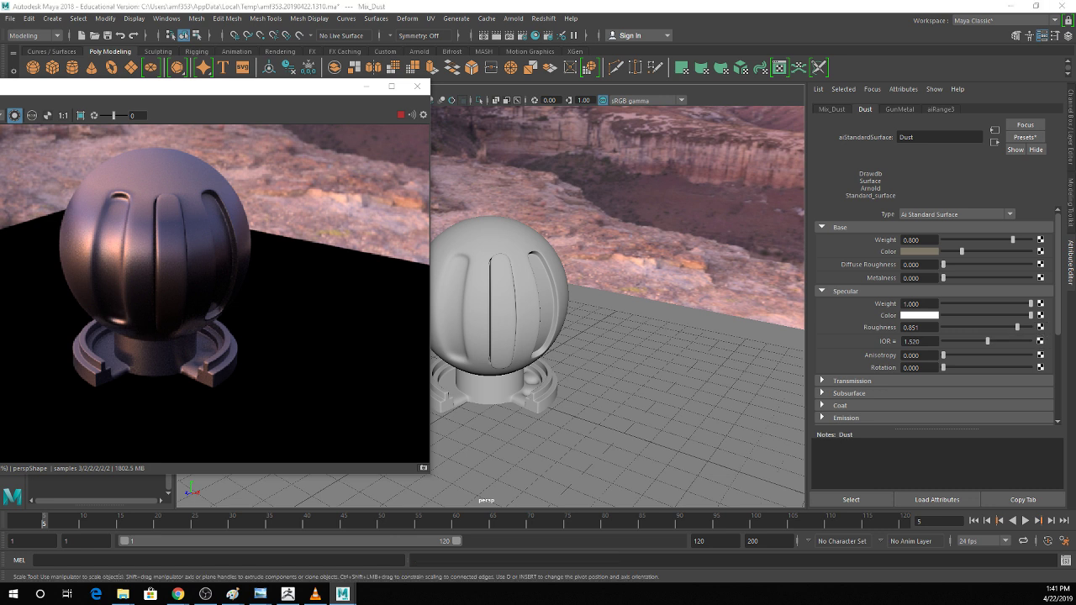
click(1040, 327)
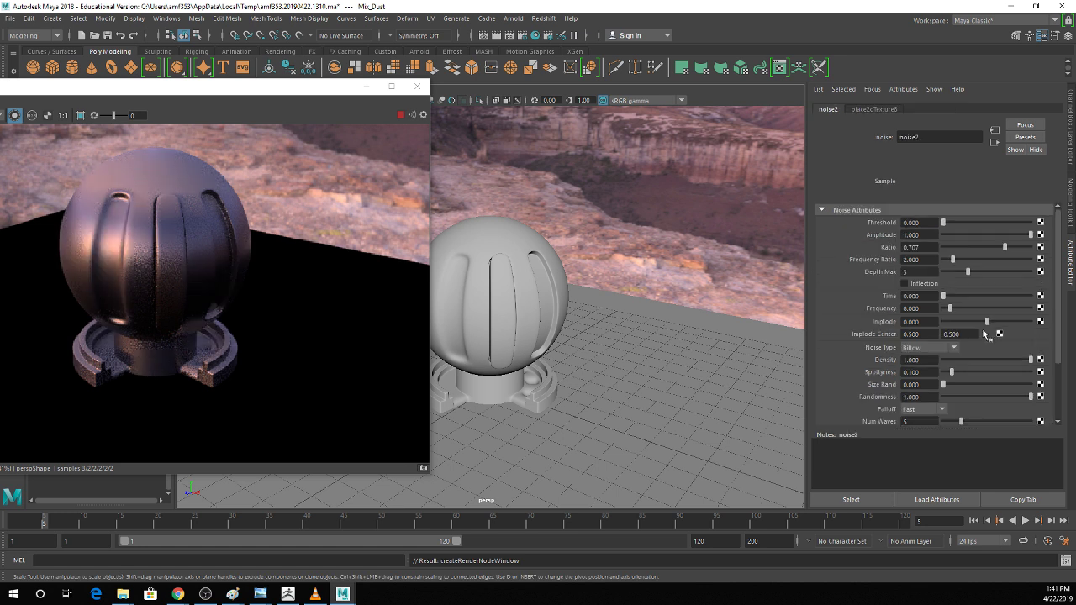
Set the Repeat UV of the noise texture's 2D placement to 20 by 20.
click(874, 109)
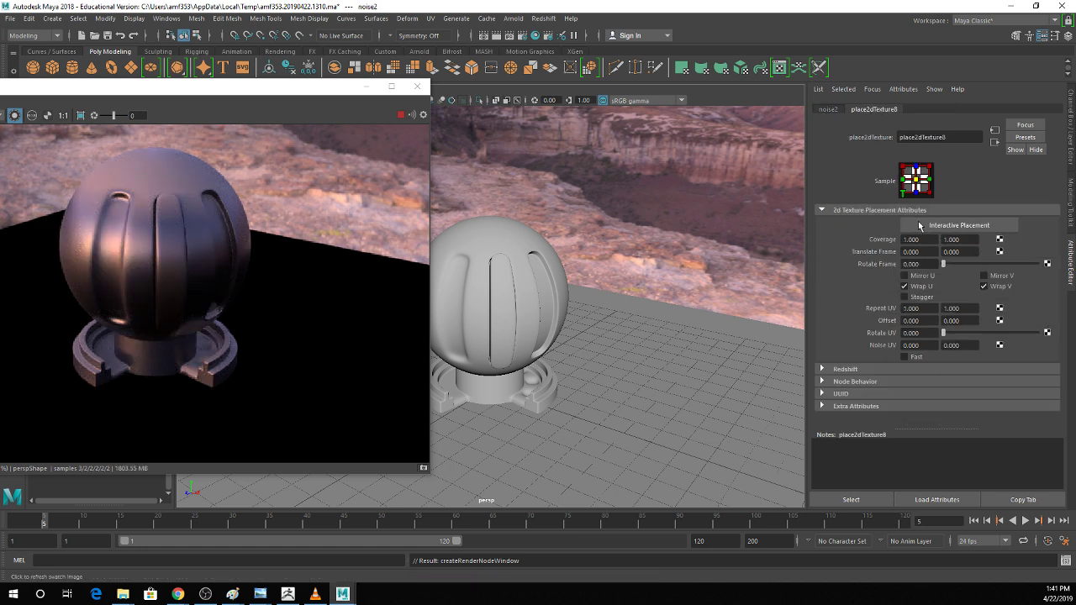
double_click(916, 309)
text(20)
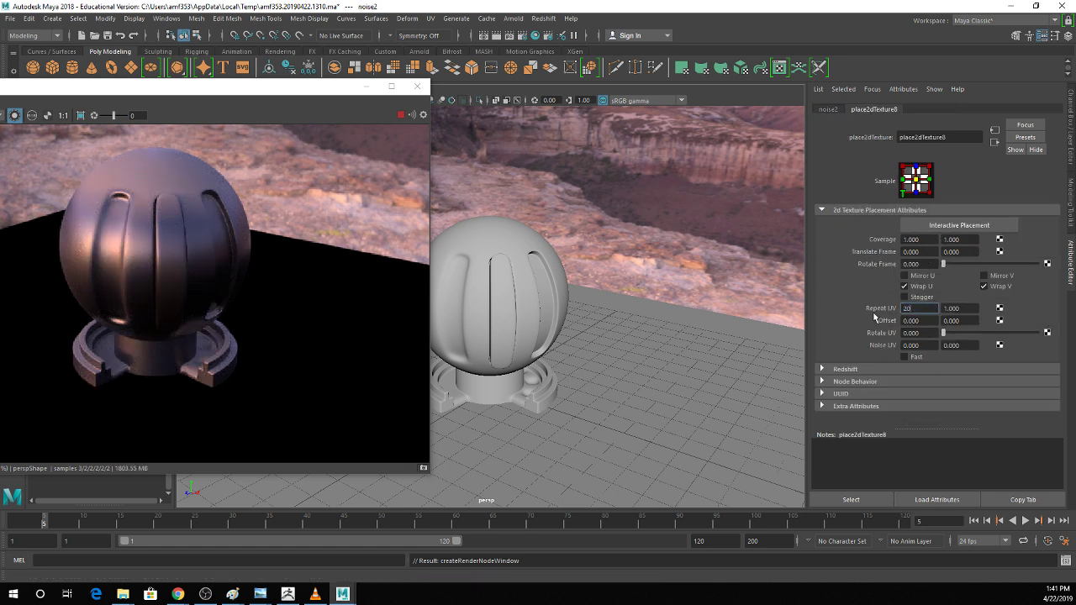
key(Tab)
text(20)
key(Tab)
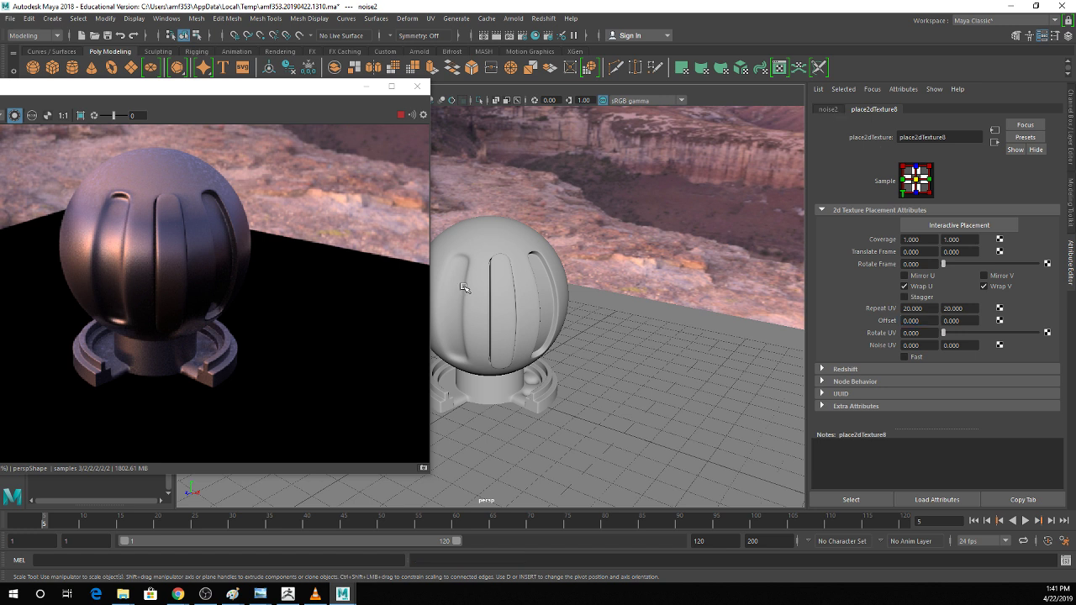
Reopen the Dust shader through the sphere's Mix_Dust material and lighten its Base Color.
click(478, 245)
click(948, 109)
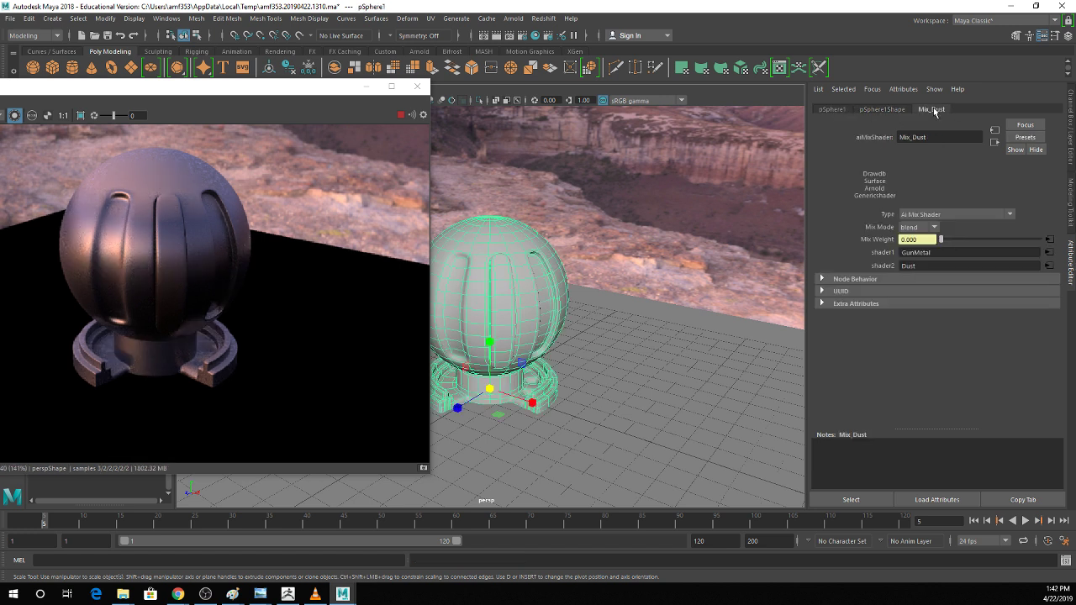
click(1048, 265)
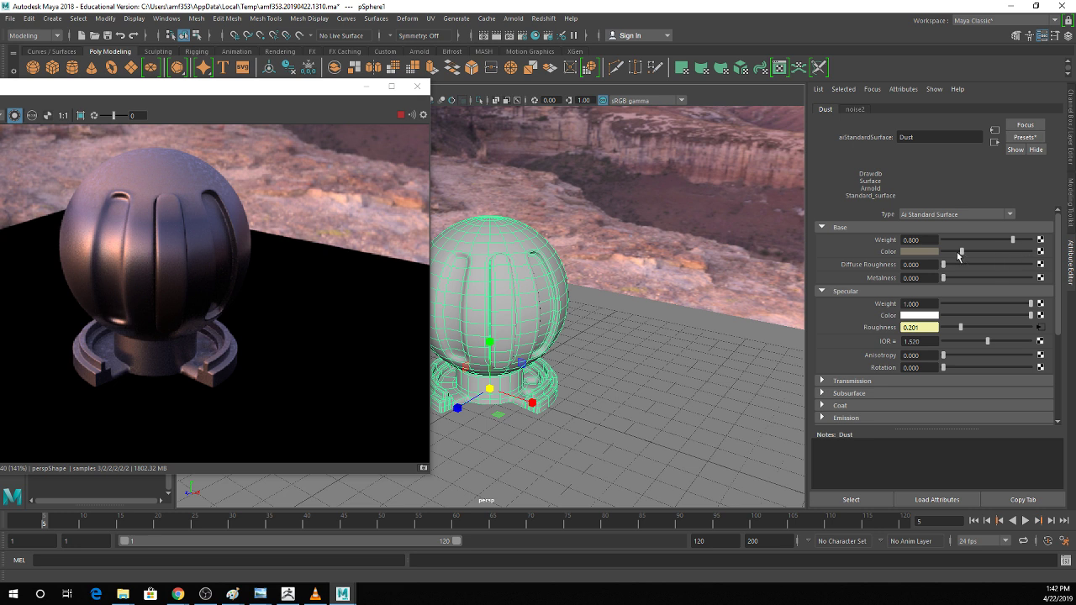
drag(959, 256, 996, 255)
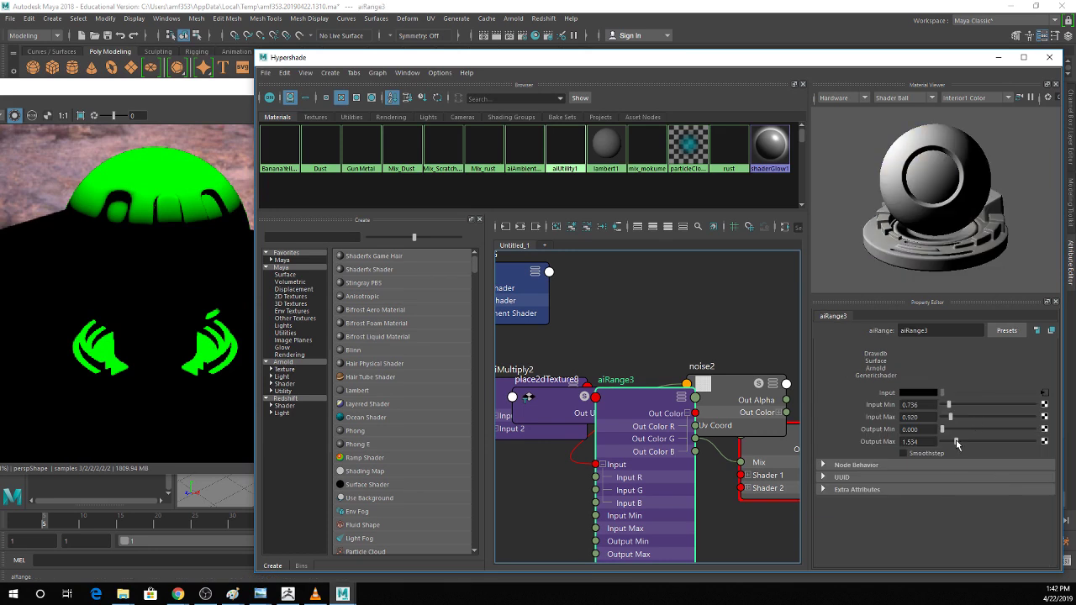
Lower the Output Max of aiRange3 to about 1.227, keep Input Max at 0.920 and compare the mask with Mix_Dust in the render.
mouse_move(956, 444)
mouse_down()
mouse_move(949, 416)
mouse_move(976, 420)
mouse_up()
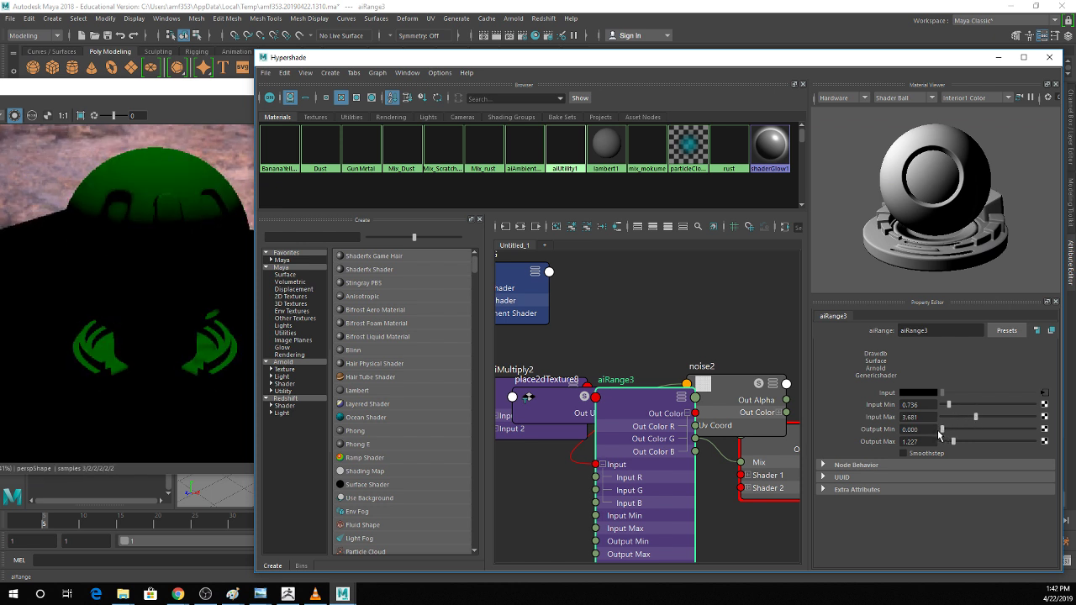
click(762, 464)
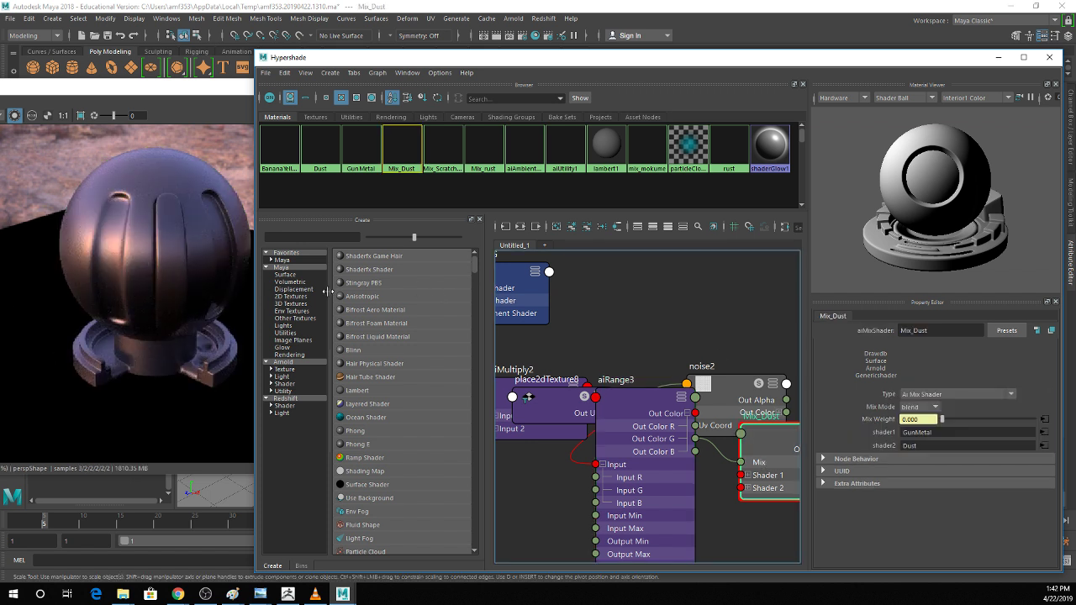
click(616, 380)
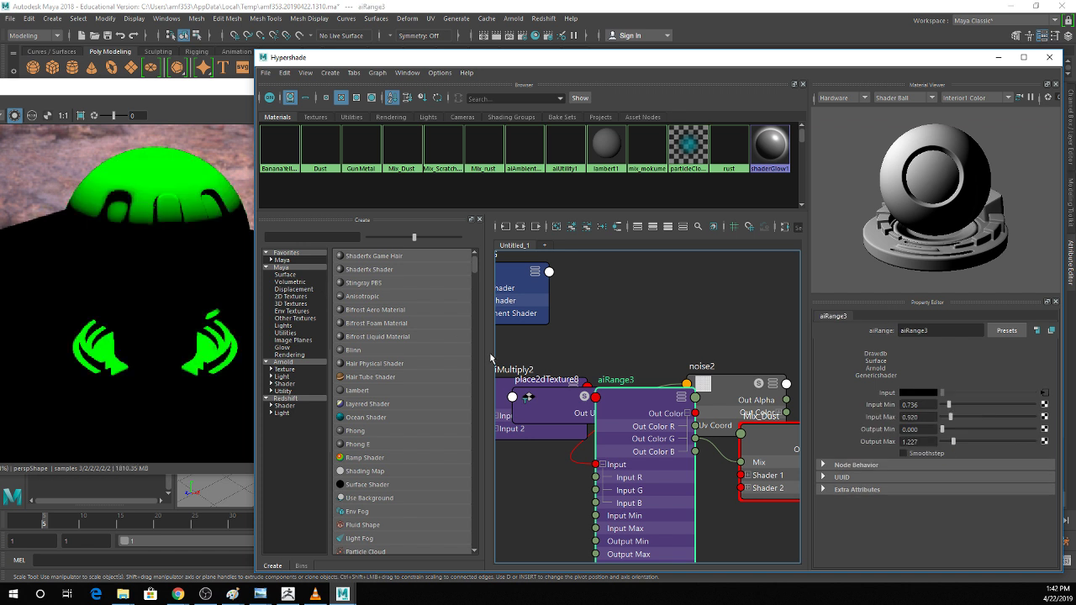
click(761, 442)
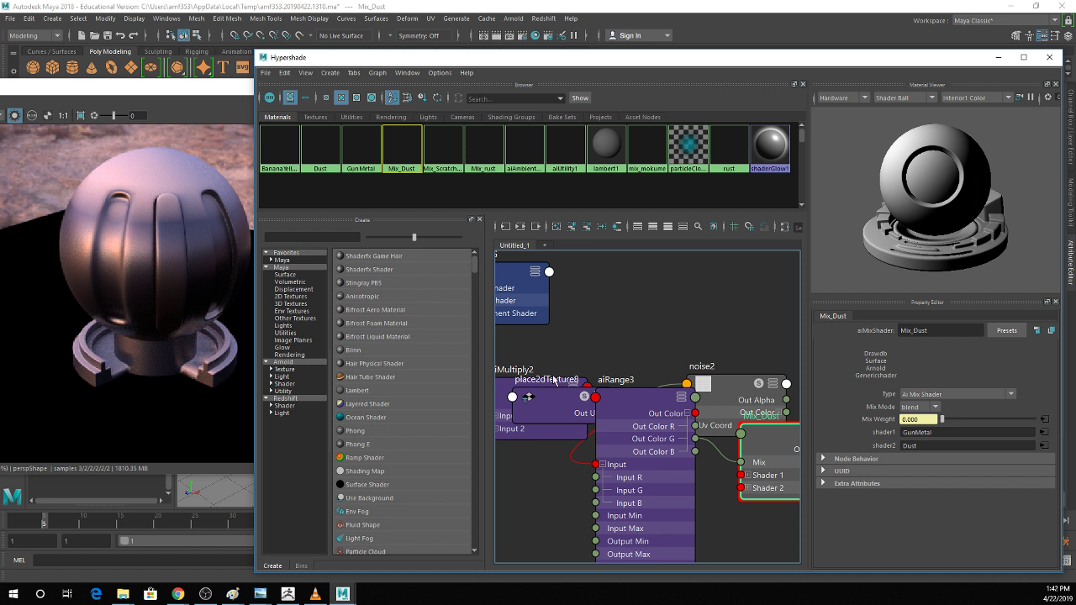
Spread out the overlapping aiUtility1, place2dTexture8, aiMultiply2, noise2 and aiRange3 nodes in the material graph.
scroll(557, 374, down, 3)
alt+middle_drag(559, 373, 670, 352)
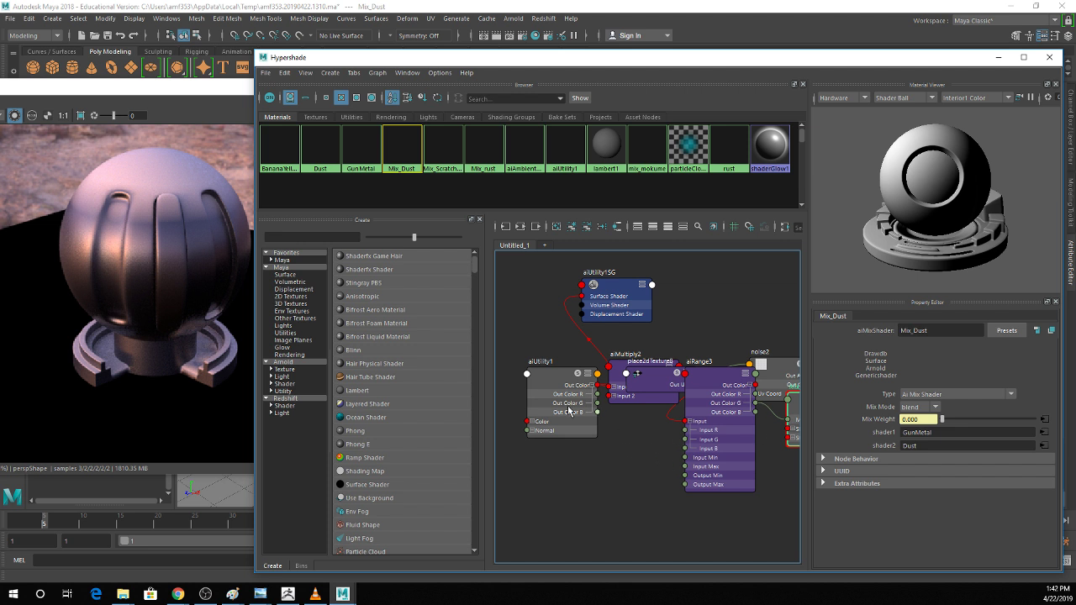
drag(543, 378, 497, 382)
drag(646, 372, 715, 285)
drag(632, 368, 593, 375)
drag(708, 374, 690, 391)
drag(778, 368, 777, 325)
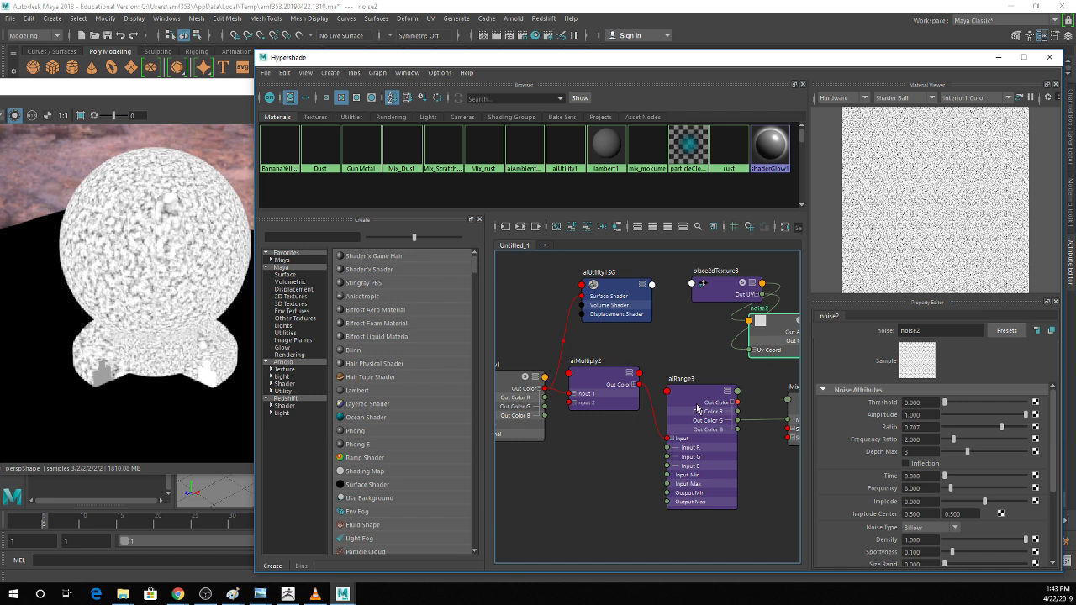
drag(697, 406, 694, 377)
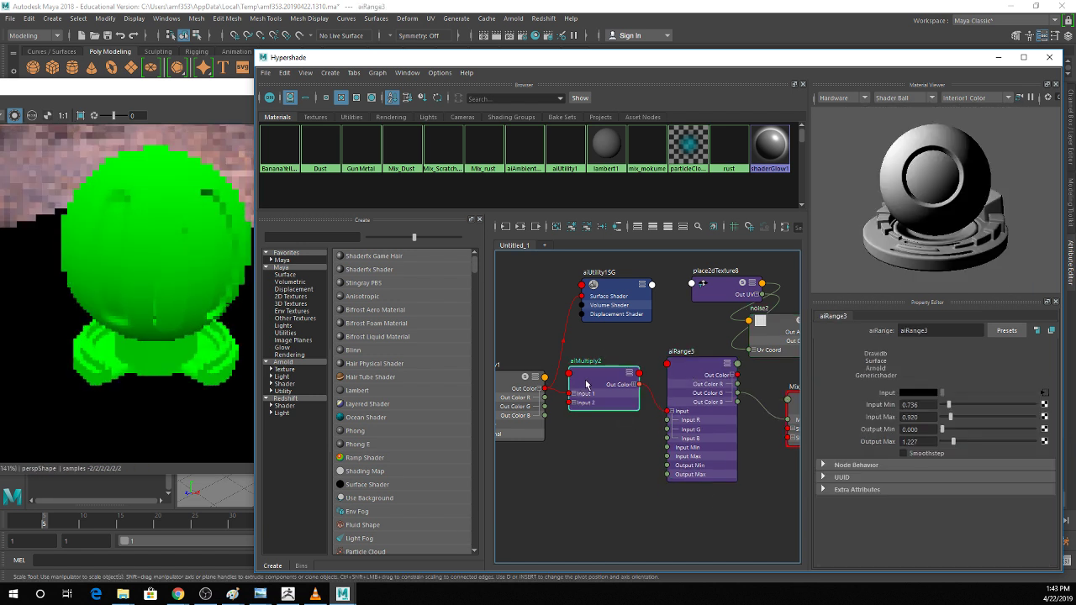
Try masking by the red channel: set Input 2 of aiMultiply2 to red and connect aiRange3's Out Color R to Mix_Dust's Mix.
click(527, 394)
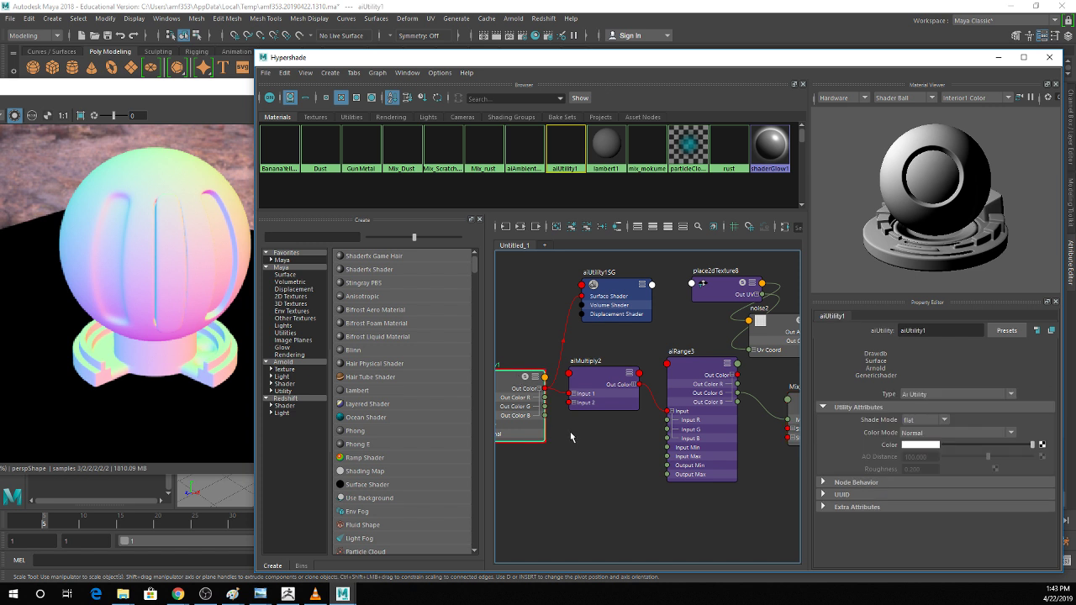
click(607, 376)
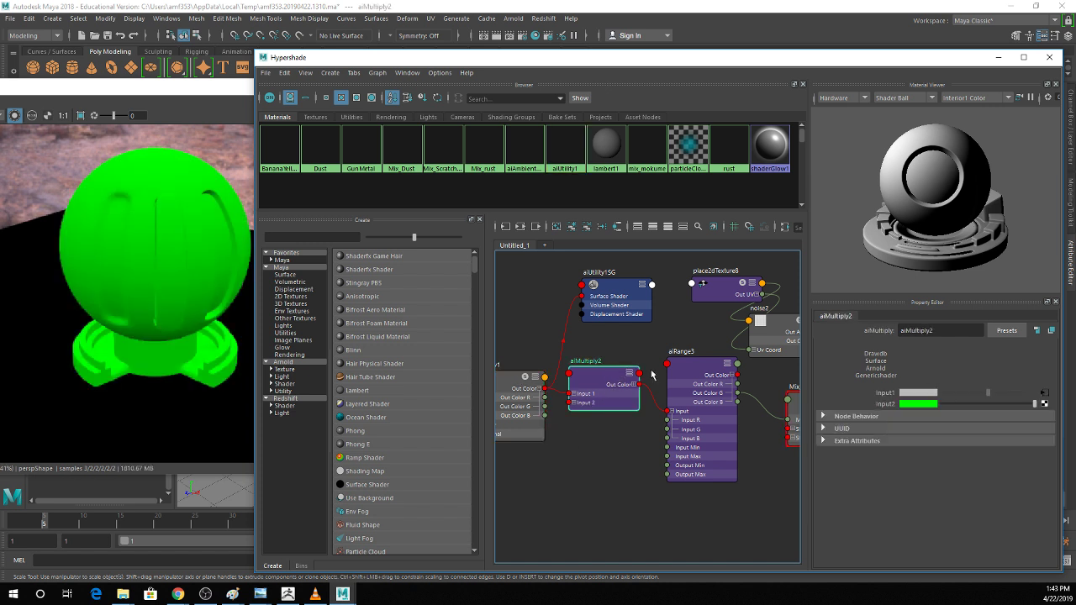
click(918, 404)
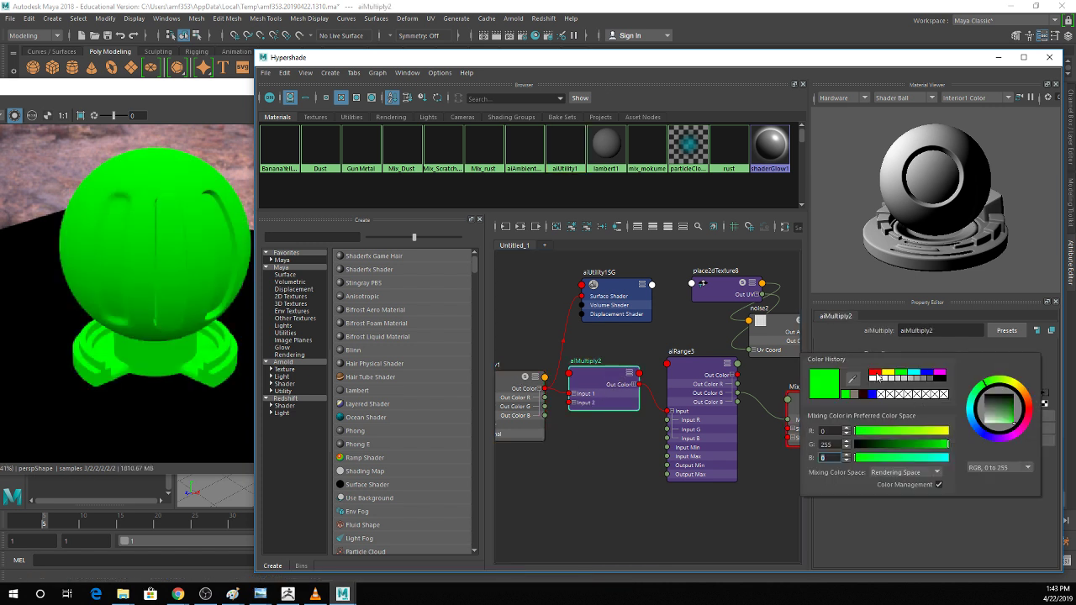
click(876, 374)
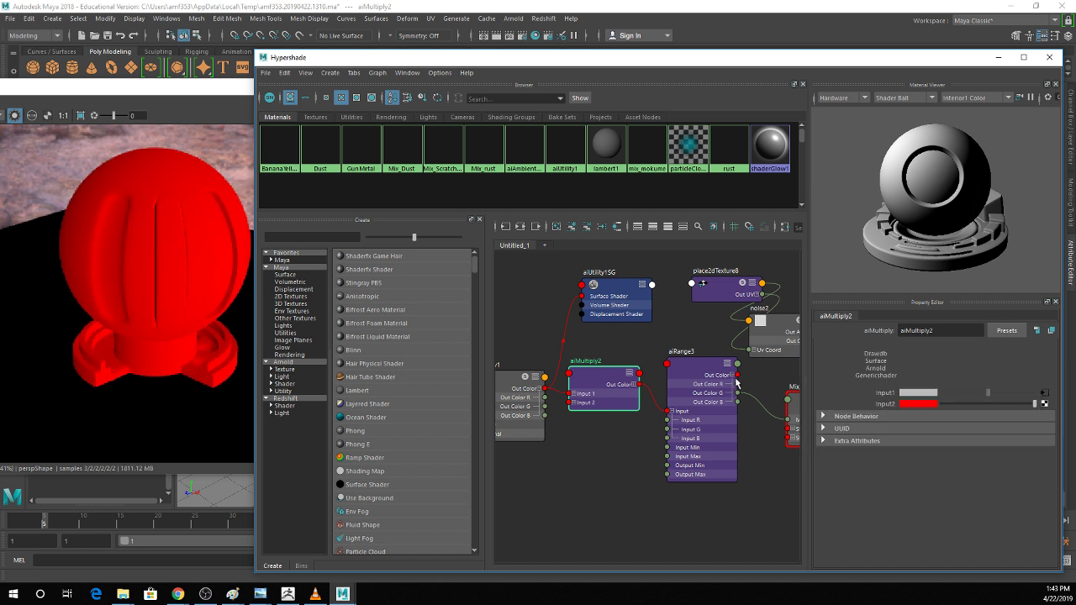
drag(737, 385, 788, 420)
alt+middle_drag(732, 471, 625, 482)
click(706, 422)
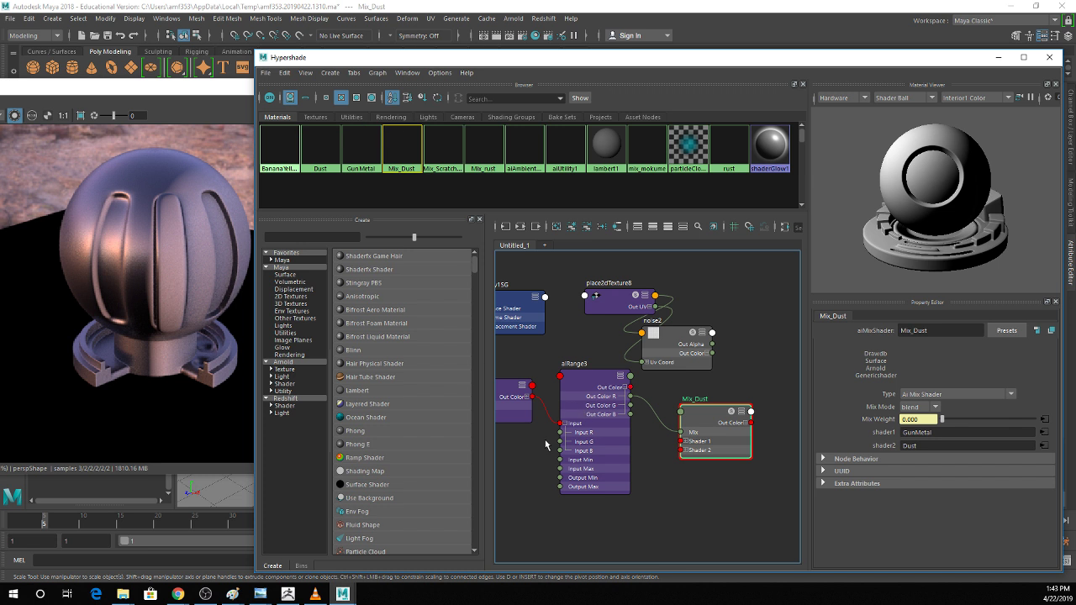
Set Input 2 of aiMultiply2 back to green and reconnect aiRange3's Out Color G to Mix_Dust's Mix.
middle_drag(541, 517, 676, 485)
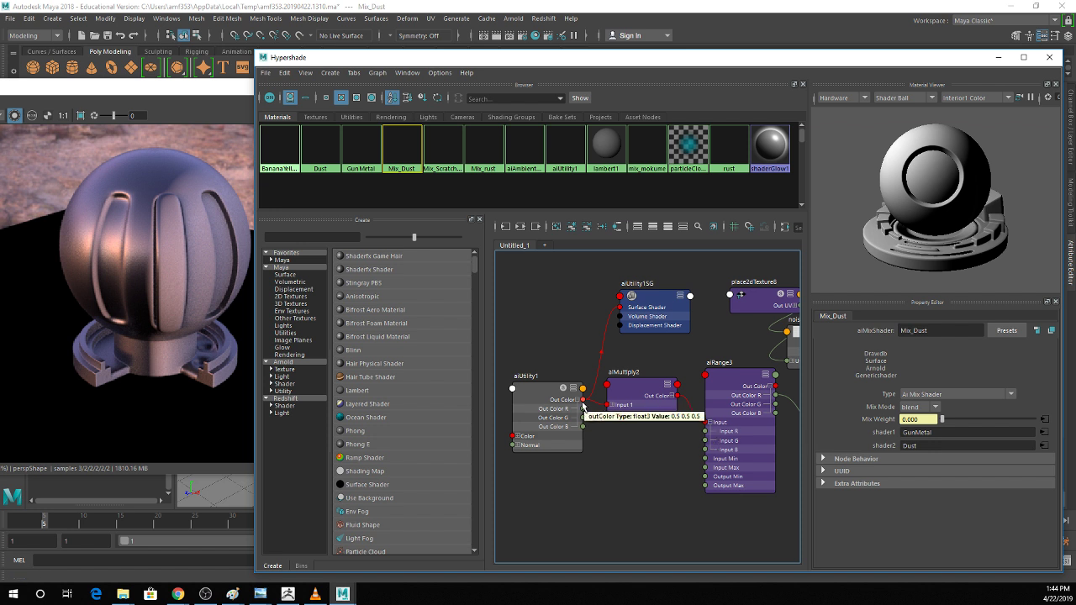
drag(584, 405, 613, 406)
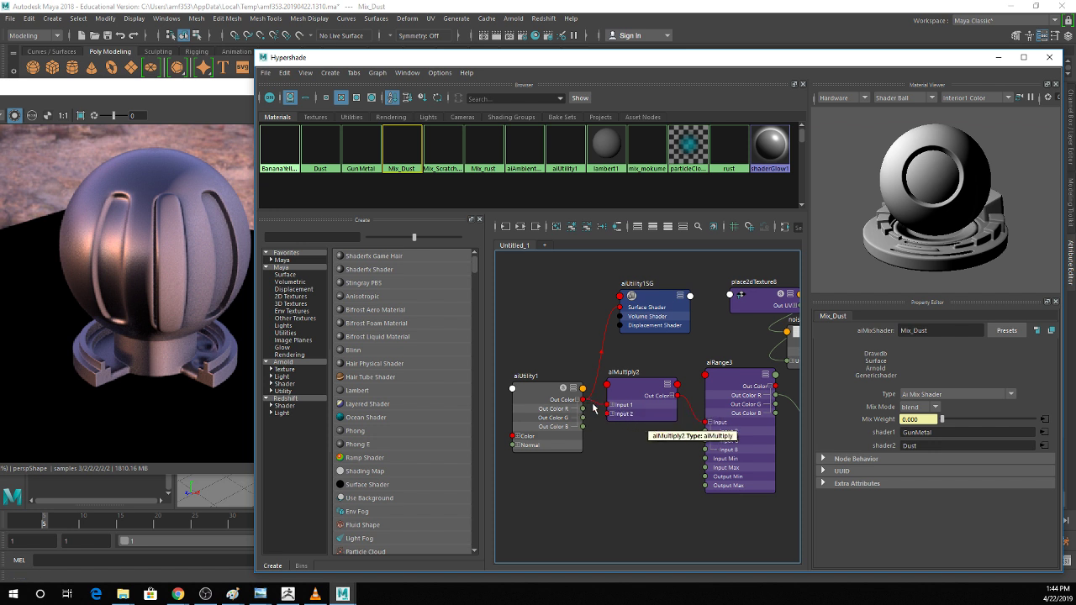
click(641, 371)
click(923, 404)
click(899, 368)
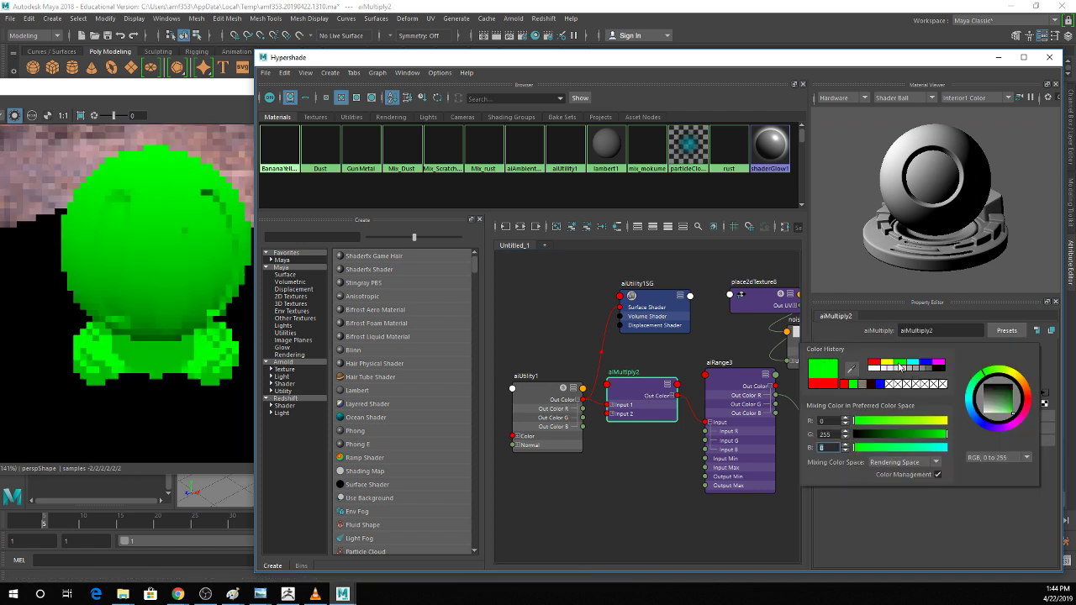
click(532, 528)
alt+middle_drag(740, 443, 564, 449)
click(543, 385)
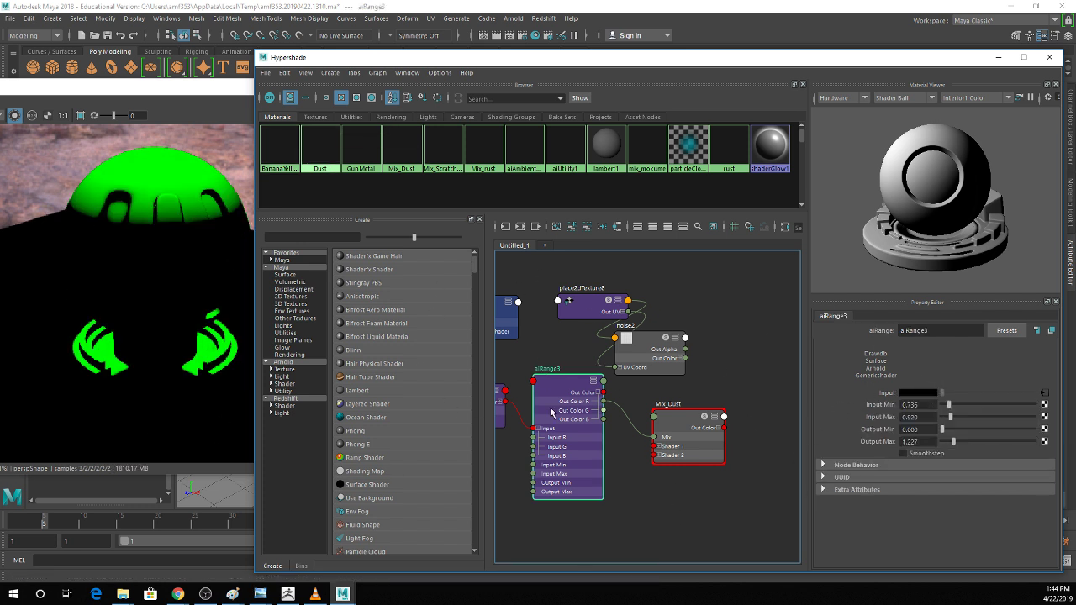
drag(604, 411, 654, 438)
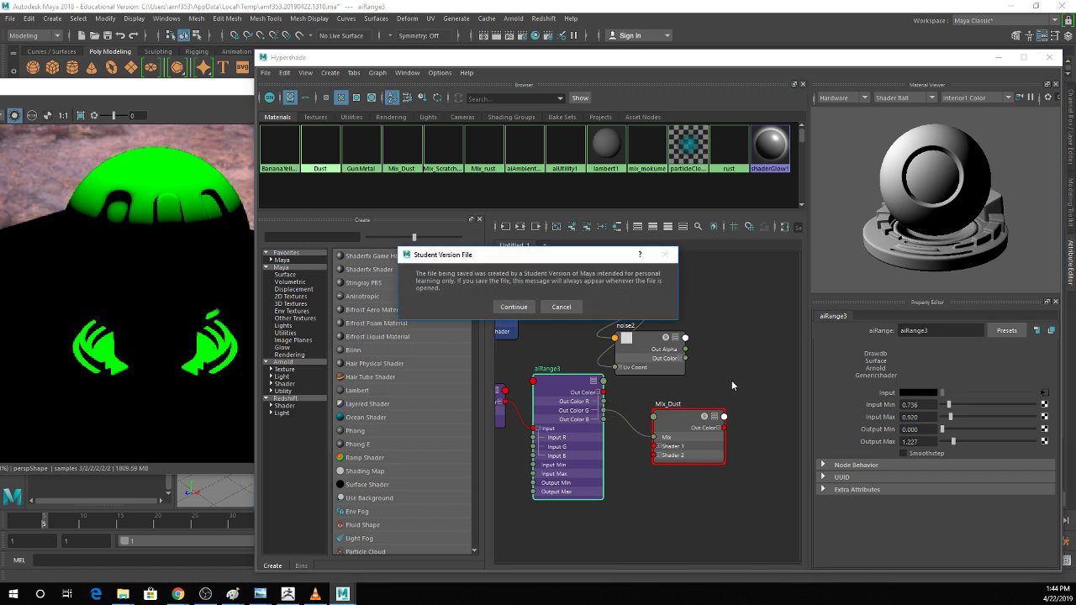
Replace shader1 of Mix_Dust with BananaYellow and save the scene, accepting the student version notice.
key(Return)
click(690, 419)
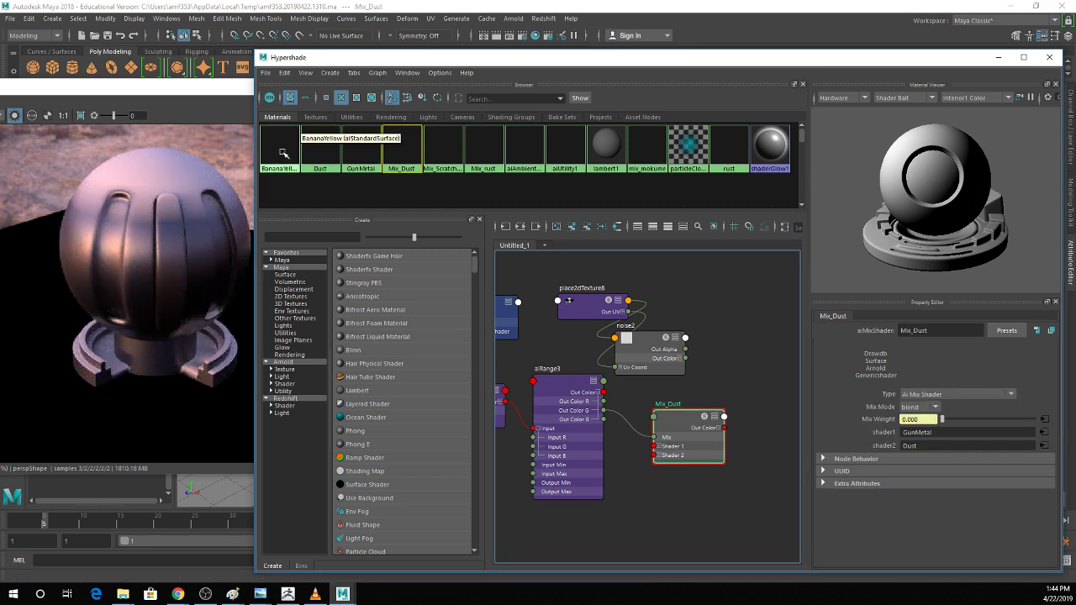
drag(286, 151, 884, 440)
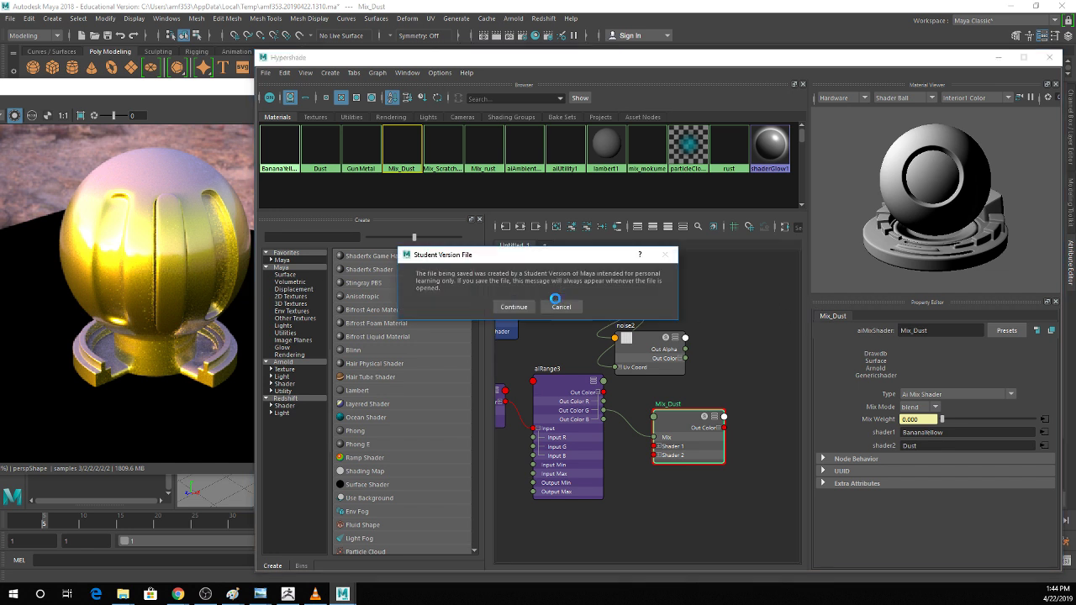
click(524, 307)
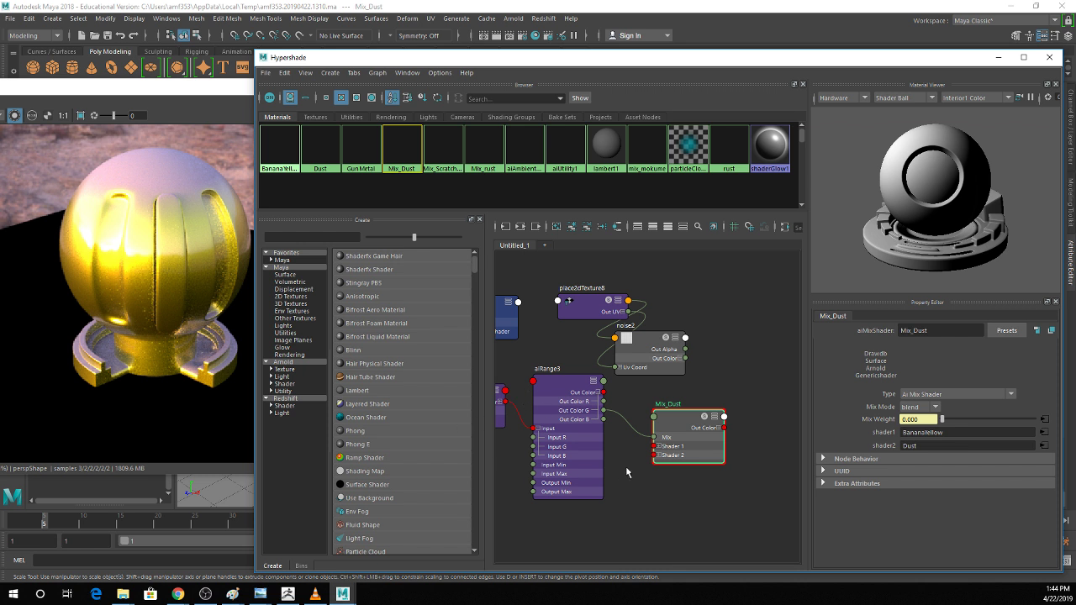
click(687, 530)
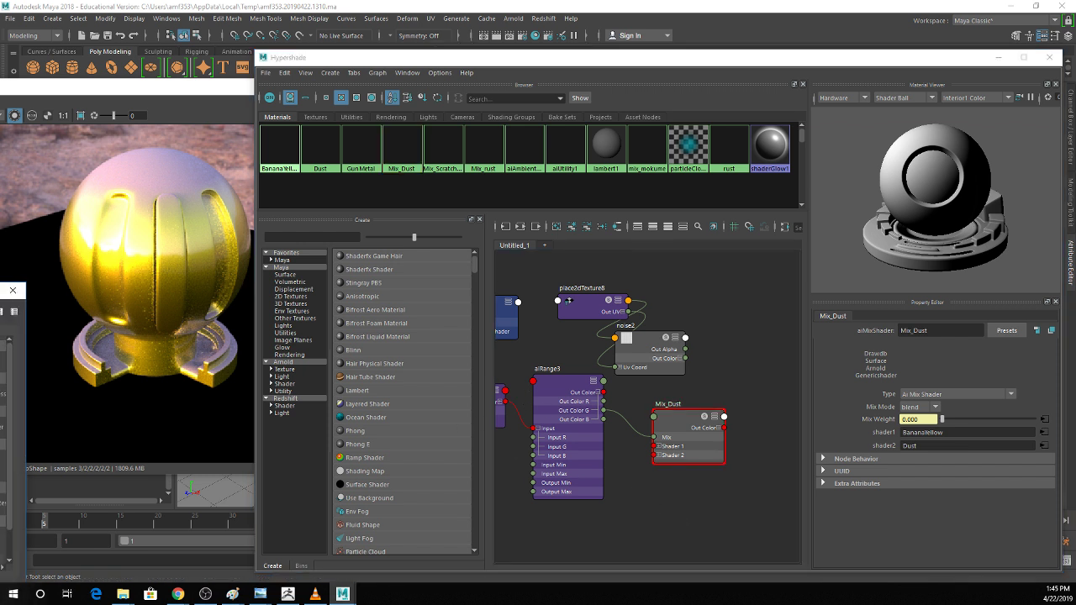
key(ctrl+shift+s)
drag(647, 113, 653, 112)
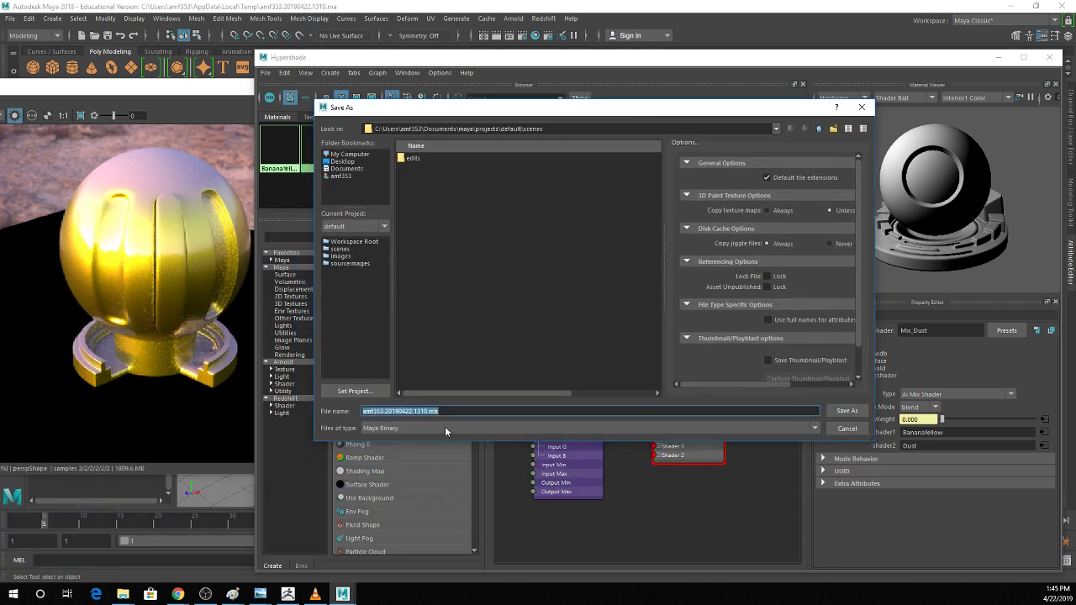
click(399, 428)
click(428, 437)
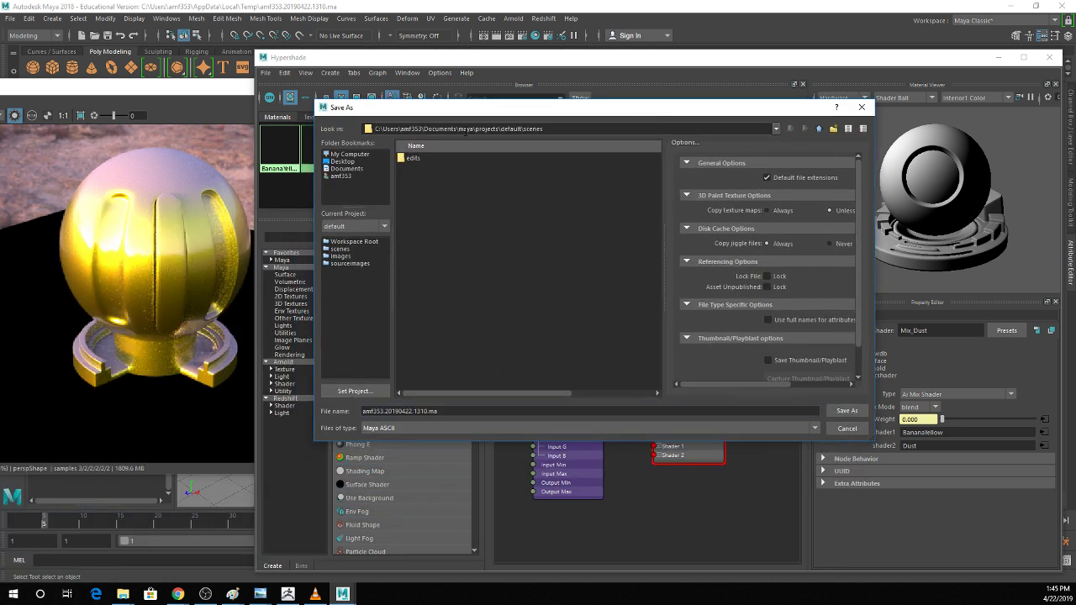
click(349, 163)
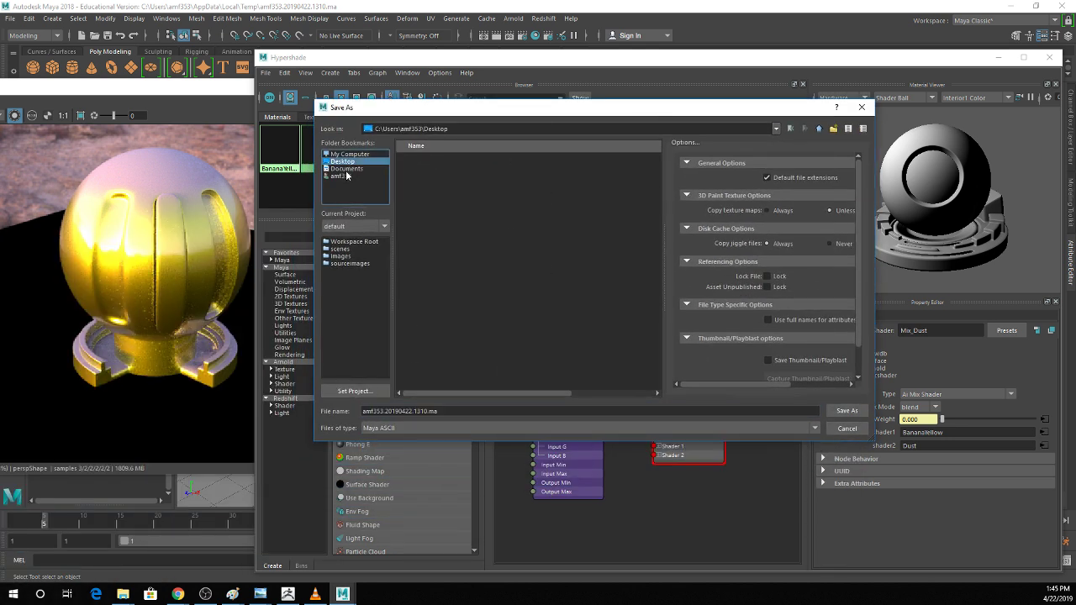
click(861, 107)
click(10, 18)
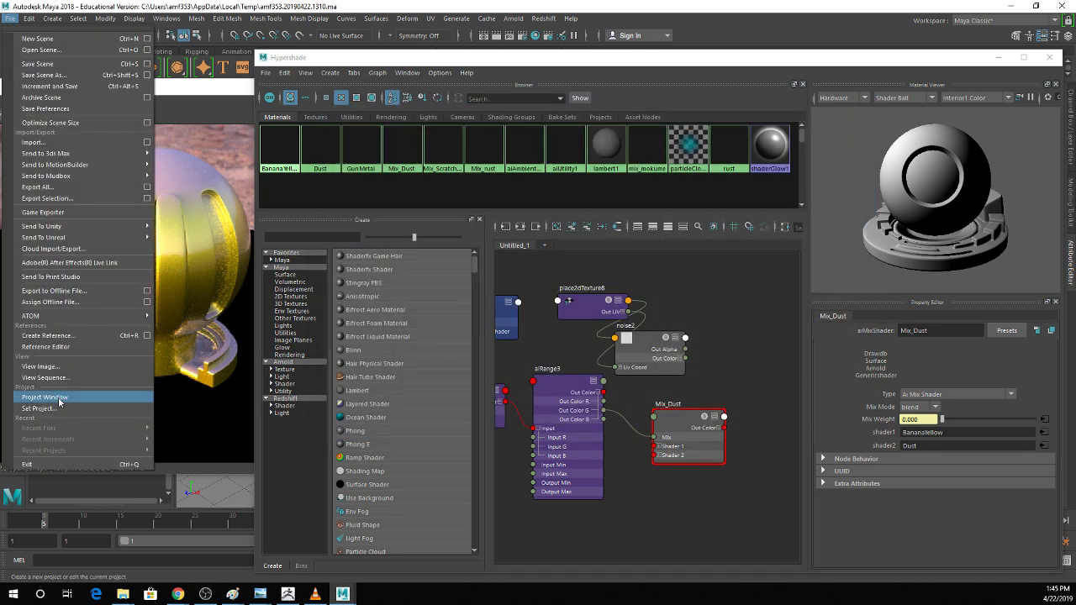
click(39, 408)
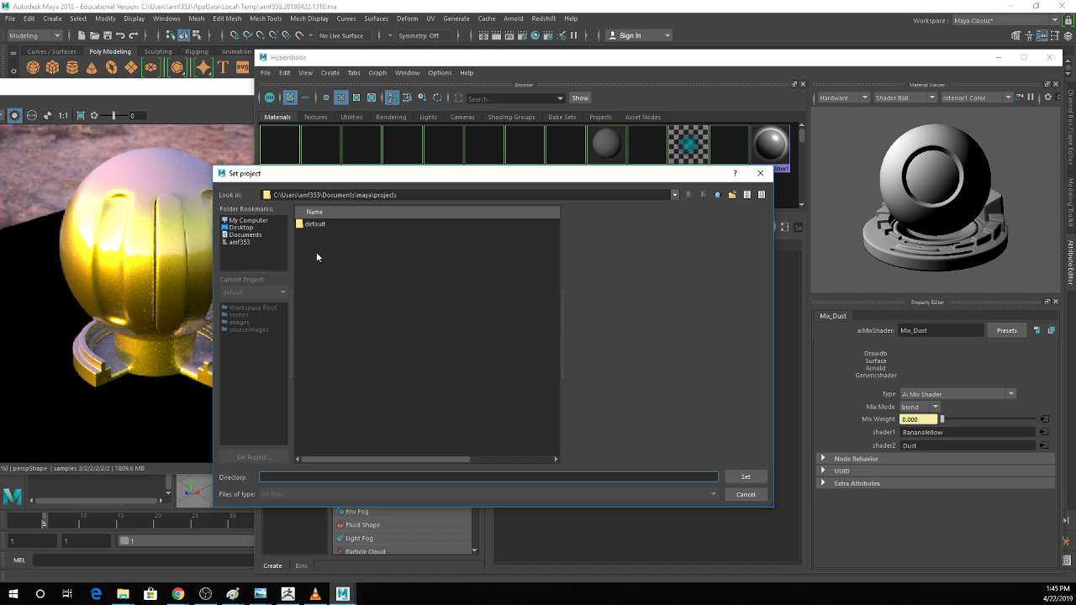
click(249, 228)
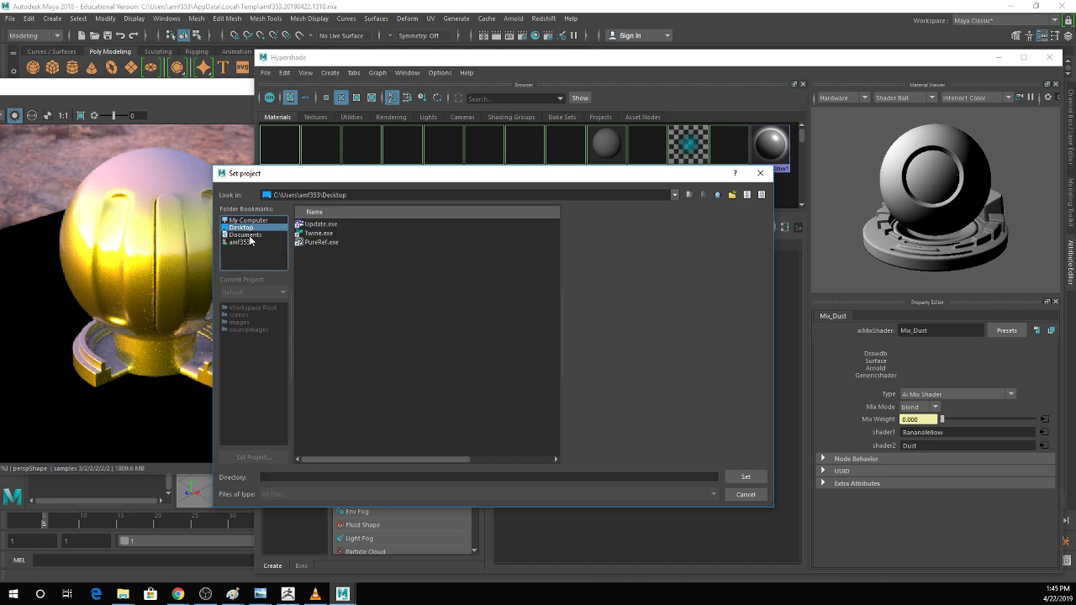
click(244, 242)
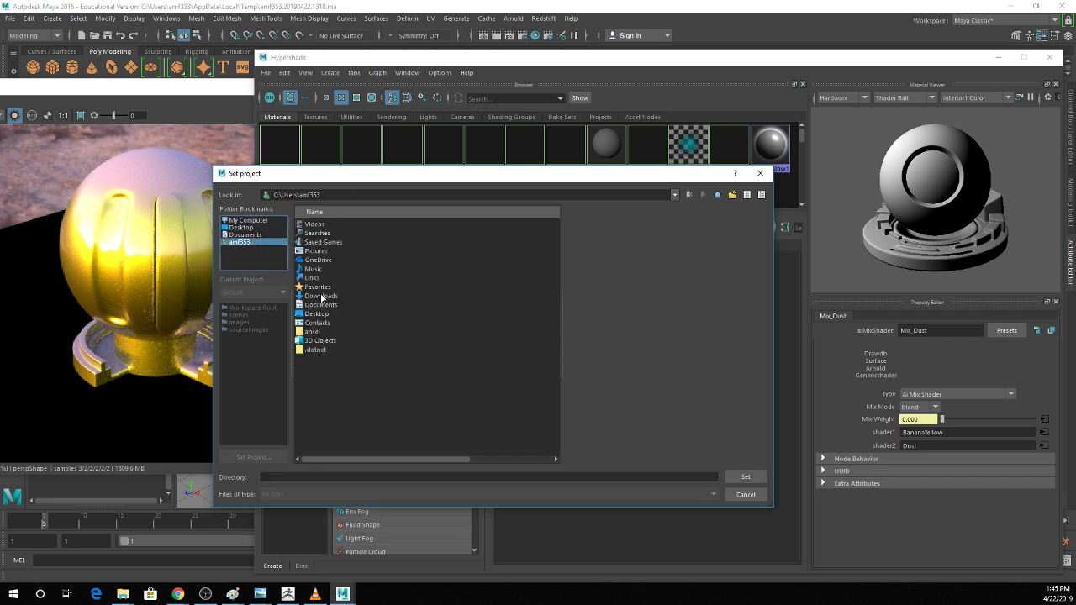
double_click(320, 295)
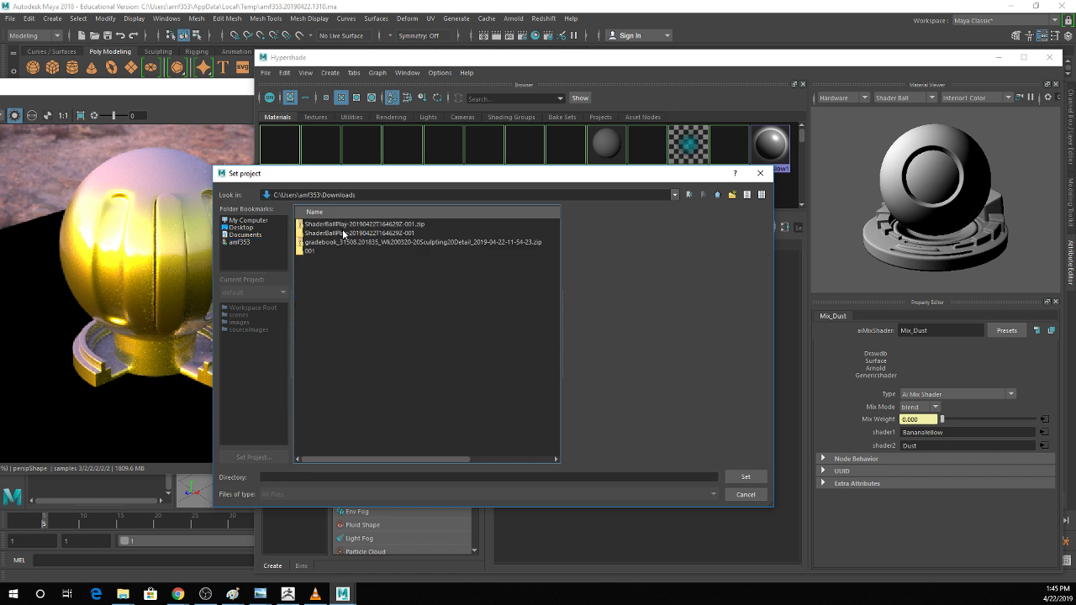
double_click(343, 233)
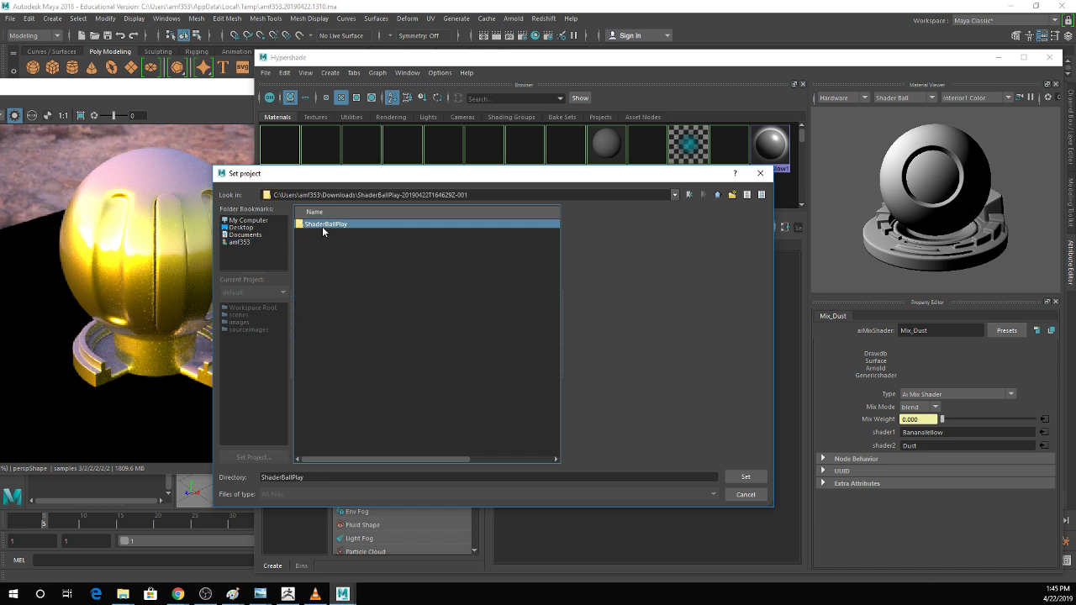
double_click(322, 224)
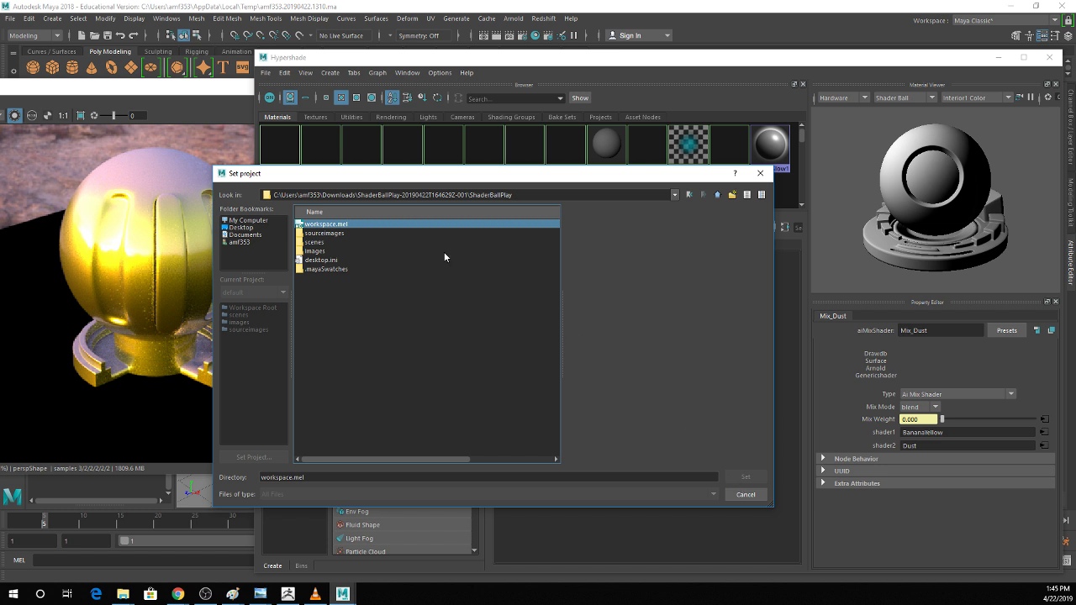
click(717, 194)
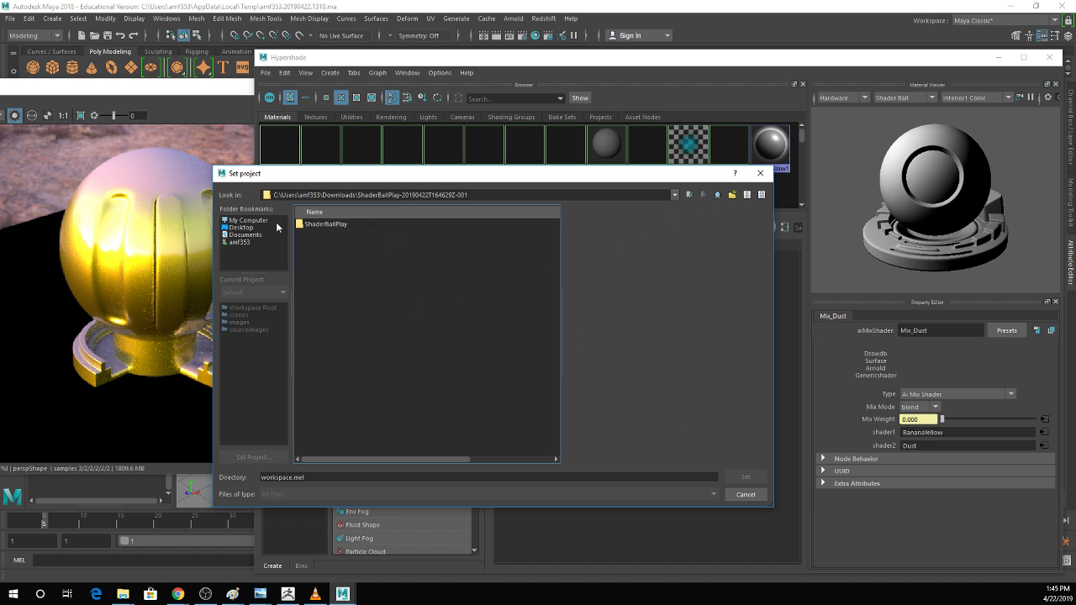
double_click(312, 224)
click(740, 496)
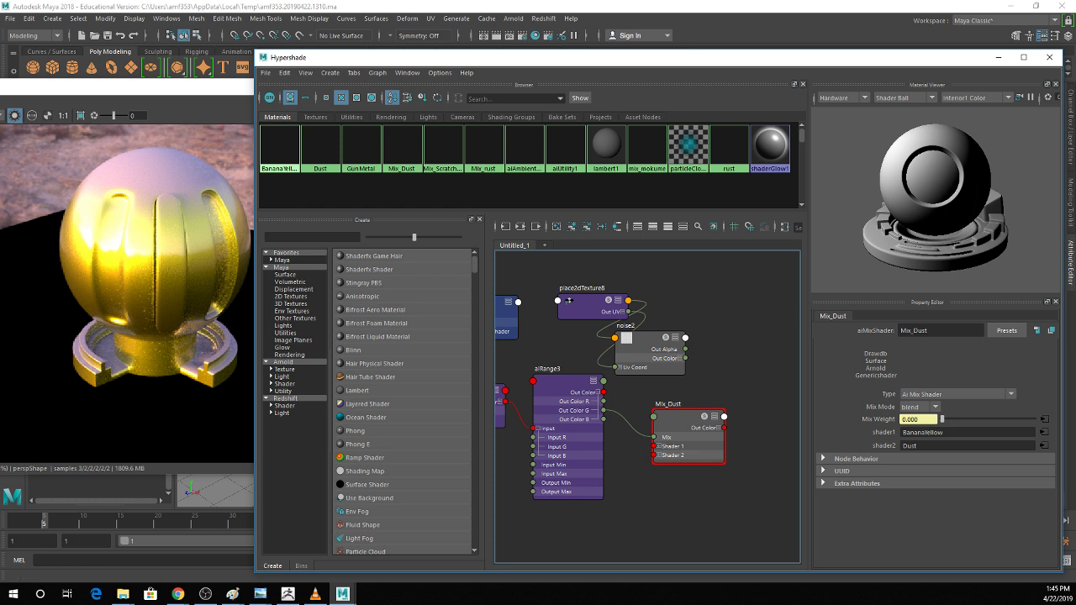
Switch to Paint to look at the saved render ArnoldRender01.jpeg, and return to Maya.
click(232, 594)
click(234, 546)
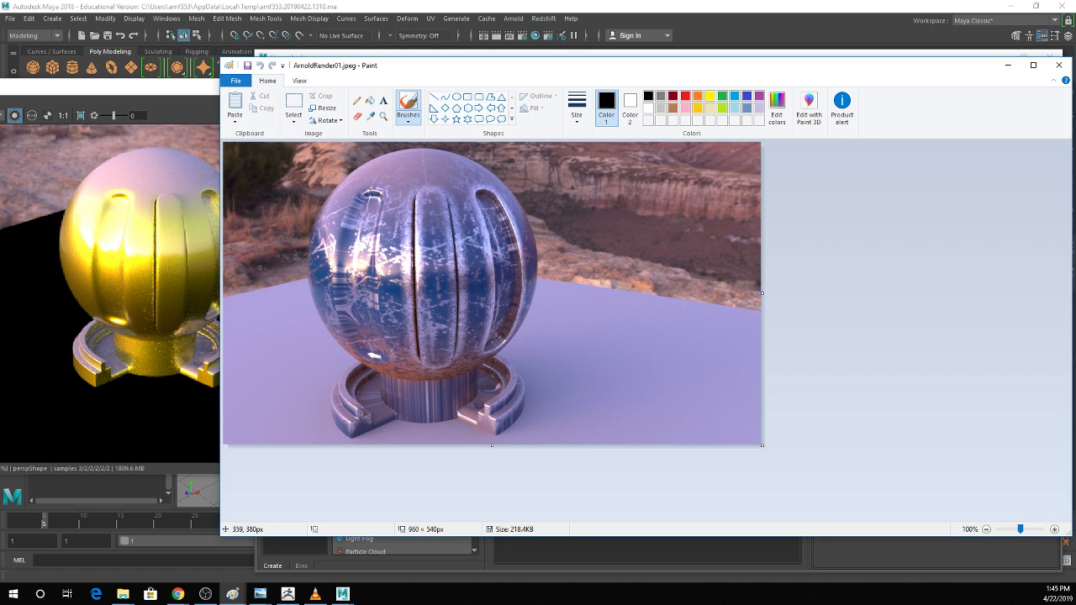
click(1008, 65)
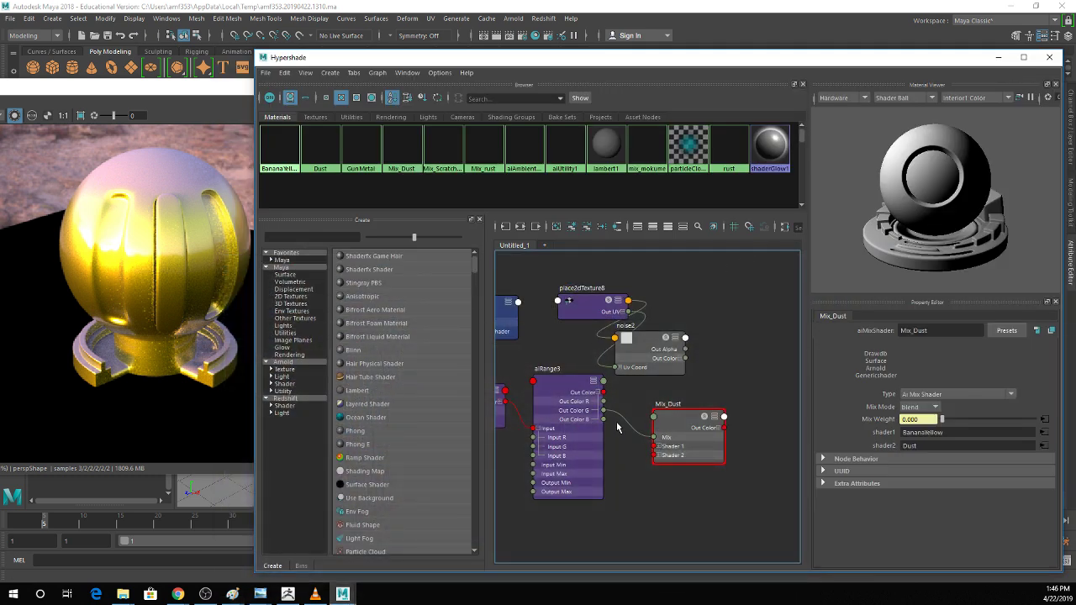
Graph the input and output connections of the Mix_Dust shader in the Hypershade.
click(670, 422)
key(a)
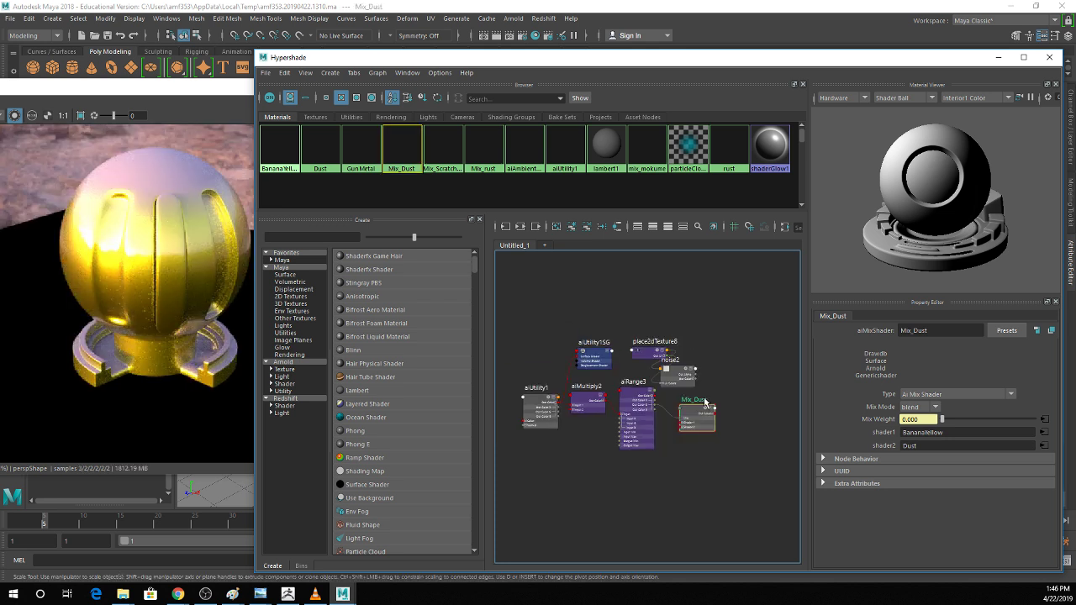
click(520, 226)
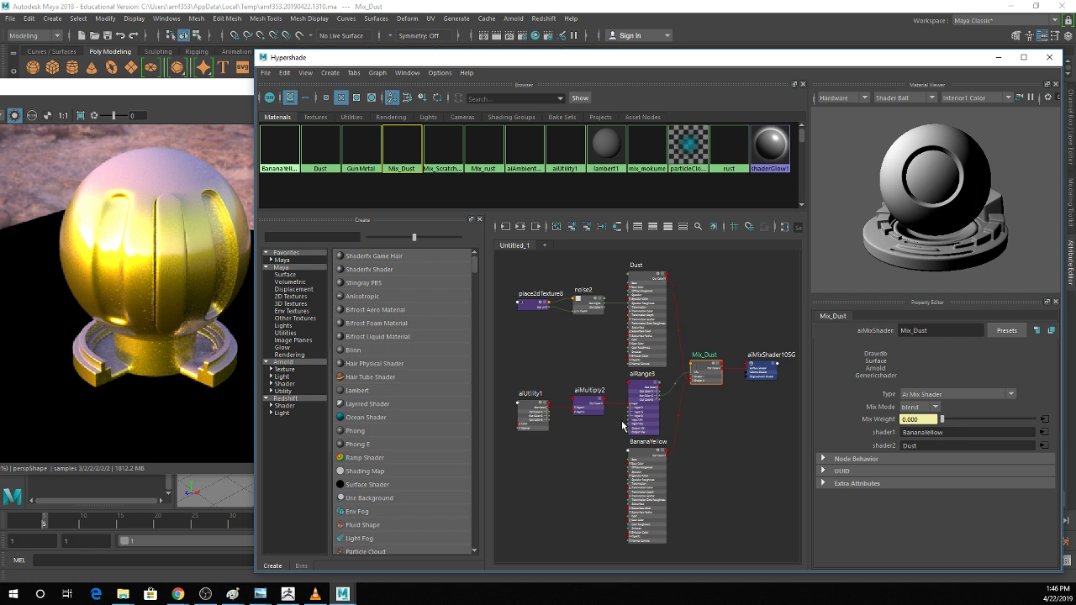
Rename the noise2 node feeding the Dust shader as noise_dustRoughness.
click(587, 303)
double_click(925, 330)
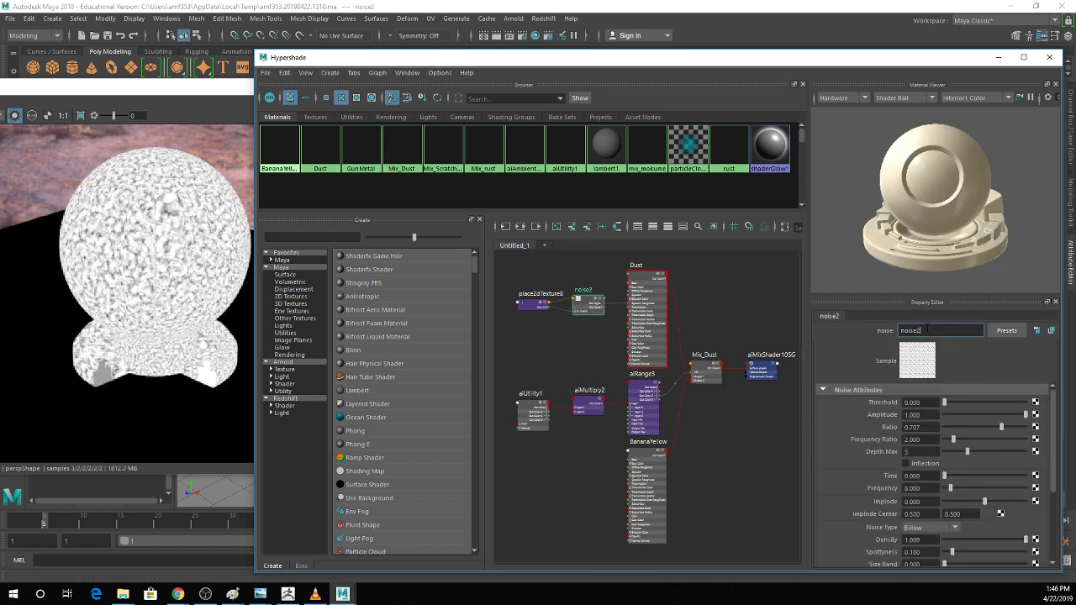
text(noise)
text(_c)
text(ustRoughness)
key(Return)
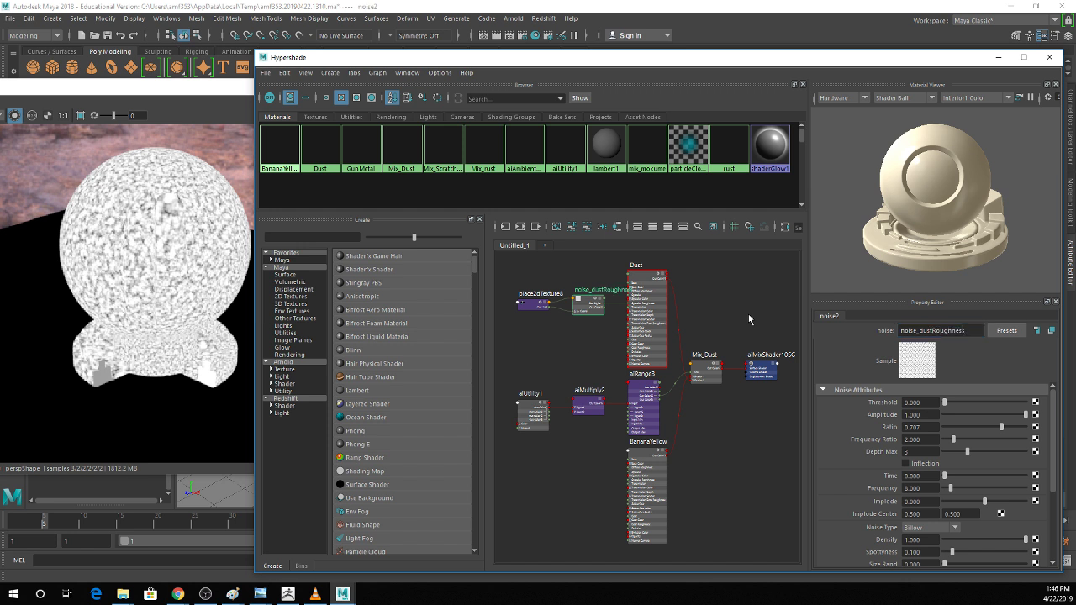
Find the ramp1 texture among the scene's textures, rename it as ramp_mokme, and return to the materials list.
click(351, 117)
click(315, 117)
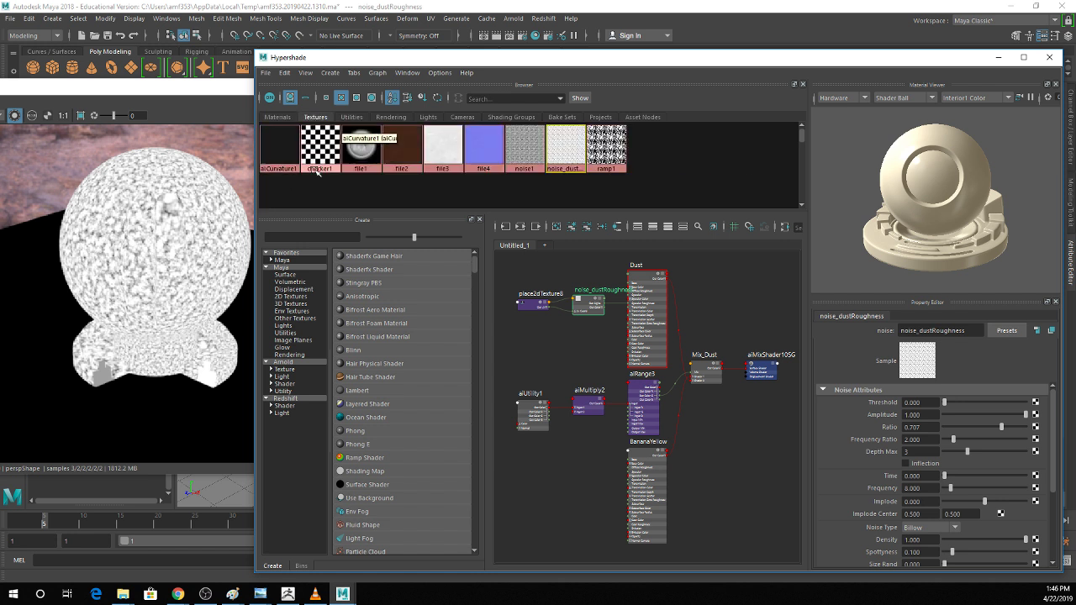
click(523, 166)
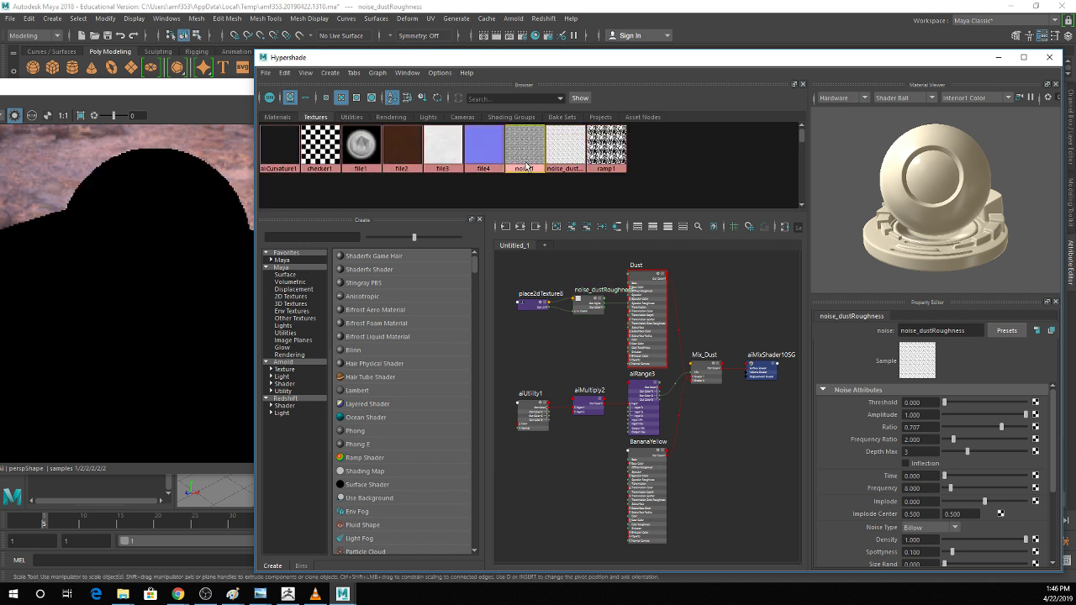
click(614, 161)
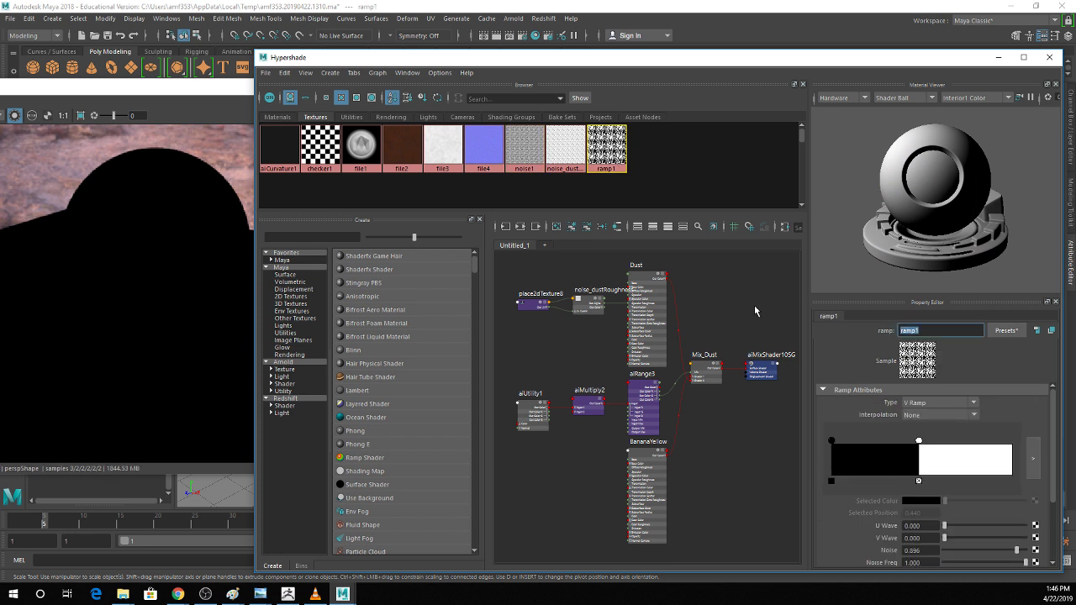
text(ramp_mokme)
key(Return)
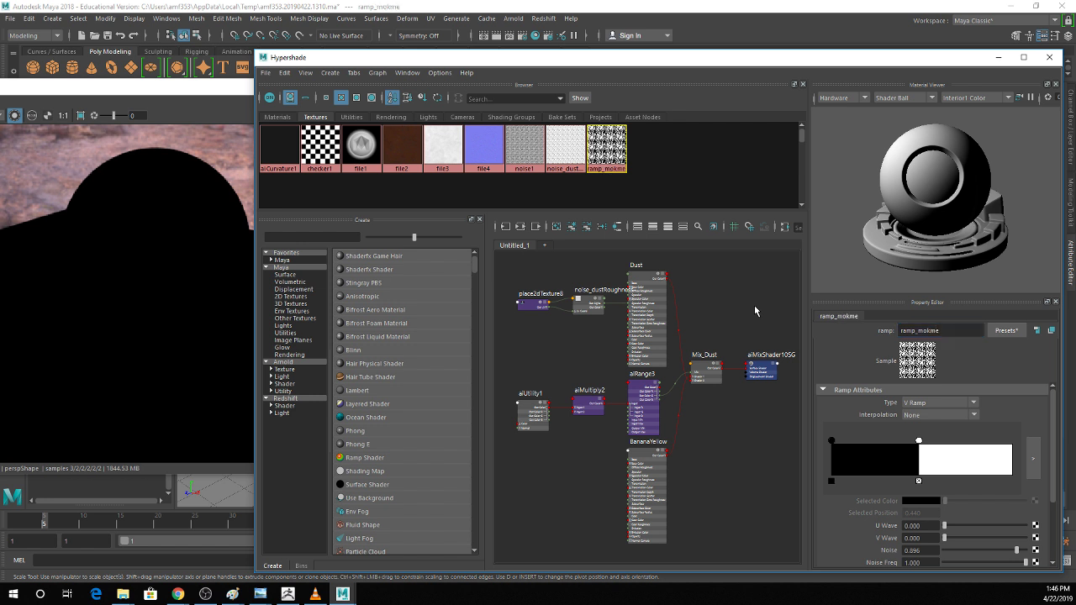
click(277, 117)
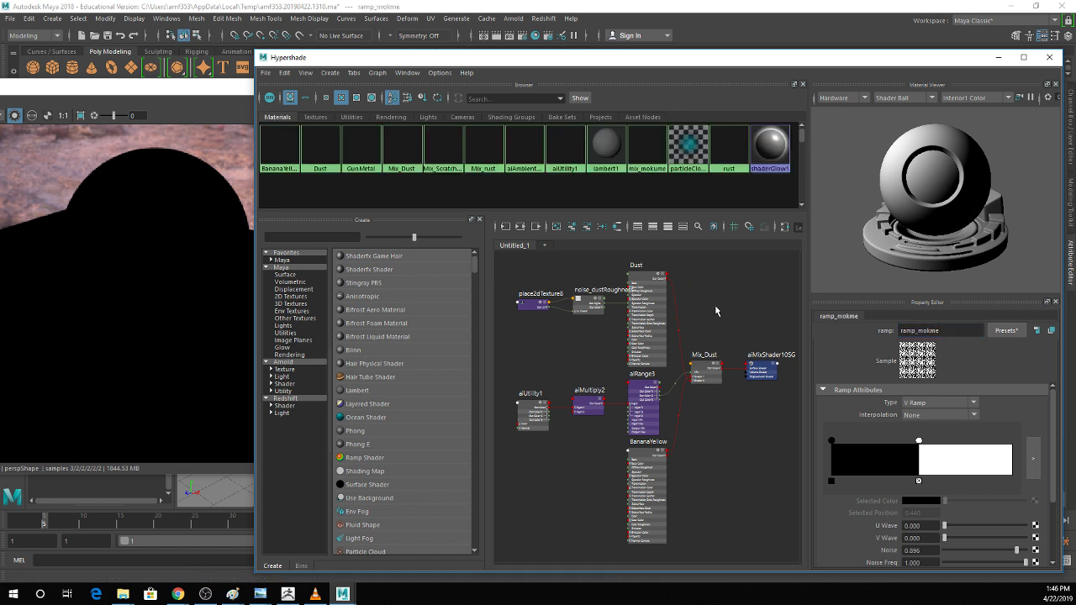
Move the Hypershade aside to uncover the viewport, and assign the Mix_Scratch material to the shader ball pSphere1.
drag(628, 57, 701, 116)
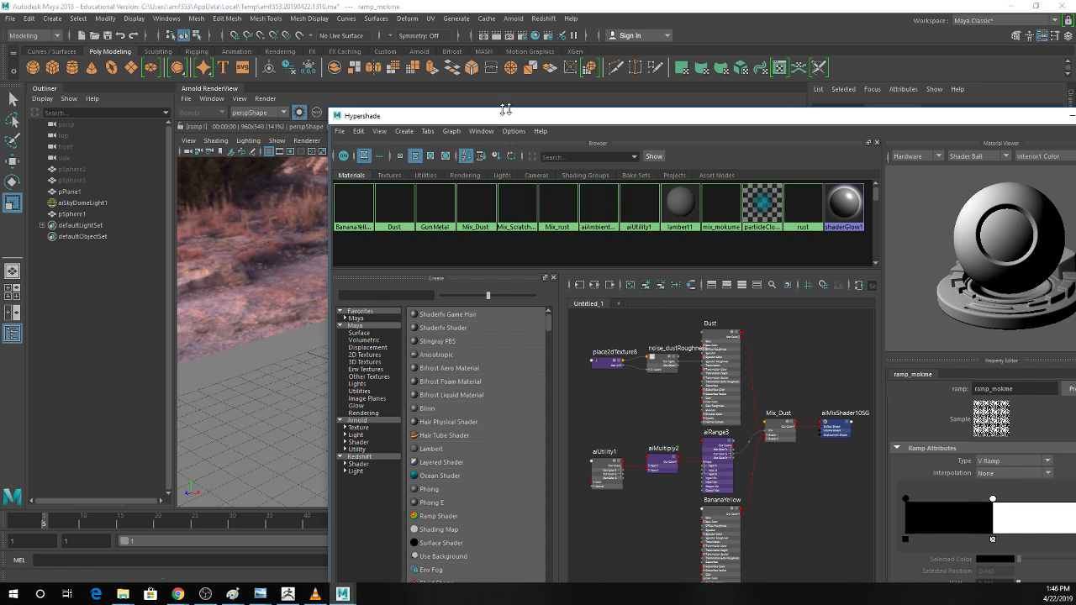
drag(512, 112, 660, 97)
middle_drag(673, 186, 445, 322)
click(445, 322)
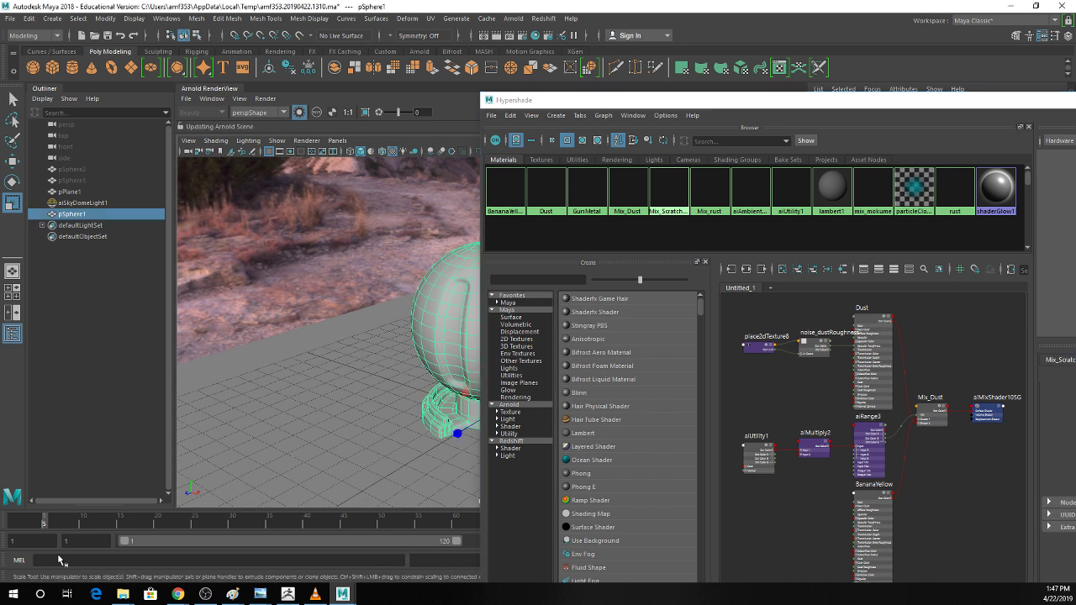
Save the scene, accepting the student version notice.
click(510, 18)
click(519, 50)
key(q)
click(238, 323)
key(ctrl+s)
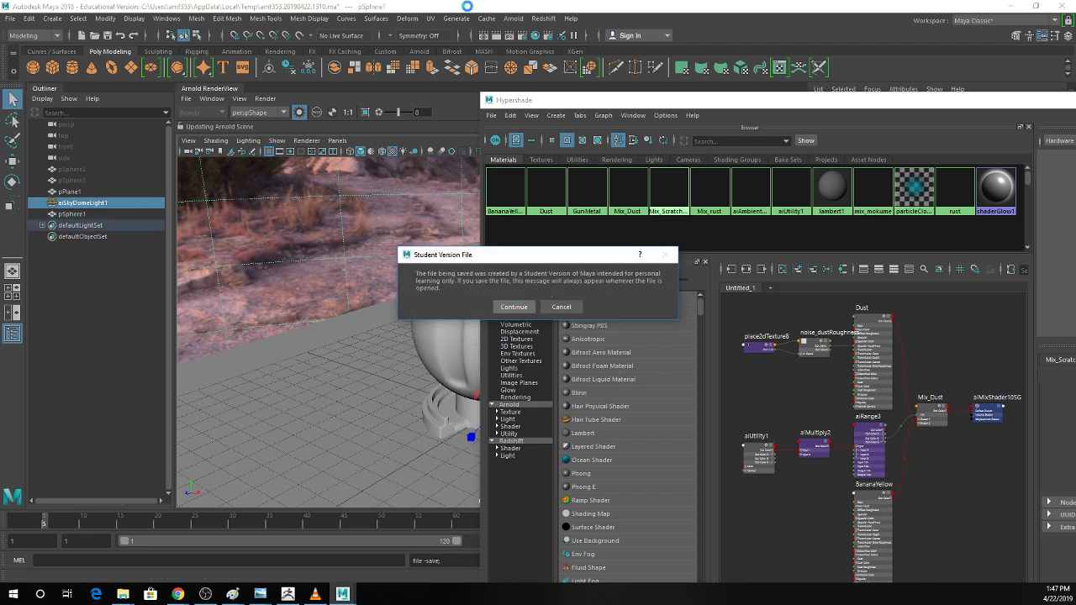
click(514, 306)
key(r)
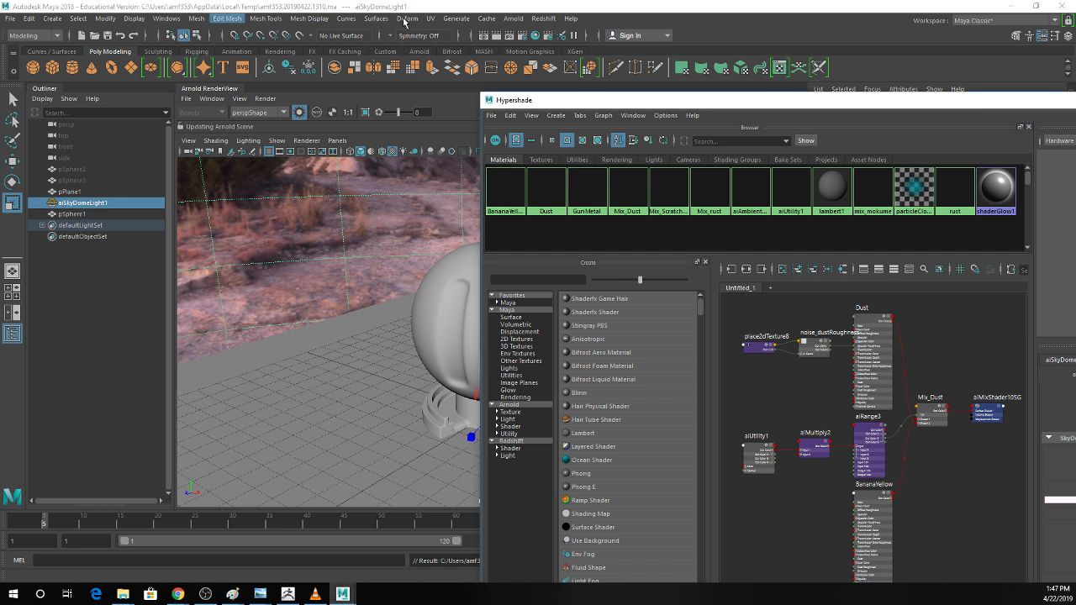
Bring up the Render View window and render the current frame with the Arnold Renderer.
click(1005, 6)
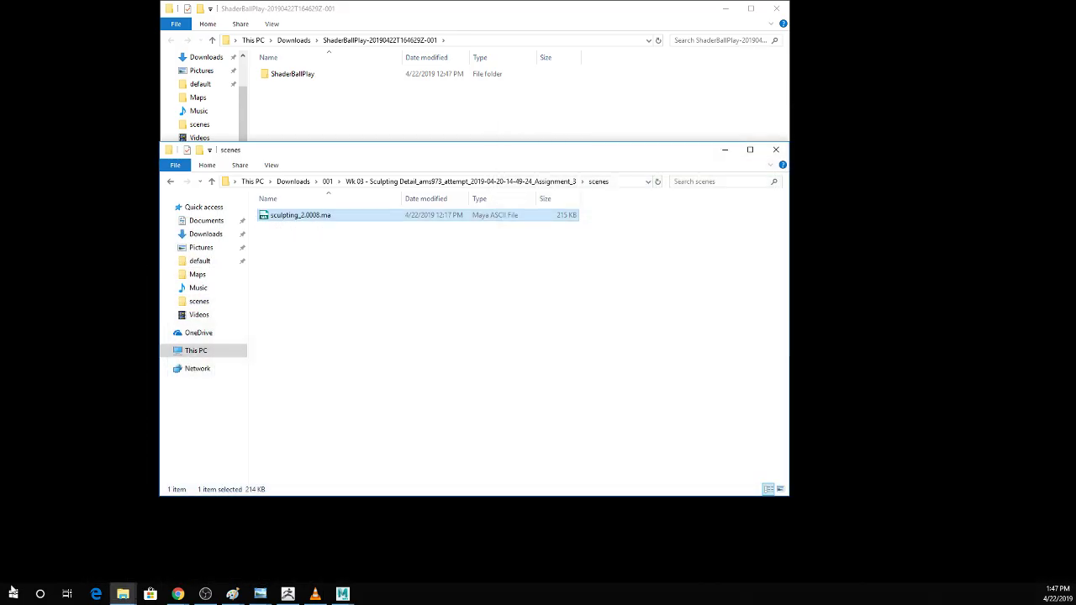
mouse_move(343, 594)
click(380, 568)
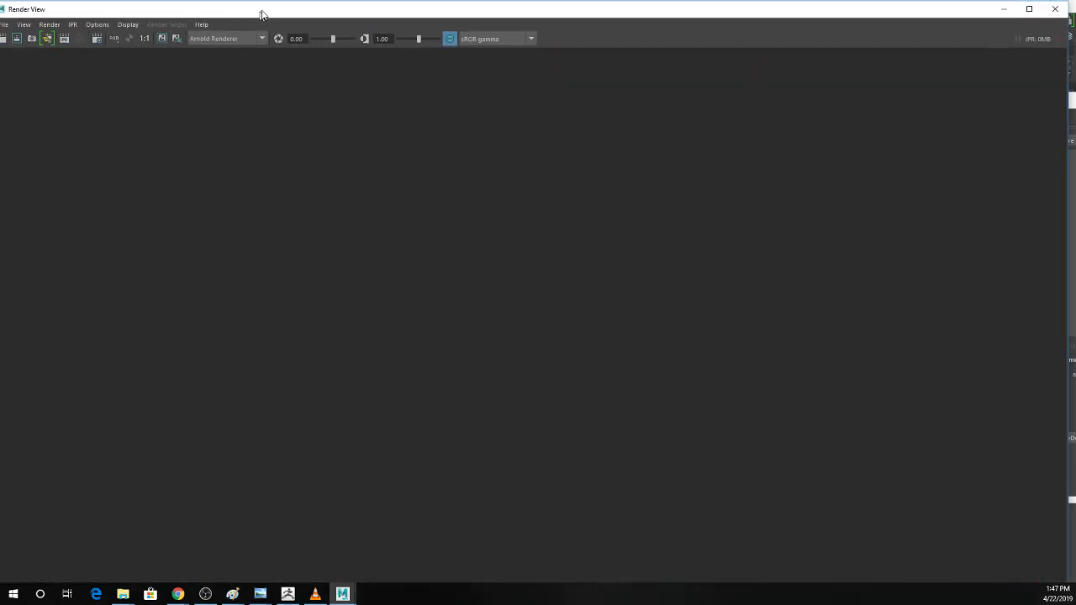
click(7, 39)
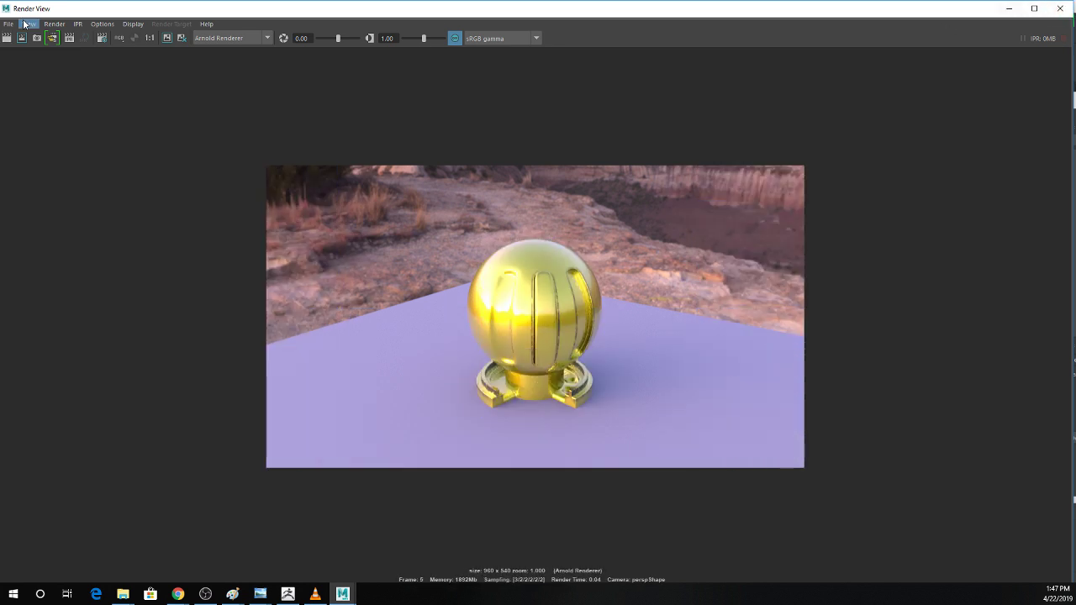
Shrink the Render View window and place it beside the Hypershade so the material graph stays visible.
drag(34, 8, 32, 42)
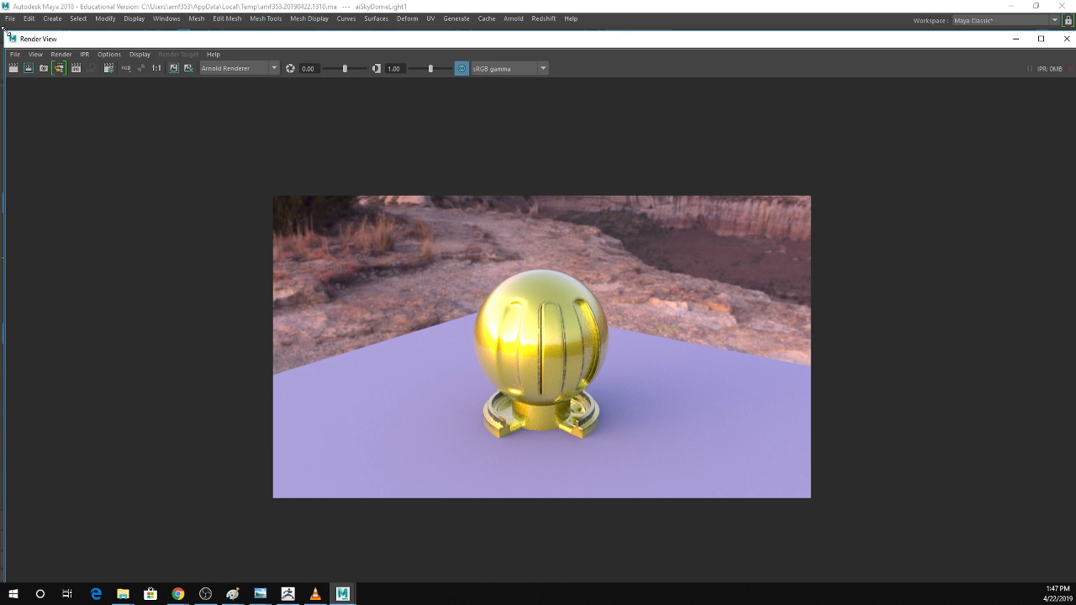
drag(2, 29, 679, 303)
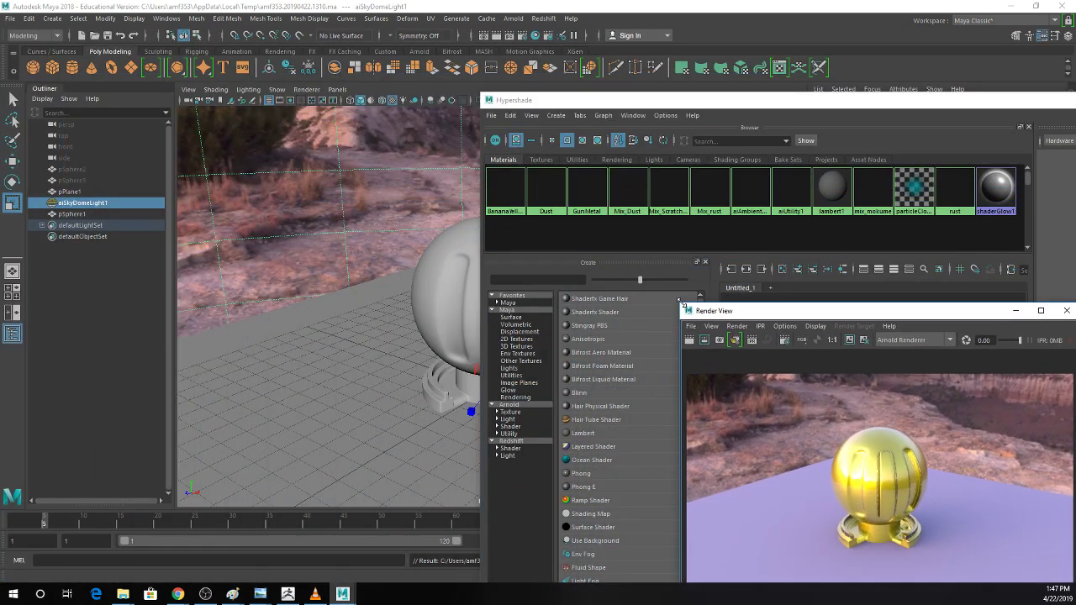
drag(753, 316, 86, 149)
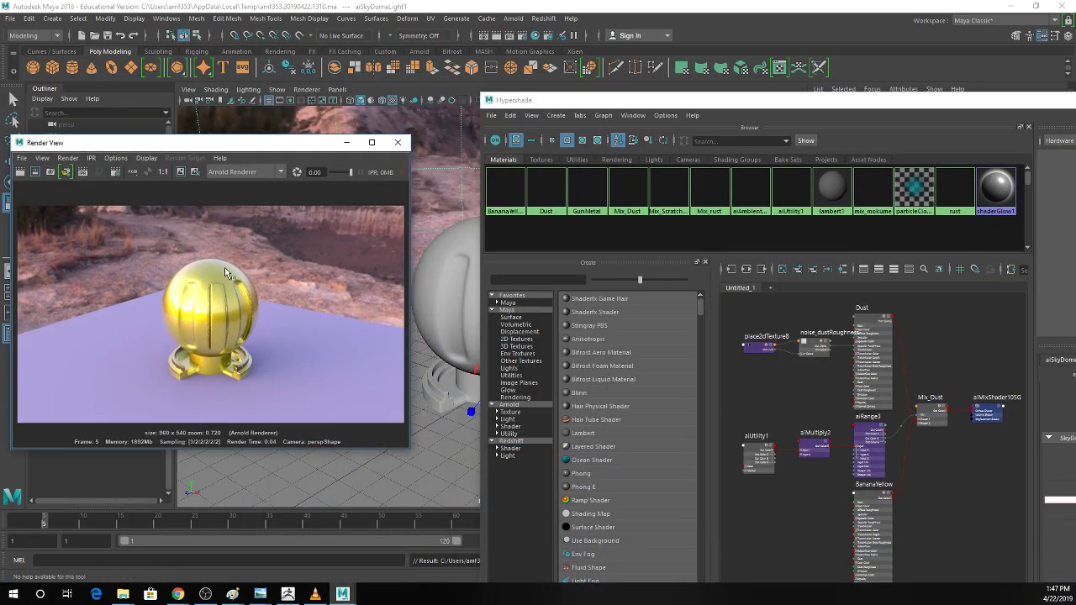
Start an IPR render, limit it to a region around the shader ball, and inspect the ball up close.
click(84, 171)
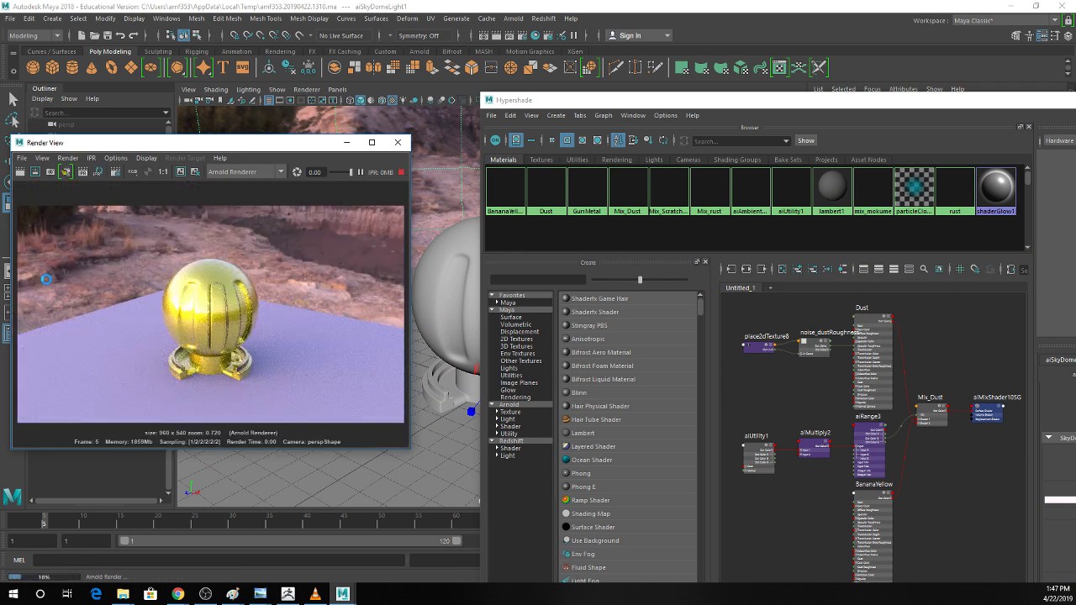
drag(94, 259, 267, 380)
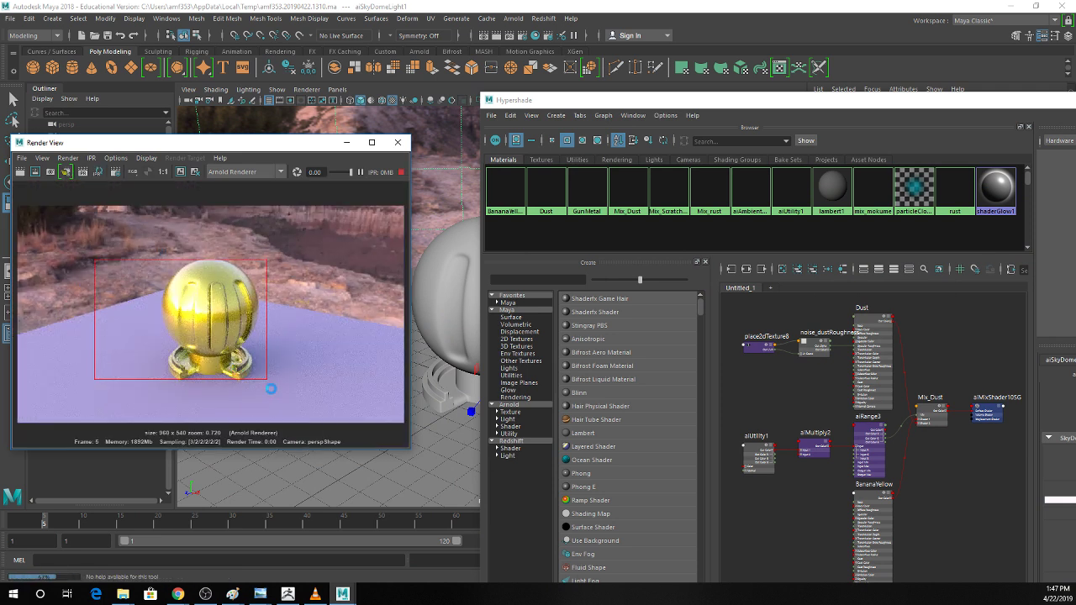
drag(160, 330, 265, 392)
scroll(239, 346, up, 2)
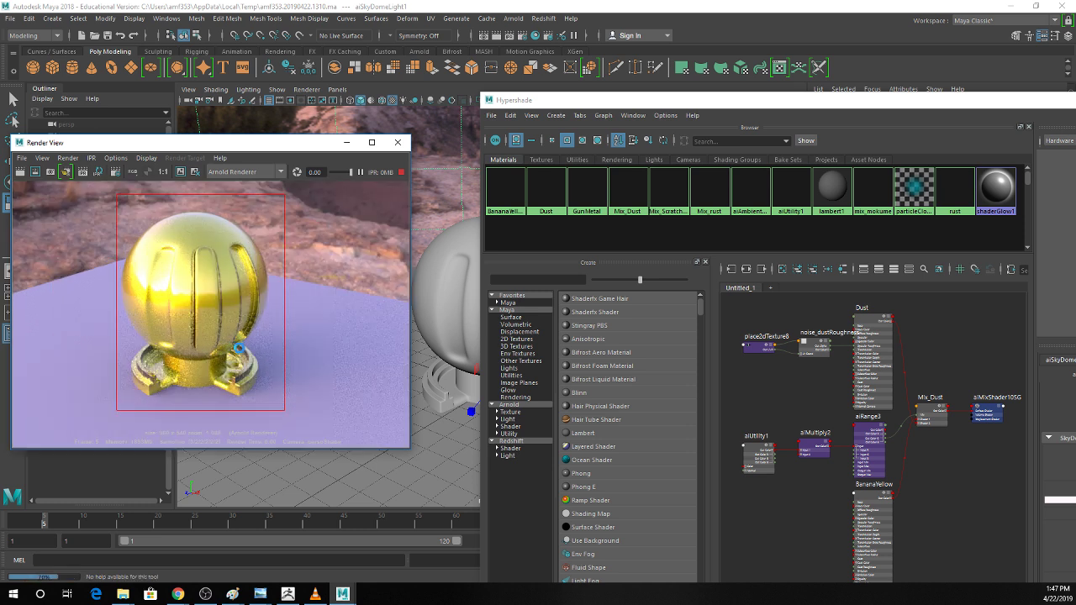
scroll(239, 347, up, 2)
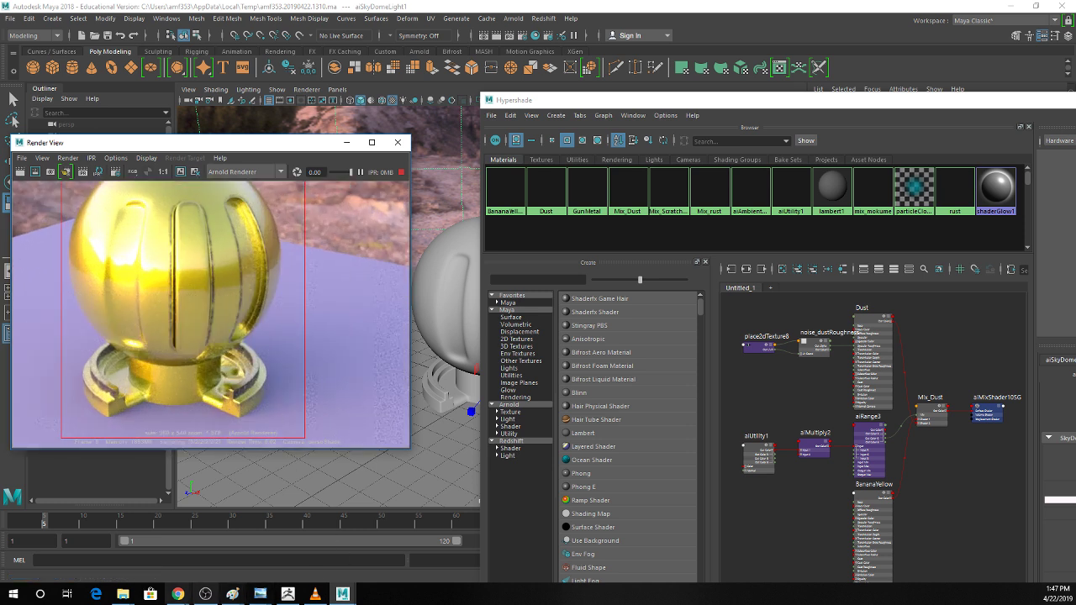
Switch to Paint to compare the IPR result with the saved render.
mouse_move(230, 594)
click(264, 546)
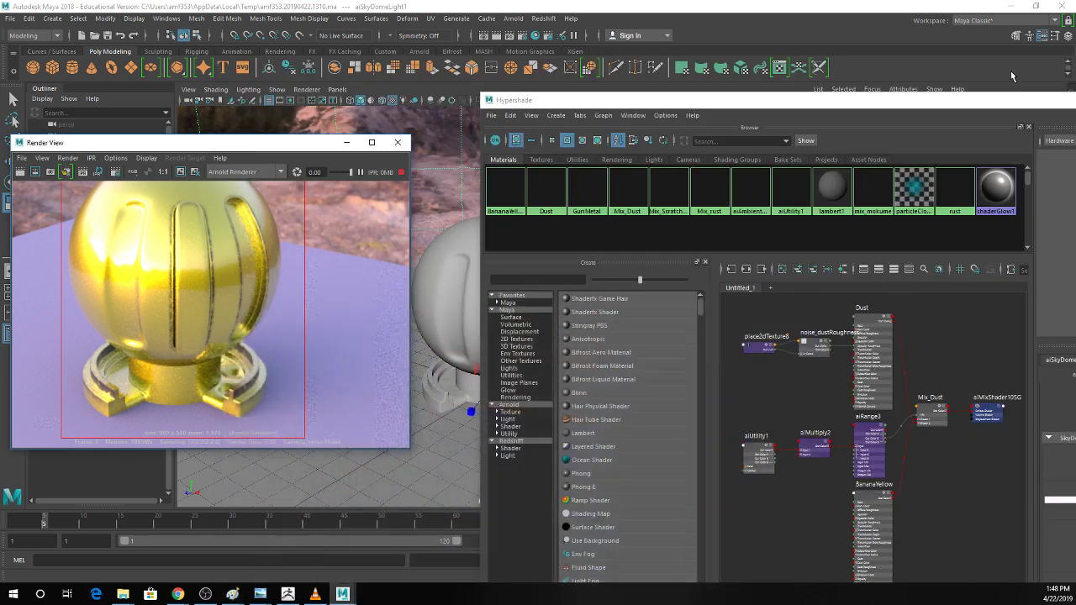
Create an aiMixShader material in the Hypershade and graph it with its shading group in a cleared work area.
click(1009, 65)
alt+middle_drag(859, 374, 756, 378)
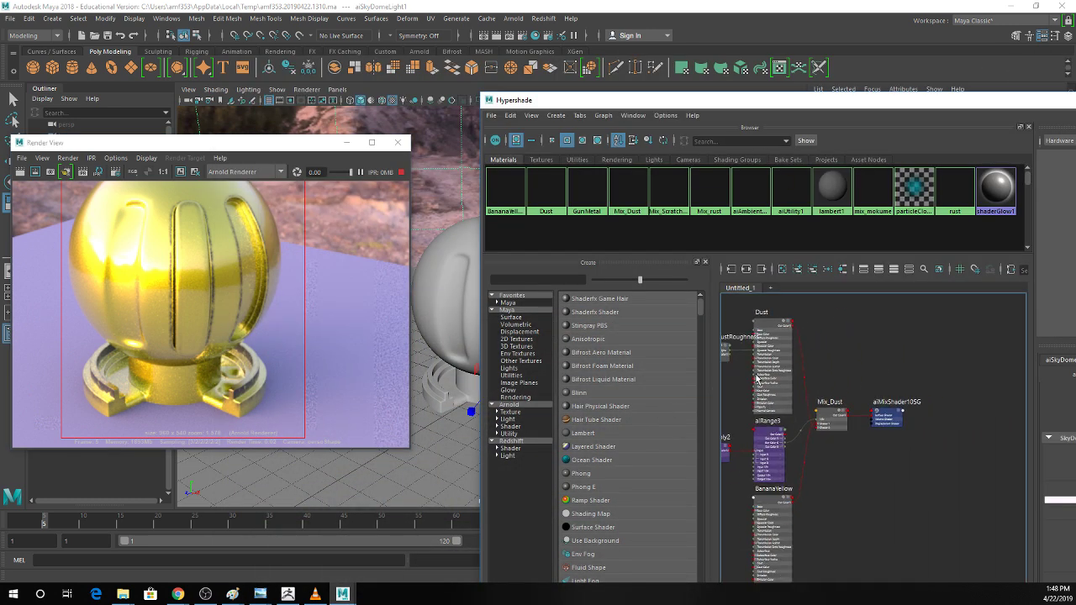
key(Tab)
text(p)
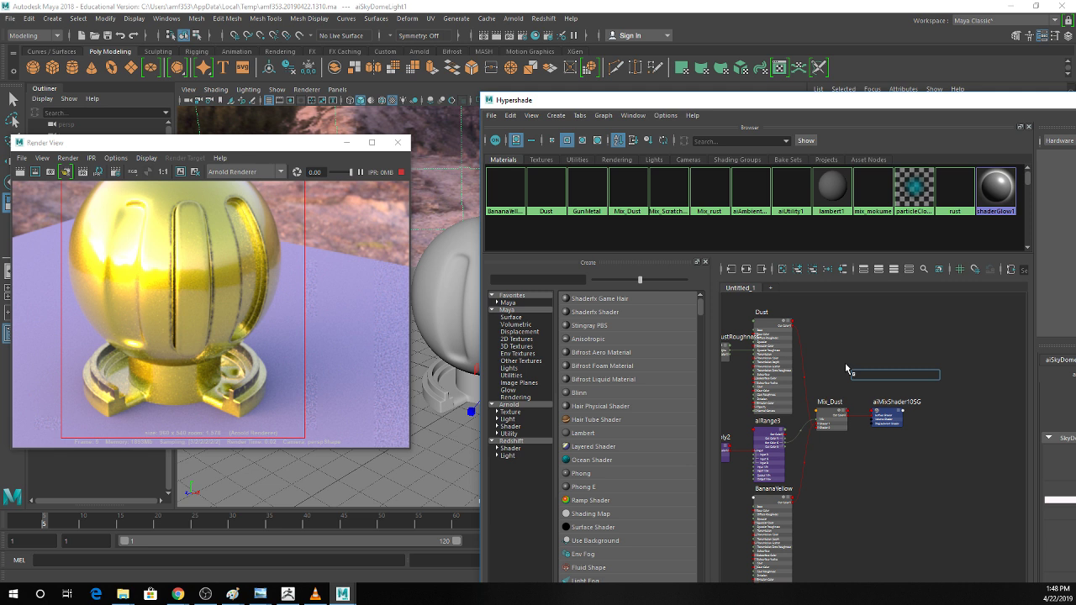
text(ix)
key(Return)
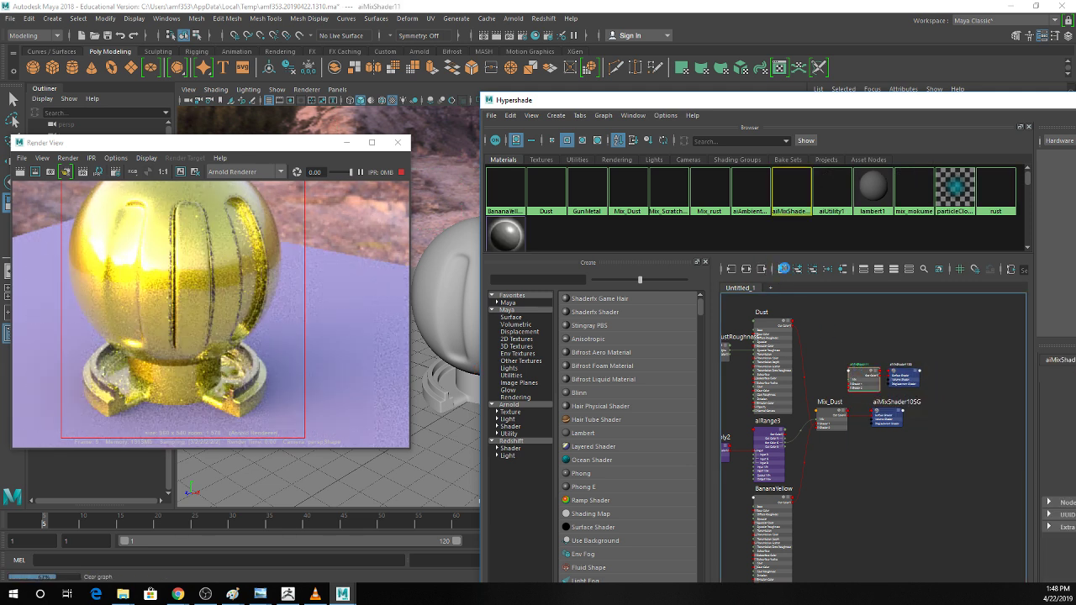
click(781, 269)
click(747, 269)
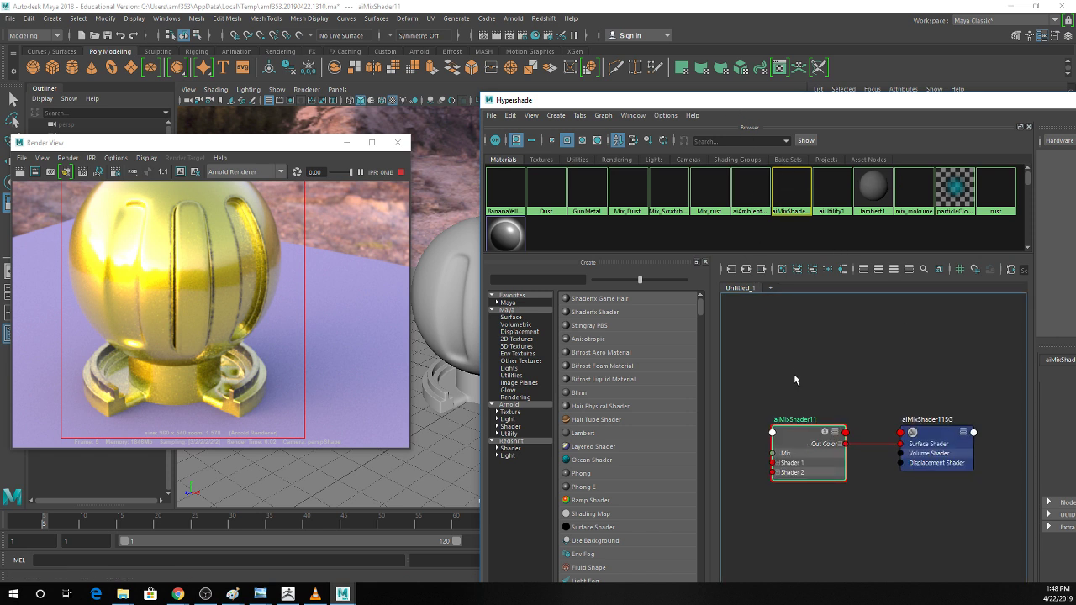
Assign the new mix shader to the shader ball, with GunMetal as shader1 and BananaYellow as shader2.
middle_drag(794, 436, 436, 282)
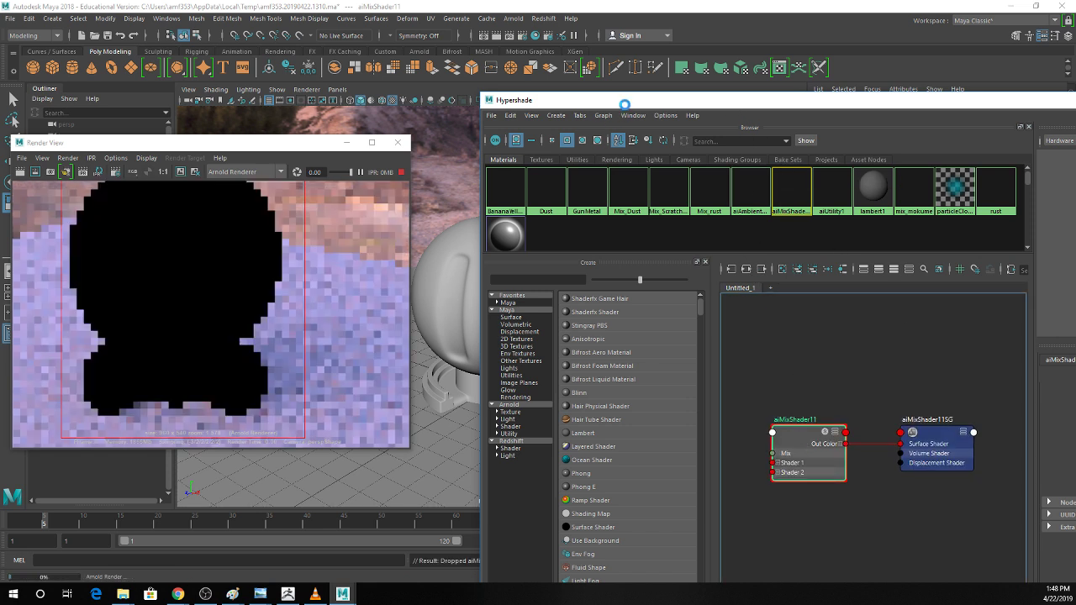
drag(542, 98, 461, 87)
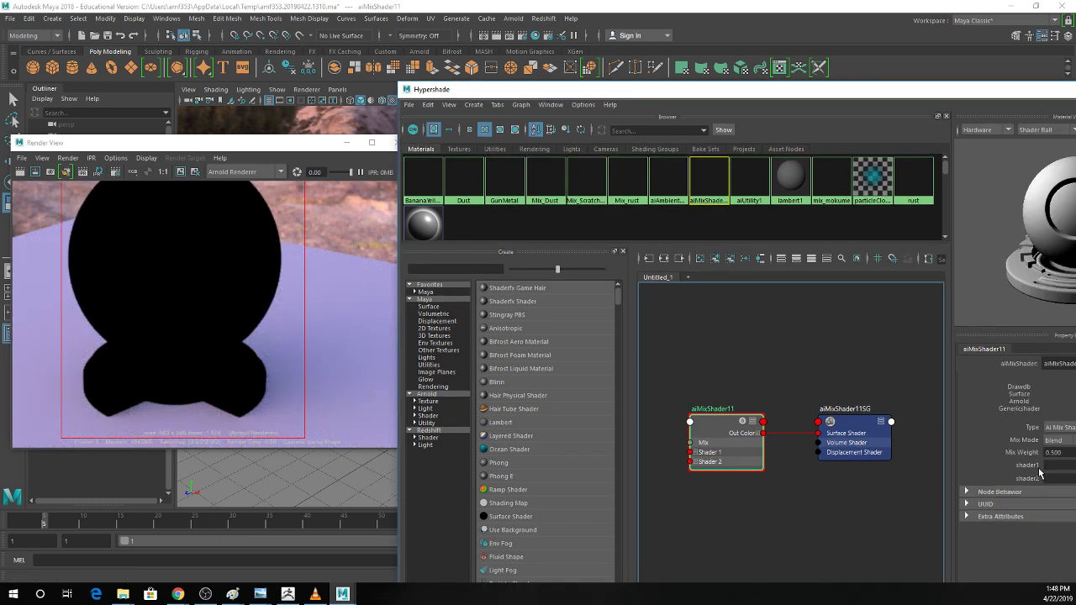
middle_drag(422, 179, 1051, 478)
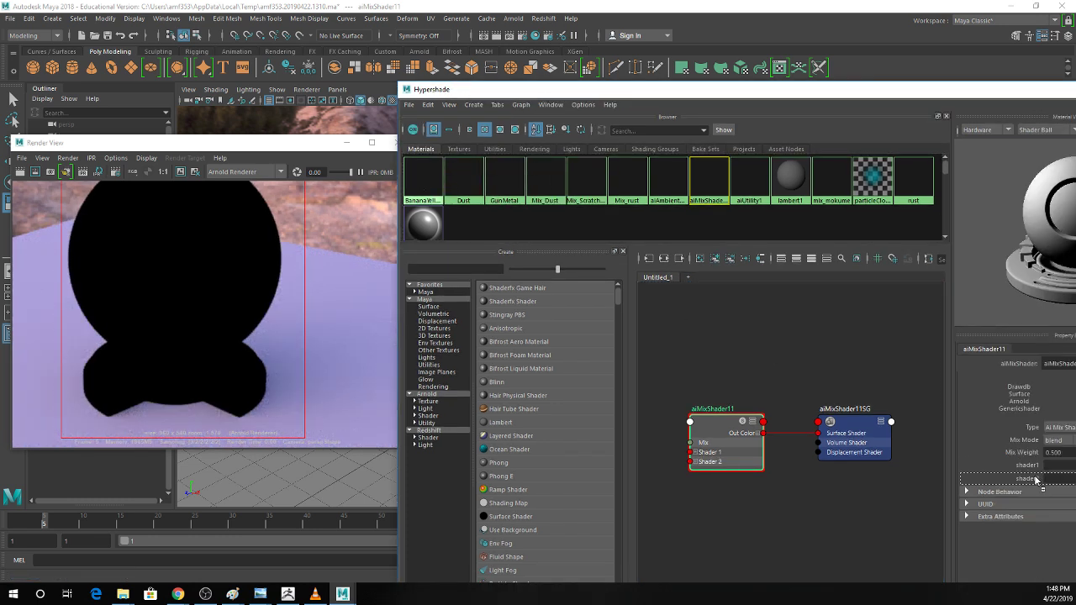
middle_drag(498, 185, 1034, 466)
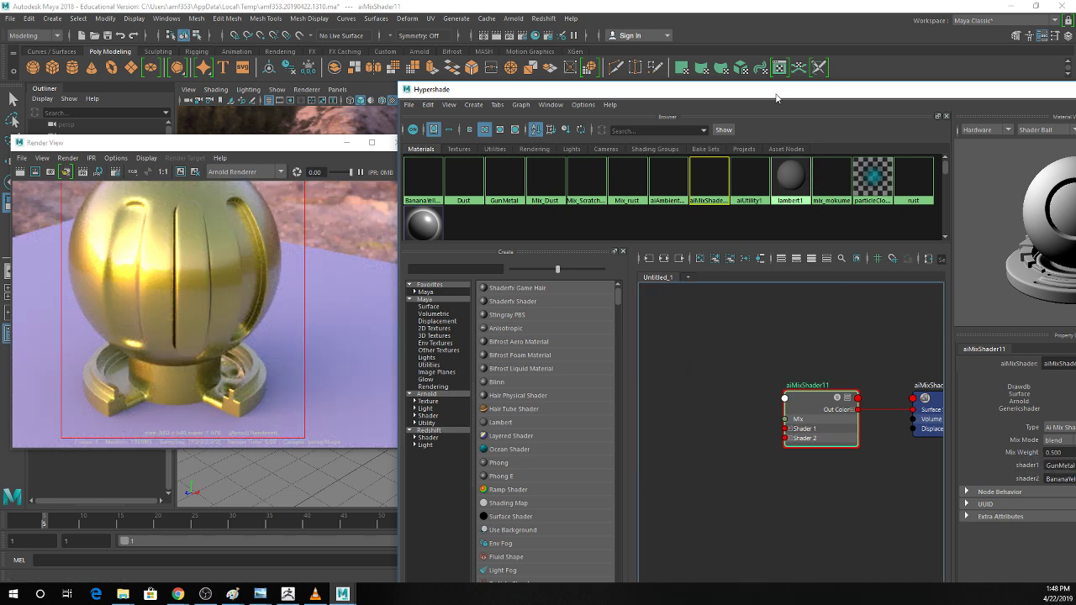
Map the mix shader's Mix Weight with a file texture that loads scratchTexture.tx from sourceimages.
drag(775, 94, 522, 48)
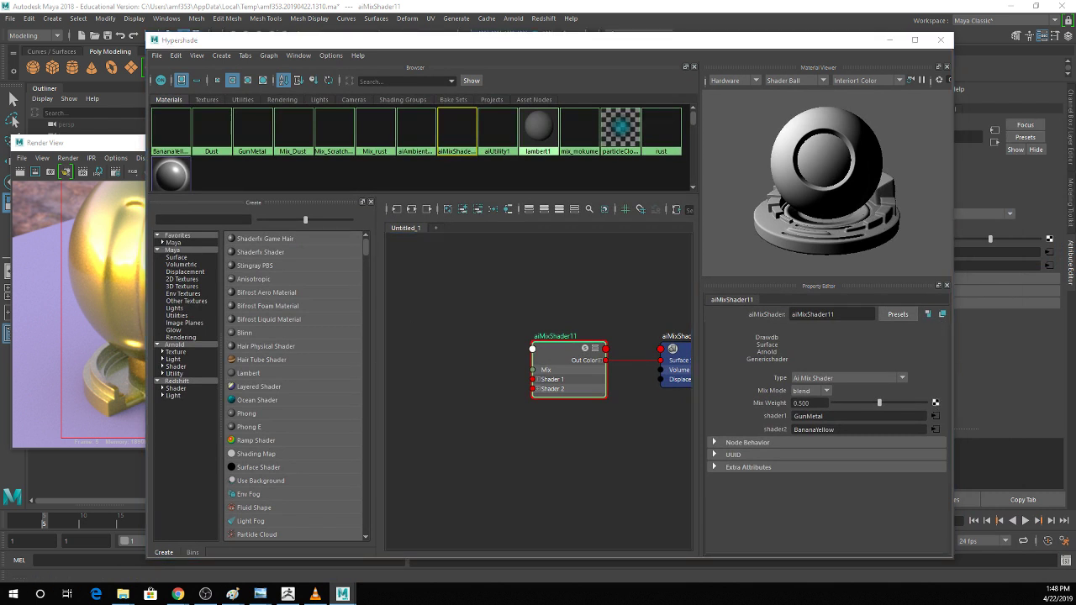
click(935, 403)
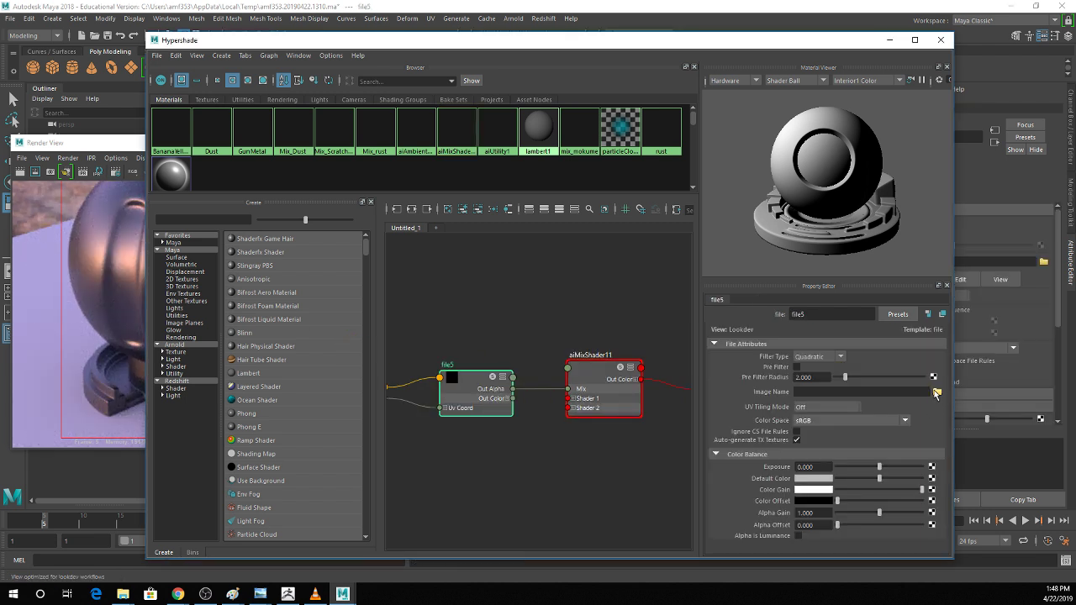
click(937, 394)
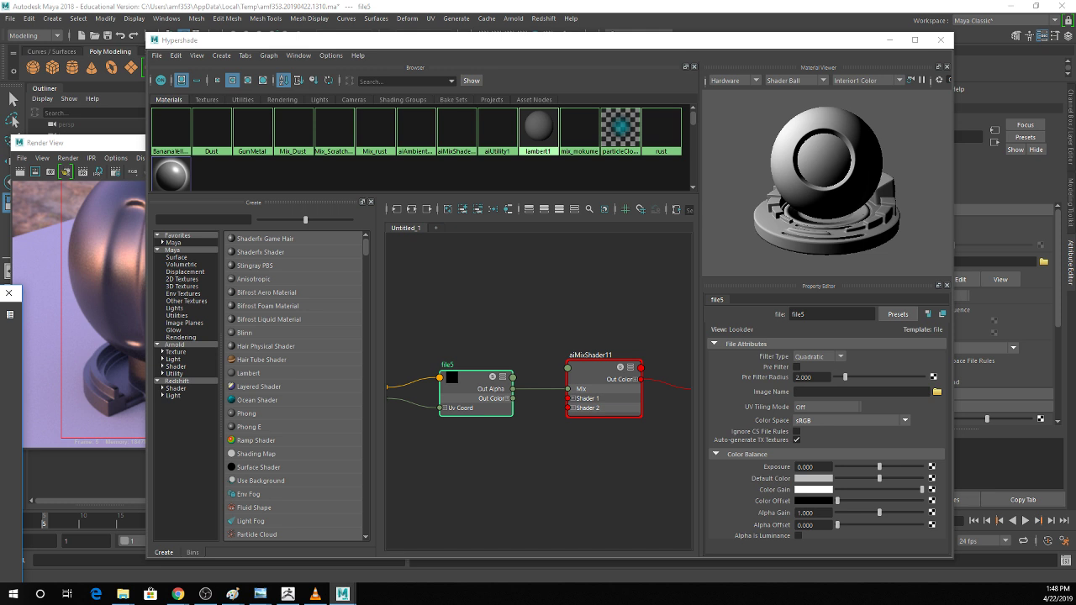
key(Return)
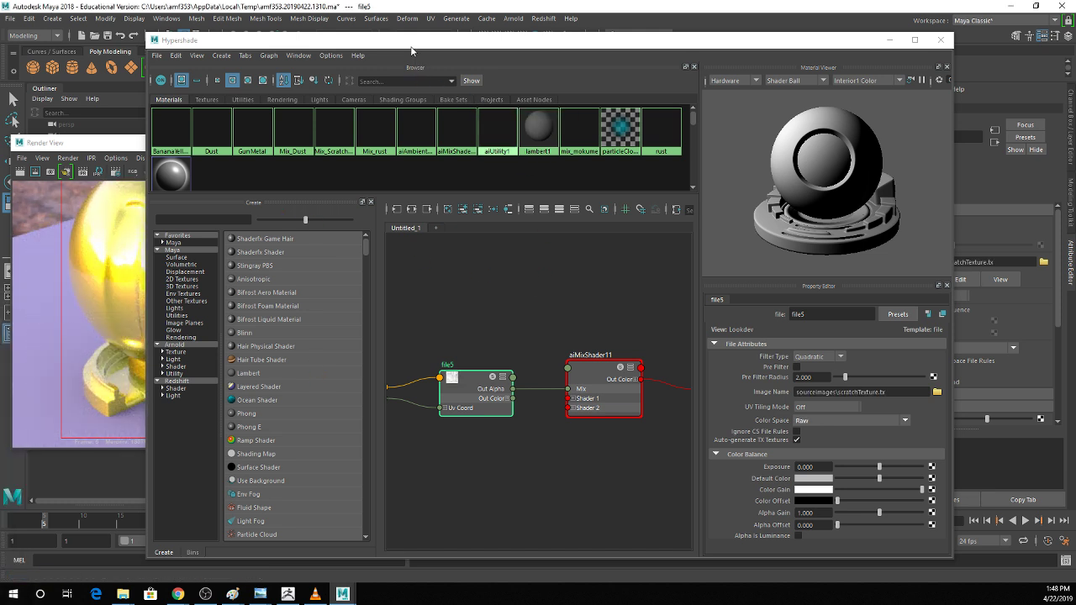
Enable Alpha is Luminance on the scratch texture's file node driving the mix shader.
drag(411, 46, 730, 62)
click(827, 384)
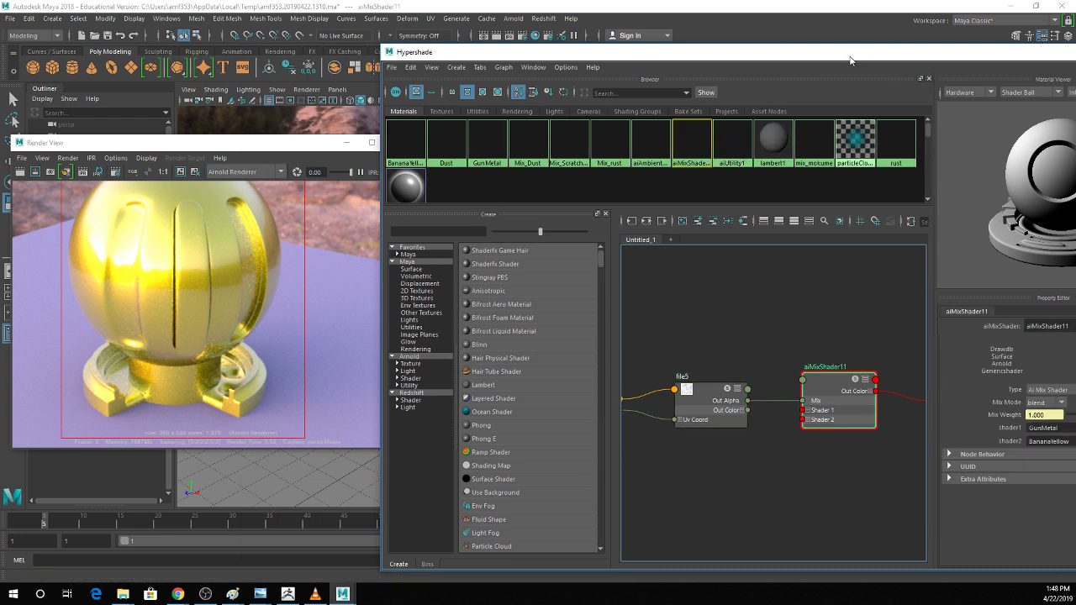
drag(855, 53, 669, 43)
click(983, 396)
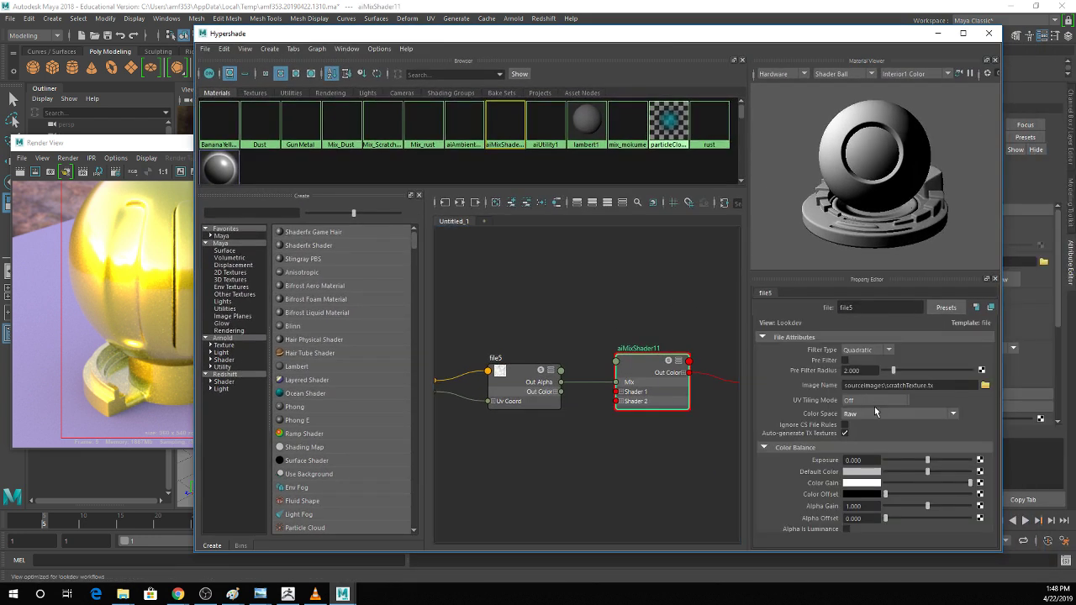
click(846, 529)
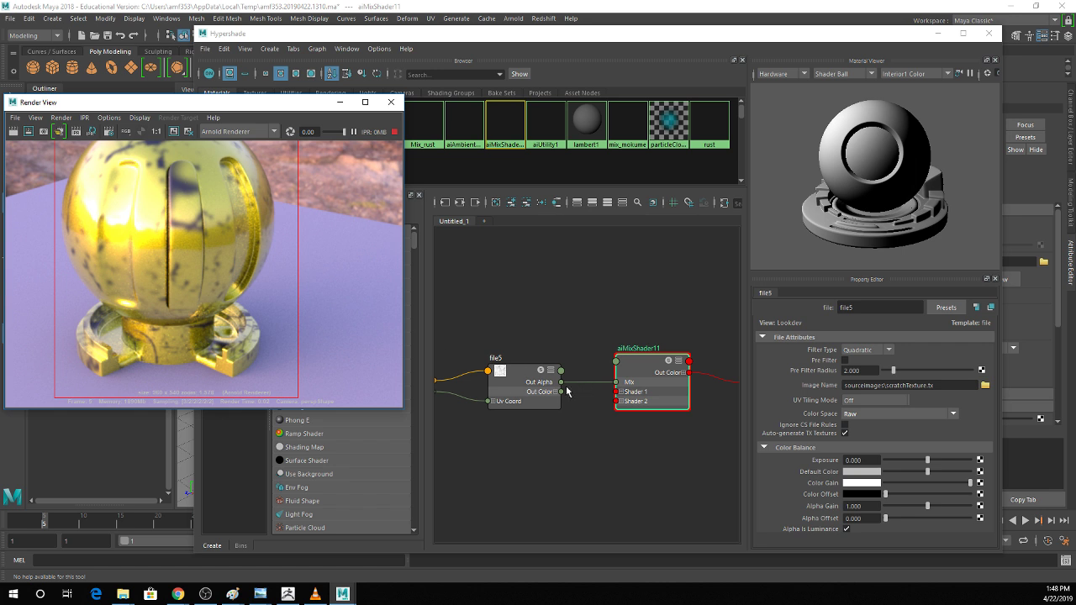
Set Repeat UV to 3 by 3 on the scratch texture's place2dTexture node.
right_drag(518, 344, 504, 344)
alt+middle_drag(504, 344, 595, 348)
click(514, 372)
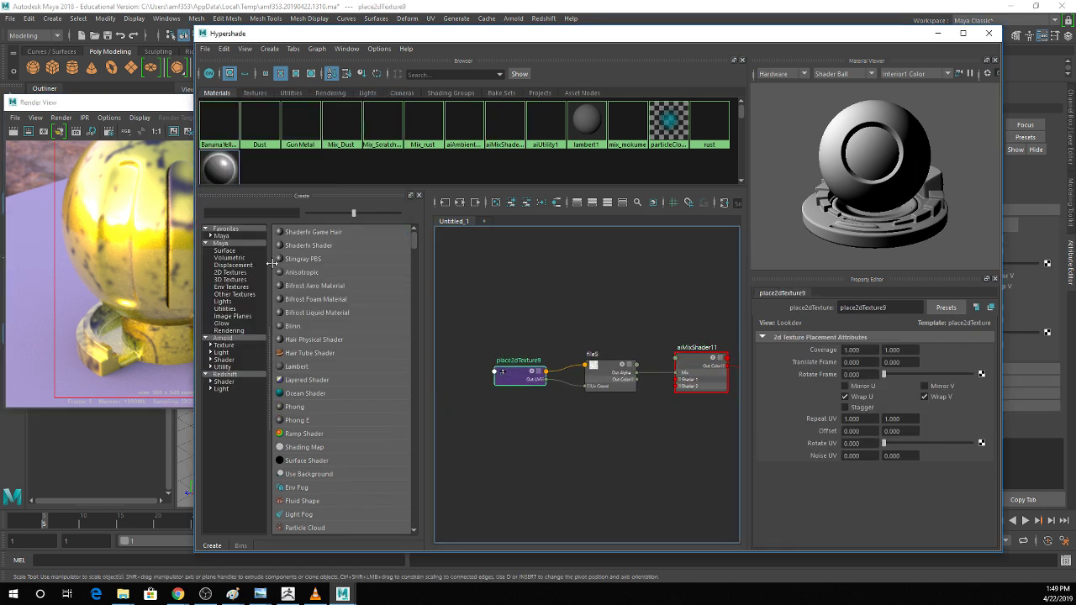
click(127, 105)
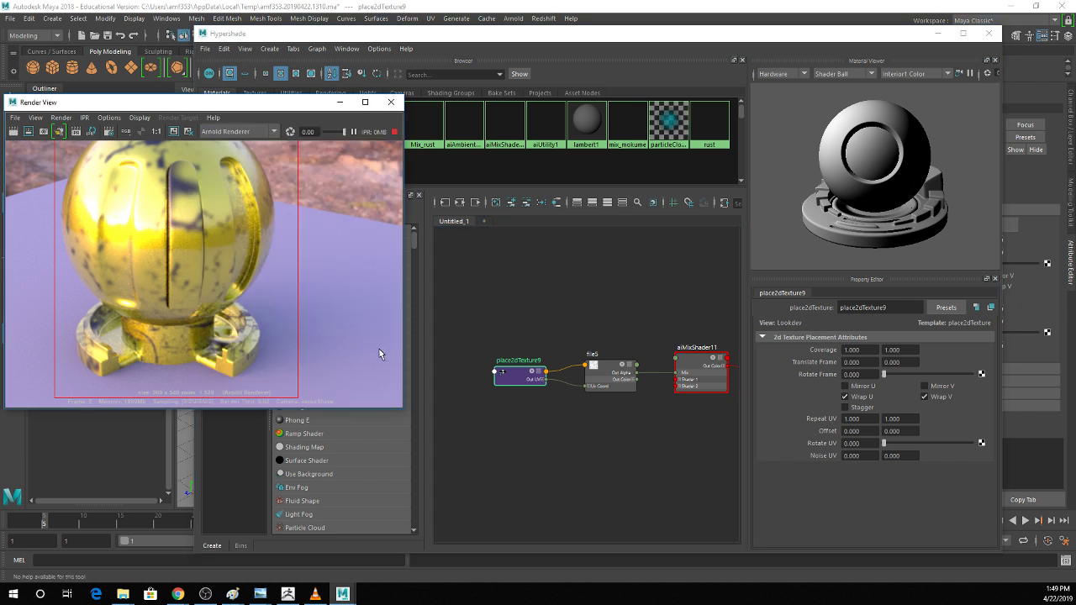
double_click(852, 418)
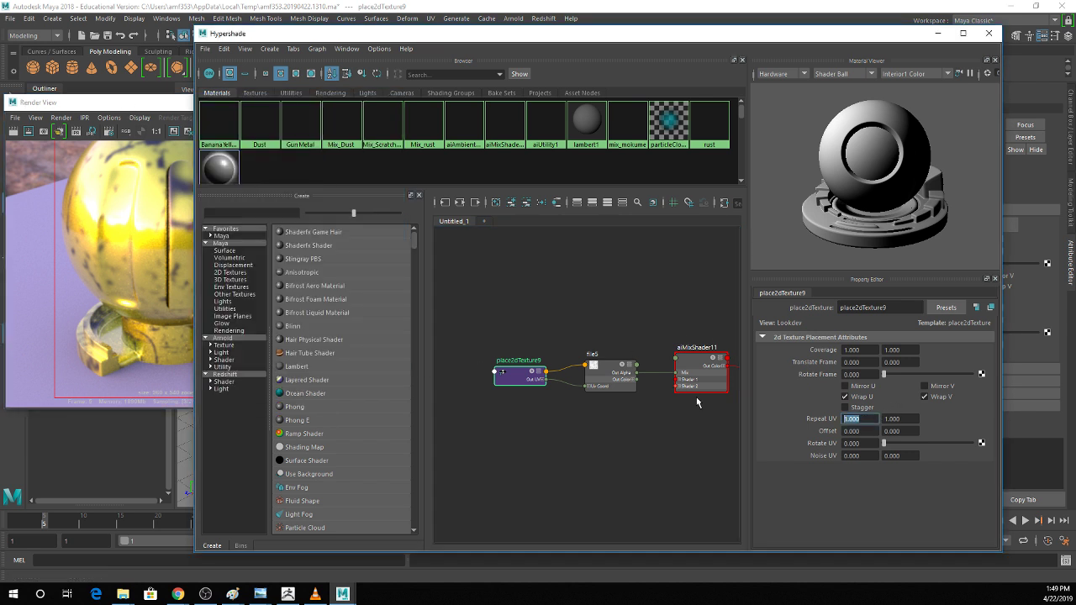
text(3)
key(Tab)
text(3)
key(Tab)
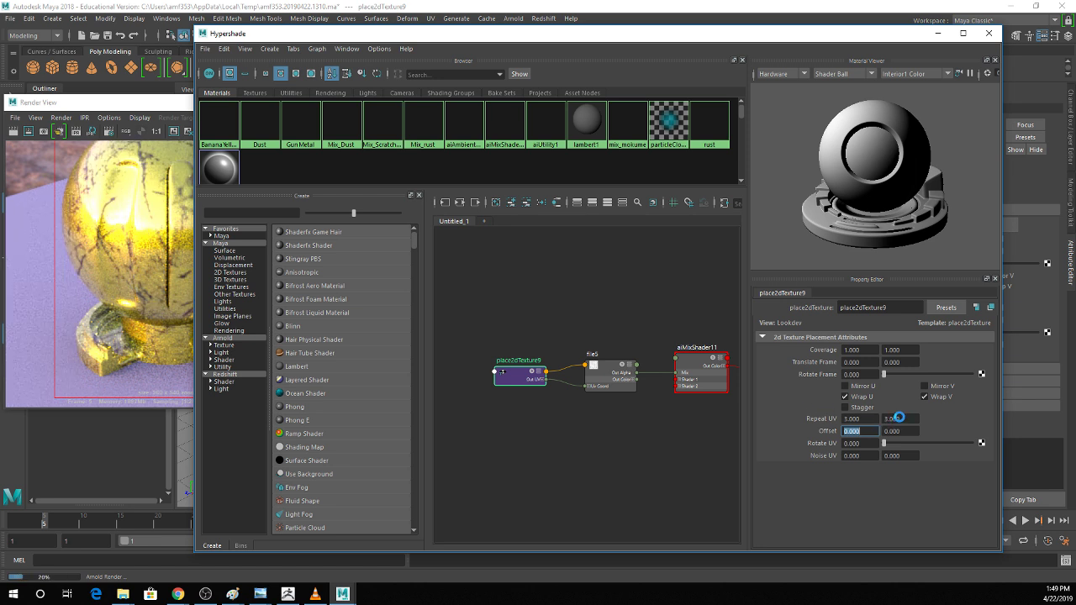
Uncover more of the IPR render, move the scratch texture and placement nodes above the mix shader, and save the scene.
drag(361, 44, 449, 39)
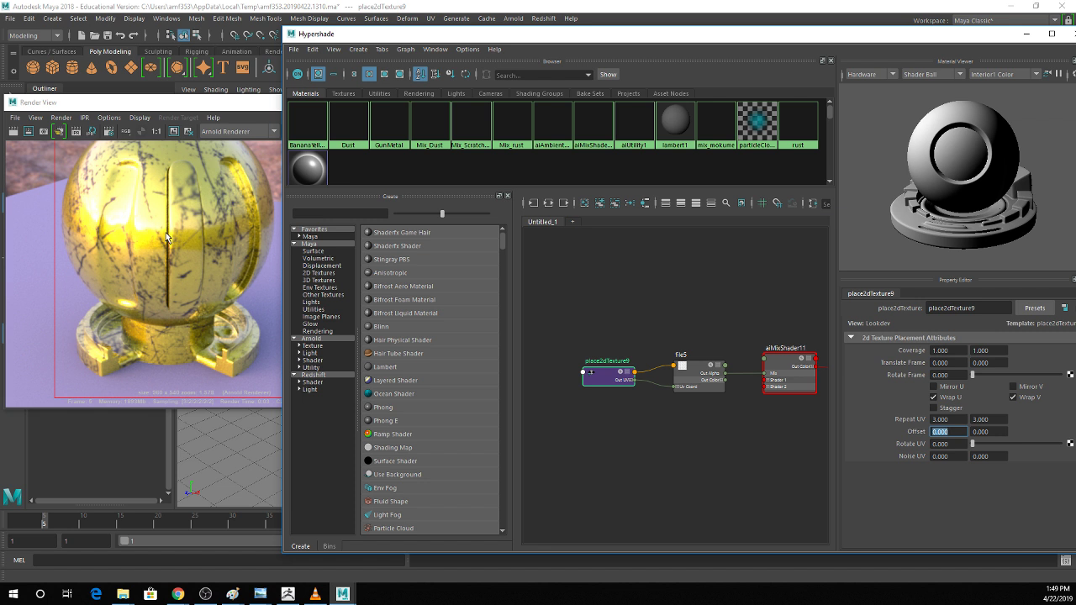
drag(703, 375, 683, 333)
drag(598, 380, 586, 335)
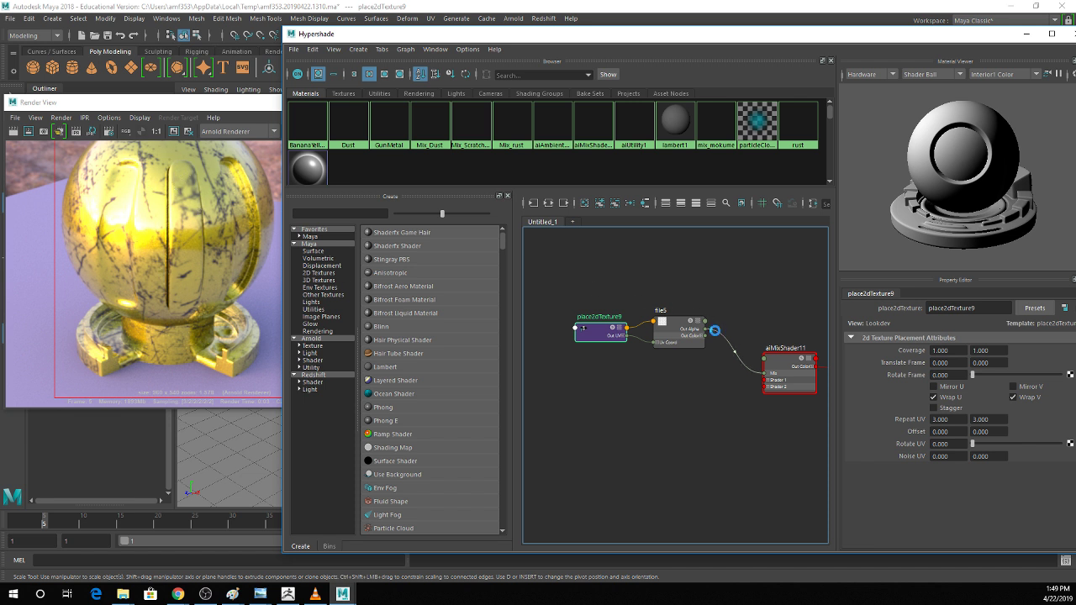
key(ctrl+s)
key(Return)
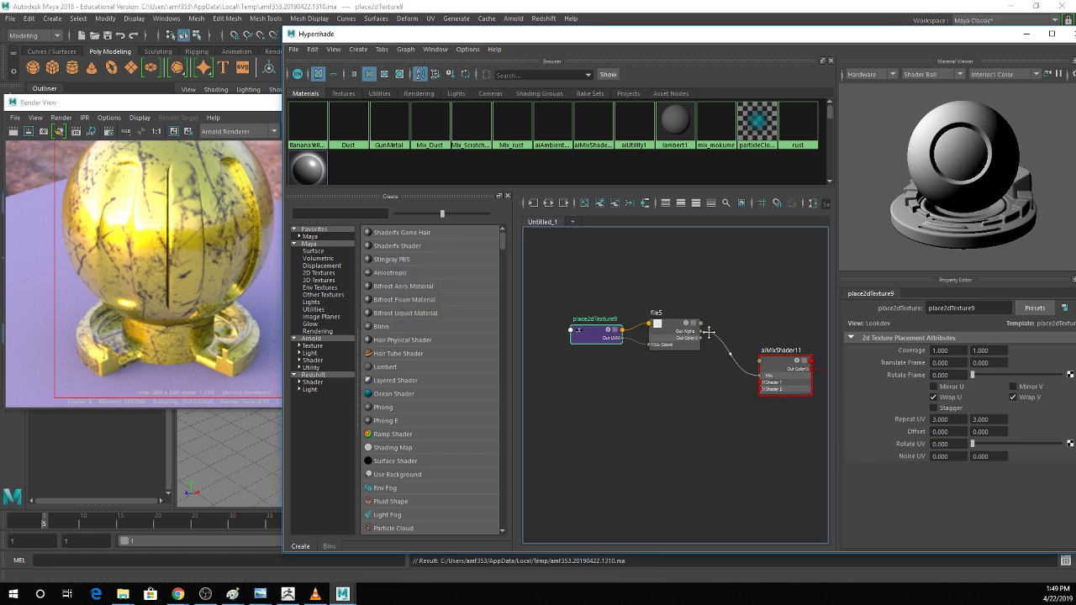
Rename the mix shader as Mix_TexScratch and line it up with its file texture and shading group nodes.
click(622, 323)
drag(622, 323, 621, 322)
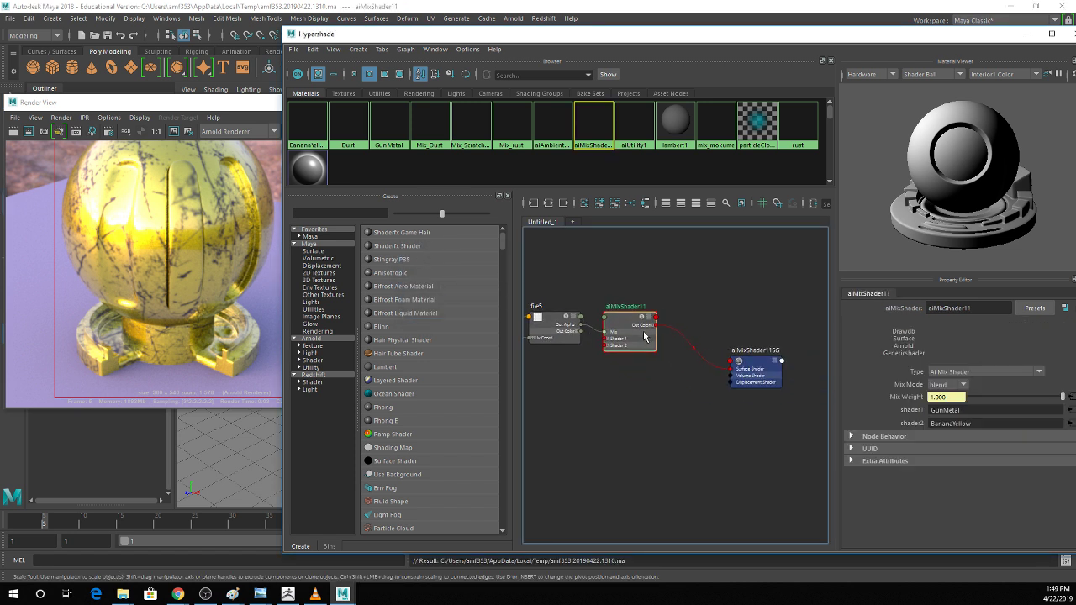
text(Mix_TexS)
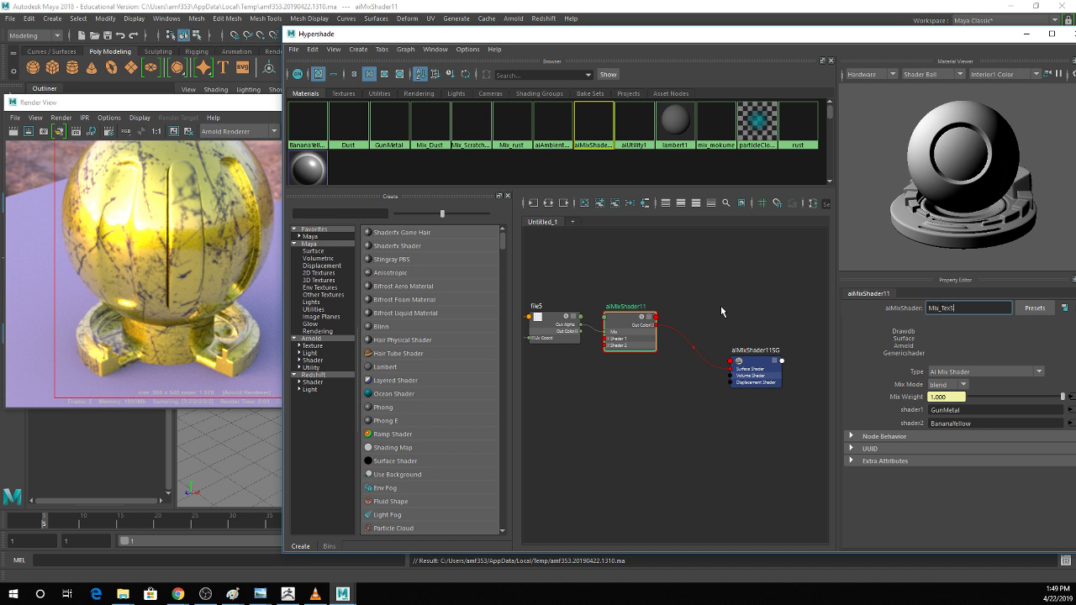
text(cratch)
key(Return)
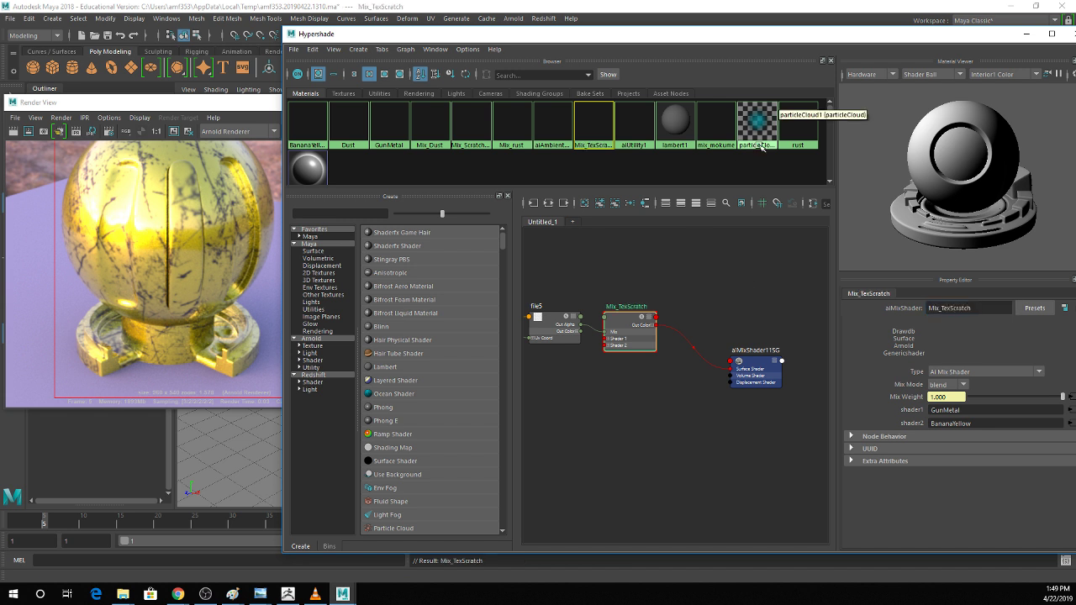
click(759, 317)
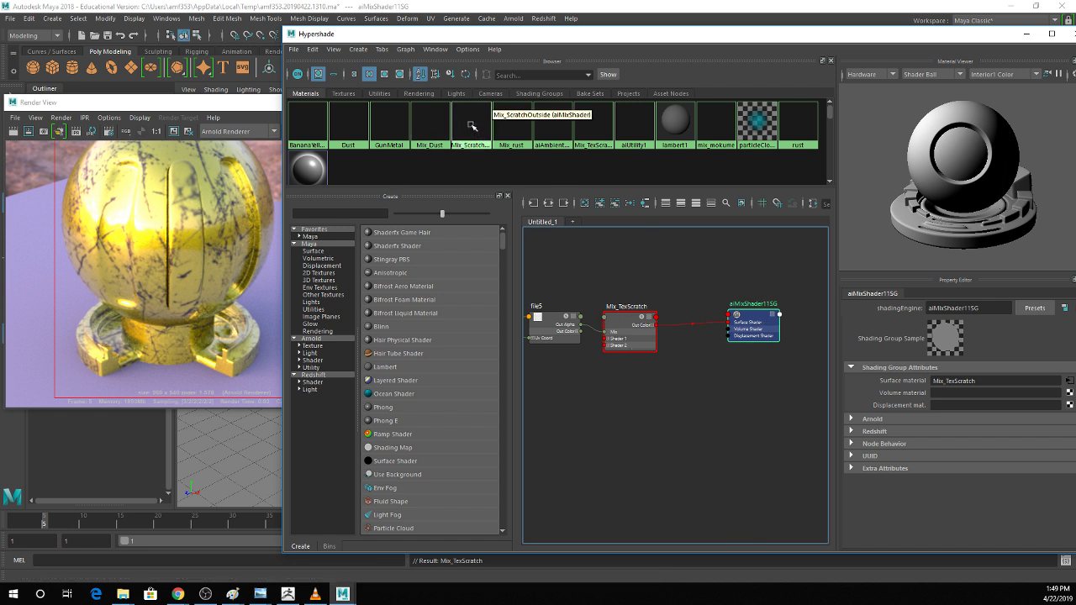
Add Mix_ScratchOutside to the graph below Mix_TexScratch for comparison, and graph its full shading network.
middle_drag(473, 125, 641, 405)
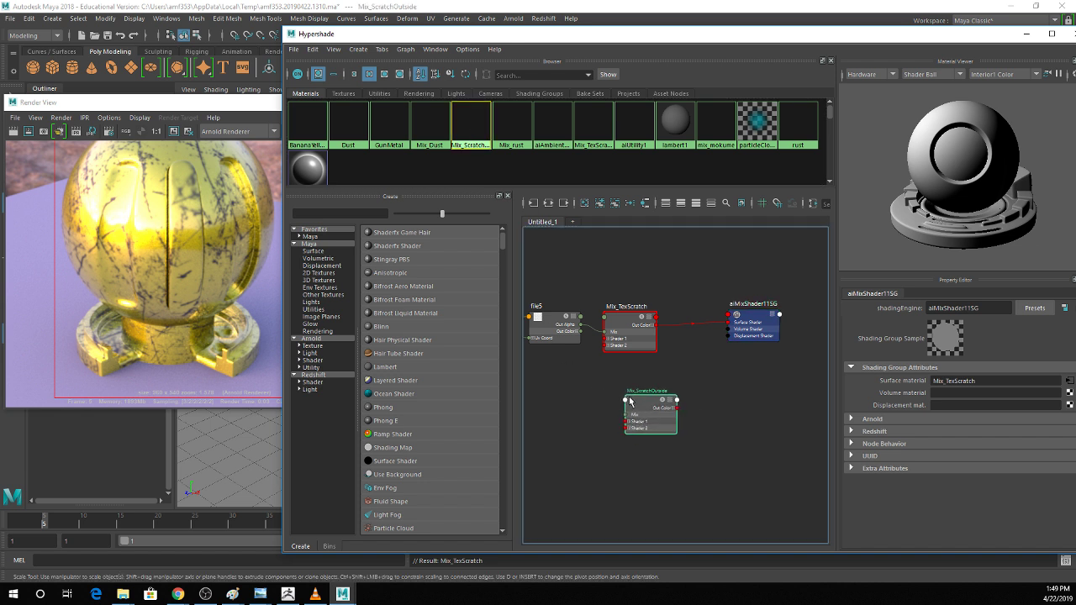
drag(629, 401, 612, 387)
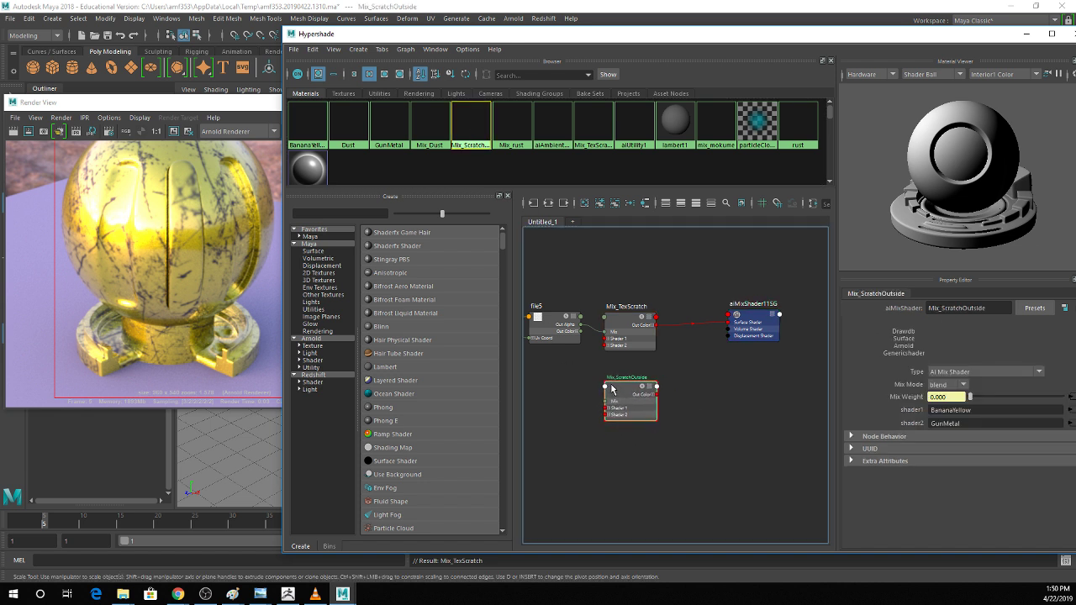
drag(625, 319, 663, 308)
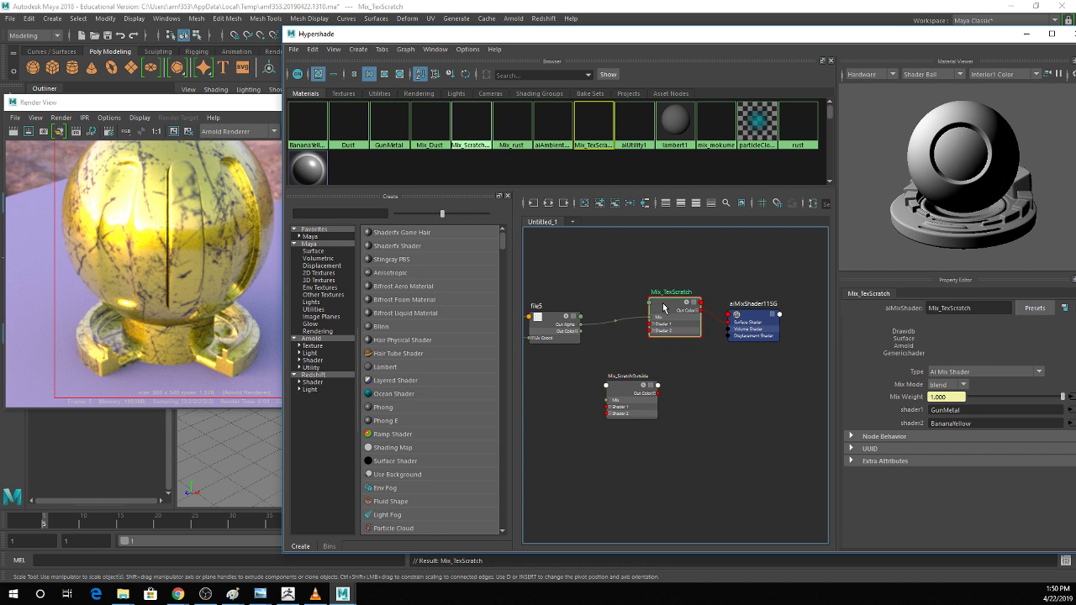
drag(640, 417, 677, 404)
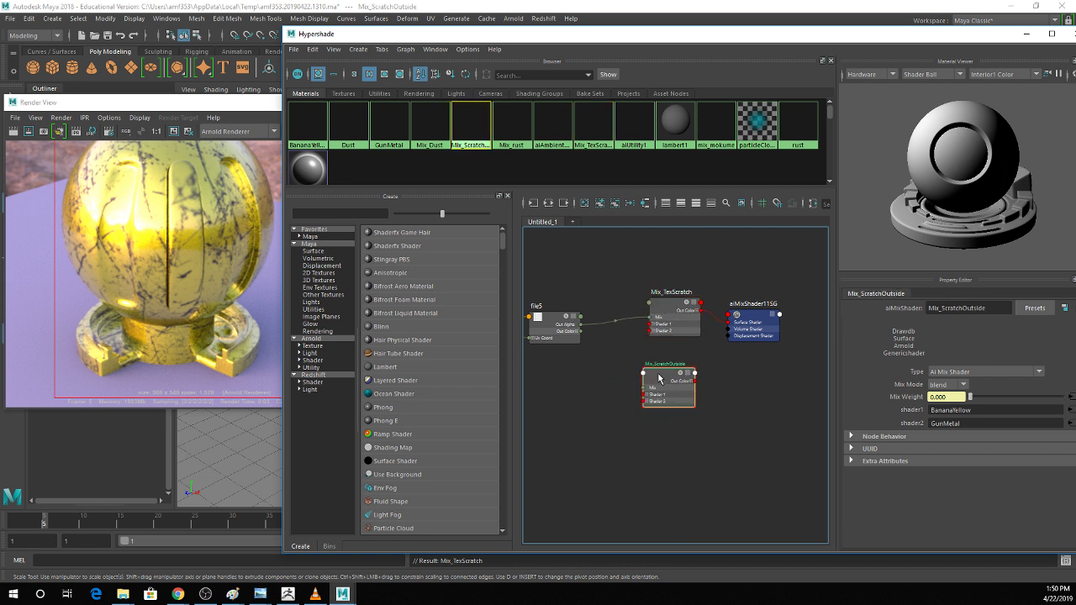
click(563, 203)
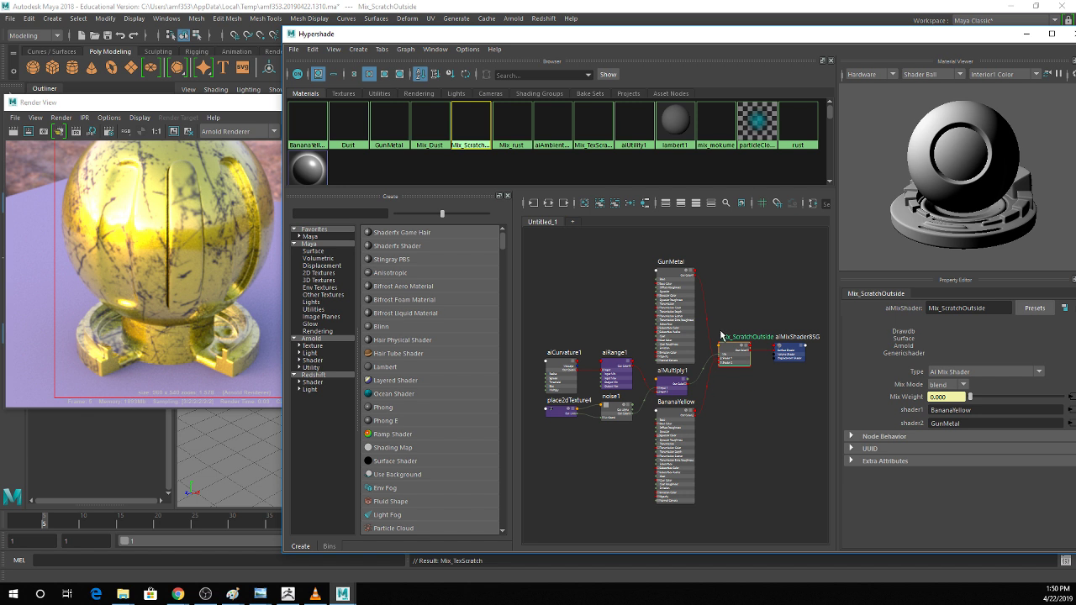
Shift the aiMultiply1 node within the Mix_ScratchOutside network and display its attributes.
scroll(721, 335, up, 2)
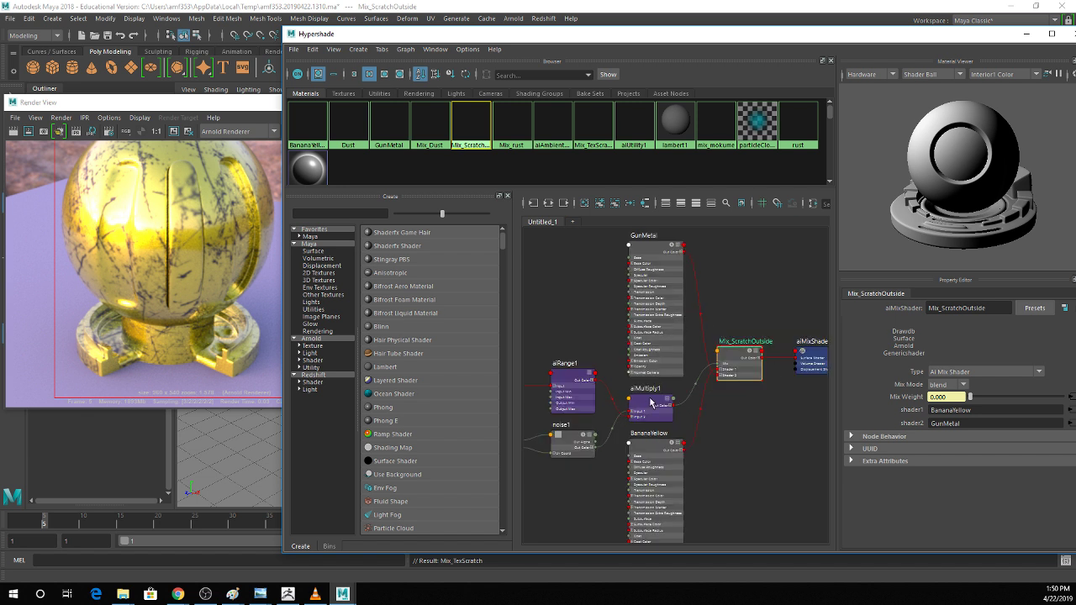
alt+middle_drag(684, 379, 741, 373)
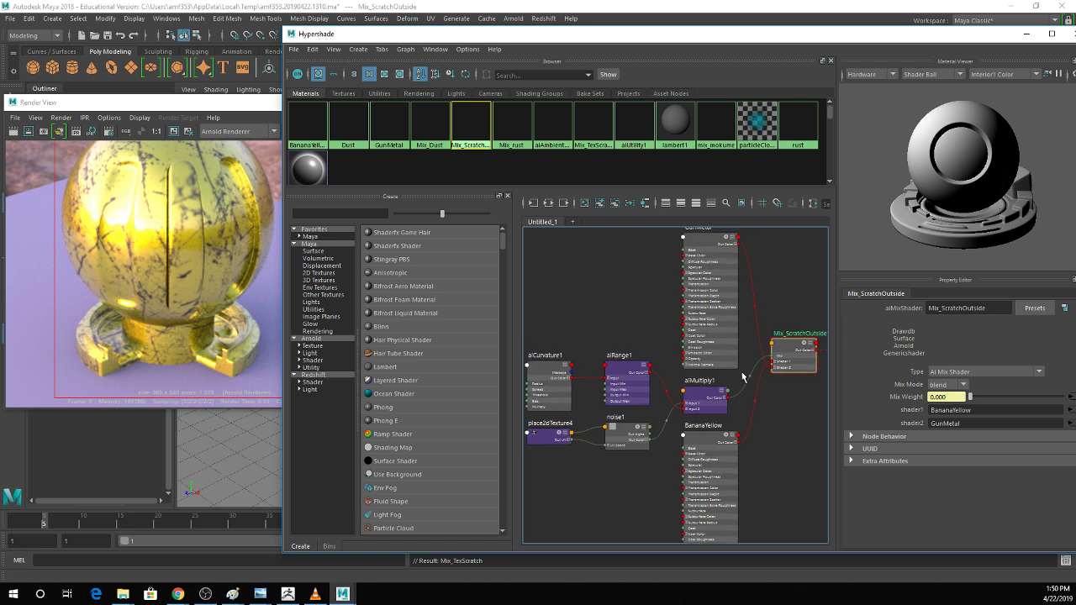
click(704, 398)
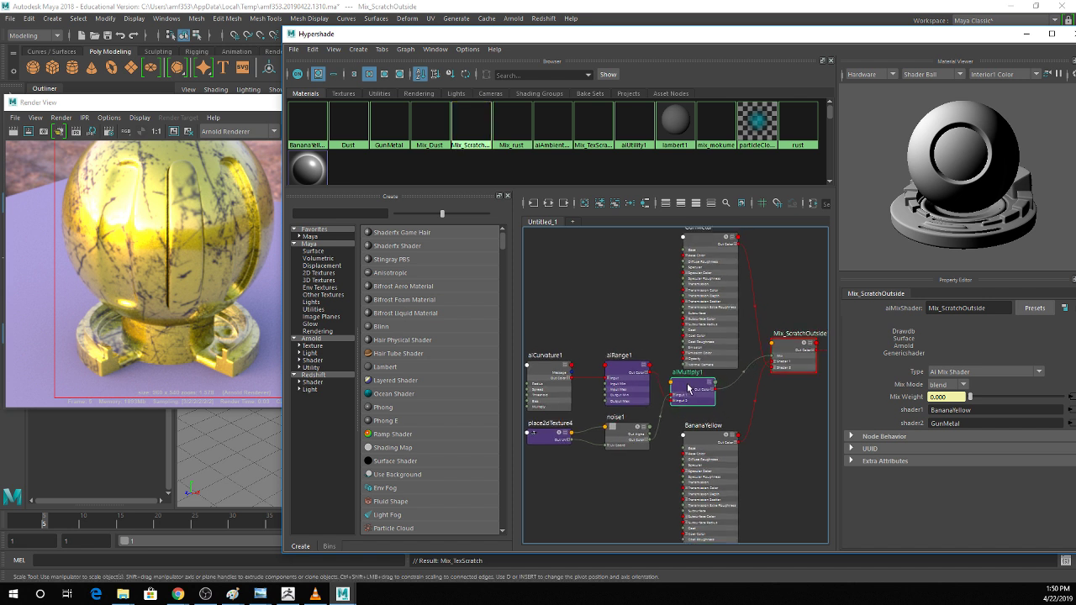
drag(704, 398, 689, 388)
alt+middle_drag(714, 387, 690, 387)
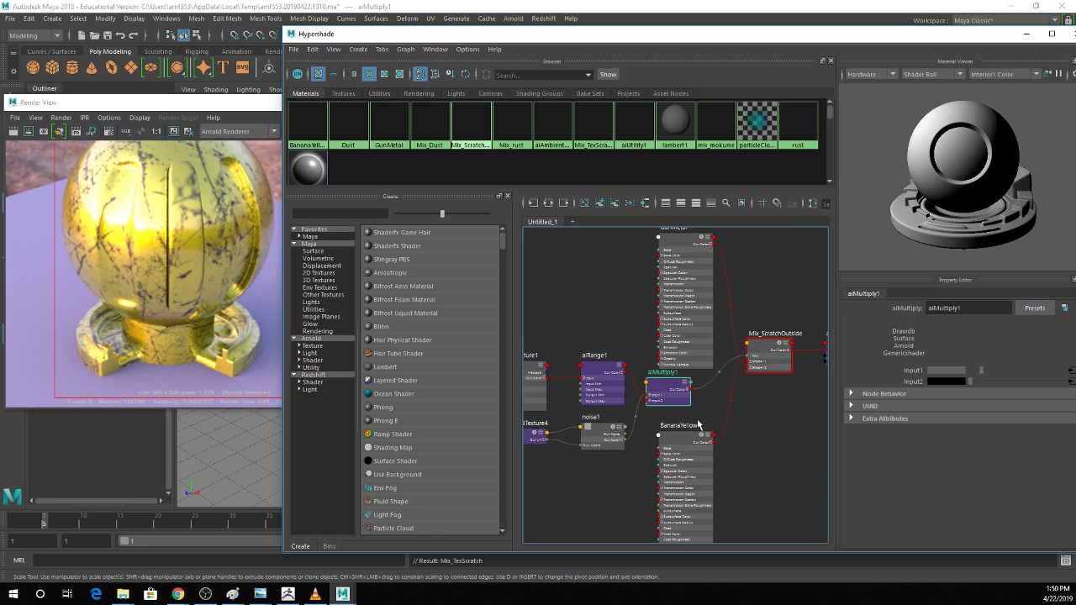
Move BananaYellow lower in the graph and add a new aiMultiply node in the freed space beside aiMultiply1.
drag(682, 440, 751, 477)
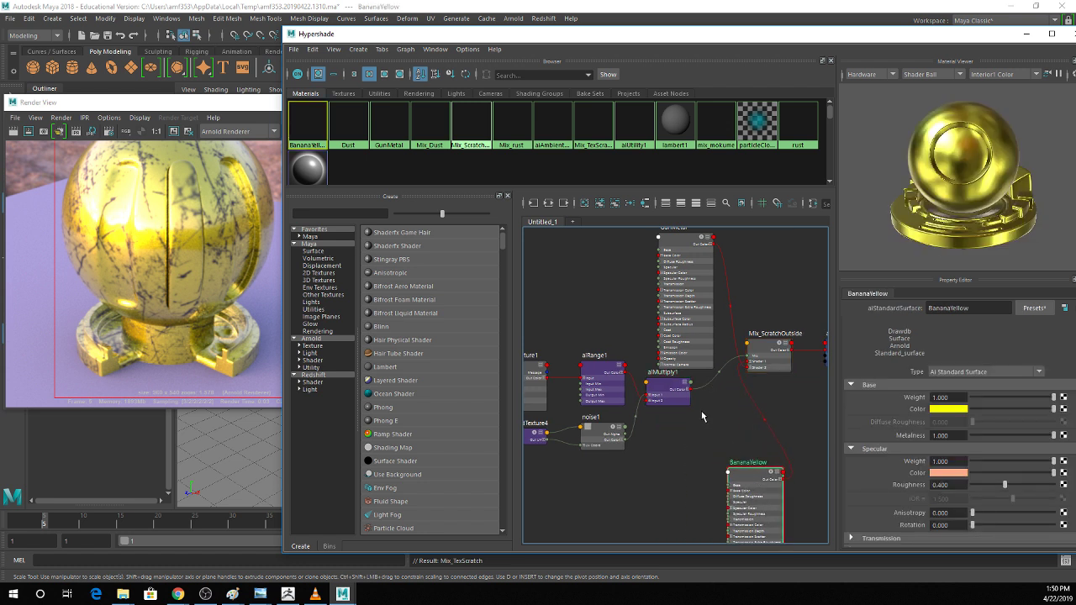
click(662, 395)
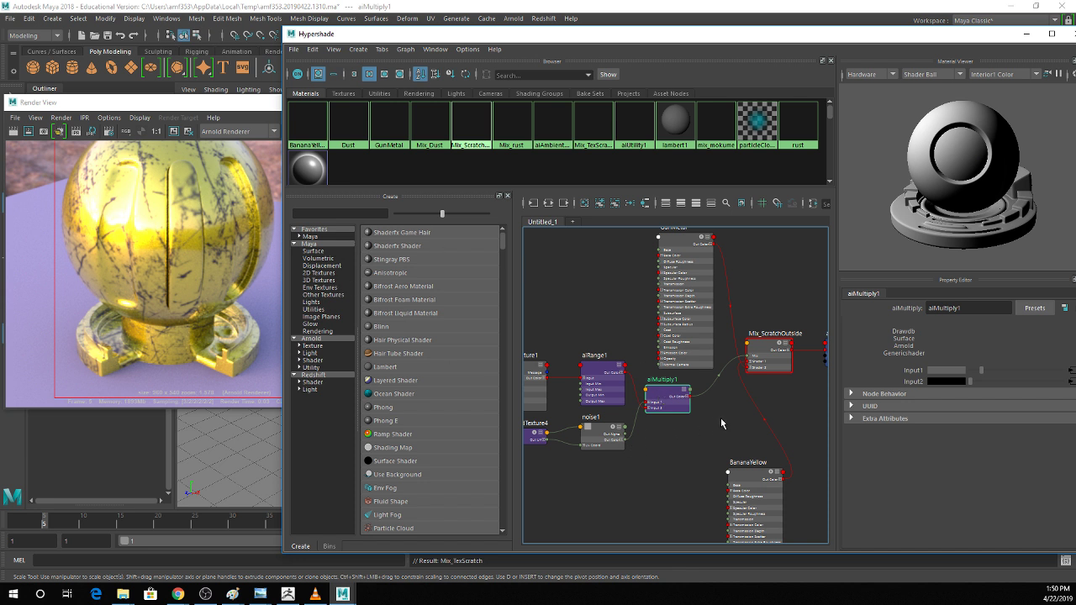
key(Tab)
text(multi)
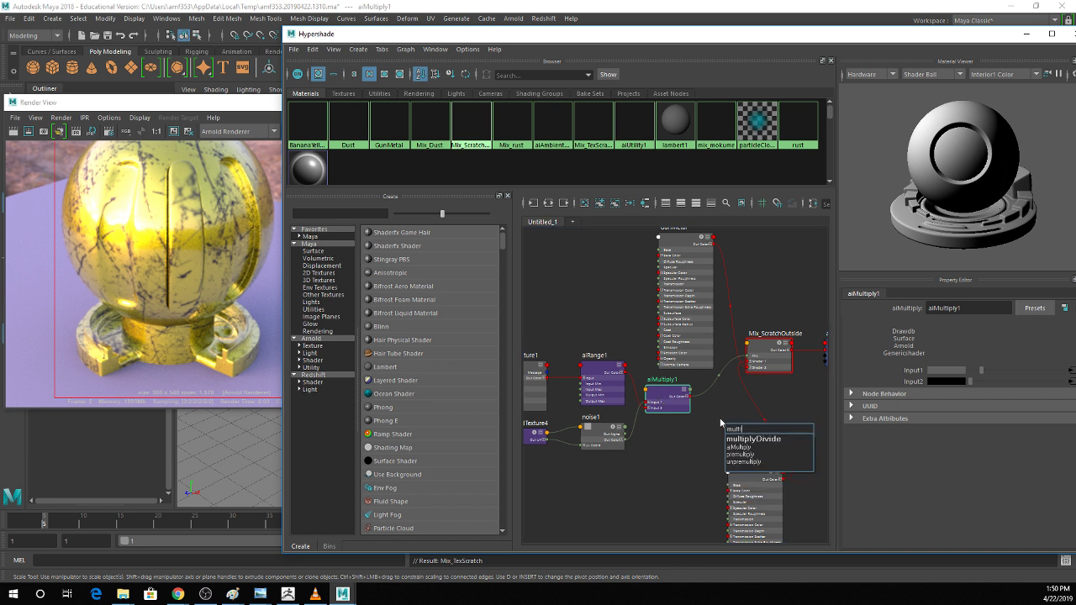
text(p)
click(746, 447)
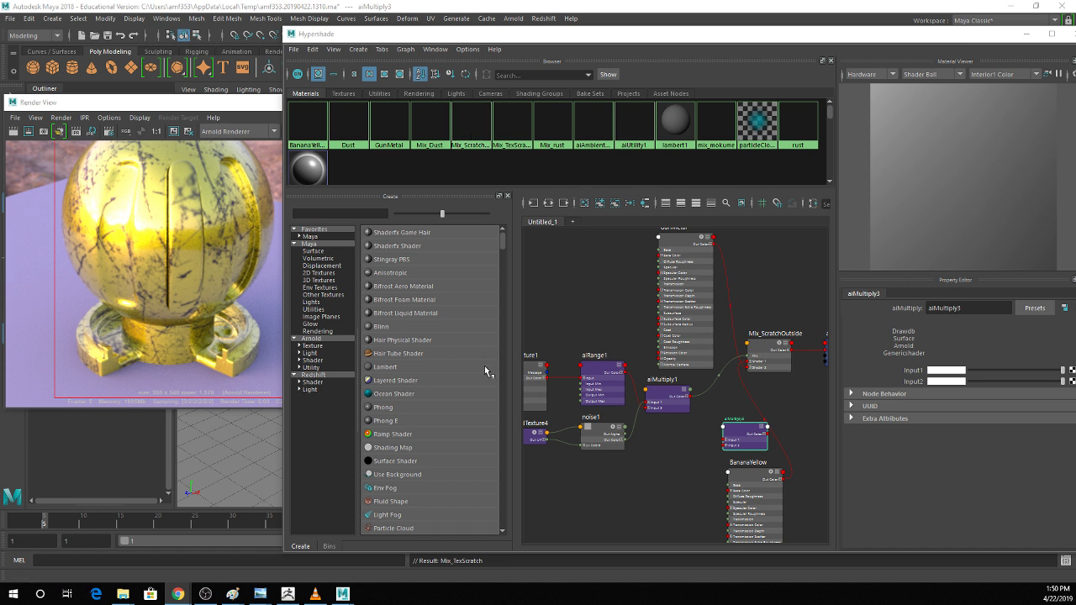
drag(729, 427, 709, 416)
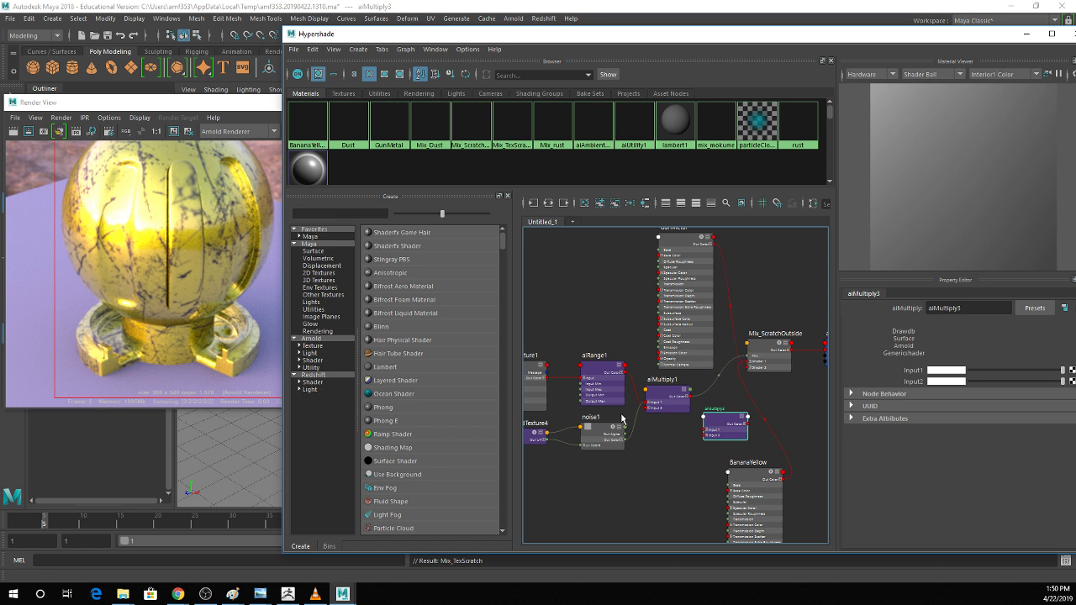
Rename the aiMultiply1 node as Mult_edgescratch.
click(664, 385)
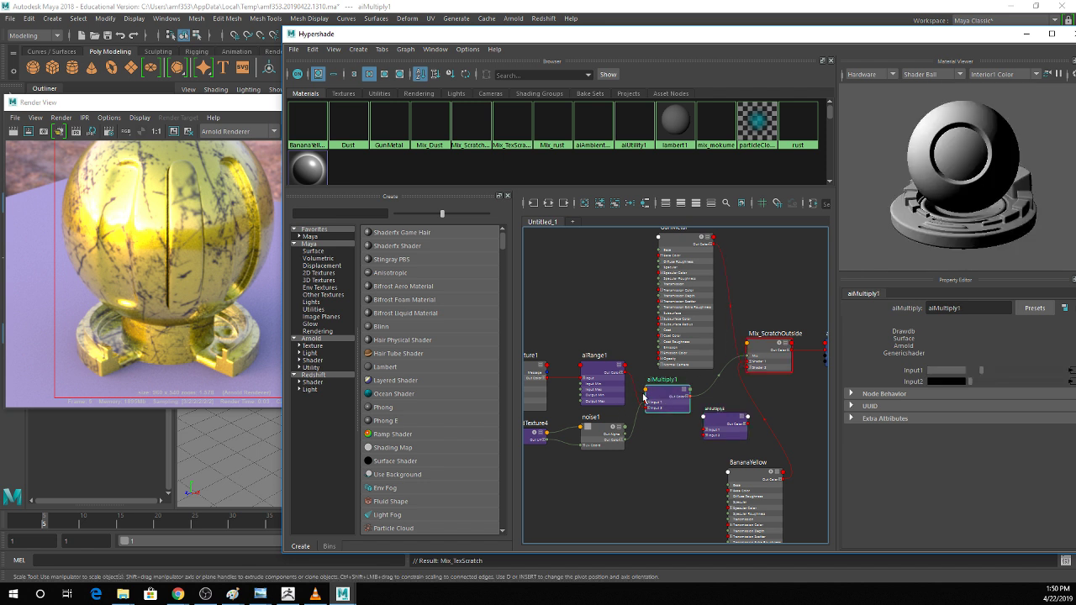
double_click(970, 308)
text(Mult_edges)
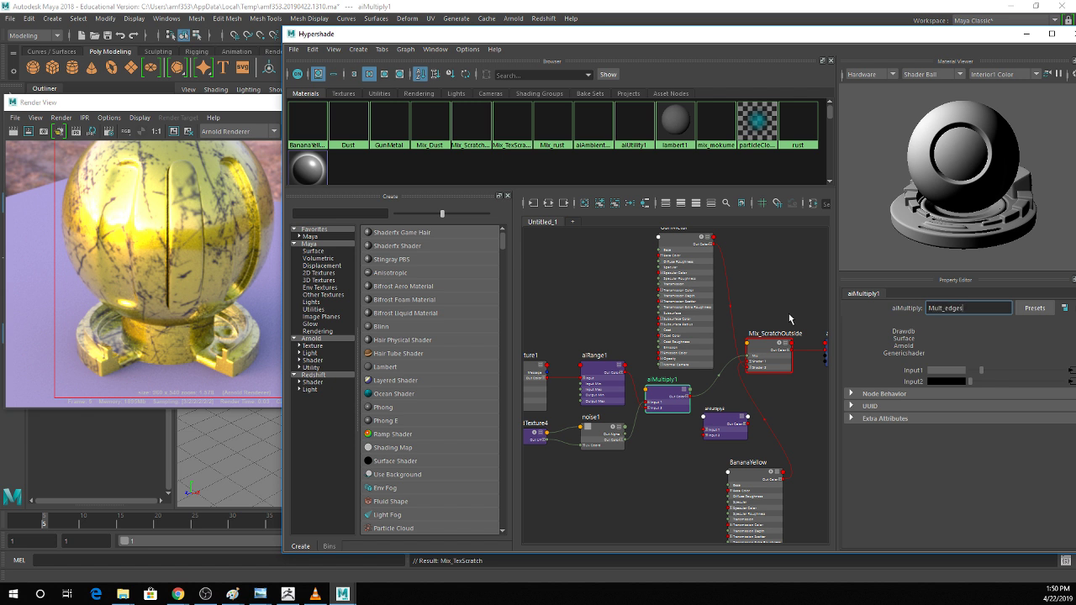
text(cratch)
key(Return)
scroll(790, 319, up, 3)
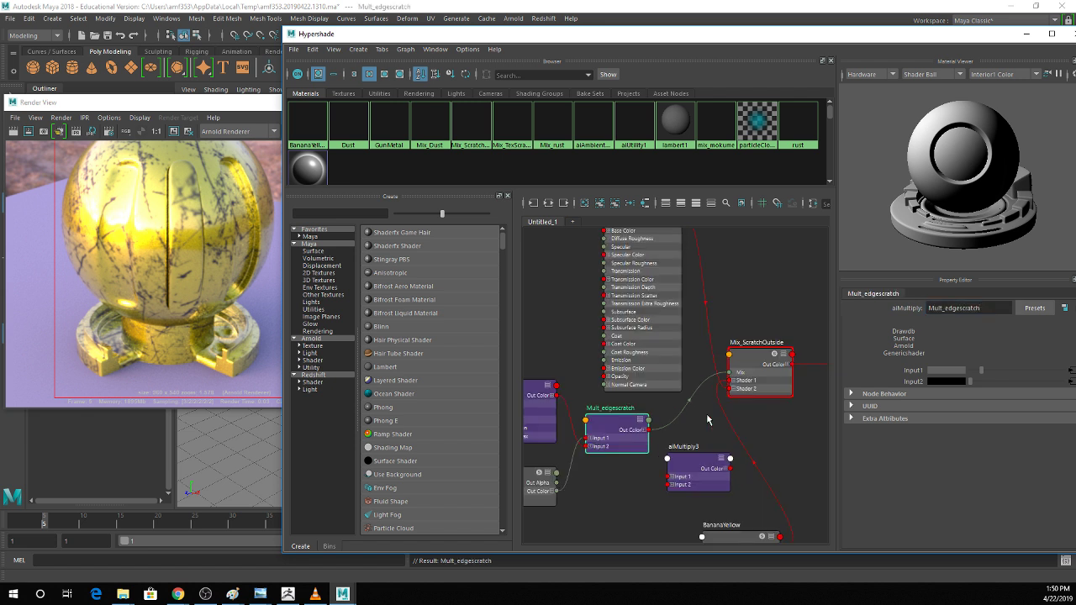
Disconnect Mult_edgescratch from the Mix input of Mix_ScratchOutside and connect its Out Color to Input 1 of aiMultiply3.
drag(720, 380, 646, 431)
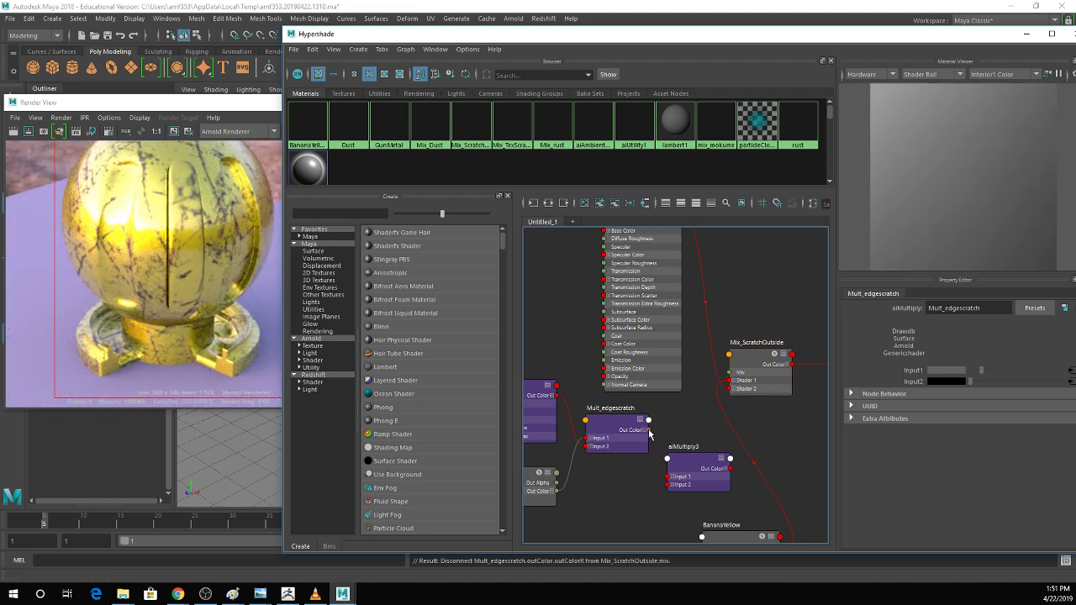
drag(647, 430, 697, 423)
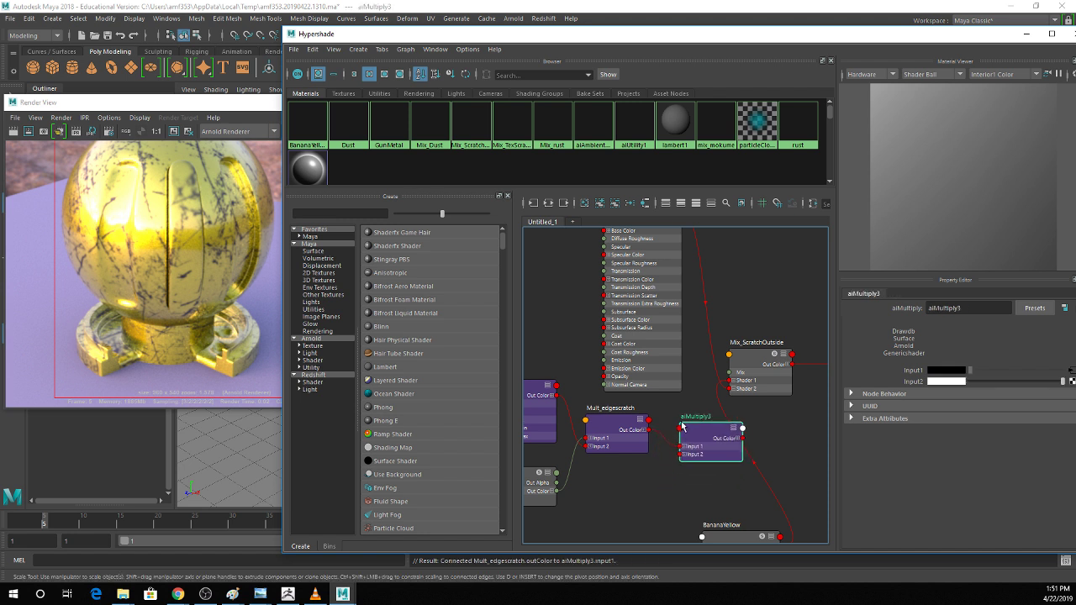
key(3)
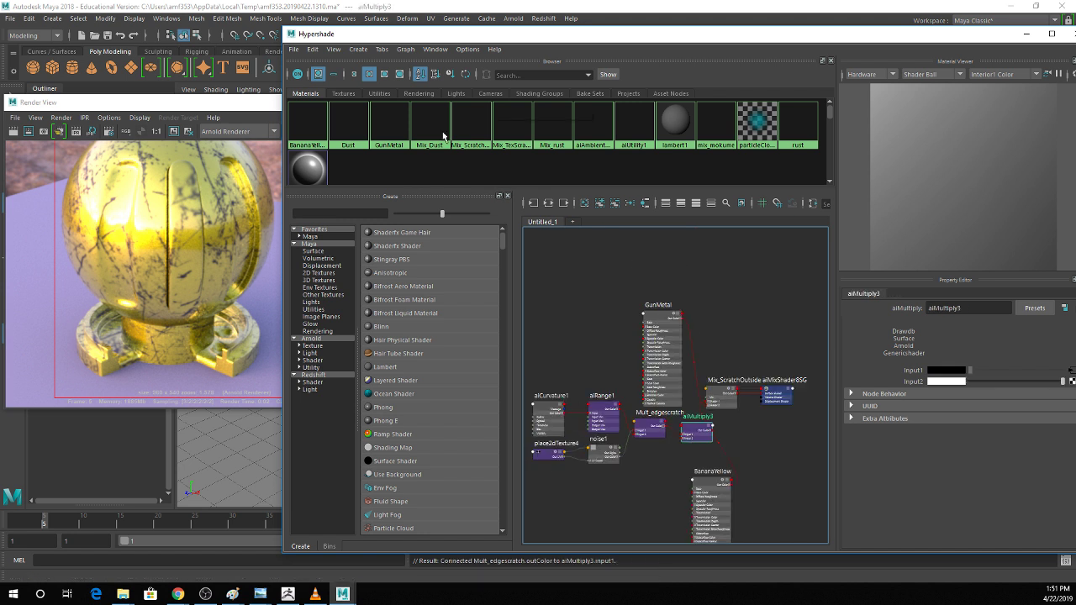
Find the file5 scratch texture among the scene's textures and rename it as ScratchTex.
click(343, 93)
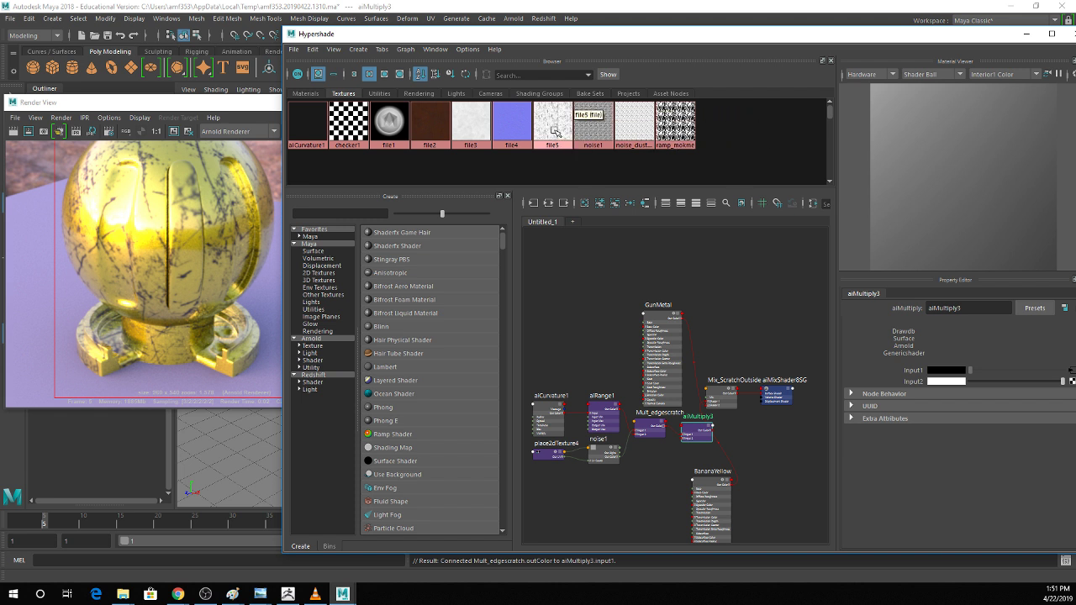
click(554, 131)
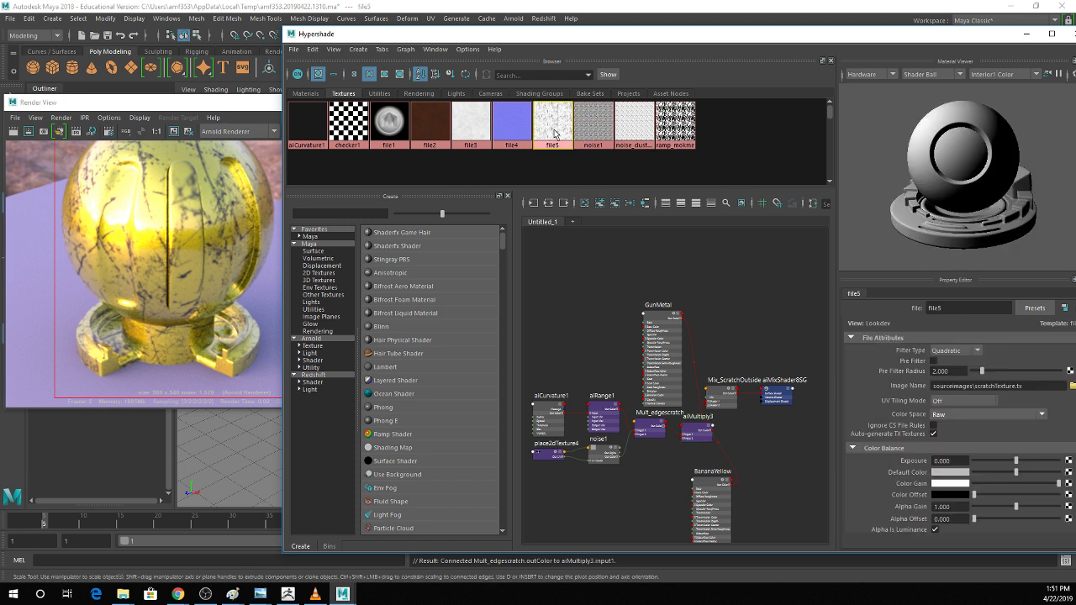
double_click(960, 309)
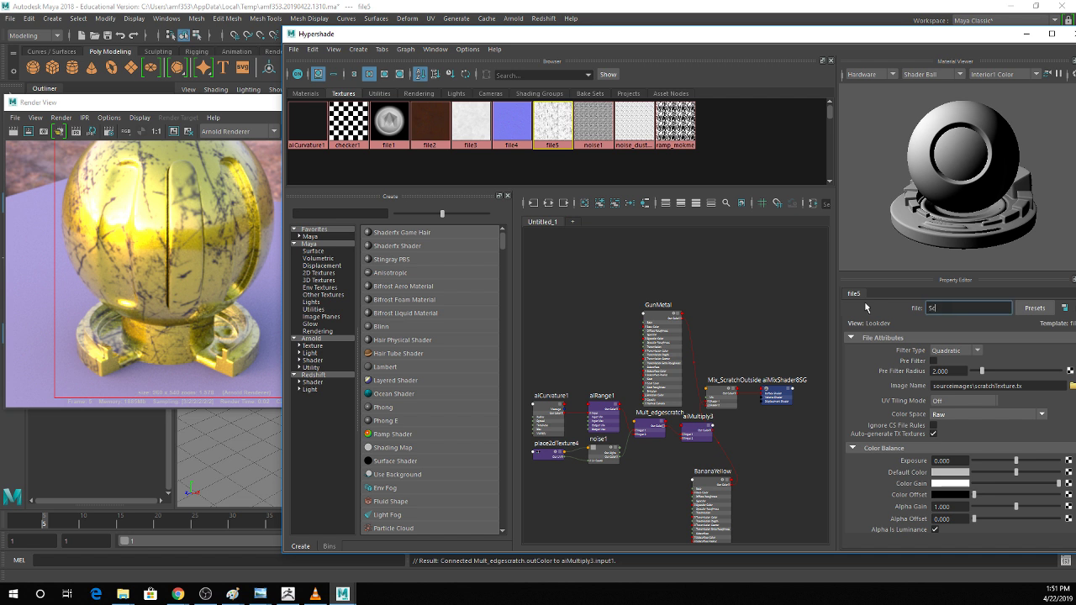
text(ScratchTex)
key(Return)
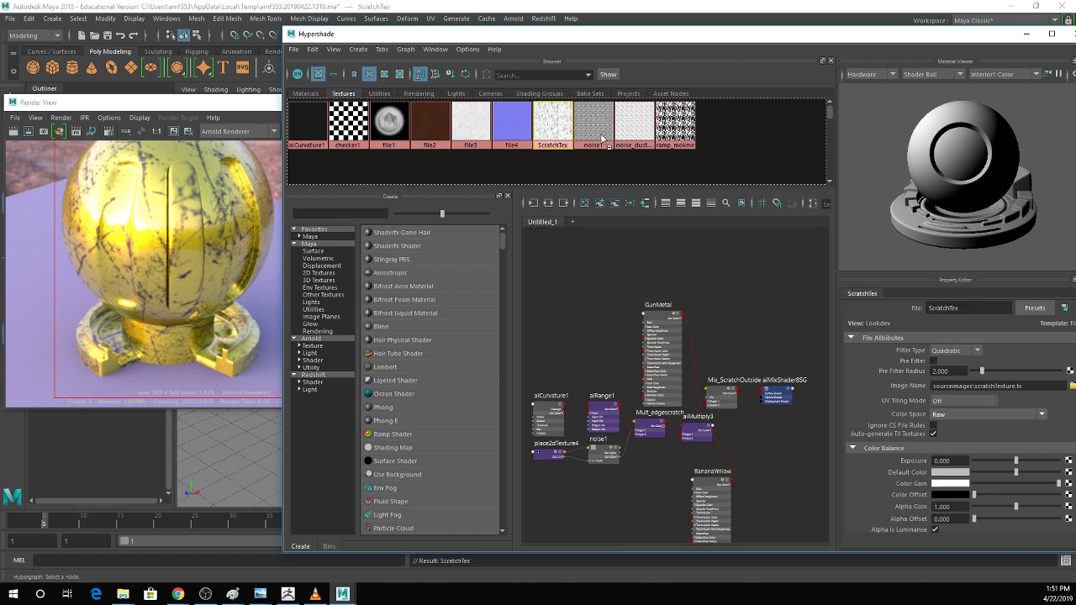
Connect the ScratchTex texture's color output to Input 2 of aiMultiply3.
right_click(543, 126)
click(688, 436)
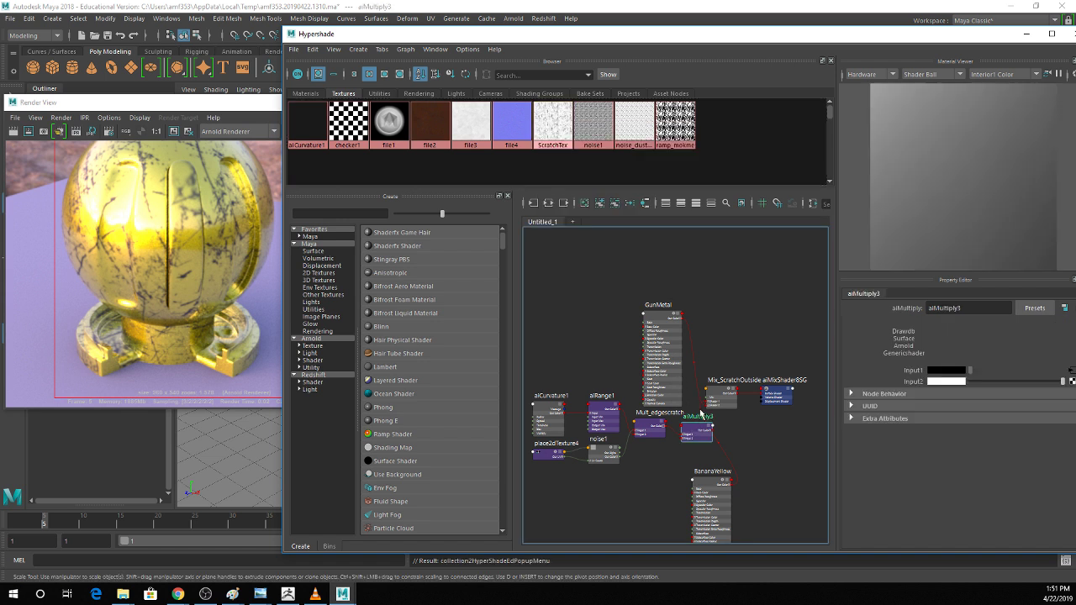
middle_drag(561, 149, 918, 382)
scroll(734, 432, up, 3)
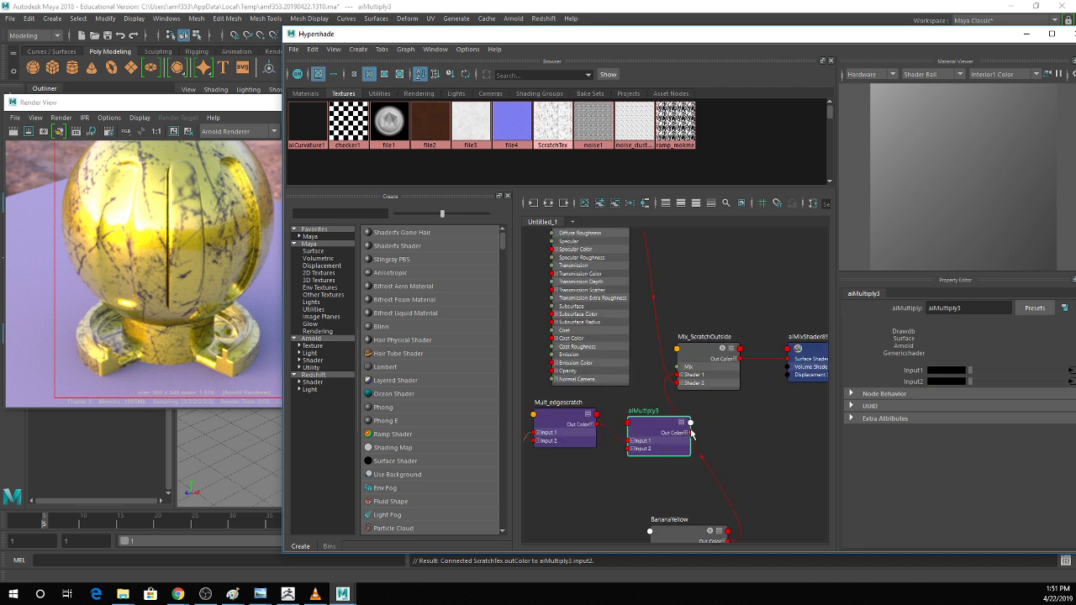
Connect the Out Color R channel of aiMultiply3 to the Mix input of Mix_ScratchOutside.
click(687, 433)
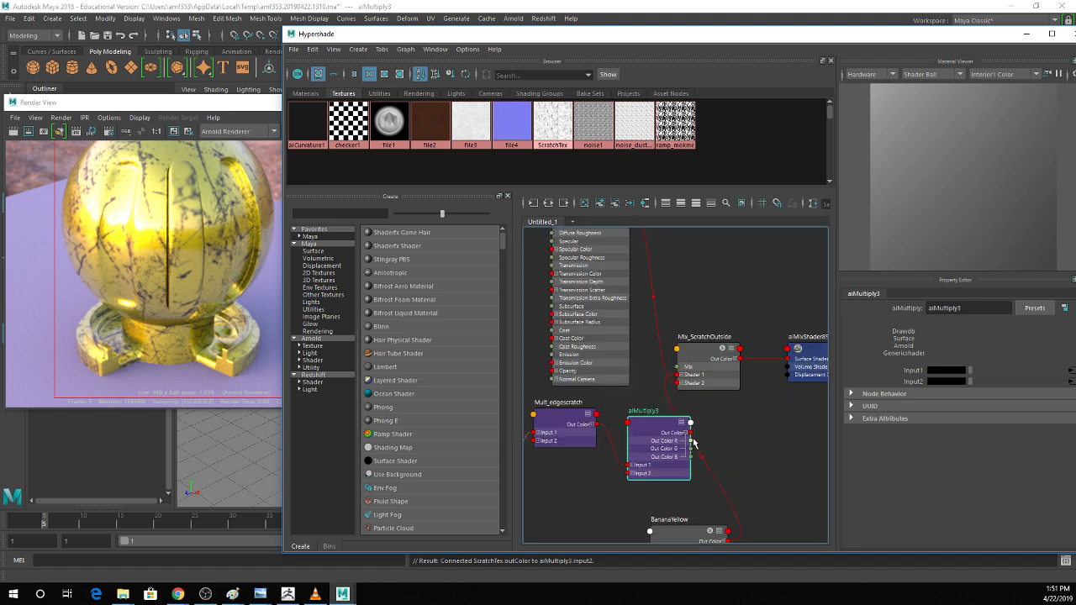
drag(690, 441, 713, 357)
drag(647, 429, 636, 402)
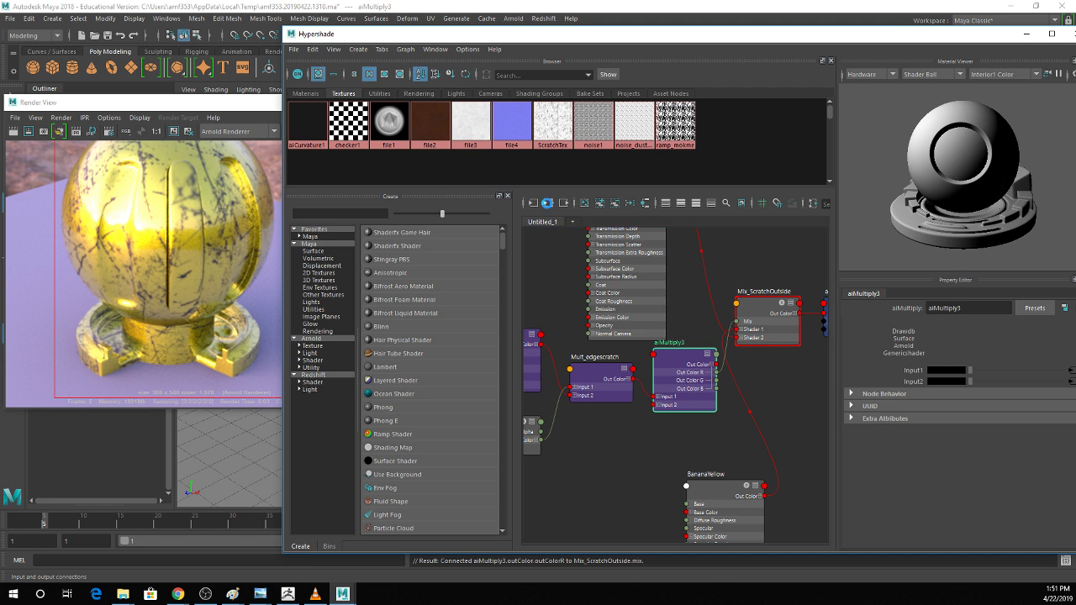
Graph the connections of aiMultiply3 and swap its inputs so ScratchTex feeds Input 1 and Mult_edgescratch feeds Input 2.
key(a)
scroll(634, 315, up, 5)
alt+middle_drag(775, 379, 668, 331)
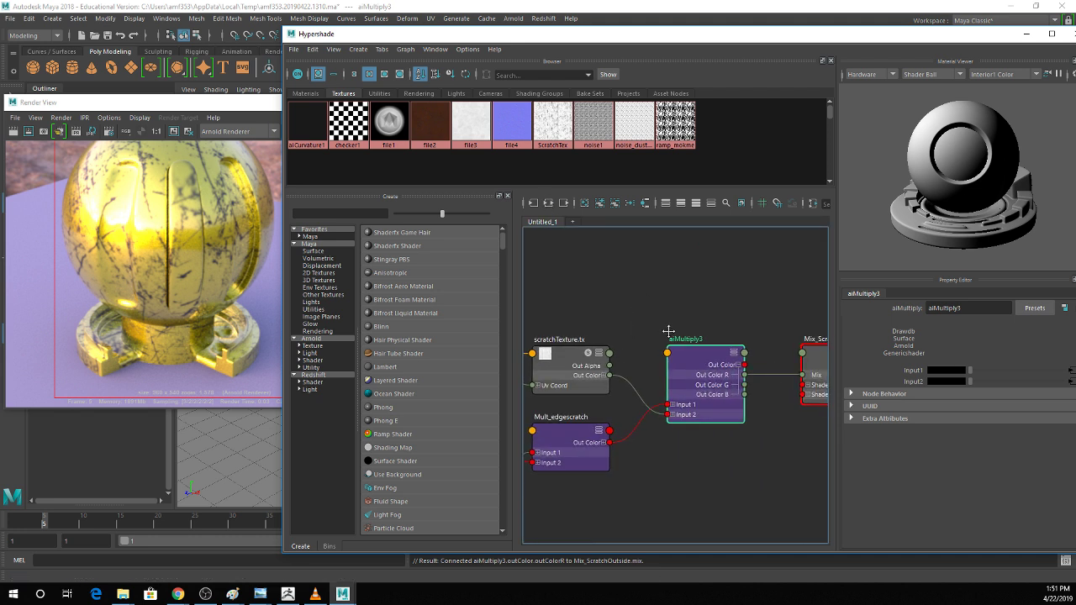
scroll(669, 335, down, 5)
alt+middle_drag(634, 371, 644, 373)
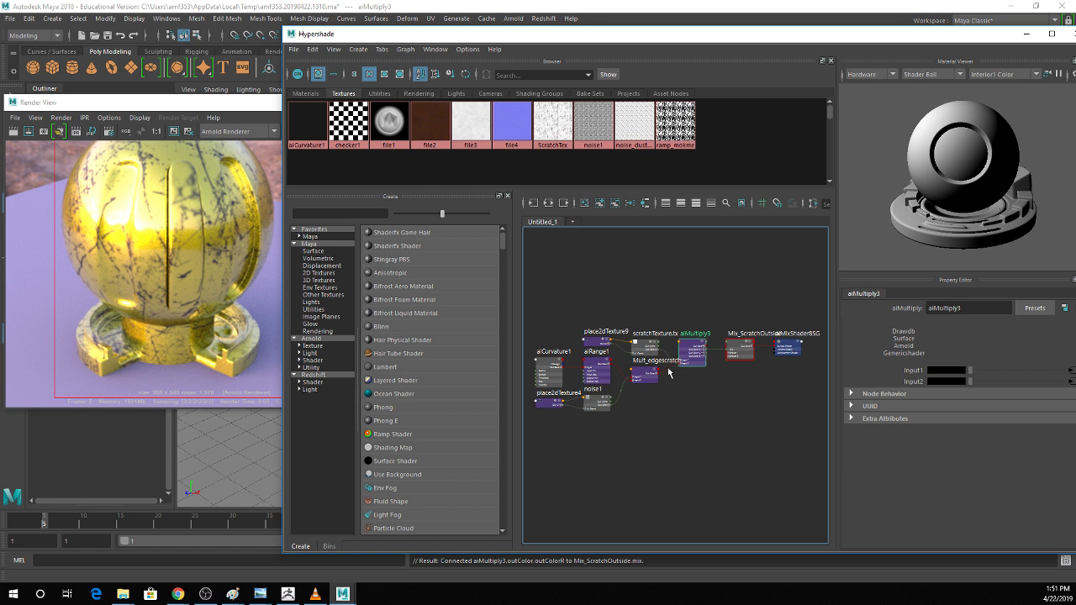
scroll(664, 357, up, 5)
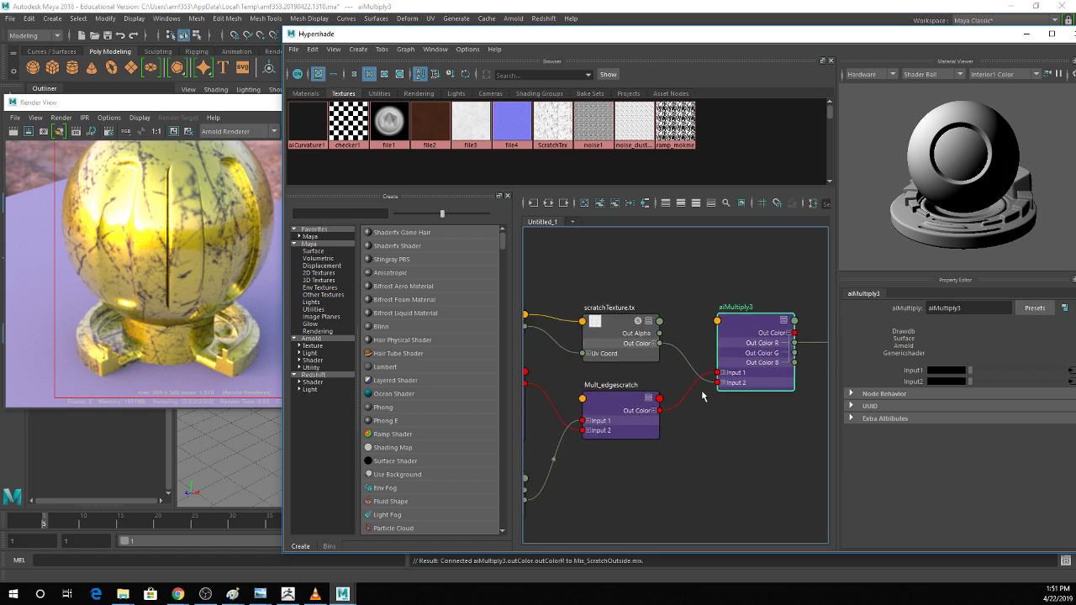
click(707, 380)
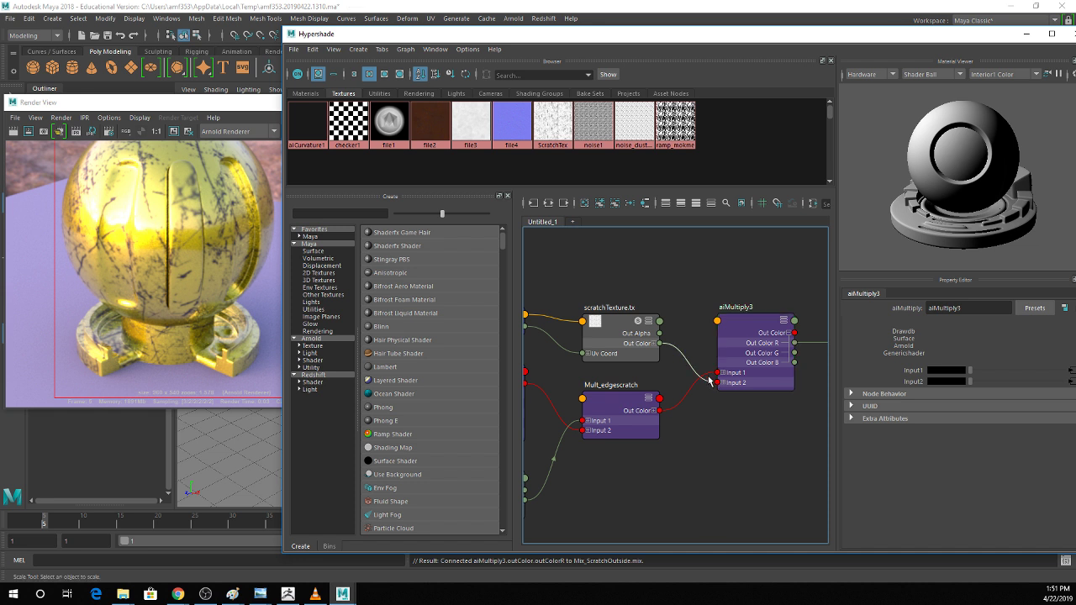
drag(669, 345, 717, 372)
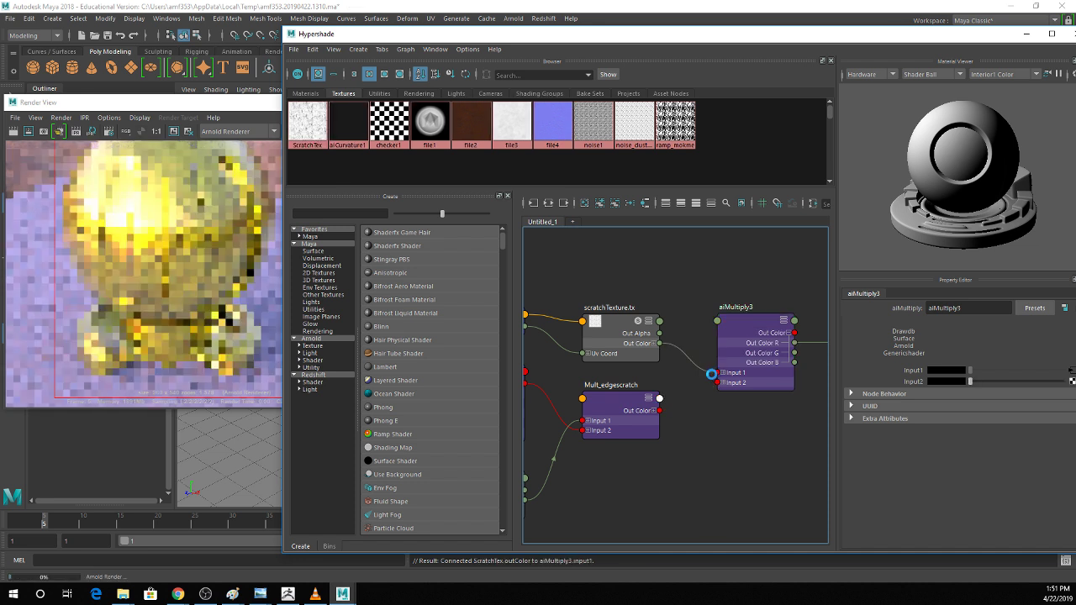
drag(661, 410, 719, 381)
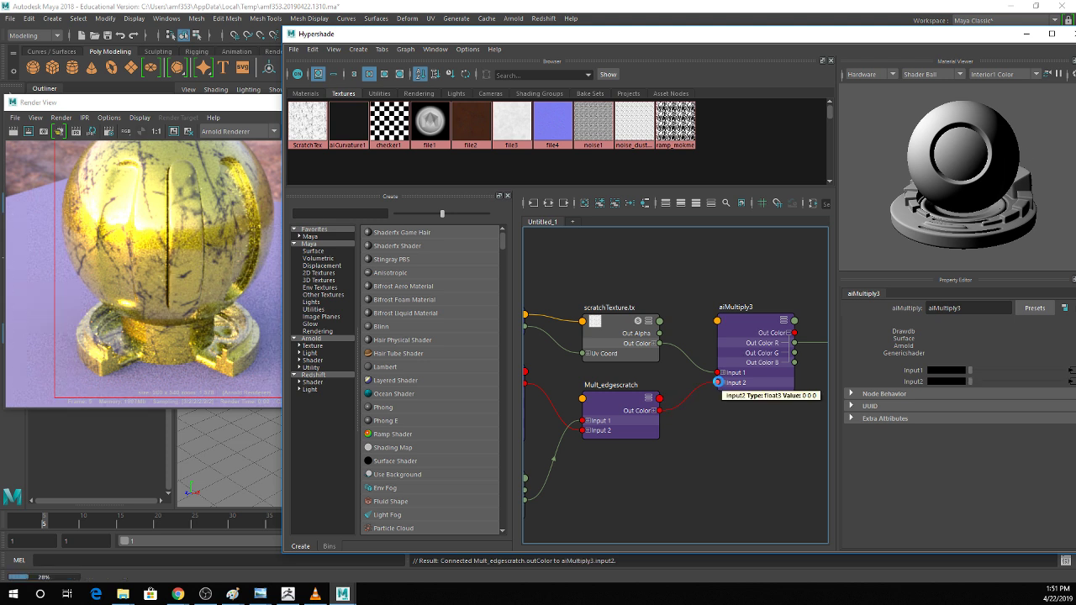
alt+middle_drag(689, 314, 627, 336)
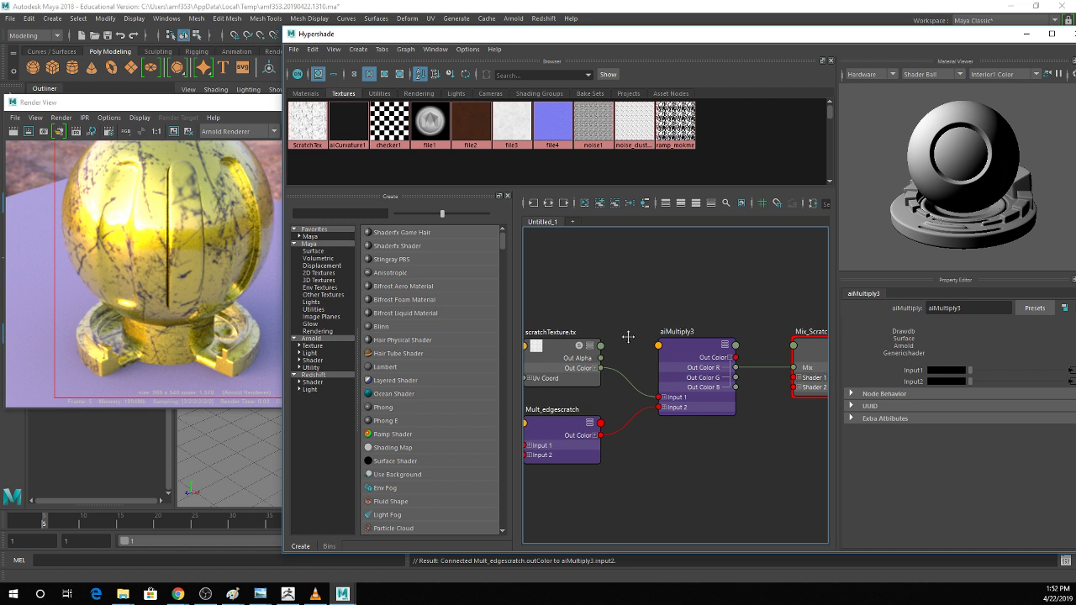
Check the attributes of aiMultiply3, clear the selection, and save the scene.
click(676, 356)
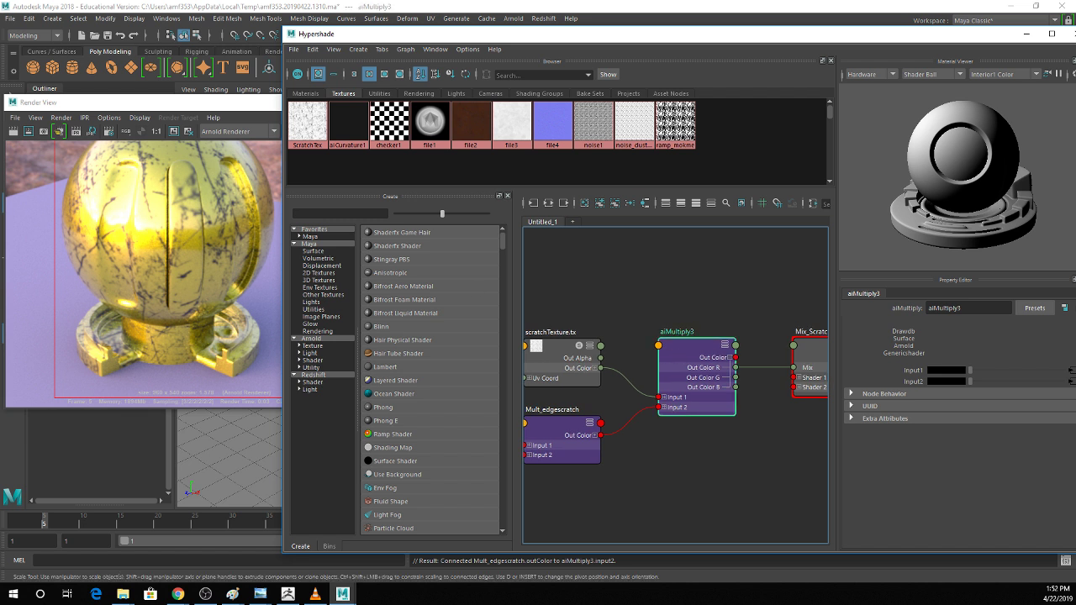
click(587, 268)
key(ctrl+s)
click(505, 308)
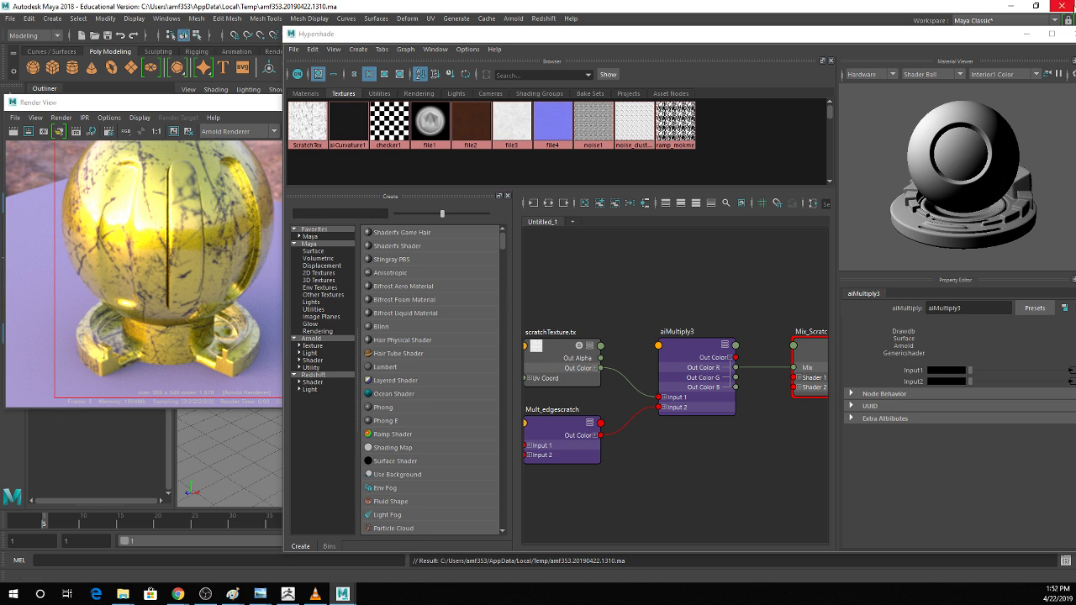
Open the scene ShaderBall_Fiddle_v02_GiantShader.ma, select the shader ball's sphere, and bring up its materials in Hypershade.
click(1026, 33)
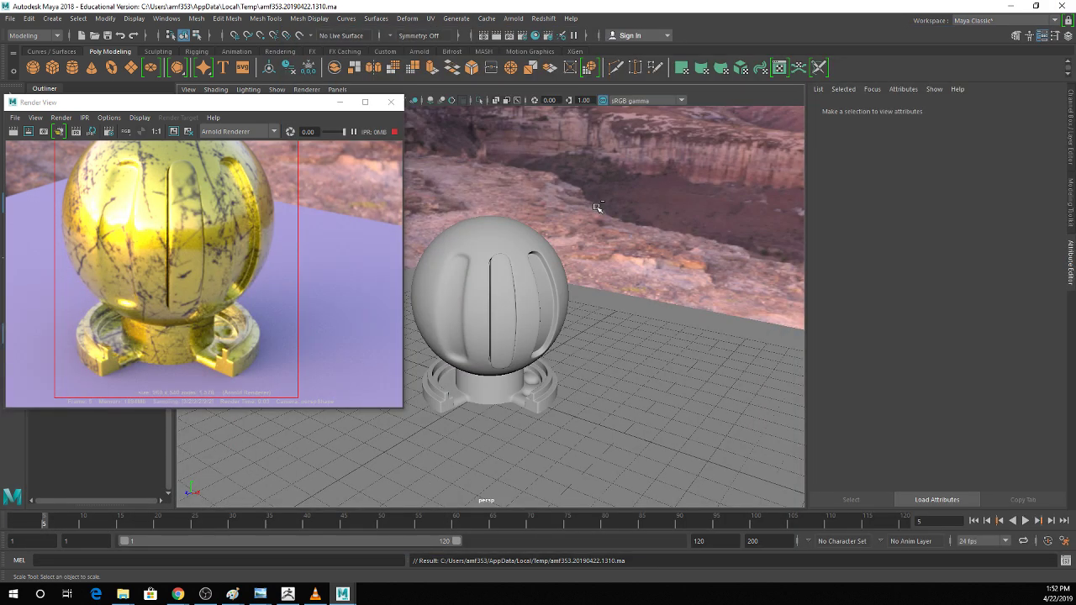
key(r)
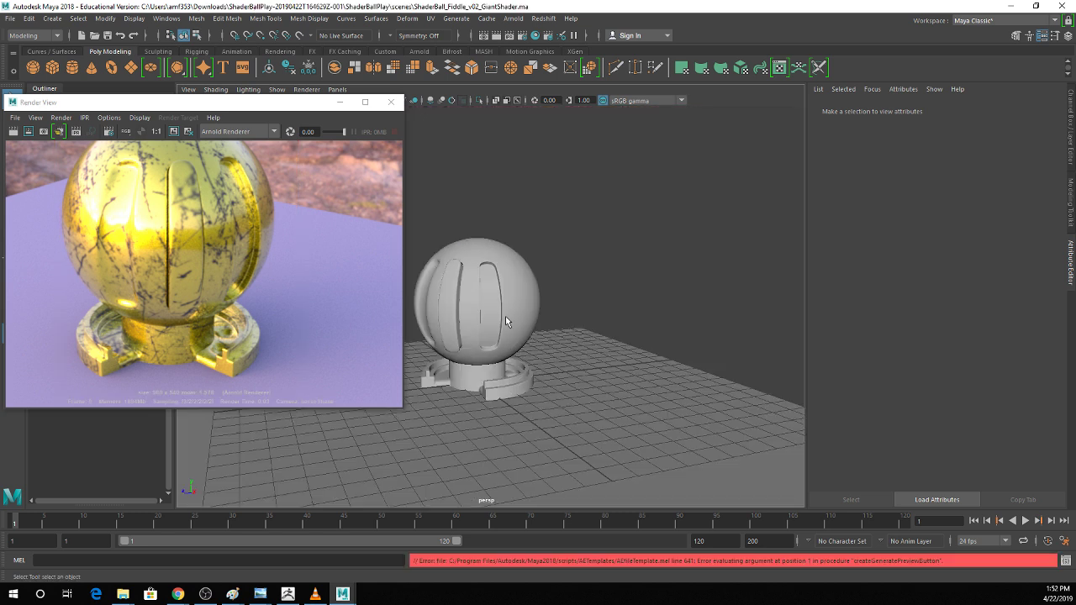
click(506, 316)
click(533, 35)
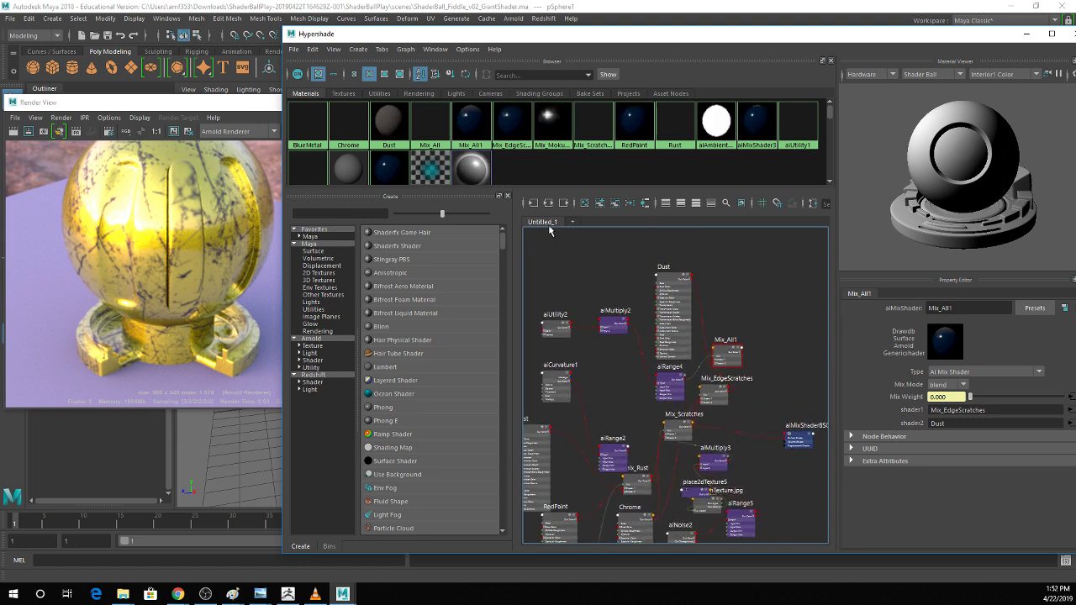
Graph the full network of the Mix_Scratches material and examine how it feeds the other mix shaders.
click(511, 122)
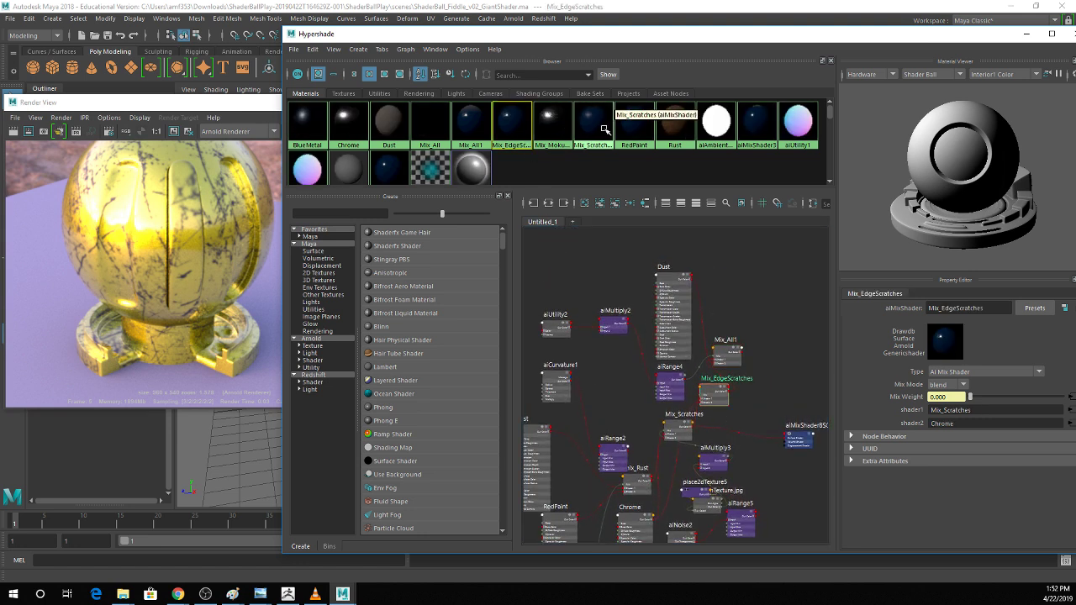
click(602, 128)
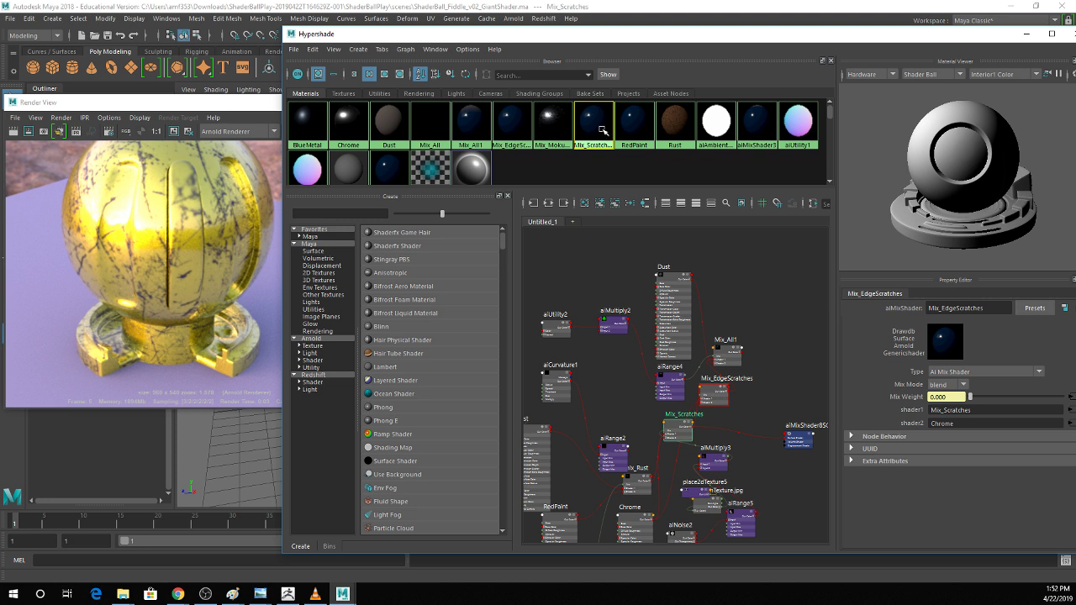
click(548, 203)
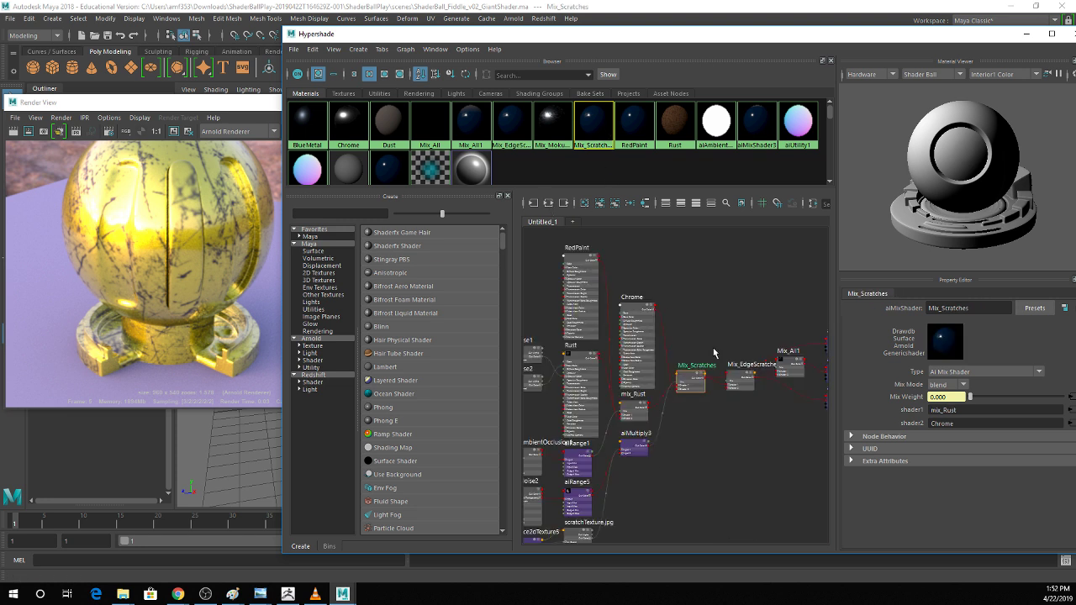
scroll(712, 347, up, 3)
scroll(607, 249, down, 5)
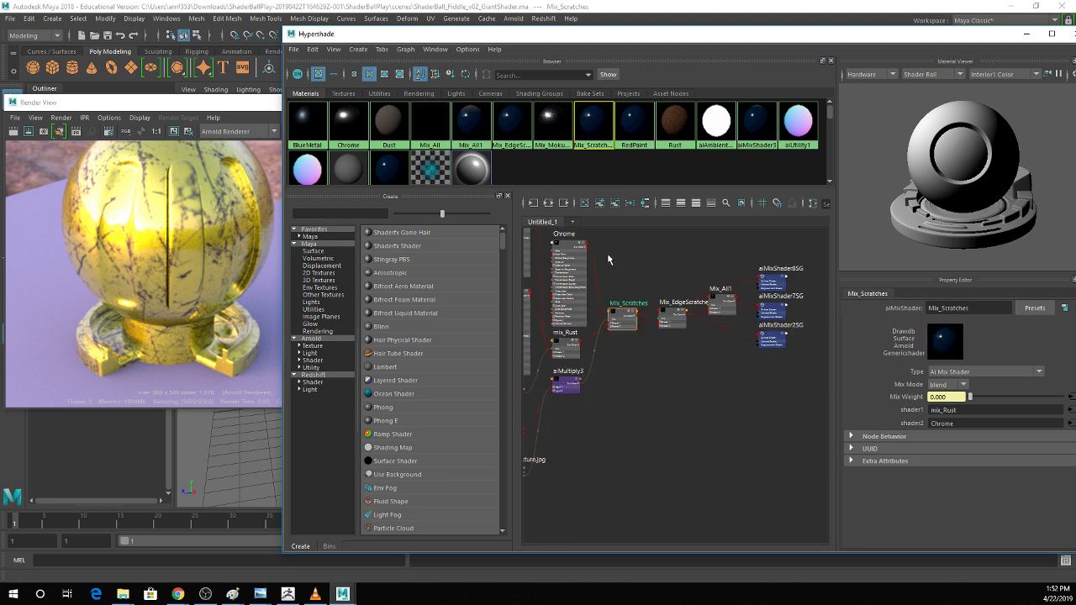
Examine how Mix_Scratches, Mix_EdgeScratches and Mix_All1 feed one another and their shading groups, checking the shader inputs of the latter two.
alt+middle_drag(744, 364, 608, 313)
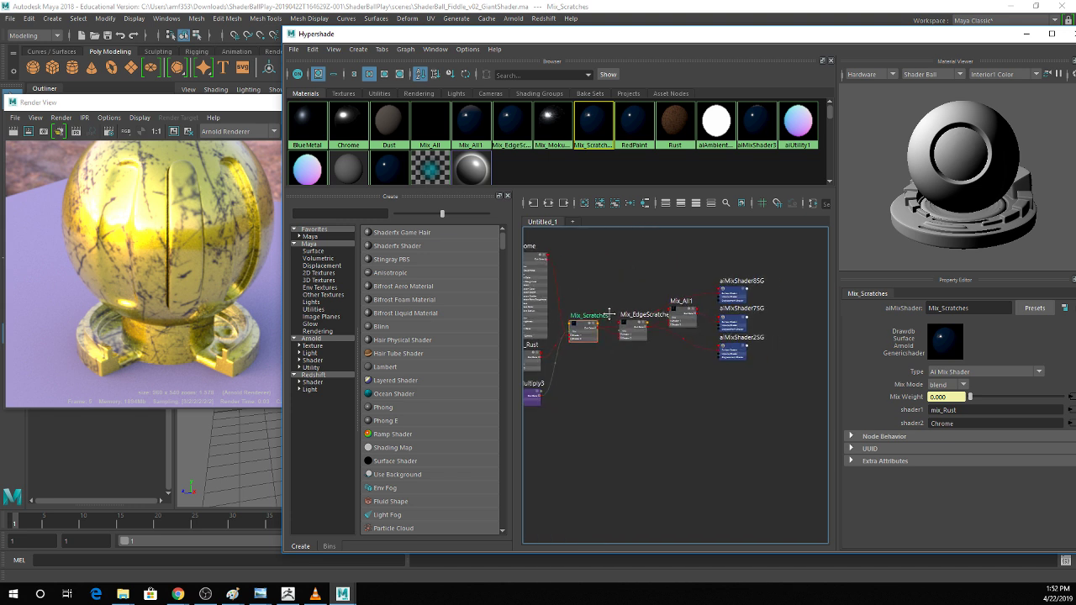
scroll(613, 320, up, 2)
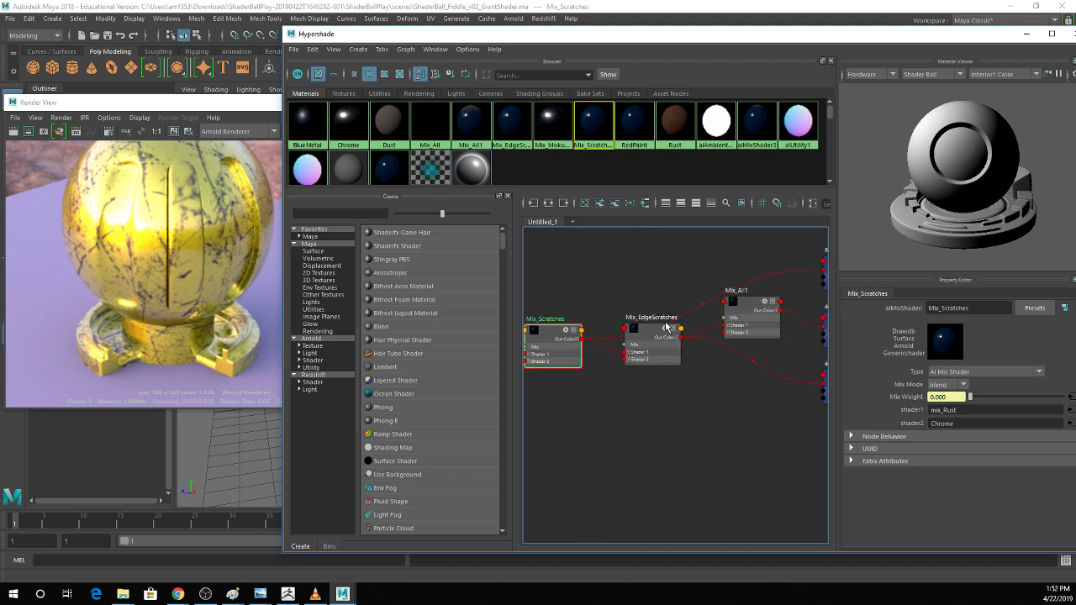
scroll(694, 290, up, 2)
alt+middle_drag(648, 327, 757, 281)
scroll(607, 348, down, 1)
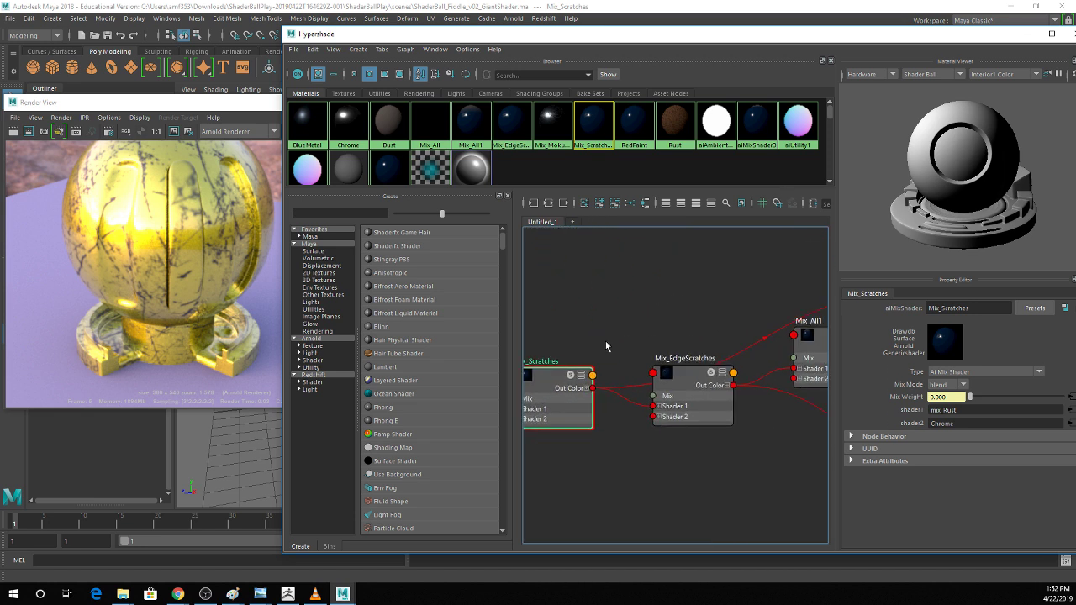
scroll(617, 304, up, 1)
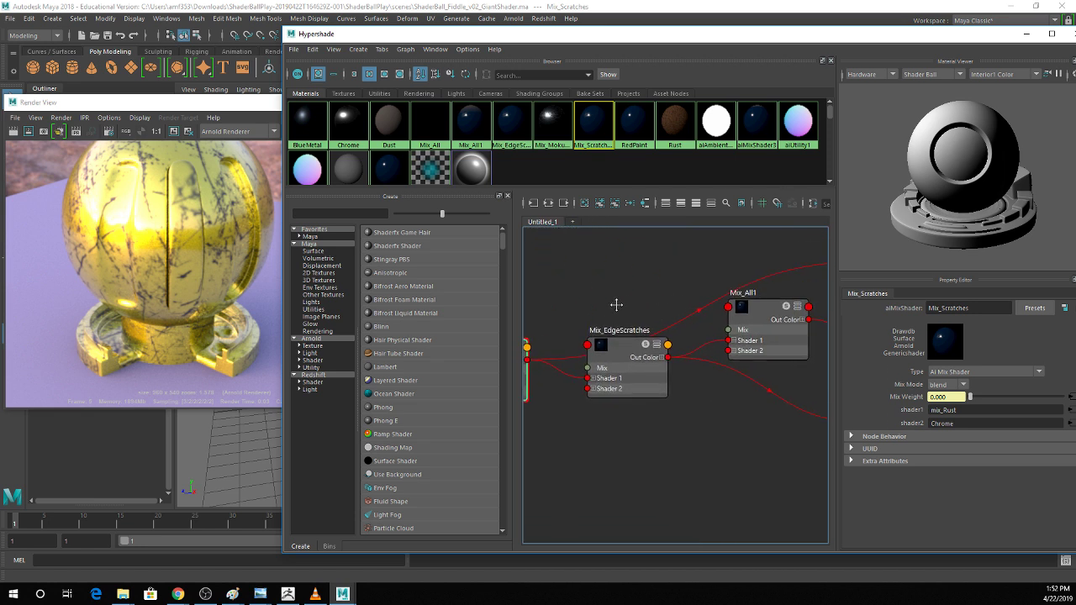
click(622, 349)
alt+middle_drag(623, 349, 613, 344)
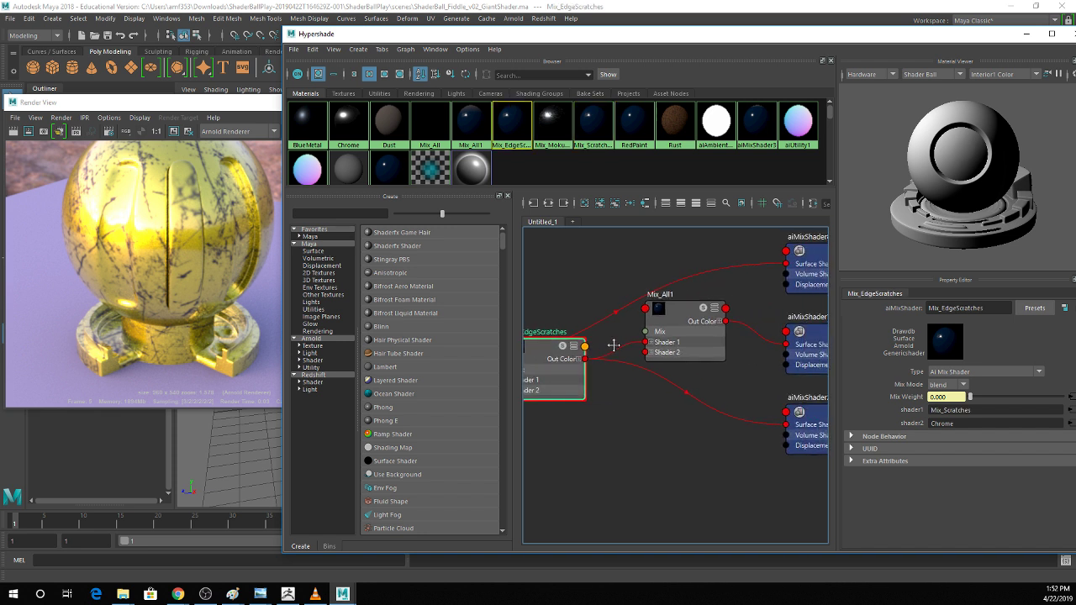
scroll(614, 348, down, 1)
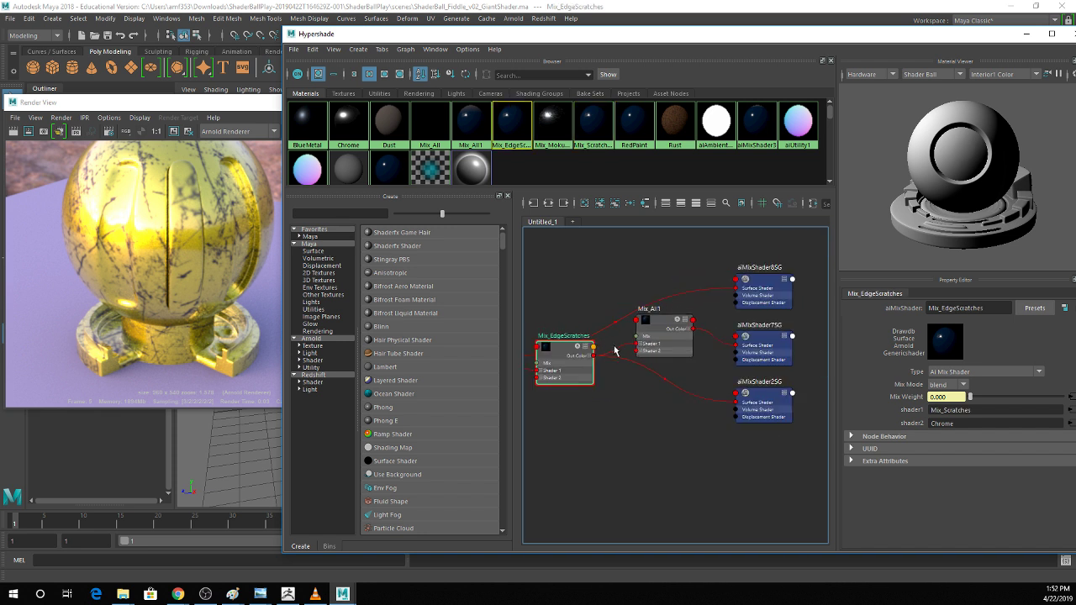
click(669, 346)
key(3)
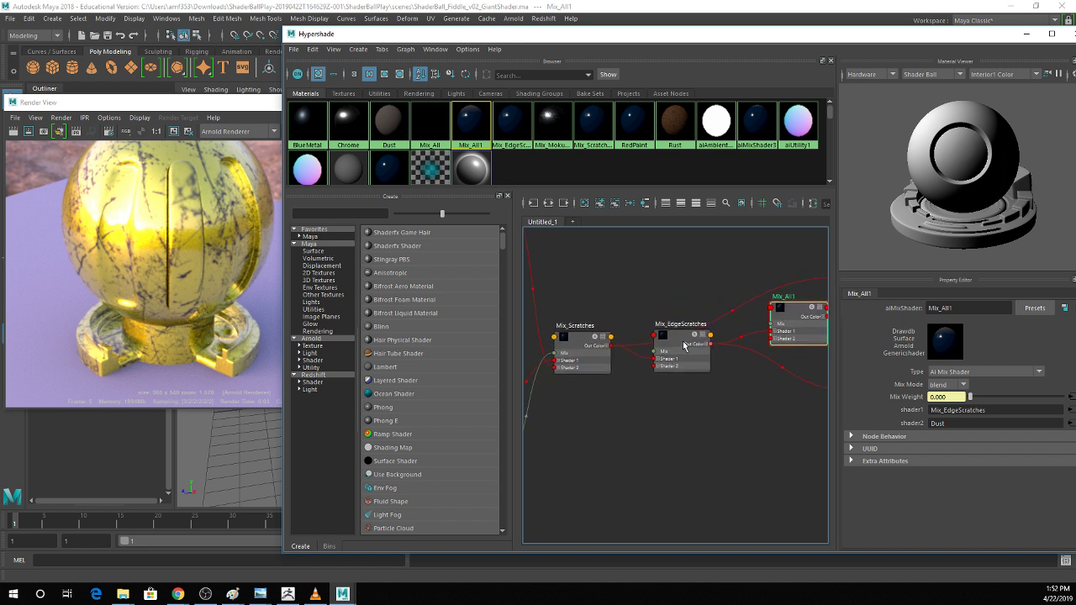
Graph the input and output connections of Mix_EdgeScratches and move the Mix_Scratches node up, away from Chrome_Mult.
click(682, 345)
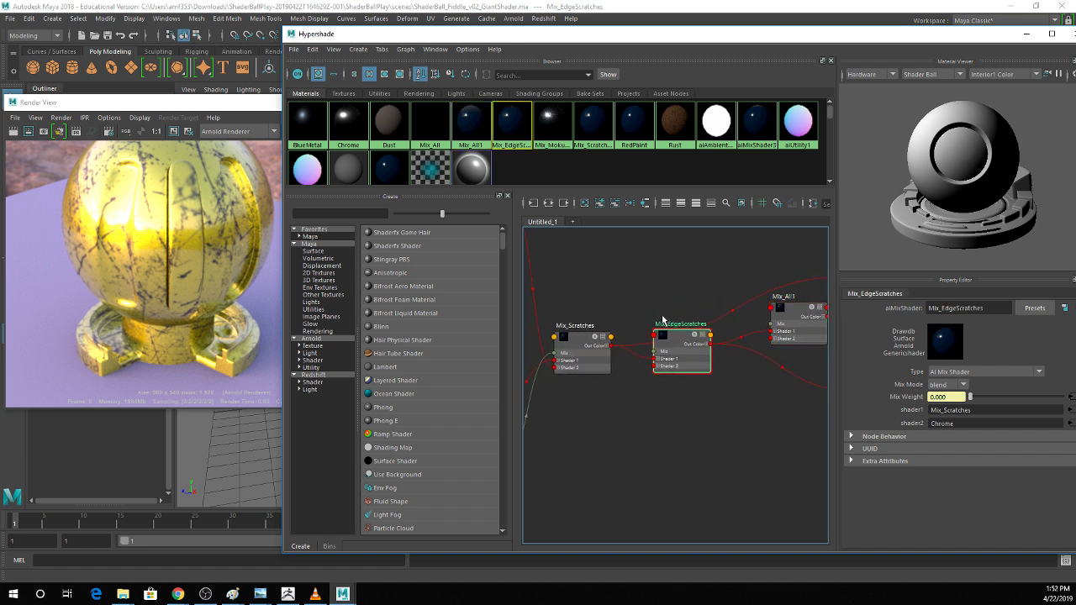
click(548, 203)
scroll(691, 407, up, 5)
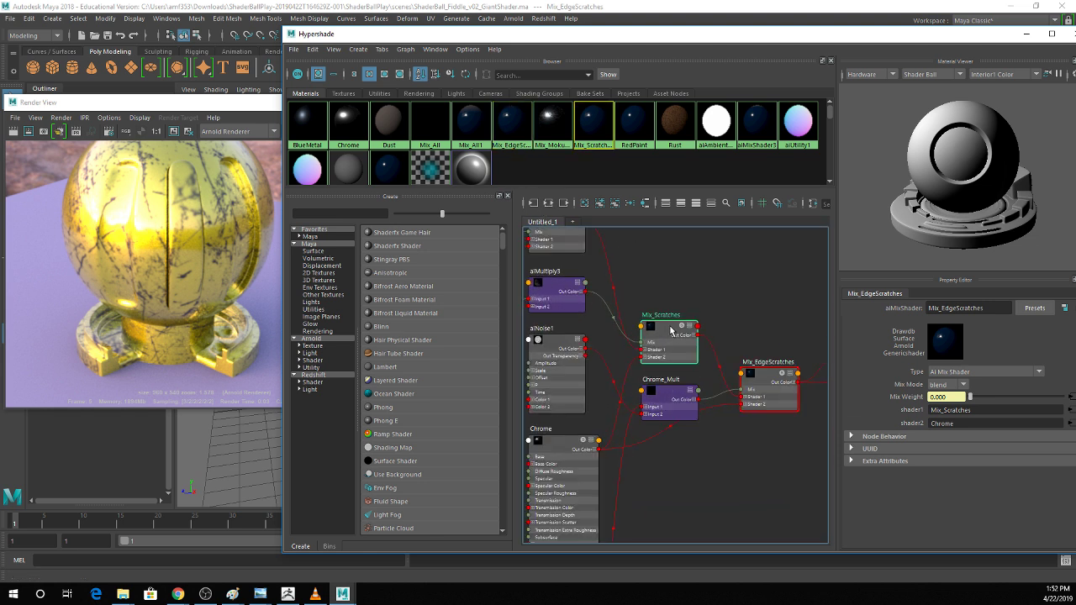
drag(673, 332, 669, 296)
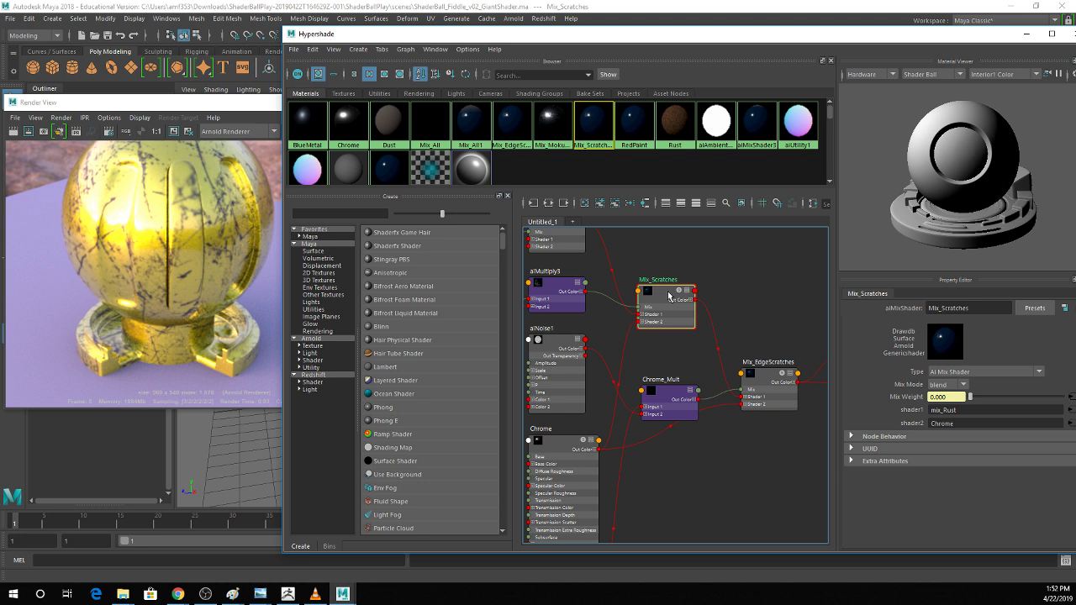
alt+middle_drag(637, 355, 699, 243)
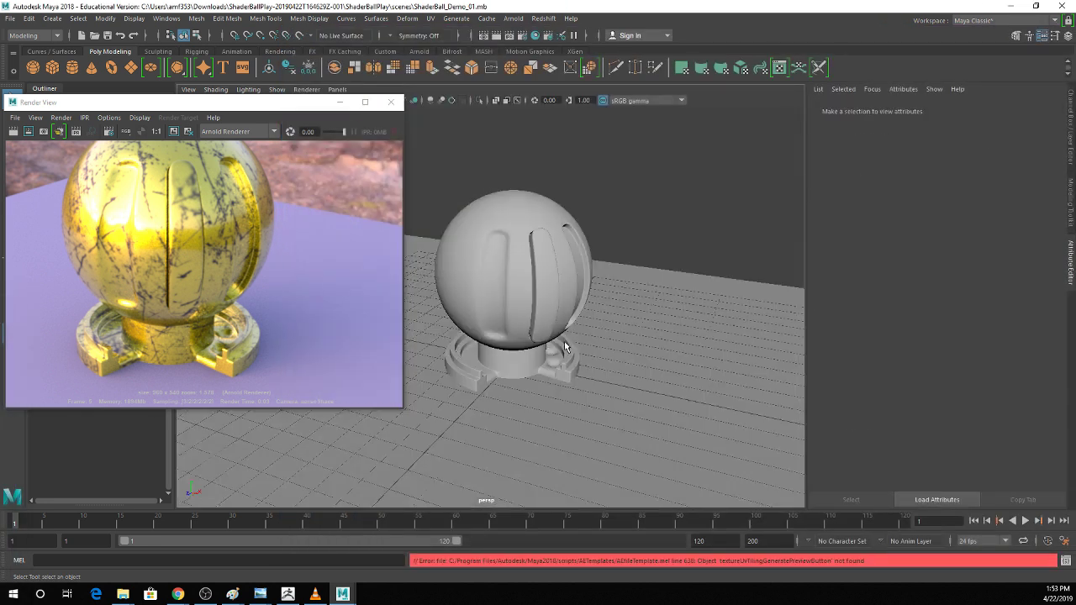
Bring up Hypershade for the scene ShaderBall_Fiddle_v01.ma and close the Render View.
click(534, 35)
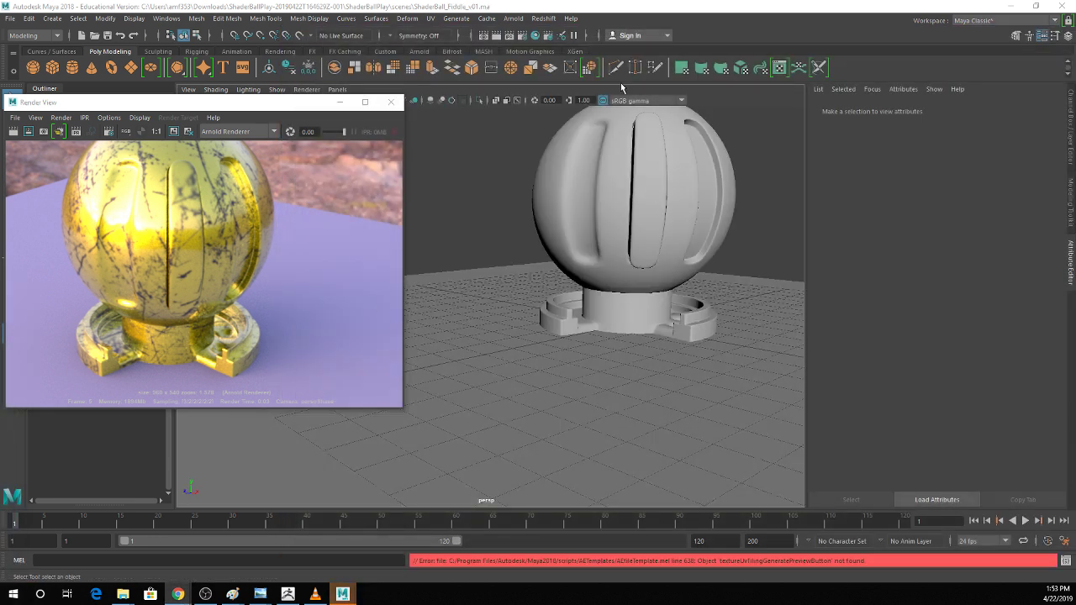
click(534, 35)
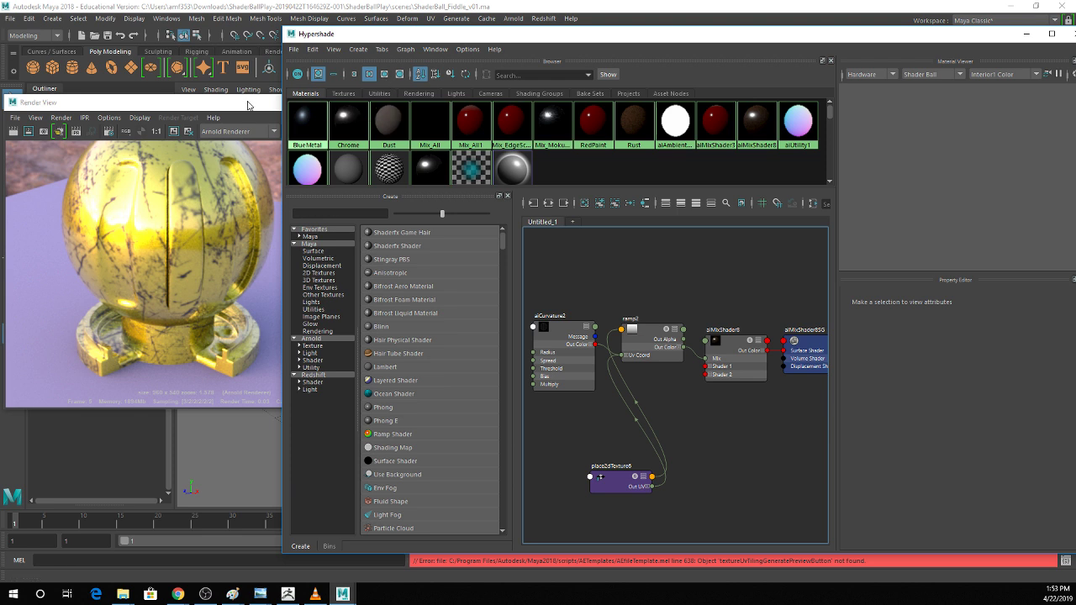
click(210, 102)
click(398, 103)
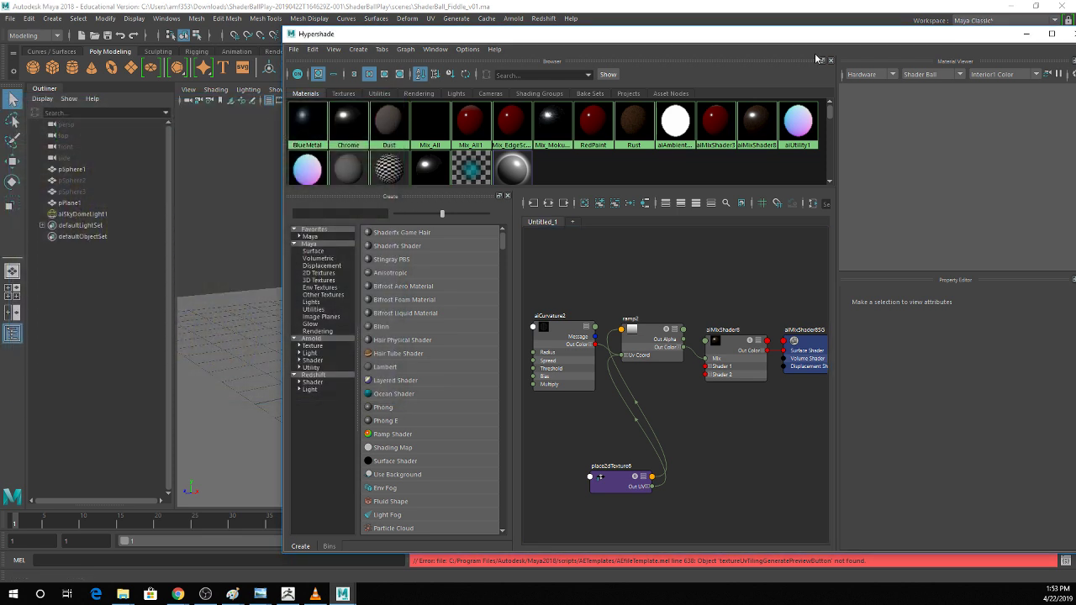
Switch to File Explorer and look through the scenes folder of the default Maya project.
mouse_move(126, 597)
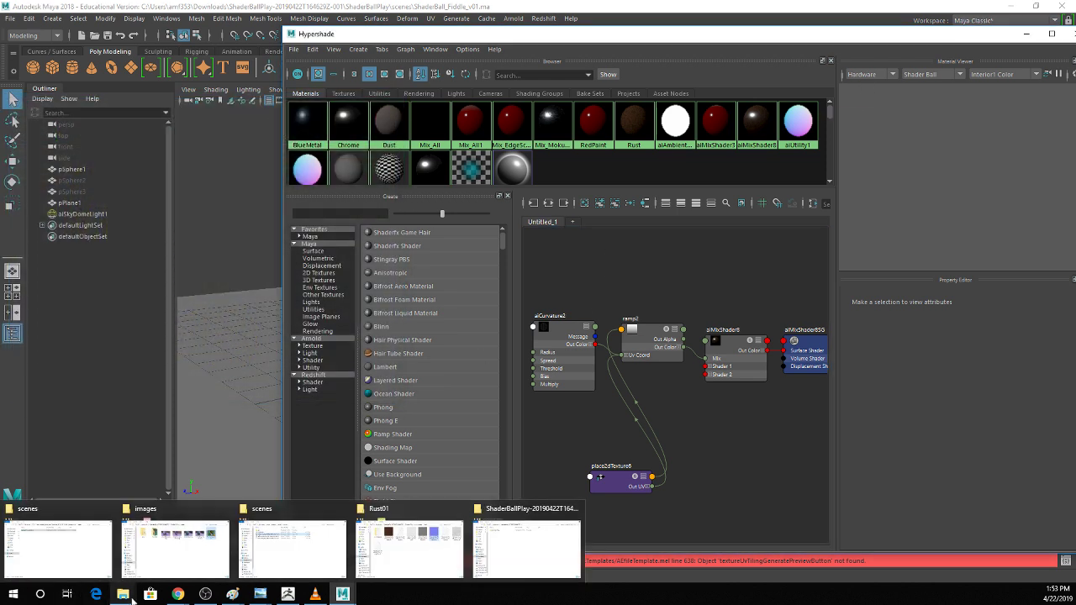
click(173, 559)
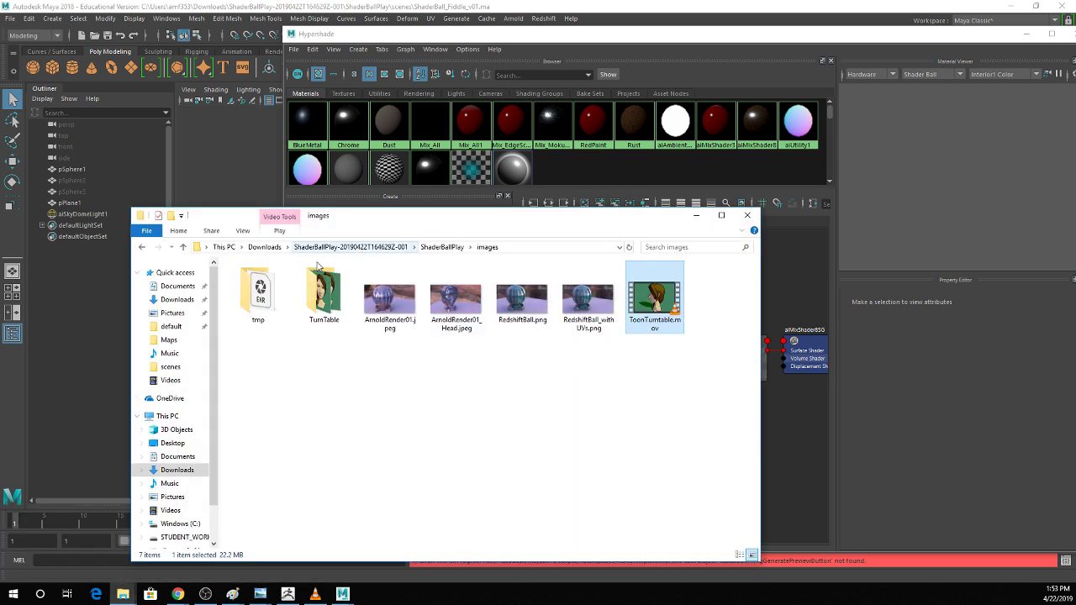
click(171, 326)
double_click(269, 294)
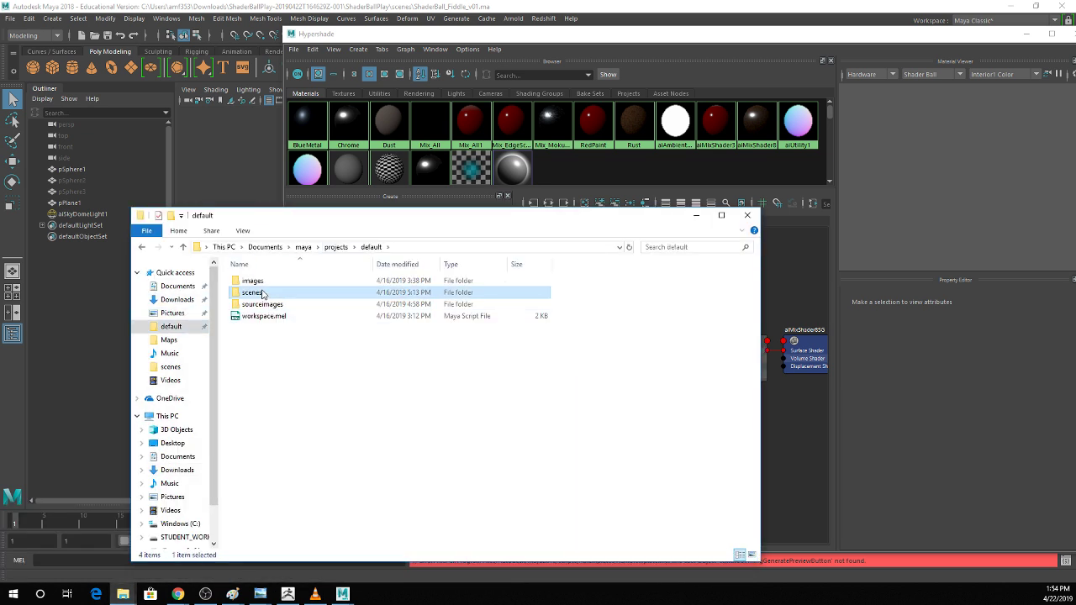
click(370, 248)
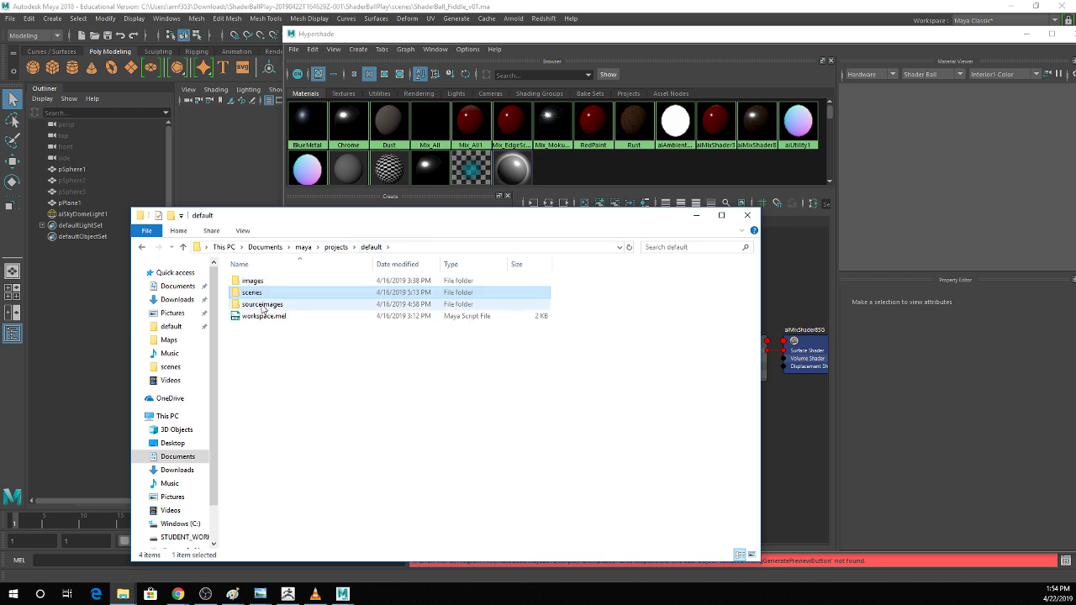
double_click(261, 293)
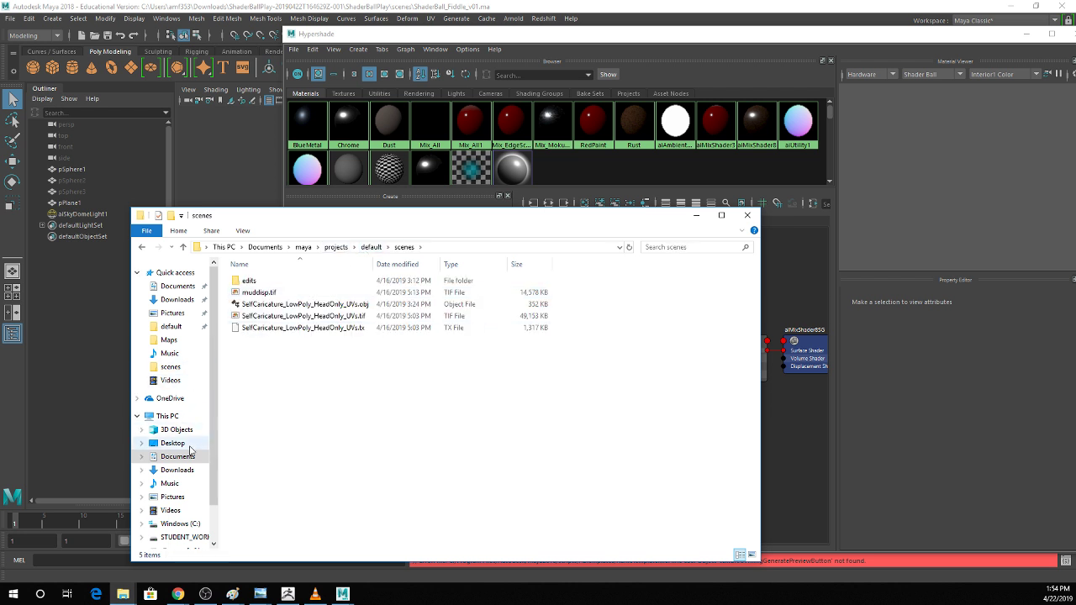
click(143, 247)
click(143, 247)
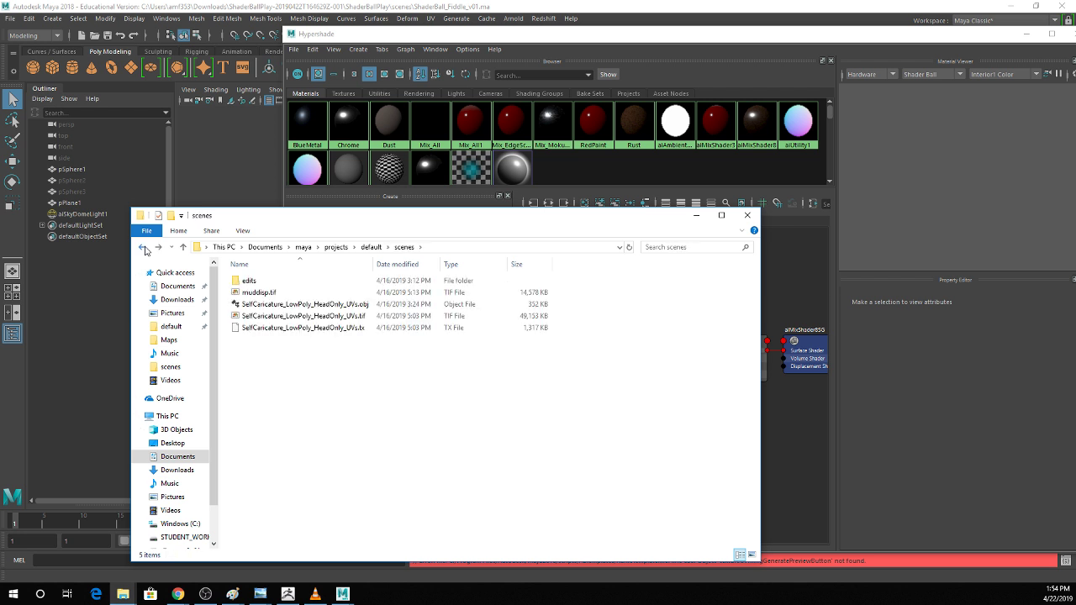
click(143, 247)
Browse the downloaded ShaderBallPlay project, checking its sourceimages folder and then its scenes folder.
click(172, 300)
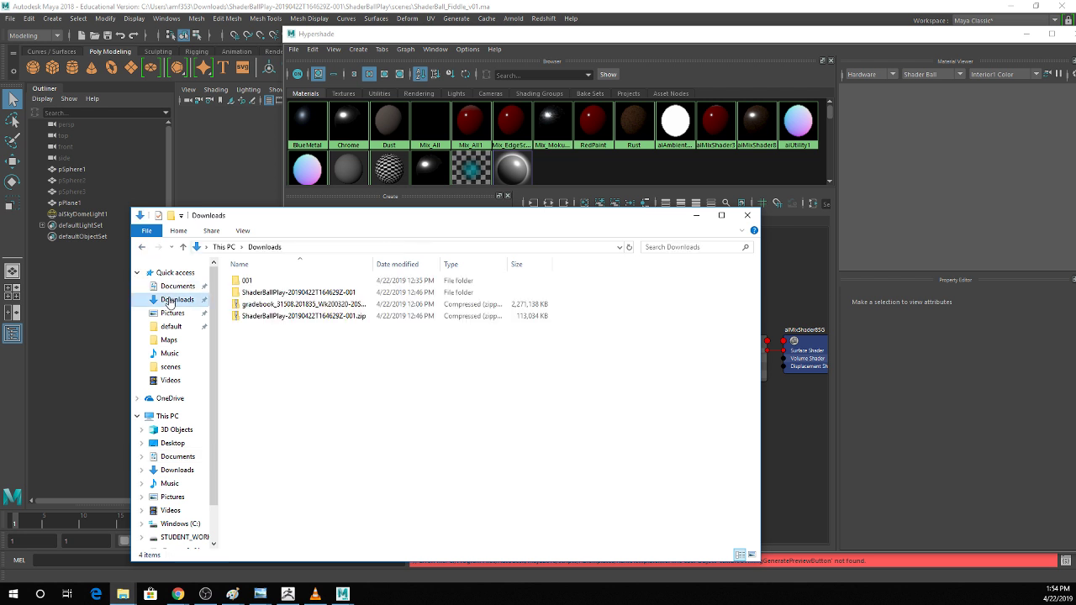
double_click(266, 292)
double_click(280, 284)
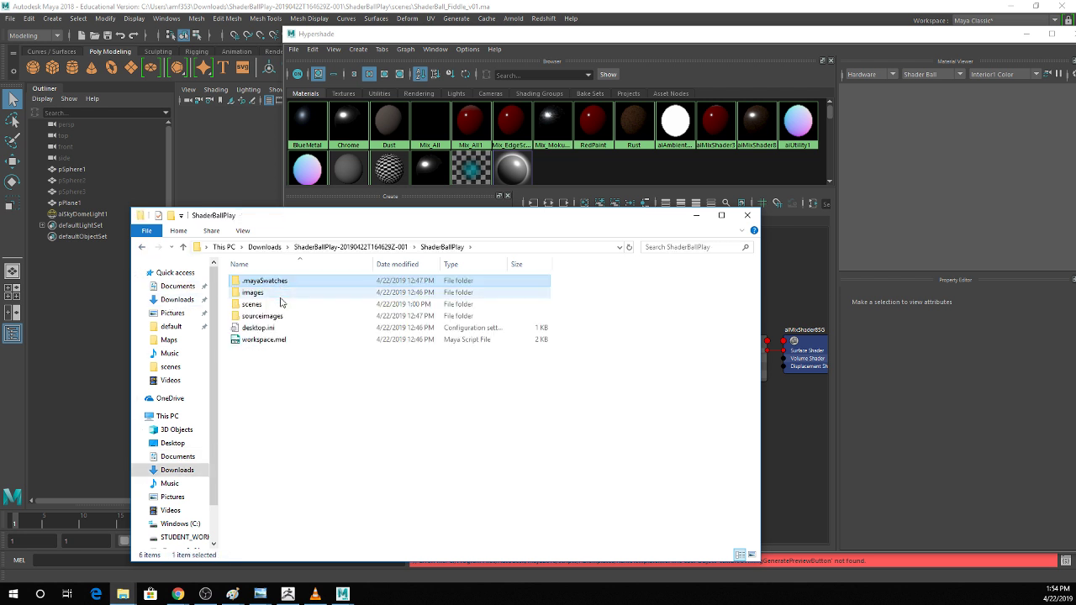
double_click(264, 315)
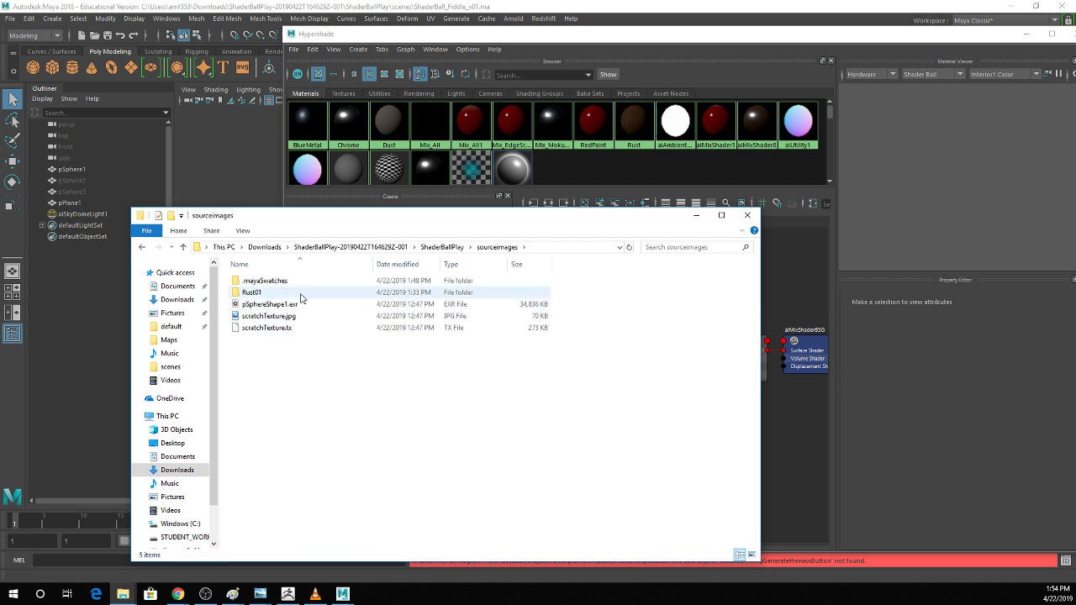
key(BackSpace)
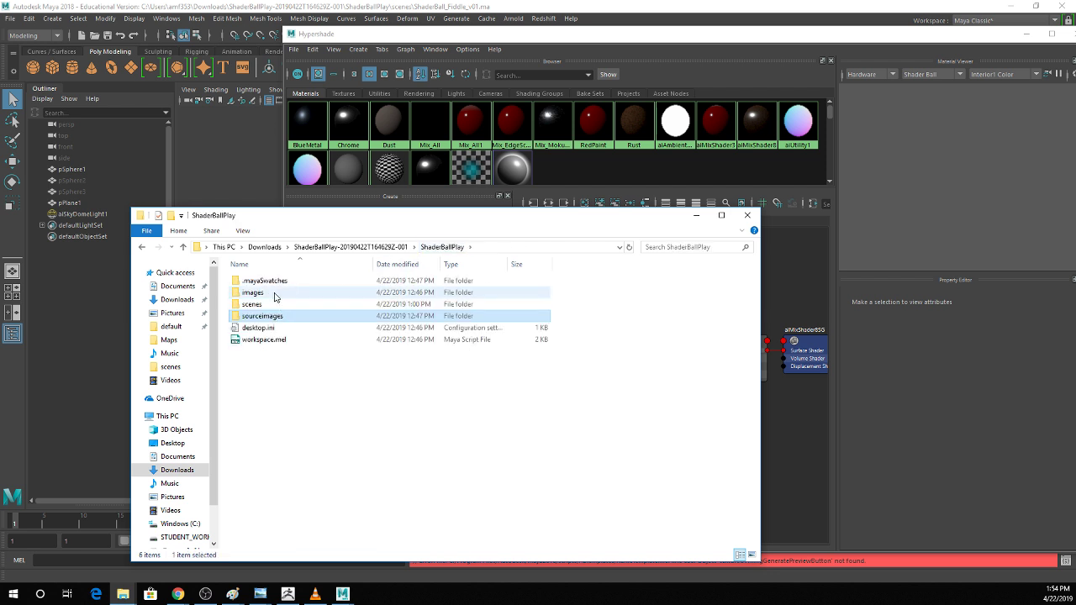
click(267, 305)
double_click(267, 307)
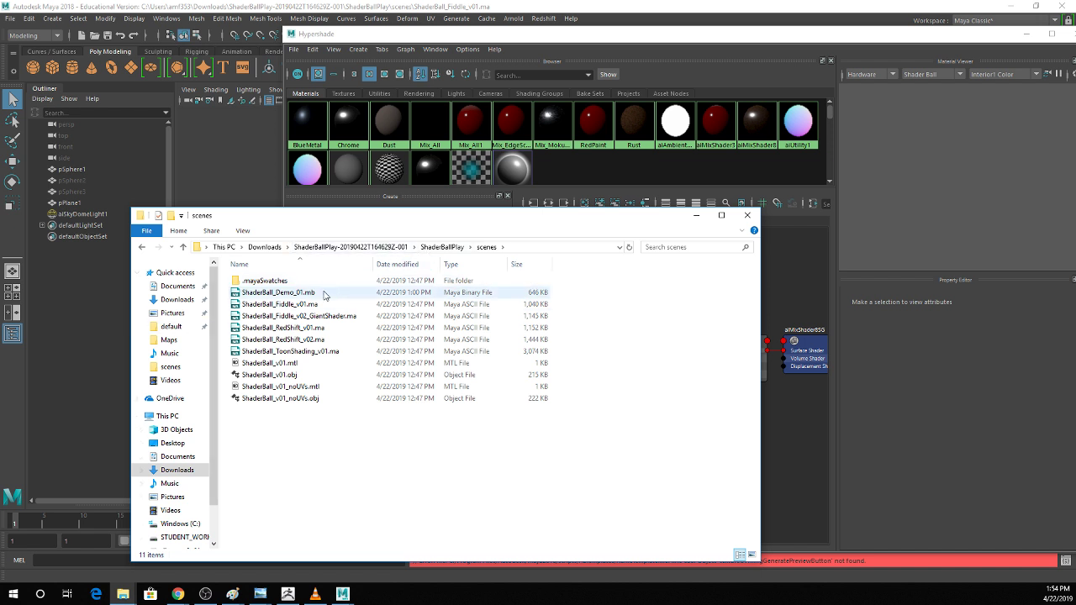
Return to Maya, open the Arnold RenderView, and acknowledge the error dialog.
click(882, 213)
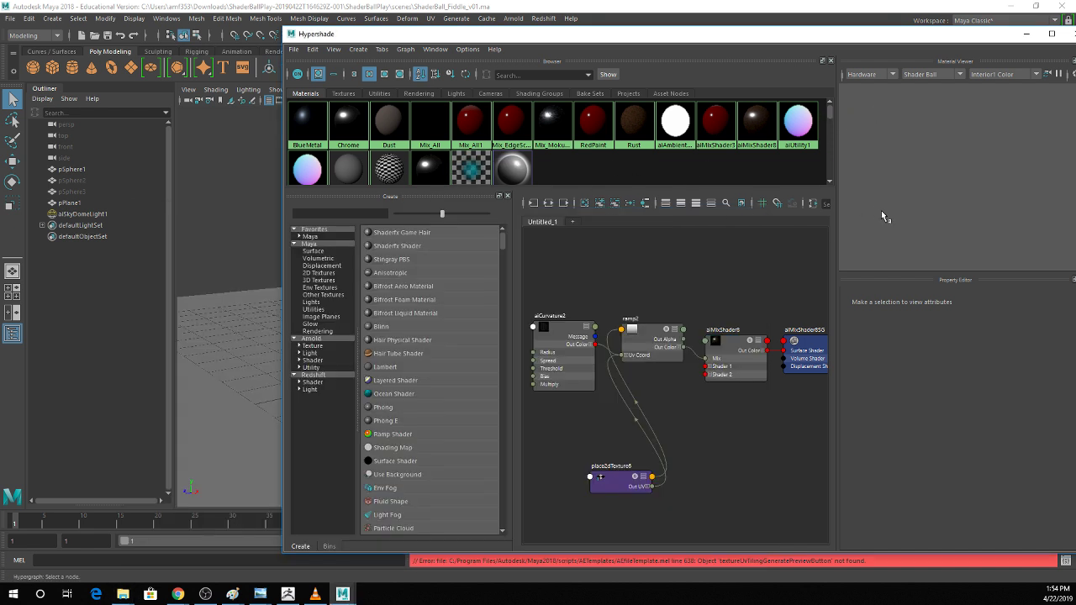
click(514, 18)
click(524, 45)
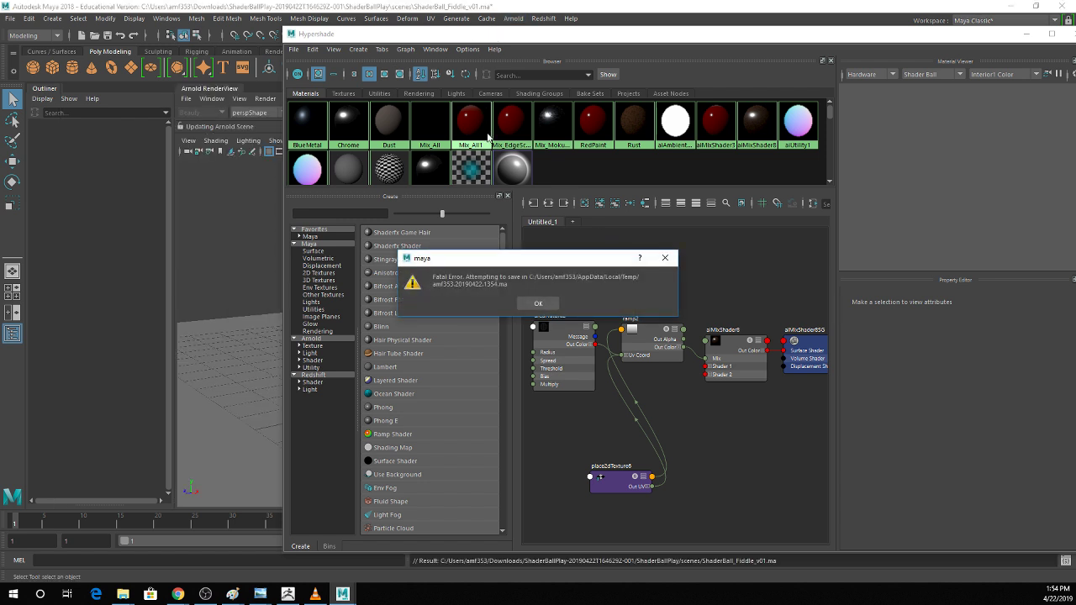
click(528, 304)
click(528, 304)
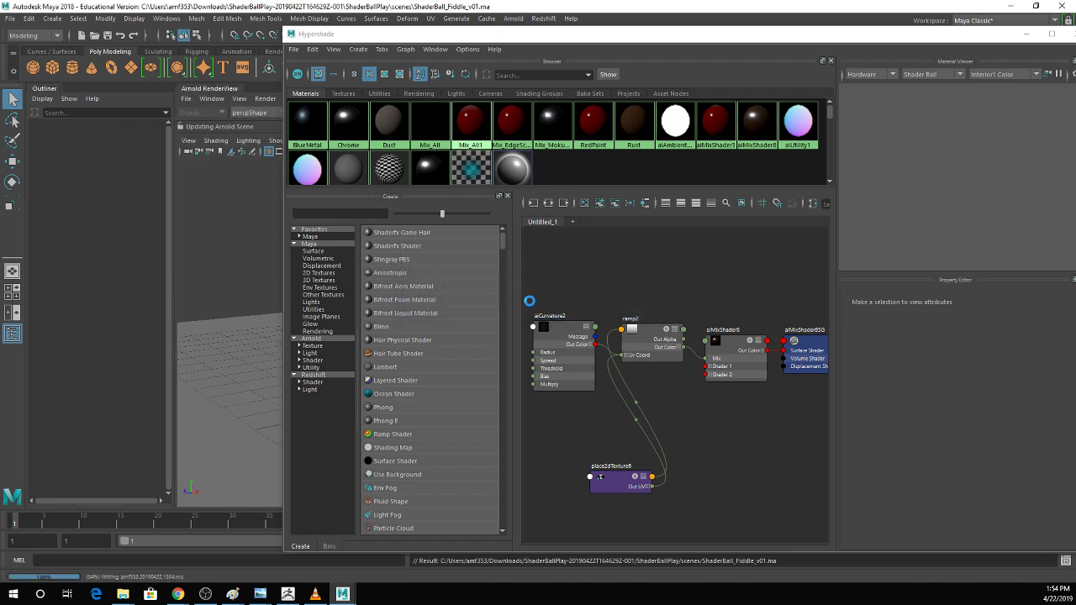